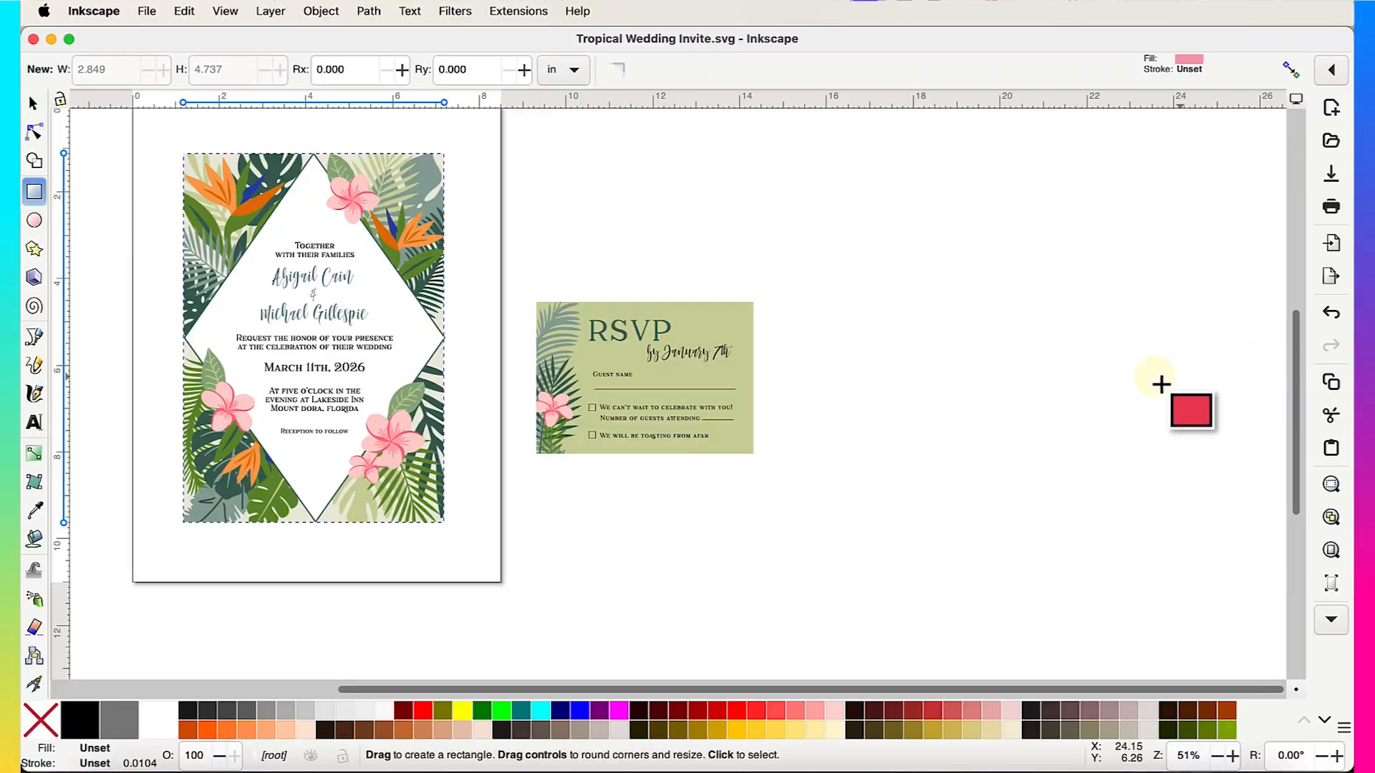
- Draw a first rectangle on the empty canvas right of the RSVP card
scroll(1096, 383, "right", 5)
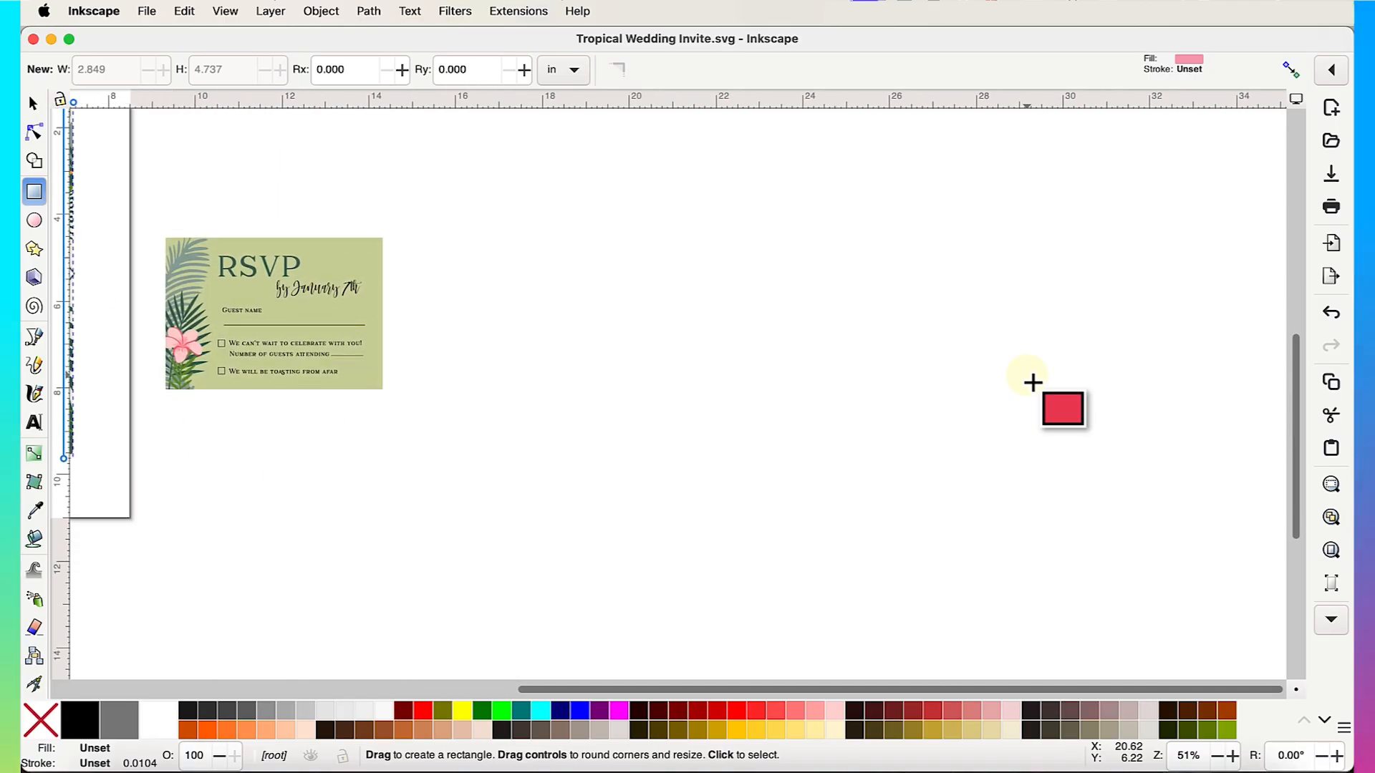
scroll(734, 421, "right", 5)
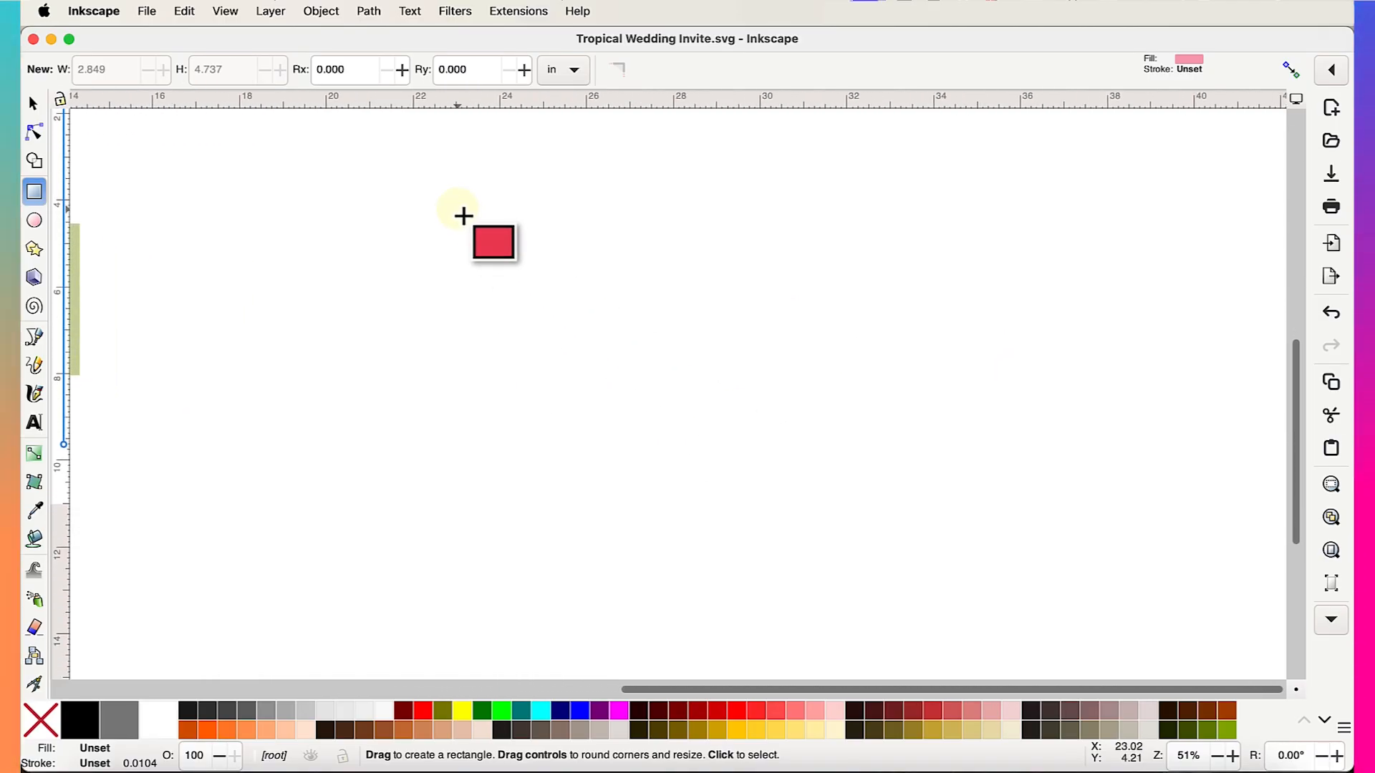
left_click_drag(454, 190, 698, 533)
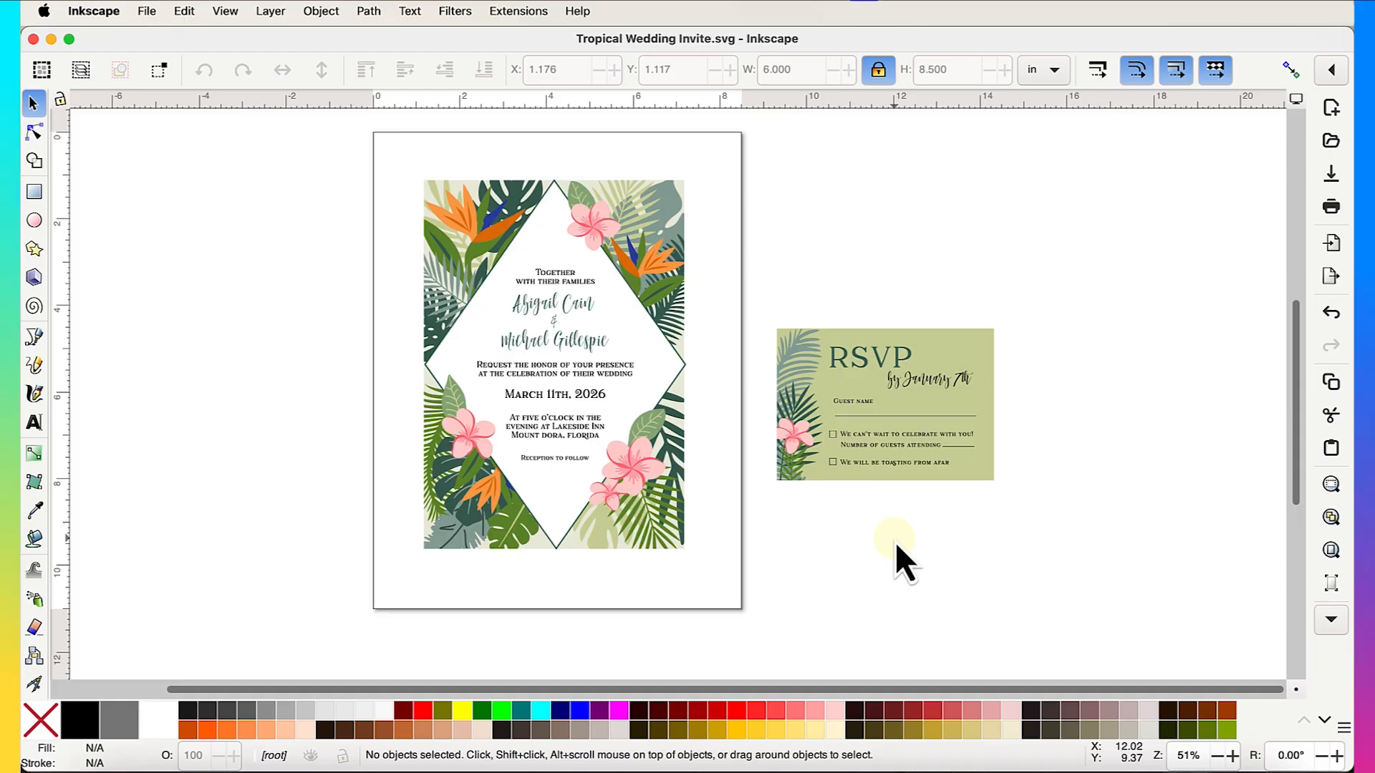
- Check the dimensions of the RSVP card and the invitation group
left_click(978, 351)
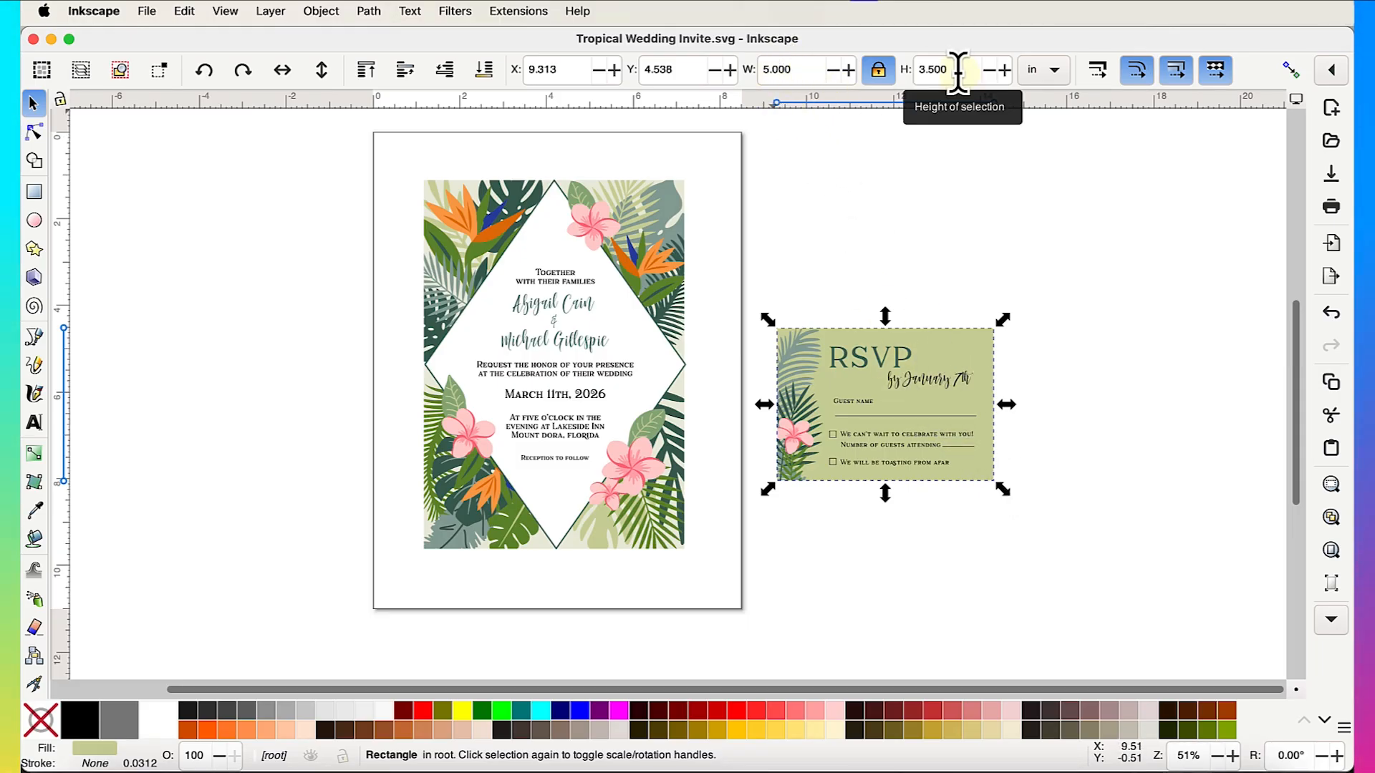
left_click(614, 261)
left_click(623, 307)
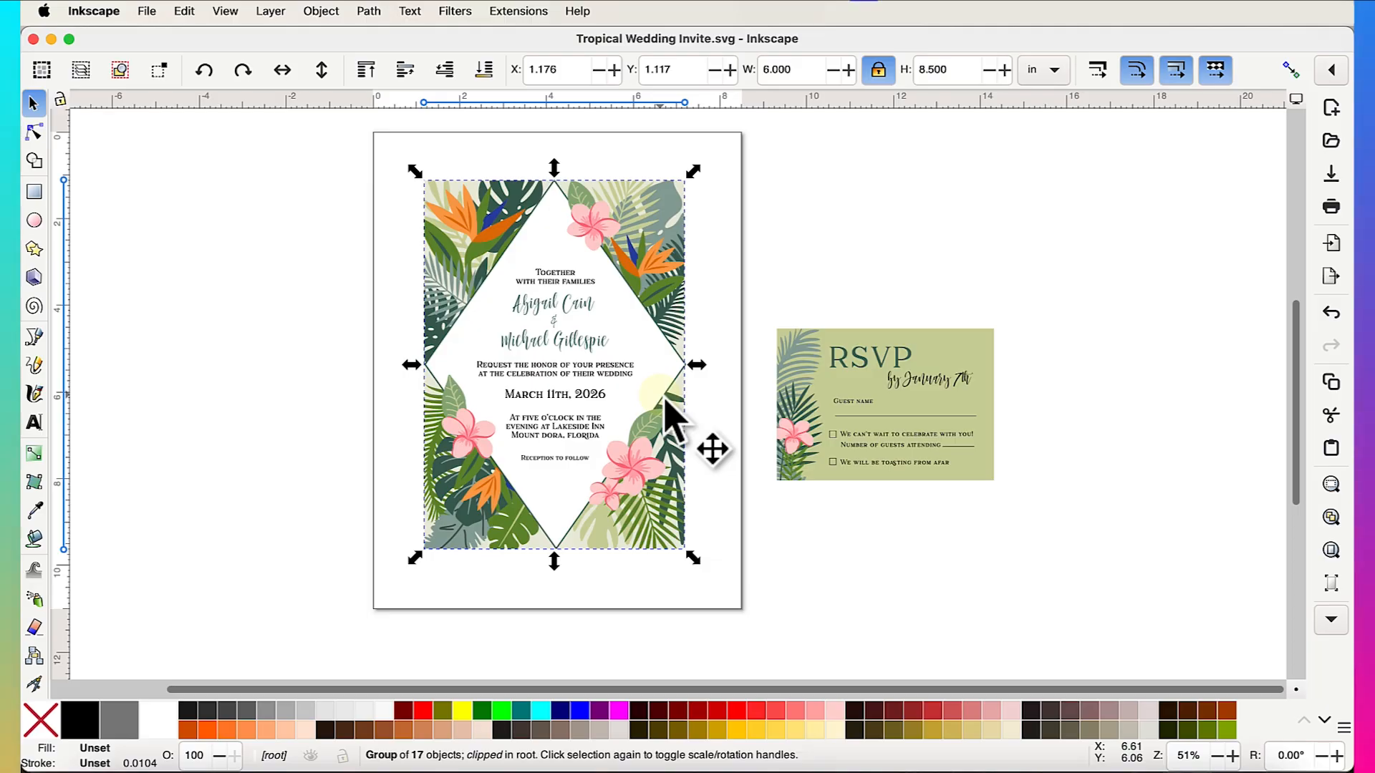
- Draw a red rectangle about 5.731 × 8.010 in on the empty canvas, then return to the Selector
scroll(666, 401, "right", 5)
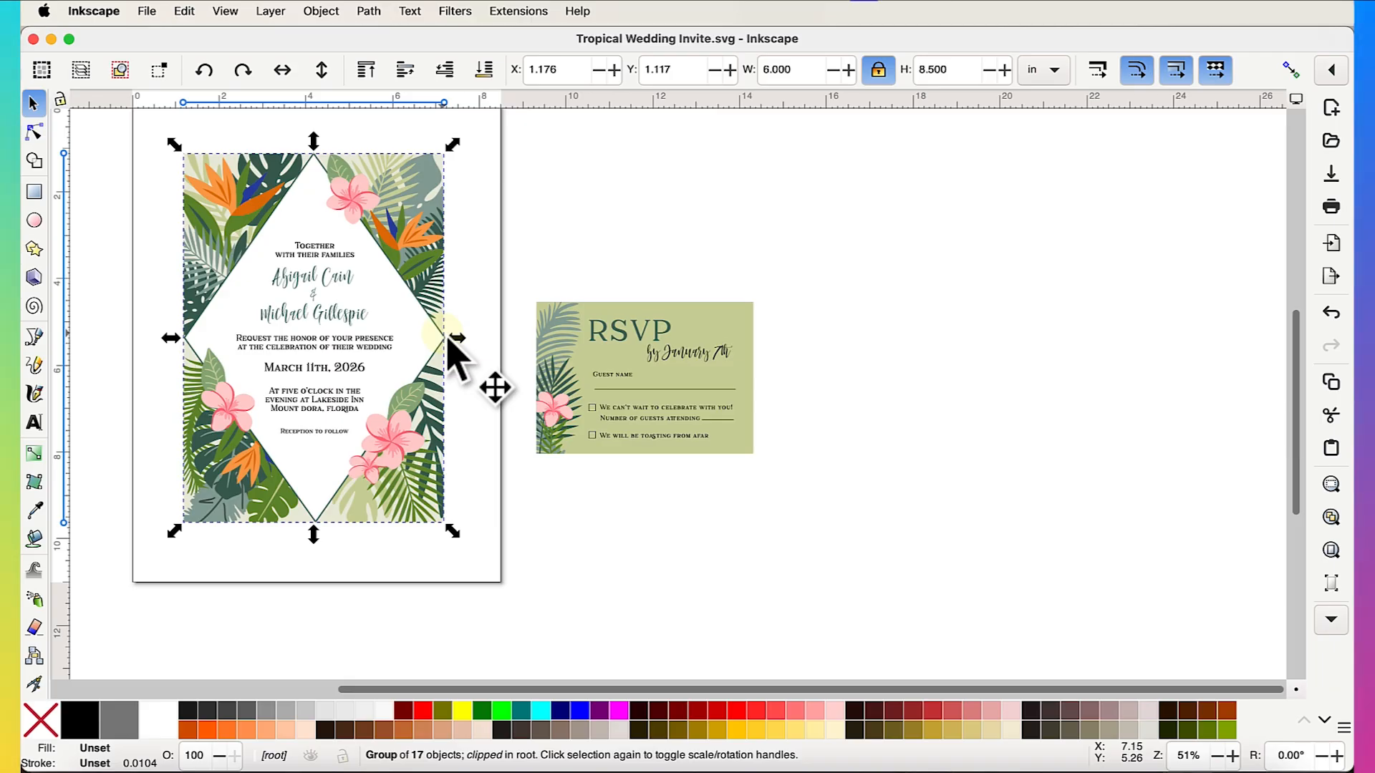
left_click(38, 197)
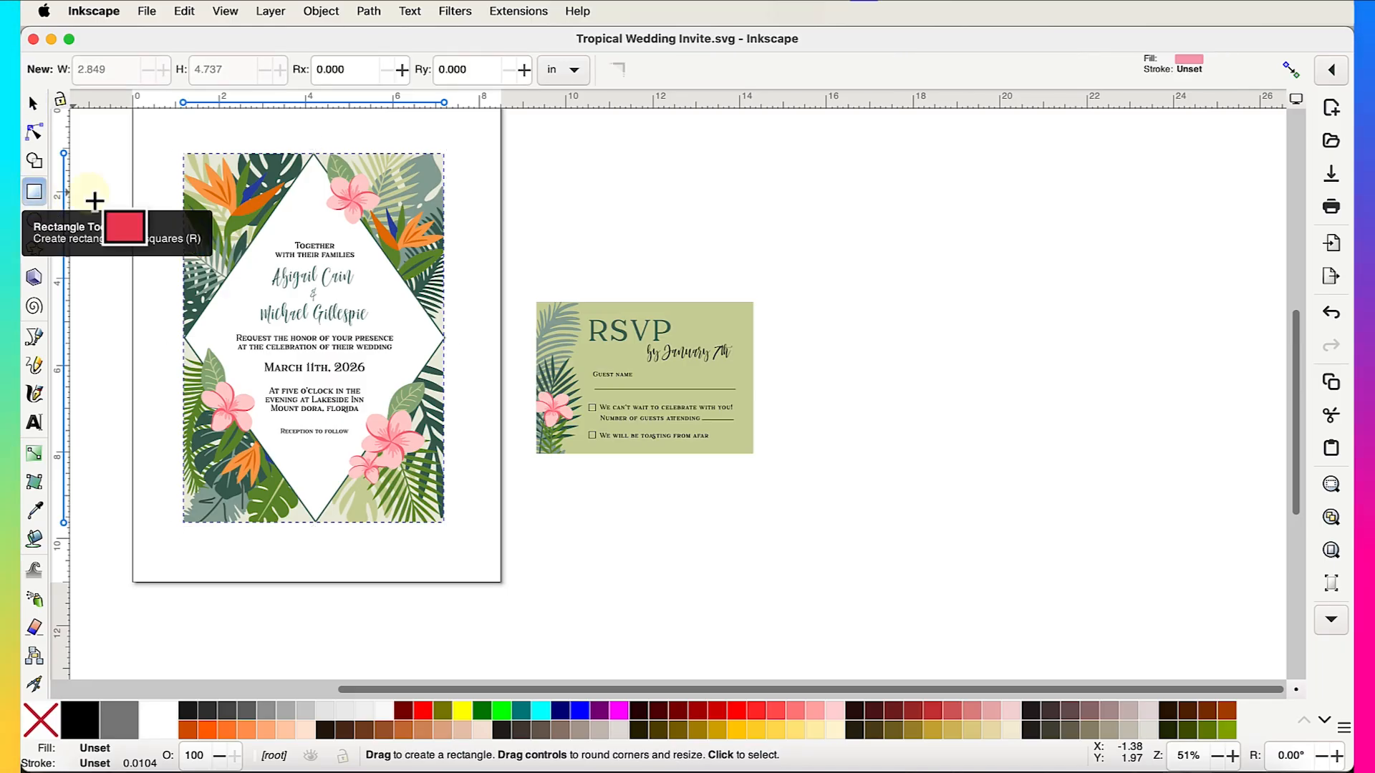
scroll(1034, 384, "right", 5)
scroll(734, 421, "right", 1)
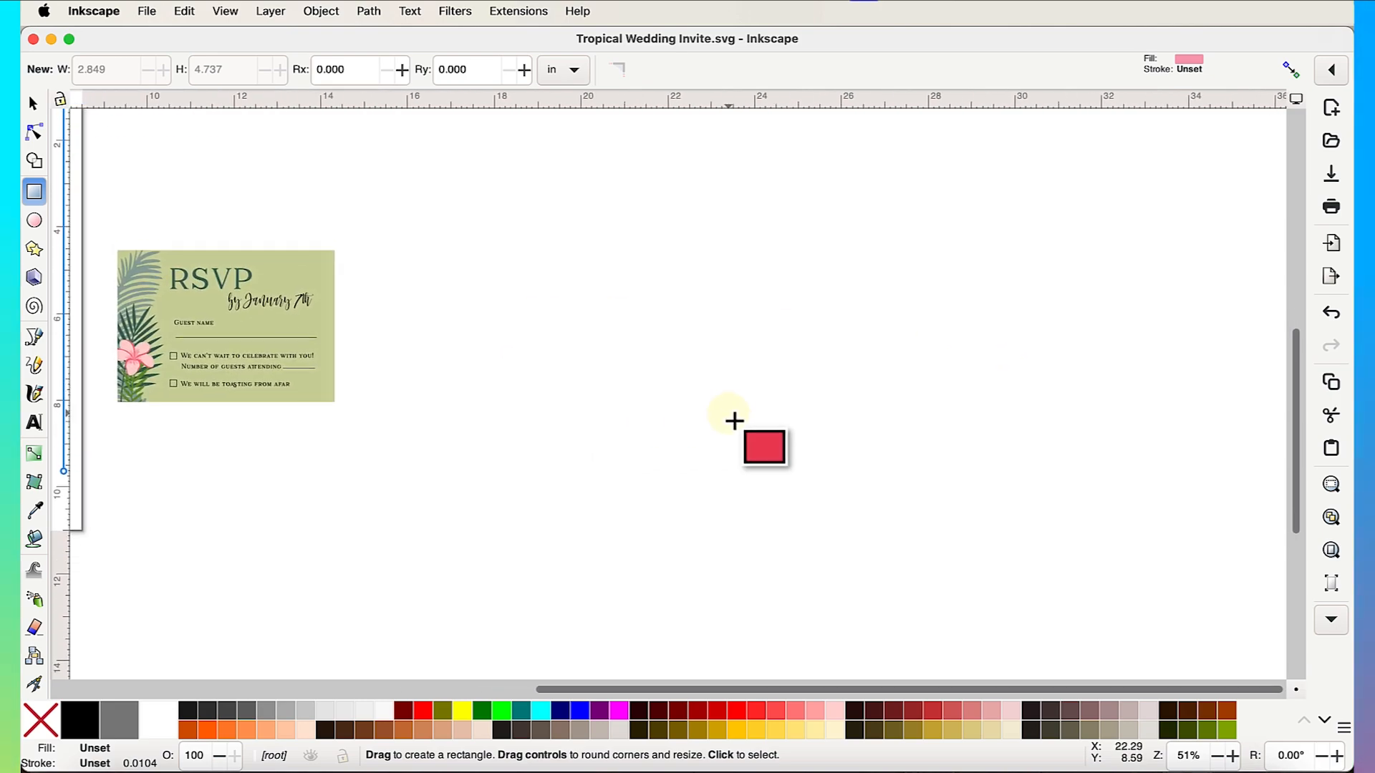
scroll(734, 421, "right", 6)
left_click_drag(455, 194, 698, 535)
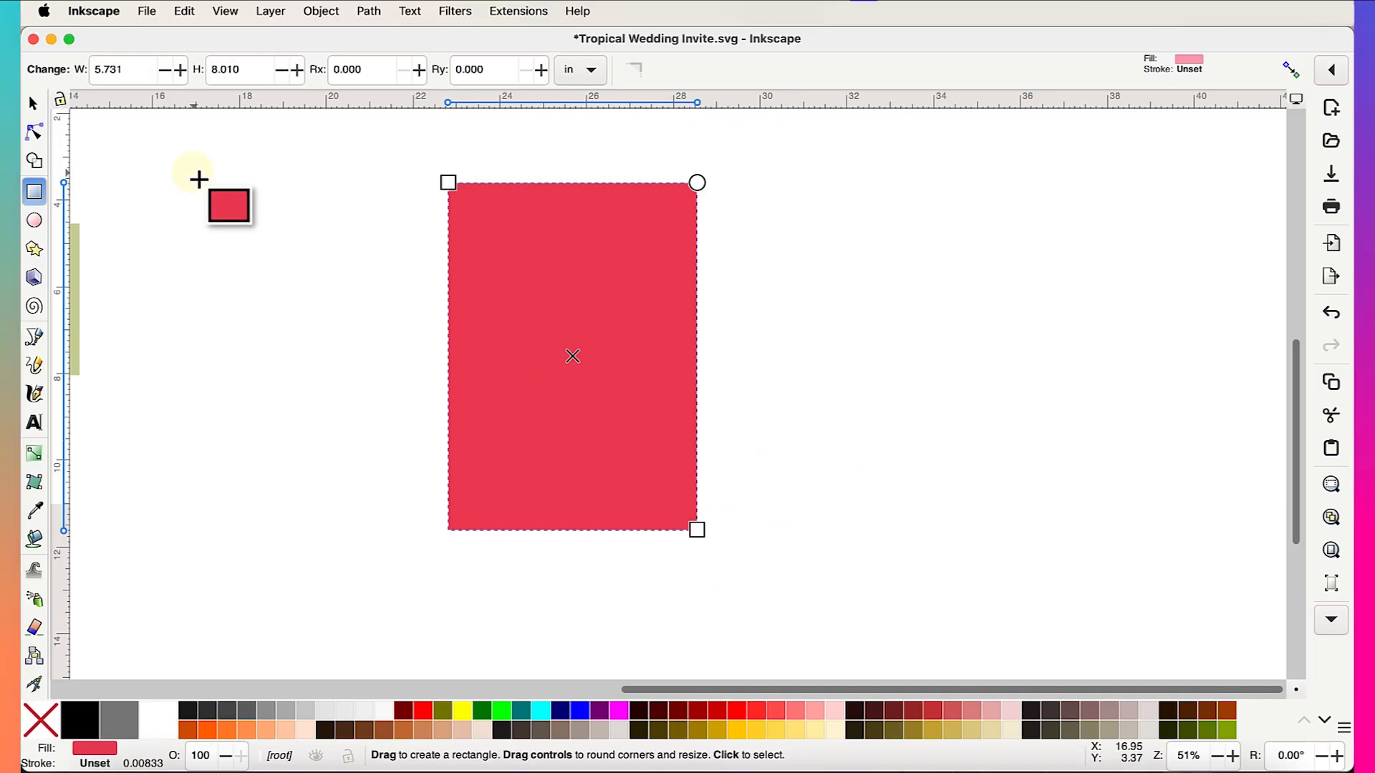
left_click(41, 112)
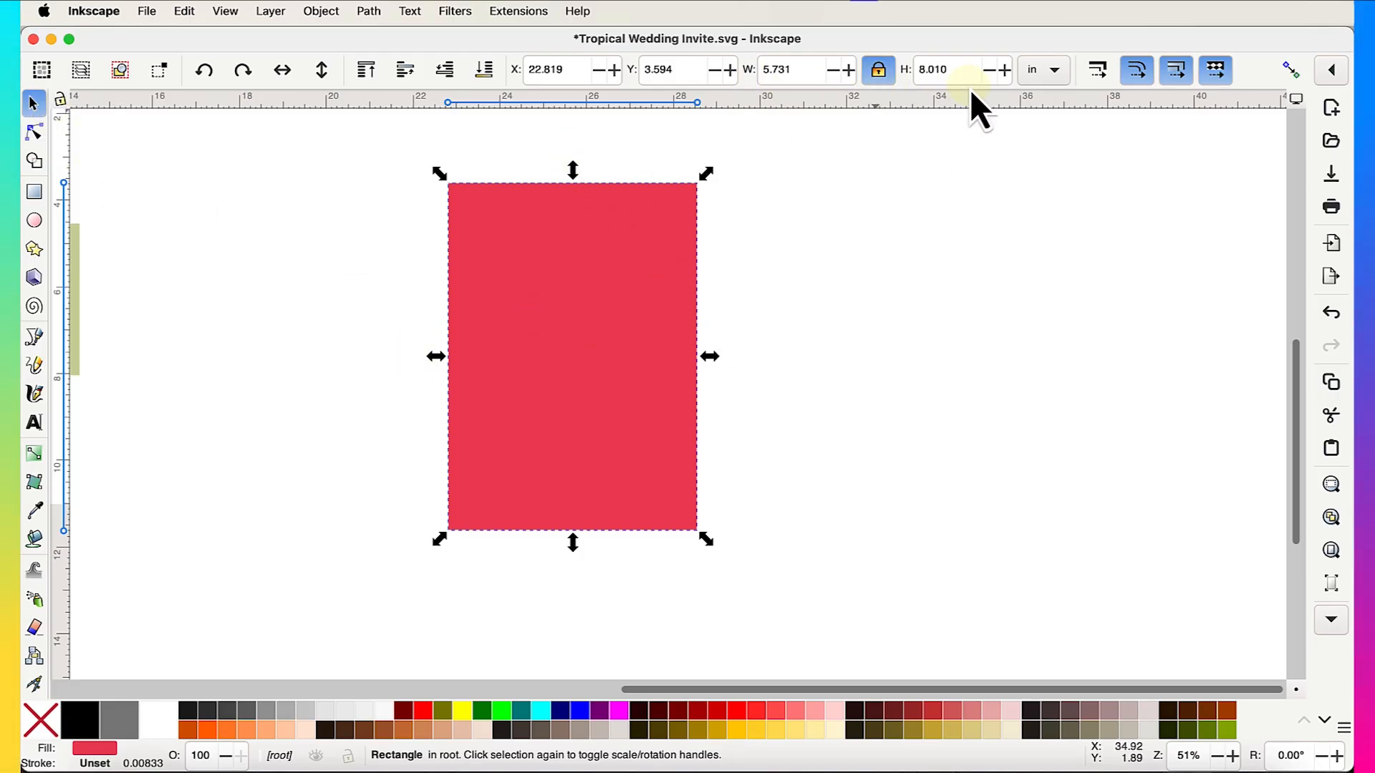
- Compare the invitation group's size with the new red rectangle
scroll(911, 243, "left", 10)
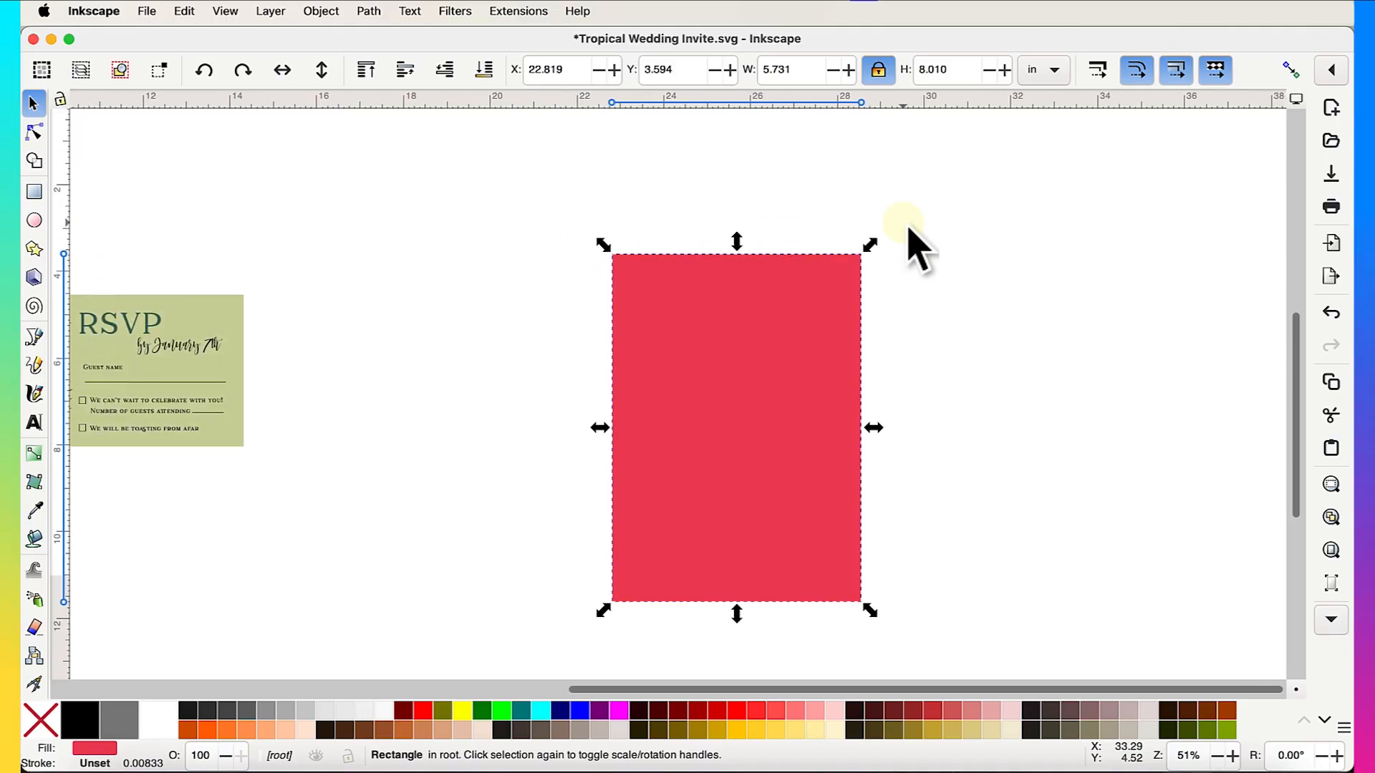
left_click(358, 257)
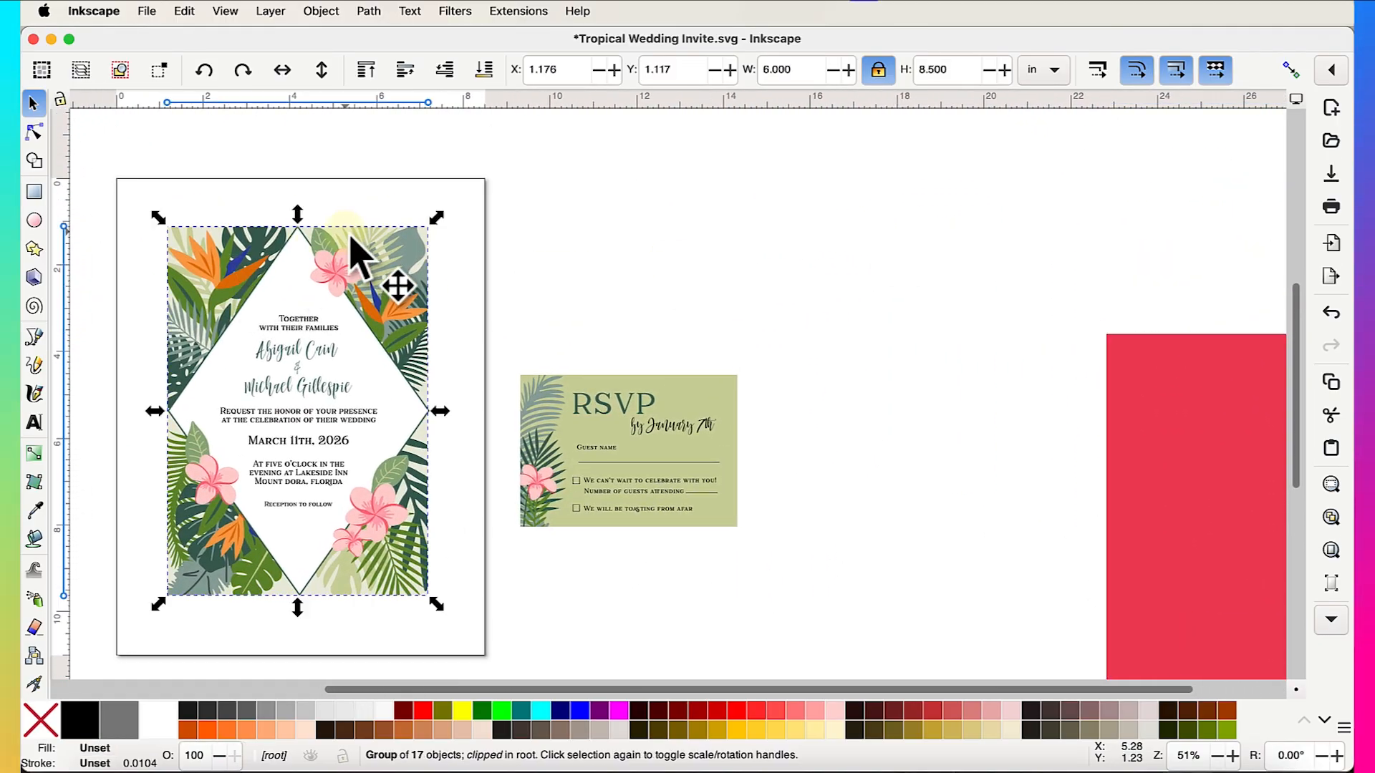
scroll(794, 290, "right", 8)
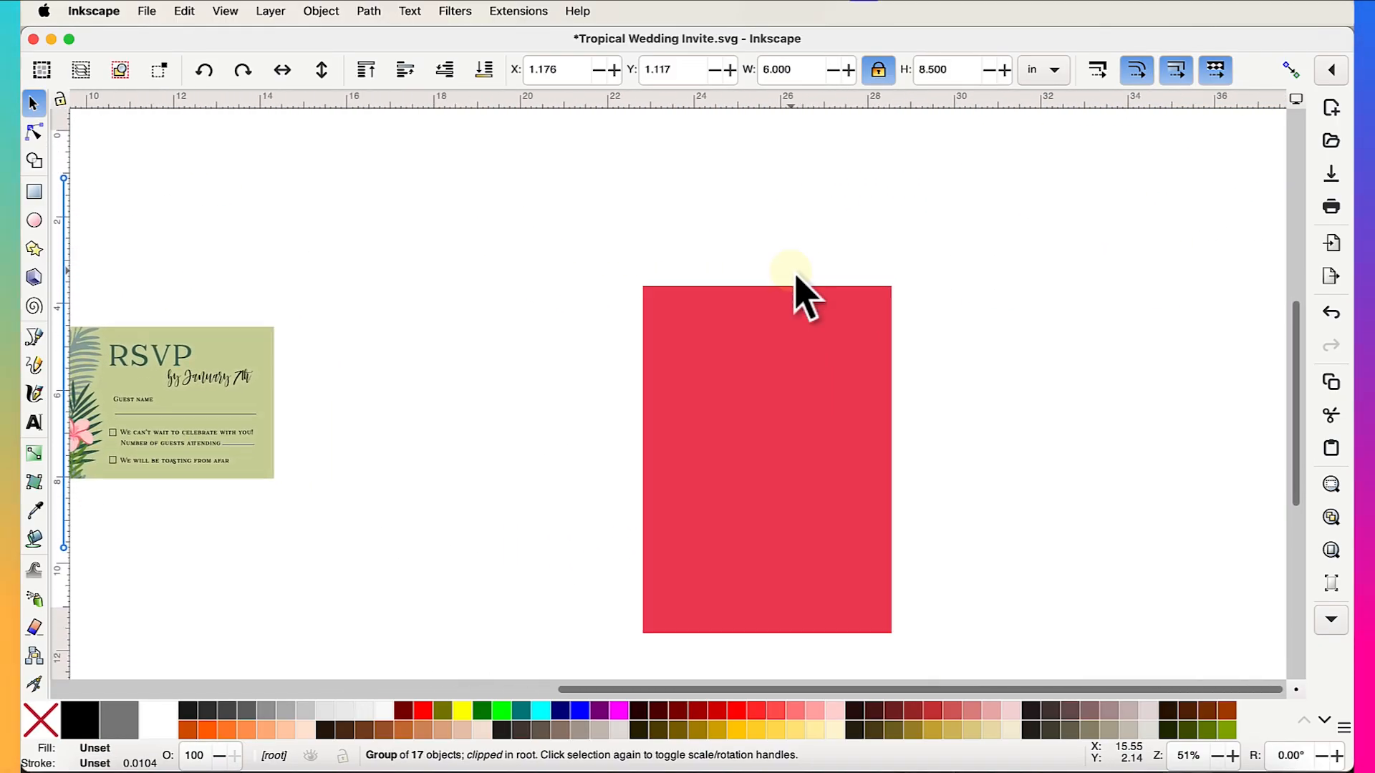
left_click(756, 401)
scroll(807, 393, "right", 2)
scroll(866, 399, "up", 5)
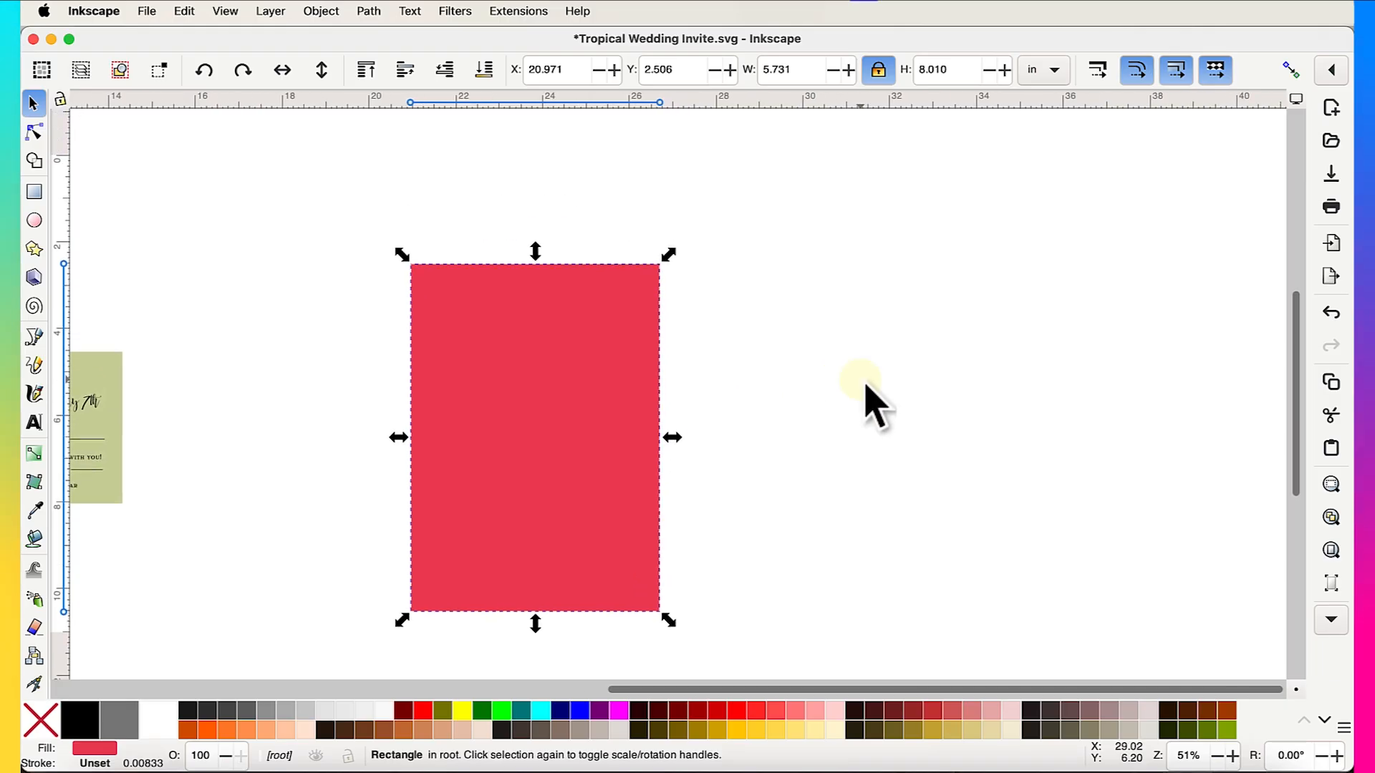
scroll(864, 384, "up", 1)
scroll(863, 383, "left", 1)
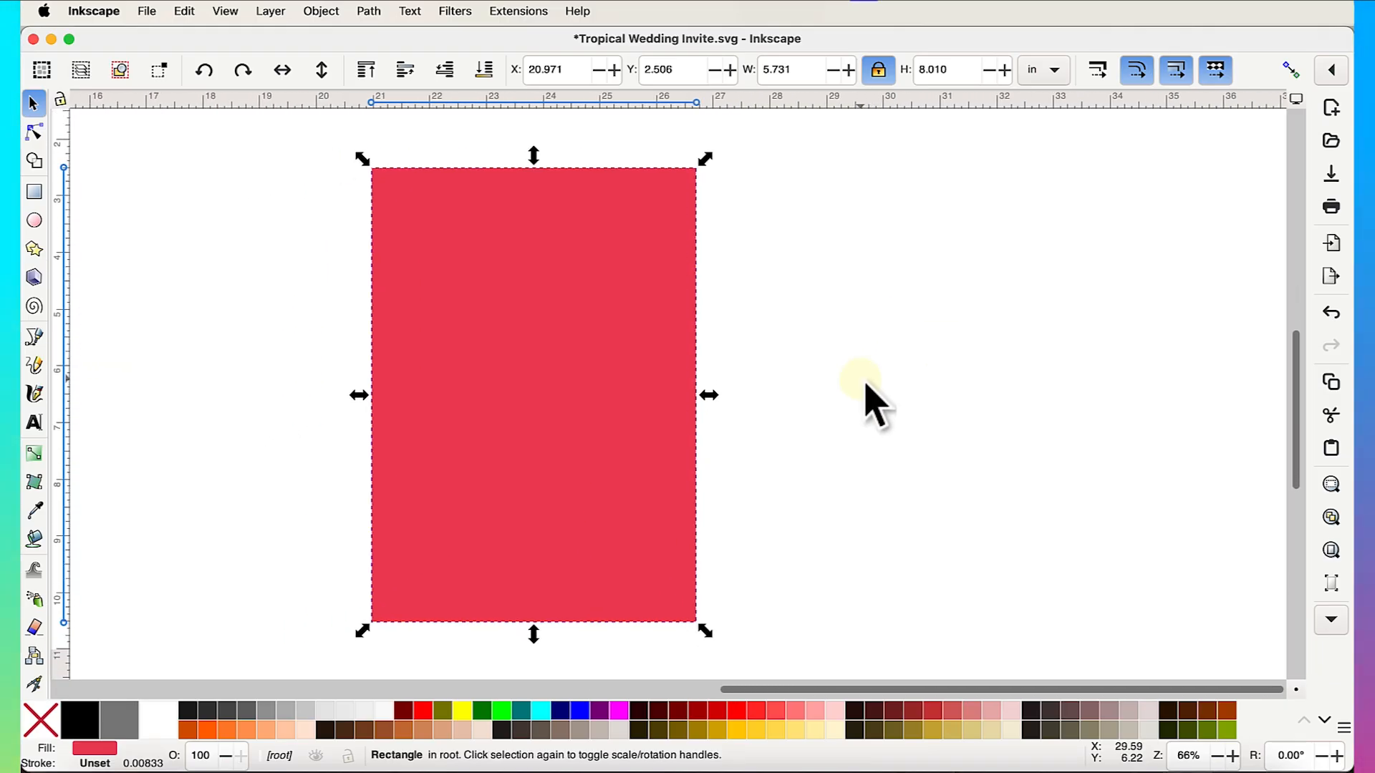
- Resize the red rectangle to W 6 and H 8.5 in, relocking the proportion lock afterwards
double_click(799, 71)
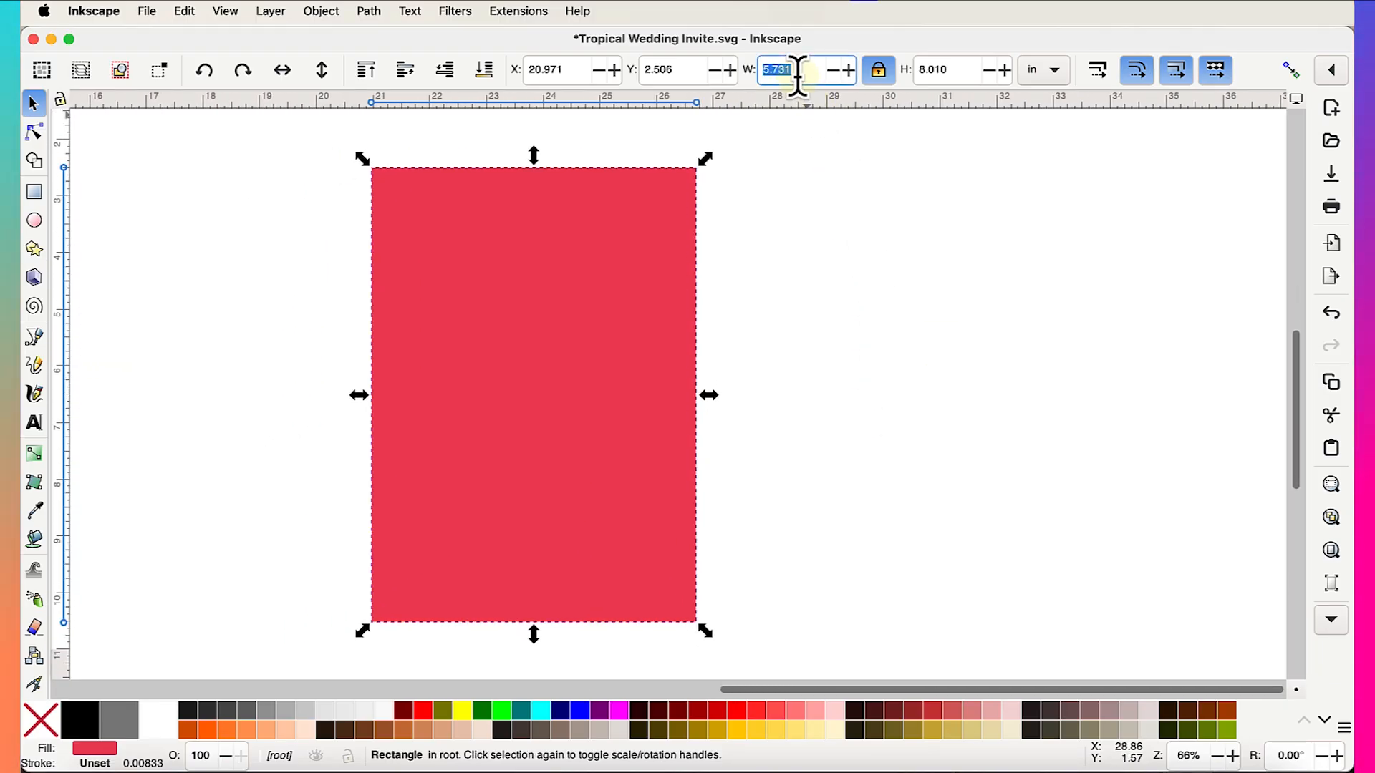
type("6")
key("Return")
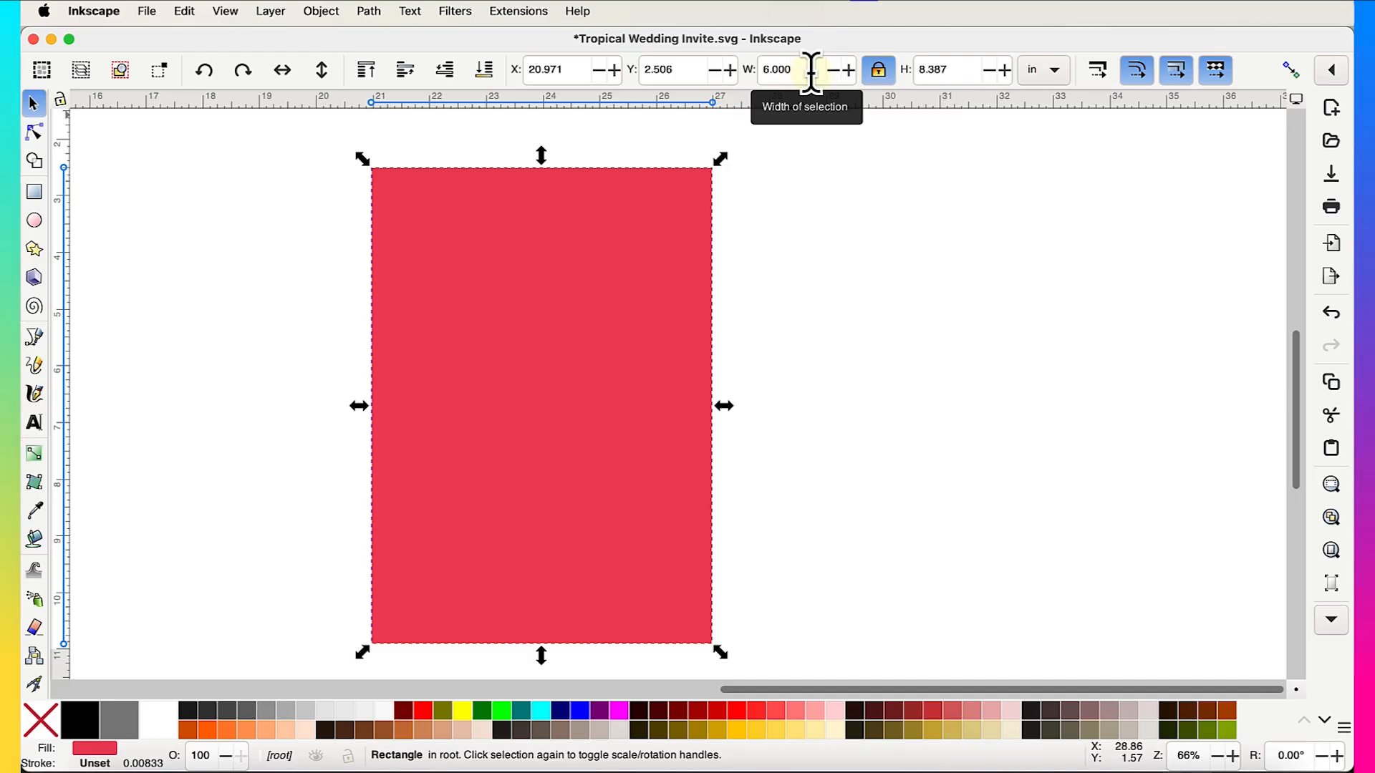
left_click(878, 71)
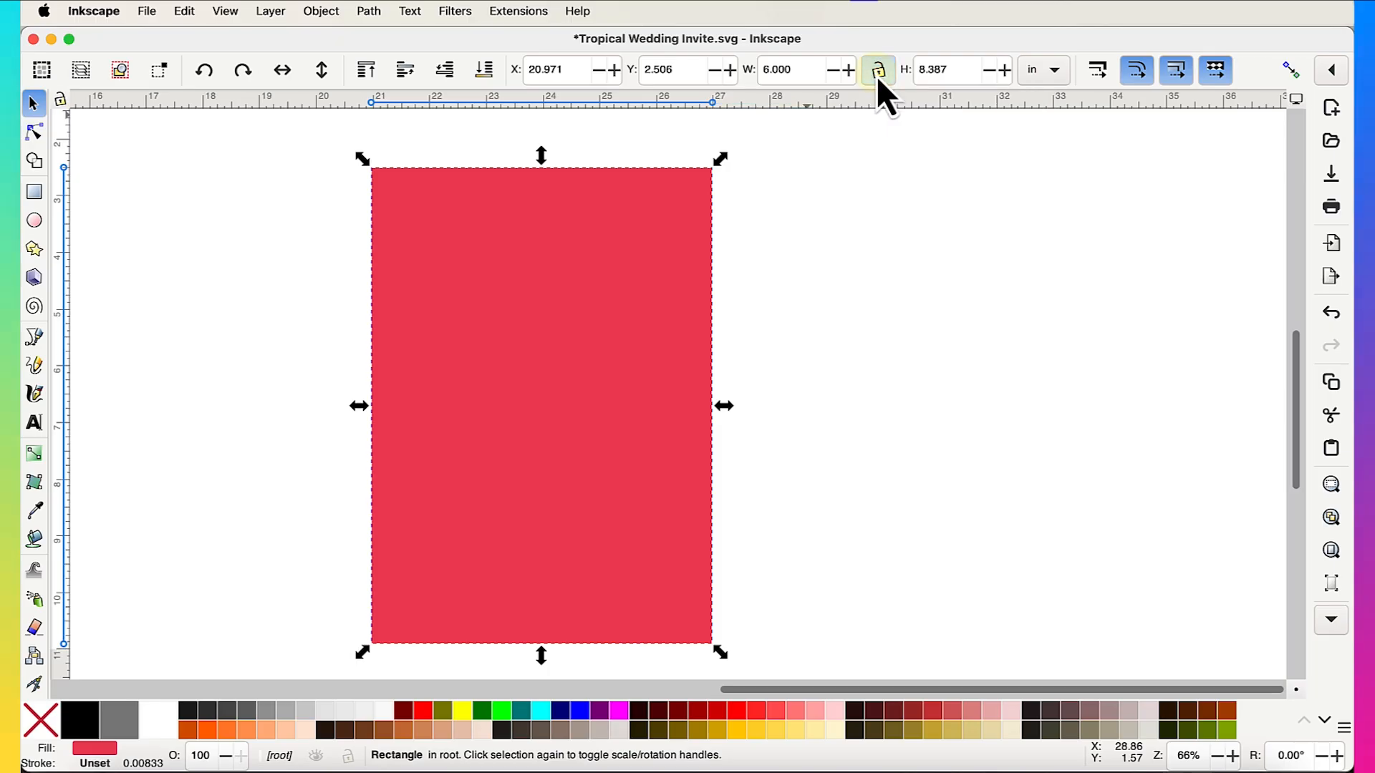
left_click(958, 69)
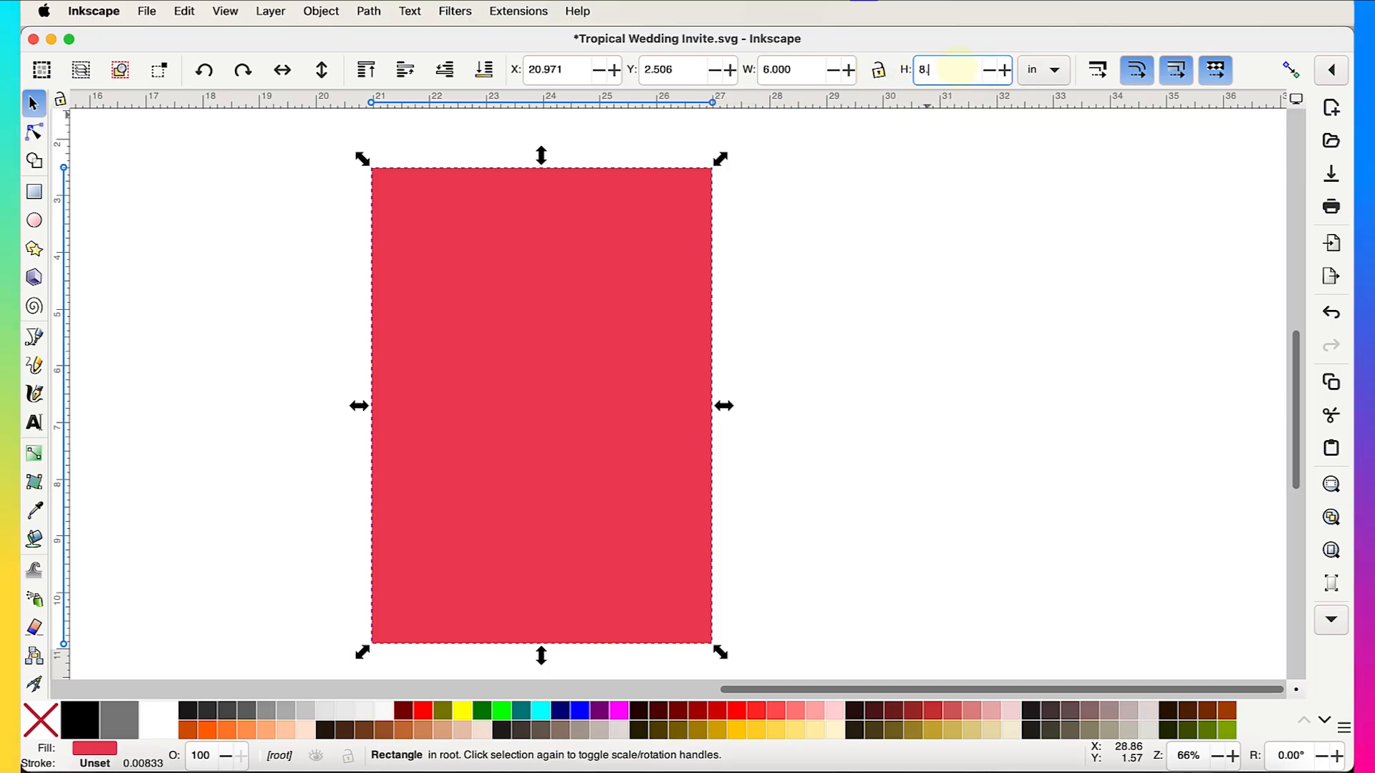
type("8.5")
key("Return")
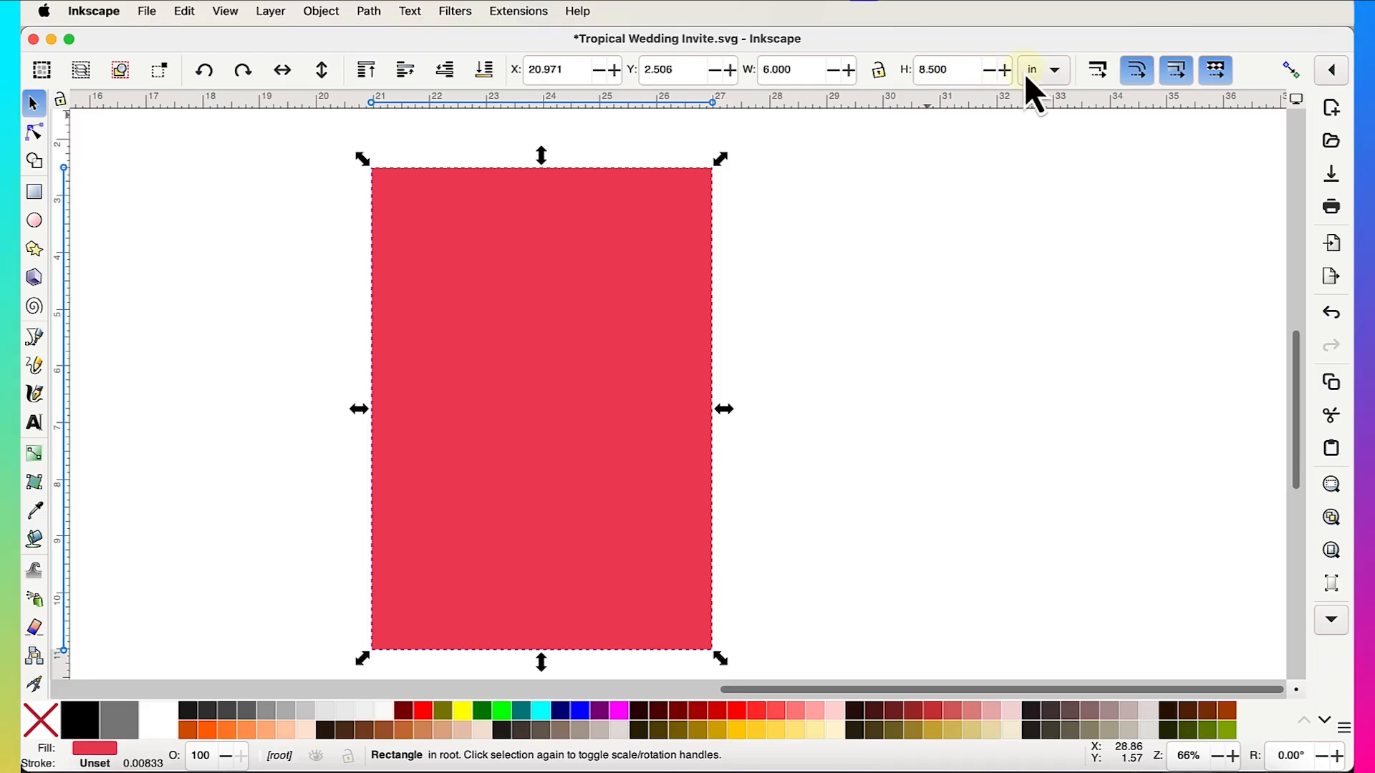
scroll(788, 260, "left", 2)
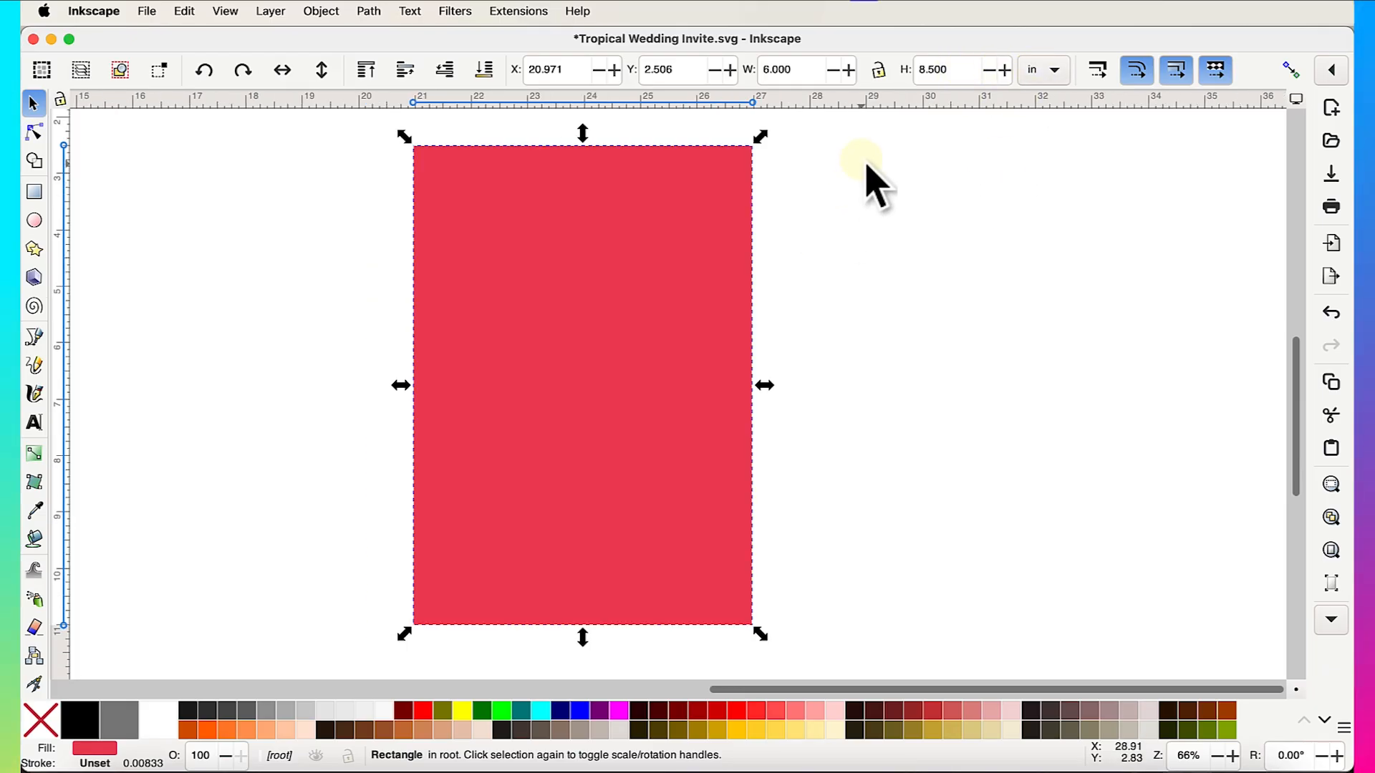
left_click(877, 81)
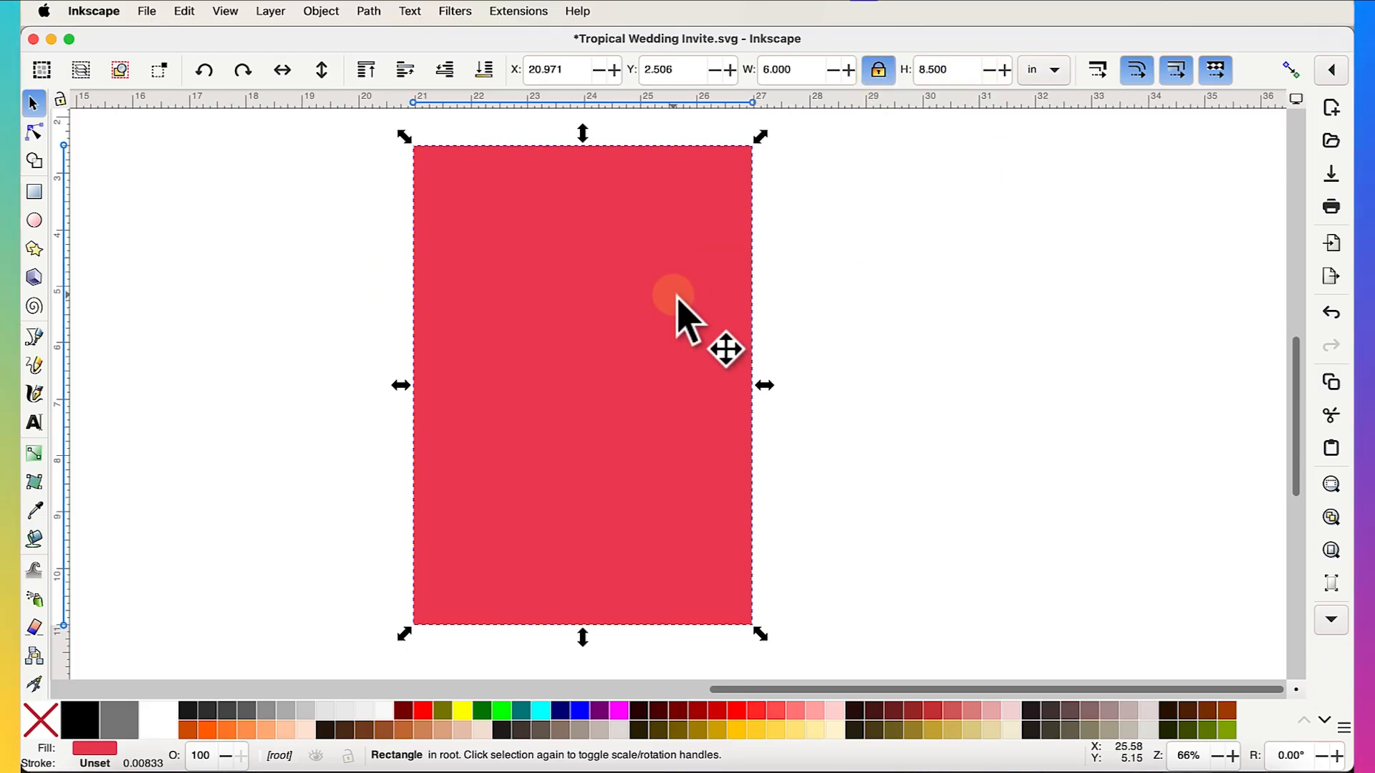
- Nudge the red rectangle slightly lower on the canvas, to about X 22.119, Y 3.380
scroll(676, 297, "down", 1, "ctrl")
mouse_move(680, 315)
left_mouse_down()
mouse_move(708, 342)
mouse_move(688, 315)
left_mouse_up()
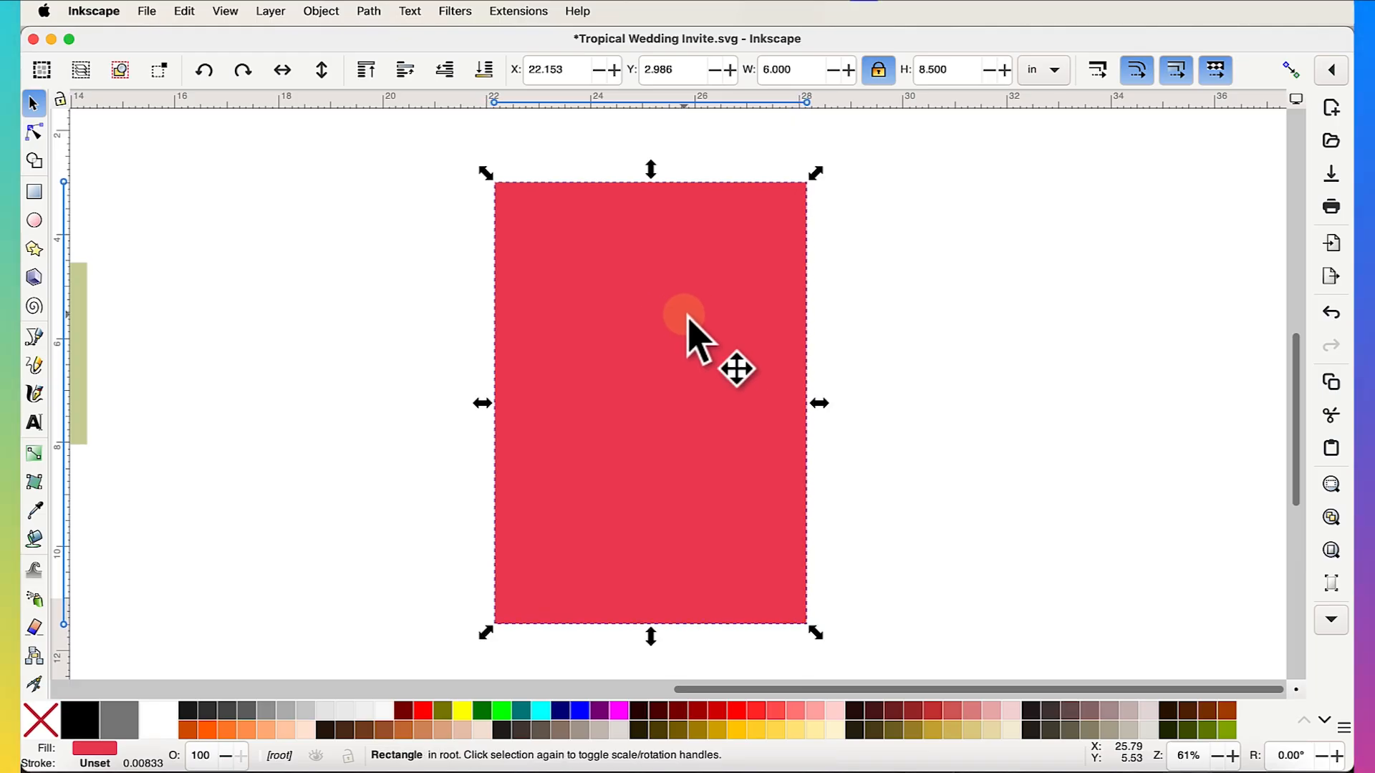
scroll(689, 324, "down", 2)
scroll(689, 324, "right", 2)
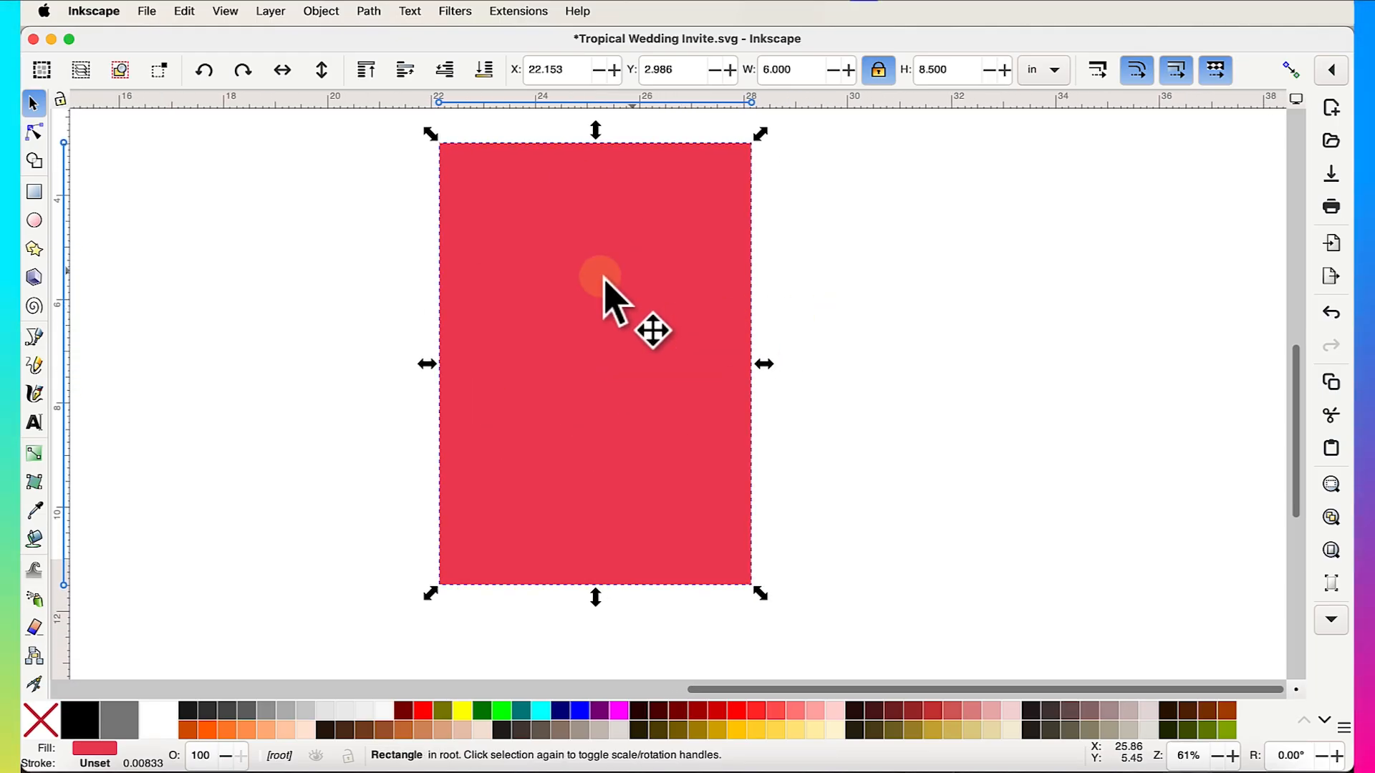
mouse_move(583, 309)
left_mouse_down()
mouse_move(583, 344)
mouse_move(582, 332)
left_mouse_up()
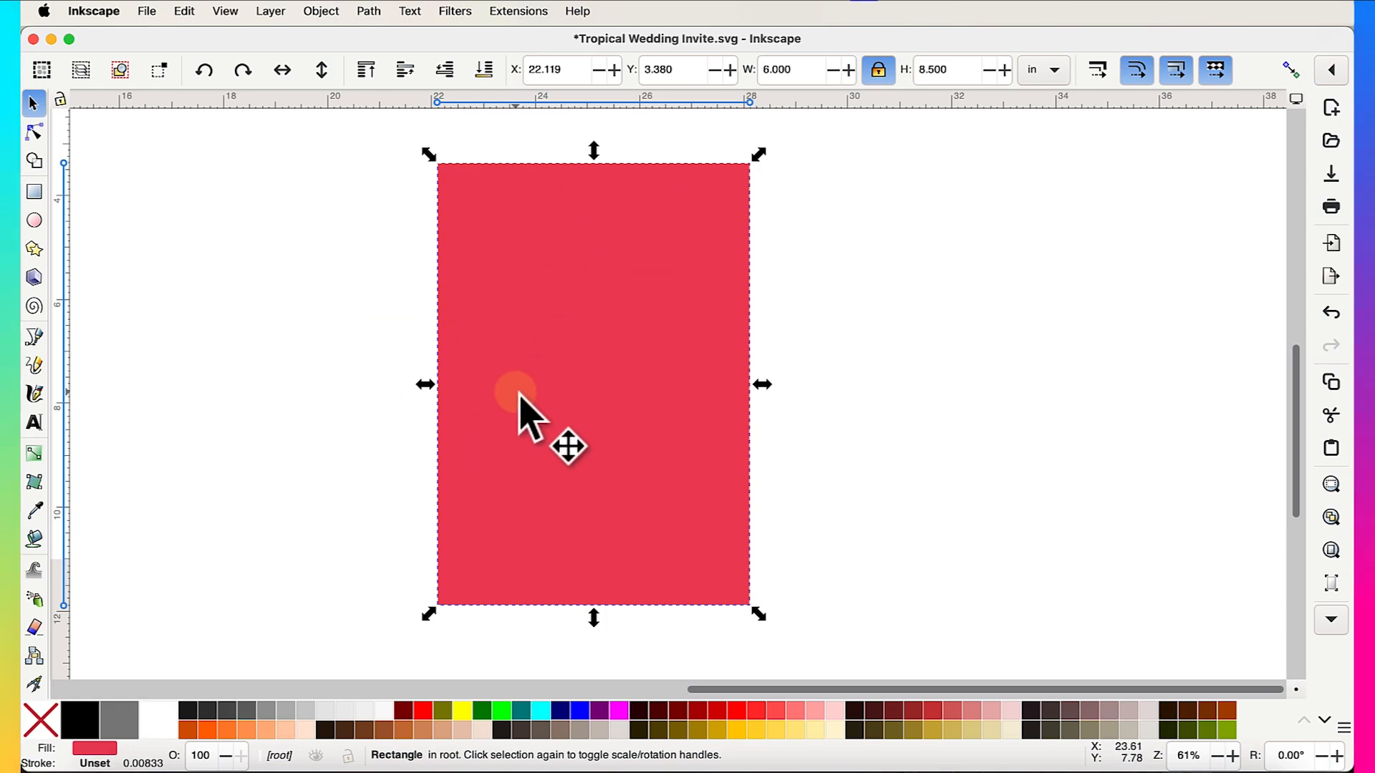
left_click(321, 12)
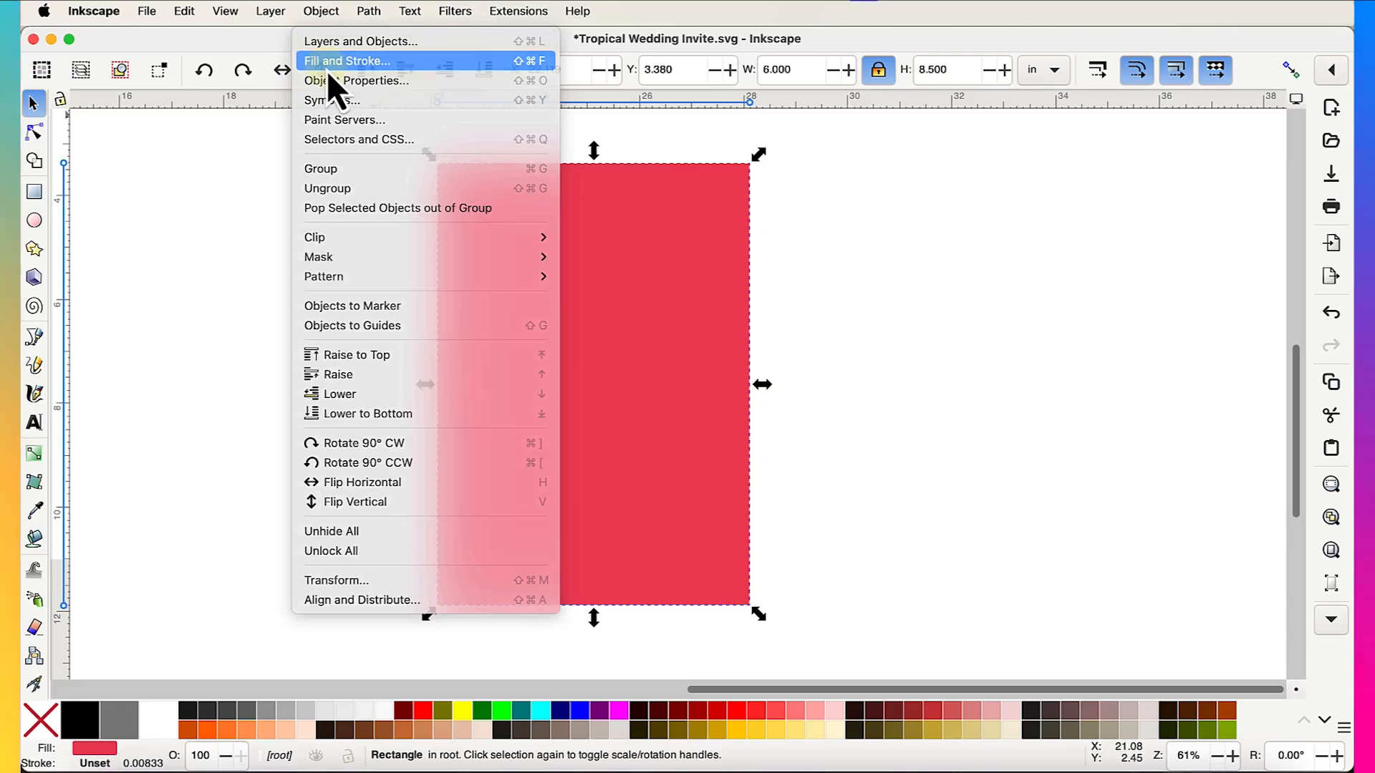
- In Fill and Stroke, change the rectangle's fill from red to pale yellow f6f6c9
left_click(326, 61)
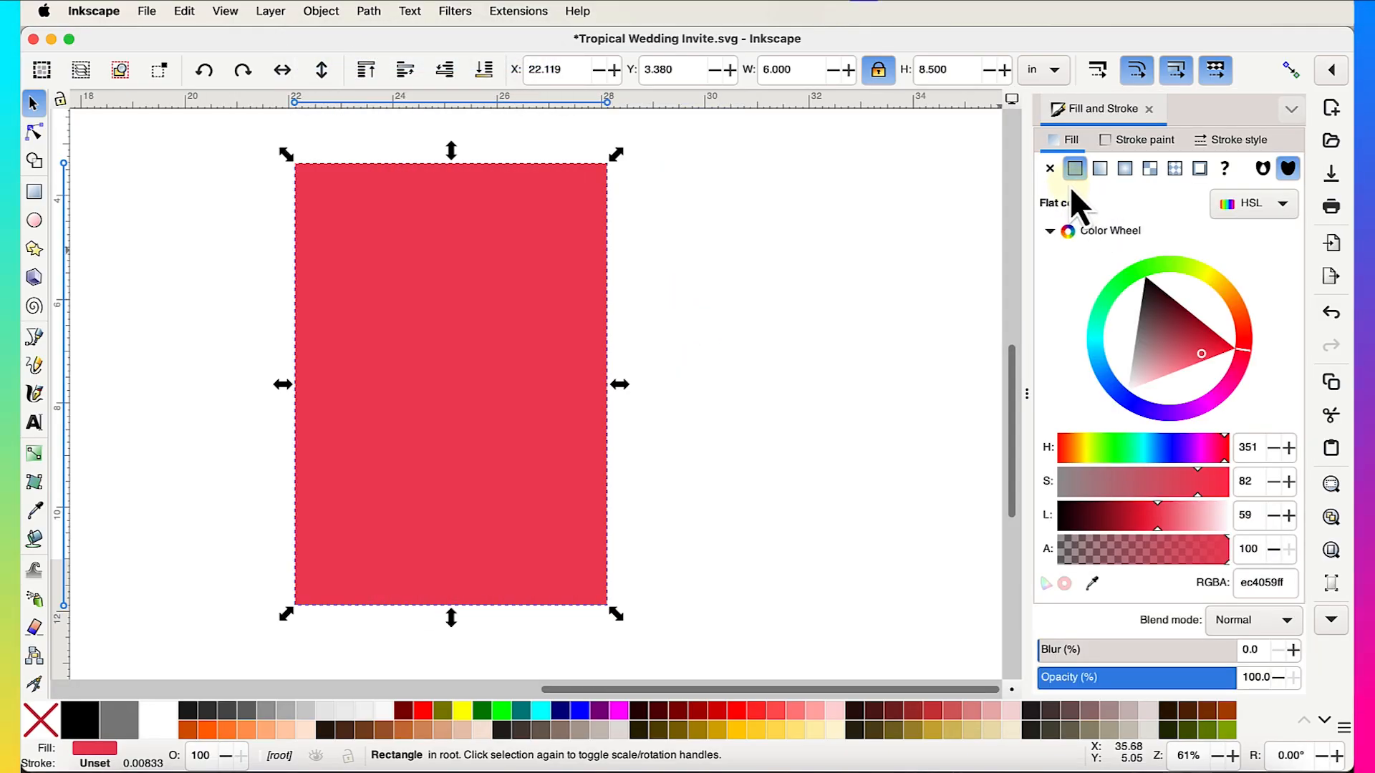
left_click(1121, 144)
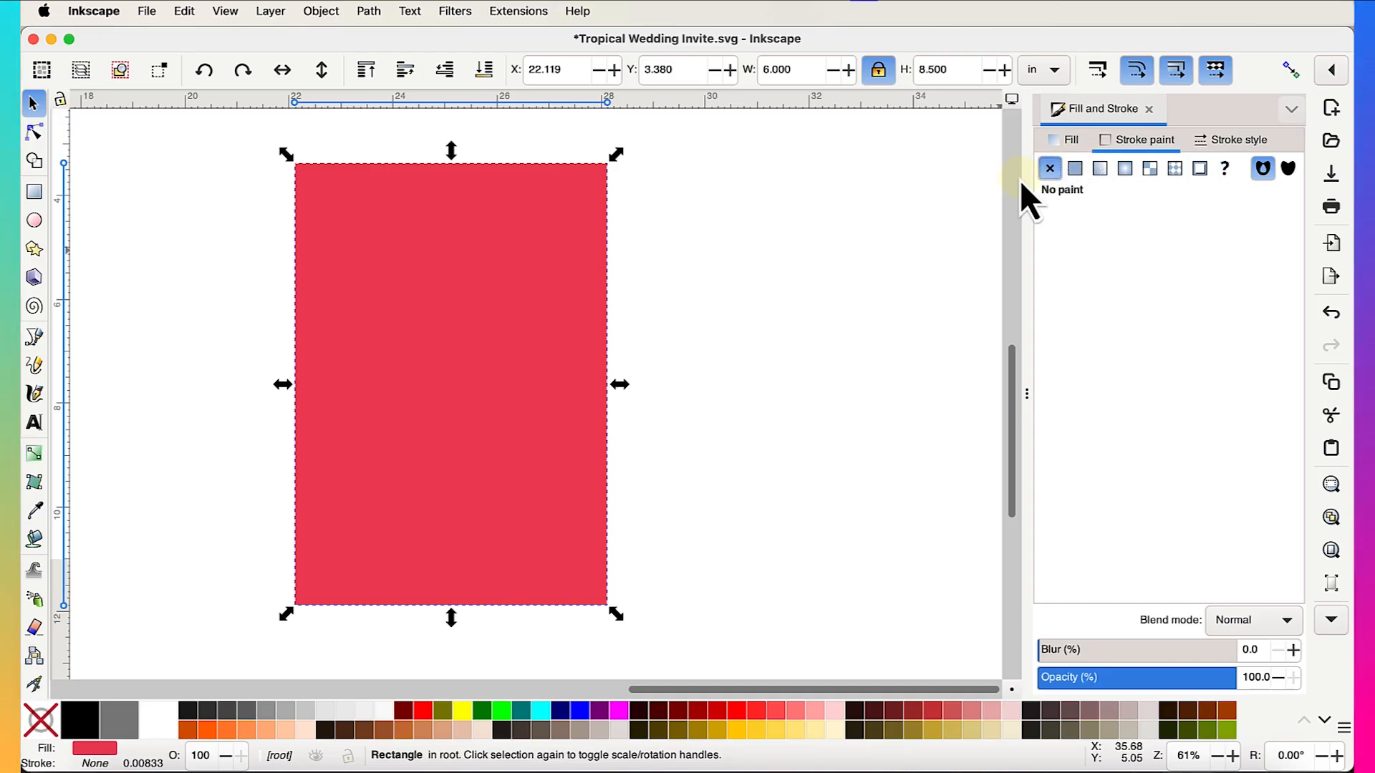
left_click(1062, 142)
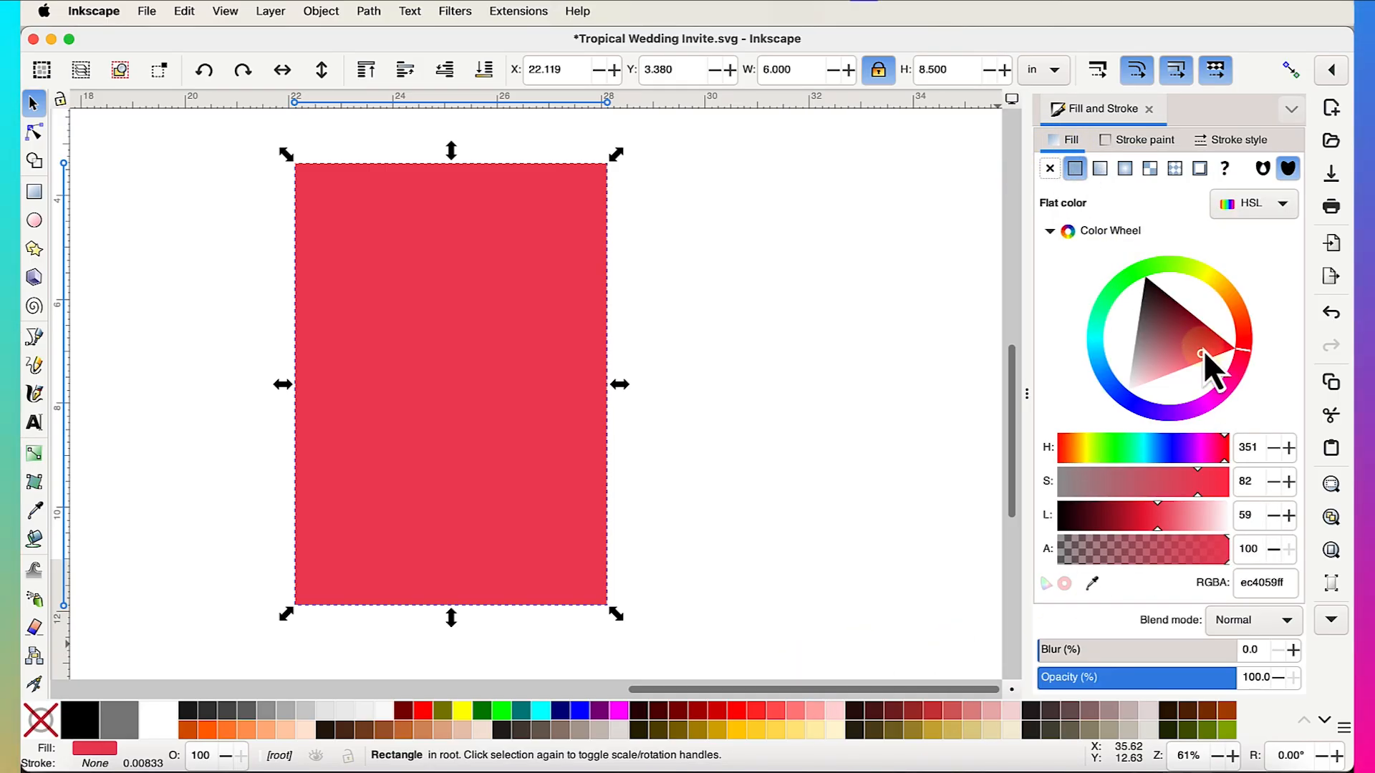
left_click(1050, 231)
left_click(1049, 230)
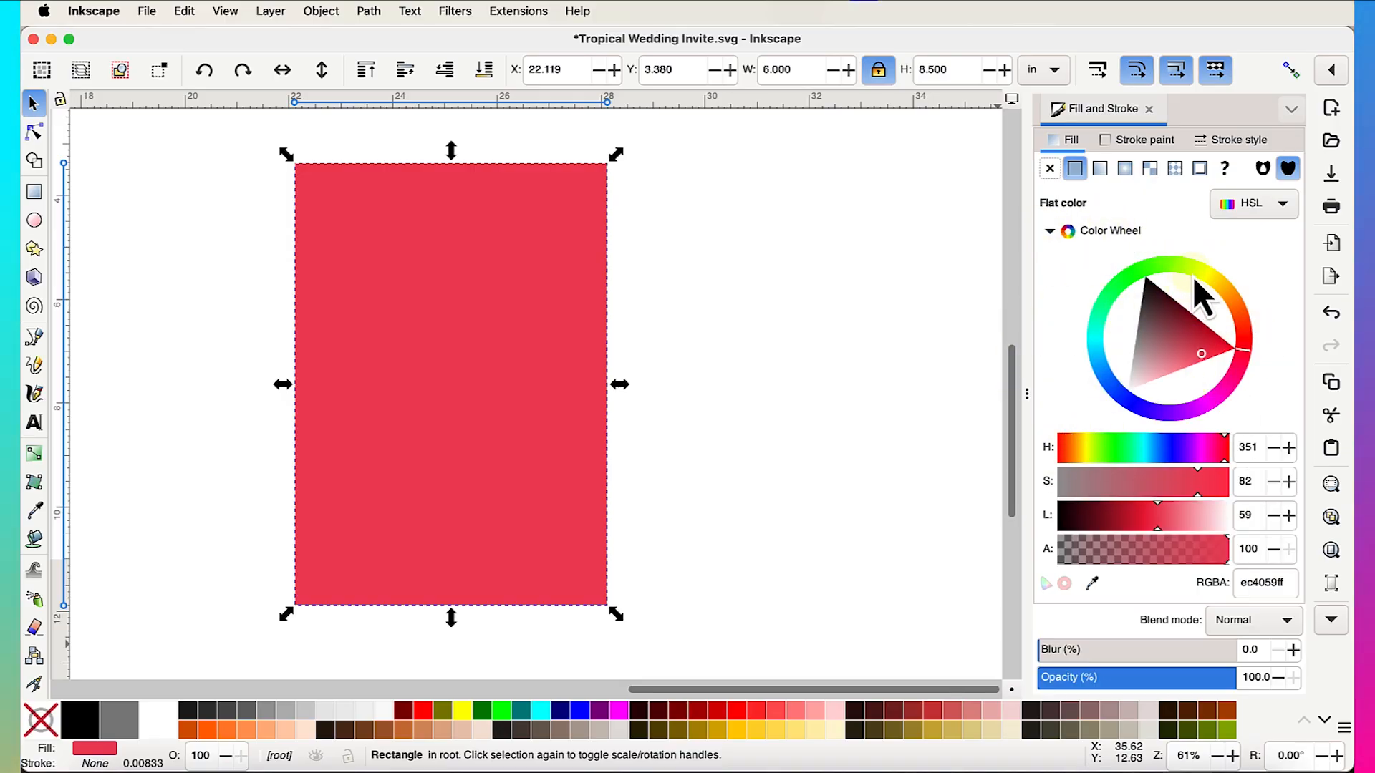
mouse_move(1193, 277)
left_mouse_down()
mouse_move(1222, 273)
mouse_move(1209, 274)
left_mouse_up()
left_click_drag(1192, 352, 1203, 361)
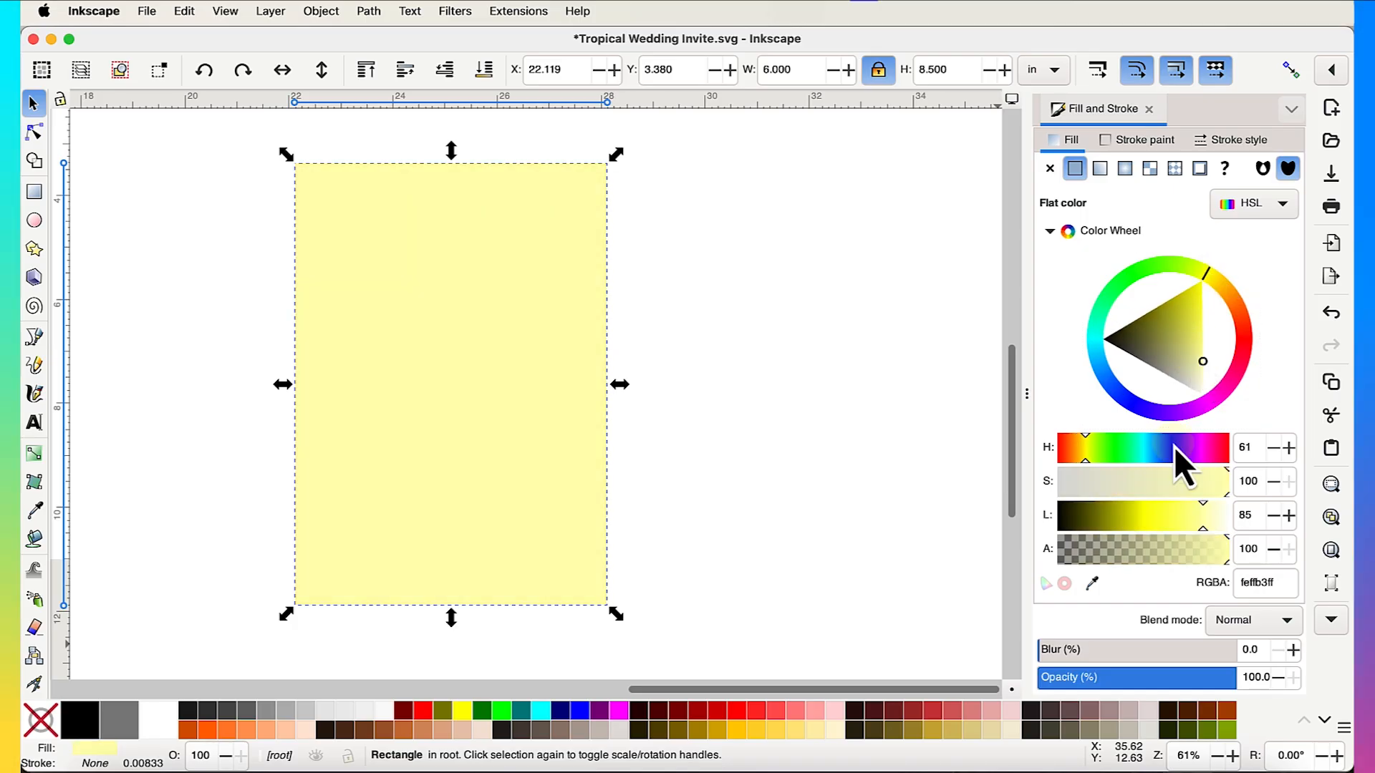
left_click_drag(1190, 489, 1209, 526)
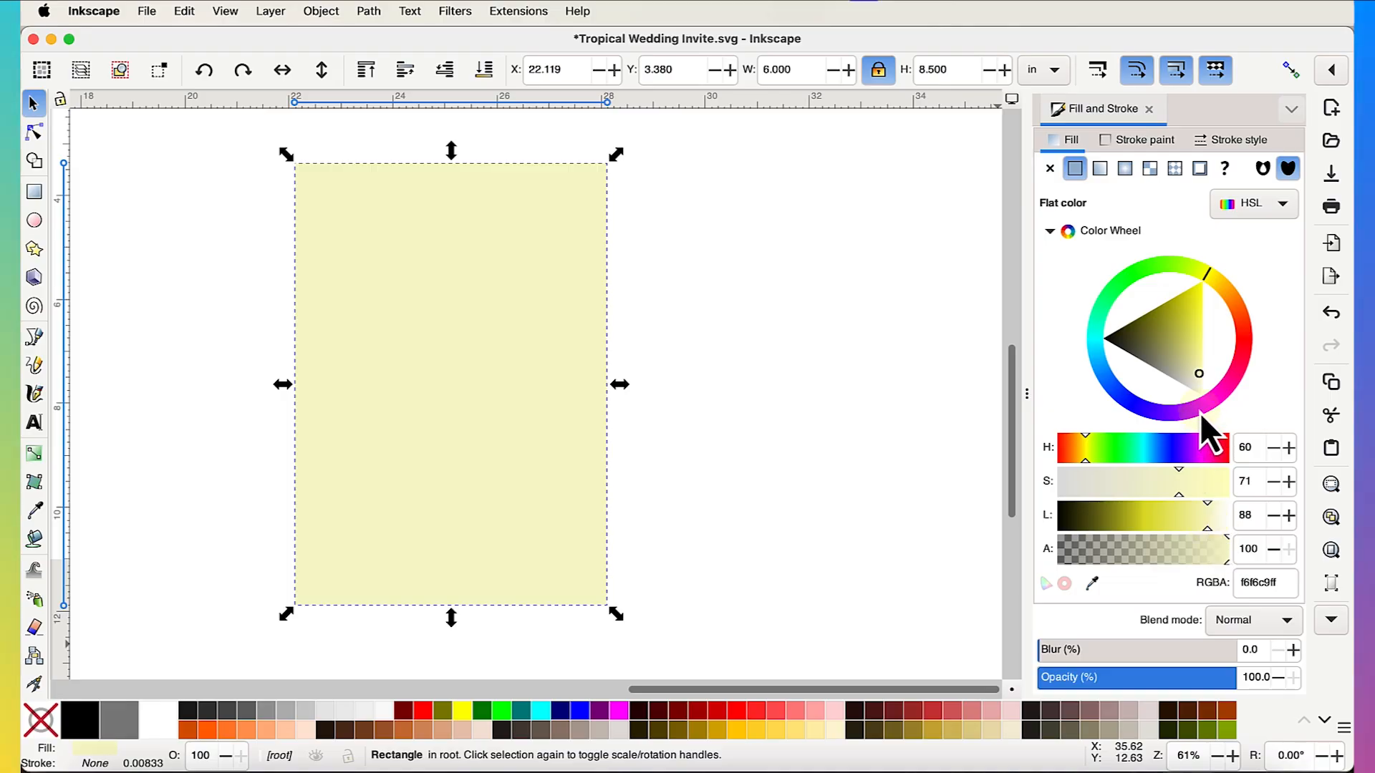
- Move the pale rectangle below the invitation
scroll(797, 506, "down", 1)
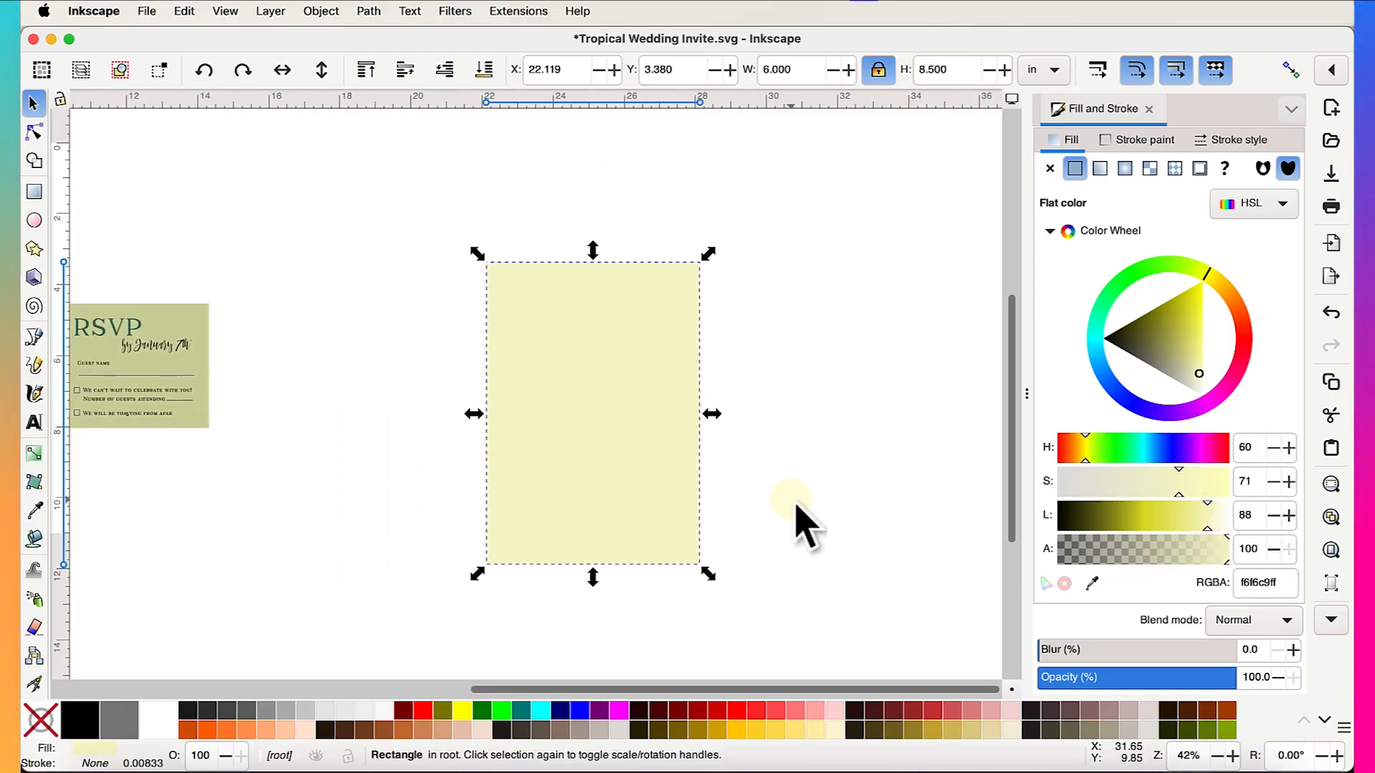
scroll(797, 506, "left", 15)
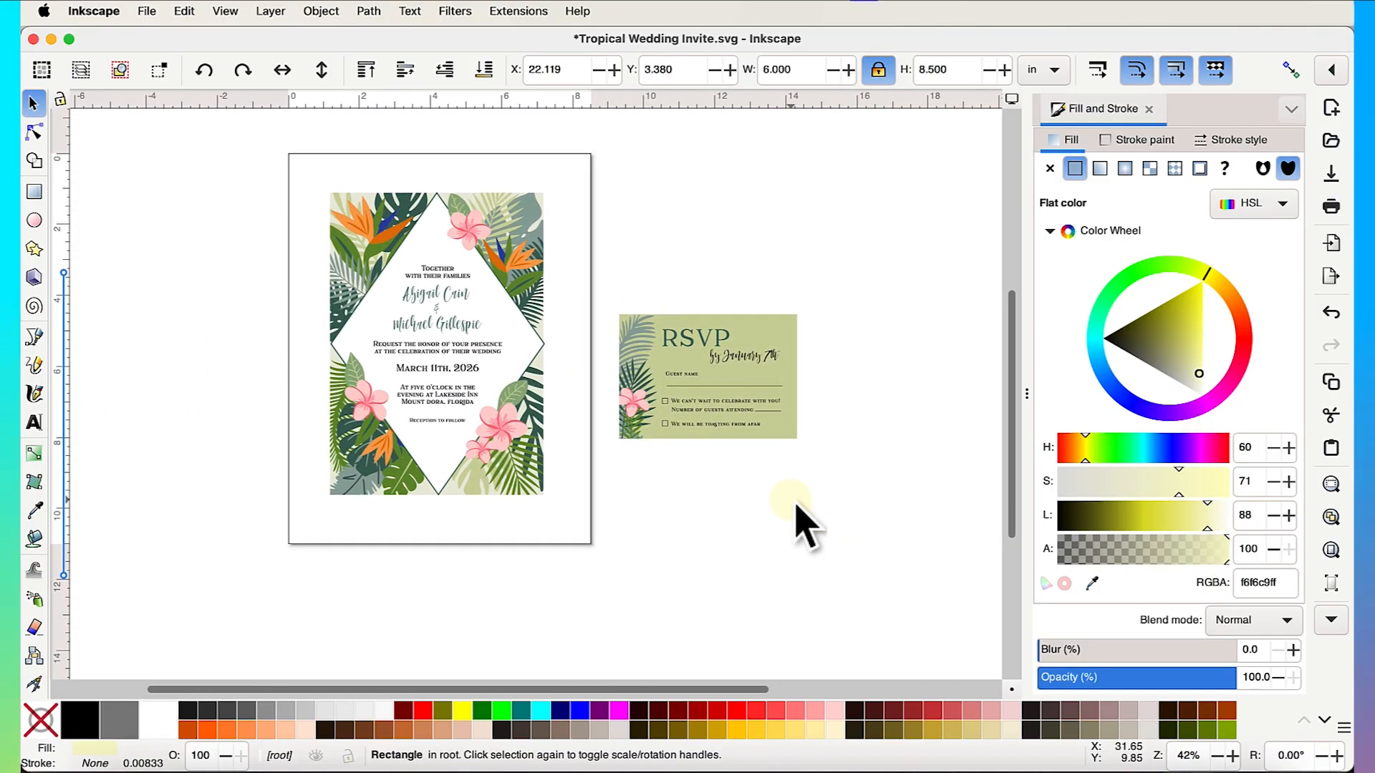
scroll(798, 515, "right", 5)
left_click_drag(917, 466, 444, 654)
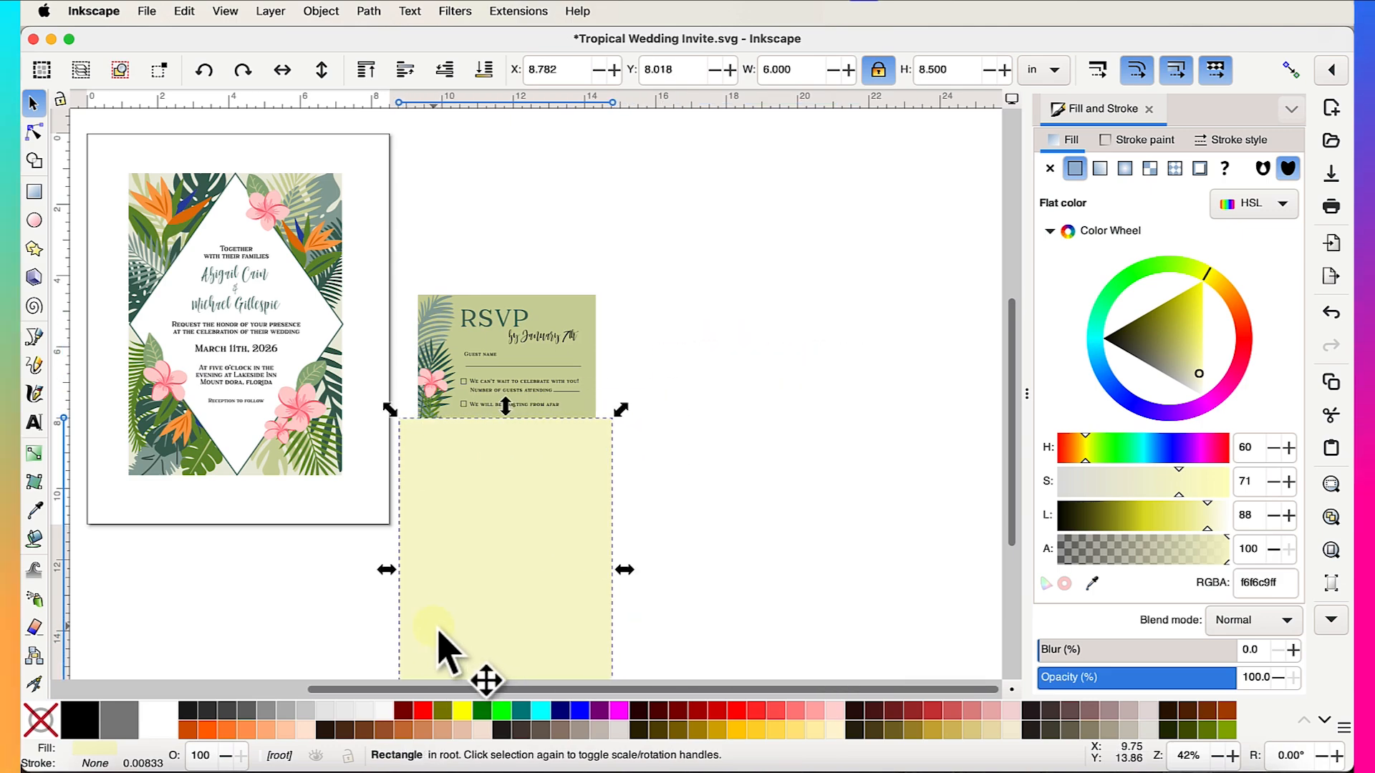
scroll(828, 384, "left", 5)
scroll(828, 384, "down", 3)
left_click_drag(828, 383, 542, 471)
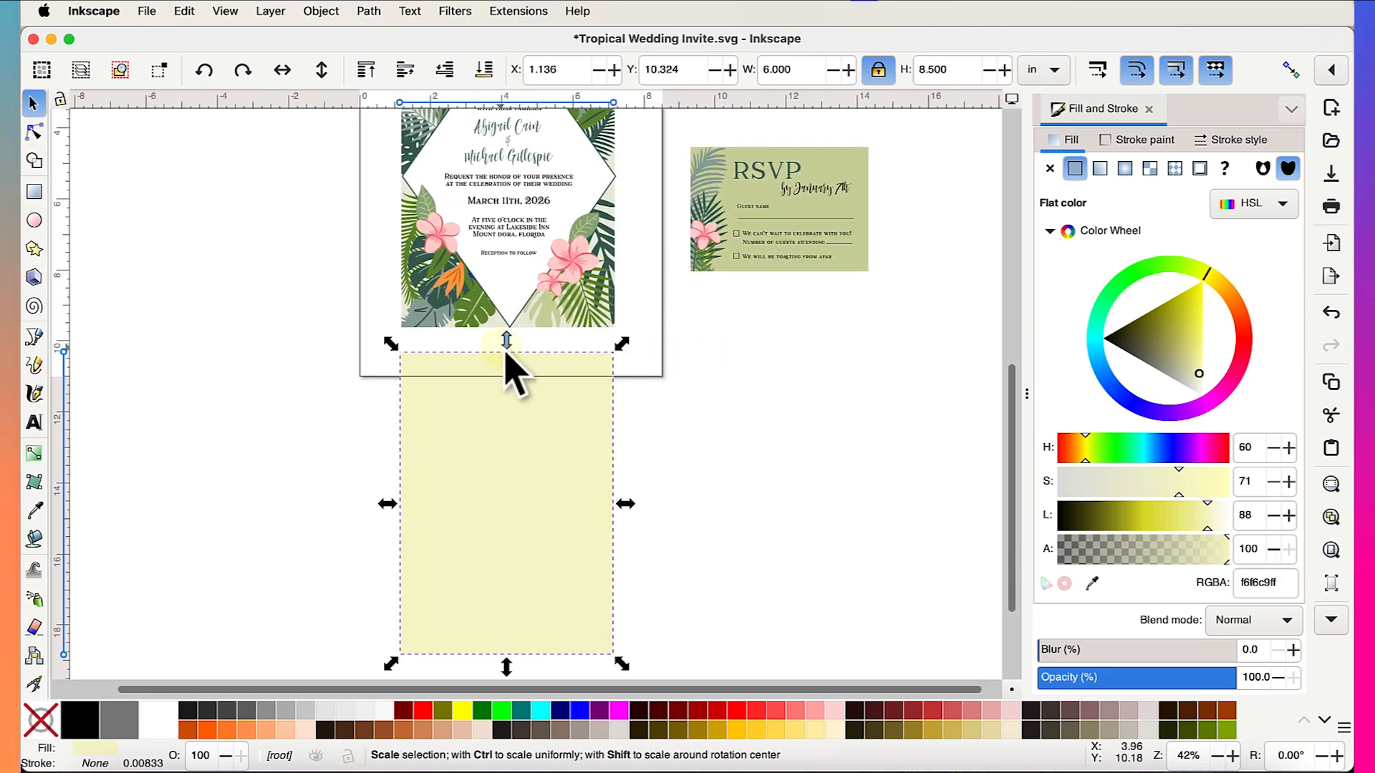
- Use the Dropper to copy the invitation's beige background colour ebebdb onto the rectangle
scroll(506, 362, "up", 3)
scroll(582, 433, "up", 1)
scroll(582, 433, "left", 1)
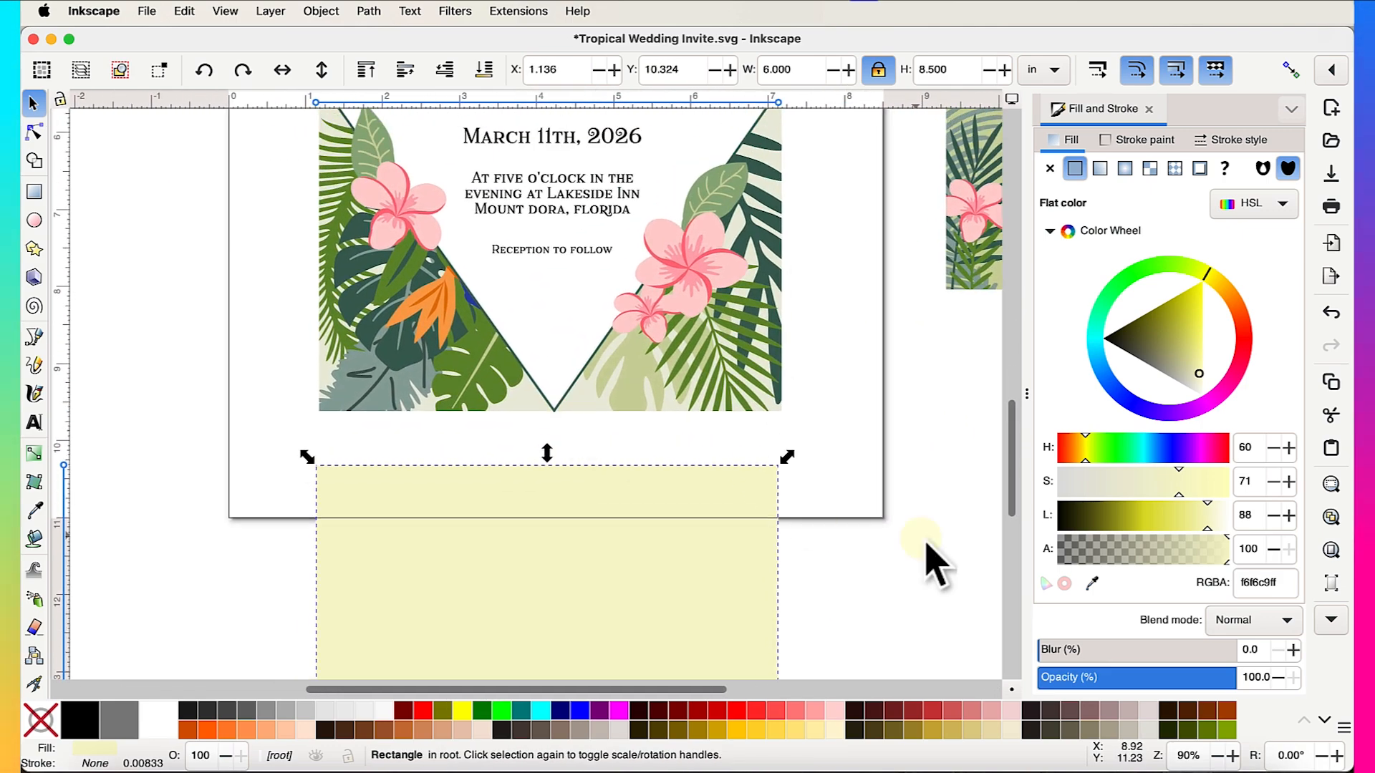
left_click(1090, 583)
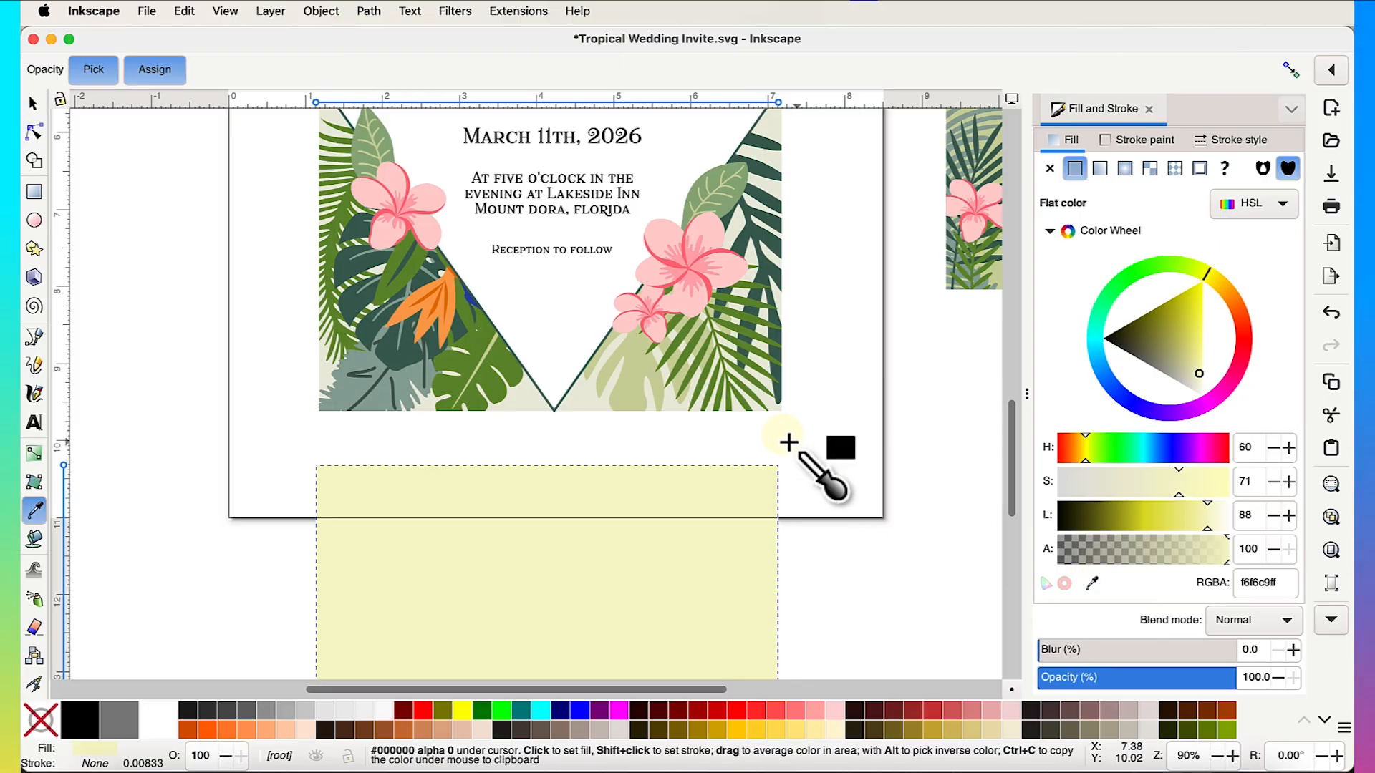
left_click(584, 402)
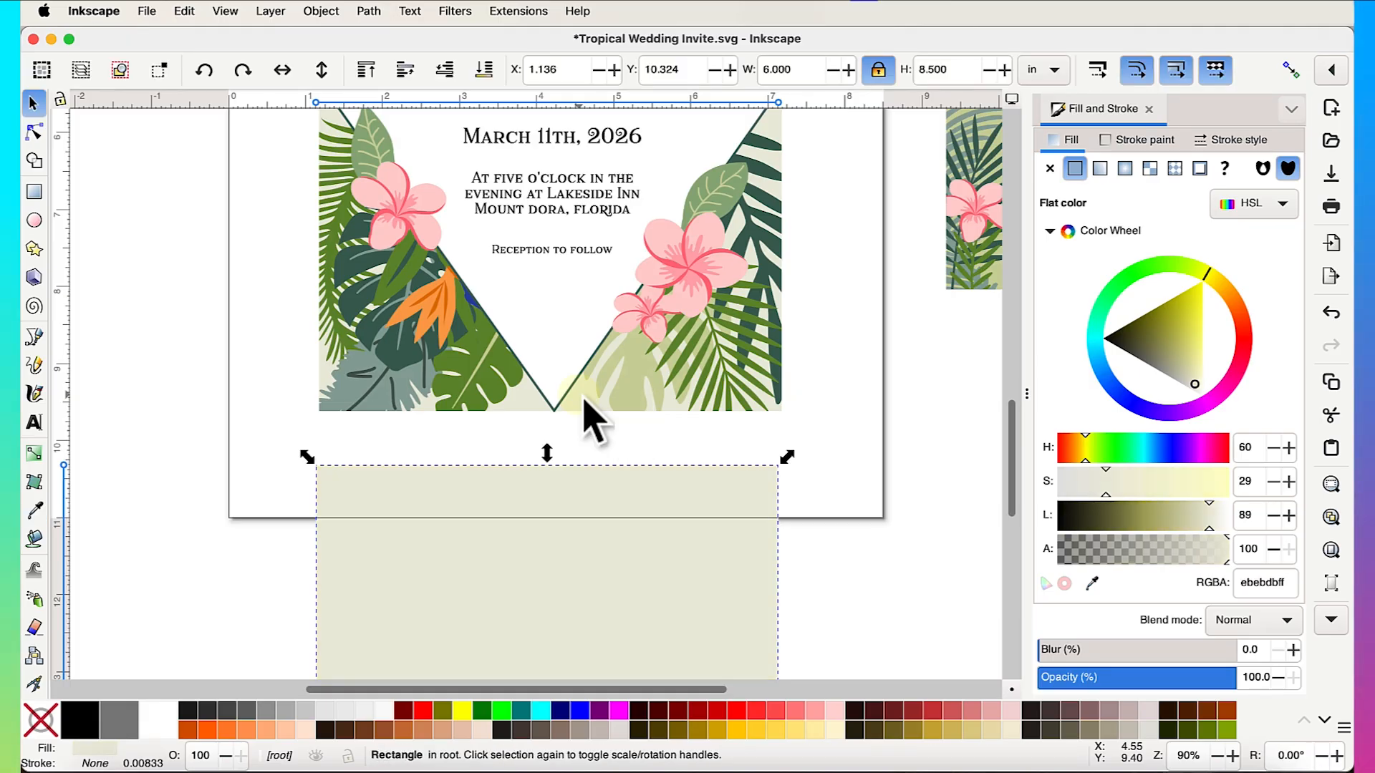
- Move the beige rectangle to the right of the RSVP card
scroll(584, 402, "down", 5)
left_click_drag(429, 512, 819, 350)
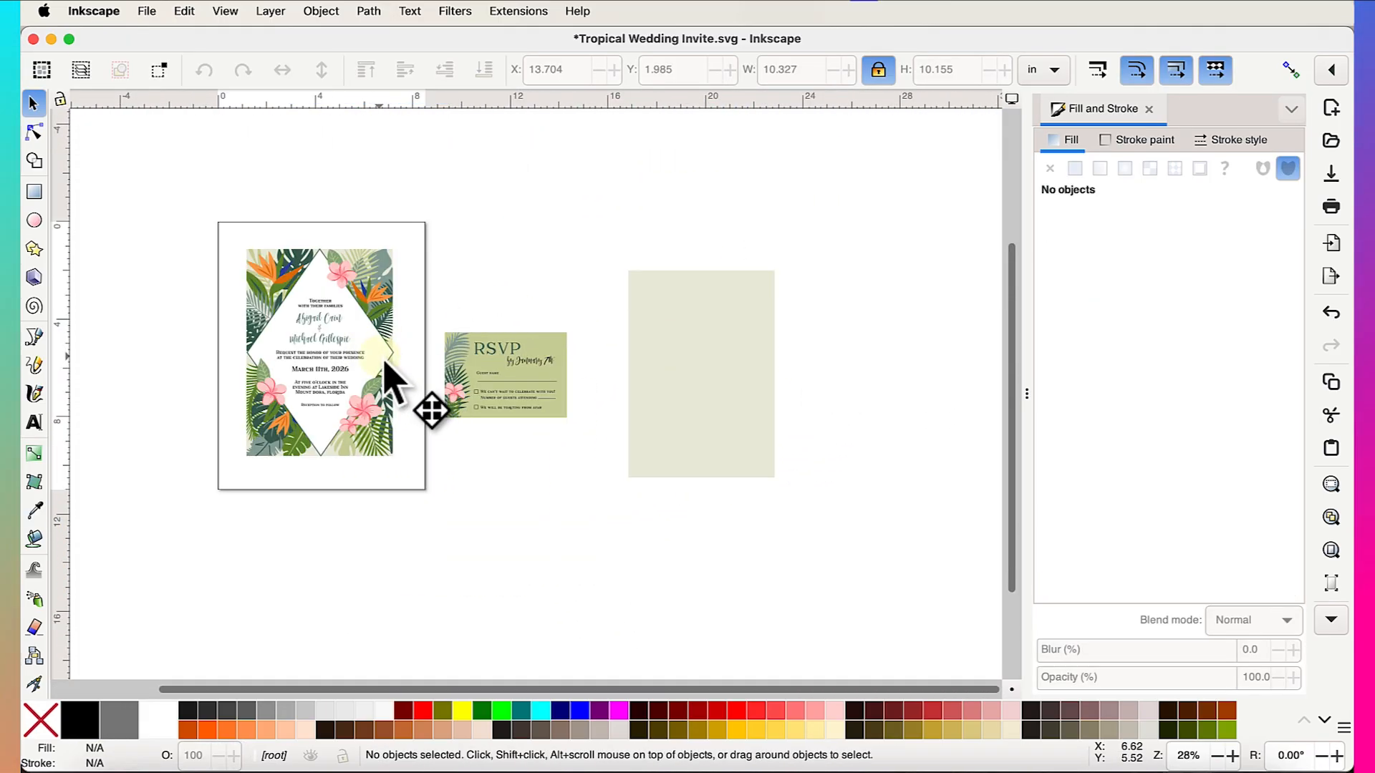
left_click(371, 362)
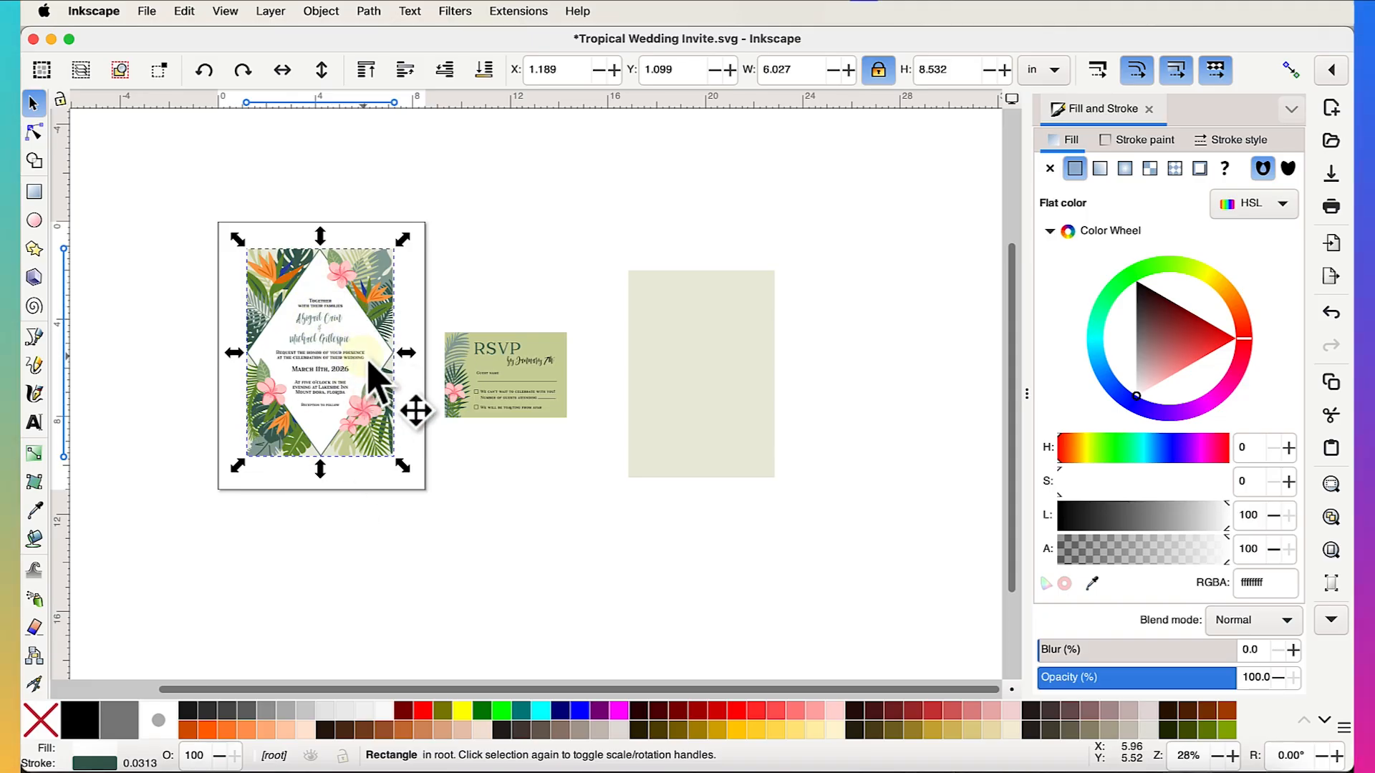
scroll(810, 439, "right", 3)
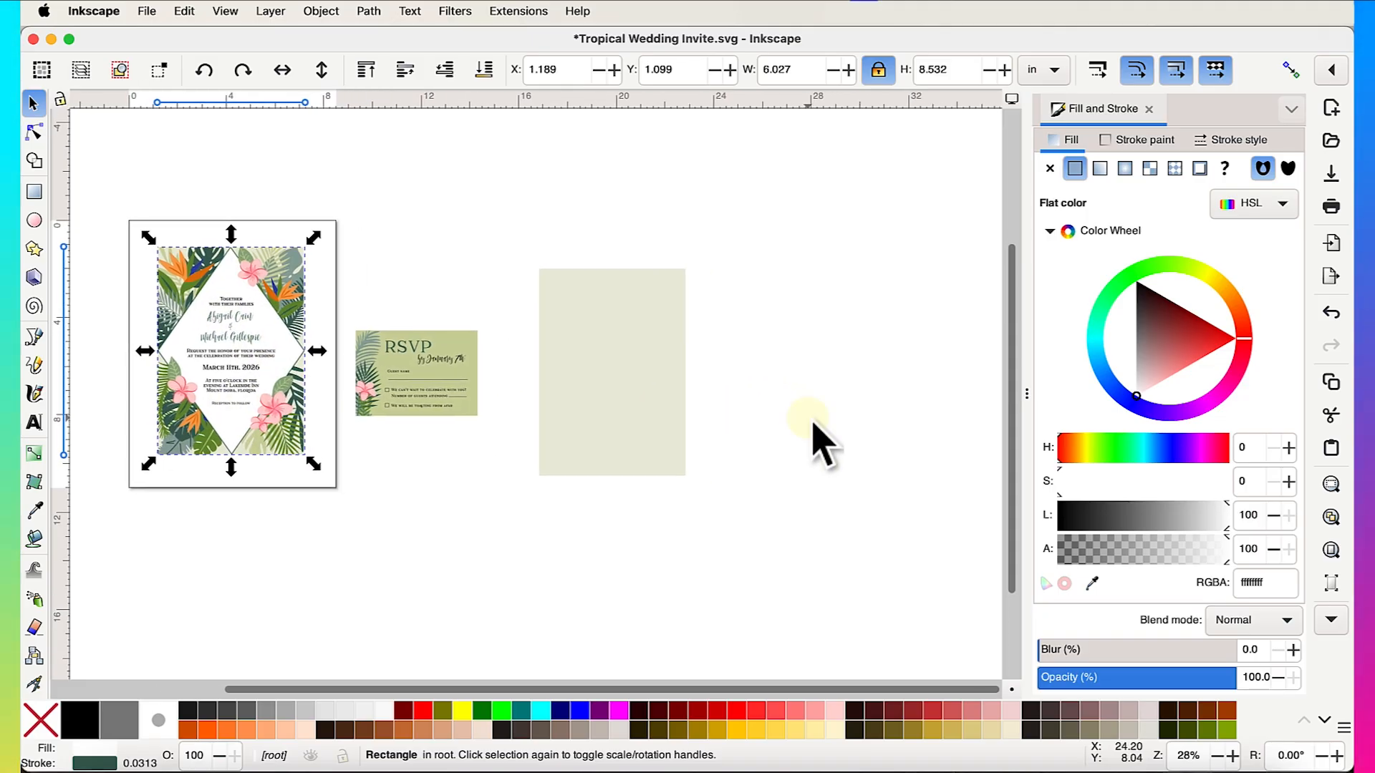
left_click(41, 196)
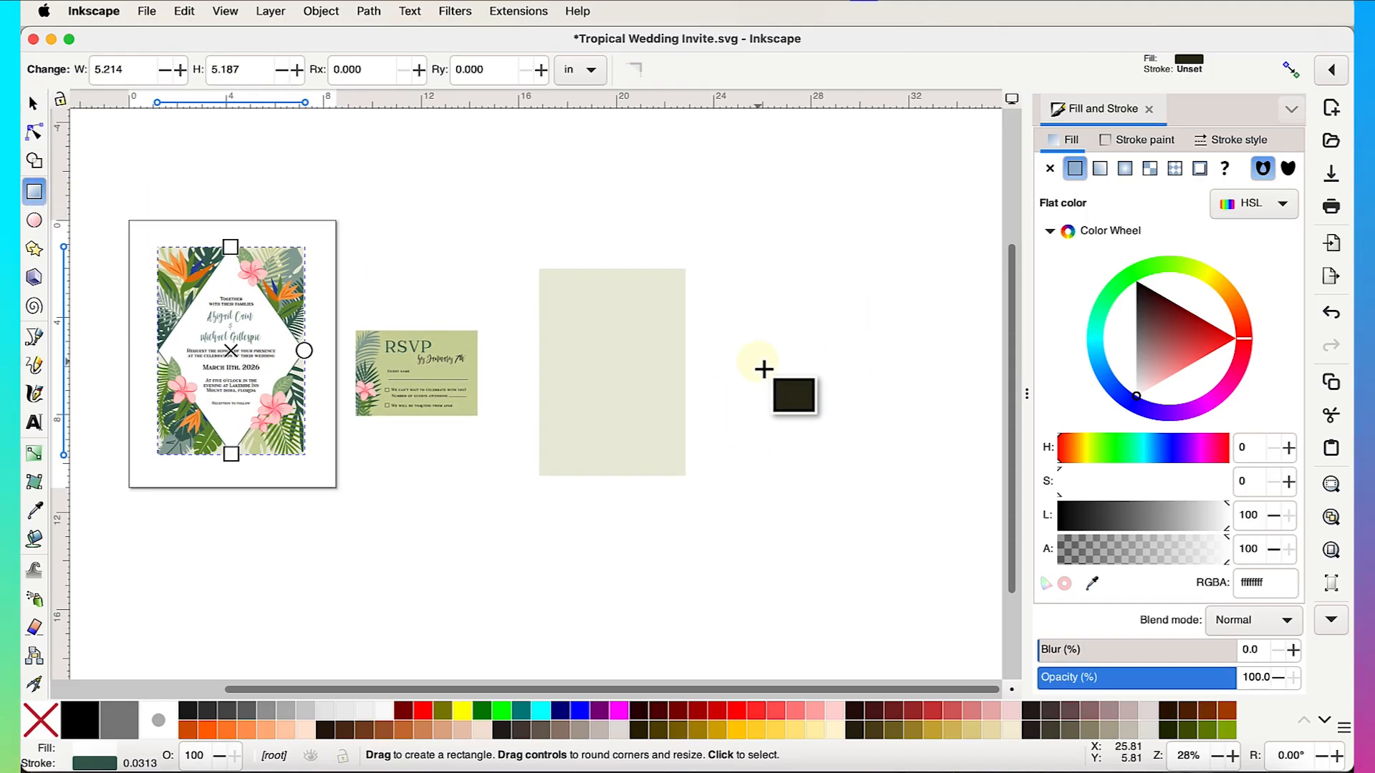
- Draw a dark olive 2b2b17 rectangle beside the beige one
scroll(764, 368, "right", 3)
left_click_drag(636, 318, 799, 483)
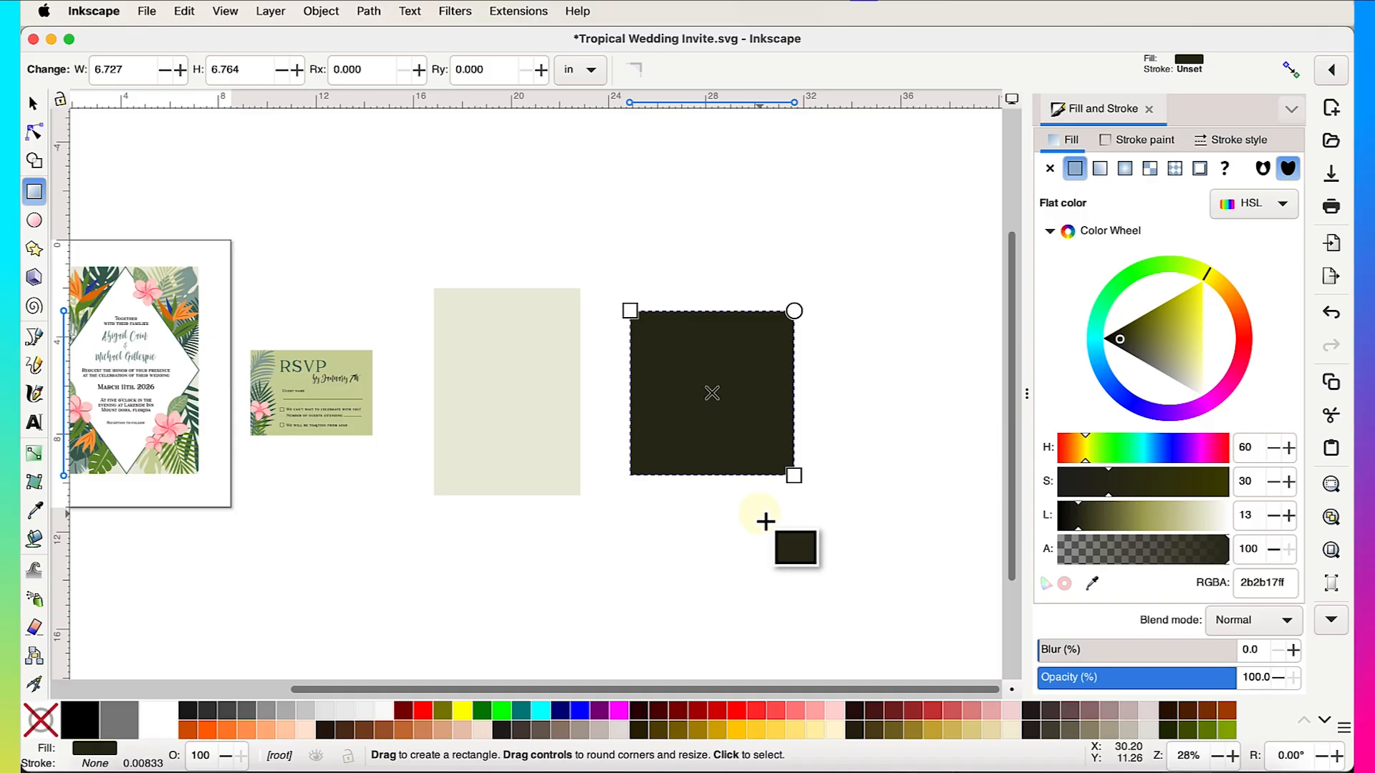
left_click(32, 103)
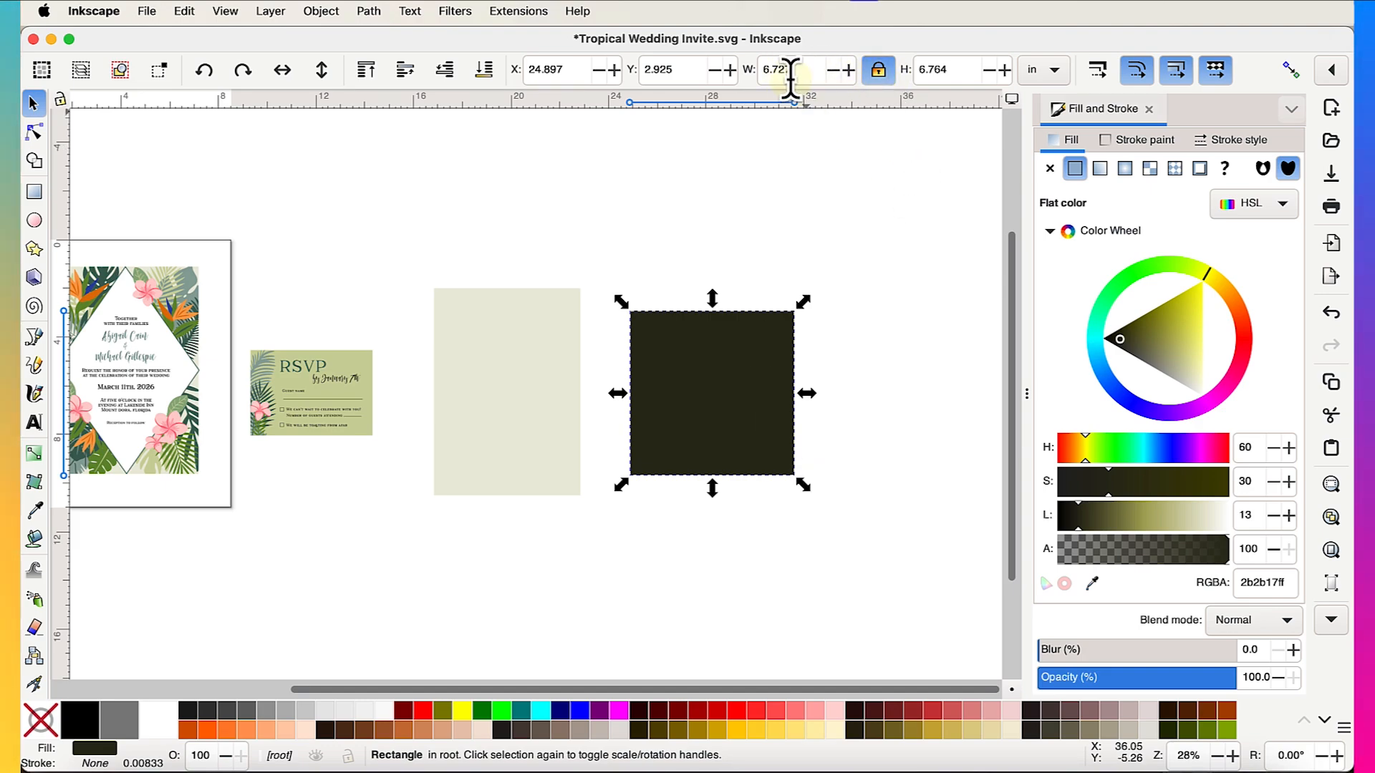
- Size the dark rectangle to a 6 × 6 in square
left_click(878, 70)
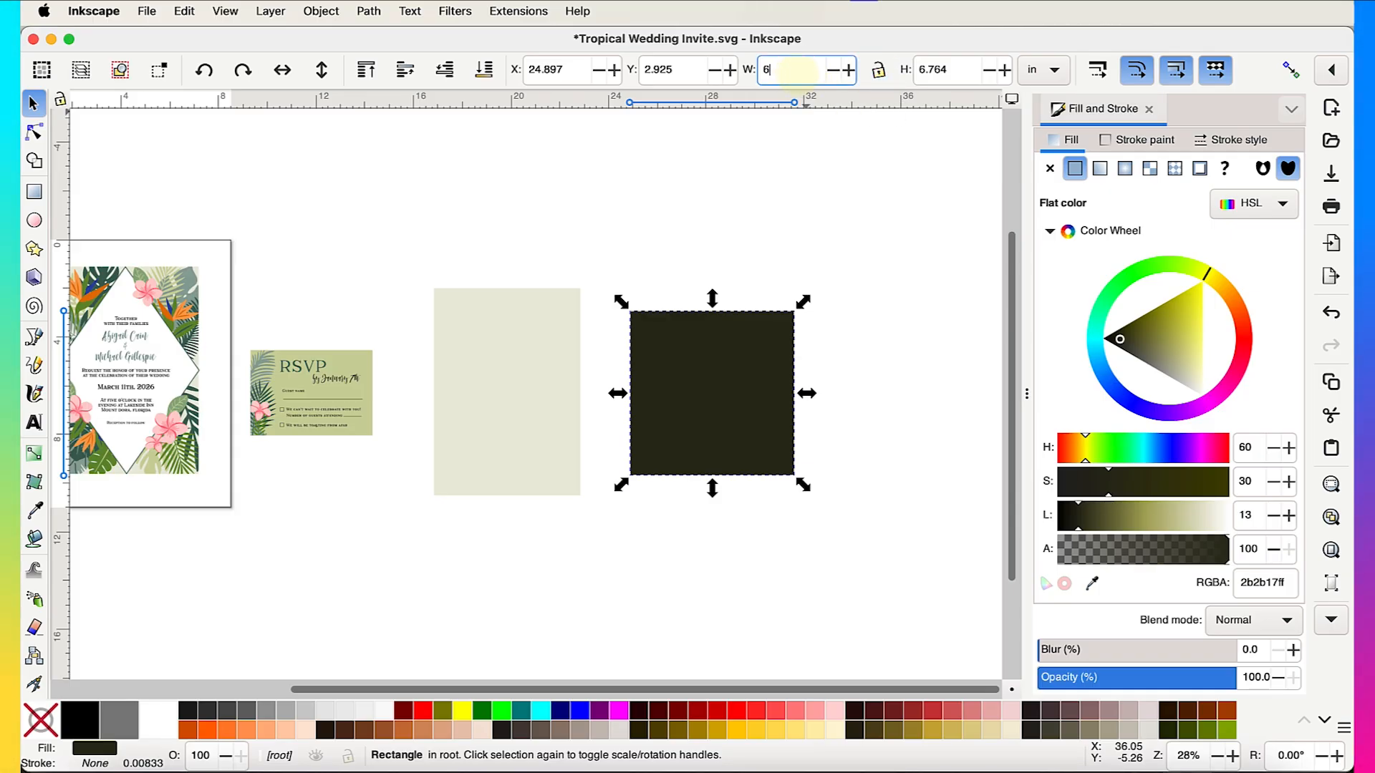
left_click(795, 70)
type("6")
key("Return")
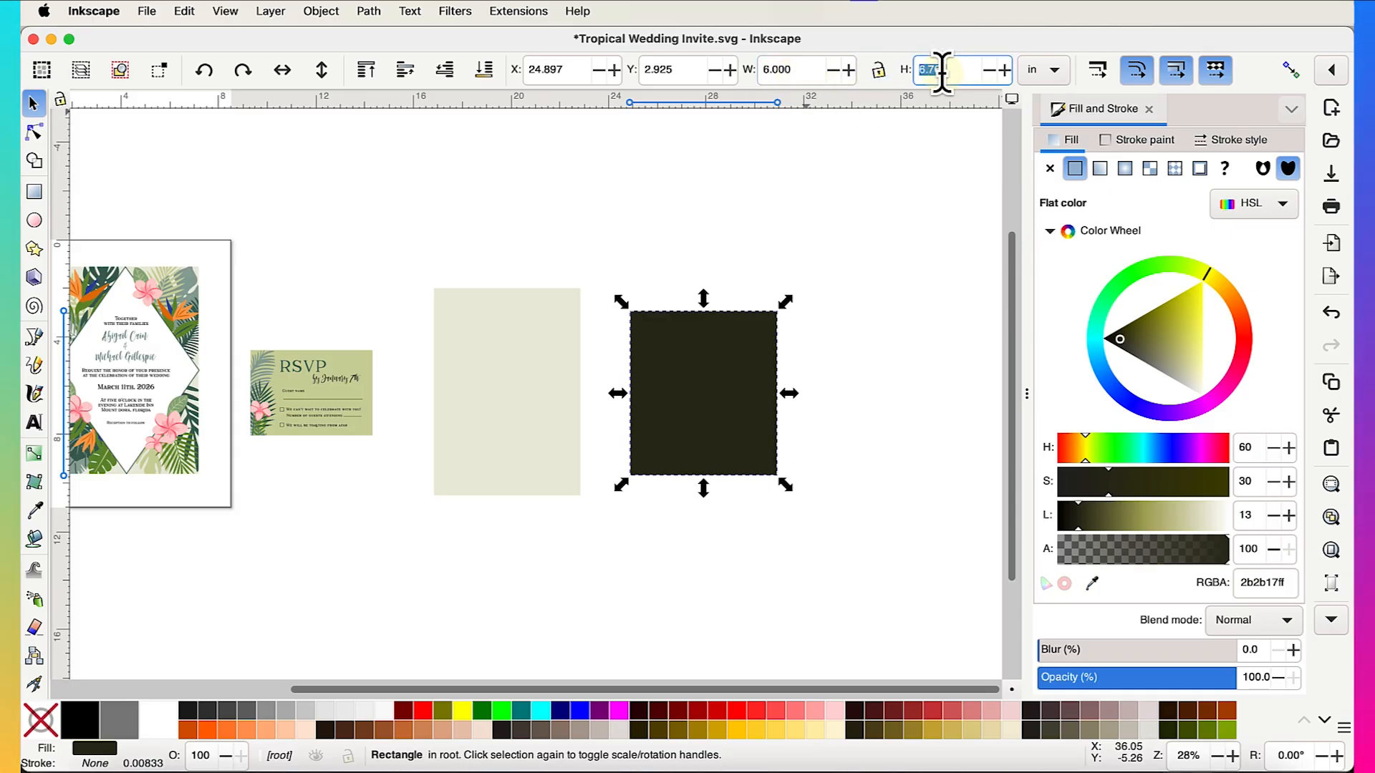
left_click(944, 70)
type("6")
key("Return")
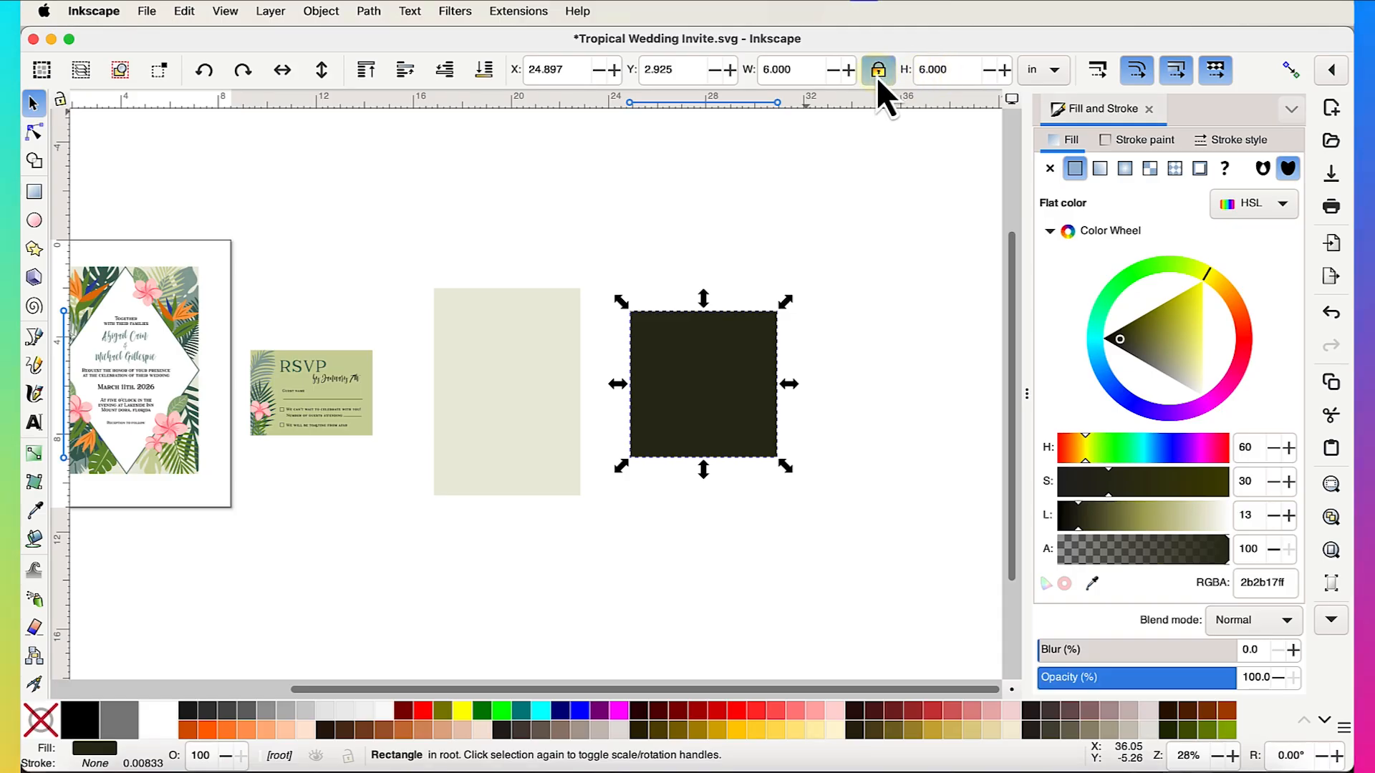
left_click(877, 70)
- Move the dark square onto the beige rectangle, nudging it slightly upward
left_click_drag(755, 420, 558, 430)
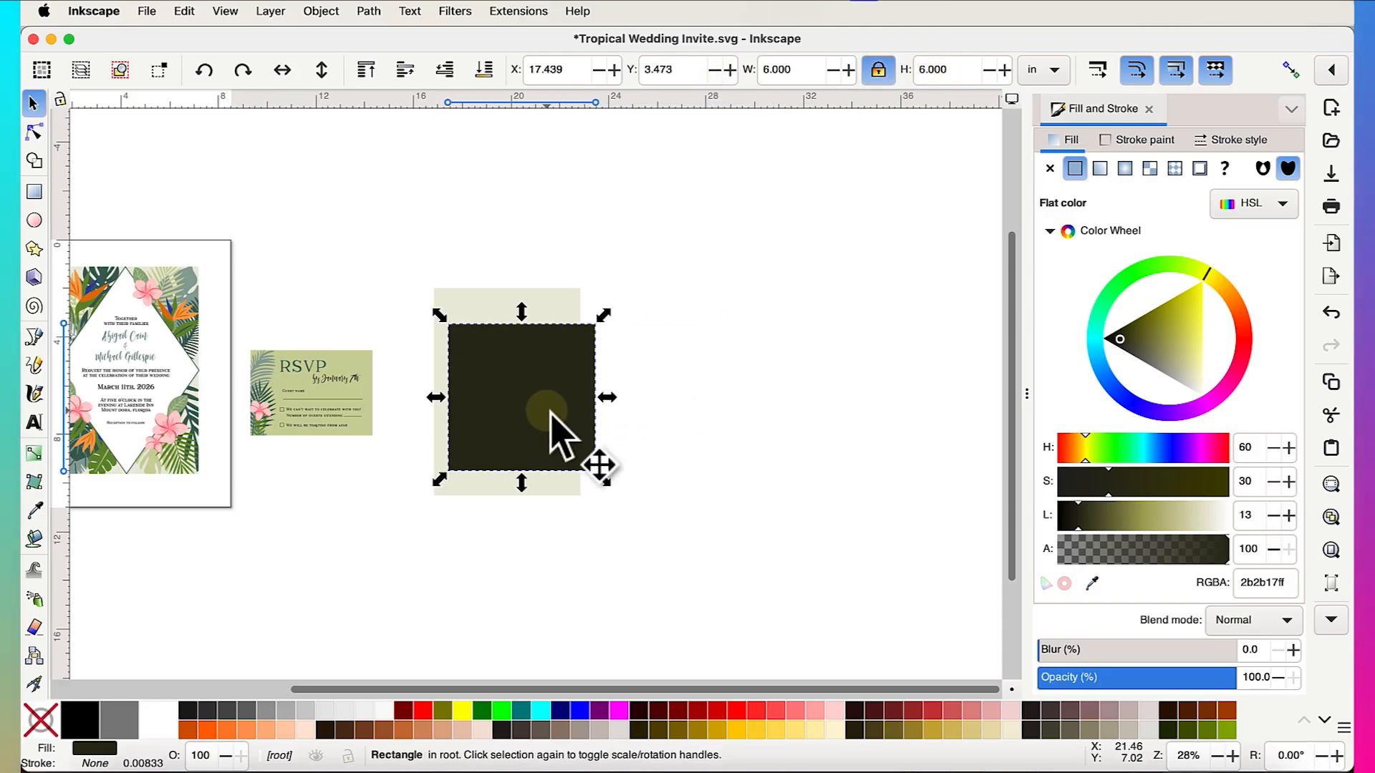
scroll(548, 411, "up", 3)
scroll(550, 412, "left", 4)
scroll(550, 412, "up", 2)
scroll(550, 411, "right", 1)
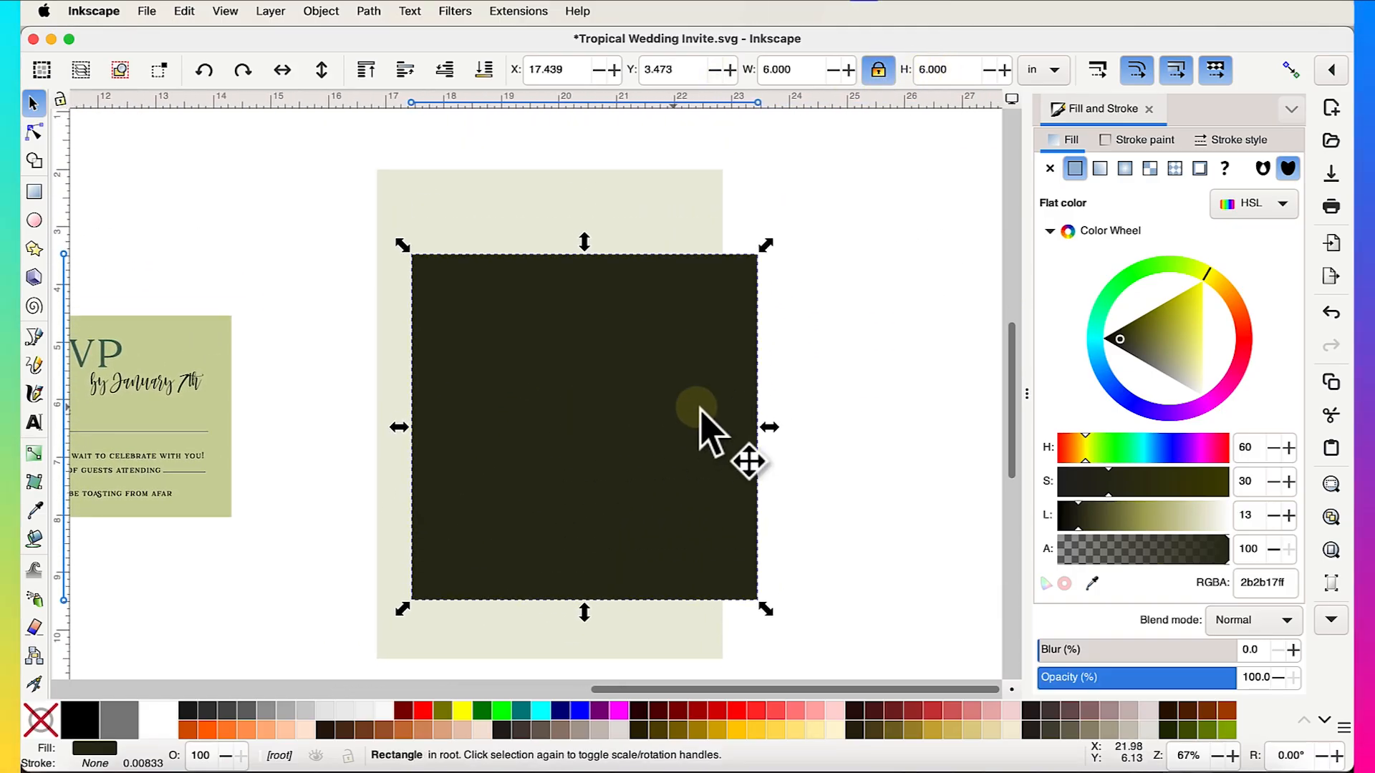
mouse_move(697, 407)
left_mouse_down()
mouse_move(676, 403)
mouse_move(696, 400)
left_mouse_up()
left_click(616, 209)
scroll(795, 367, "down", 1)
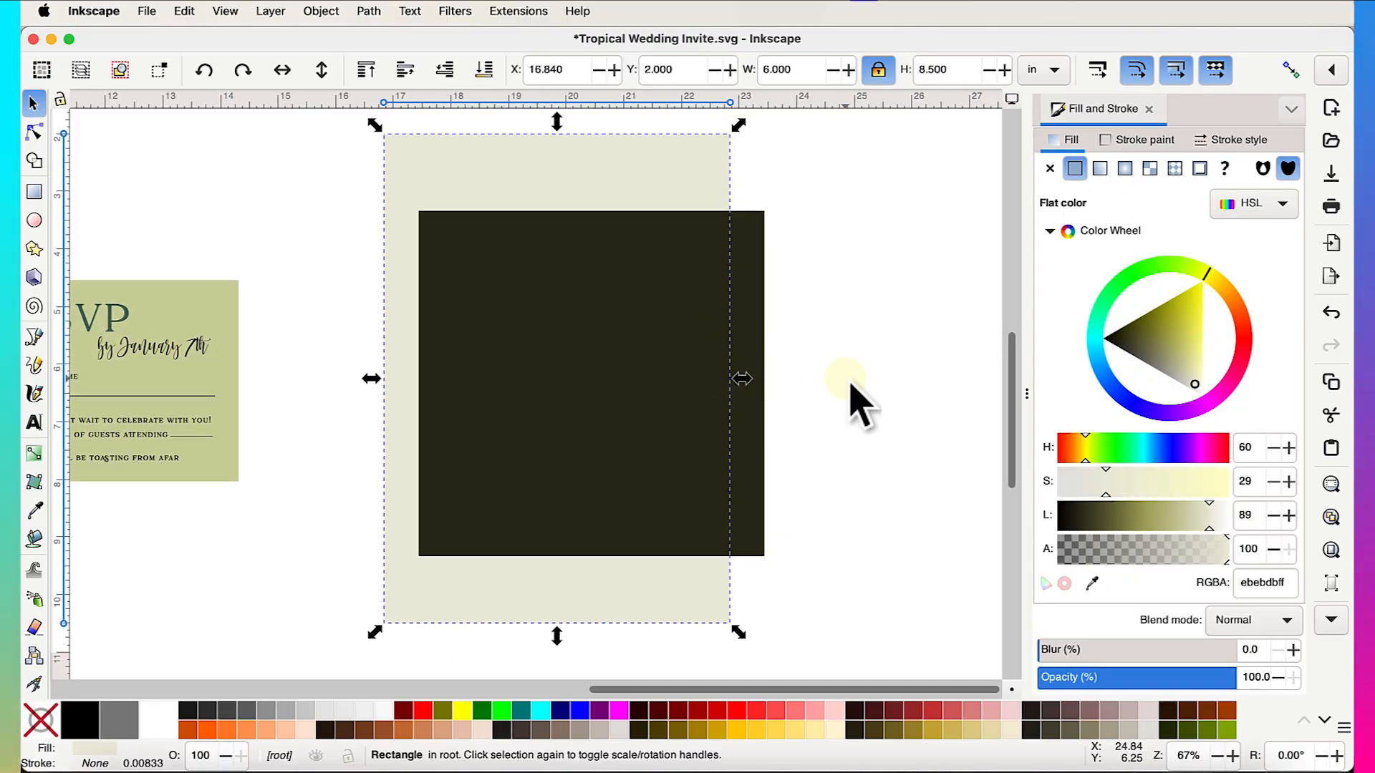
left_click(851, 386)
- Rotate the square 45° into a diamond and centre it over the beige rectangle
left_click(698, 297)
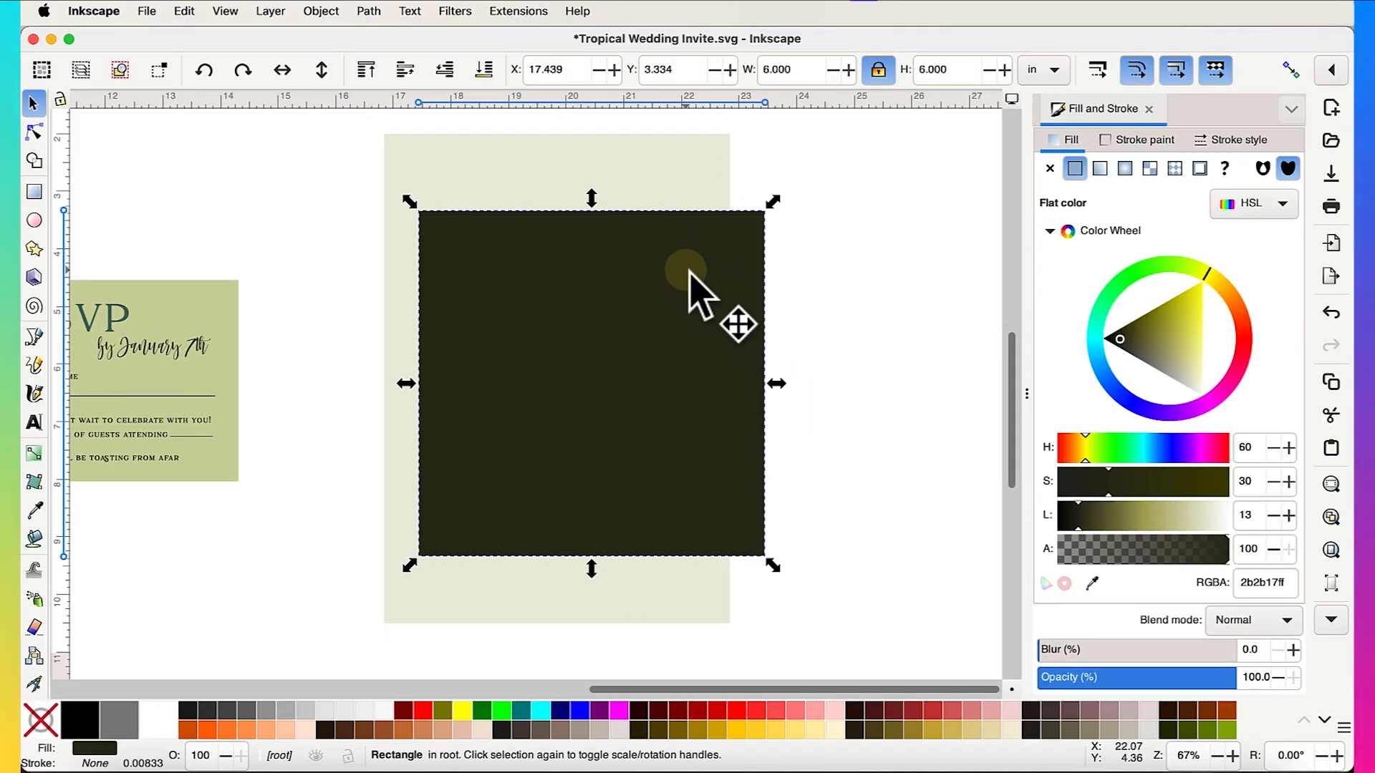
left_click(689, 275)
left_click_drag(770, 204, 759, 378)
left_click_drag(694, 321, 655, 313)
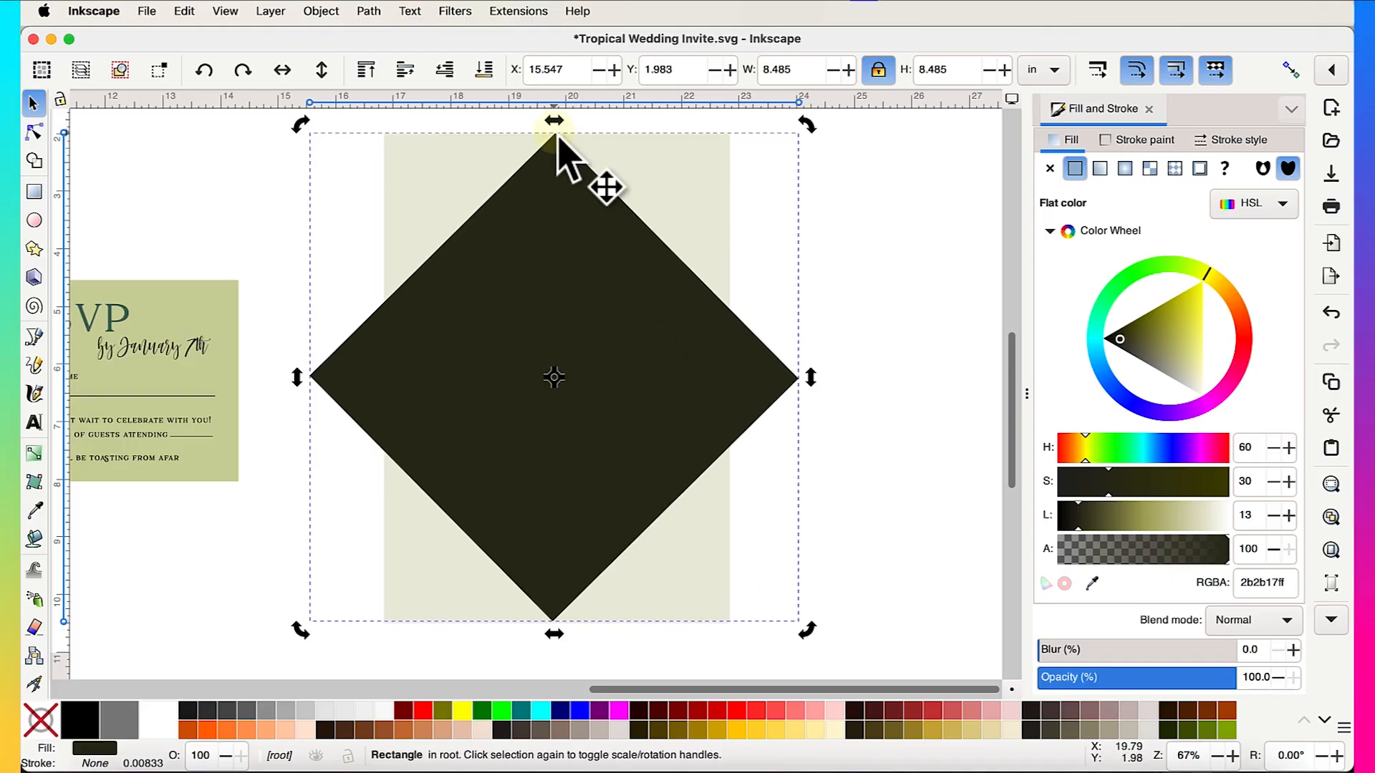
- Deselect and reselect the 8.485 × 8.485 in diamond
scroll(581, 151, "up", 2)
scroll(582, 150, "left", 1)
left_click(587, 203)
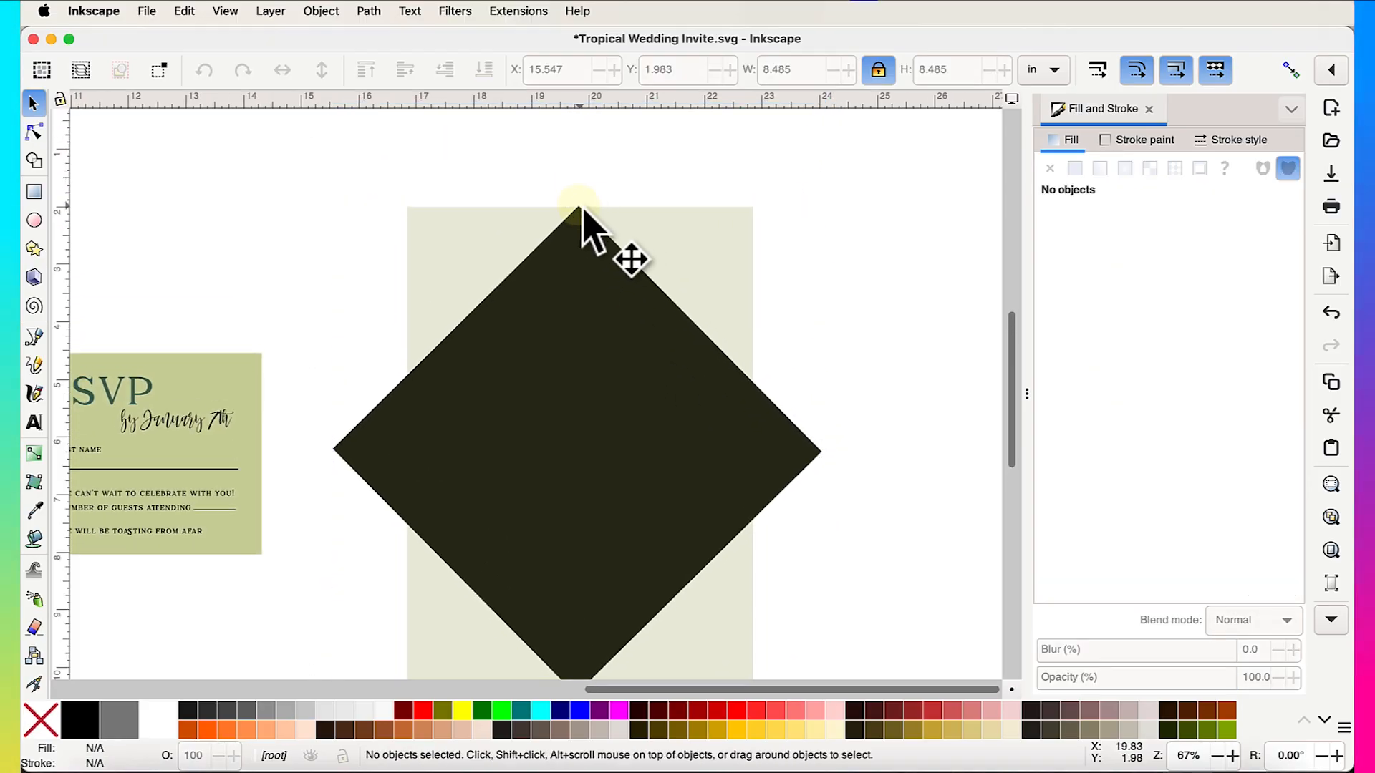
scroll(588, 214, "left", 10)
scroll(589, 214, "up", 1)
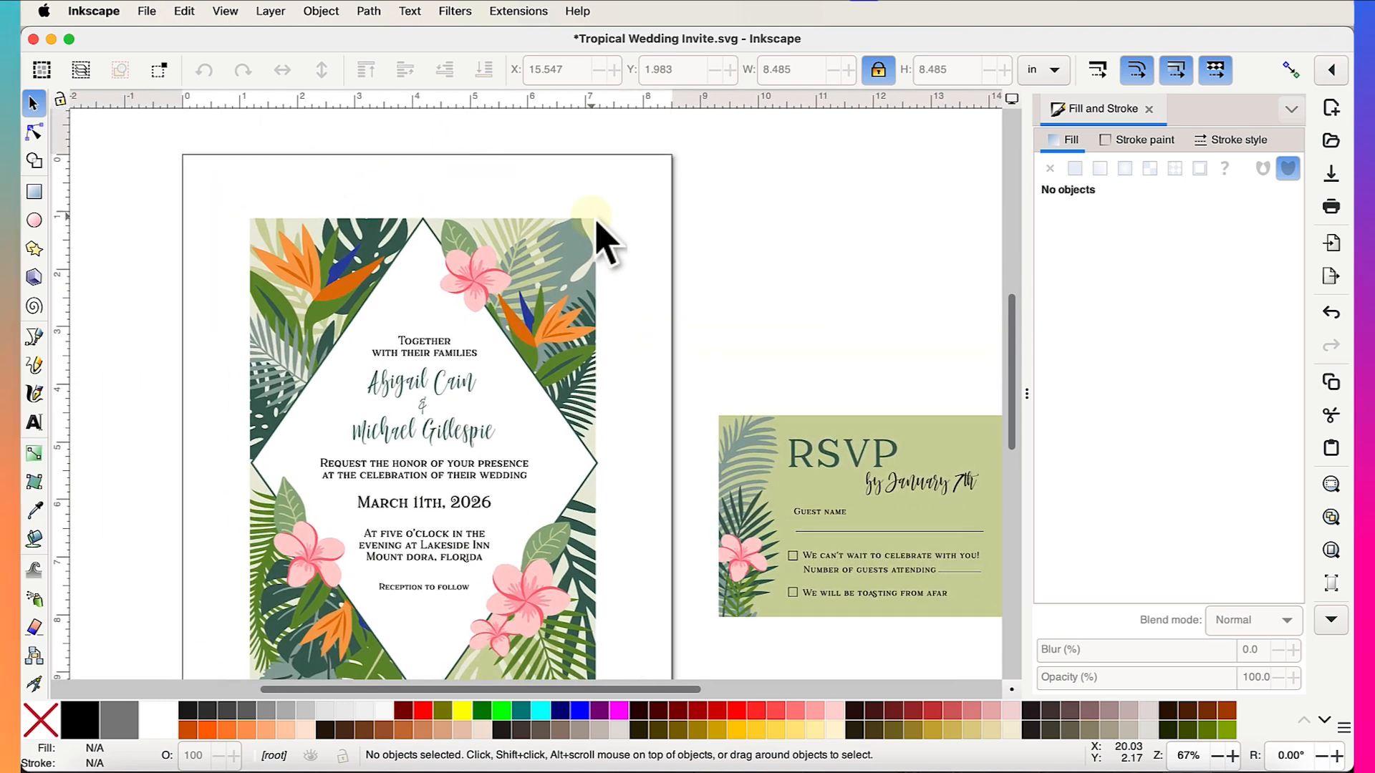
scroll(445, 248, "right", 12)
scroll(444, 247, "down", 2)
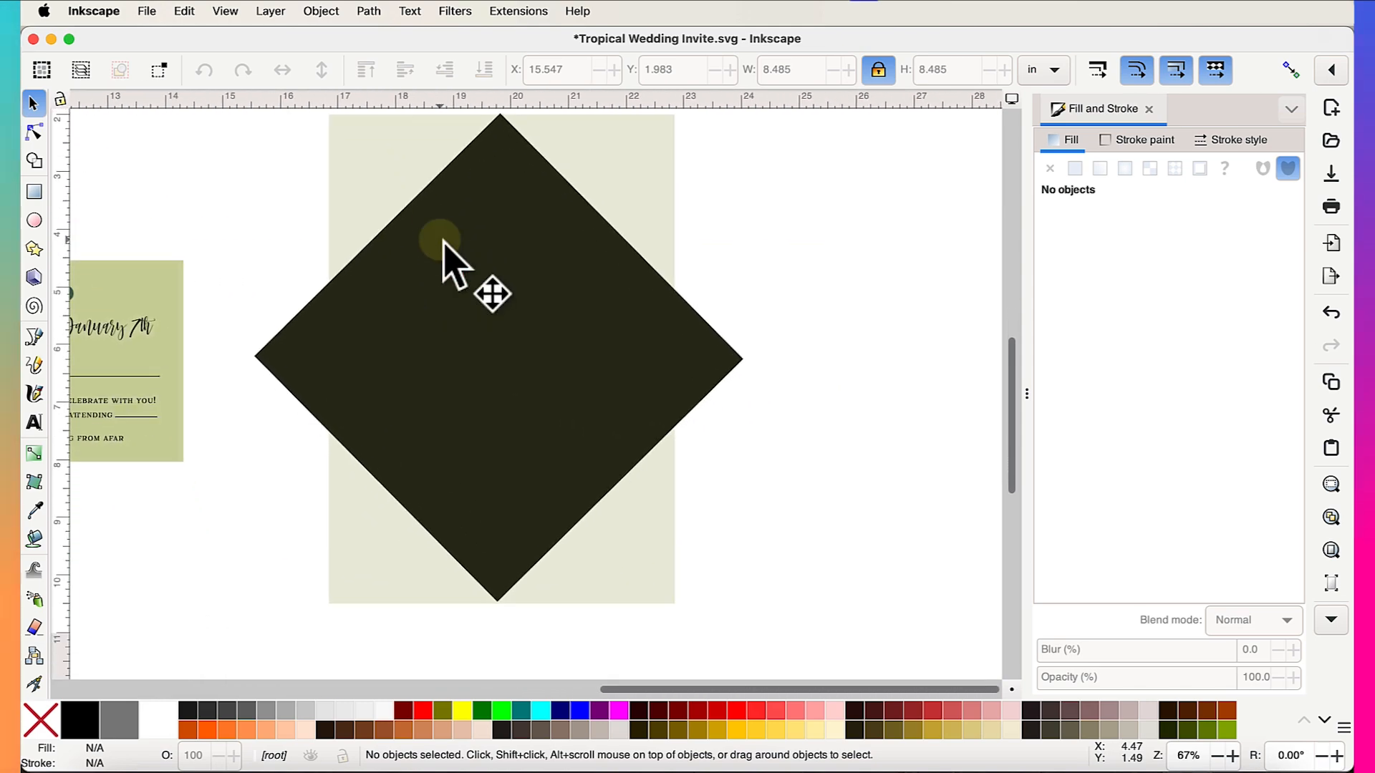
left_click(673, 398)
scroll(673, 397, "down", 3)
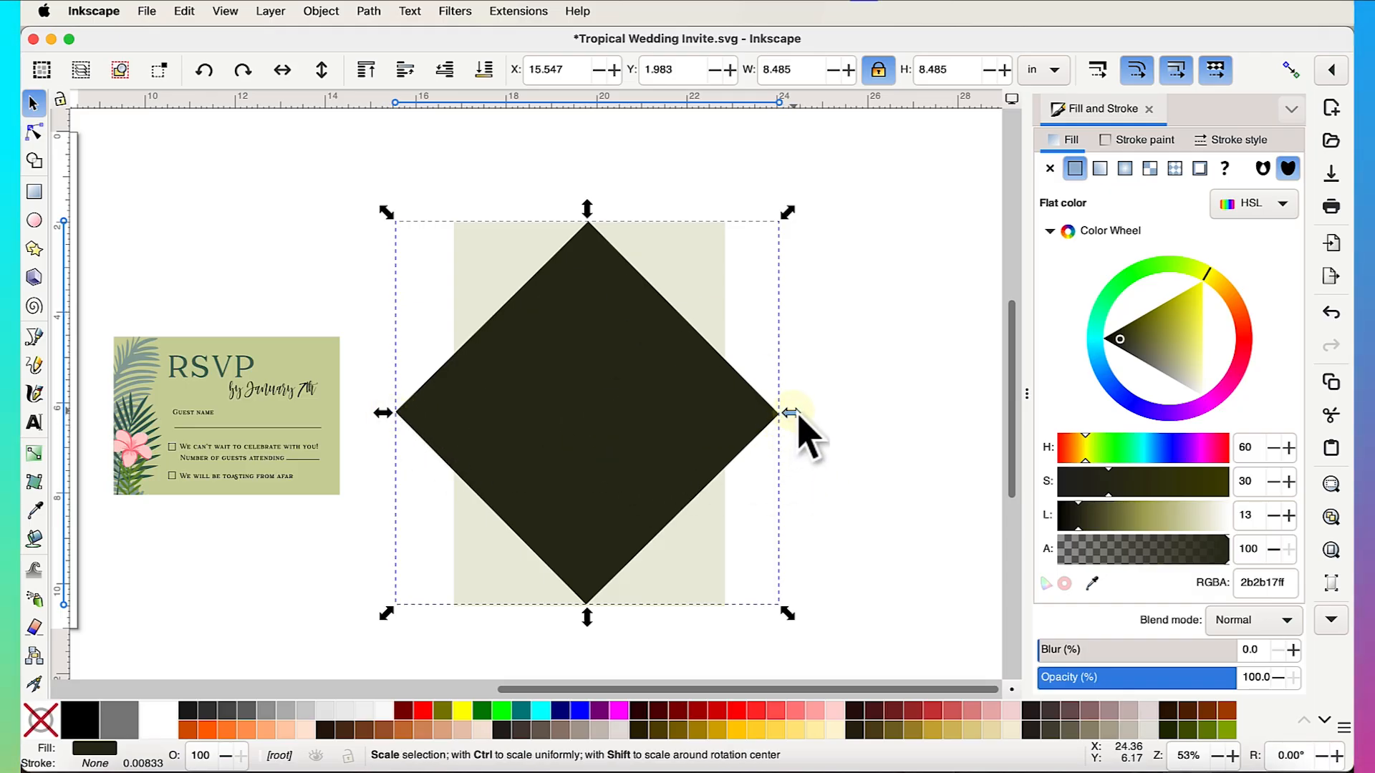
- With snapping on, narrow the diamond to the background's 6.000 in width
mouse_move(799, 416)
left_mouse_down()
mouse_move(745, 417)
mouse_move(792, 414)
left_mouse_up()
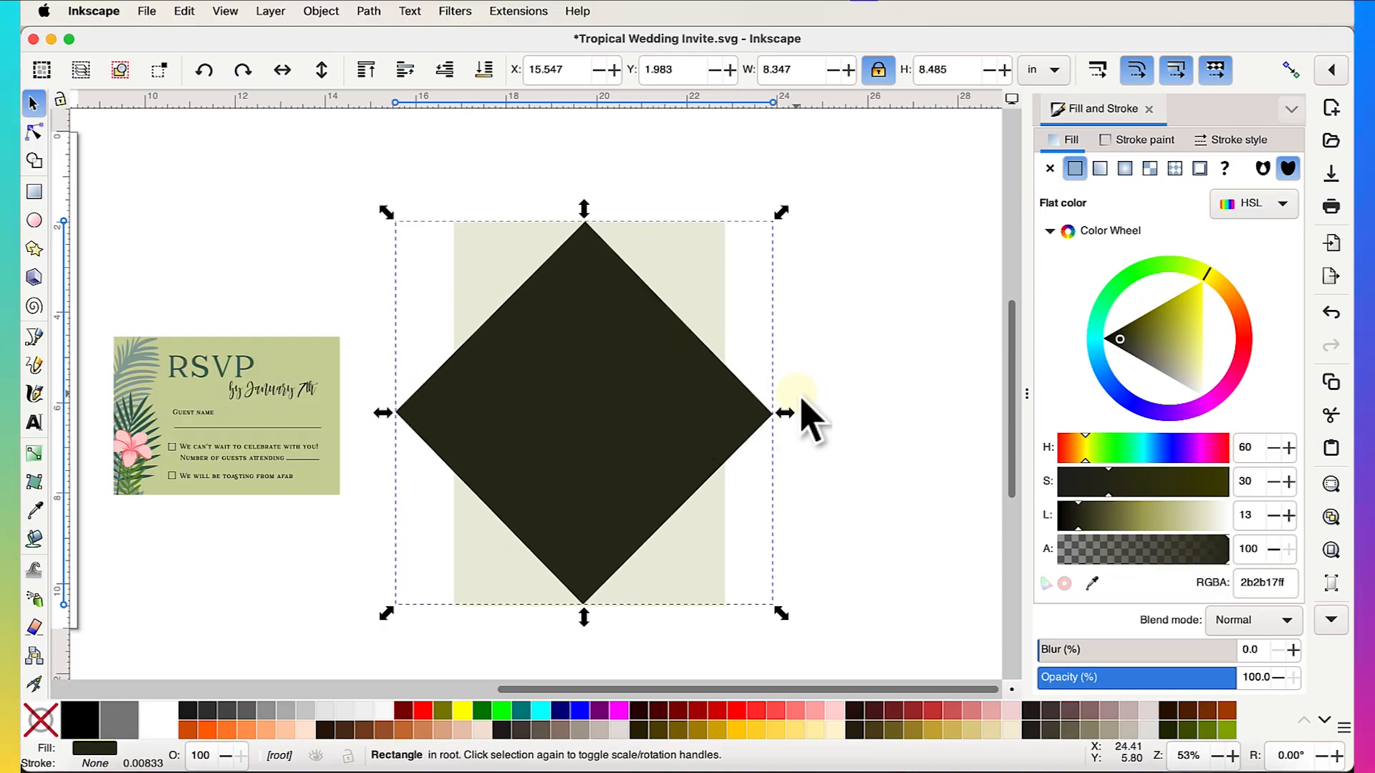
left_click(1296, 80)
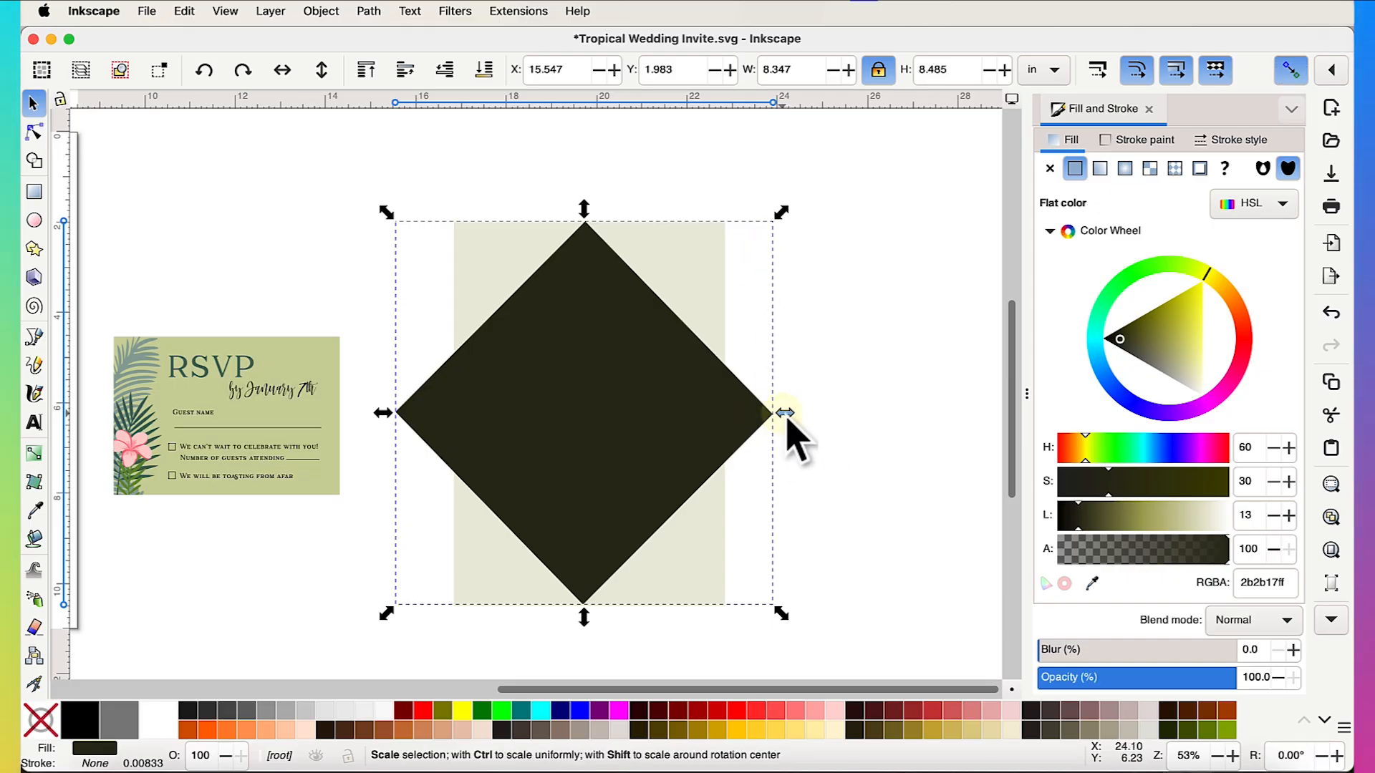
left_click_drag(787, 419, 752, 419)
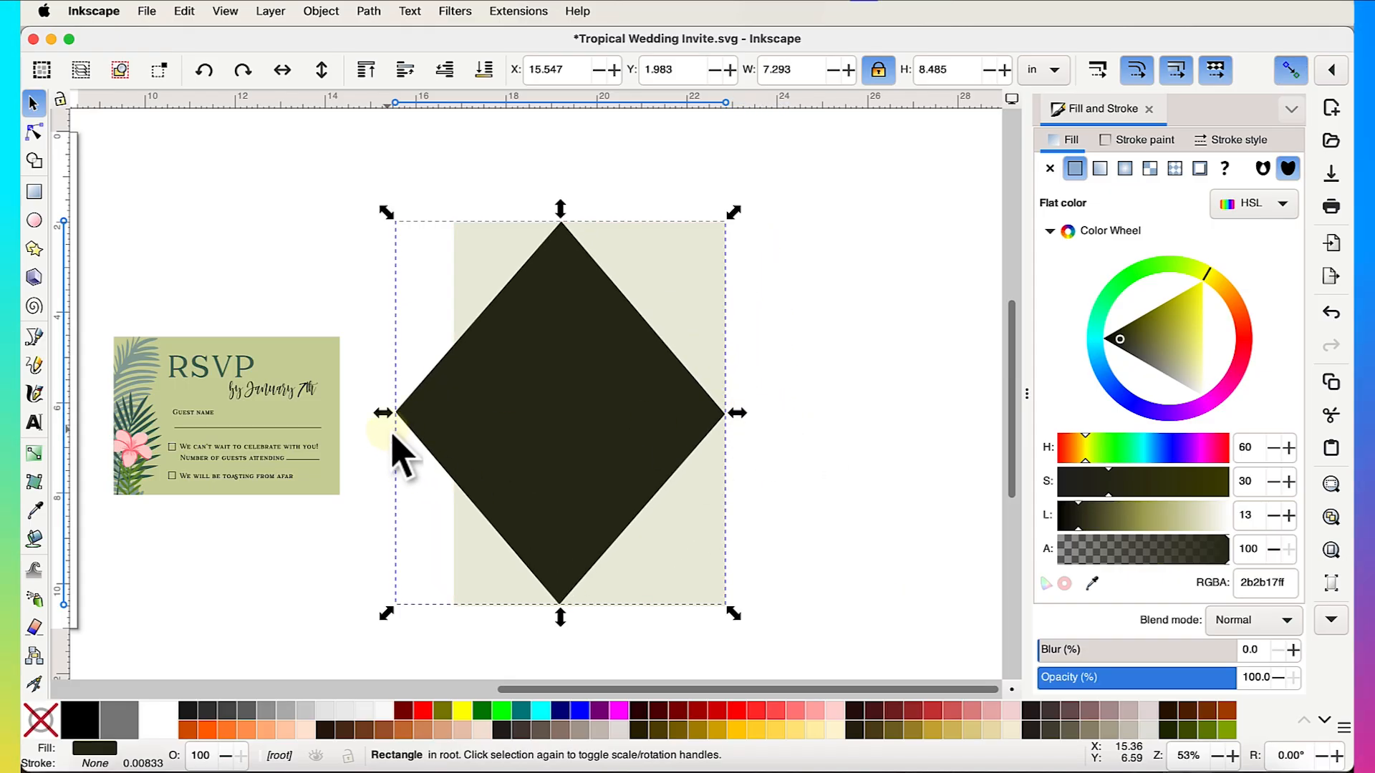
left_click_drag(384, 416, 425, 420)
- Stretch the diamond's bottom and top points to the card edges, giving H 8.500 at Y 2.000
left_click(914, 474)
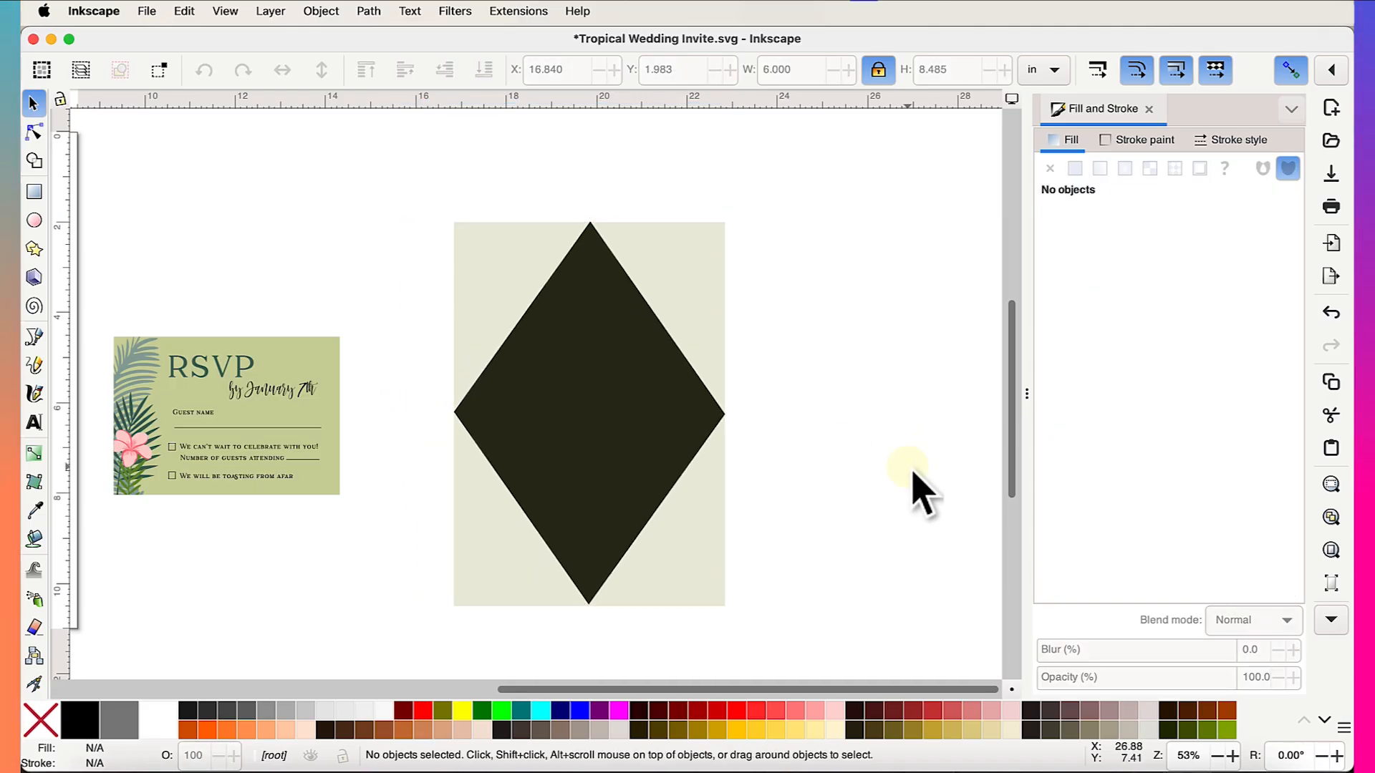
scroll(728, 614, "up", 4)
scroll(727, 614, "left", 5)
scroll(728, 615, "down", 2)
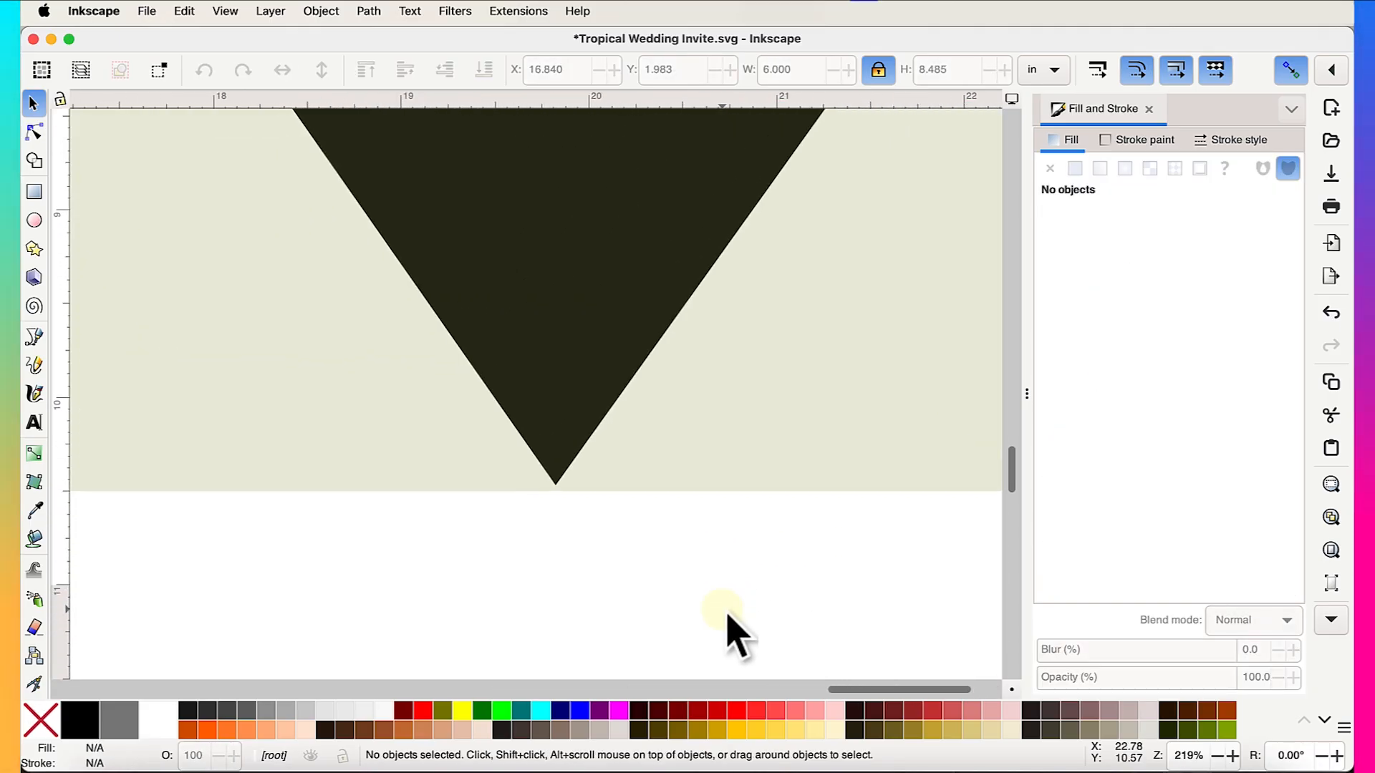
left_click(568, 378)
left_click_drag(565, 515, 566, 522)
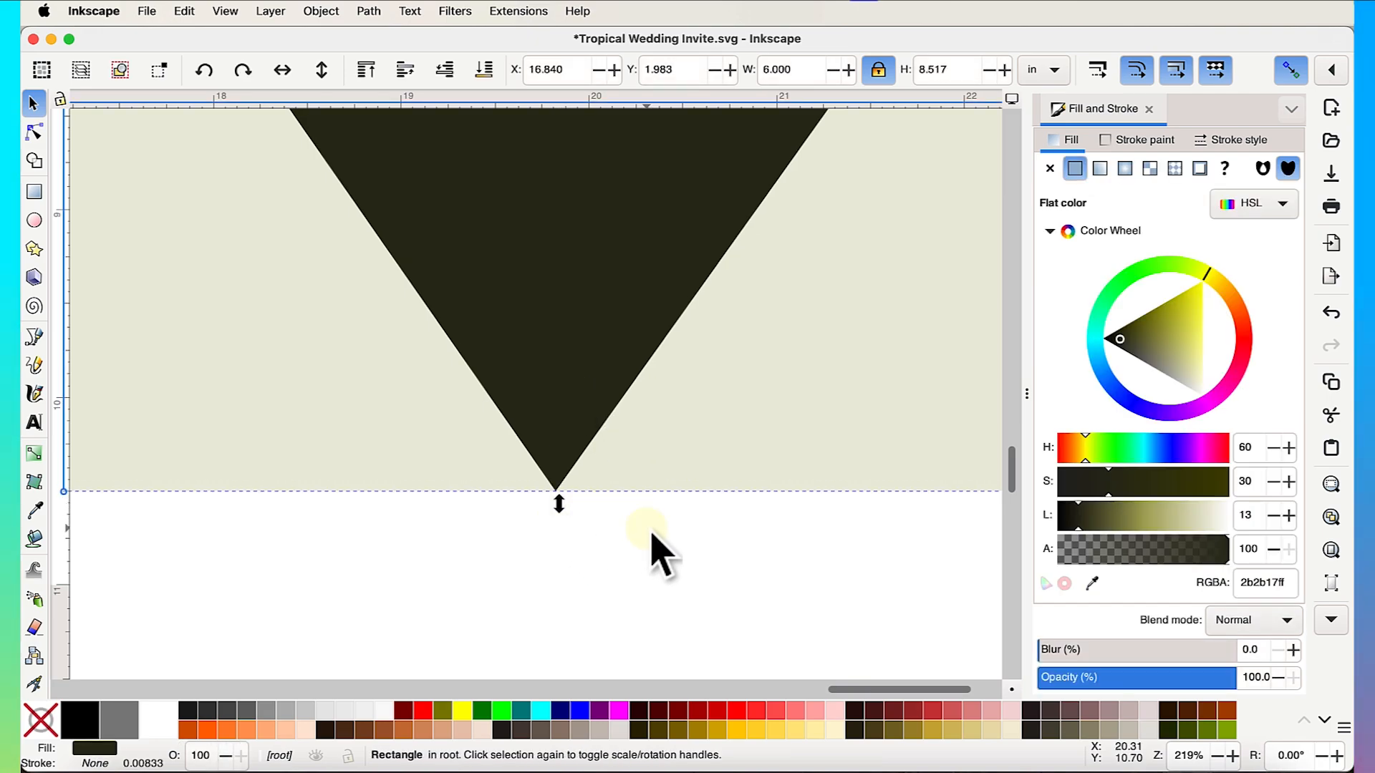
scroll(663, 539, "down", 1)
scroll(658, 532, "down", 2)
scroll(658, 532, "up", 10)
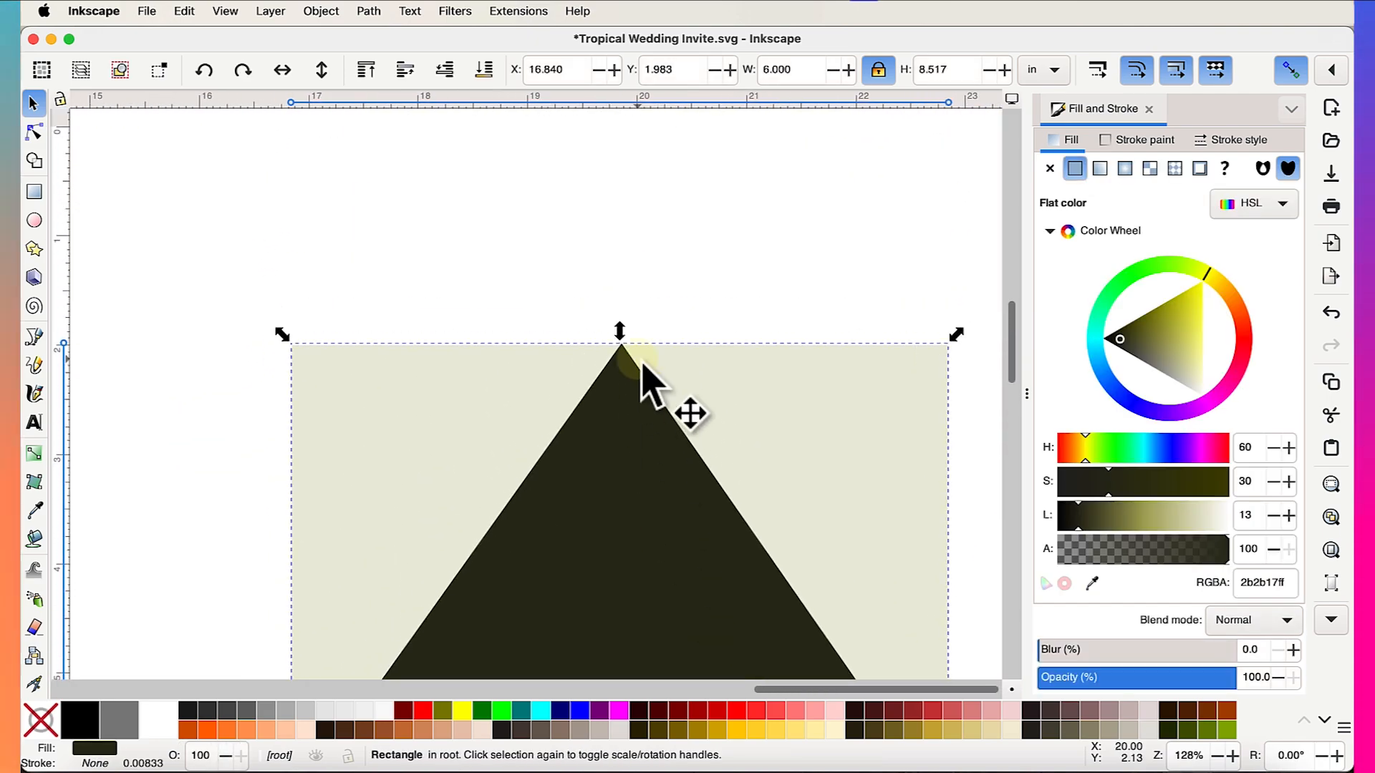
scroll(637, 359, "up", 4)
left_click_drag(566, 285, 566, 291)
- Rubber-band select both the diamond and the background rectangle
left_click(663, 288)
scroll(665, 288, "down", 15)
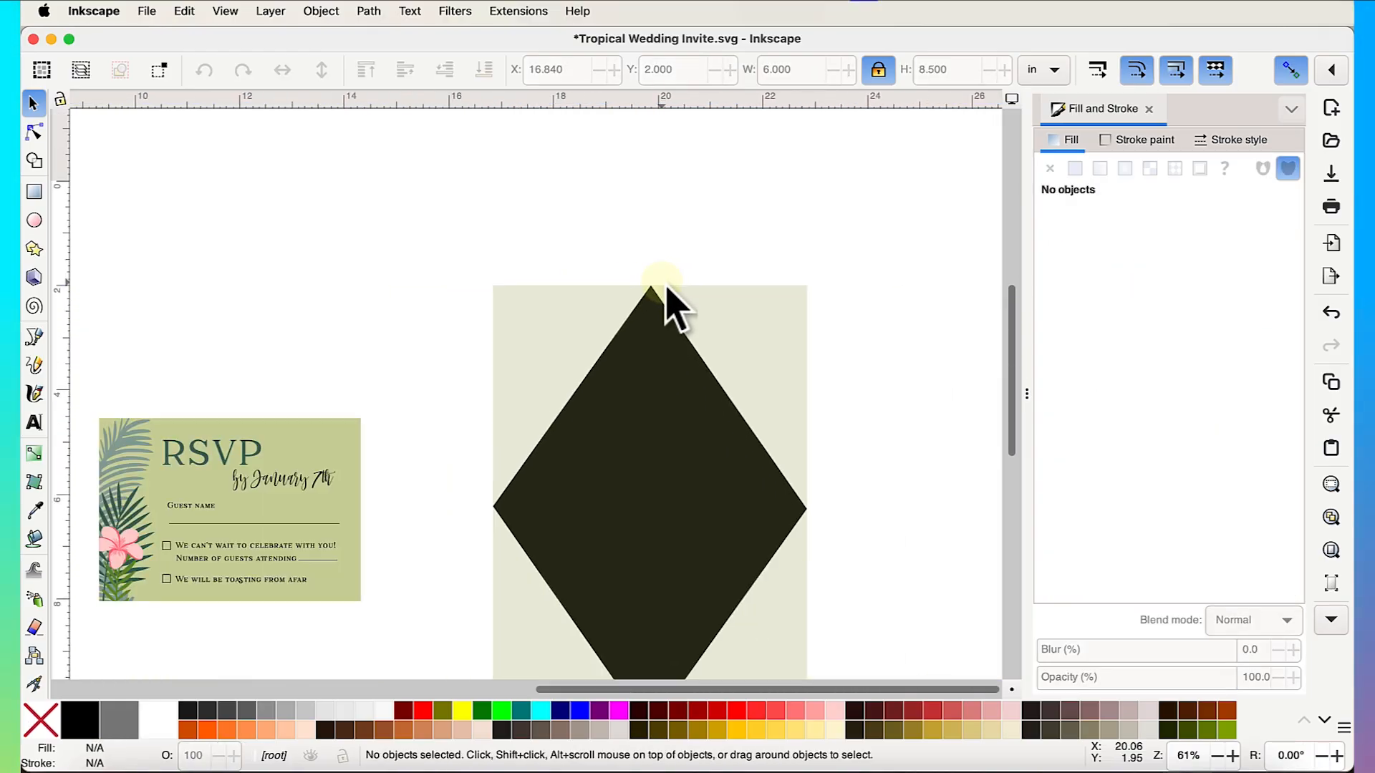
scroll(666, 358, "up", 3)
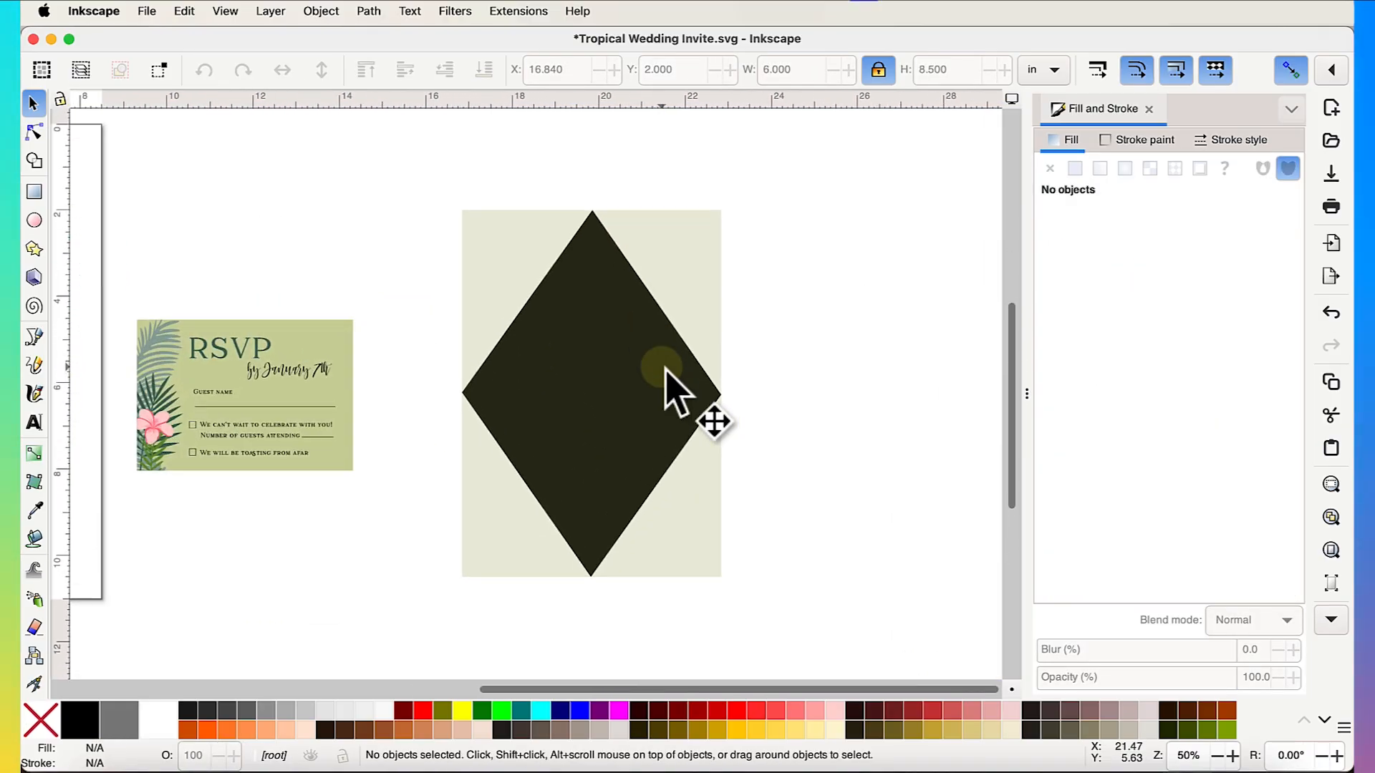
scroll(692, 411, "up", 1)
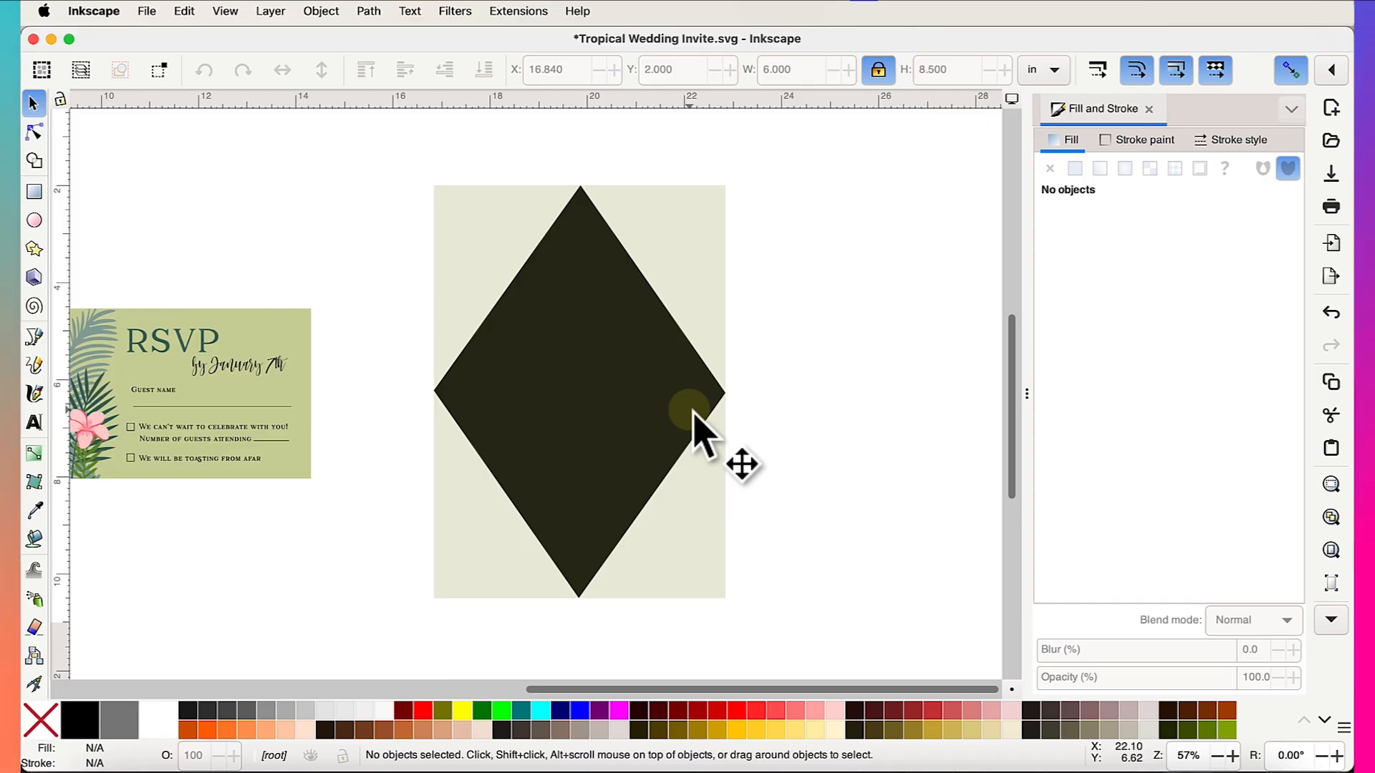
scroll(692, 413, "down", 2)
left_click_drag(439, 198, 775, 586)
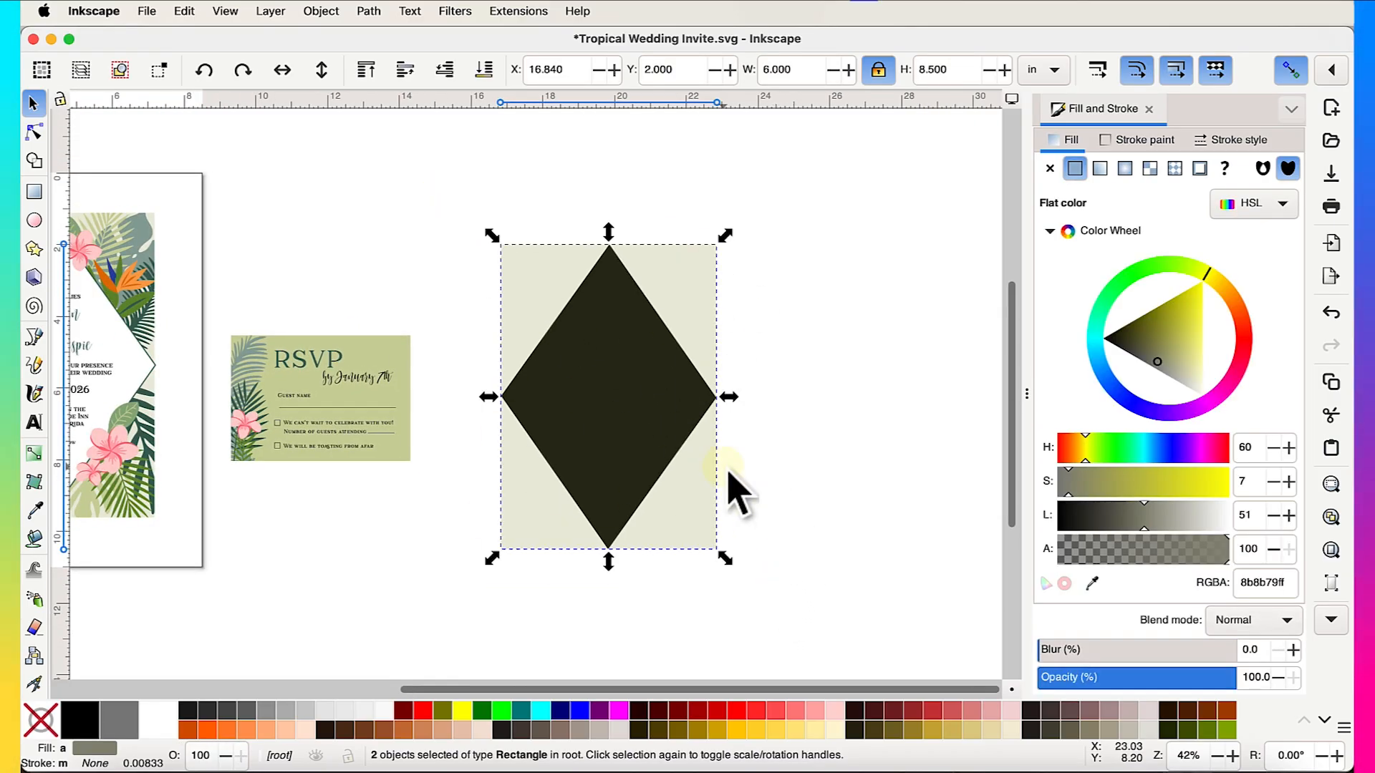
left_click_drag(444, 228, 772, 625)
left_click_drag(777, 202, 445, 651)
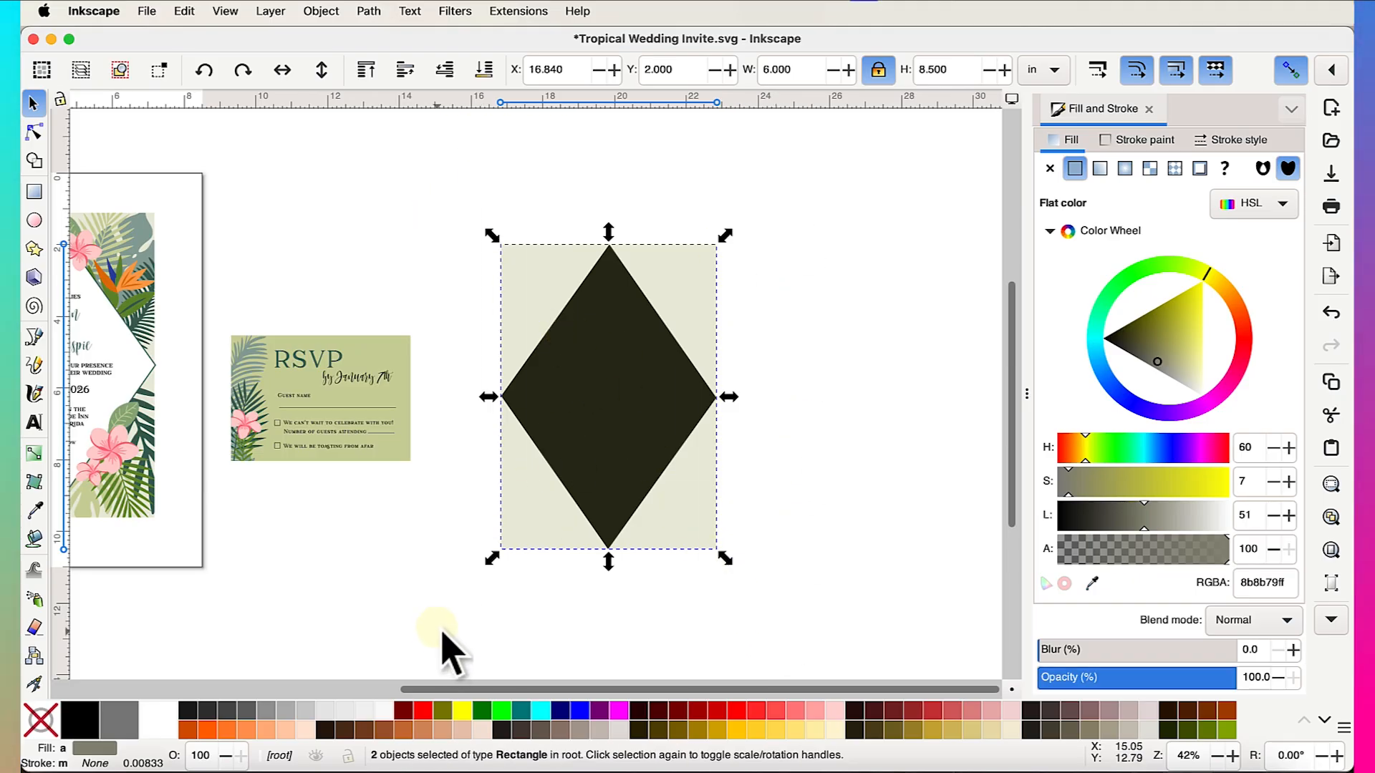
left_click(322, 11)
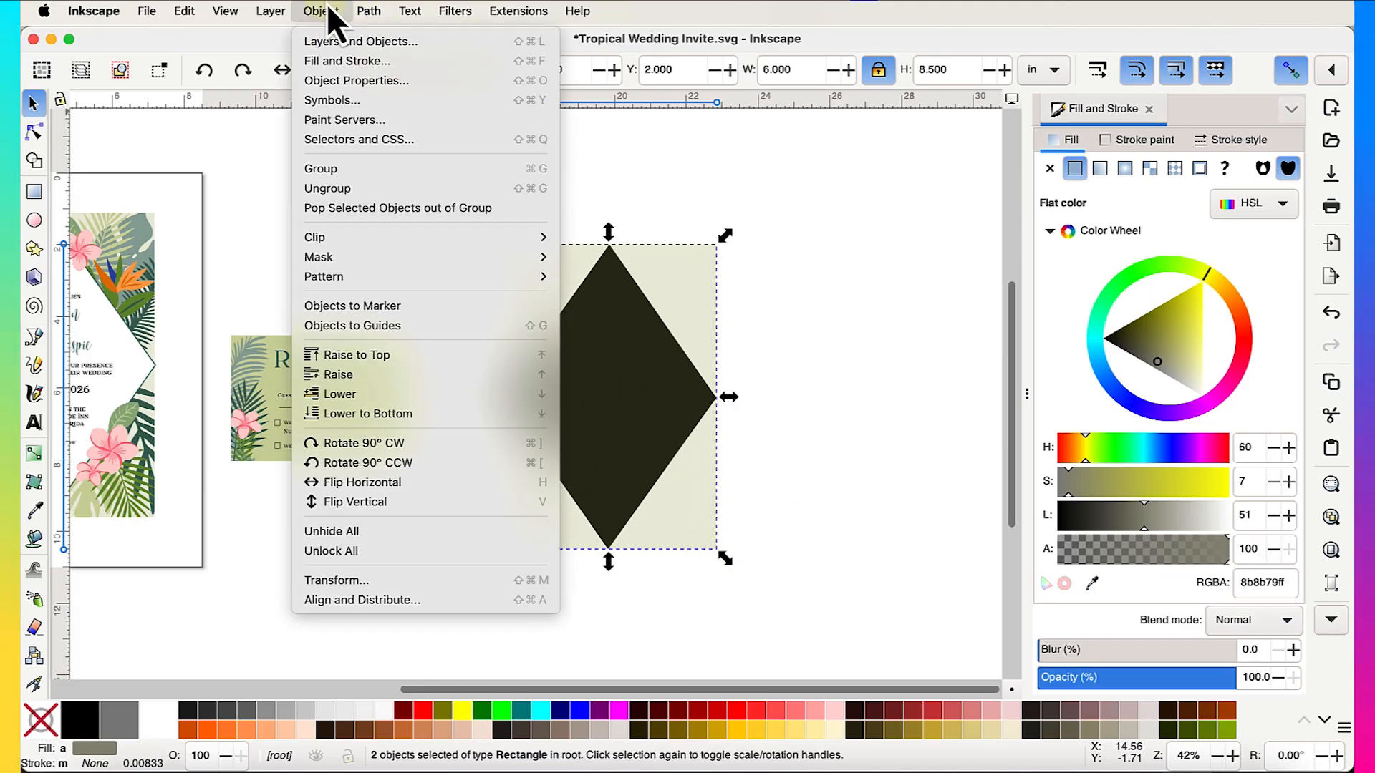
left_click(368, 601)
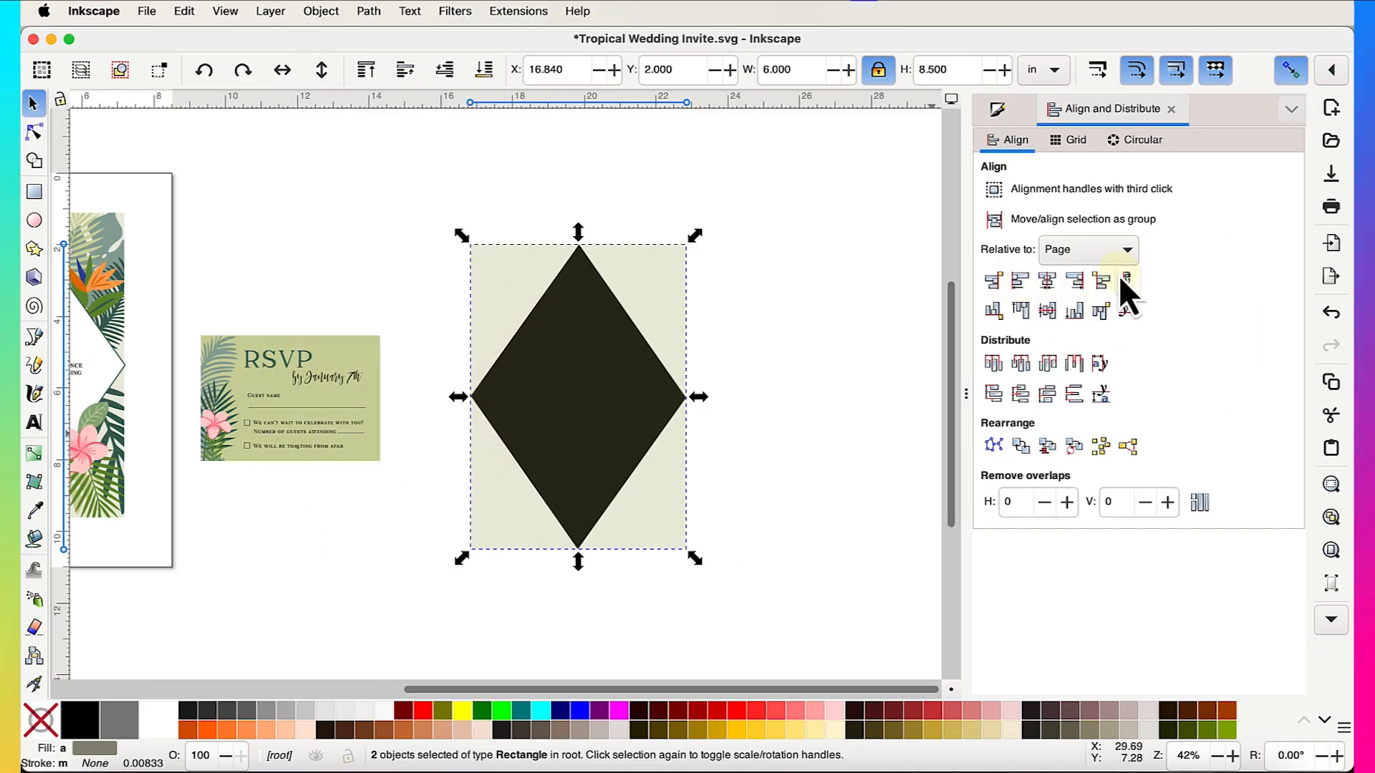
left_click(1063, 260)
left_click(1077, 306)
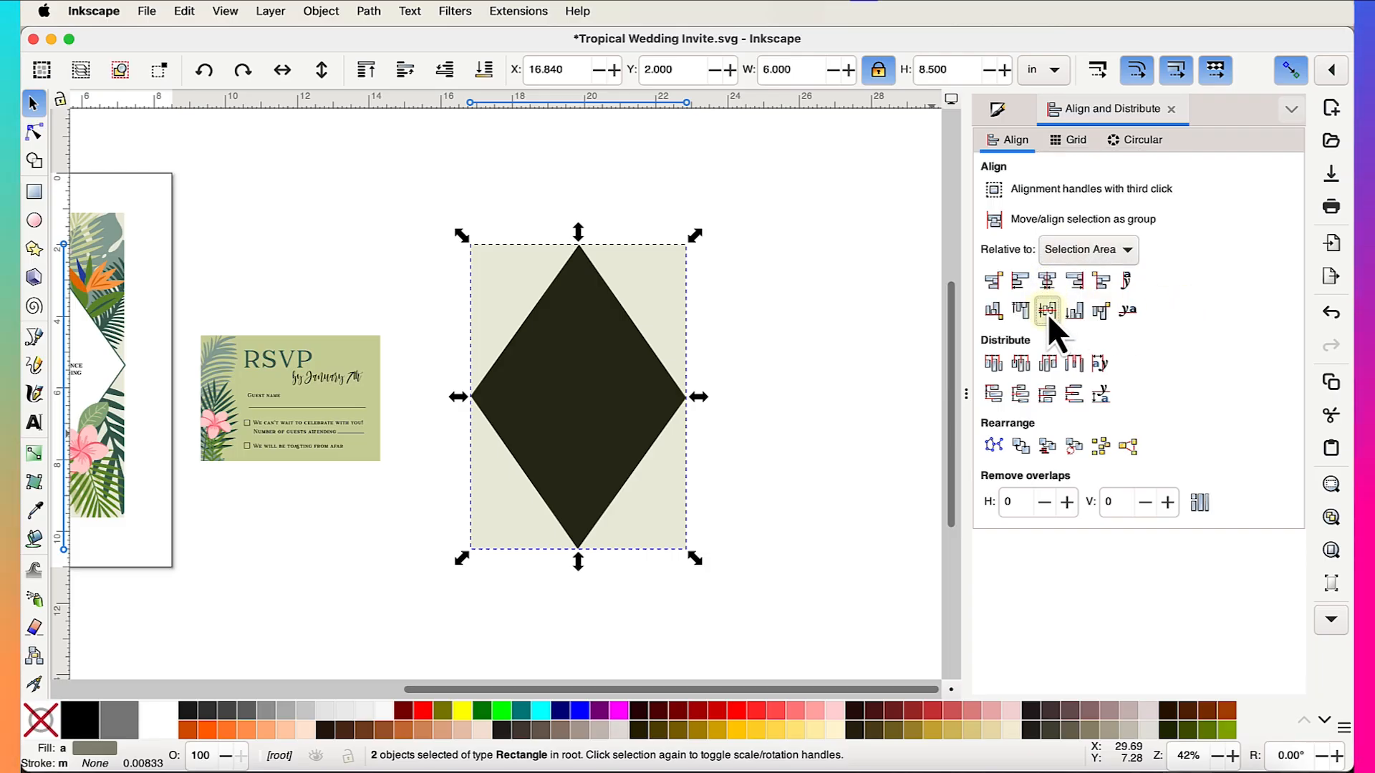
left_click(823, 491)
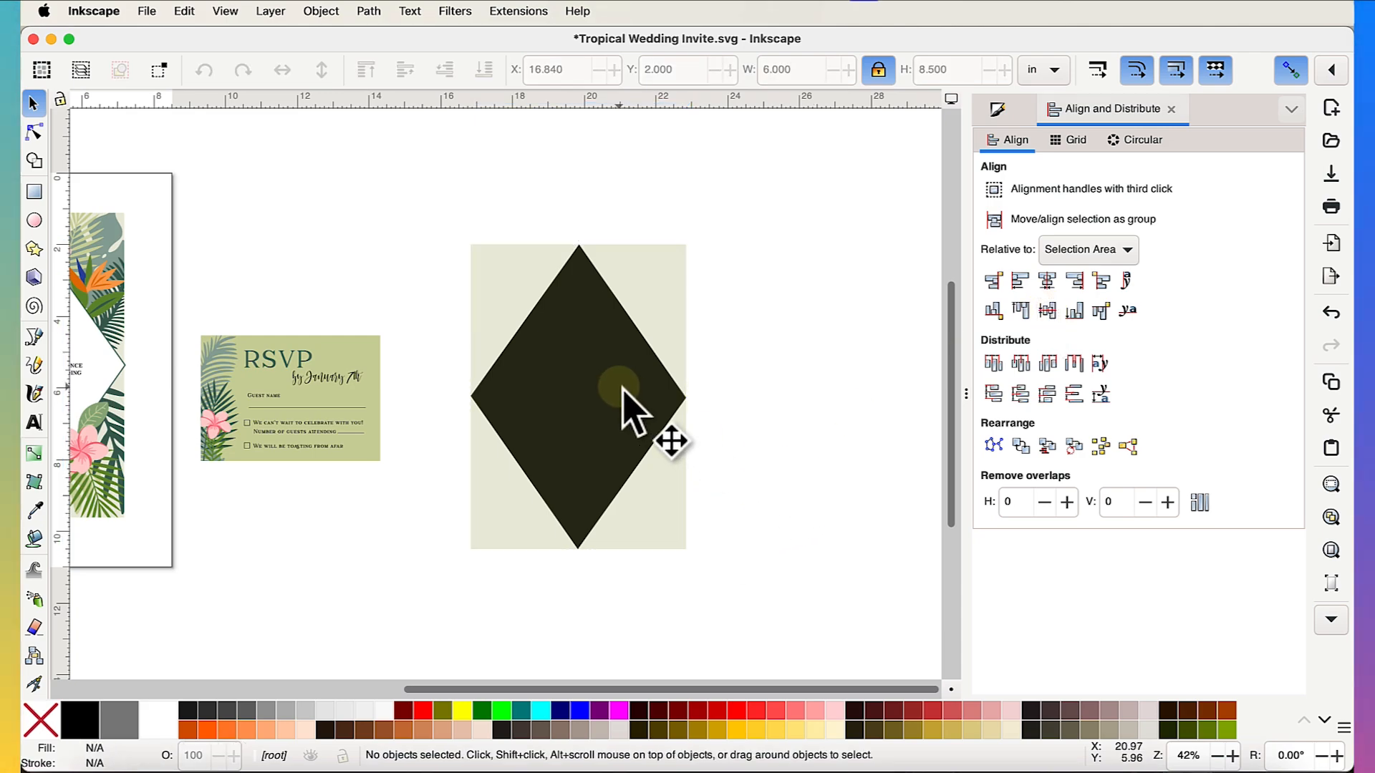
left_click(670, 331)
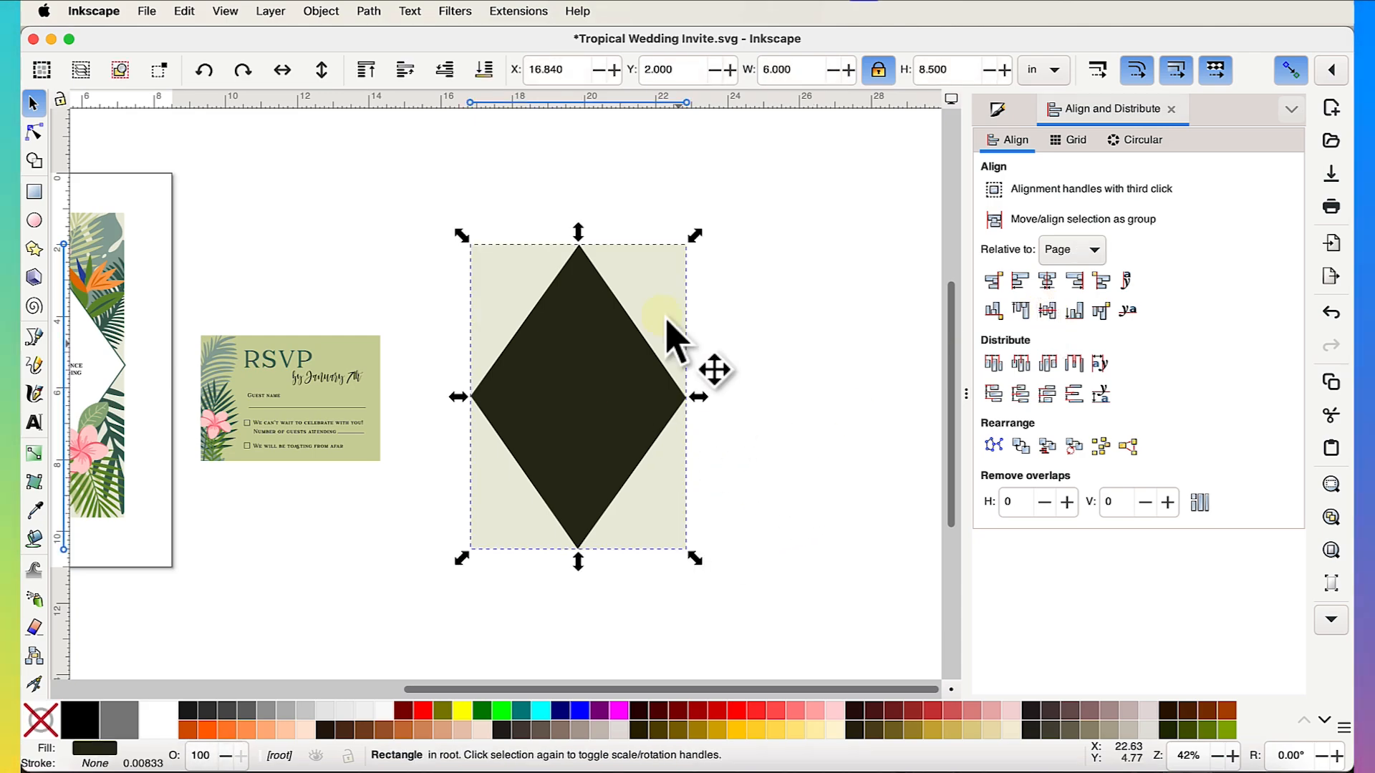
left_click(823, 455)
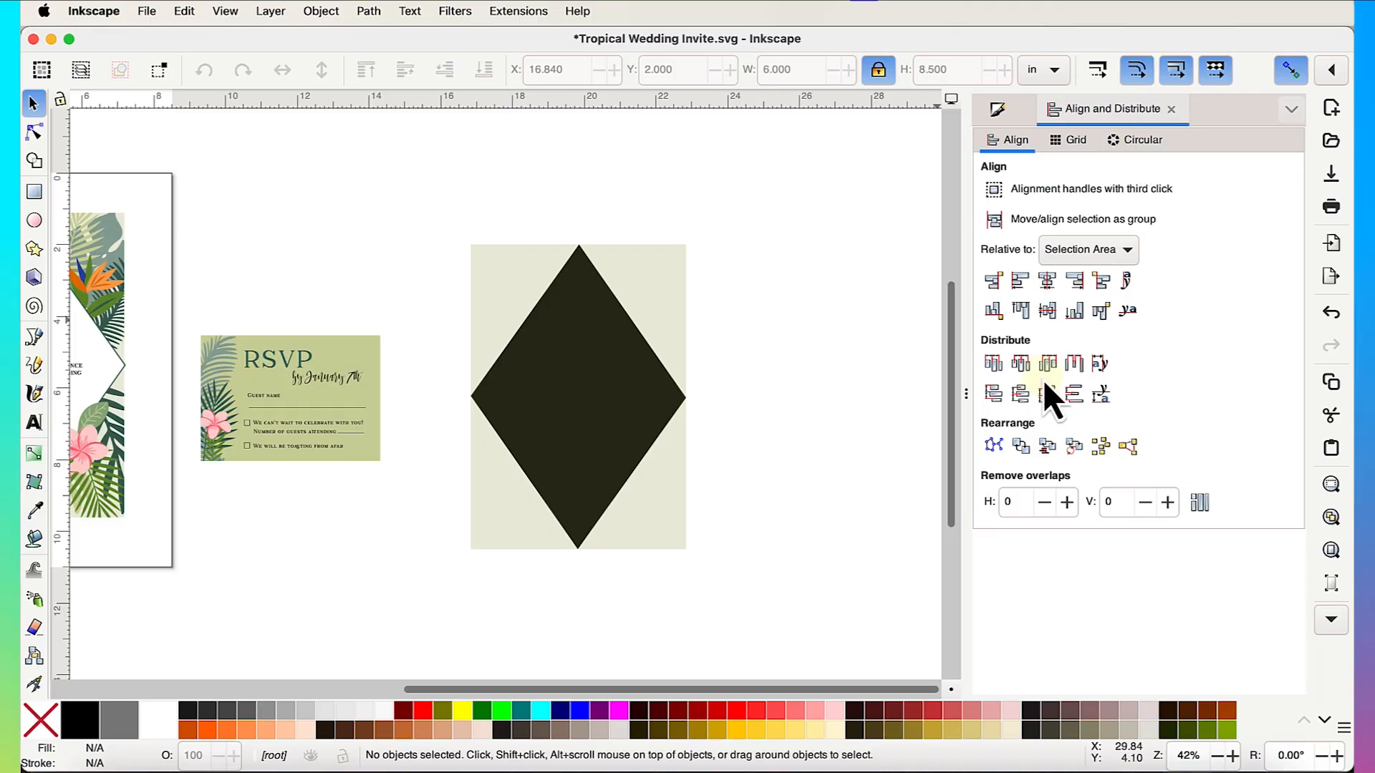
left_click(1172, 111)
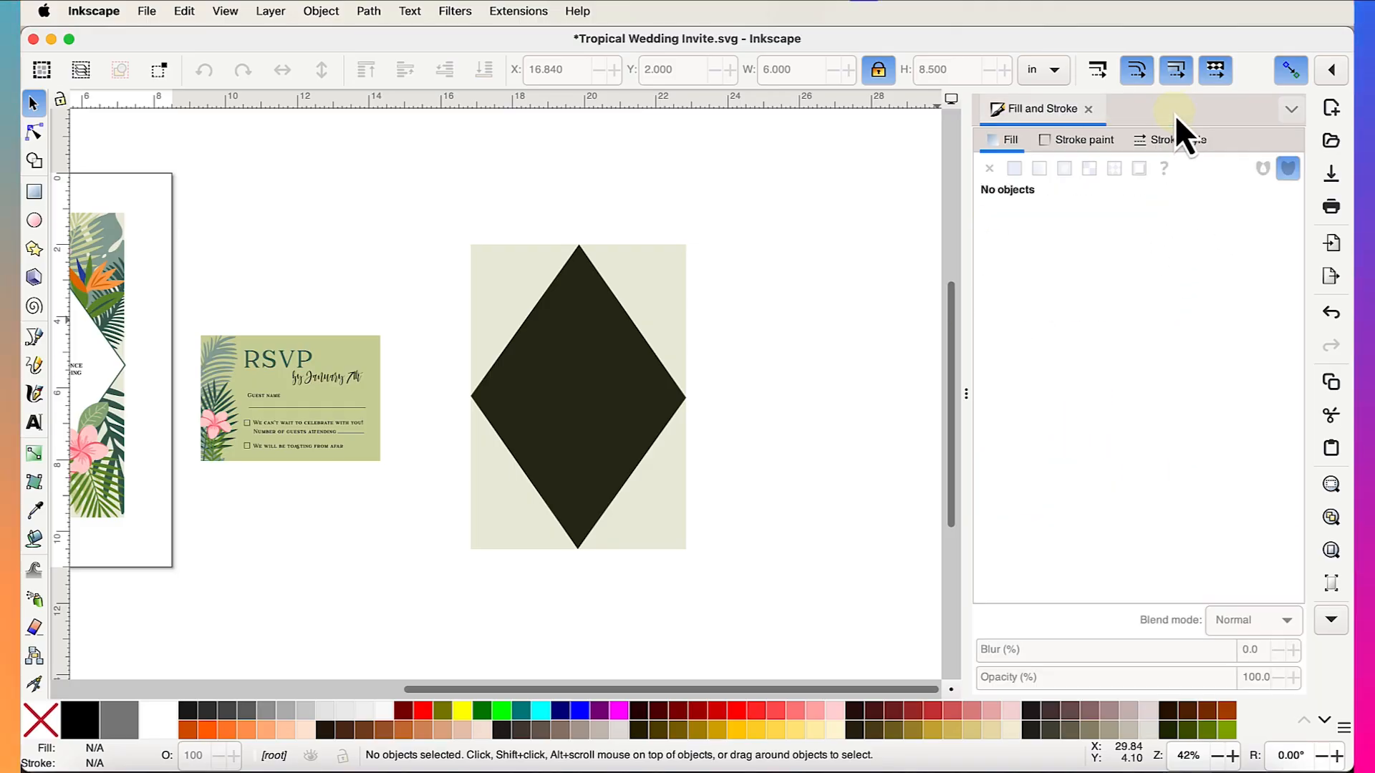
key("Tab")
- Set the diamond's fill to white
scroll(605, 329, "left", 4)
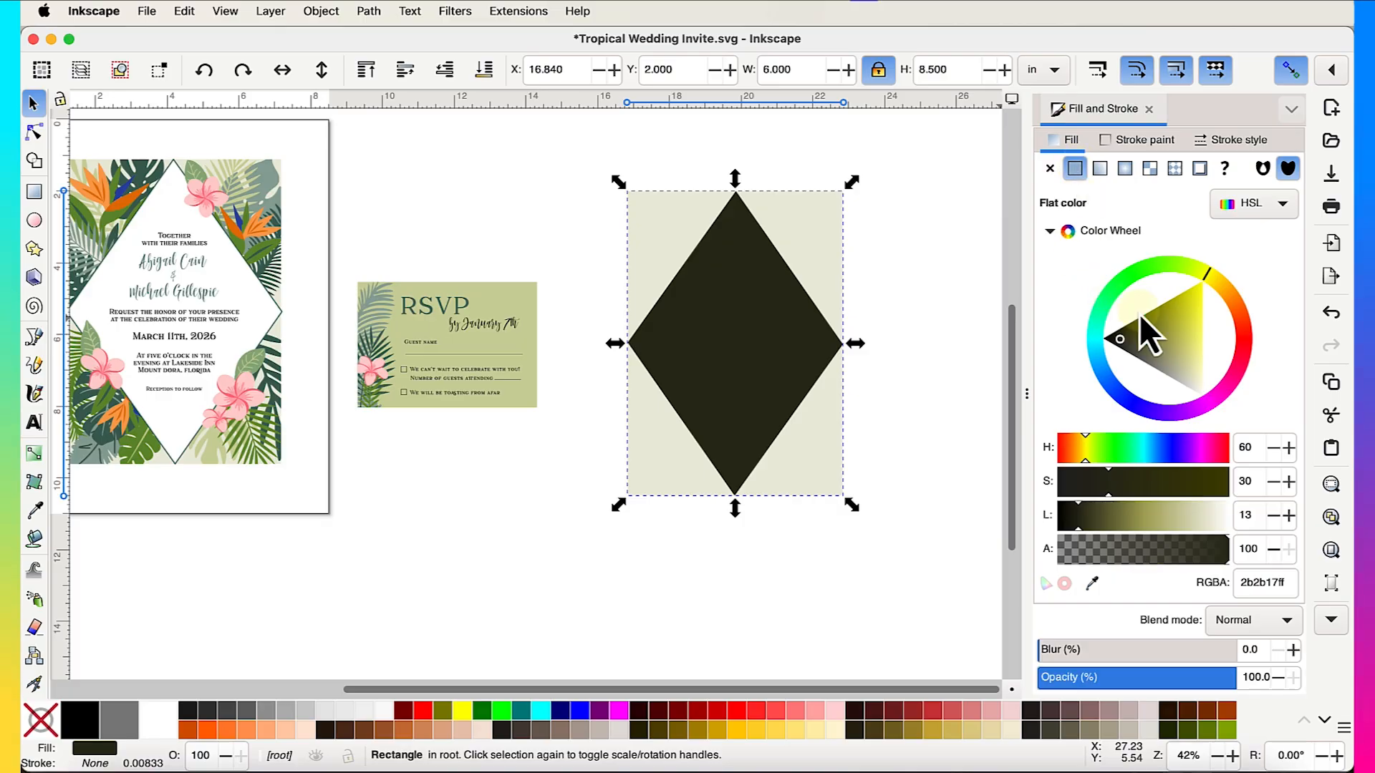
left_click_drag(1184, 513, 1251, 518)
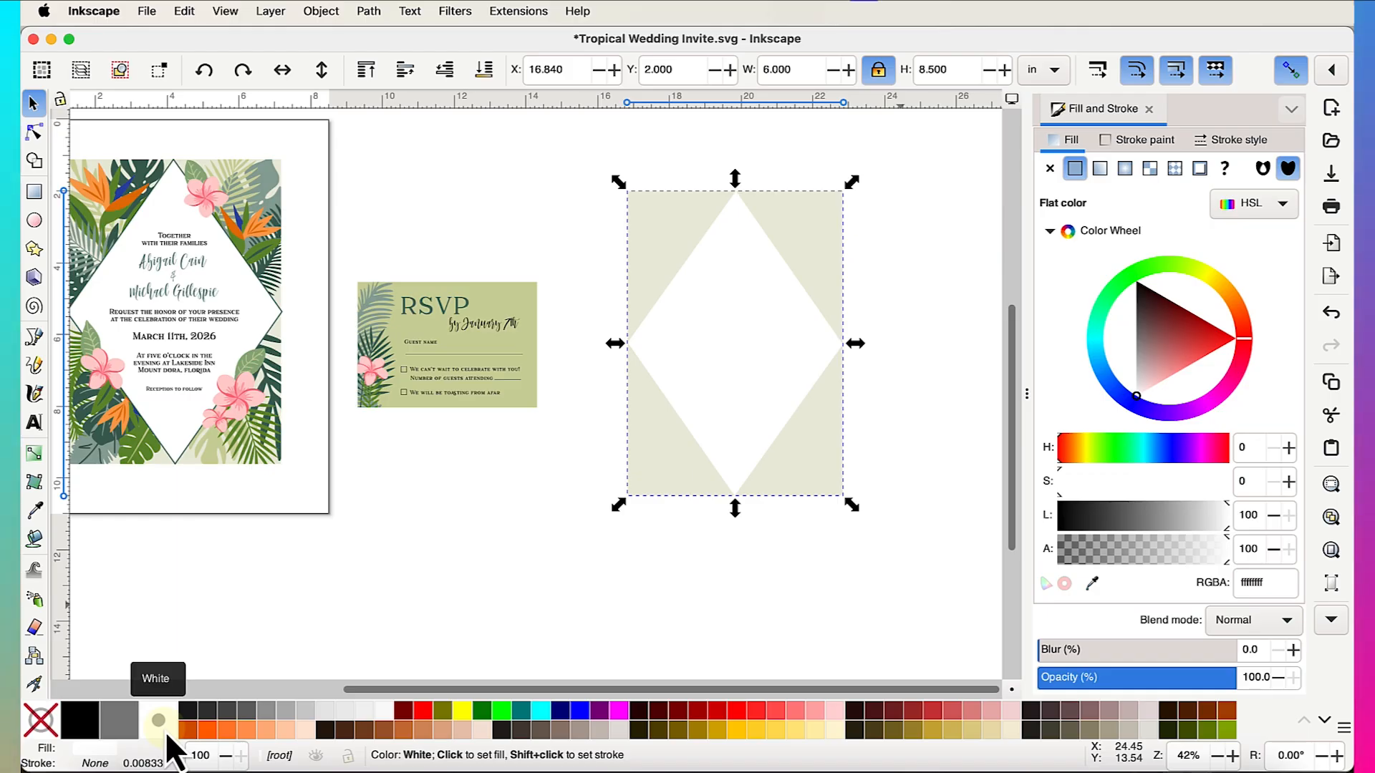
scroll(176, 285, "up", 5)
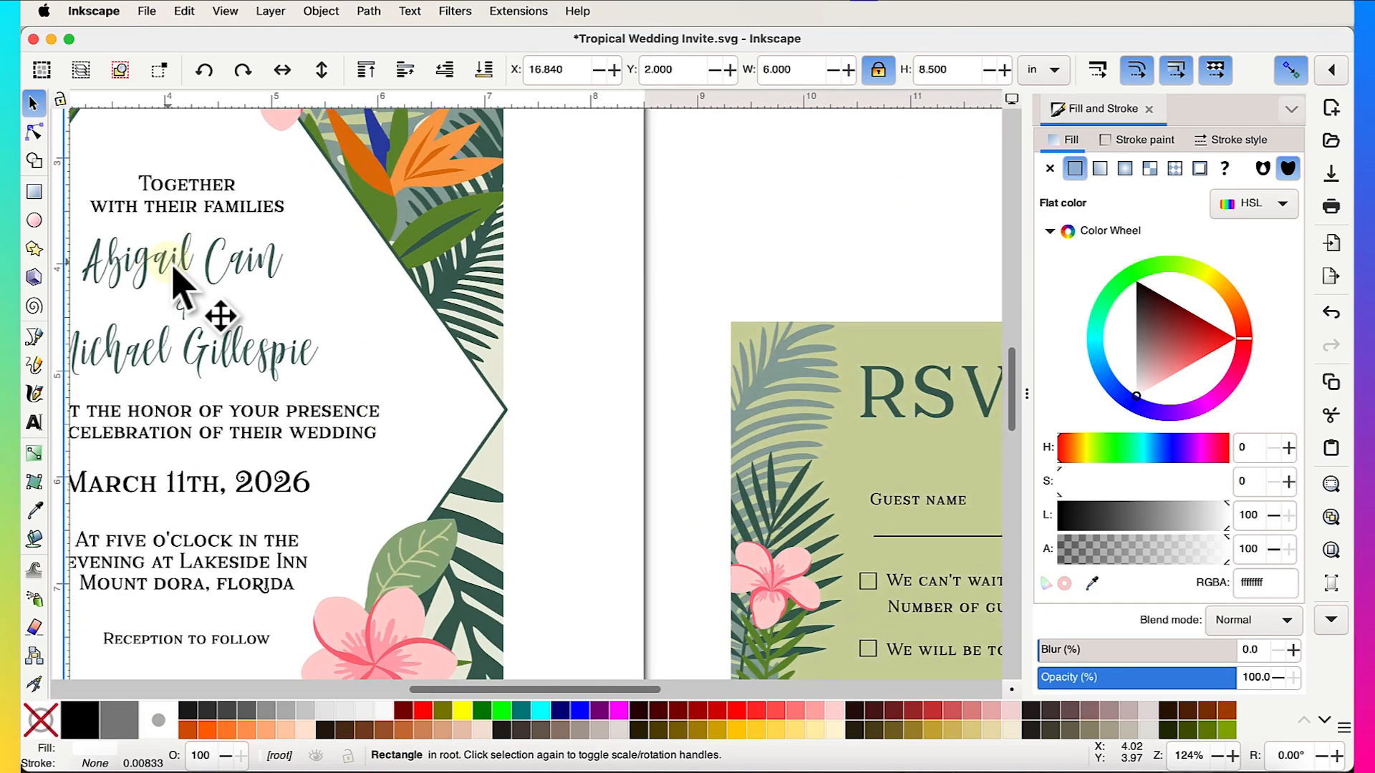
scroll(662, 426, "up", 2)
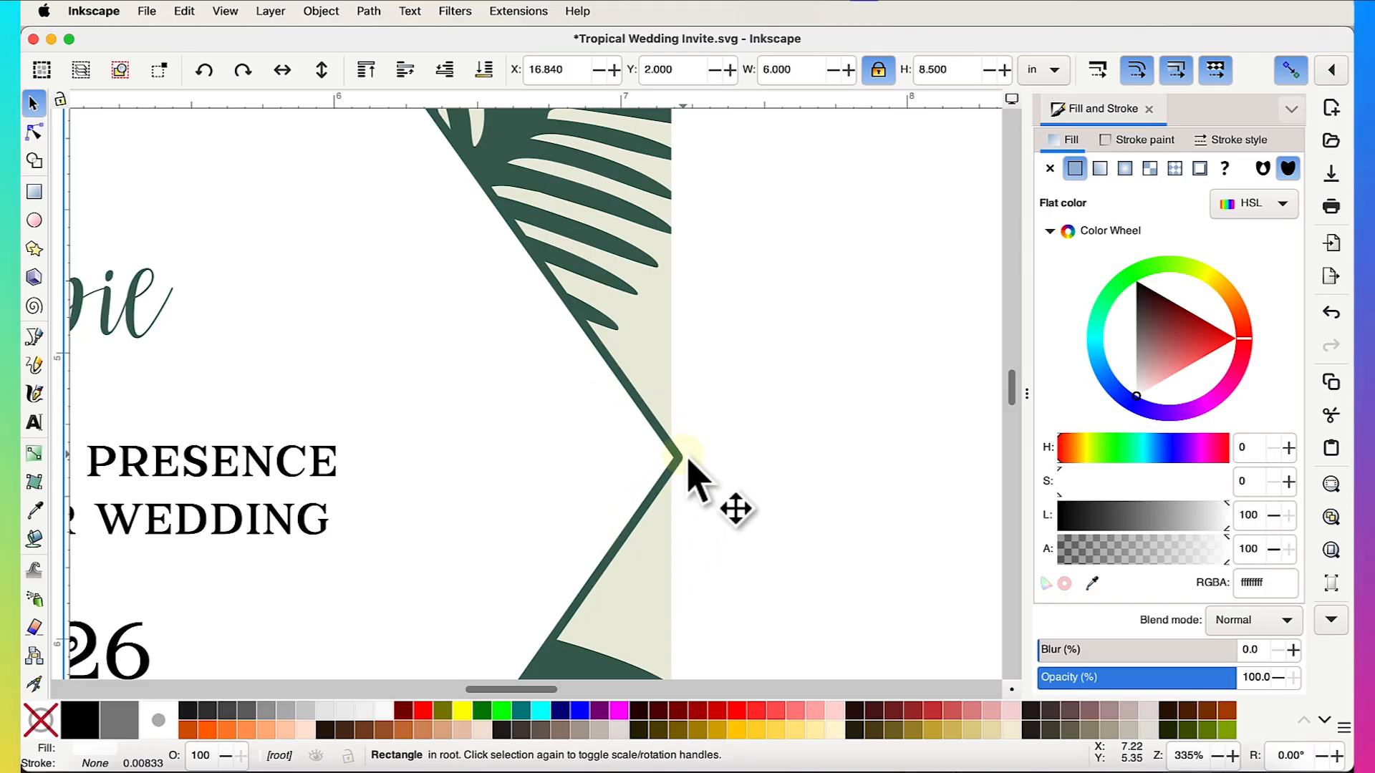
scroll(609, 393, "down", 3)
scroll(609, 392, "down", 2)
scroll(609, 392, "right", 10)
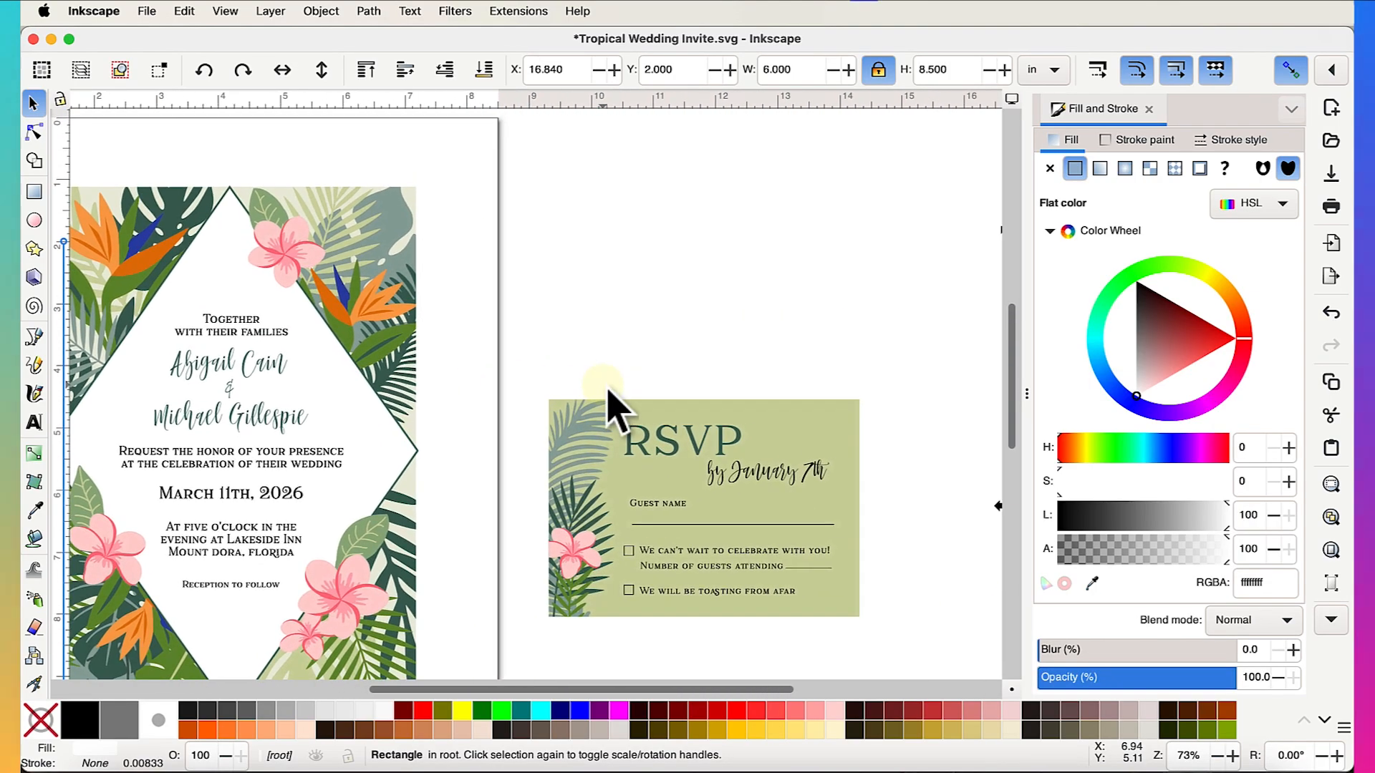
scroll(608, 392, "right", 3)
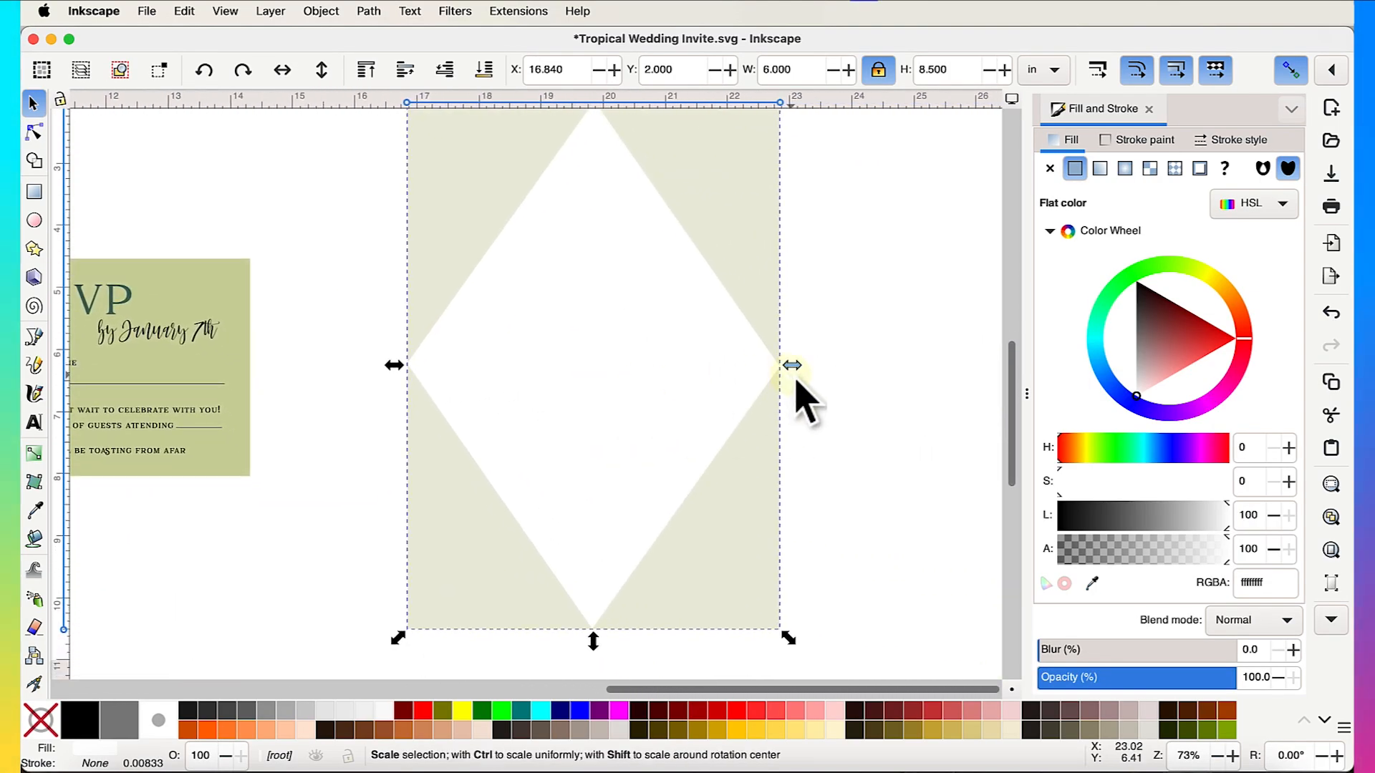
scroll(798, 393, "down", 3)
scroll(798, 393, "left", 2)
scroll(798, 393, "up", 2)
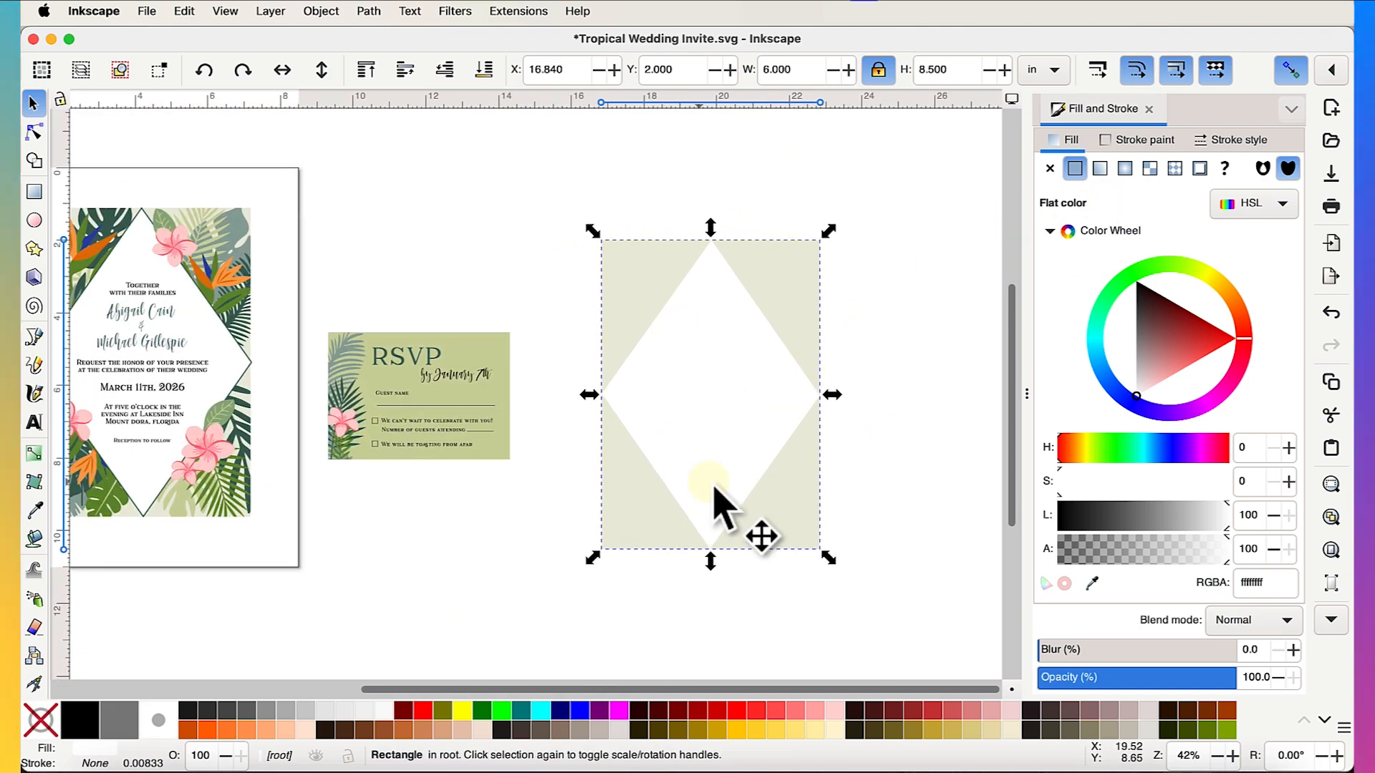
- Give the diamond a solid black outline with its width measured in px
left_click(1125, 144)
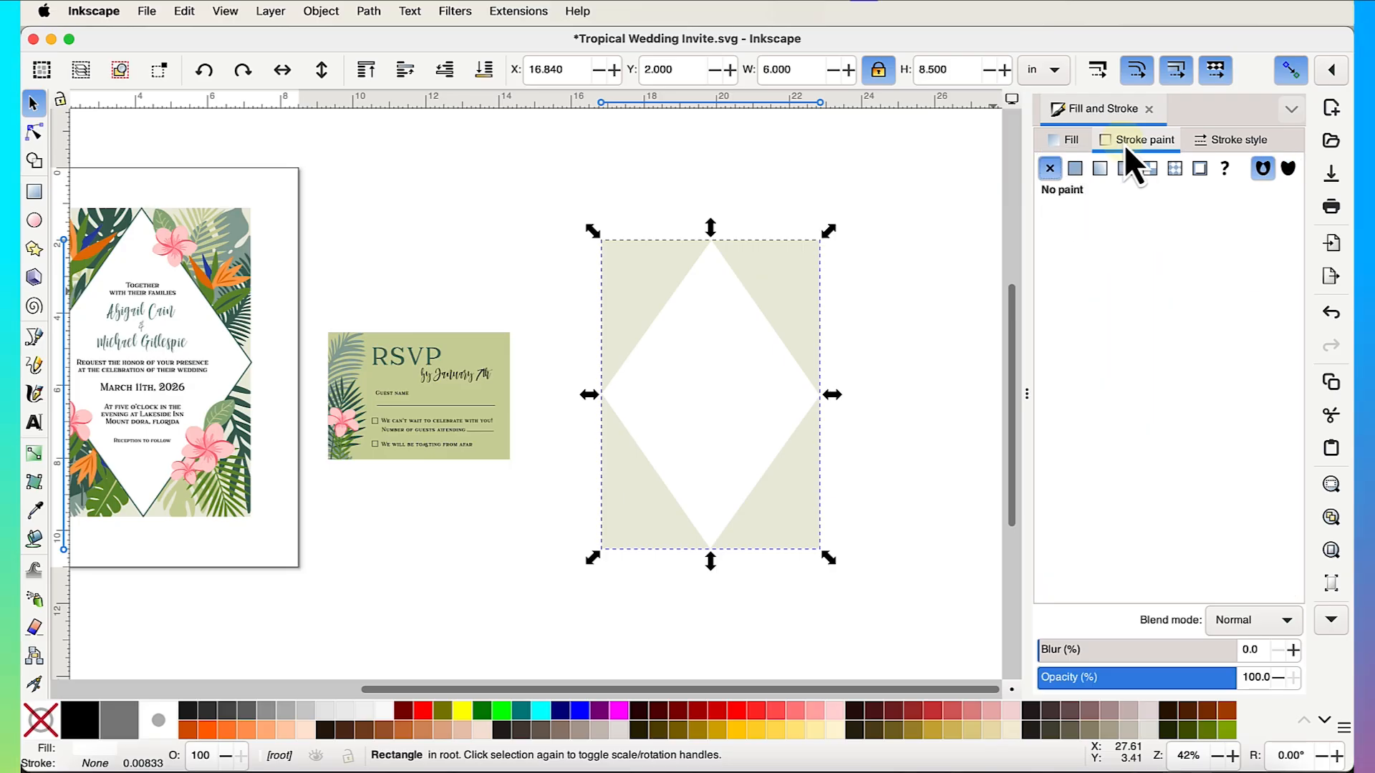
left_click(1074, 169)
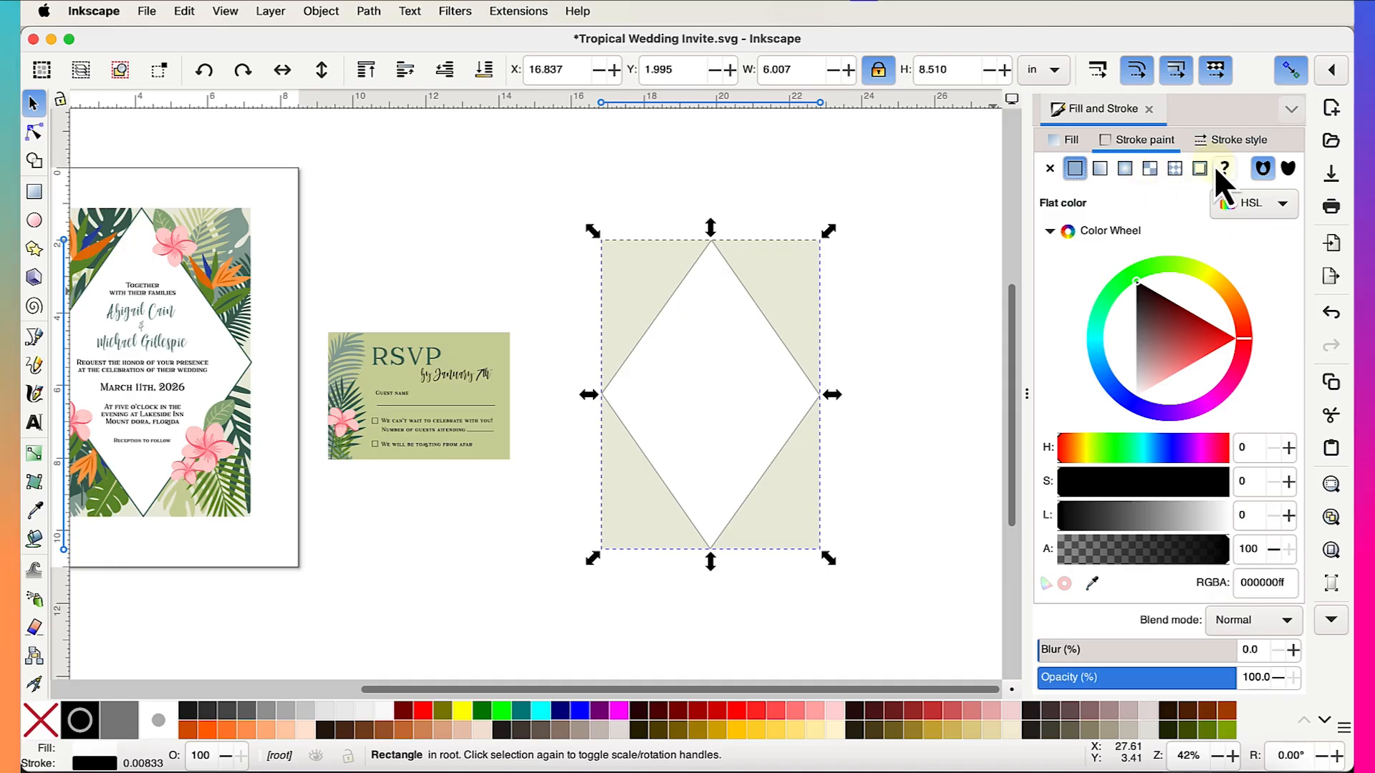
left_click(1218, 142)
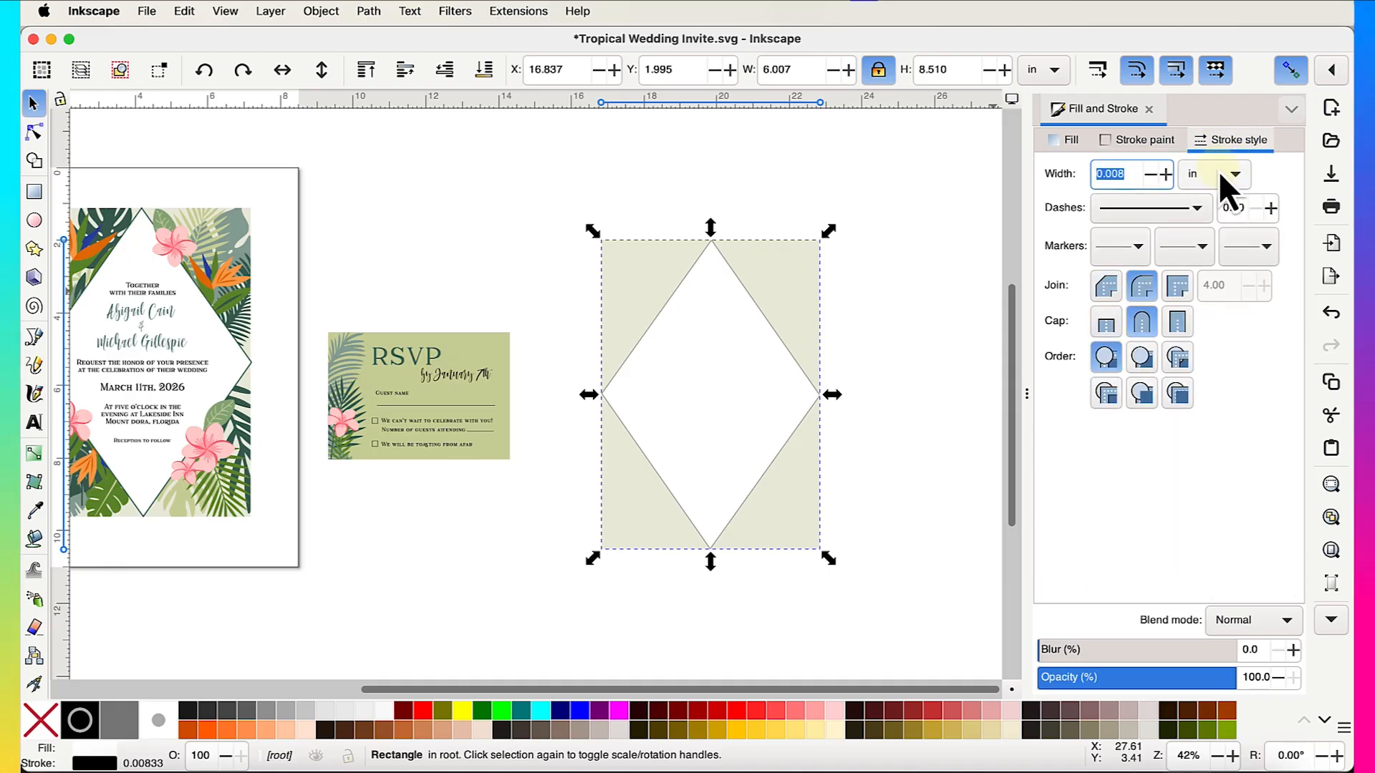
left_click(1222, 176)
left_click(1215, 159)
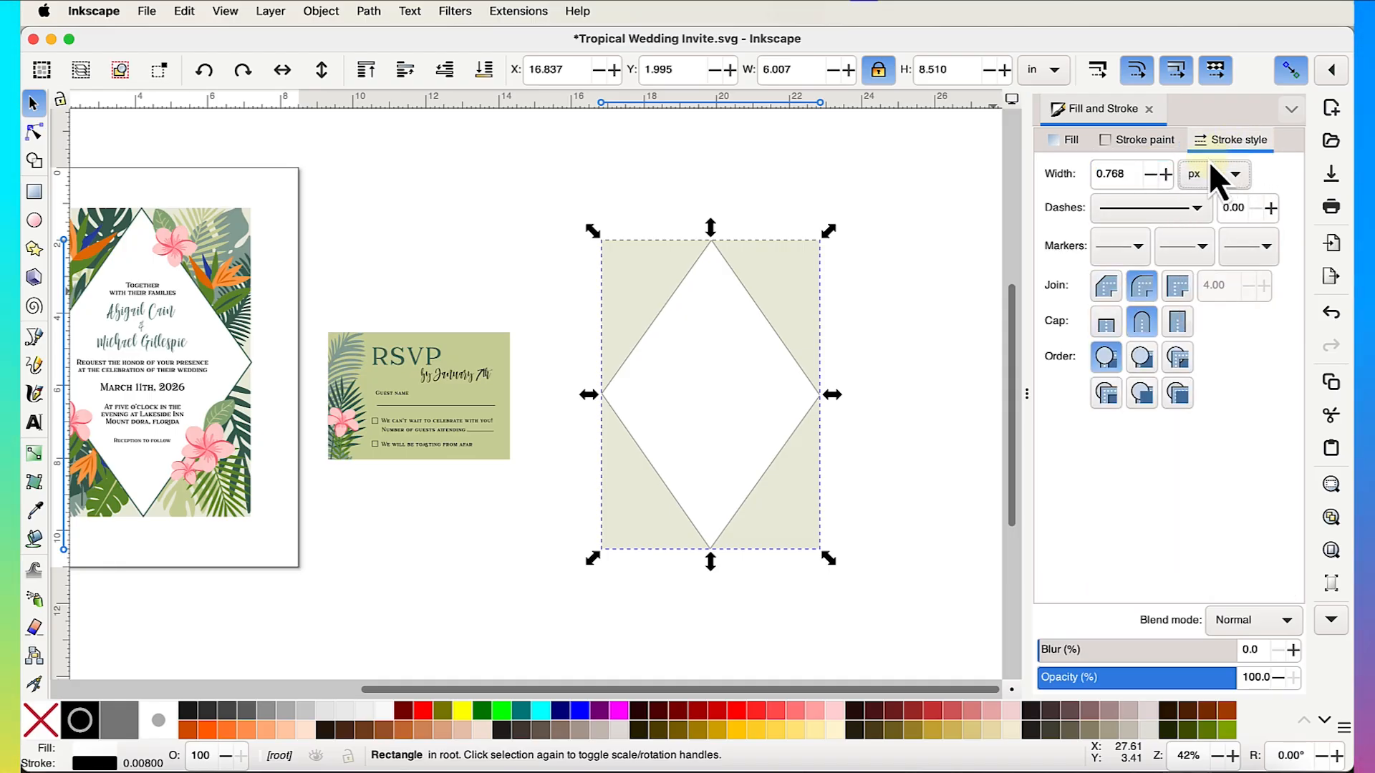
- Set the diamond's outline width to 3 px
double_click(1117, 173)
type("2")
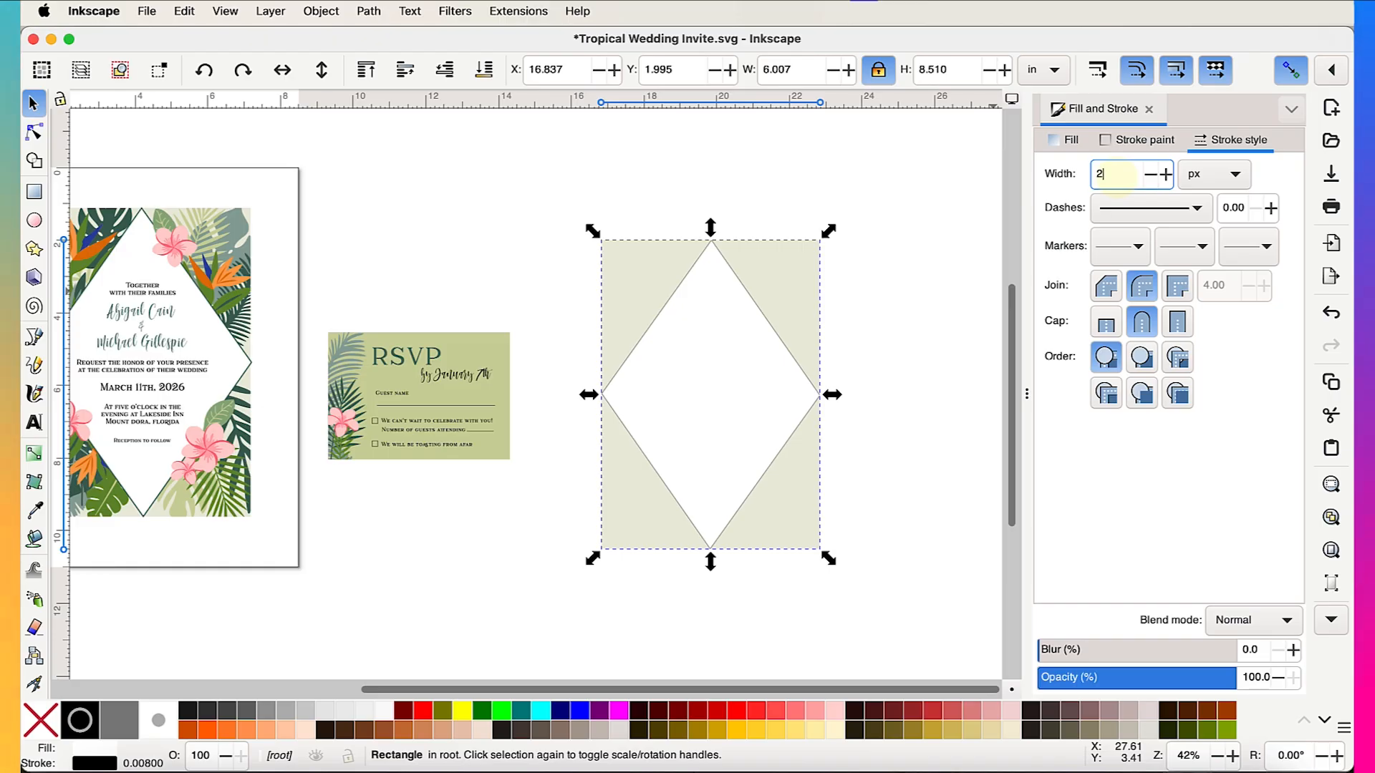
key("Return")
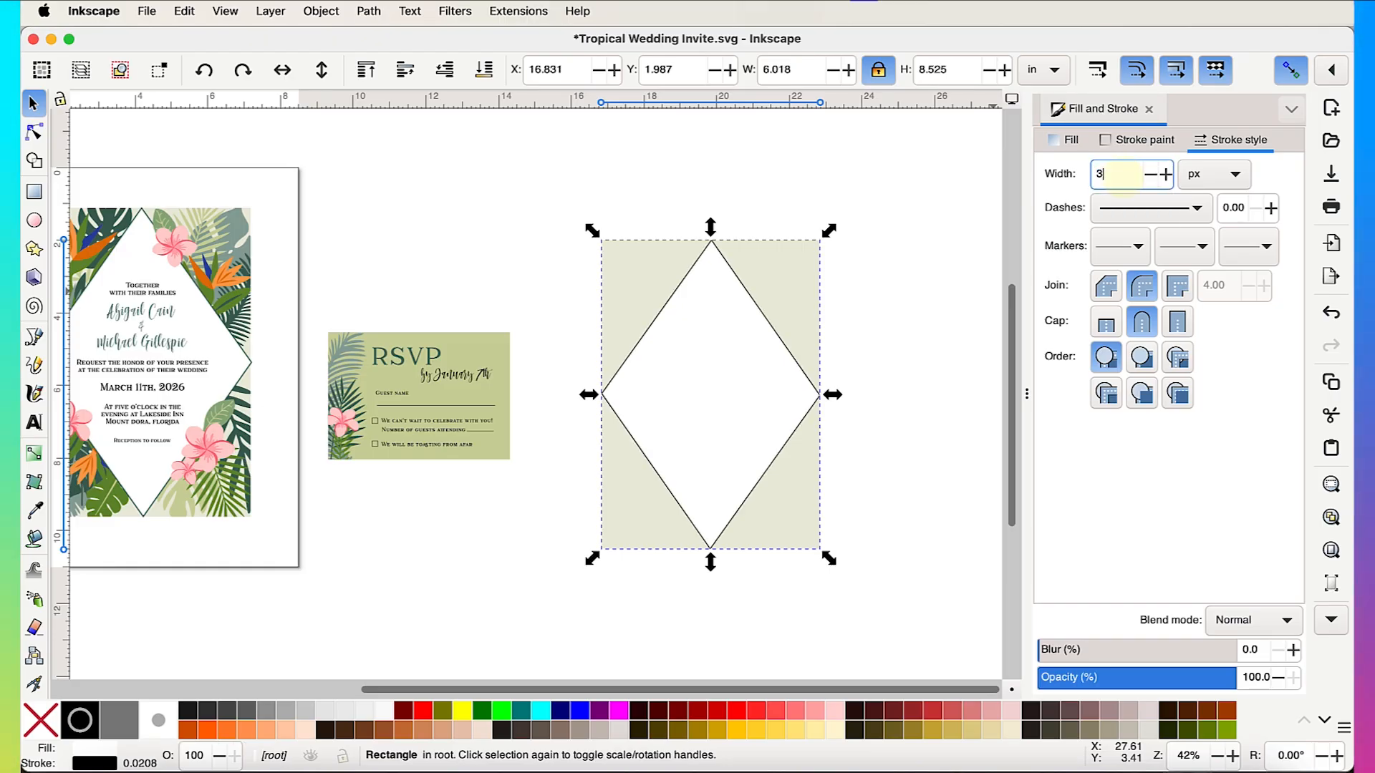
type("3")
key("Return")
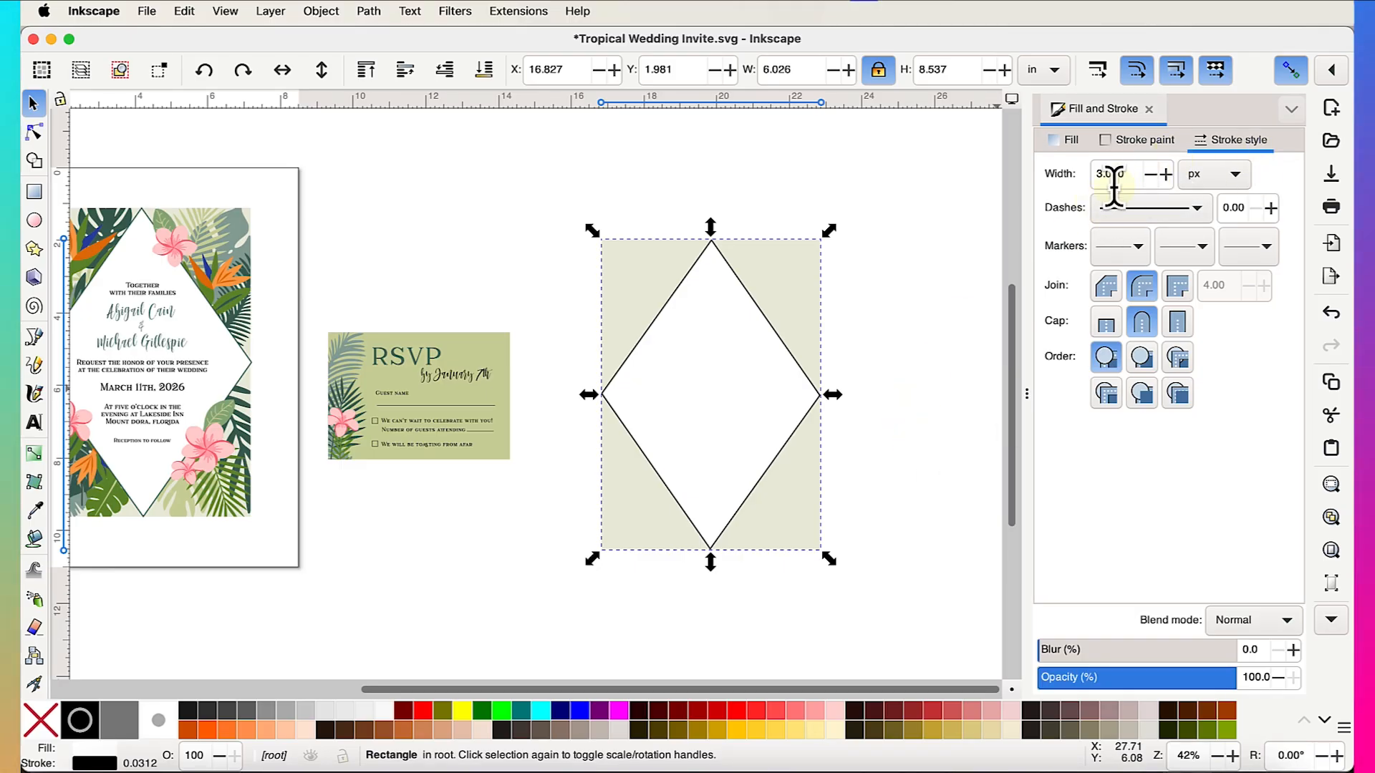
left_click(1146, 147)
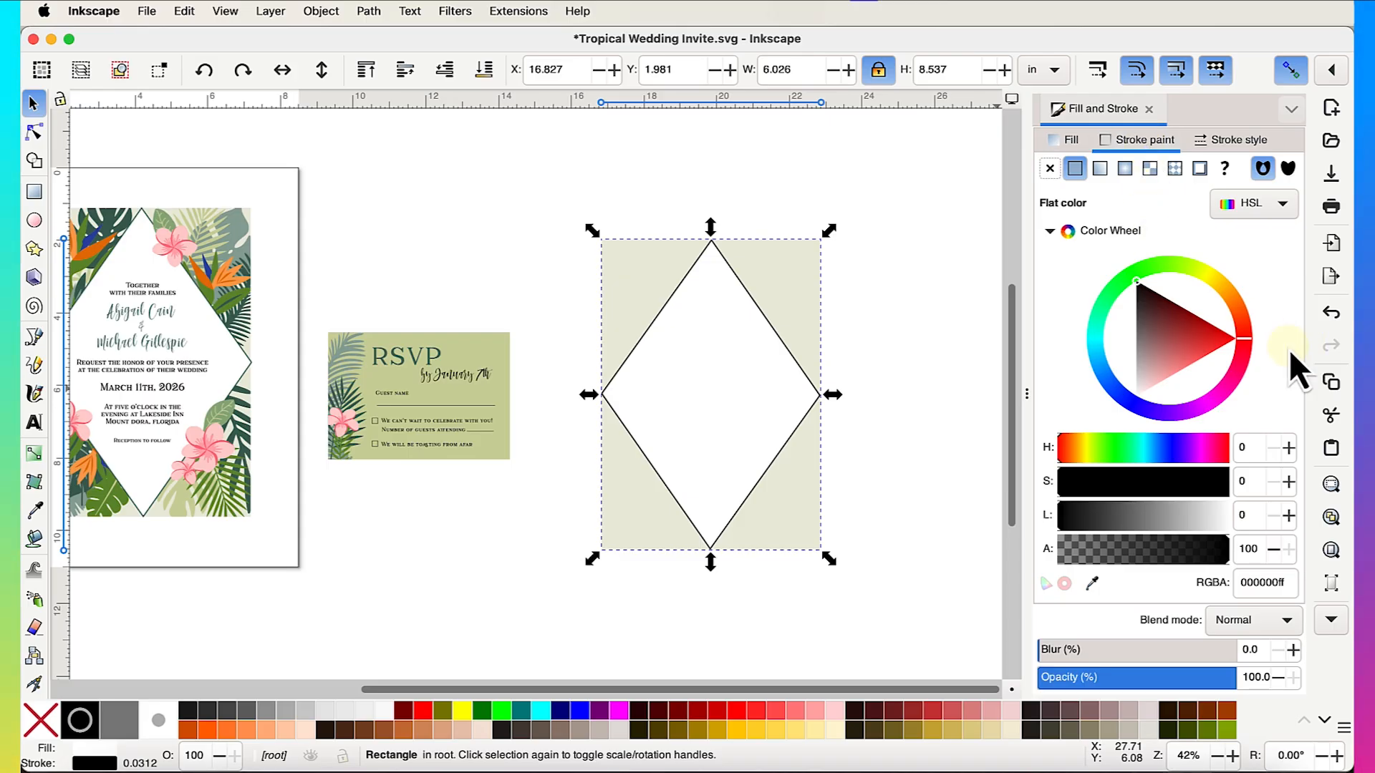
- Set the diamond's stroke to the palm leaf's dark green #3b6255 using the eyedropper
scroll(799, 408, "up", 4)
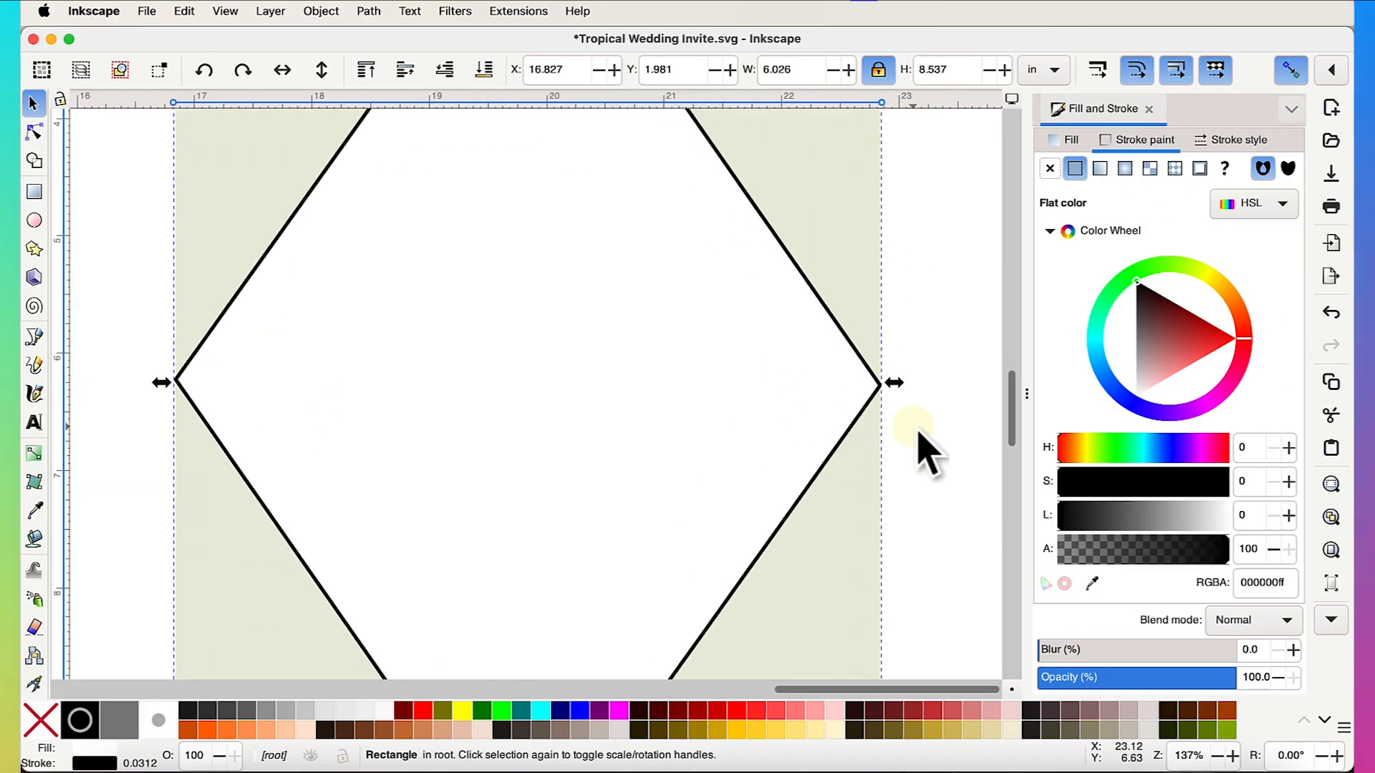
scroll(921, 445, "down", 3)
scroll(918, 432, "right", 1)
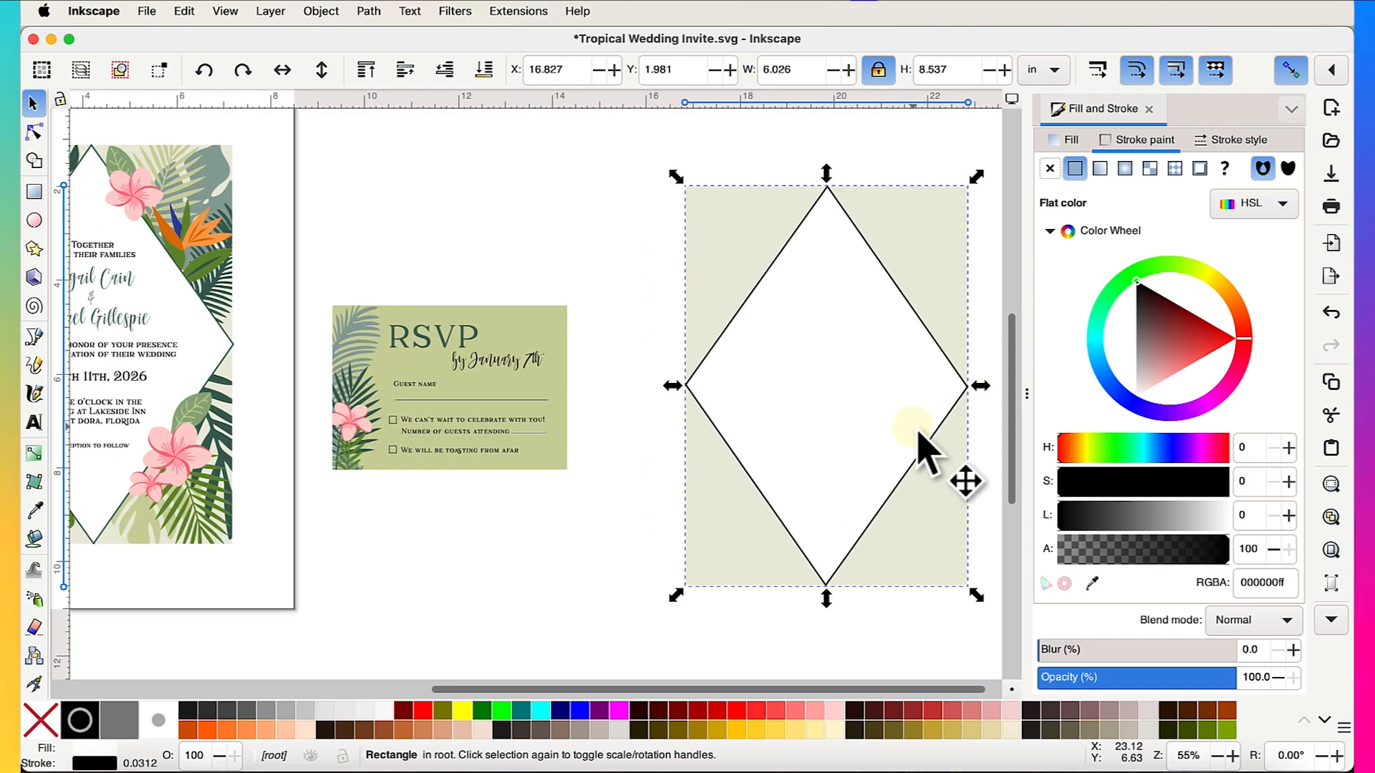
scroll(213, 454, "up", 4)
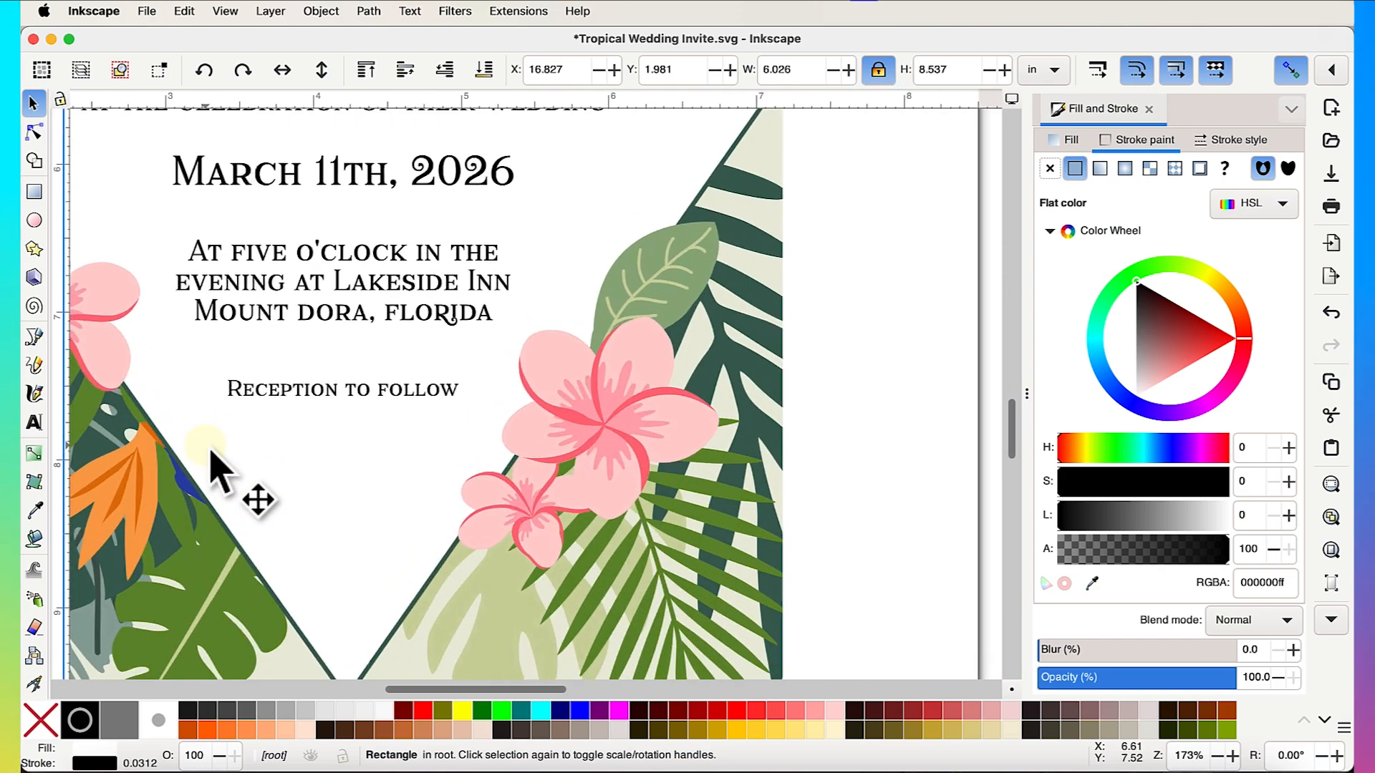
scroll(602, 451, "down", 5)
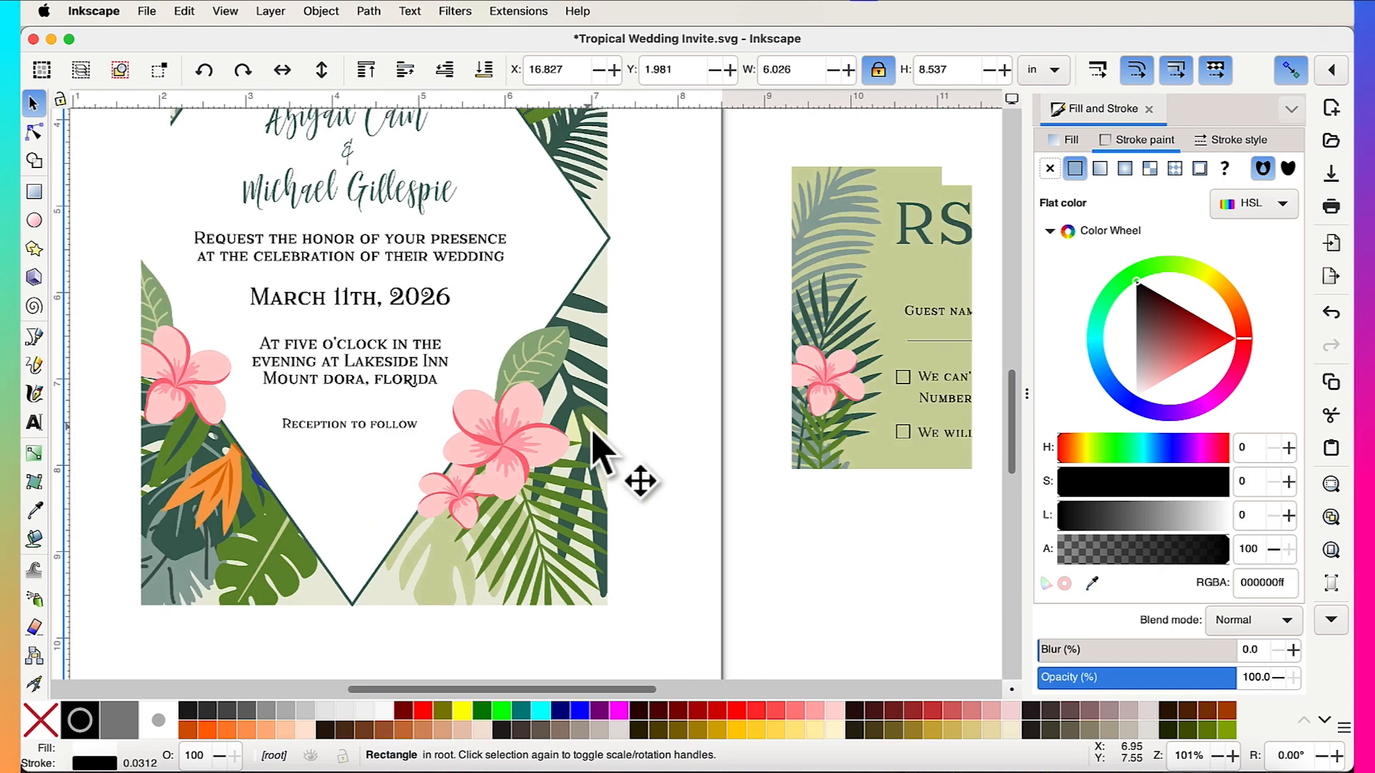
scroll(838, 451, "right", 3)
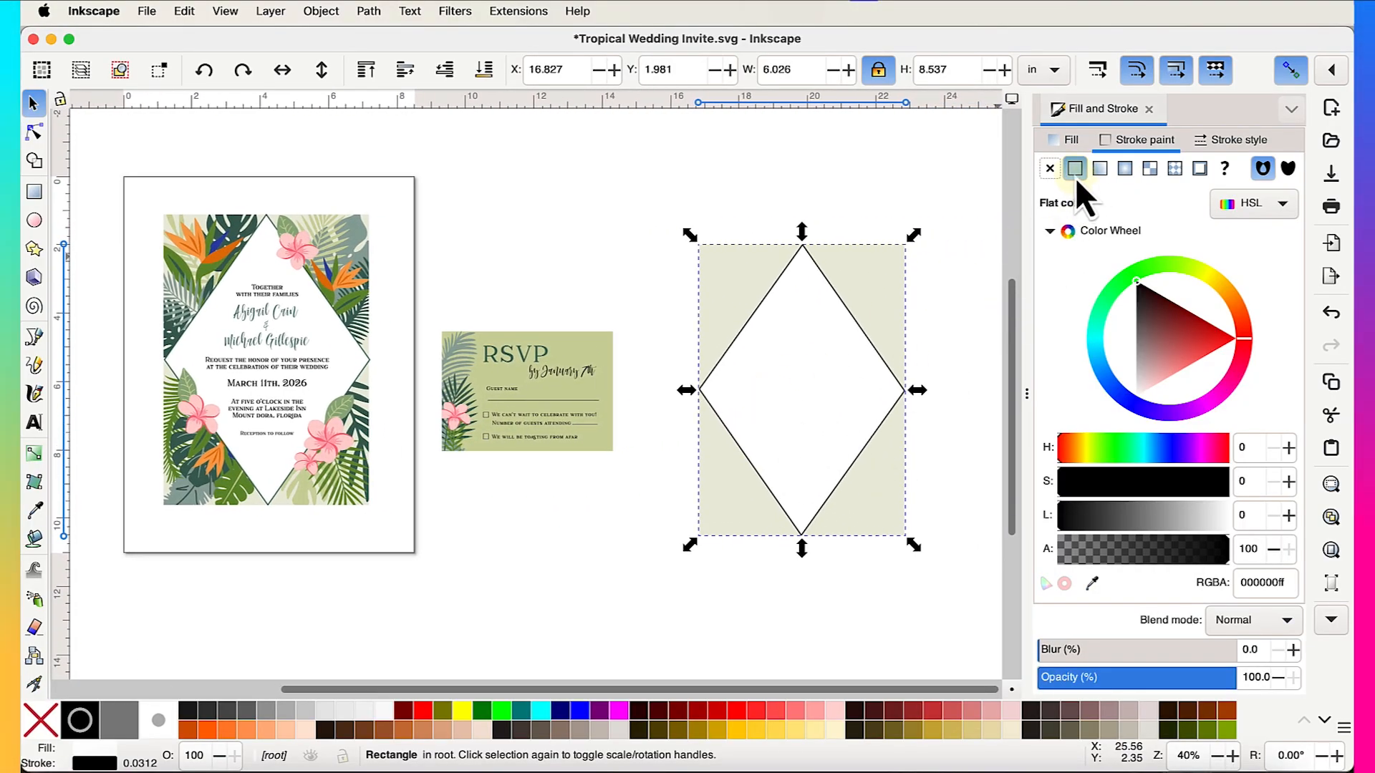
left_click(1093, 583)
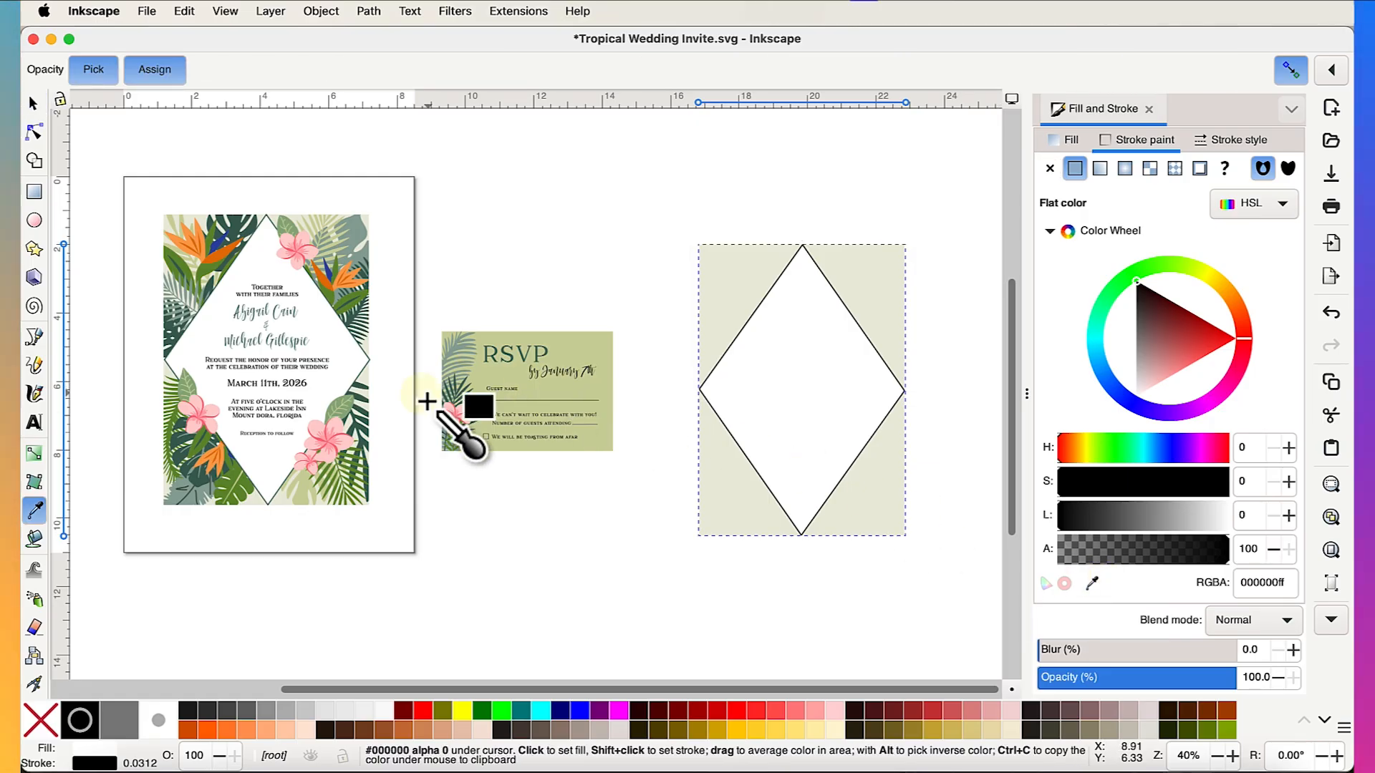
scroll(346, 417, "up", 4)
scroll(346, 418, "up", 3)
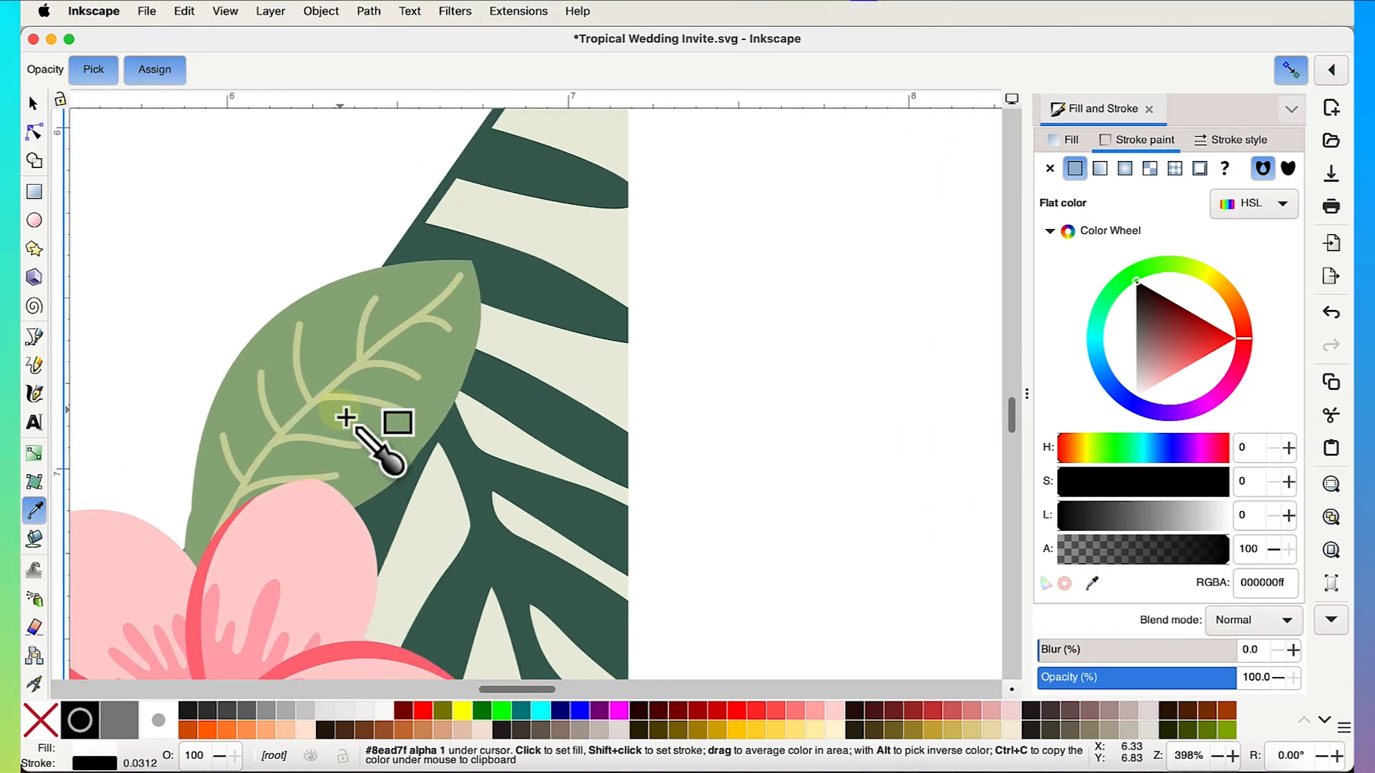
left_click(573, 513)
scroll(454, 482, "down", 6)
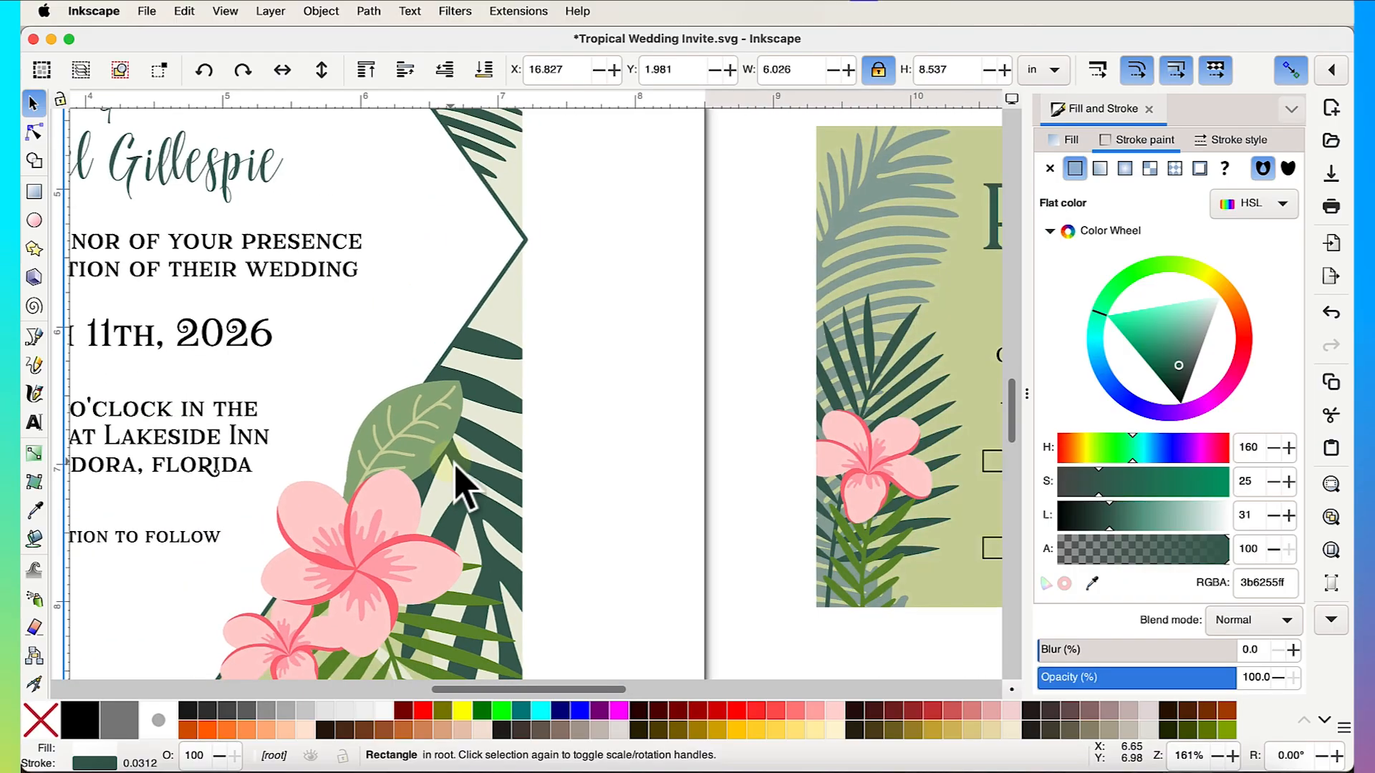
scroll(452, 463, "down", 1)
scroll(452, 463, "right", 10)
scroll(632, 467, "up", 6)
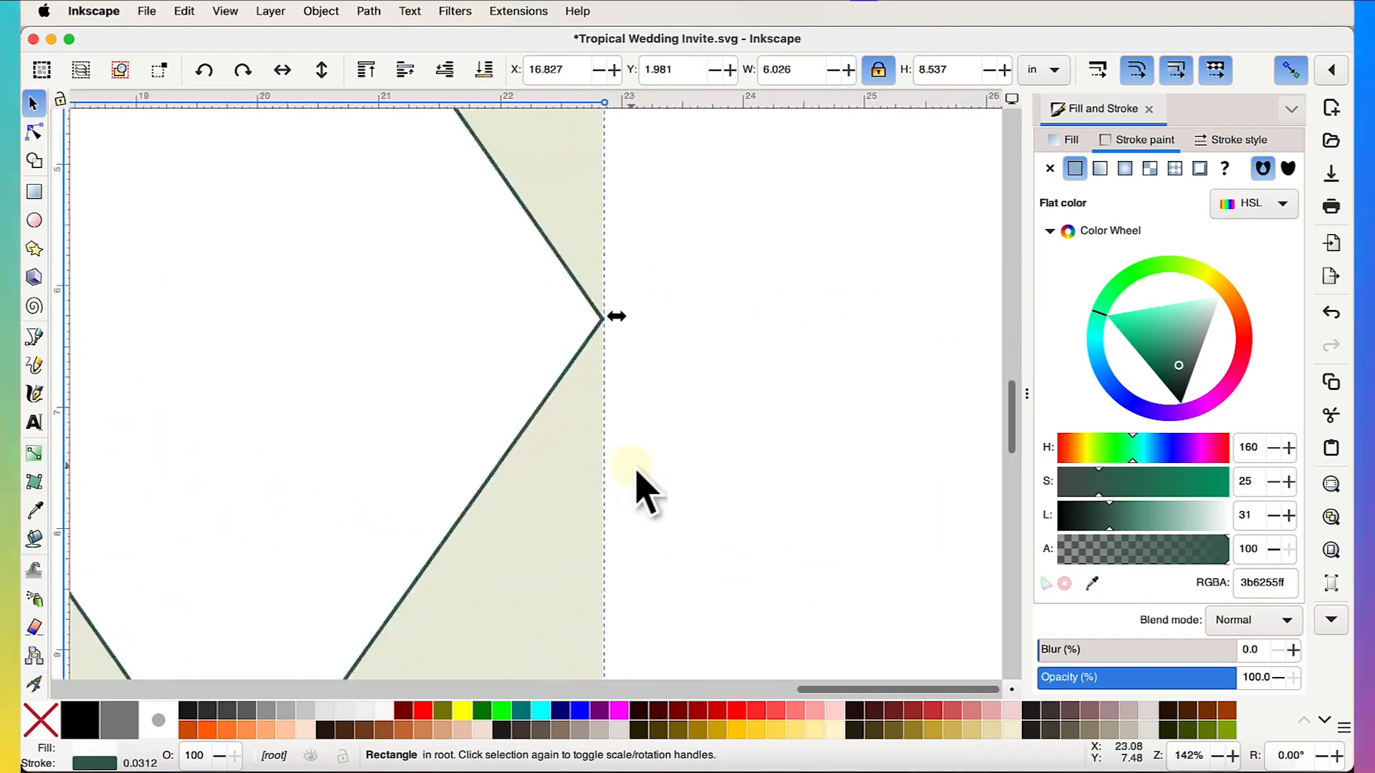
scroll(636, 471, "up", 10)
scroll(636, 470, "left", 4)
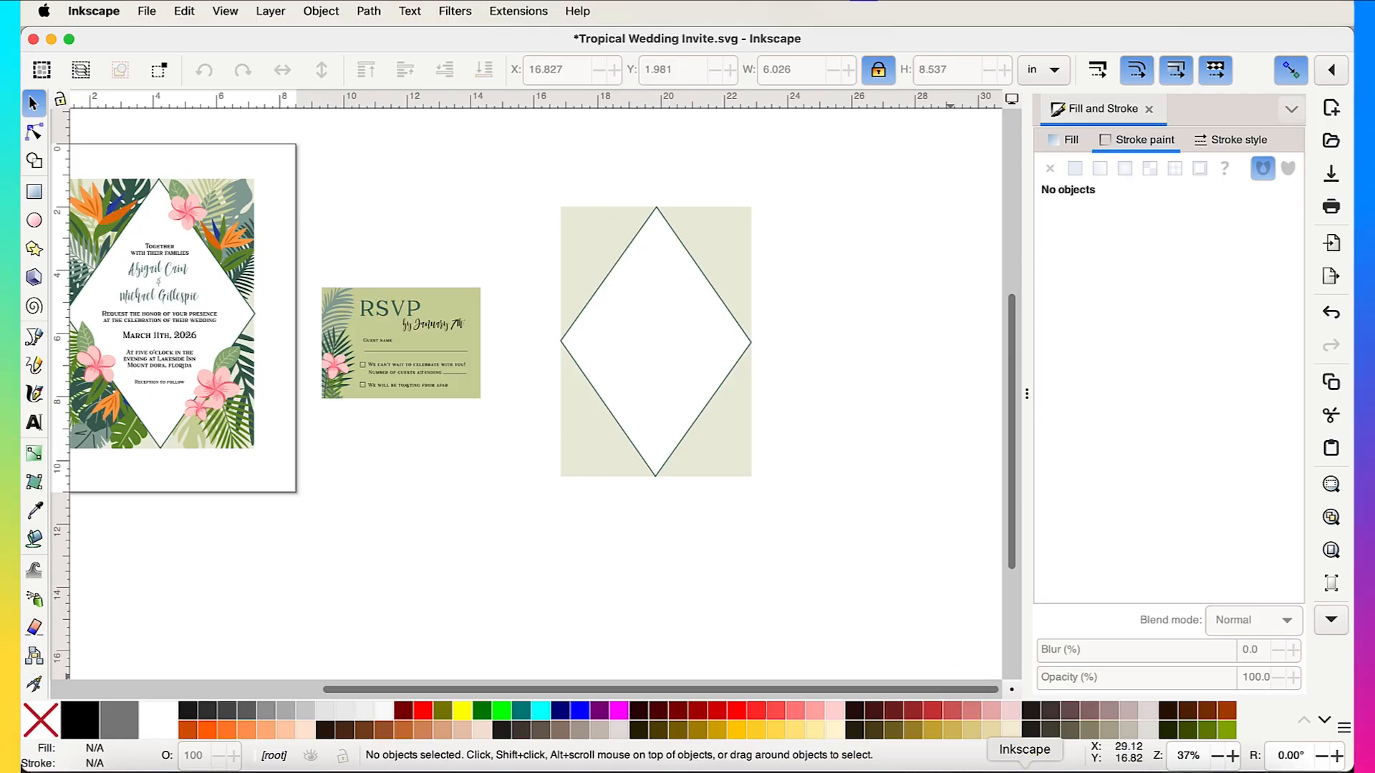
- In Tropic Like Its Hot.svg, select and copy all 33 clip-art objects
left_click(1024, 766)
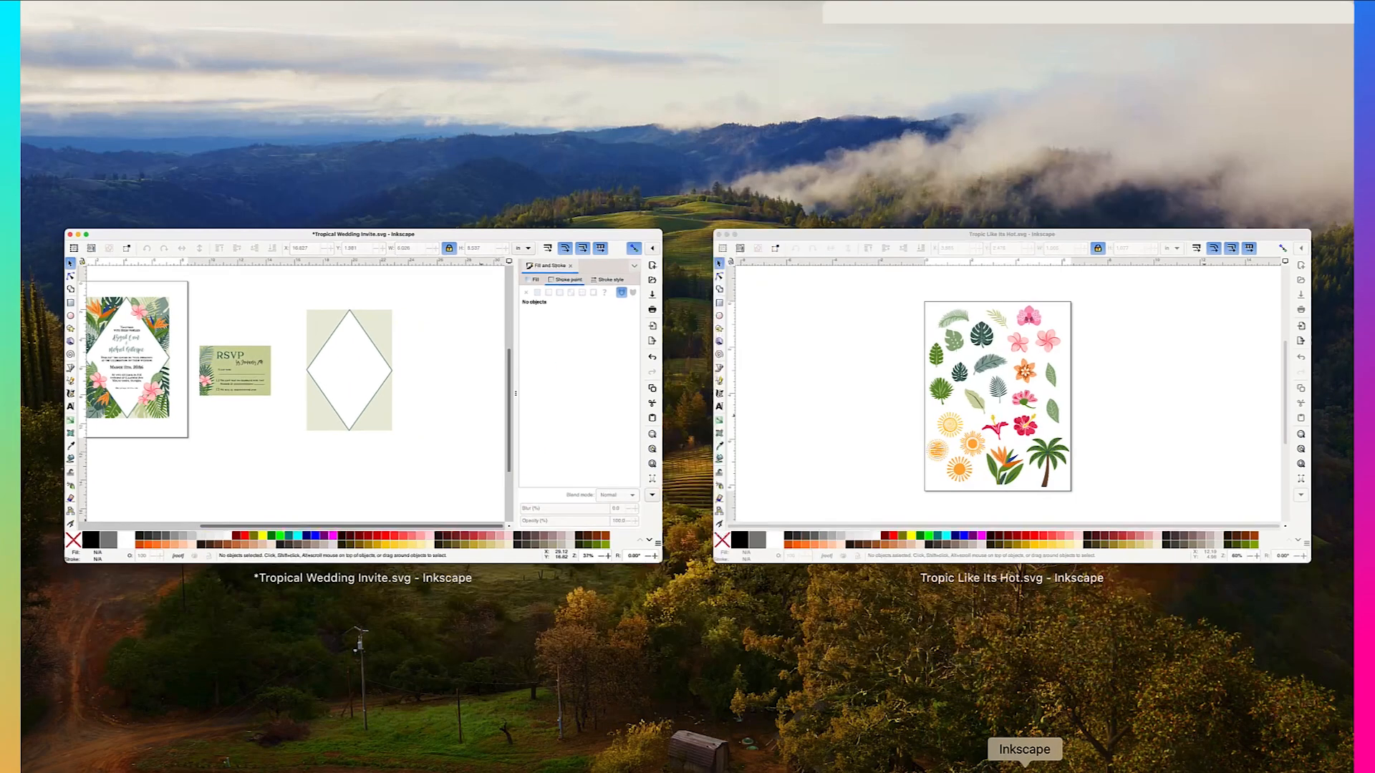
left_click(865, 410)
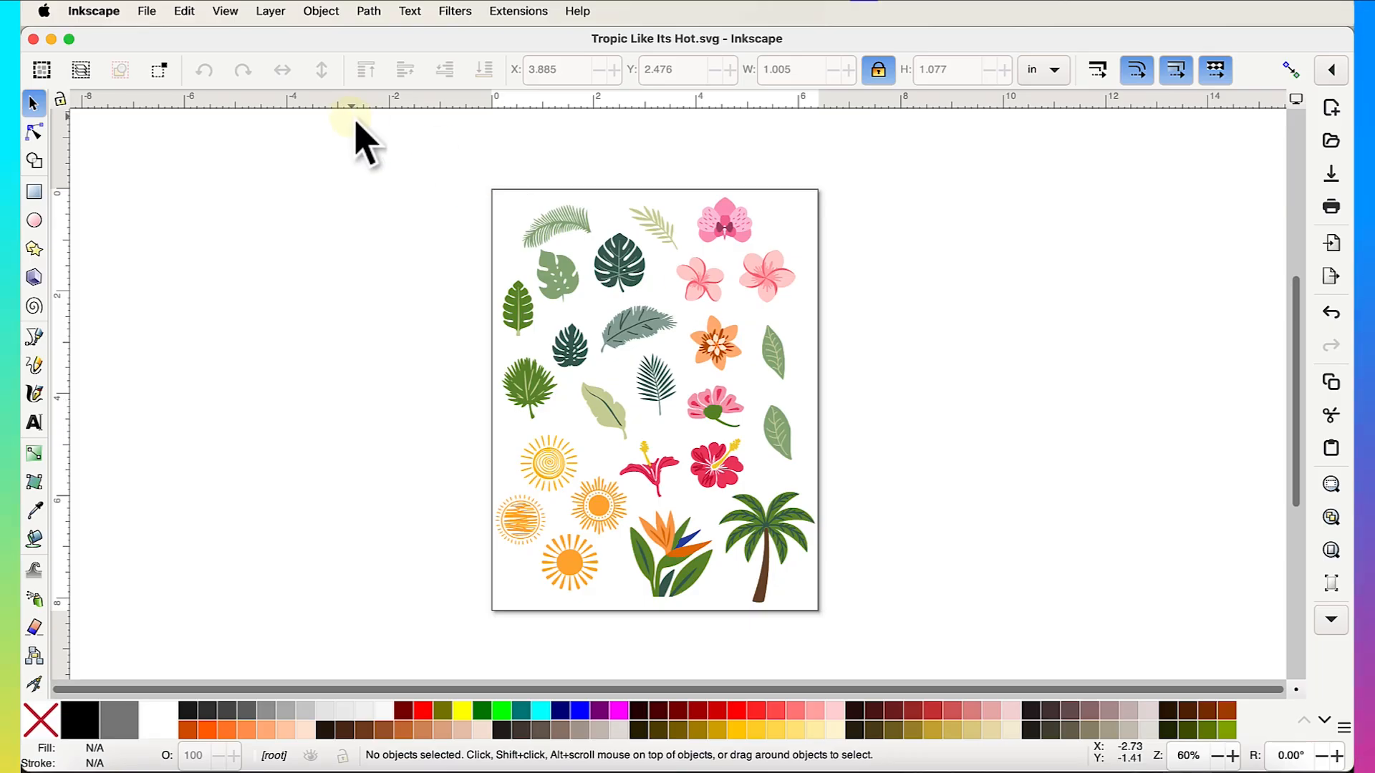
left_click_drag(344, 146, 892, 659)
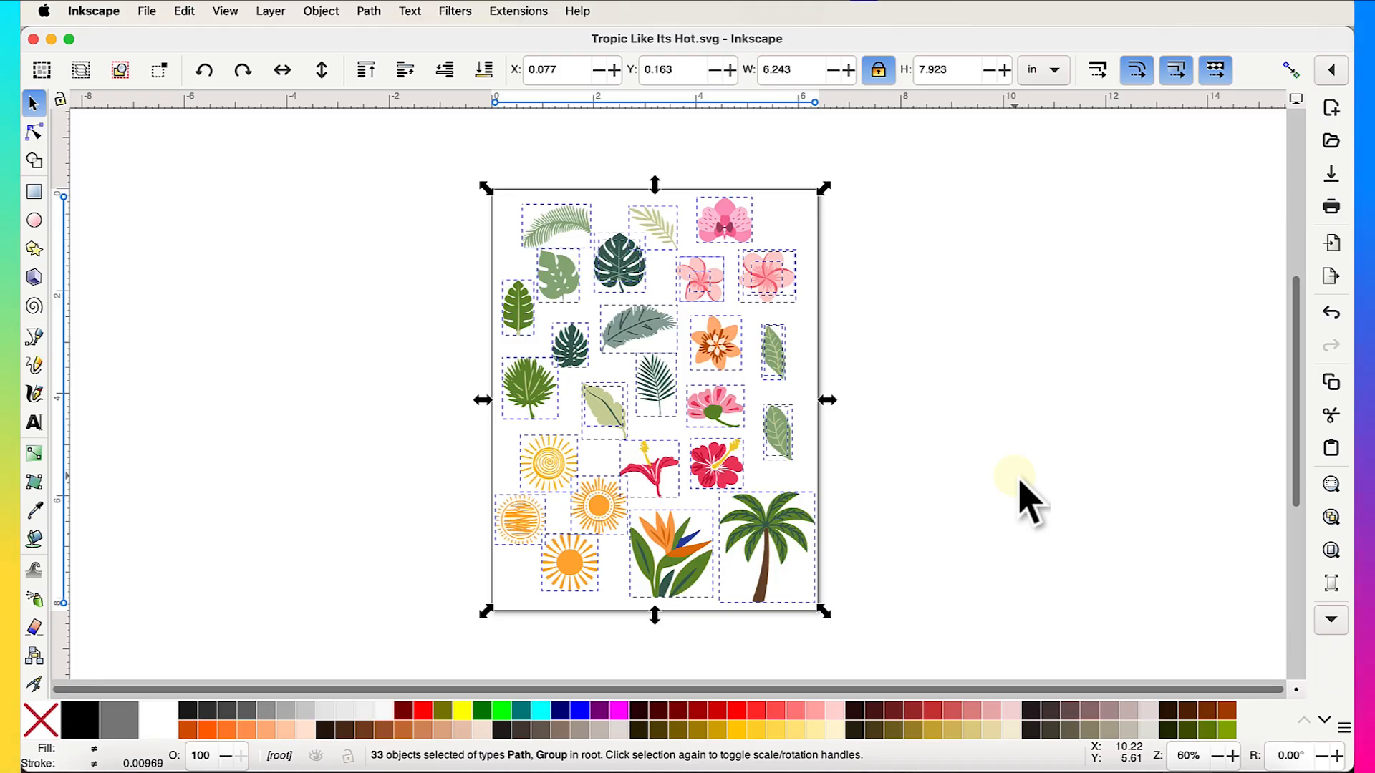
right_click(685, 405)
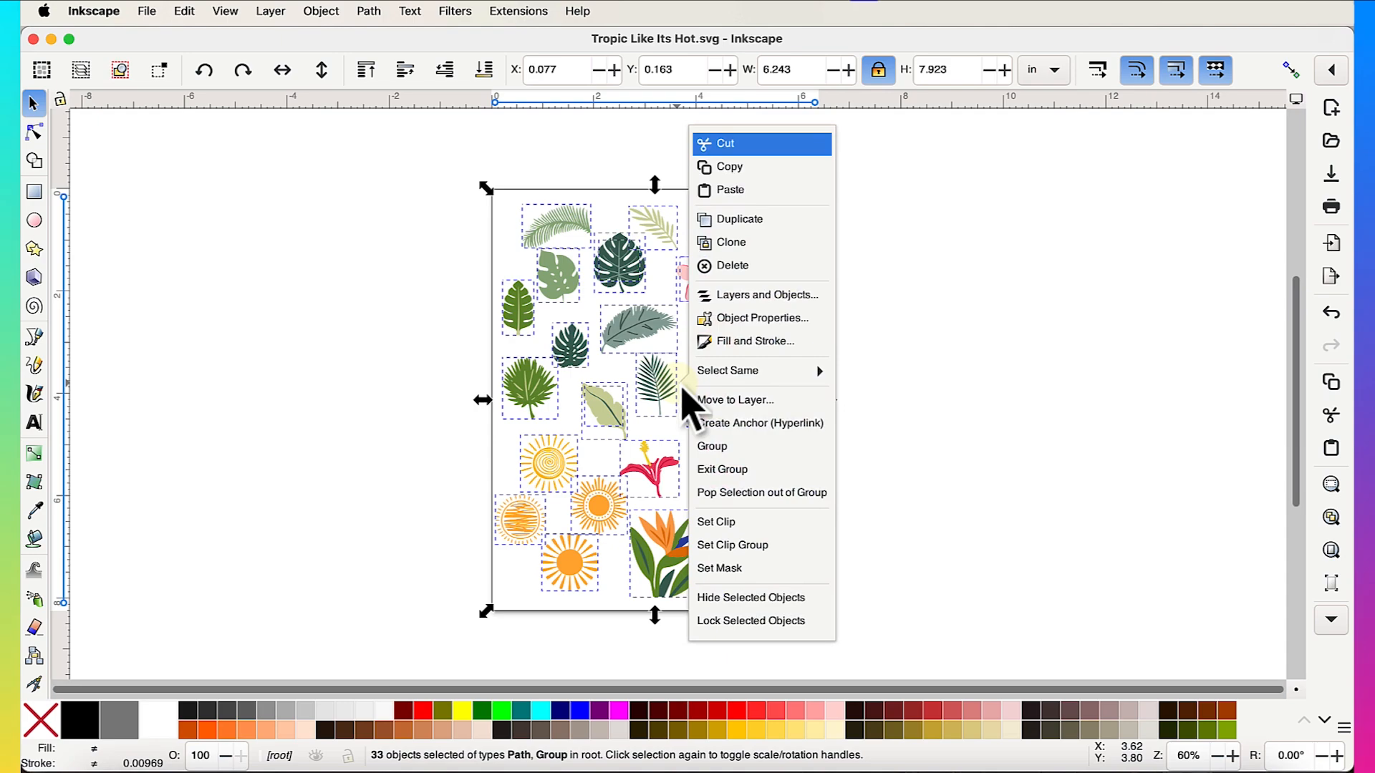
left_click(737, 191)
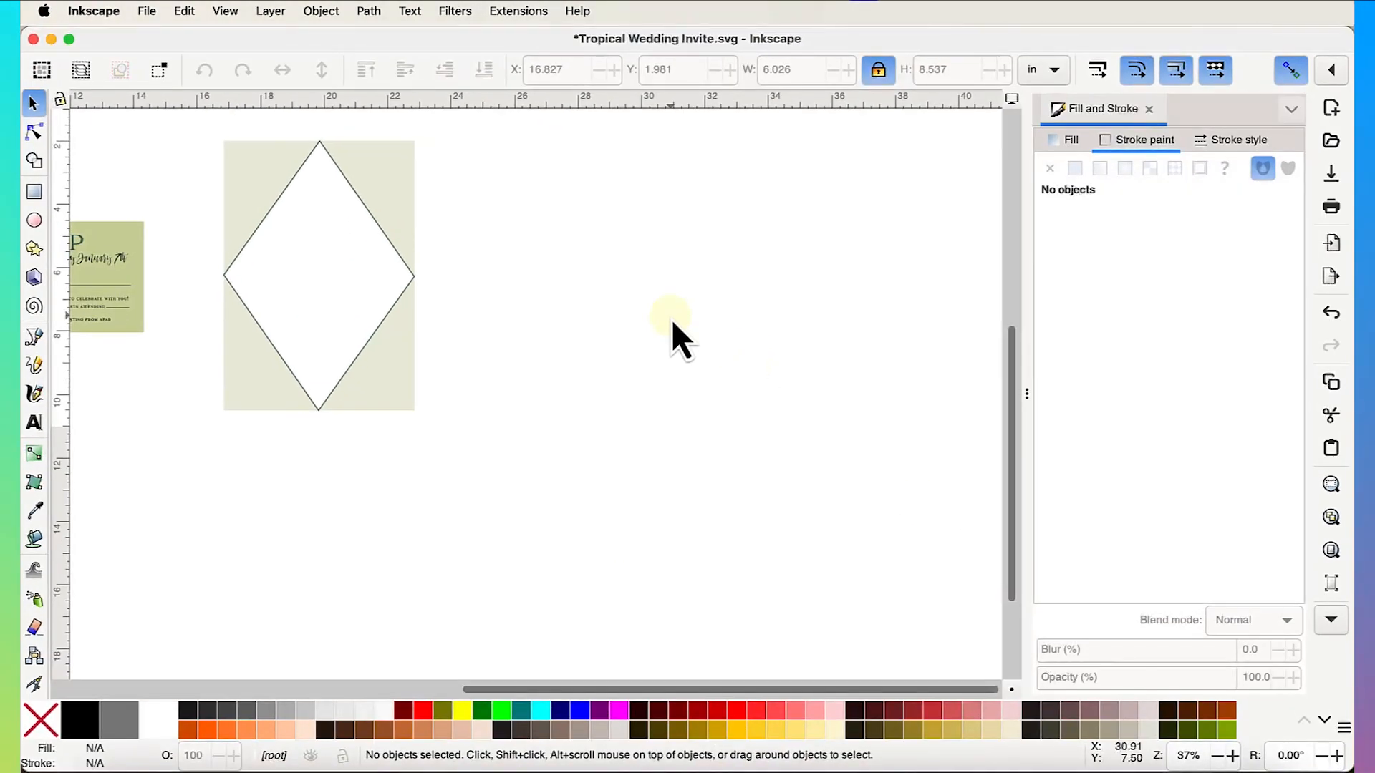
- Paste the tropical clip-art into the invite and move it right of the diamond card
right_click(671, 320)
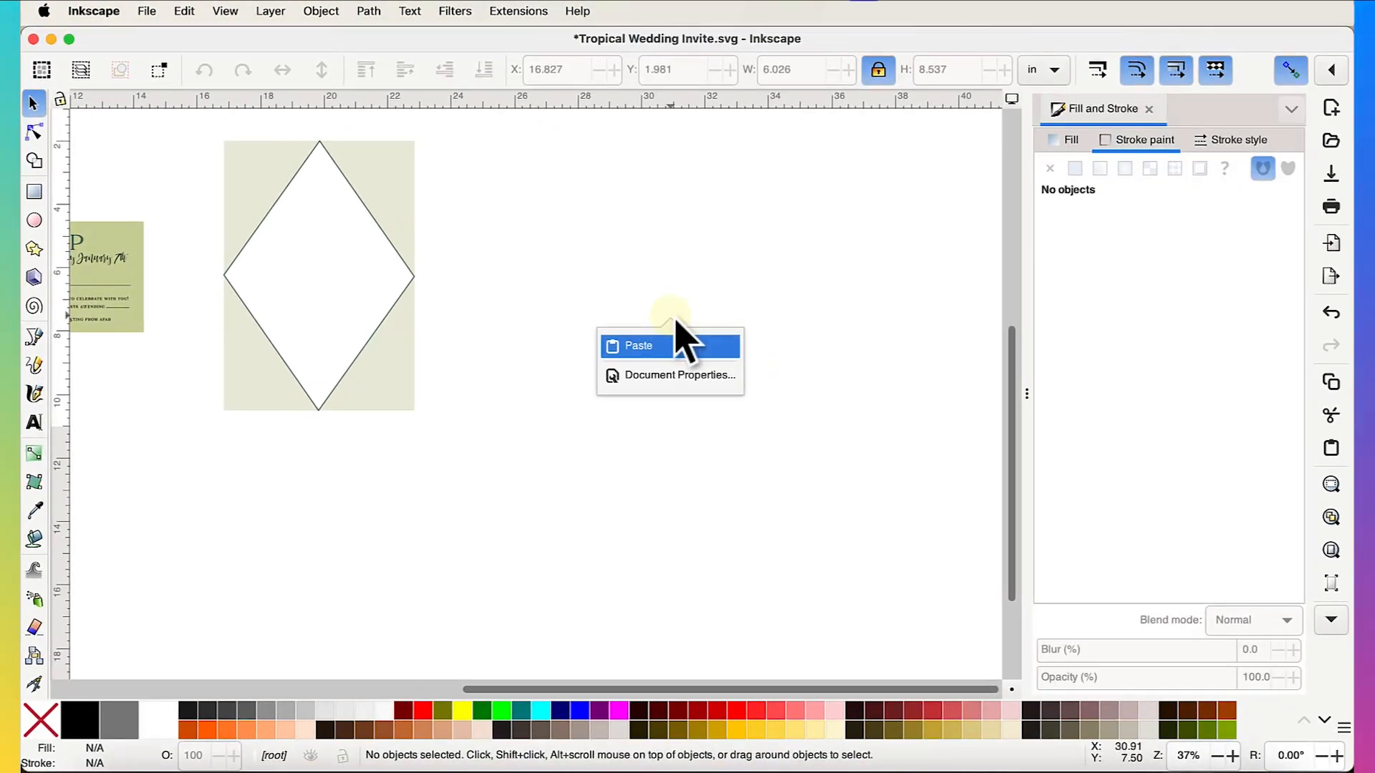
left_click(621, 345)
left_click_drag(589, 439, 643, 423)
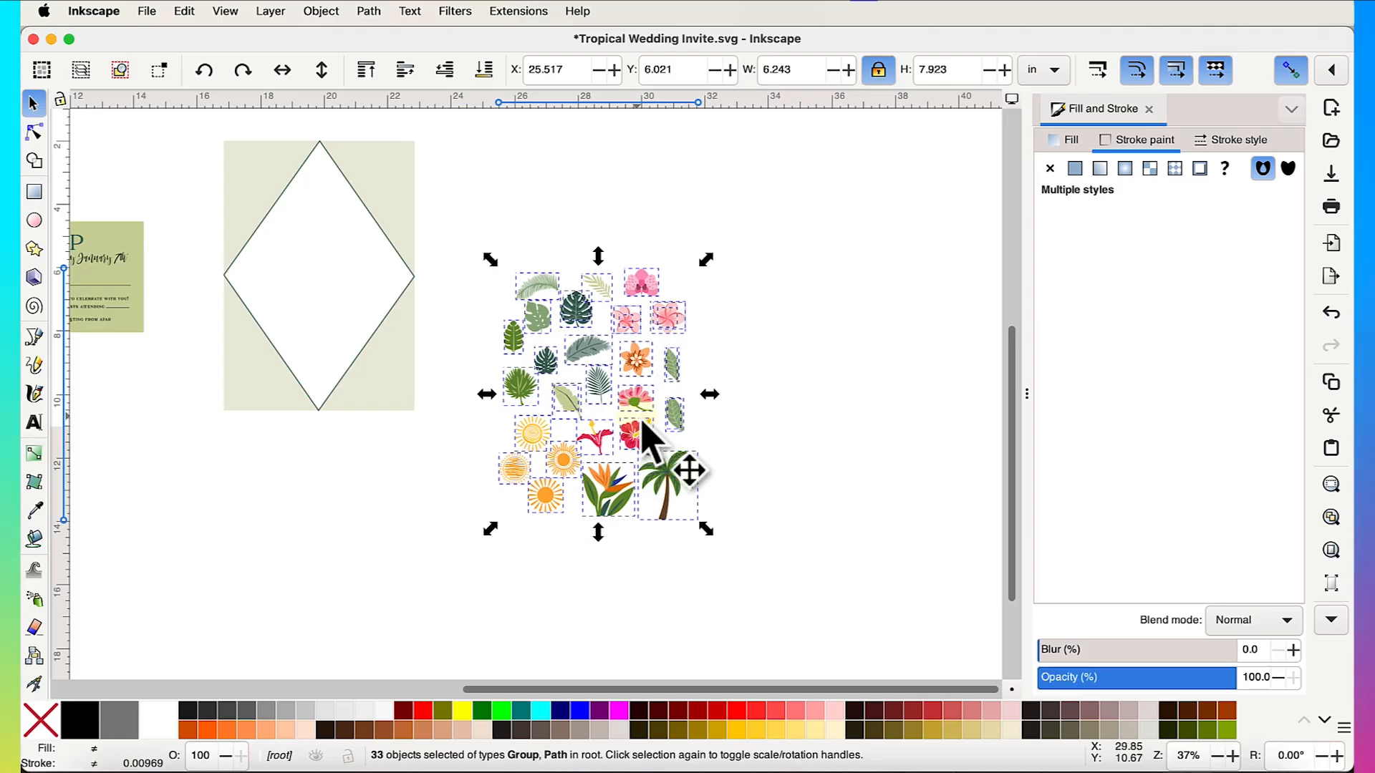
scroll(642, 423, "up", 3)
- Delete the palm tree and the four sun motifs from the pasted clip-art
left_click(867, 486)
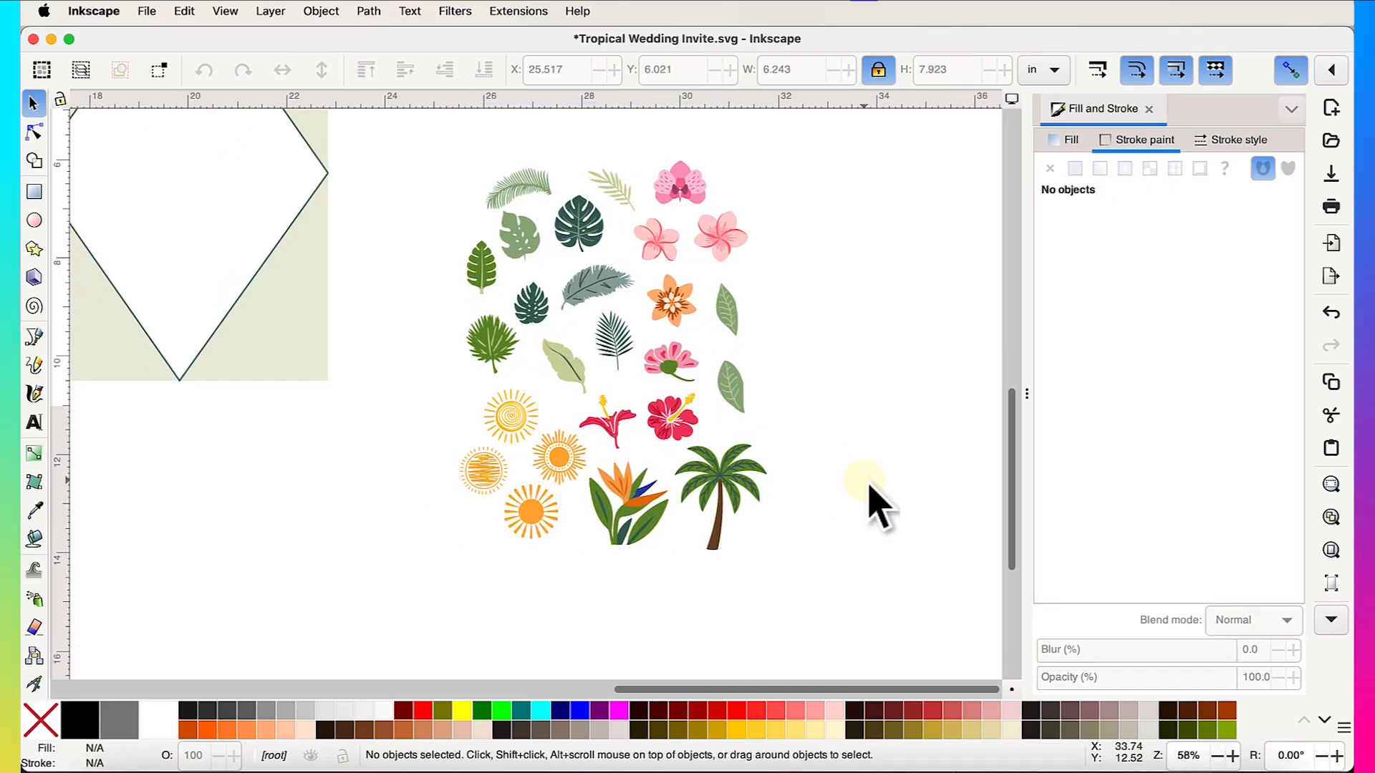
left_click(725, 486)
key("Delete")
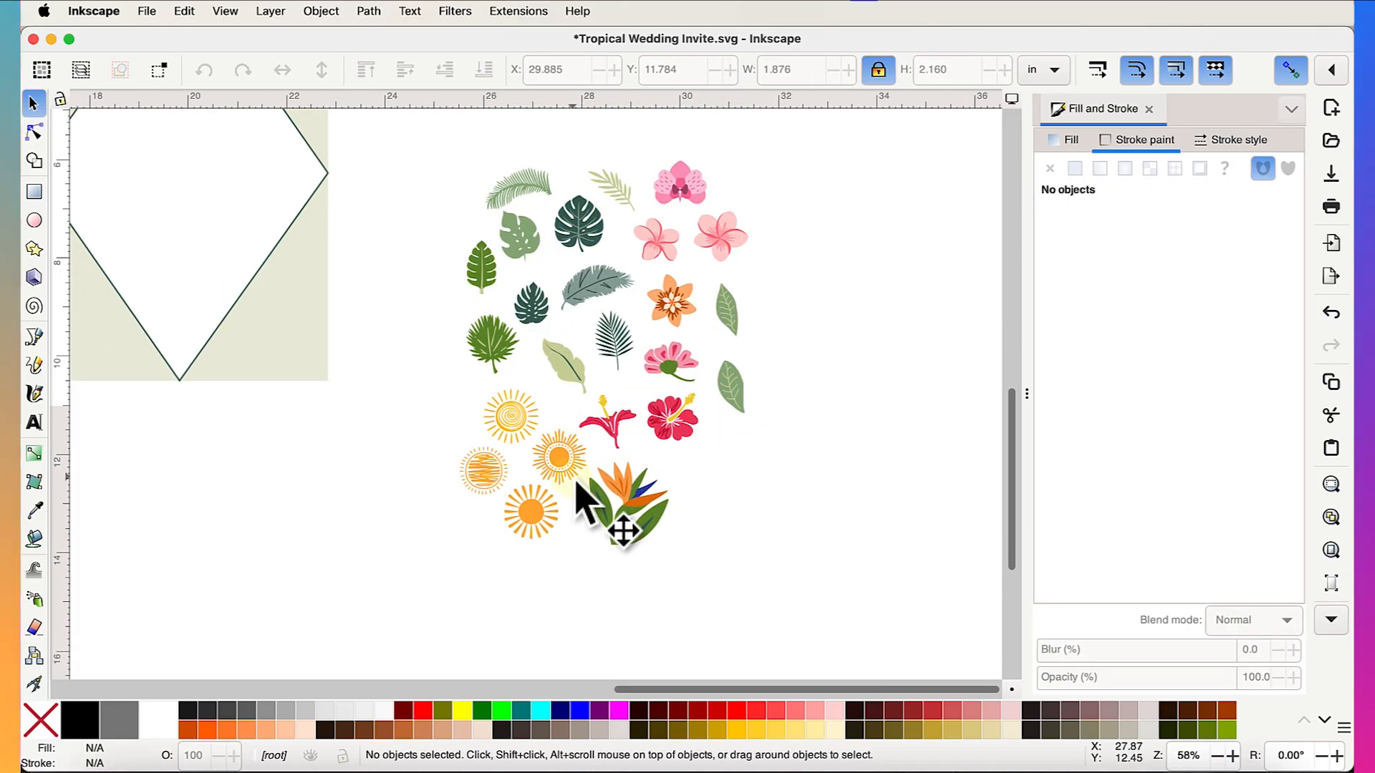
left_click_drag(432, 586, 552, 432)
left_click_drag(597, 394, 599, 408)
key("Delete")
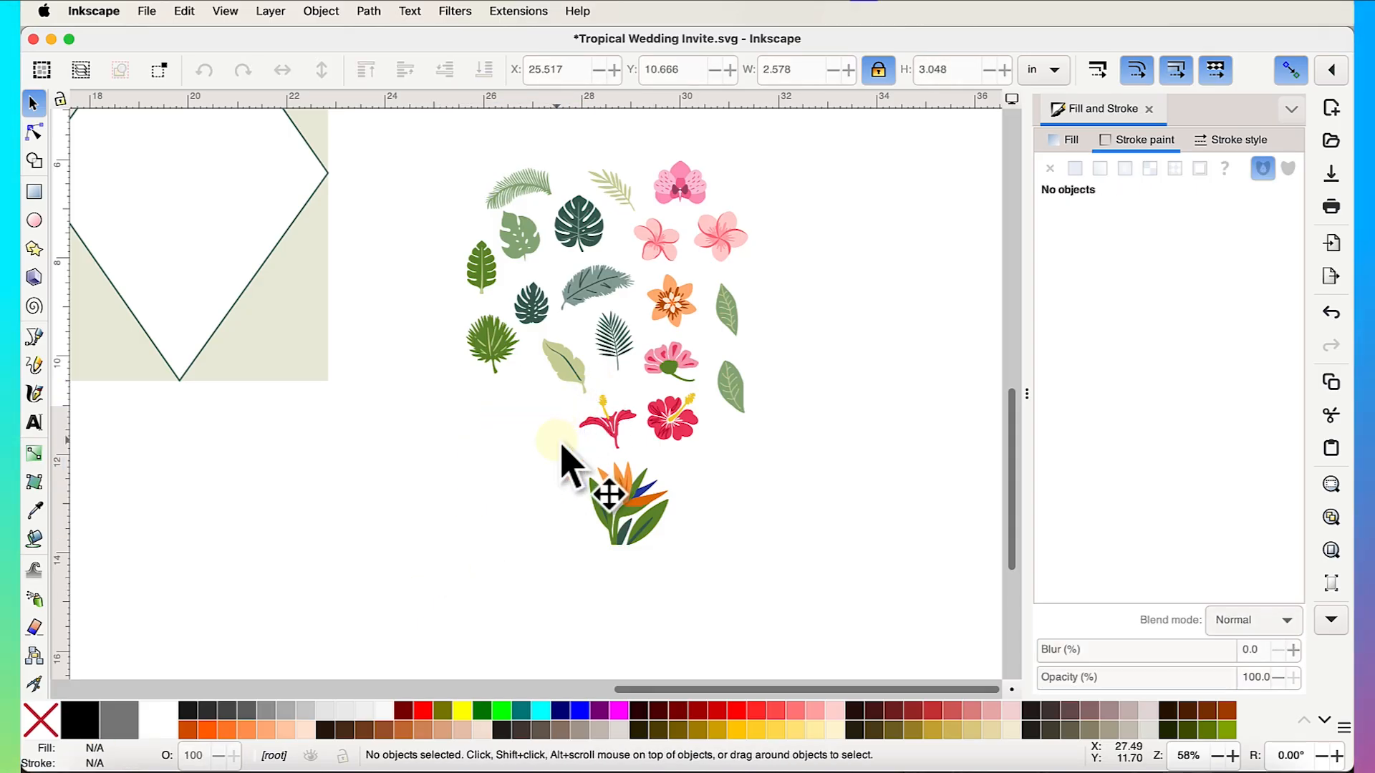
scroll(743, 497, "up", 2)
scroll(743, 497, "left", 1)
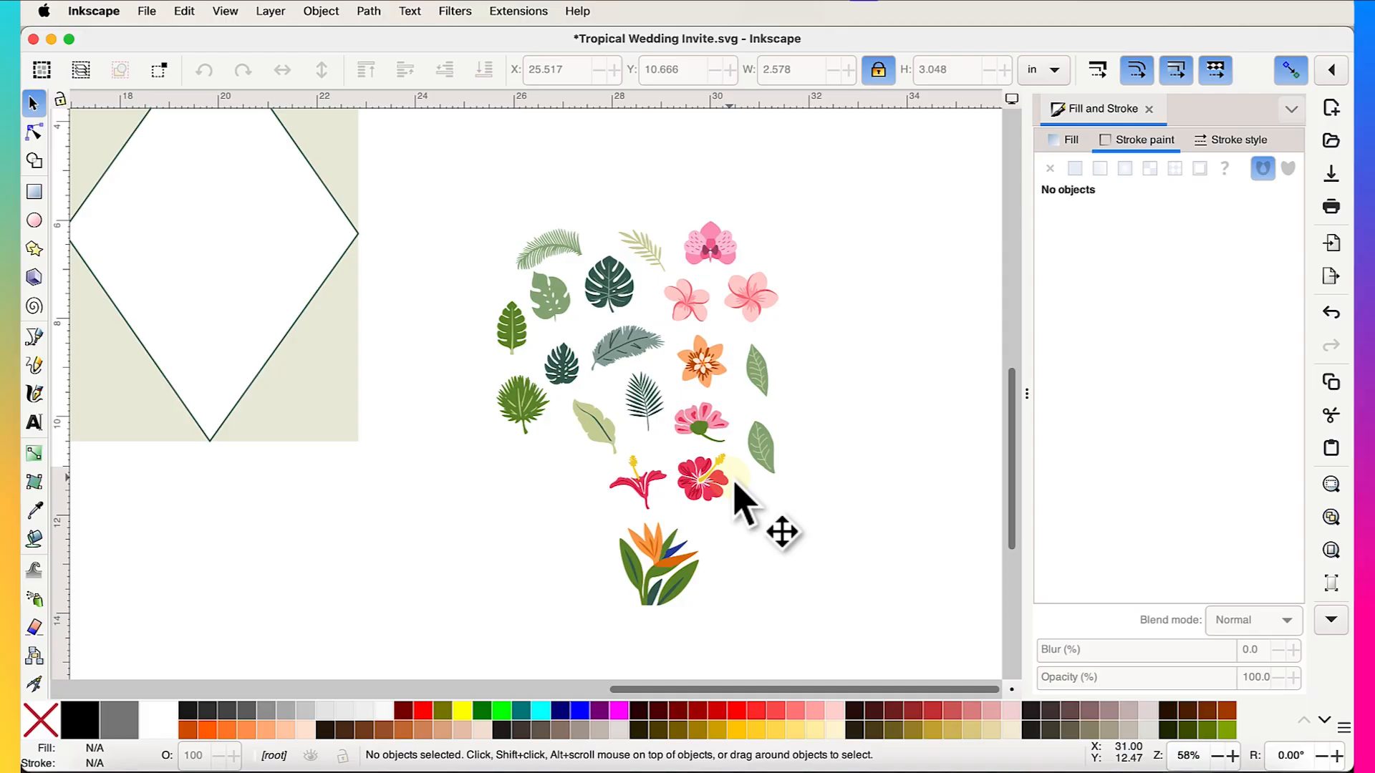
scroll(735, 484, "left", 3)
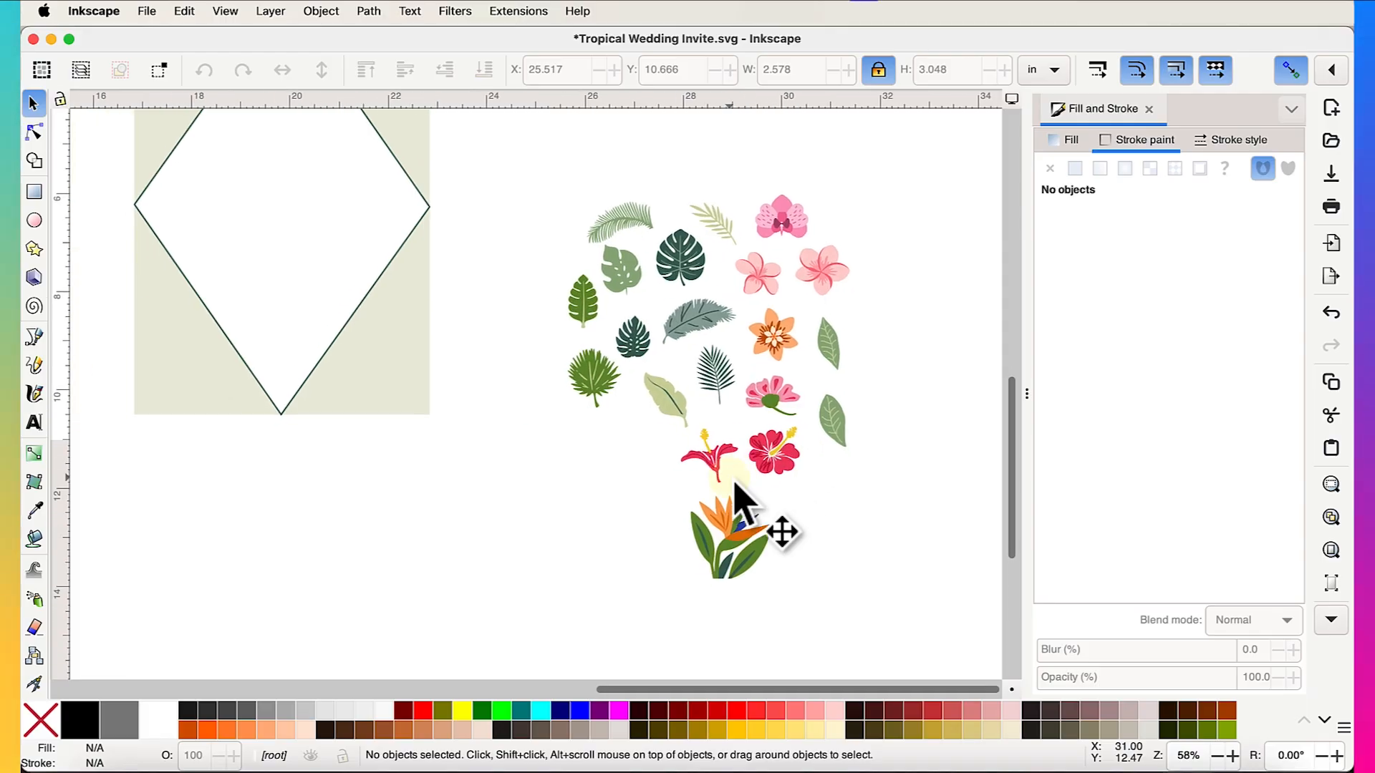
scroll(735, 484, "down", 1)
scroll(735, 484, "left", 4)
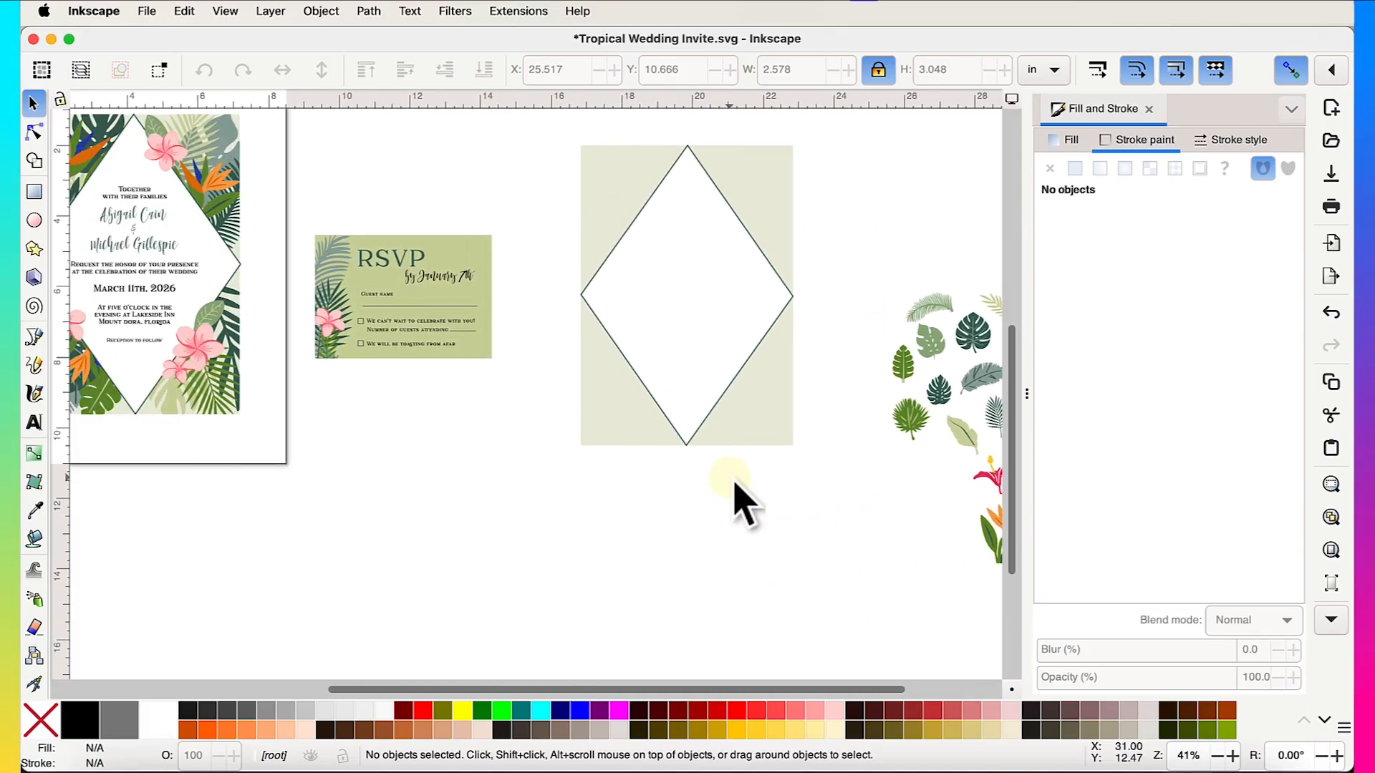
scroll(161, 319, "left", 2)
scroll(161, 319, "up", 2)
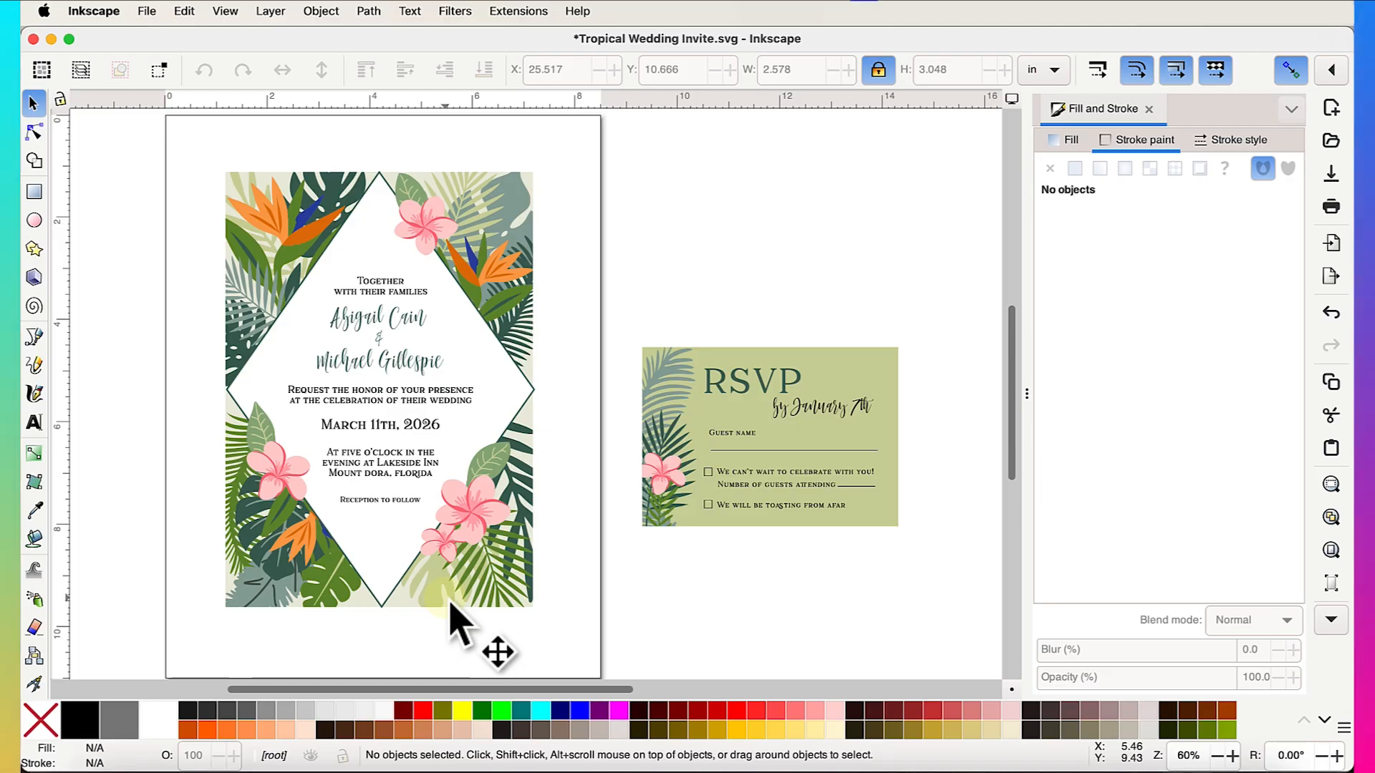
scroll(451, 605, "right", 3)
scroll(451, 605, "down", 1)
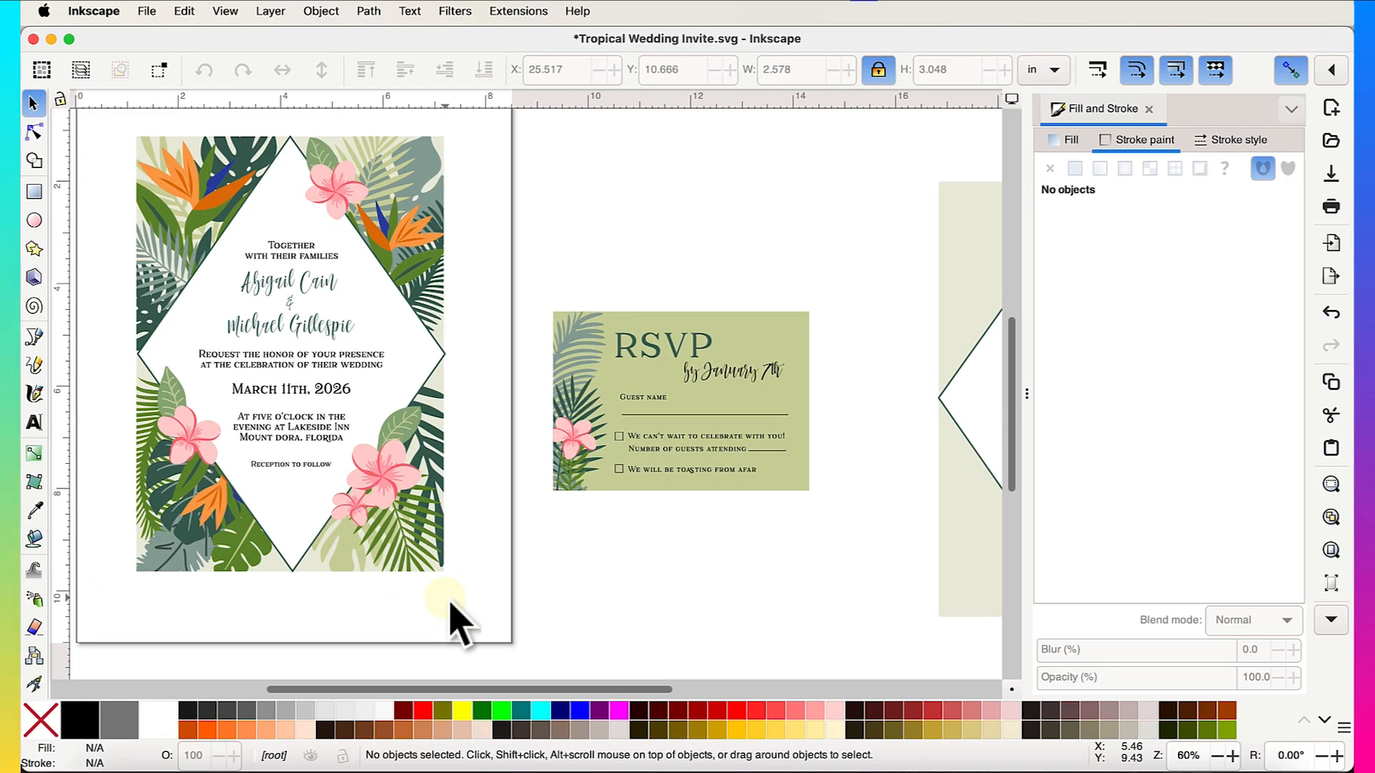
scroll(451, 605, "right", 12)
scroll(451, 605, "down", 1)
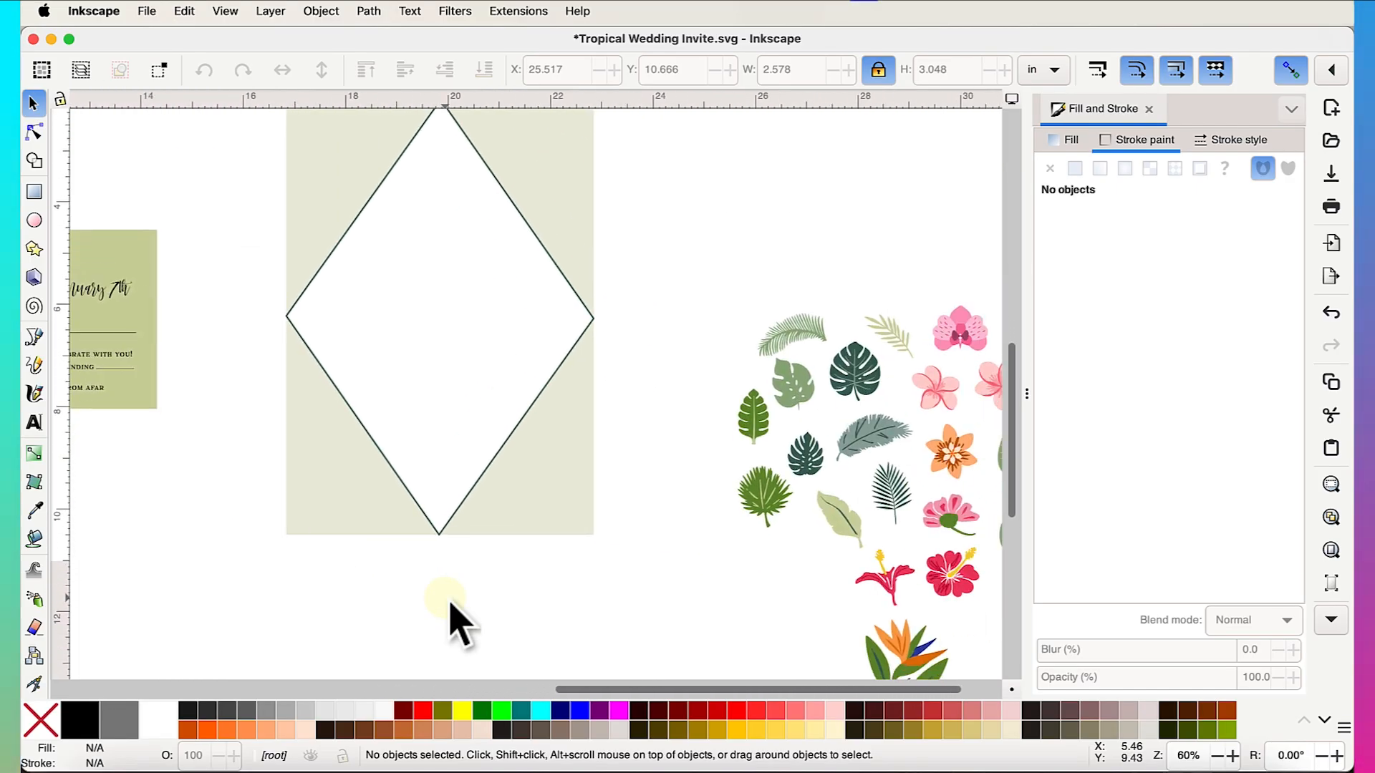
scroll(452, 605, "left", 1)
scroll(452, 605, "right", 4)
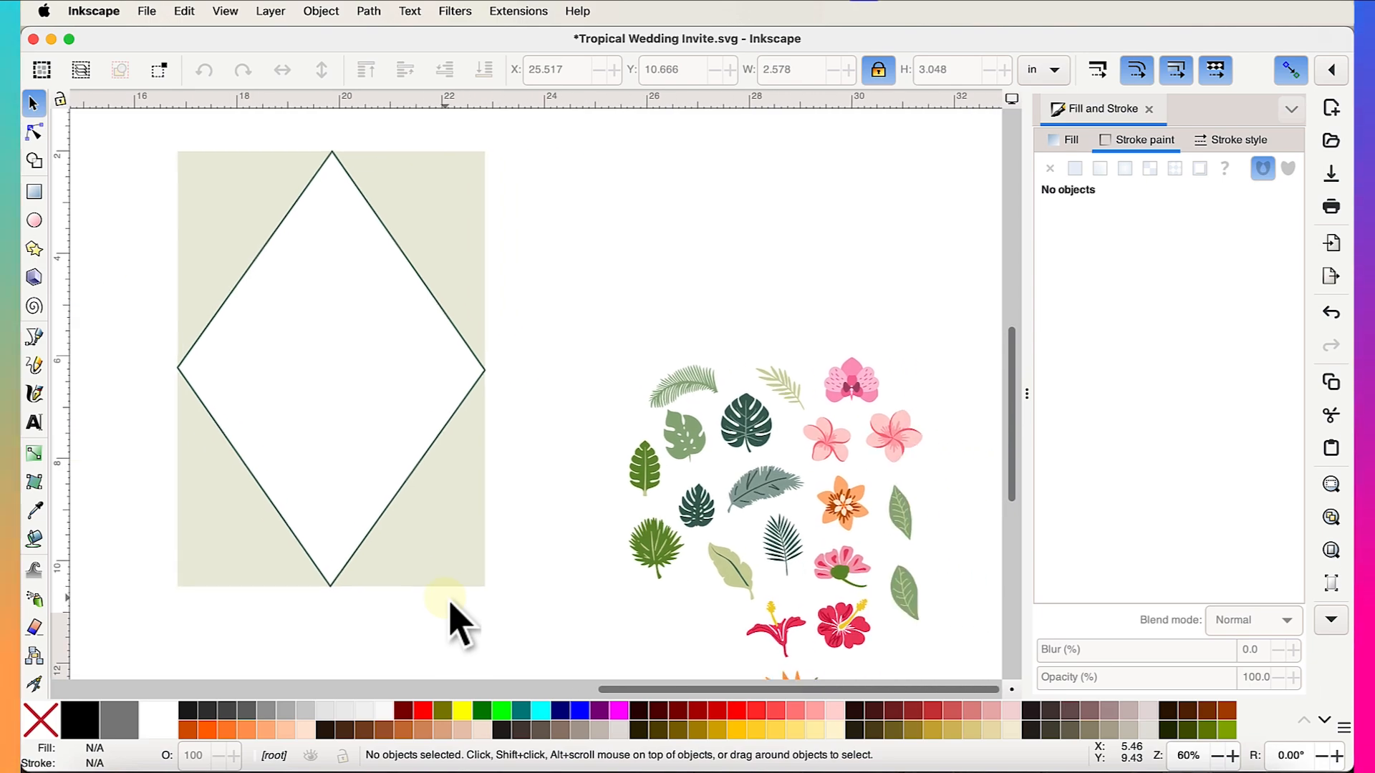
- Move and scale a palm leaf onto the diamond's top-right corner, just above its edge
left_click_drag(707, 396, 433, 333)
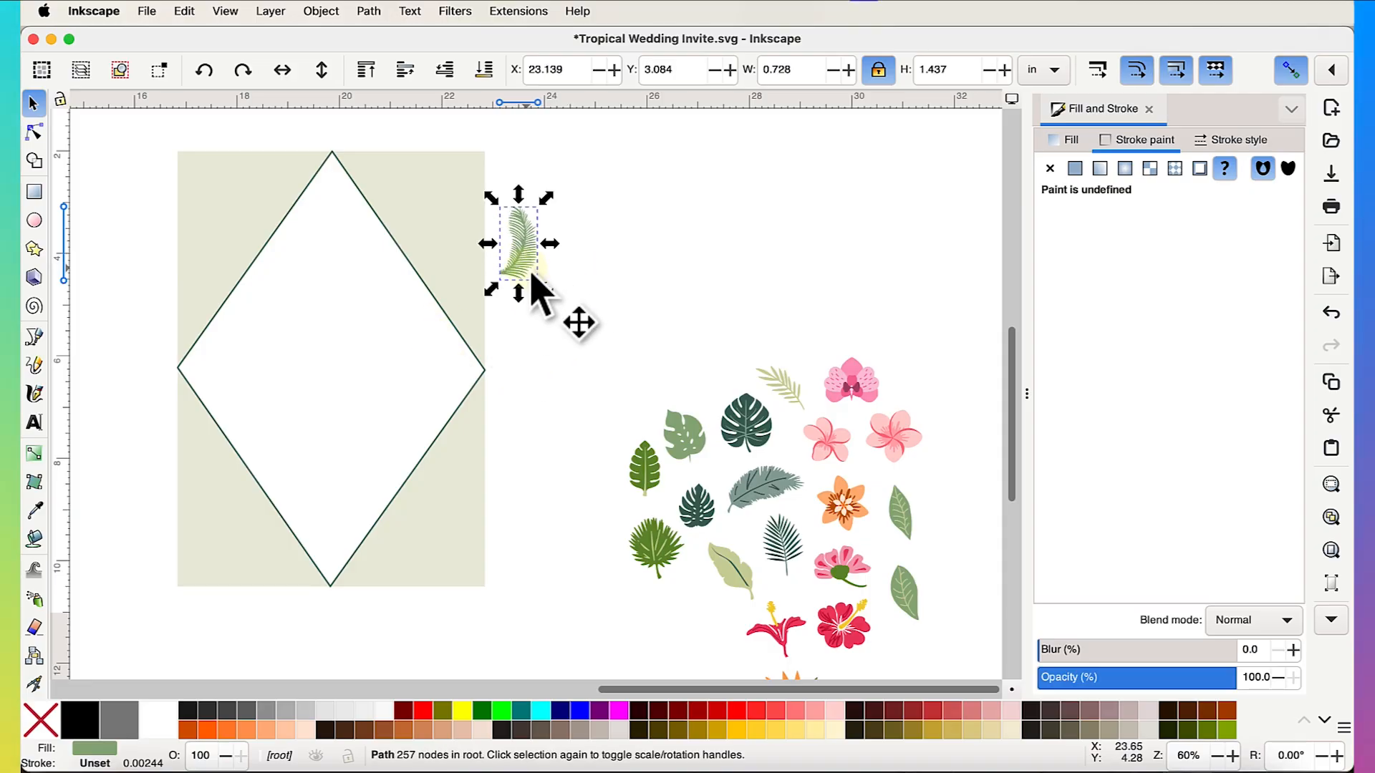
left_click_drag(552, 298, 647, 407)
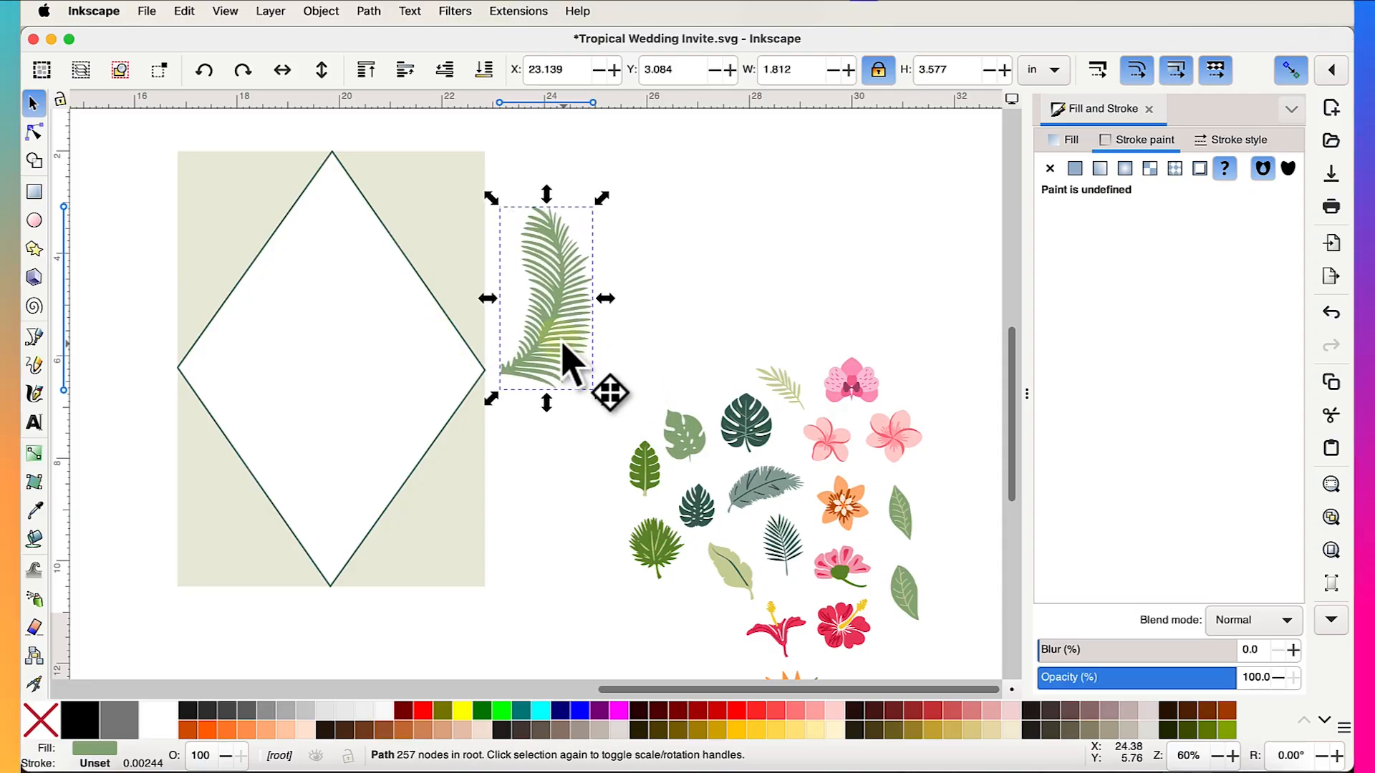
left_click_drag(562, 344, 510, 309)
left_click_drag(555, 363, 526, 345)
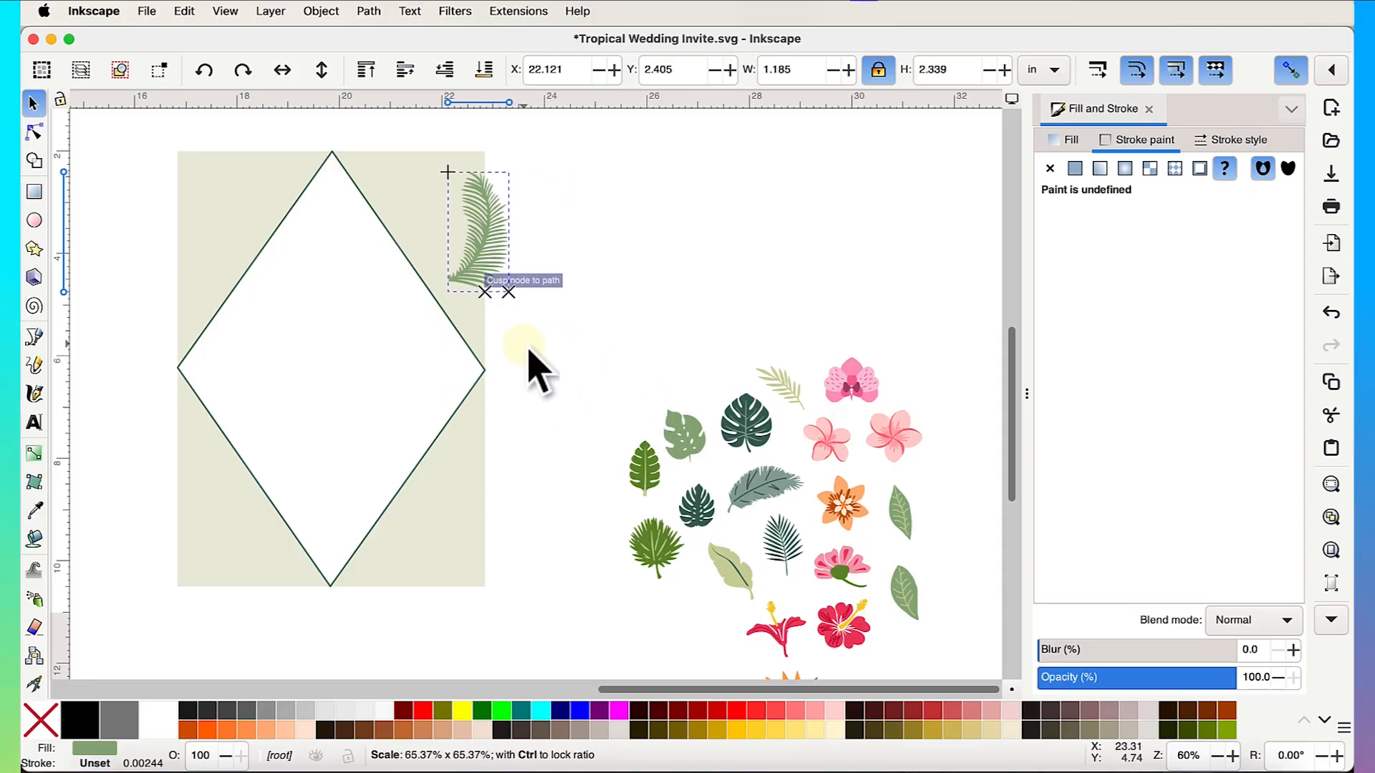
scroll(483, 262, "up", 2)
scroll(483, 262, "left", 3)
scroll(483, 262, "up", 2)
left_click_drag(636, 295, 530, 263)
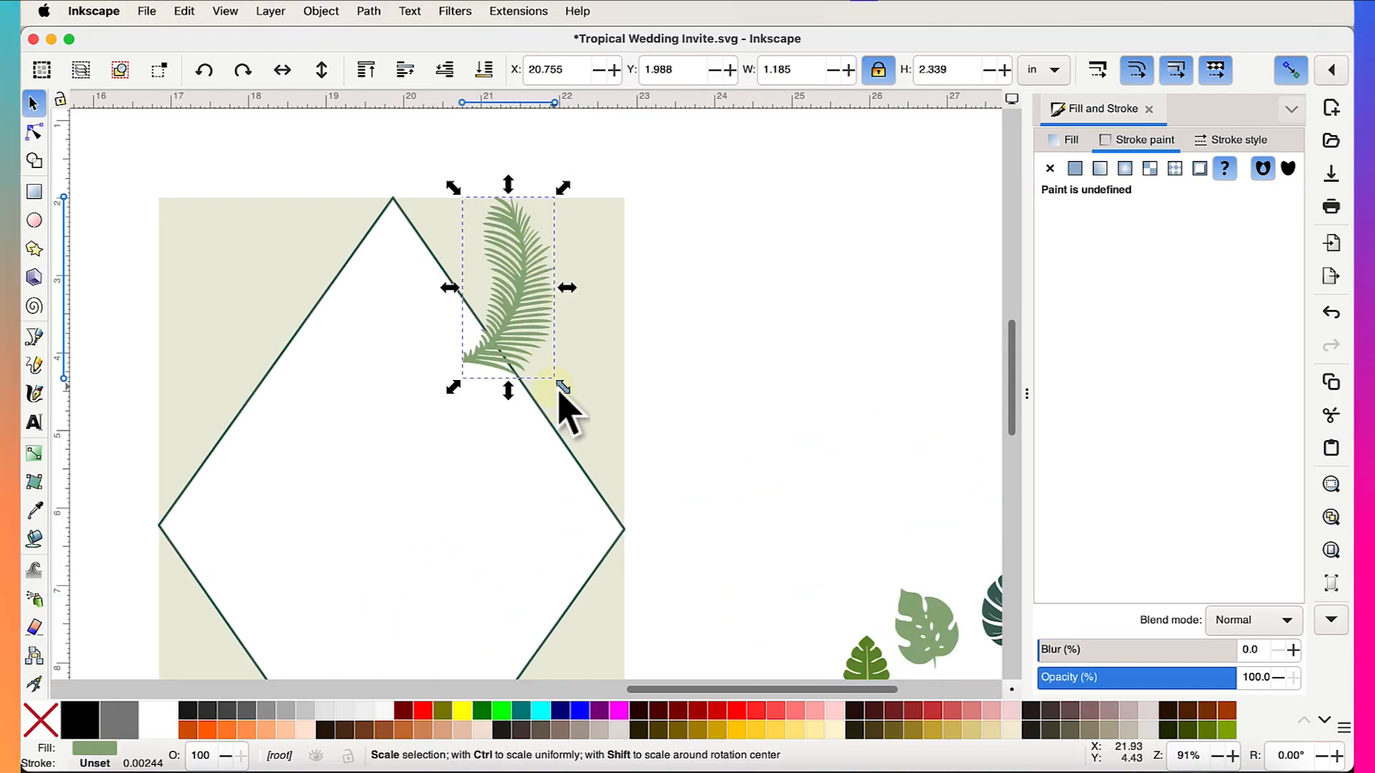
left_click_drag(559, 391, 575, 423)
left_click_drag(507, 294, 502, 252)
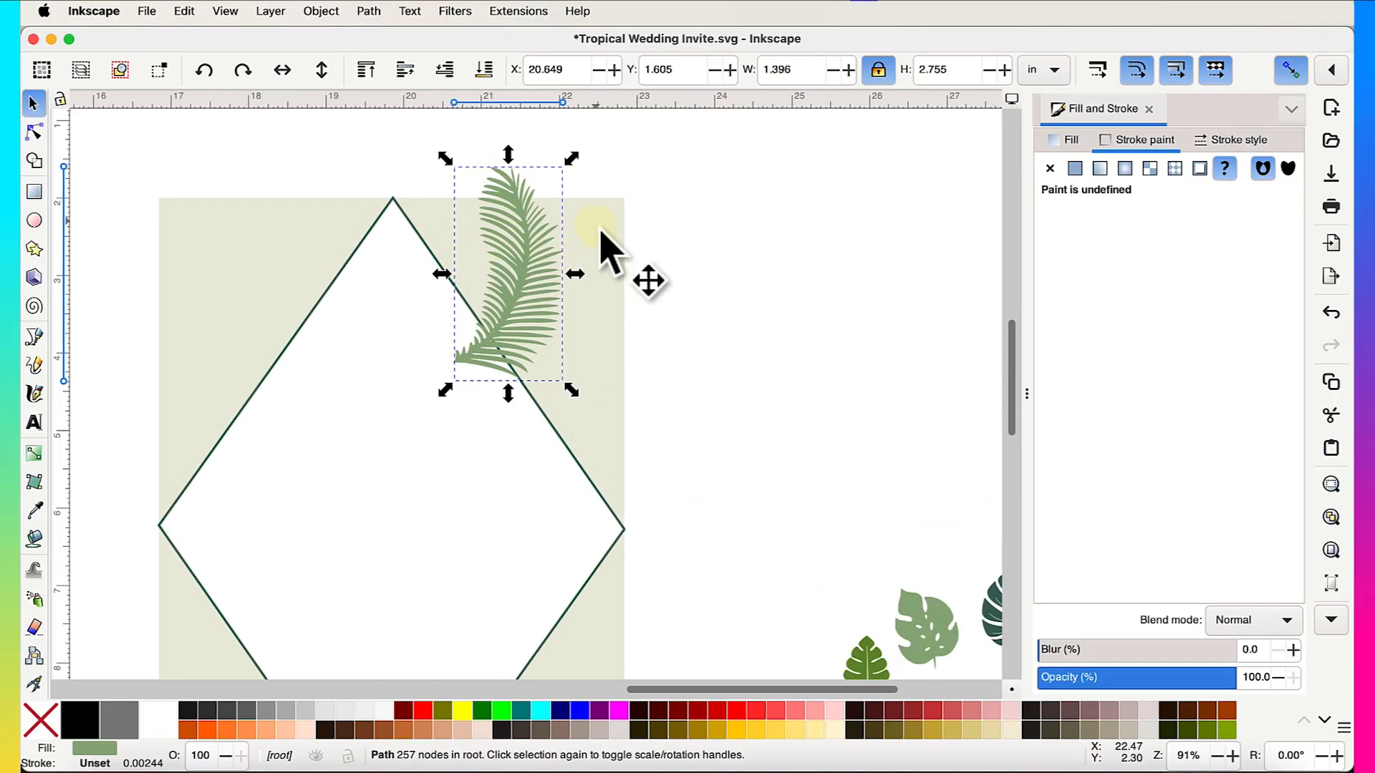
- Place the light monstera on the card below the palm leaf, slightly shrunk
left_click(601, 234)
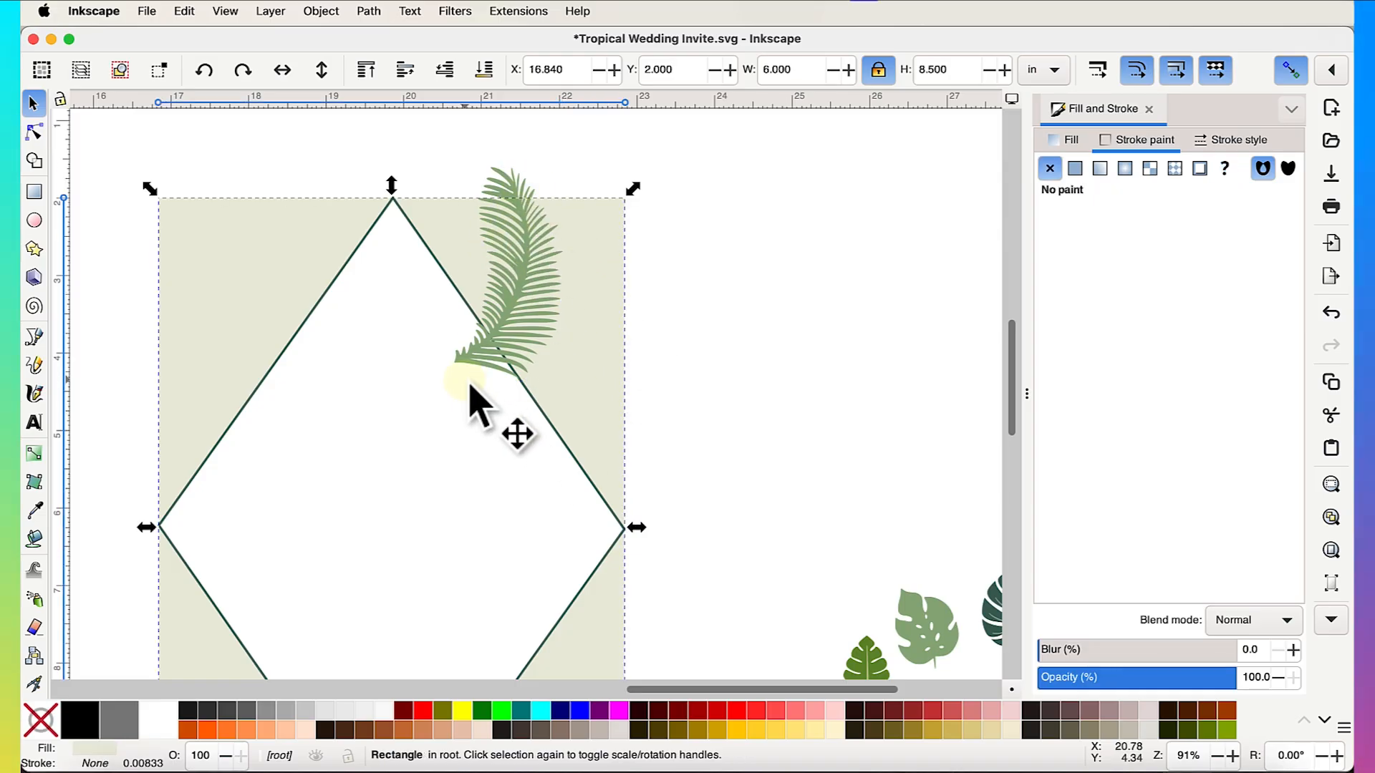
left_click(711, 316)
scroll(709, 315, "down", 2)
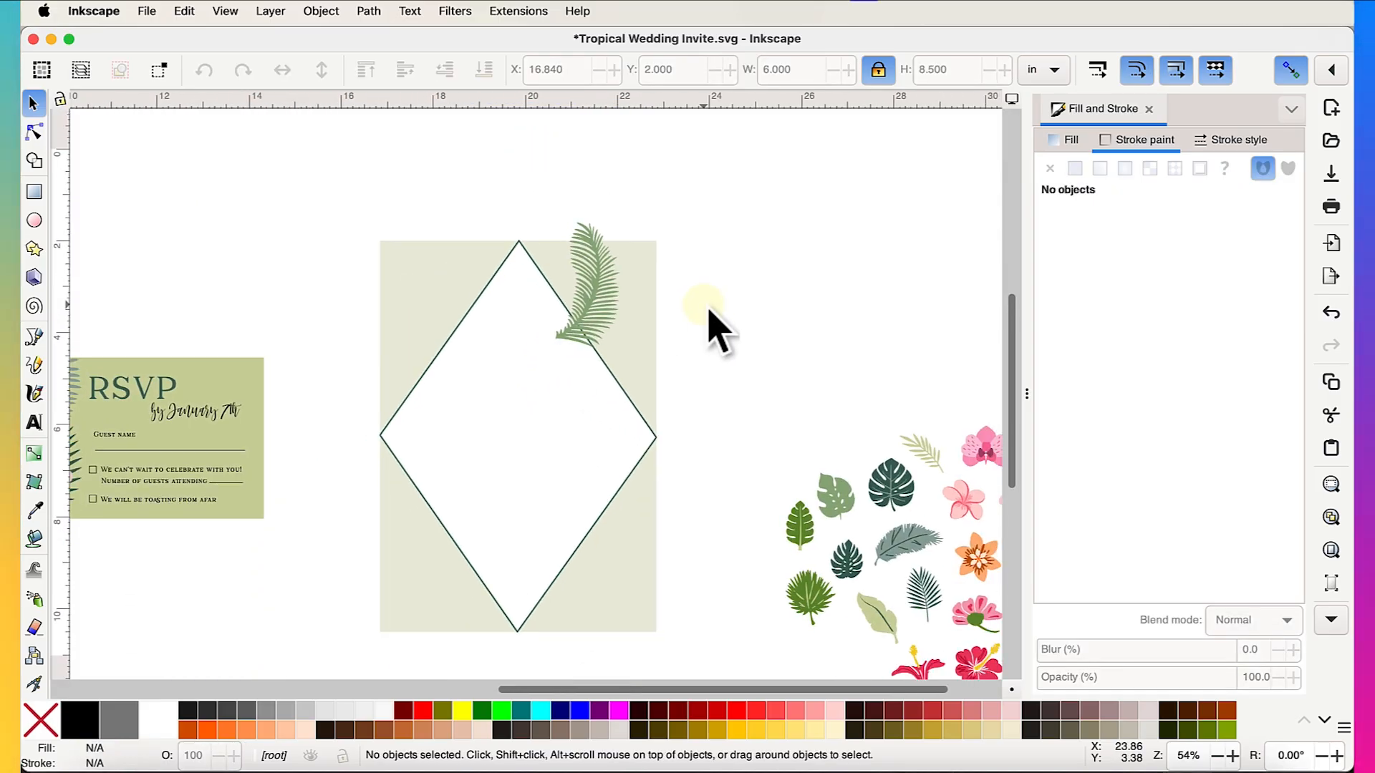
left_click_drag(901, 501, 896, 497)
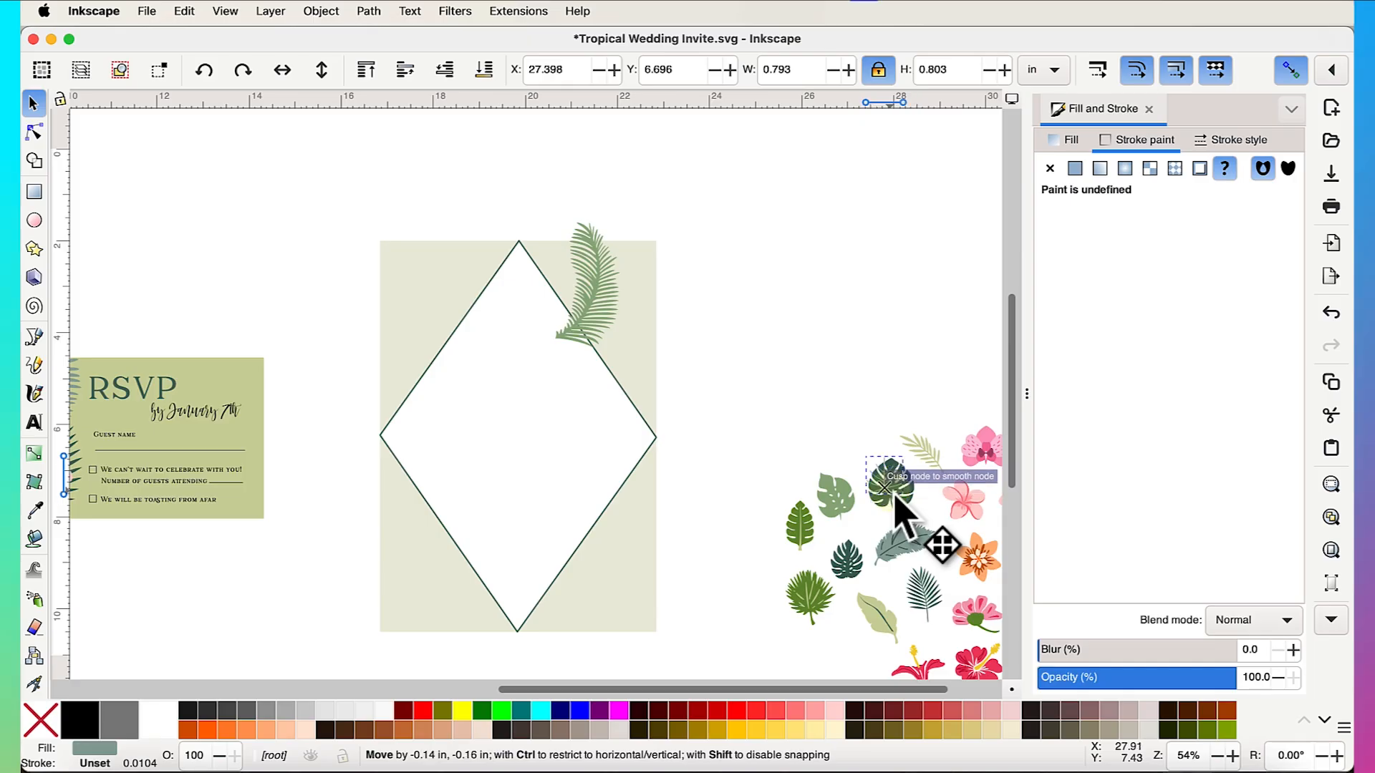
scroll(906, 526, "down", 2)
scroll(906, 526, "right", 2)
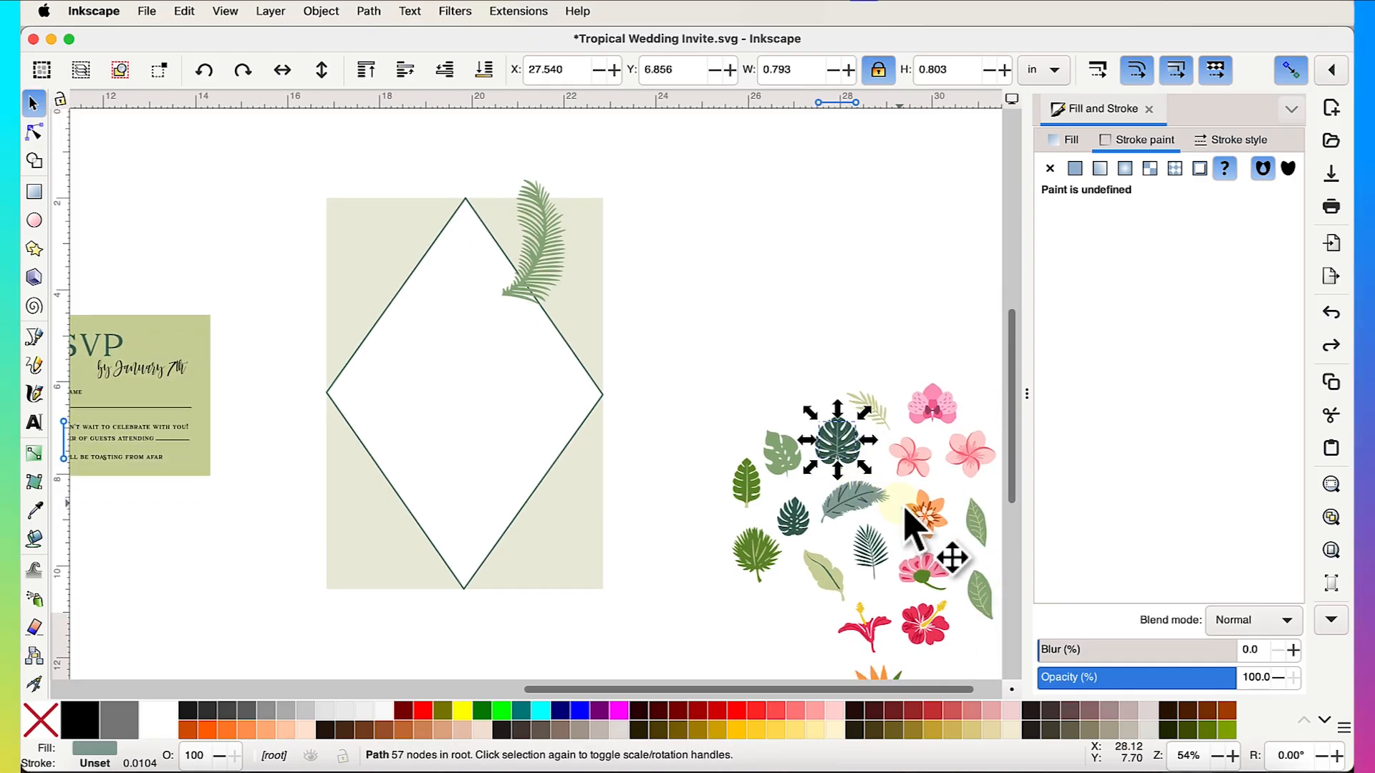
left_click_drag(797, 474, 623, 359)
left_click(648, 329)
left_click(655, 314)
left_click_drag(584, 315, 606, 334)
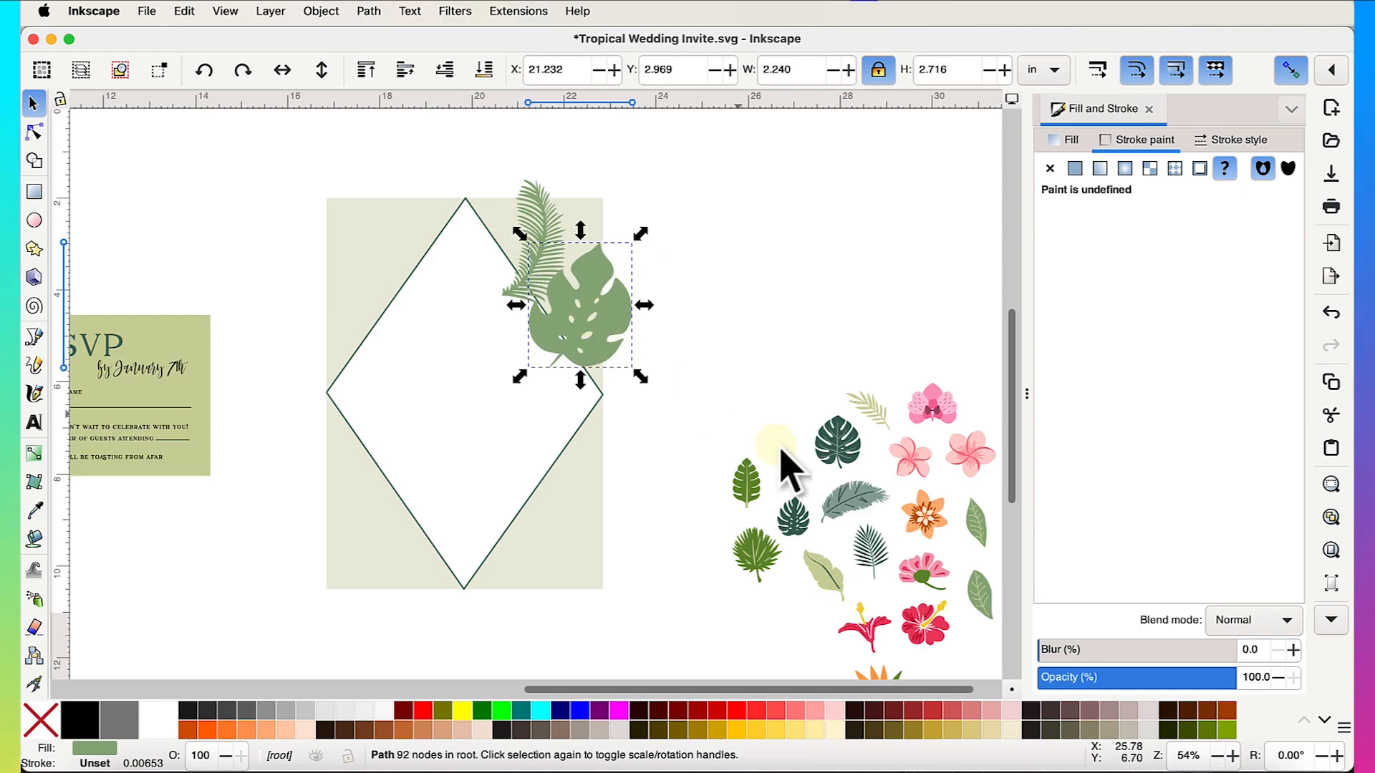
scroll(782, 499, "up", 3)
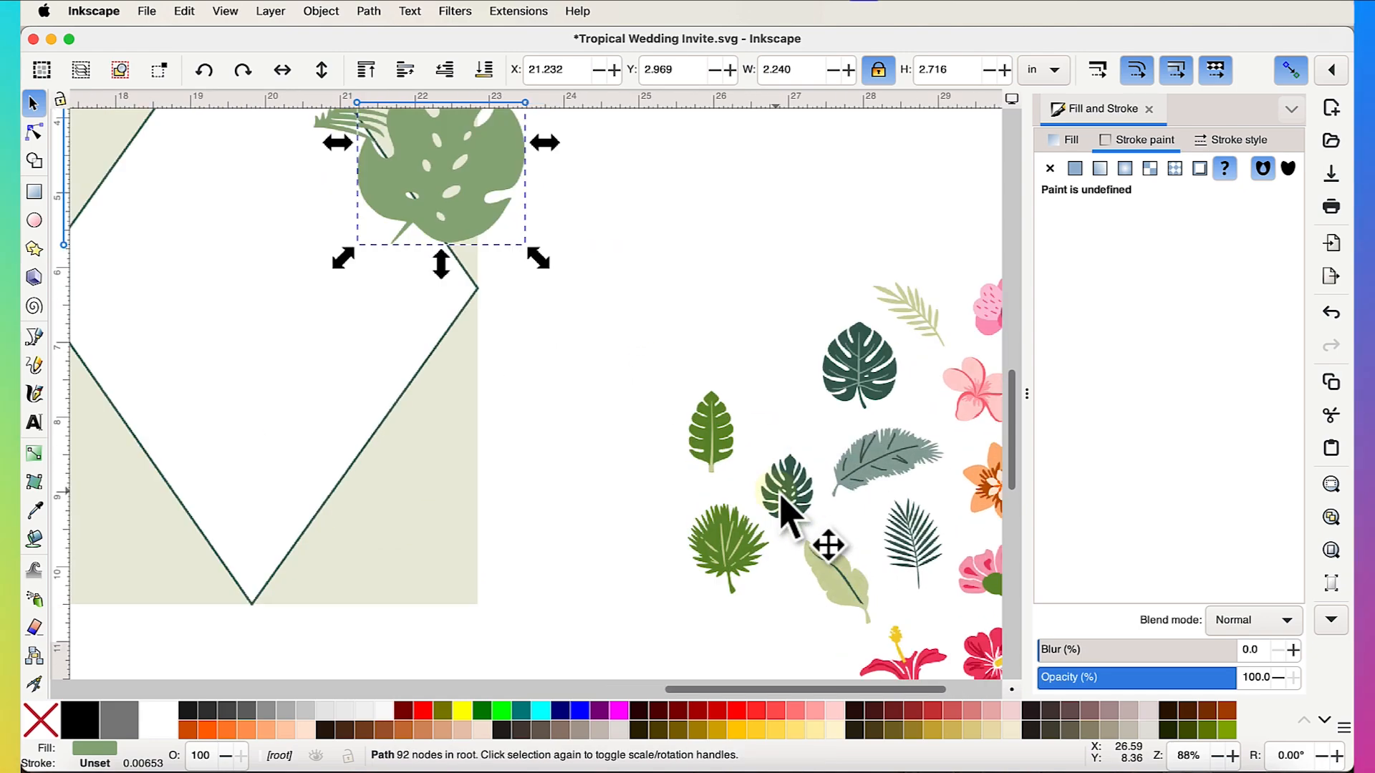
- Enlarge and tilt the small dark monstera onto the diamond's top-left corner
left_click_drag(819, 527, 420, 375)
scroll(421, 374, "down", 4)
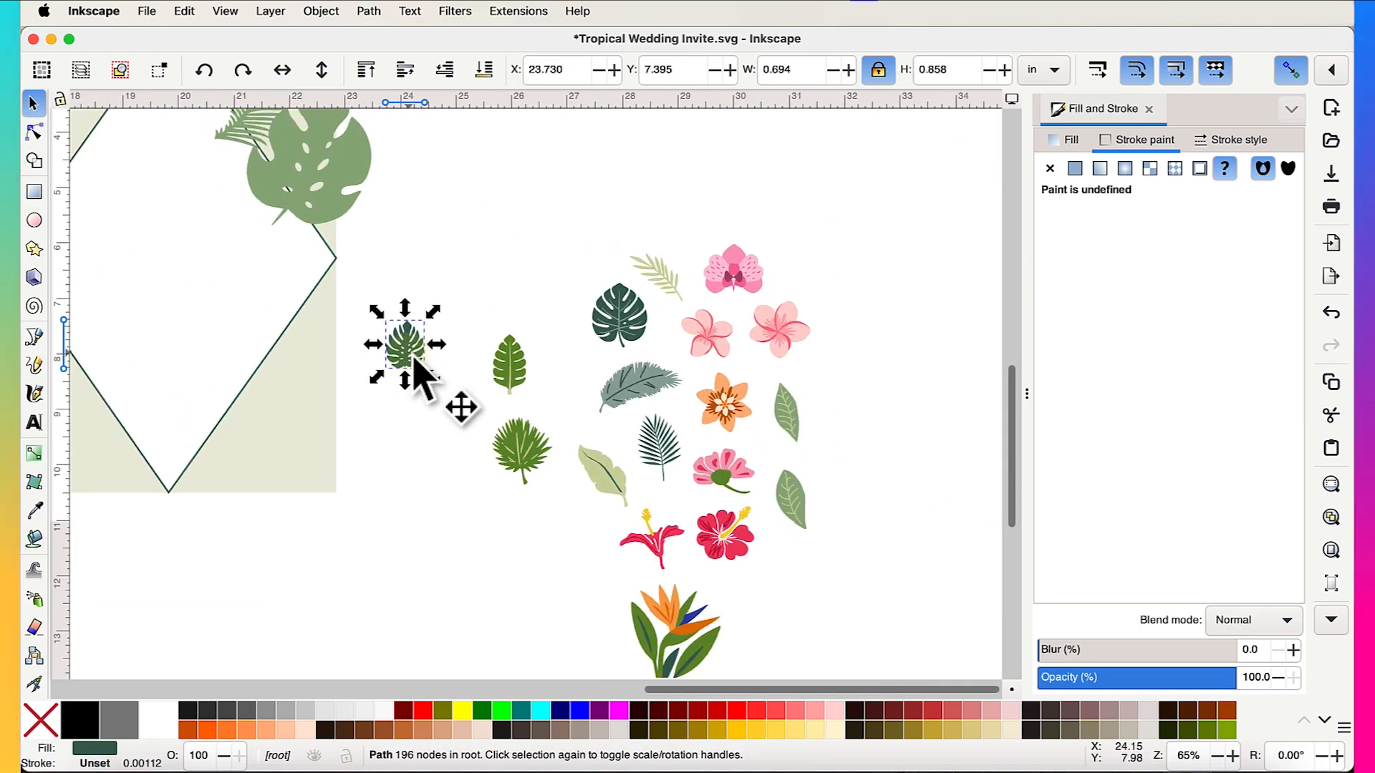
left_click_drag(518, 428, 327, 295)
scroll(326, 295, "up", 3)
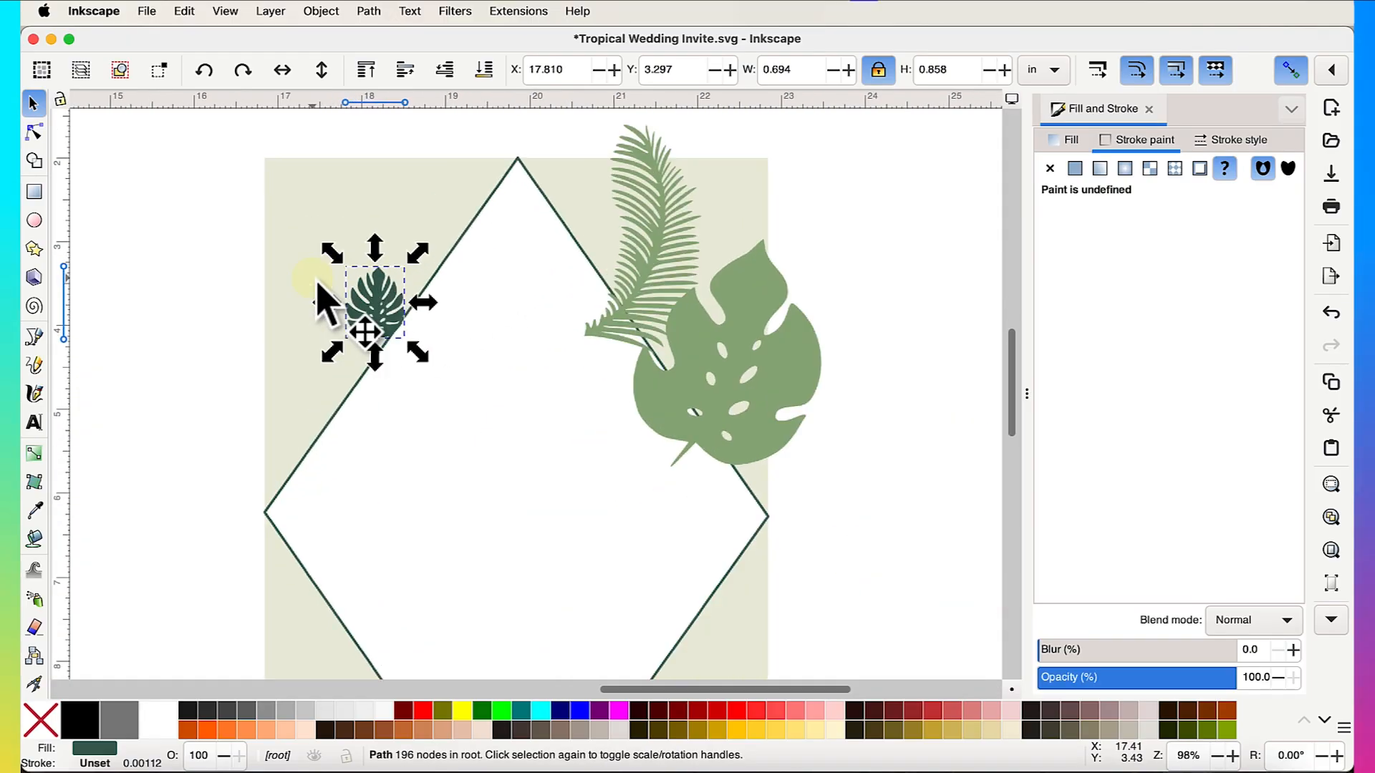
left_click_drag(424, 356, 394, 313)
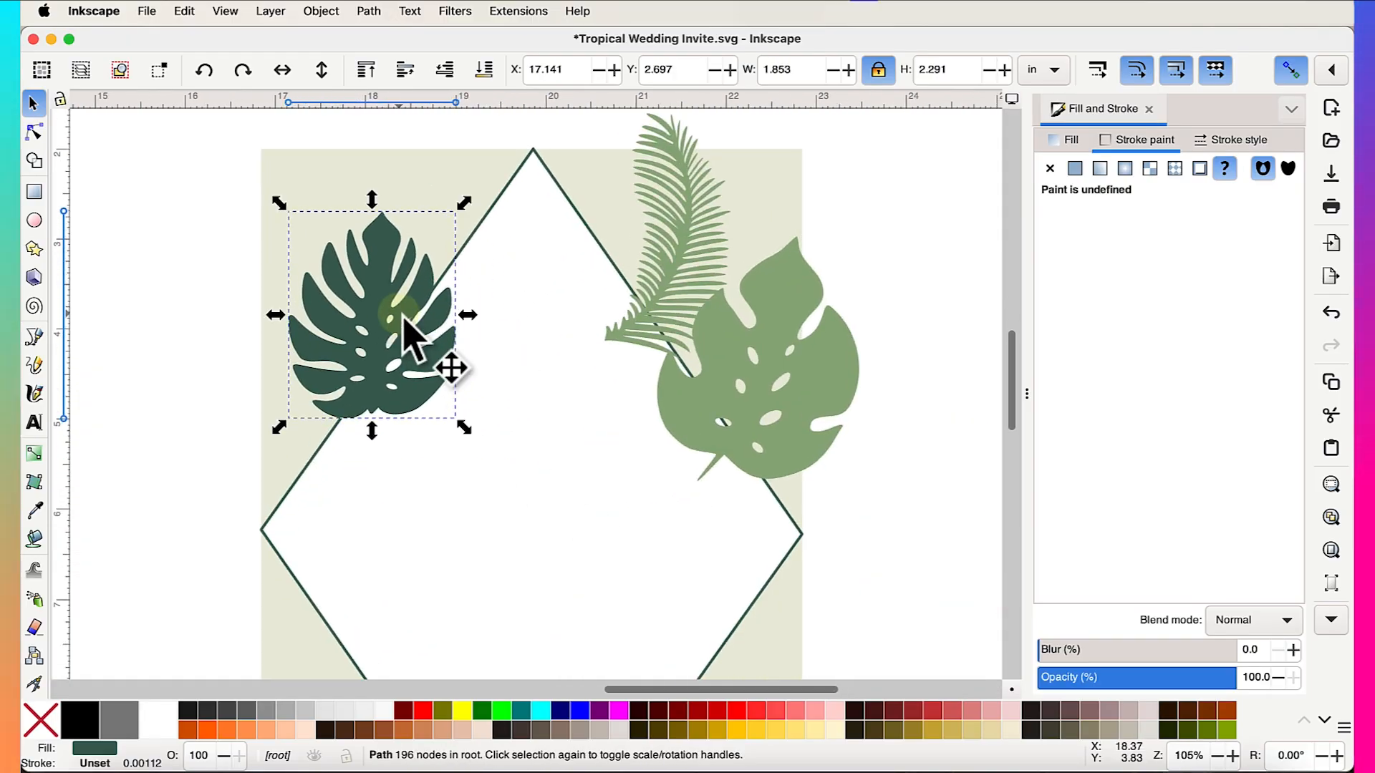
left_click(404, 345)
left_click_drag(466, 438, 382, 285)
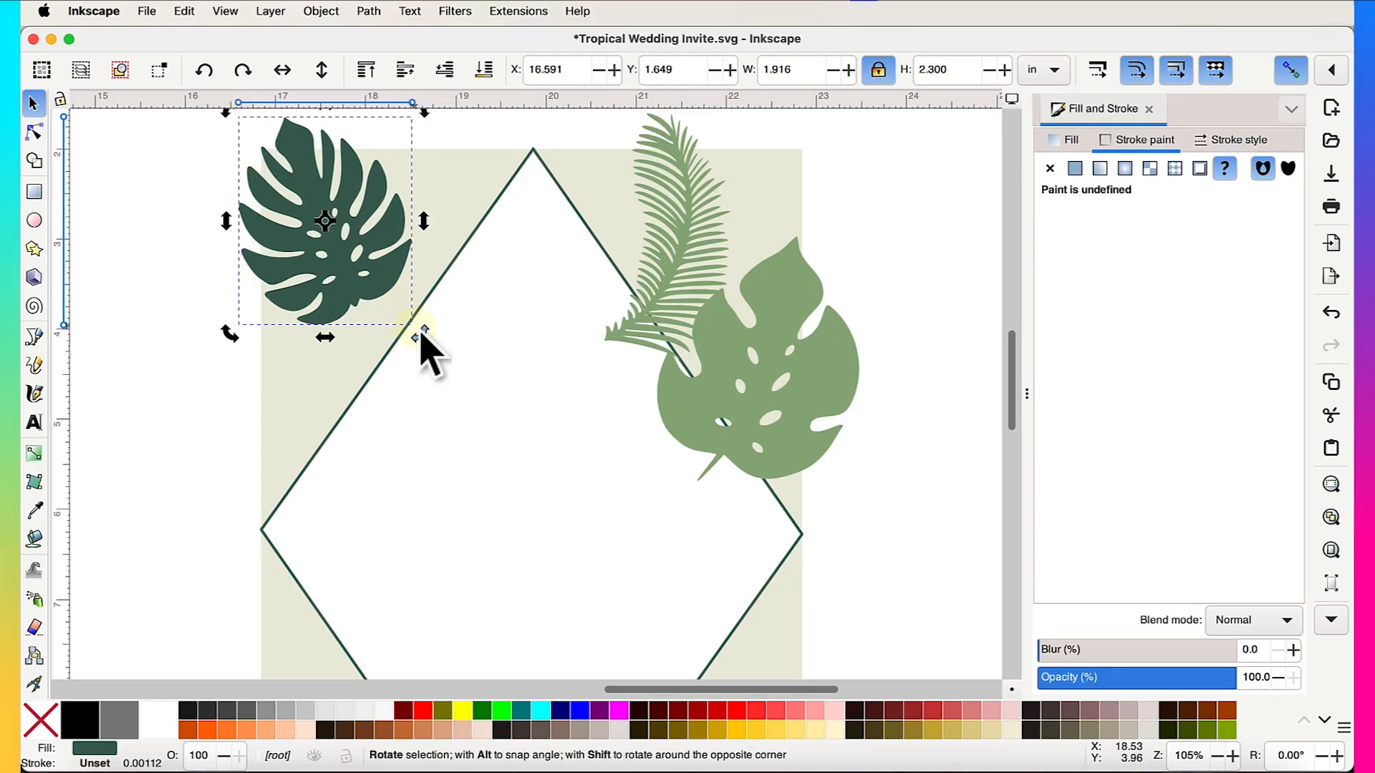
left_click(381, 289)
- Lay an enlarged pale palm frond over the dark monstera, raised to top and rotated about 62°
scroll(636, 315, "down", 5)
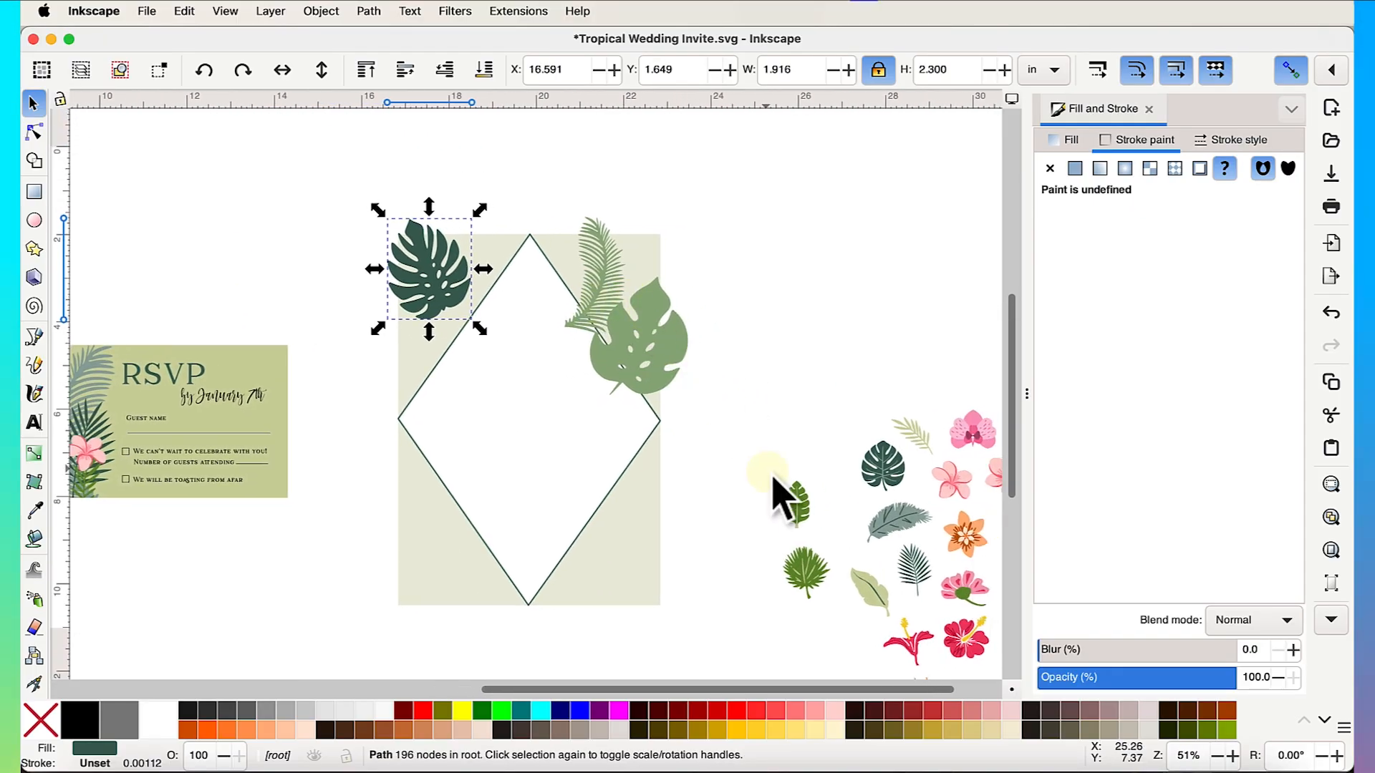
left_click_drag(914, 434, 594, 430)
scroll(460, 323, "up", 3)
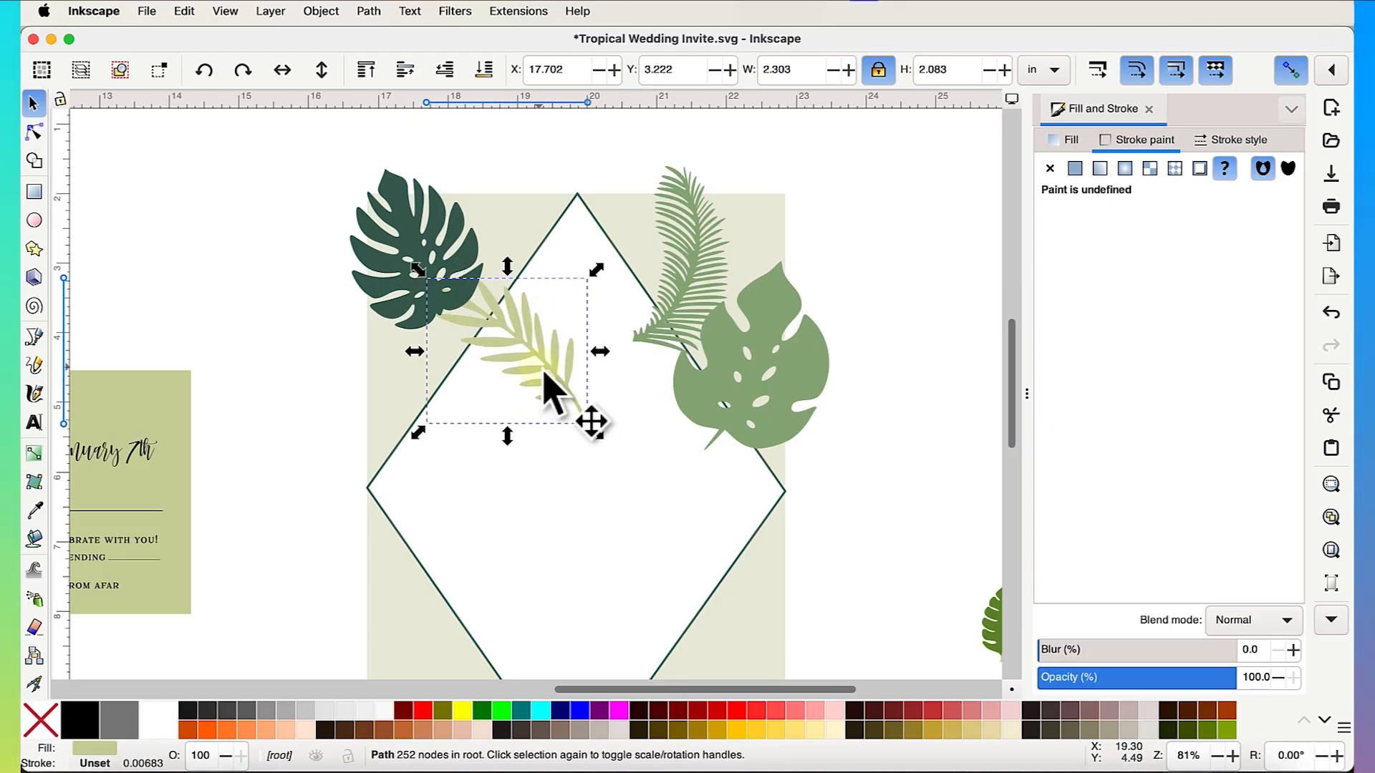
left_click_drag(546, 374, 530, 323)
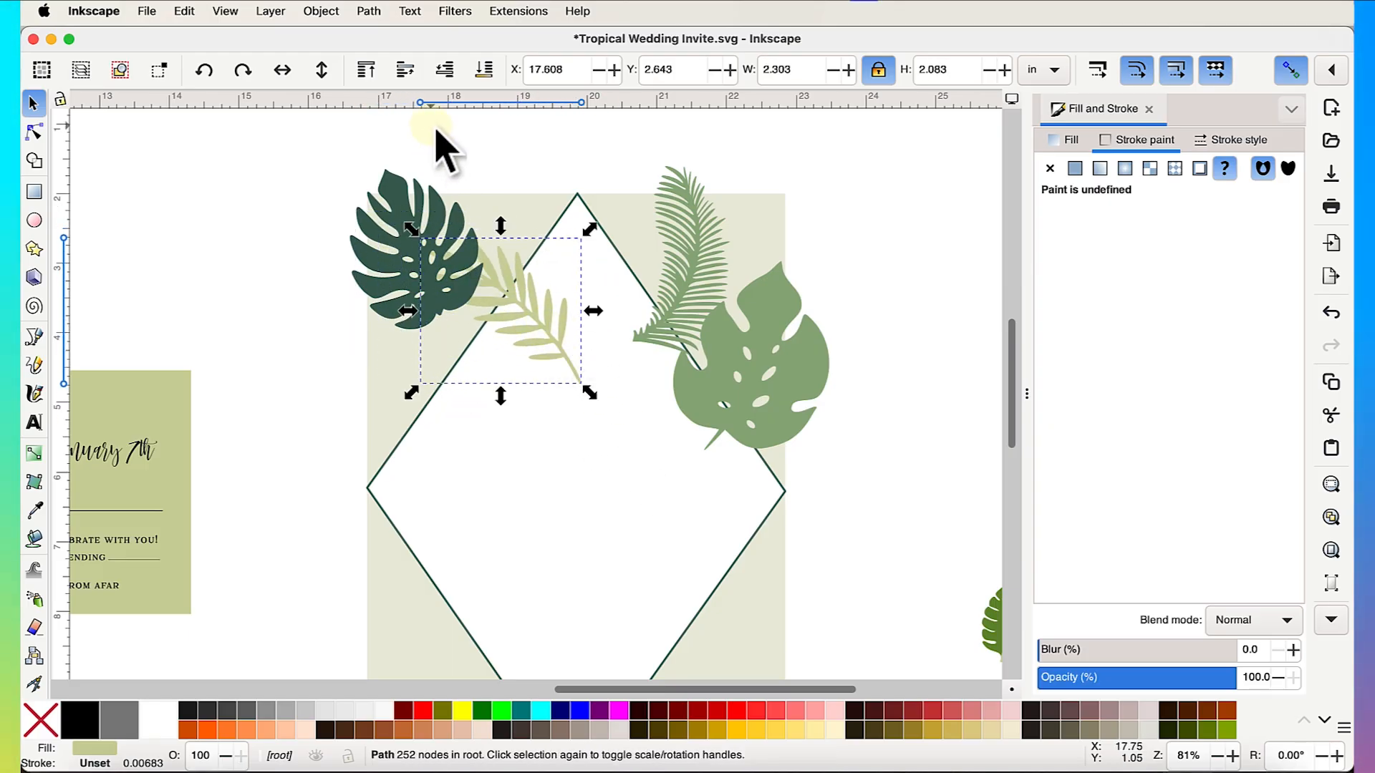
left_click(371, 79)
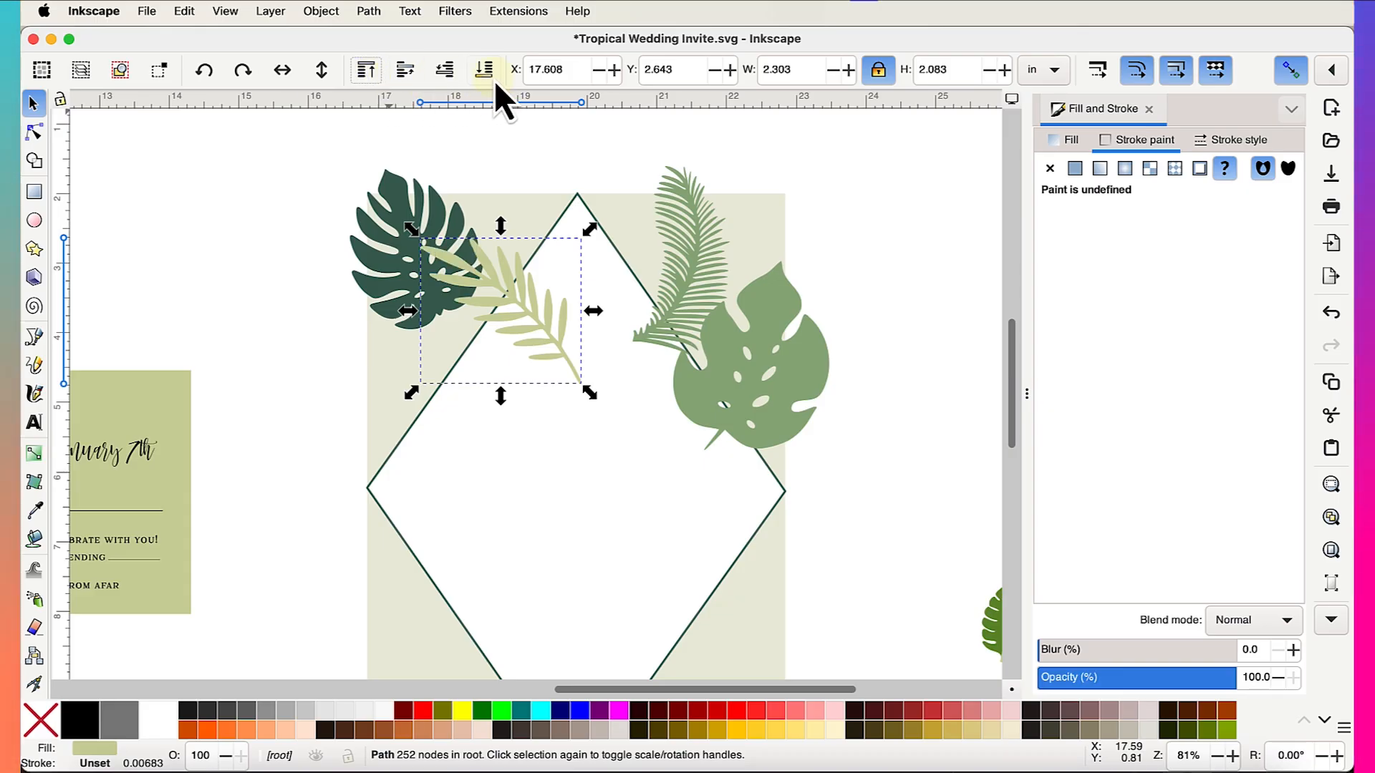
left_click(537, 298)
left_click_drag(589, 231, 497, 301)
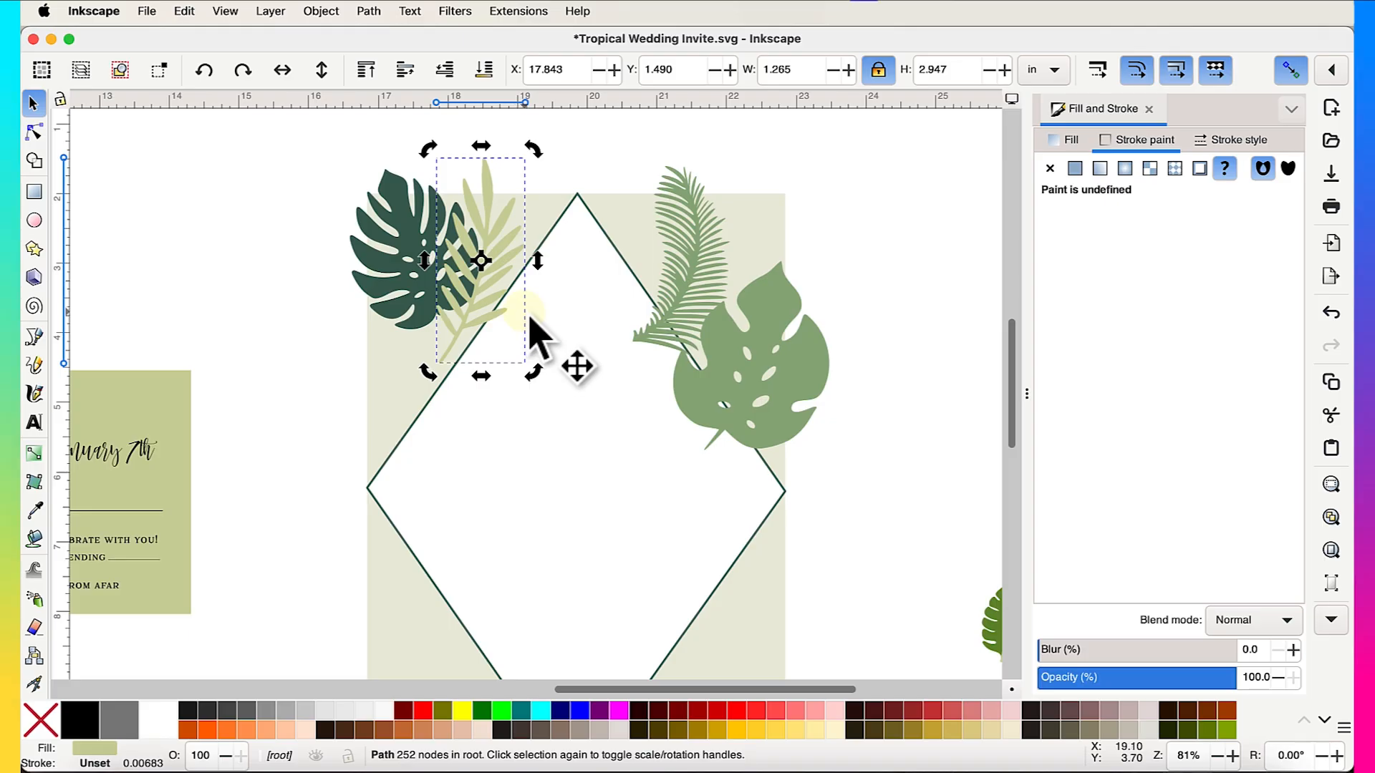
- Drop a copy of the light monstera at the diamond's bottom
scroll(538, 337, "down", 3)
left_click(640, 350)
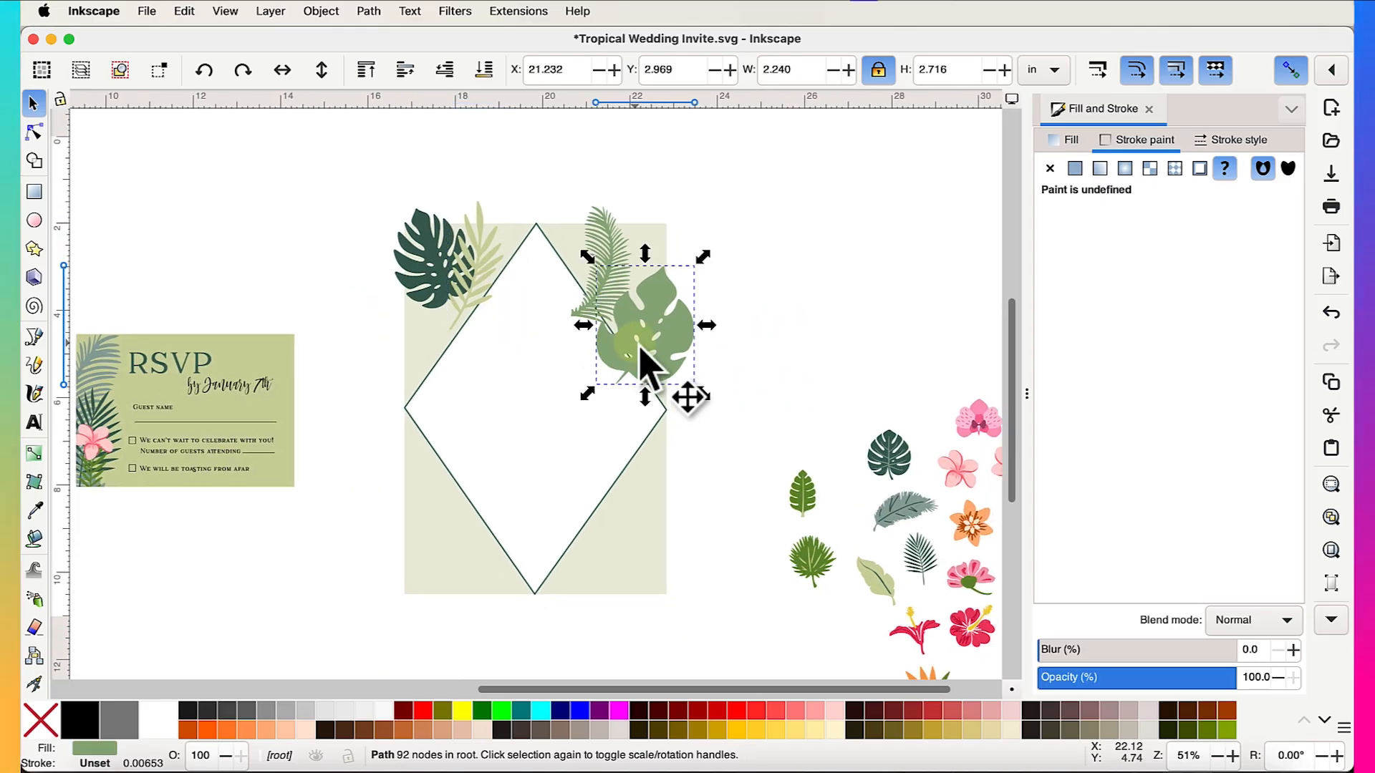
left_click_drag(663, 351, 496, 562)
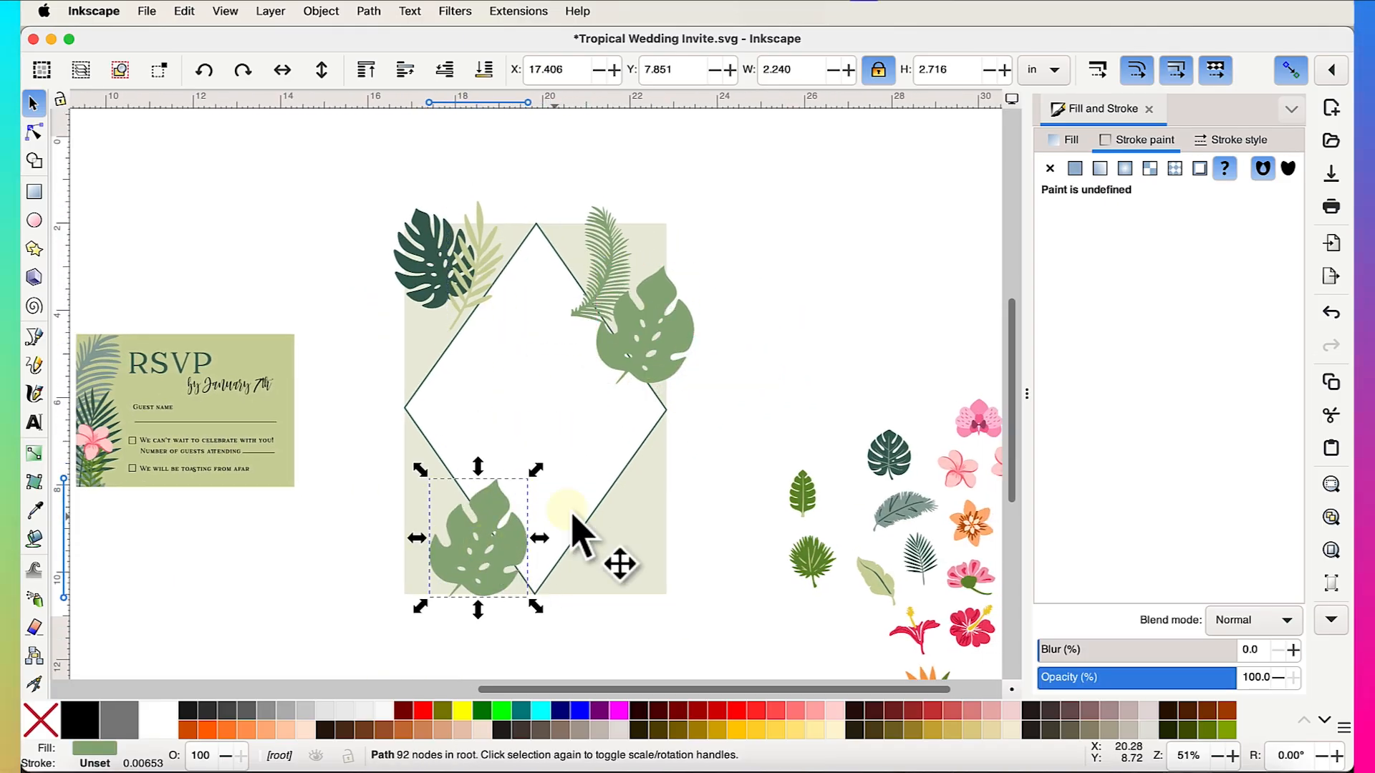
left_click(432, 289)
- Duplicate the dark leaf group, move the copy to the diamond's bottom-right, and rotate it
right_click(451, 330)
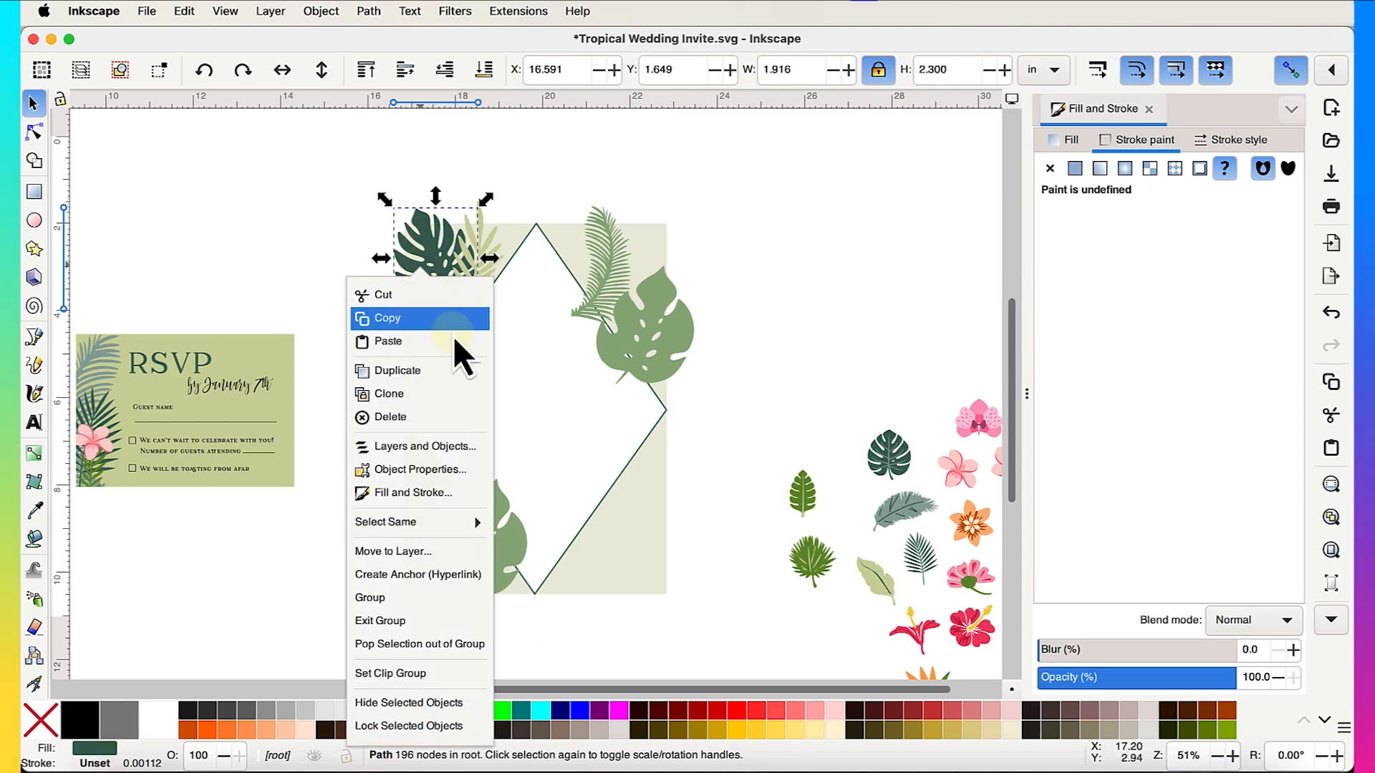
left_click(398, 371)
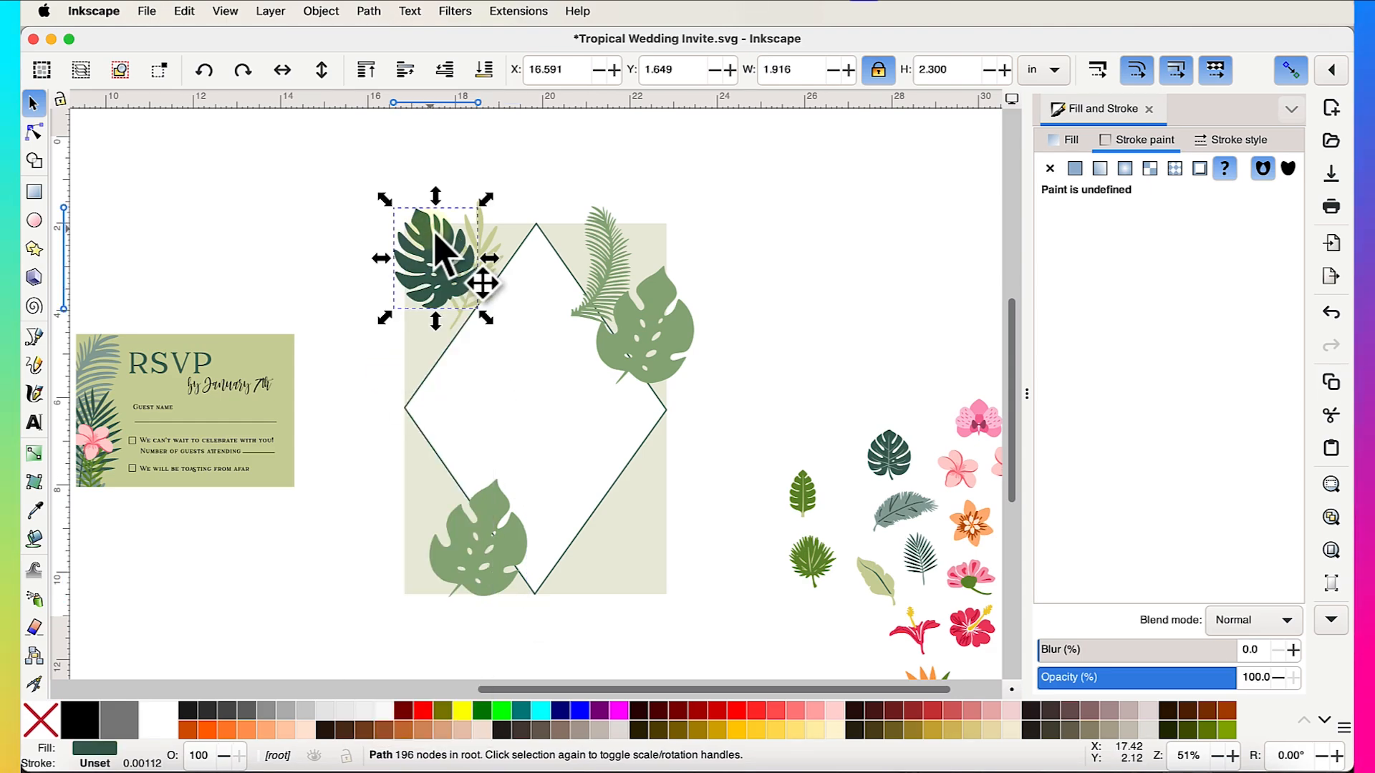
left_click_drag(469, 268, 667, 540)
left_click(669, 537)
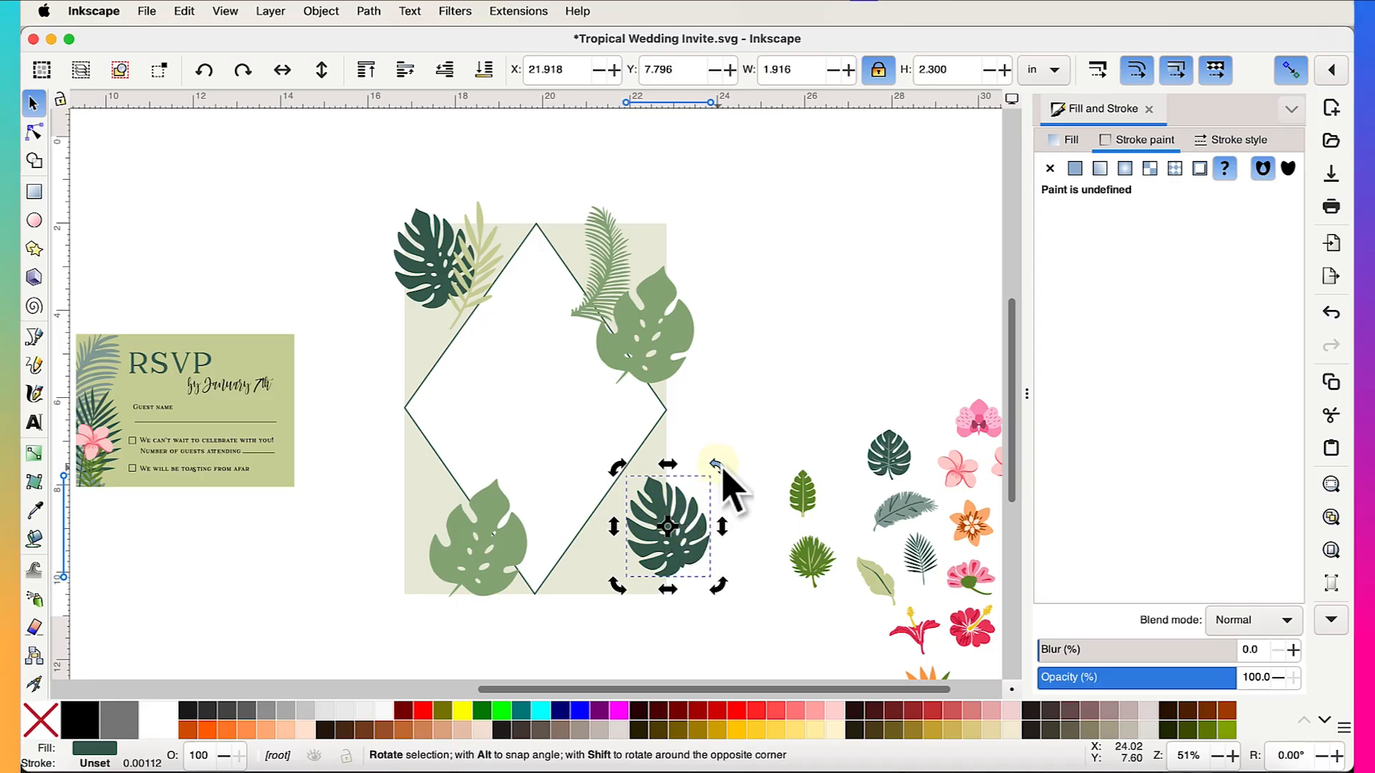
left_click_drag(719, 465, 750, 513)
- Turn the bottom-left light monstera upside down, shift it left, and nudge the top-left monstera
left_click_drag(602, 470, 411, 616)
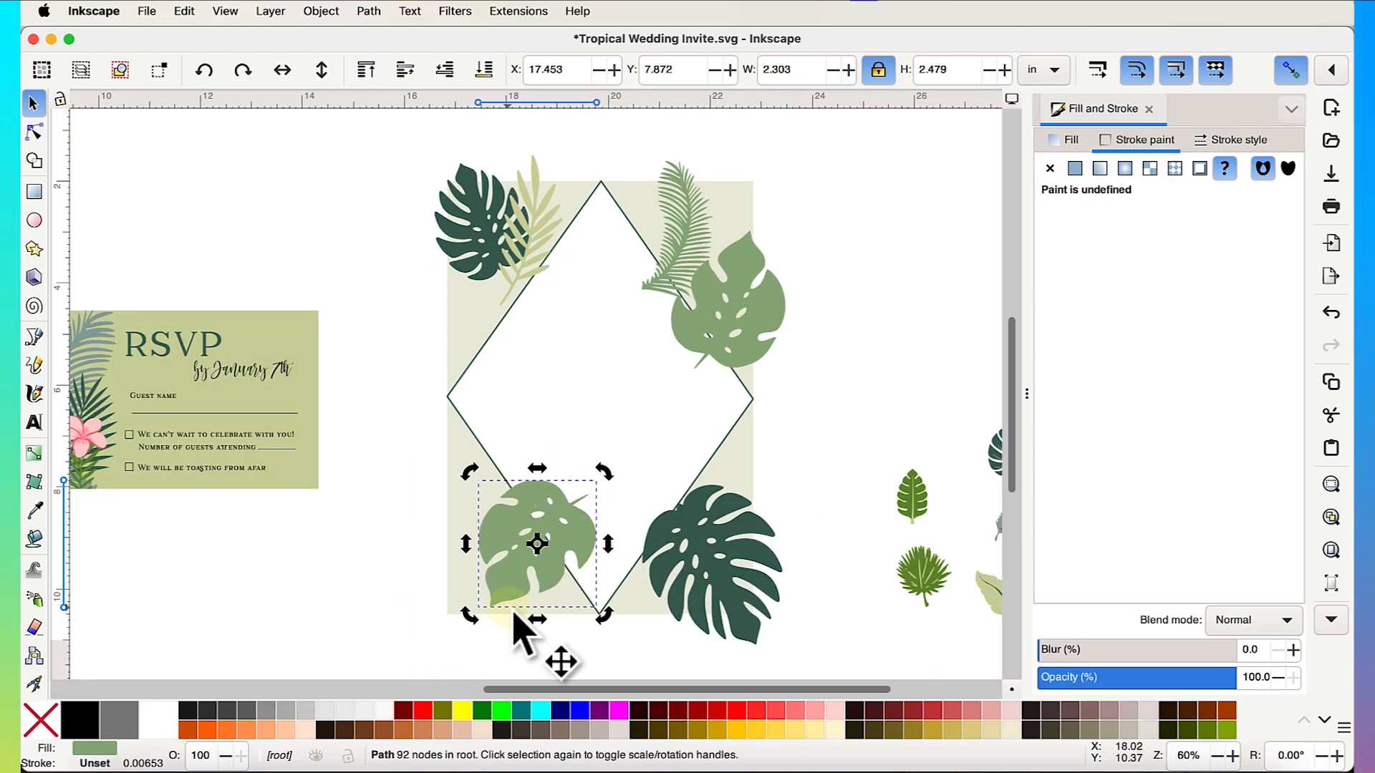
left_click_drag(528, 566, 487, 574)
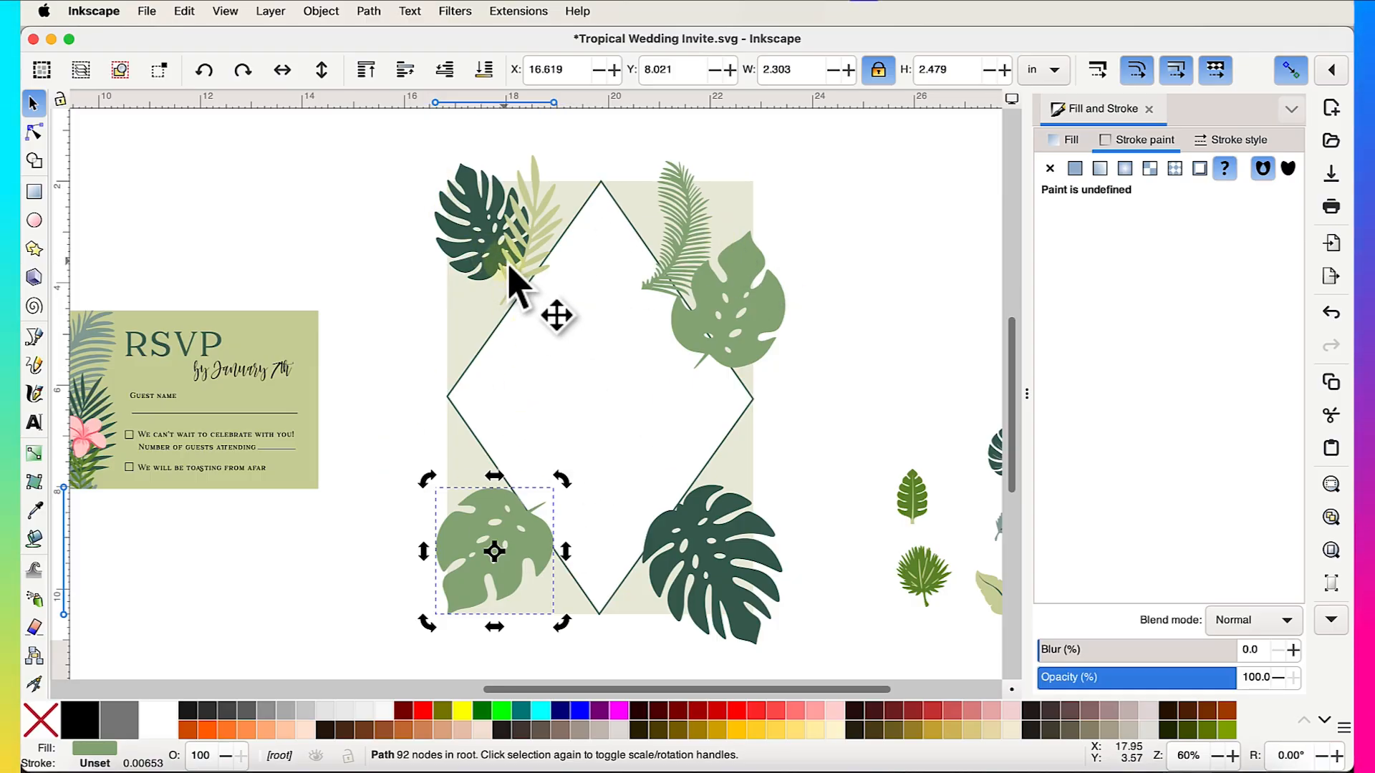
left_click_drag(484, 239, 479, 245)
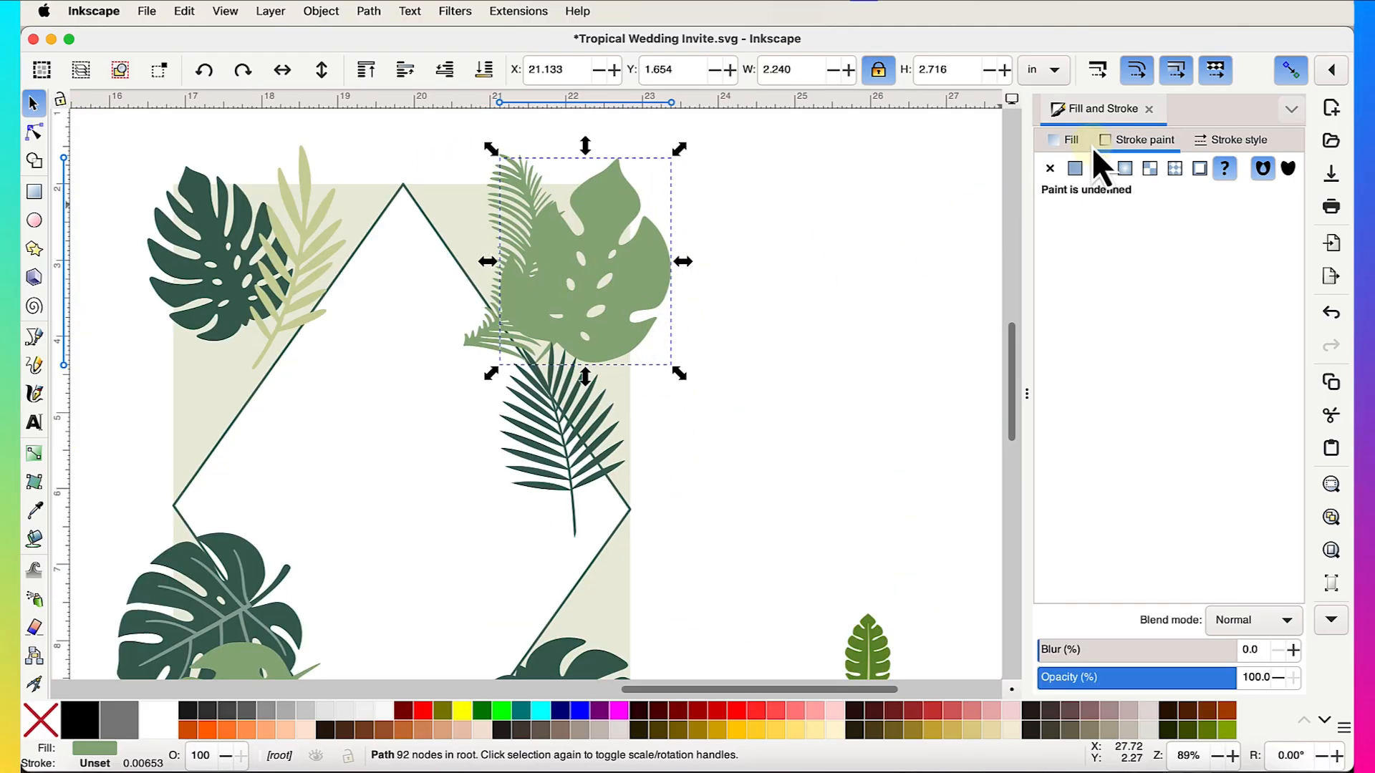
- Make the monstera's fill green duller, toward grey
left_click(1071, 143)
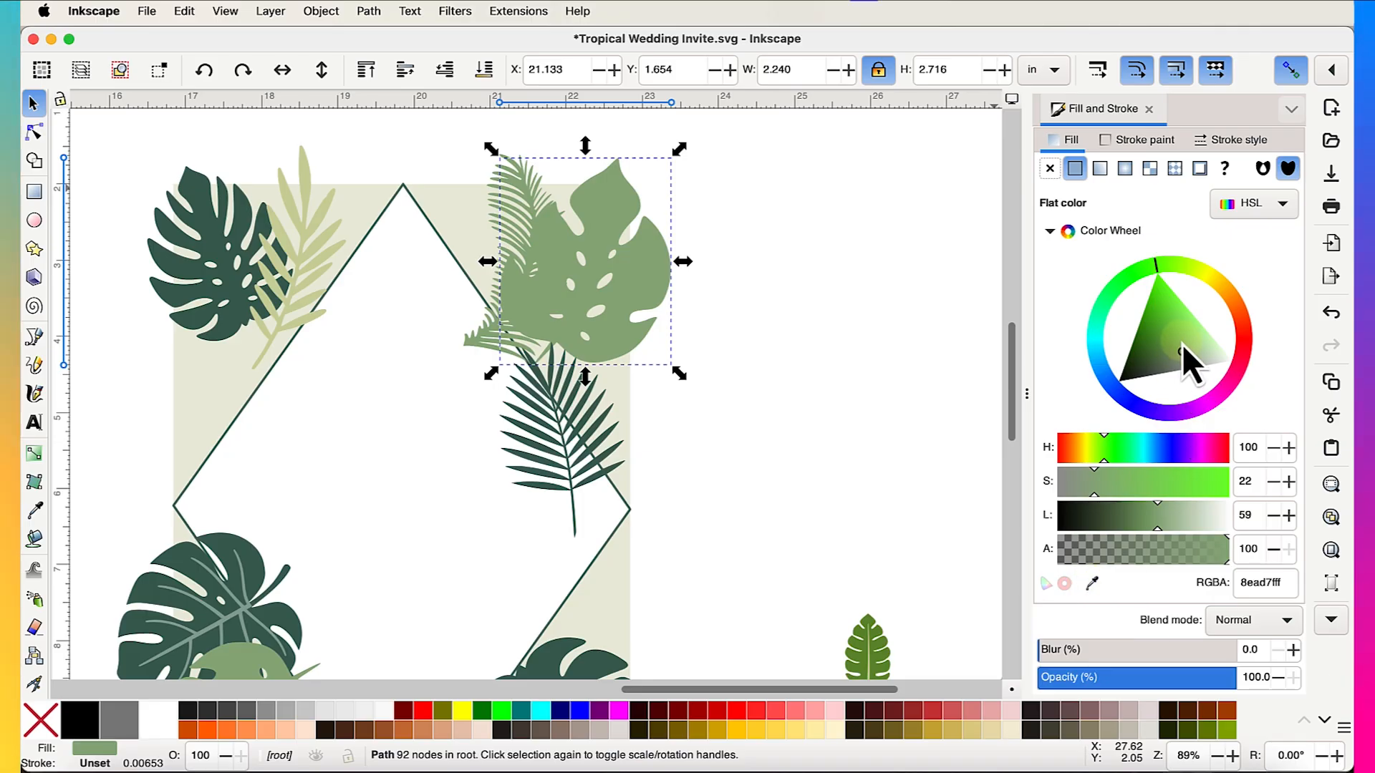
left_click_drag(1181, 345, 1182, 368)
scroll(644, 286, "down", 2)
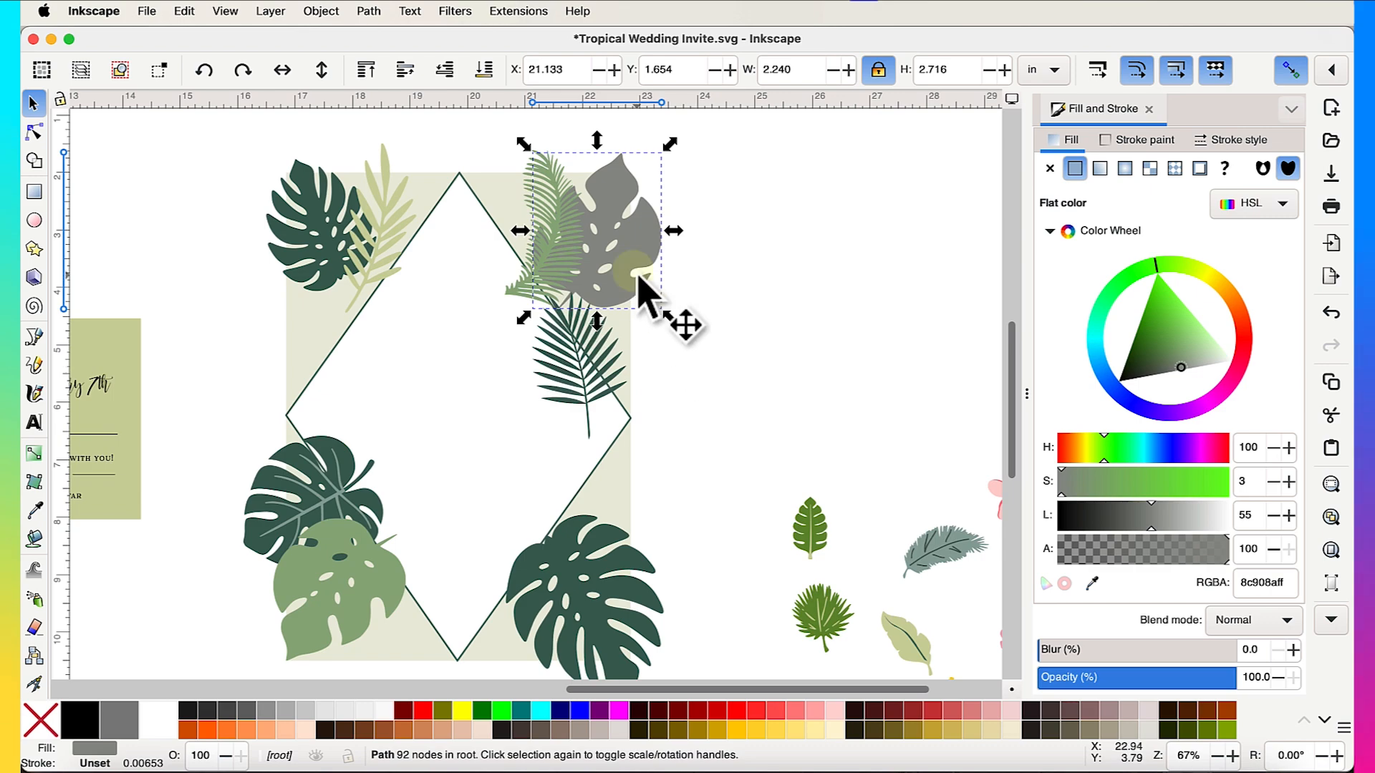
- Move the small palm leaf up under the monstera and tilt it to a shorter, wider angle
left_click(614, 392)
left_click(590, 397)
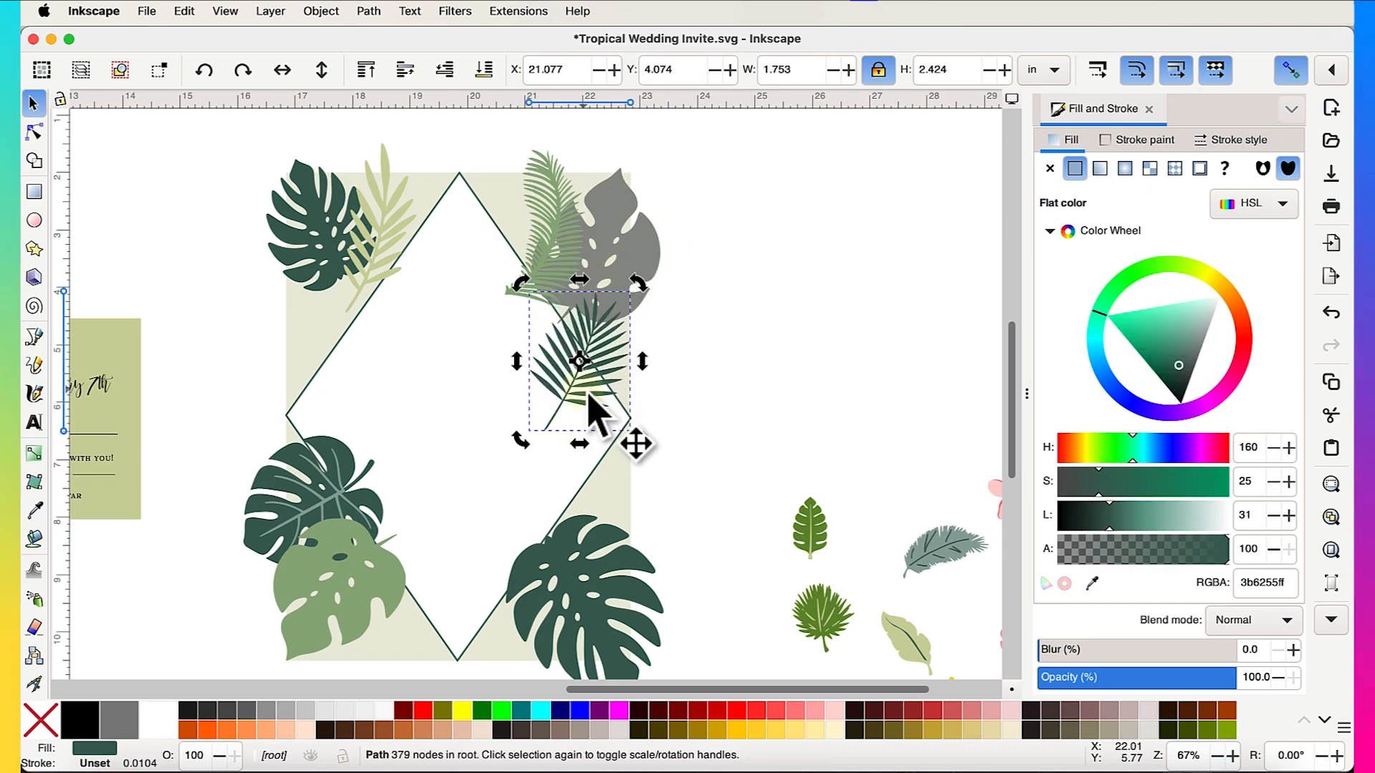
left_click_drag(591, 397, 627, 345)
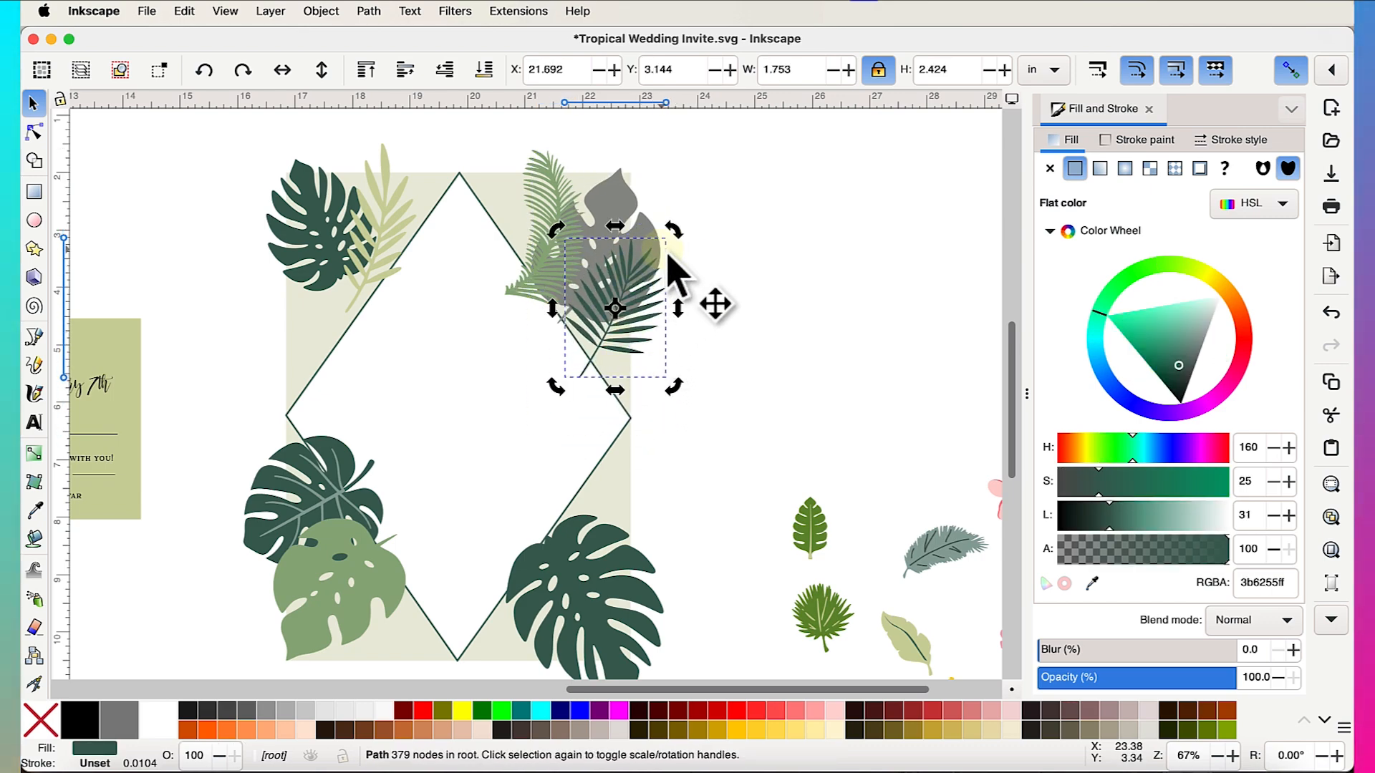
left_click_drag(674, 236, 642, 320)
scroll(757, 380, "down", 2)
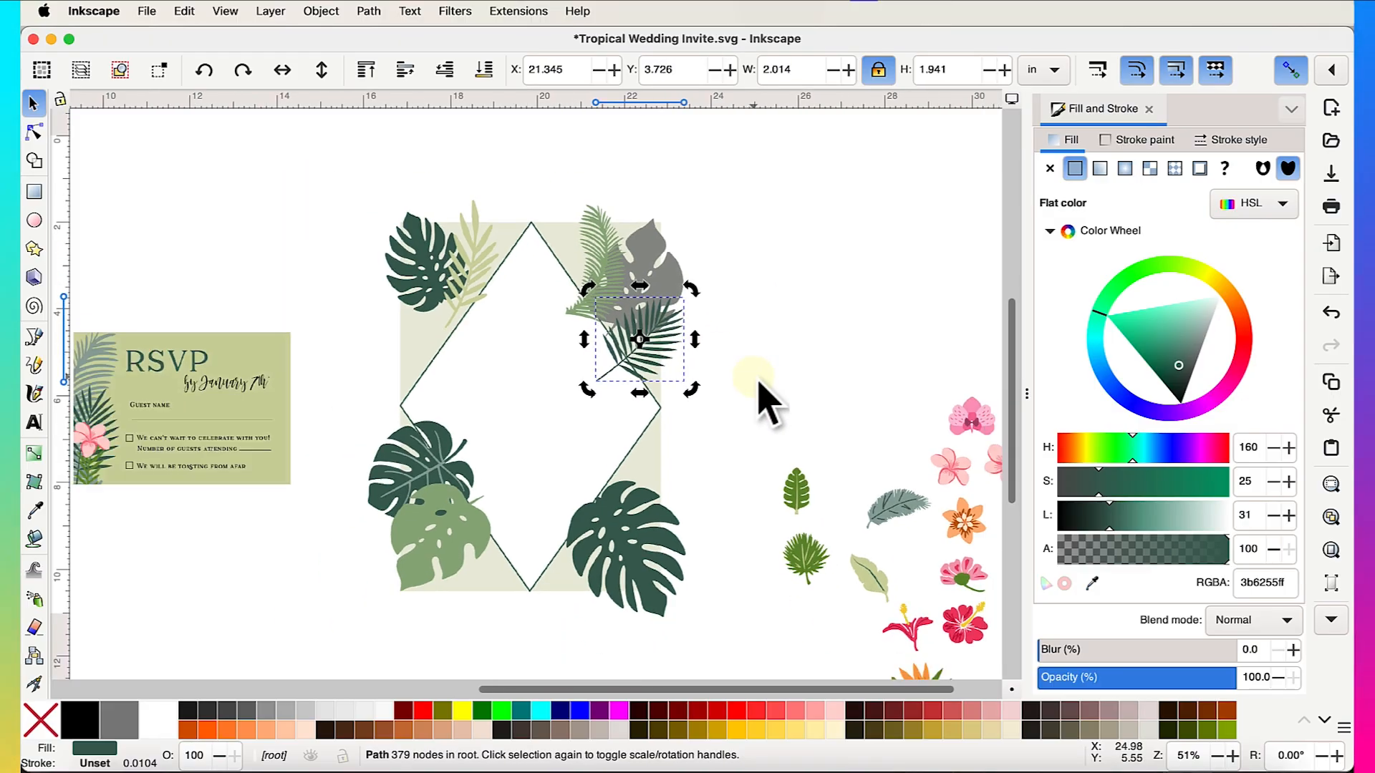
scroll(758, 380, "left", 1)
scroll(757, 380, "up", 2)
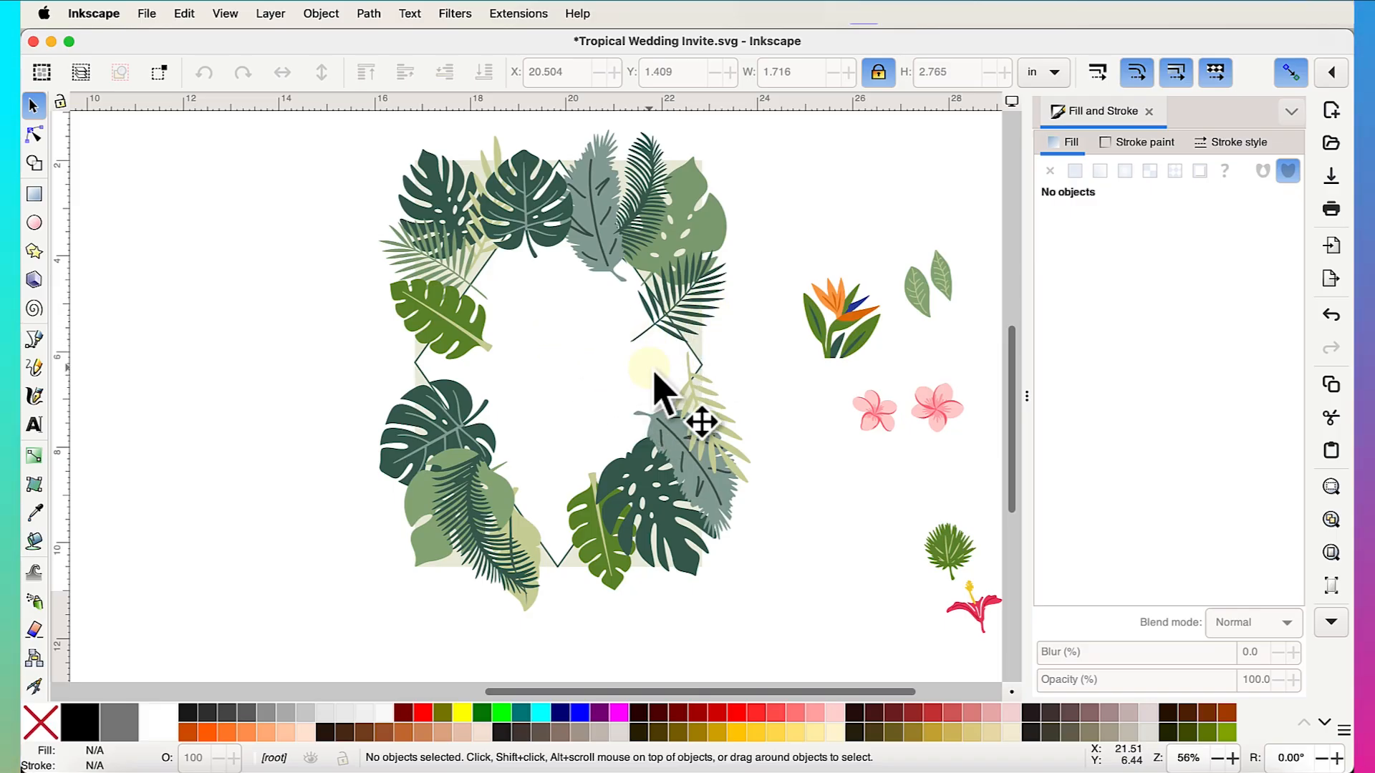
- Raise the white diamond to the top of the stacking order, then deselect it
left_click(565, 368)
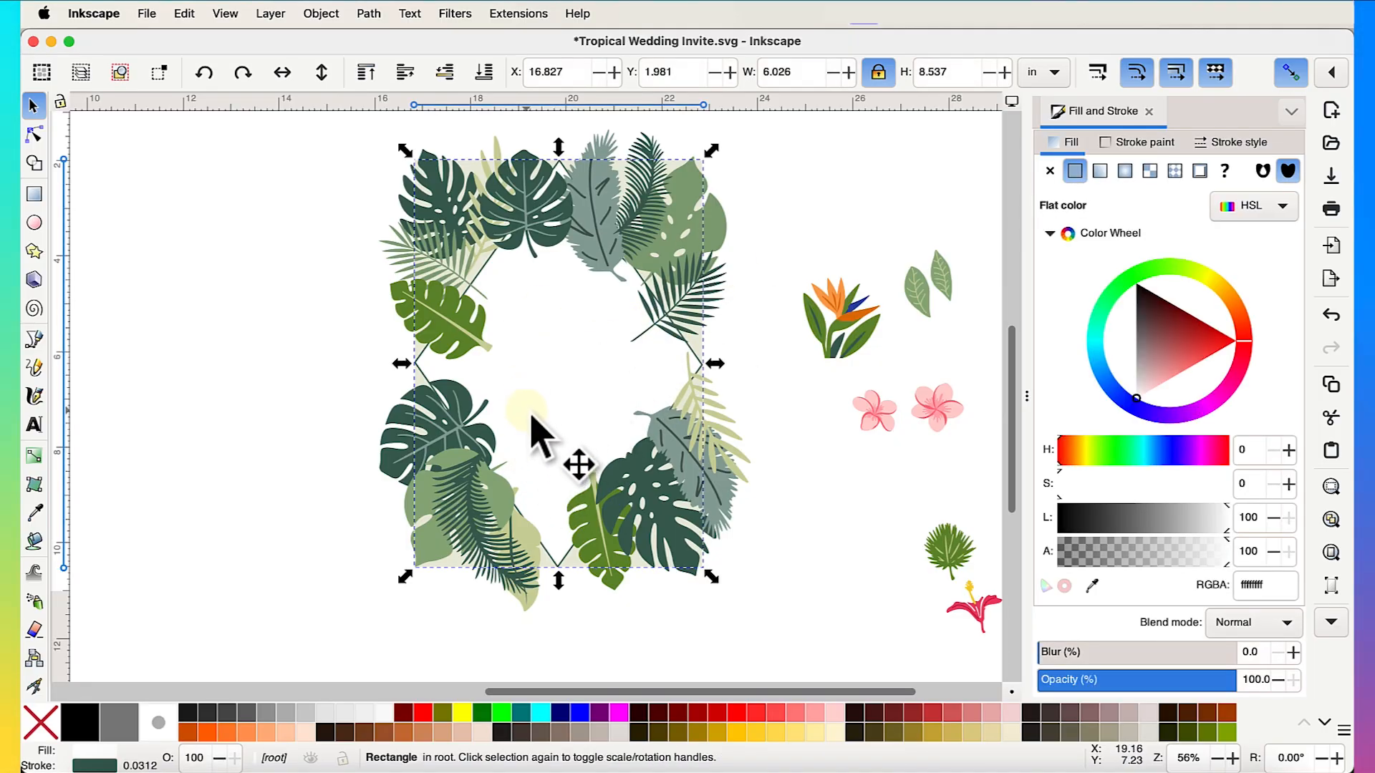
left_click(371, 79)
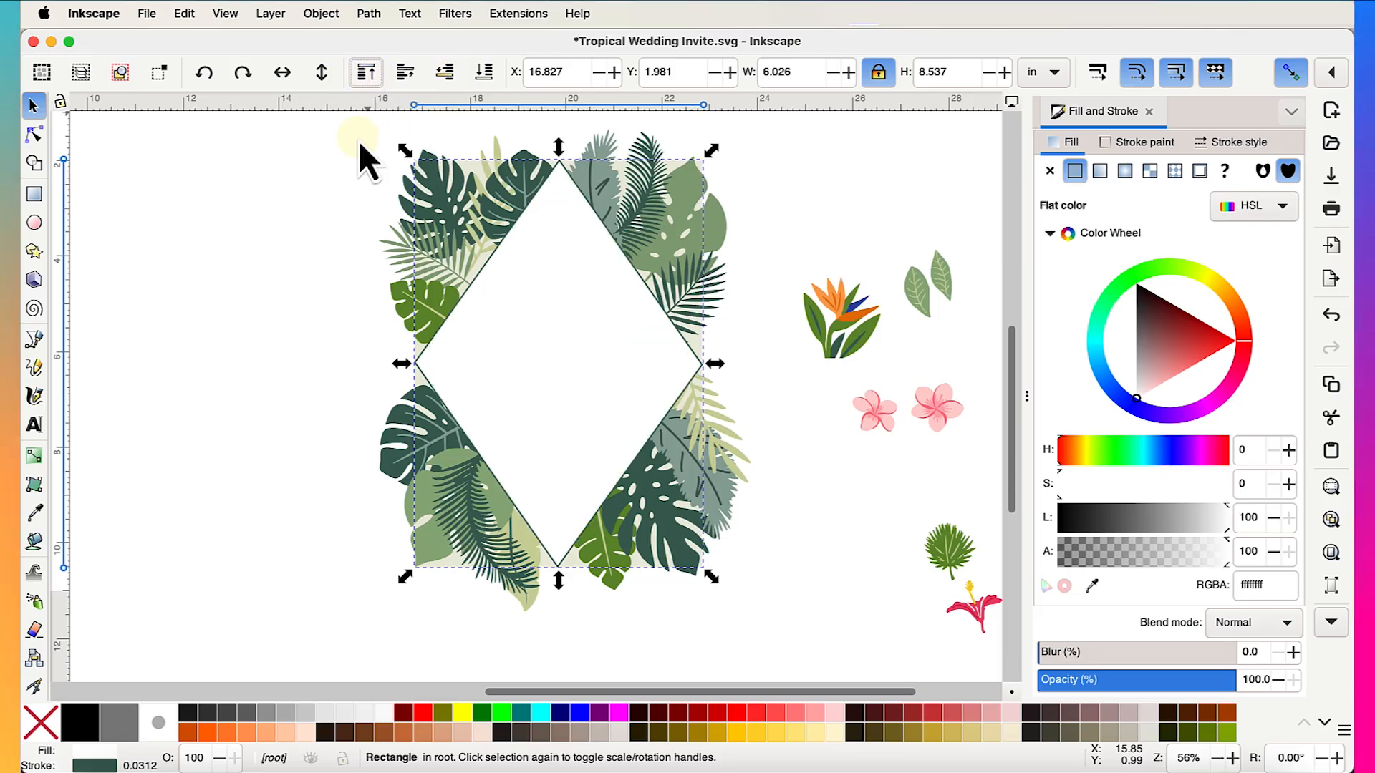
left_click(276, 346)
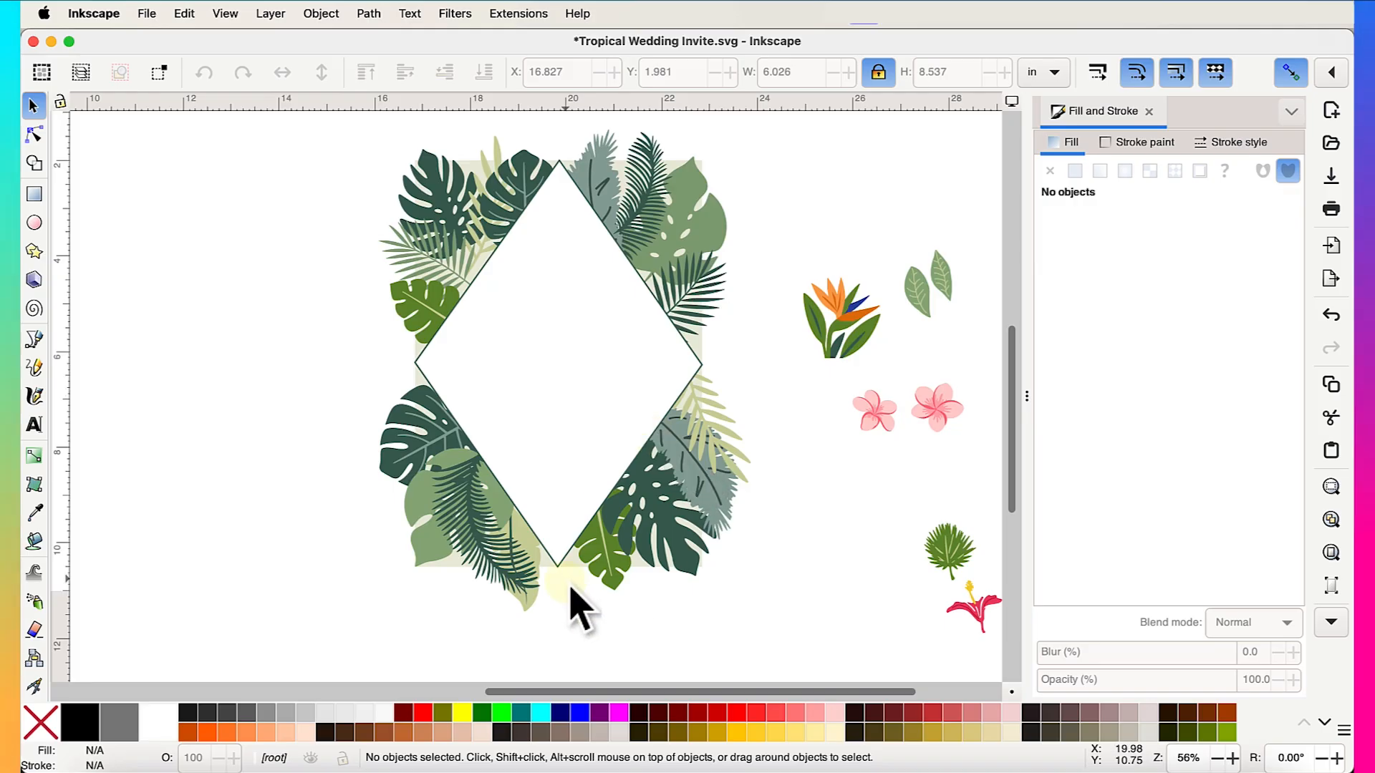
scroll(566, 613, "up", 3)
- Rotate the fern near the bottom tip about 27° and shift it up and right
left_click(506, 615)
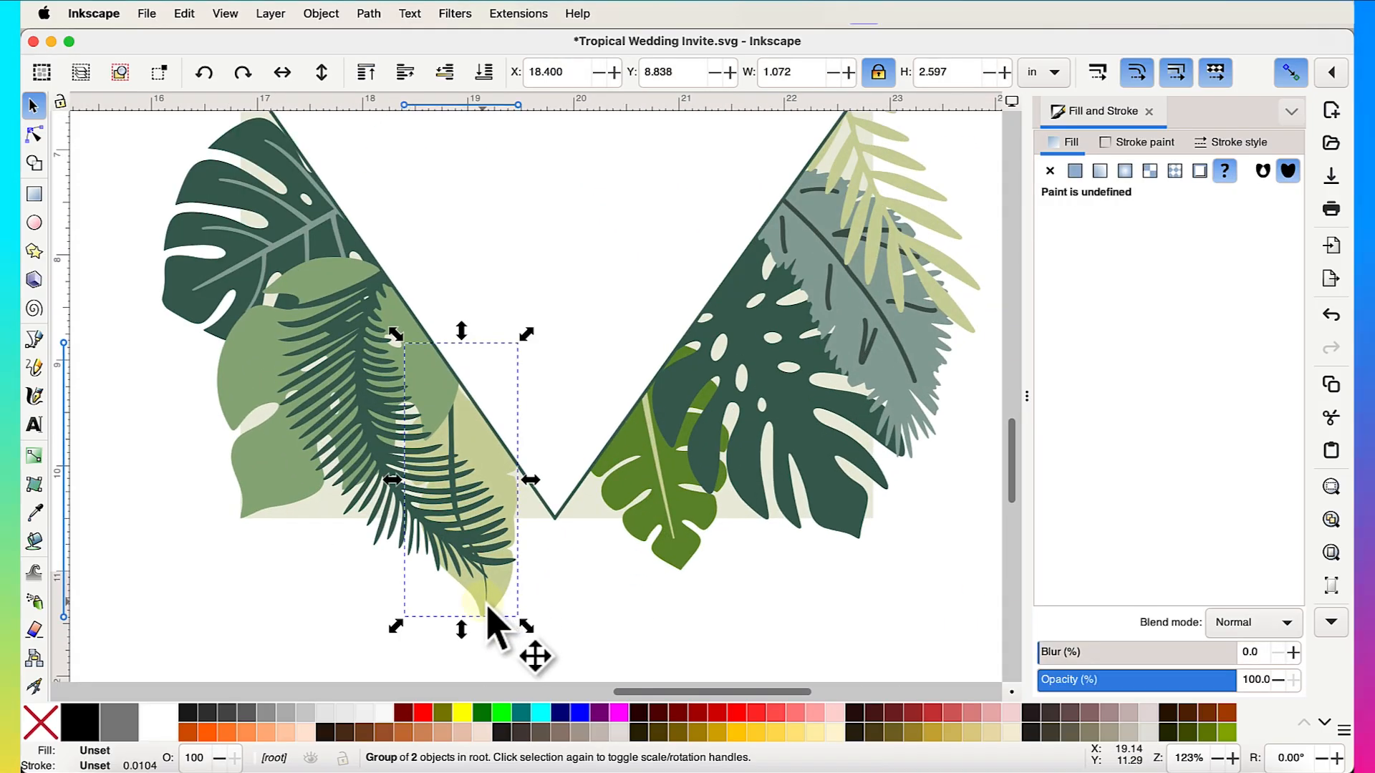
left_click(492, 610)
left_click_drag(534, 630, 592, 621)
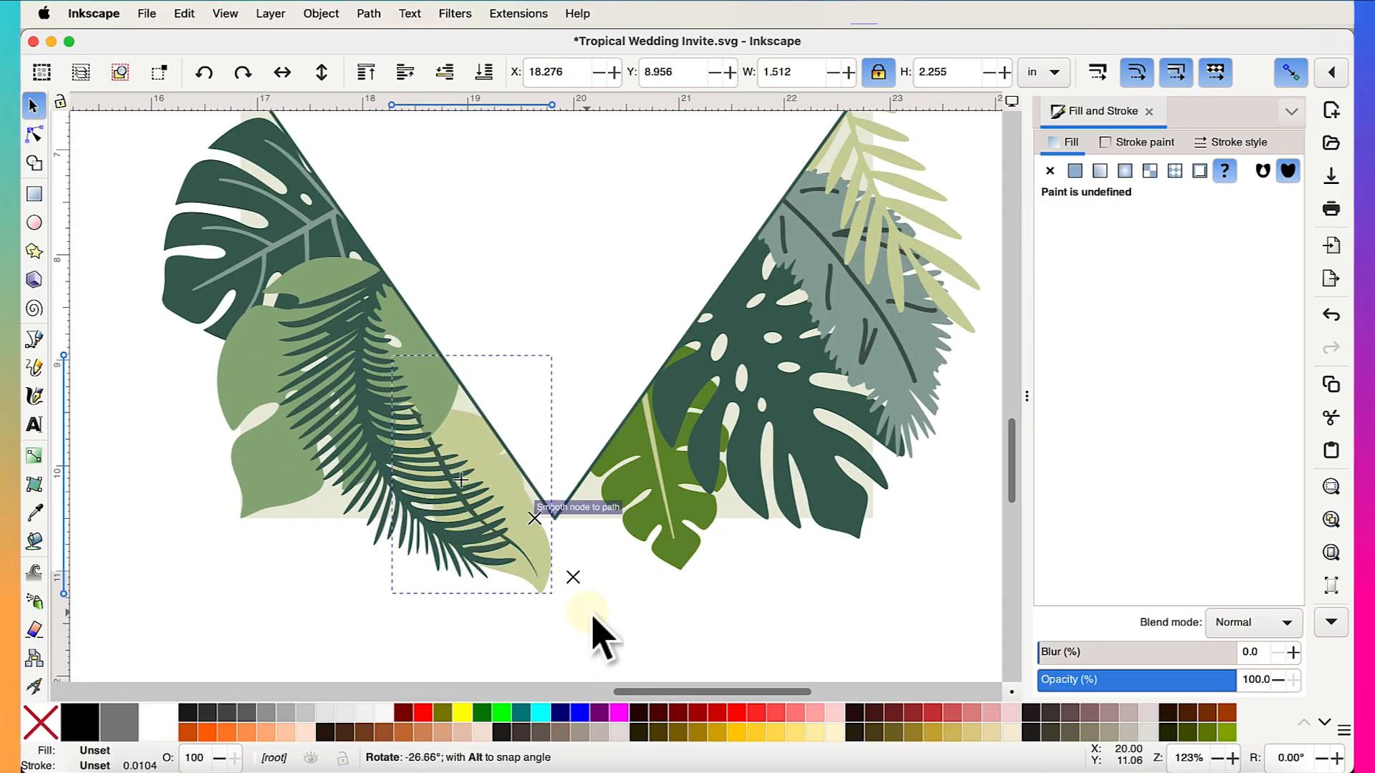
left_click_drag(540, 563, 556, 538)
- Turn the small green monstera leaf against the diamond's edge and zoom back out
left_click(679, 551)
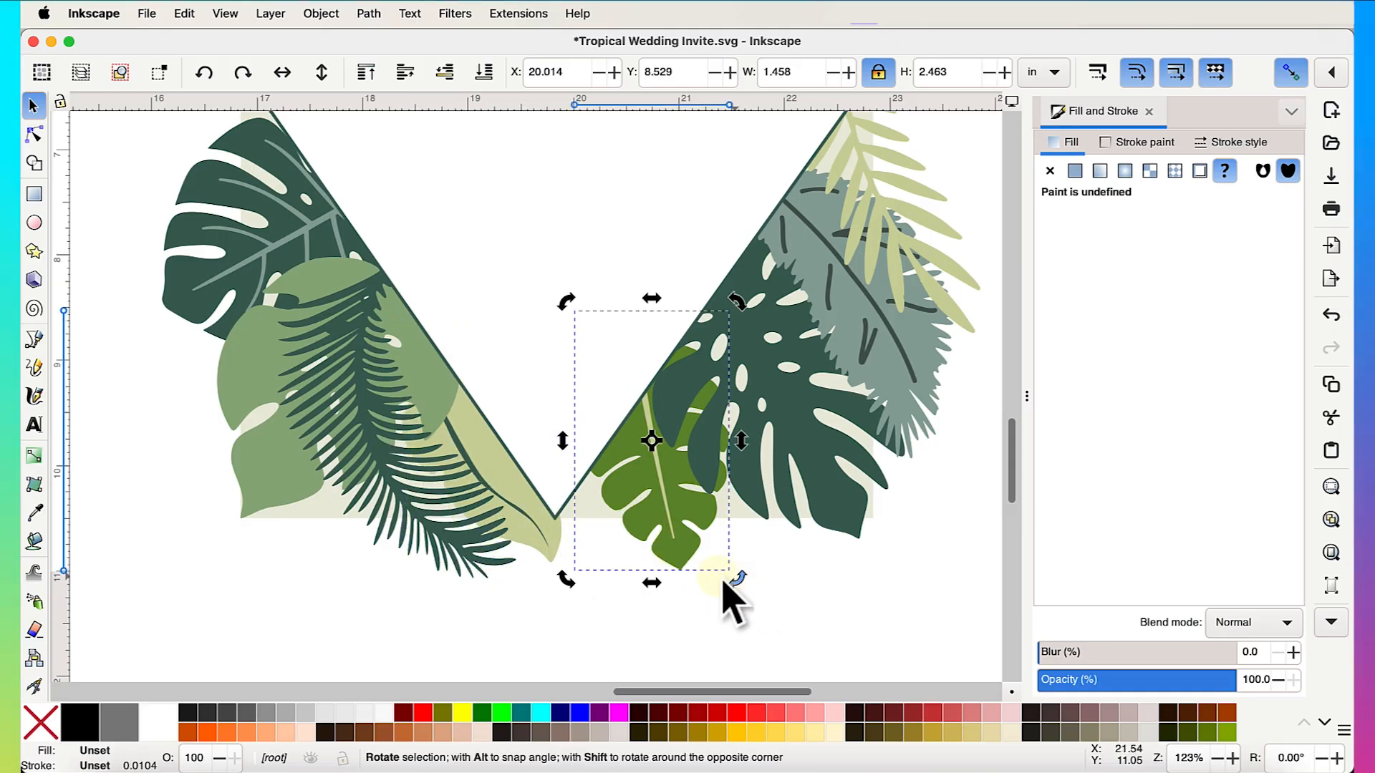
left_click_drag(725, 583, 681, 592)
left_click(669, 527)
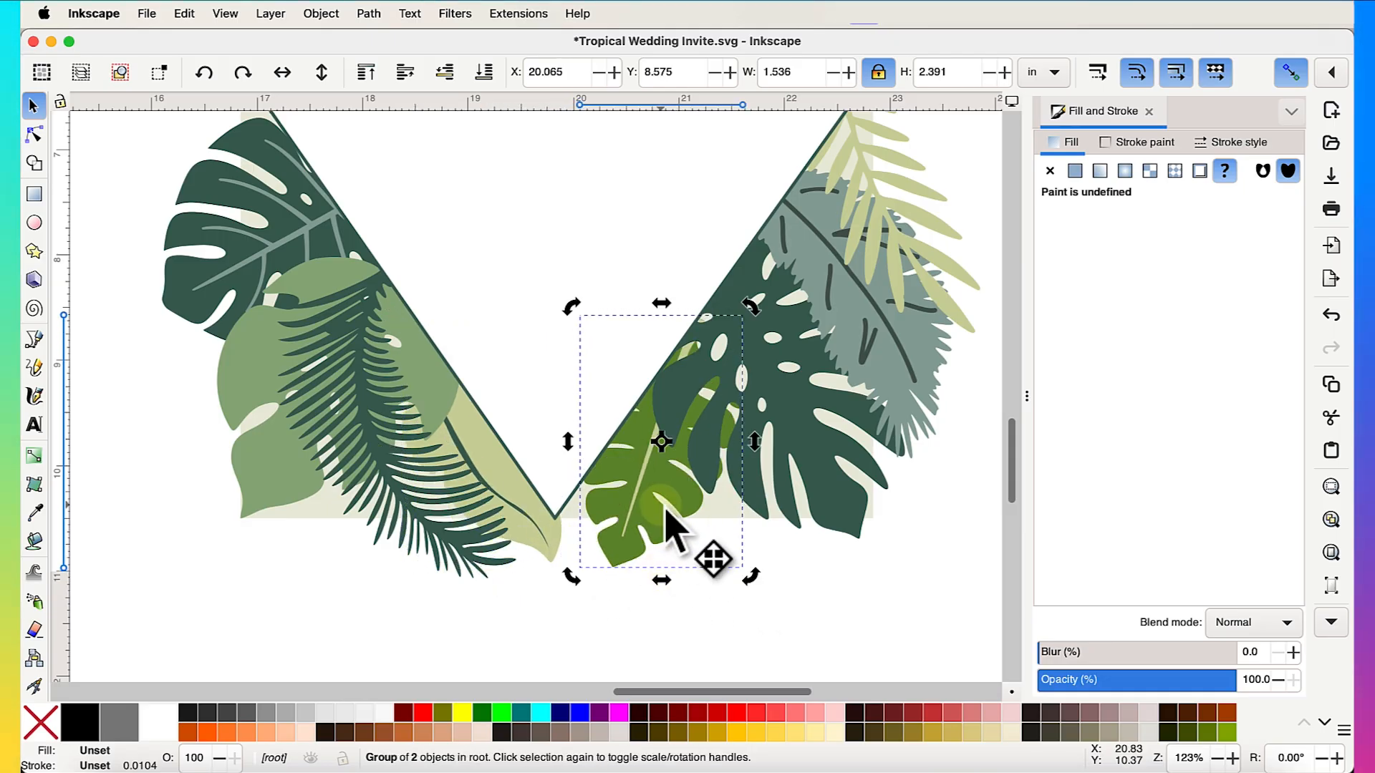
left_click(795, 621)
scroll(796, 623, "down", 3)
scroll(797, 625, "up", 3)
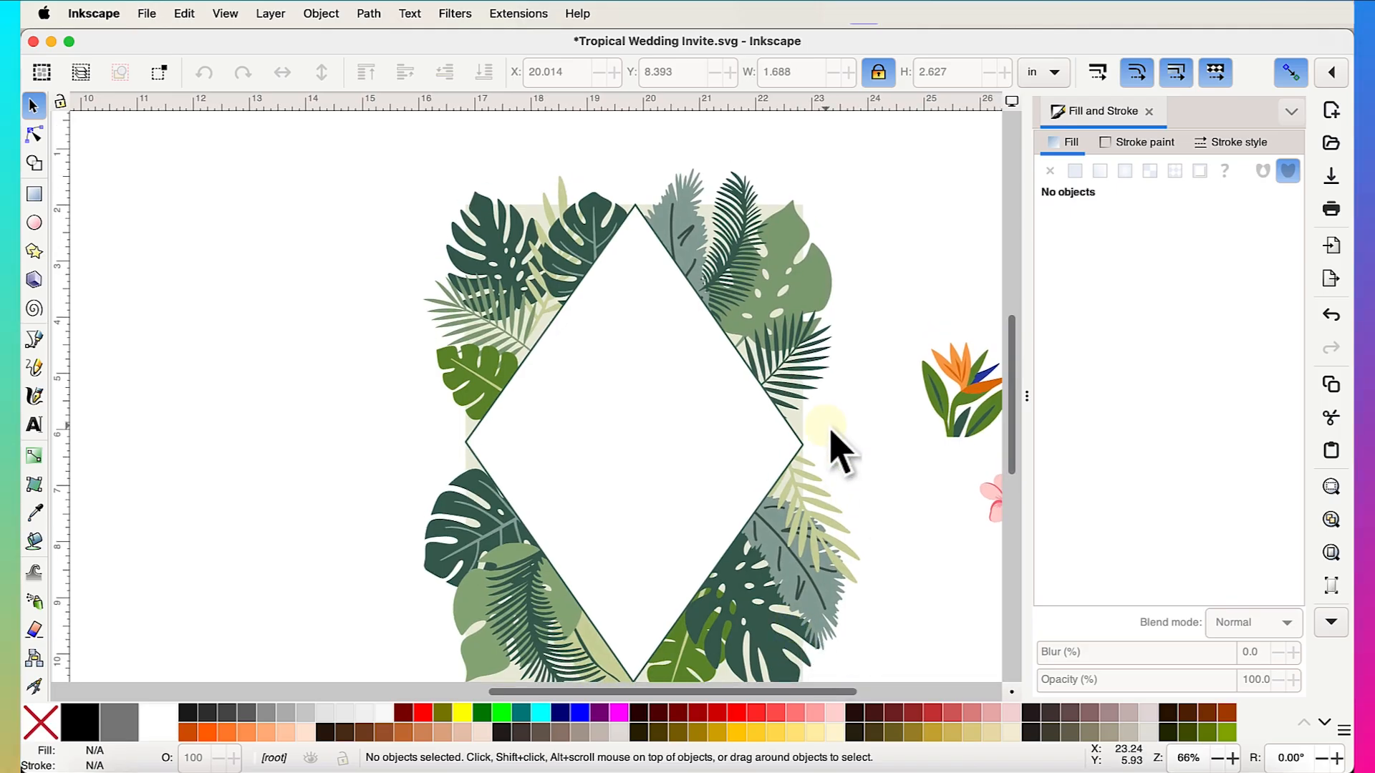
scroll(839, 449, "up", 1)
left_click(795, 362)
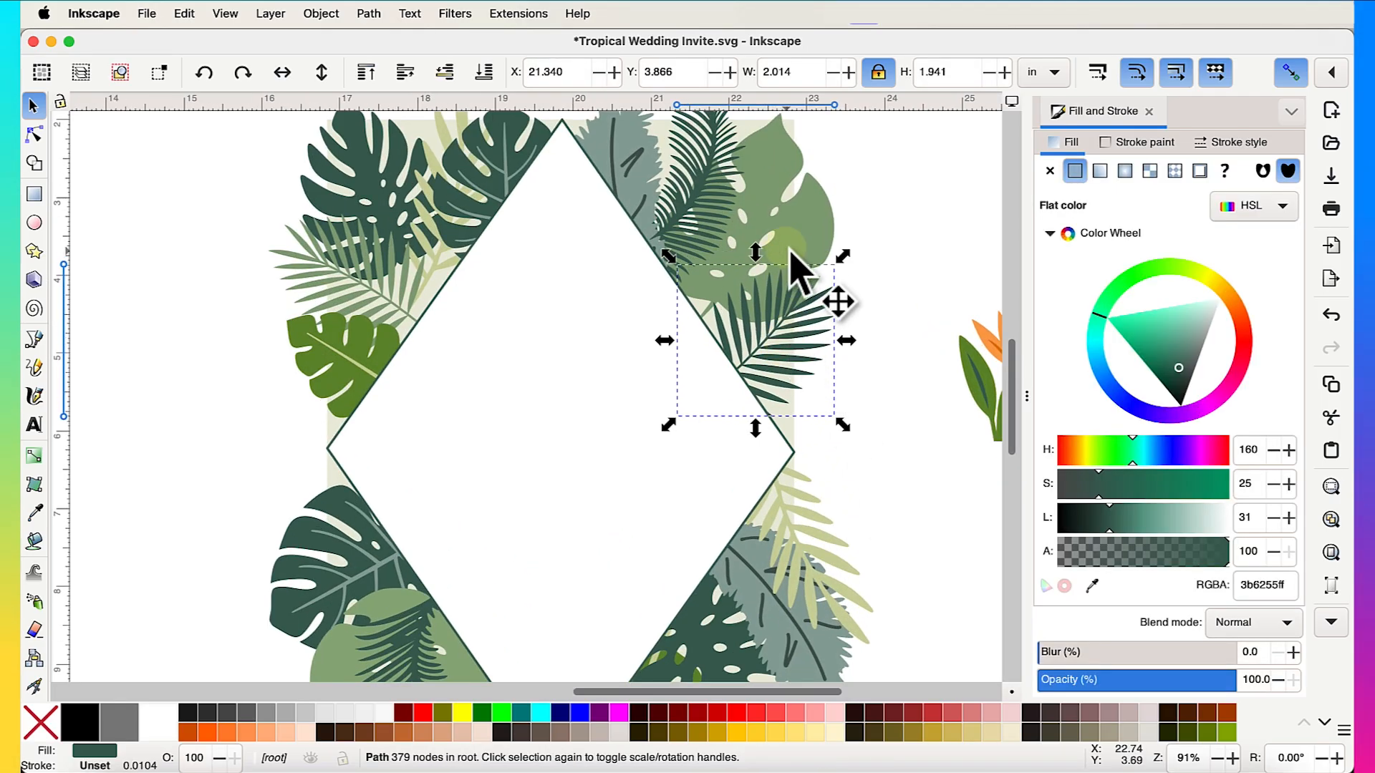
scroll(833, 344, "down", 2)
left_click(780, 479)
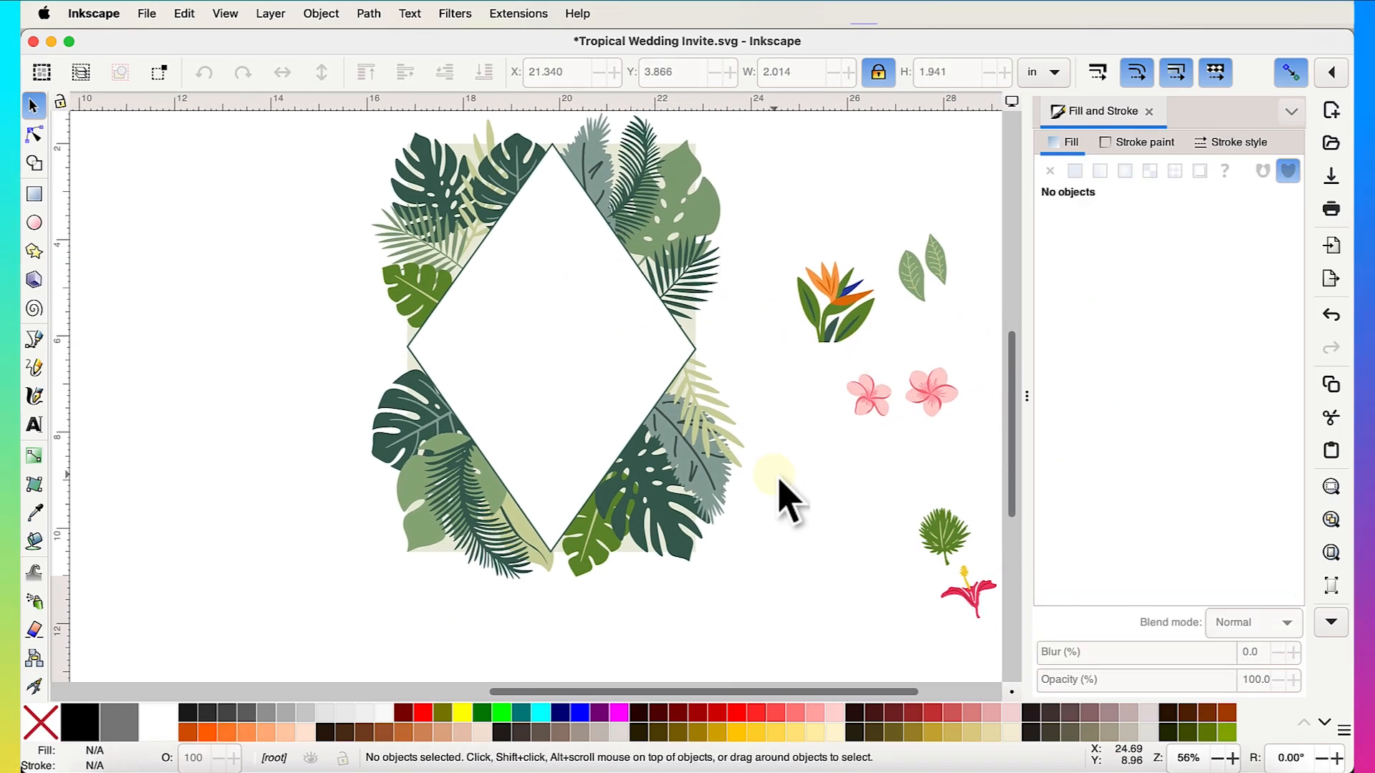
scroll(780, 480, "down", 1)
scroll(784, 499, "left", 3)
scroll(784, 500, "down", 2)
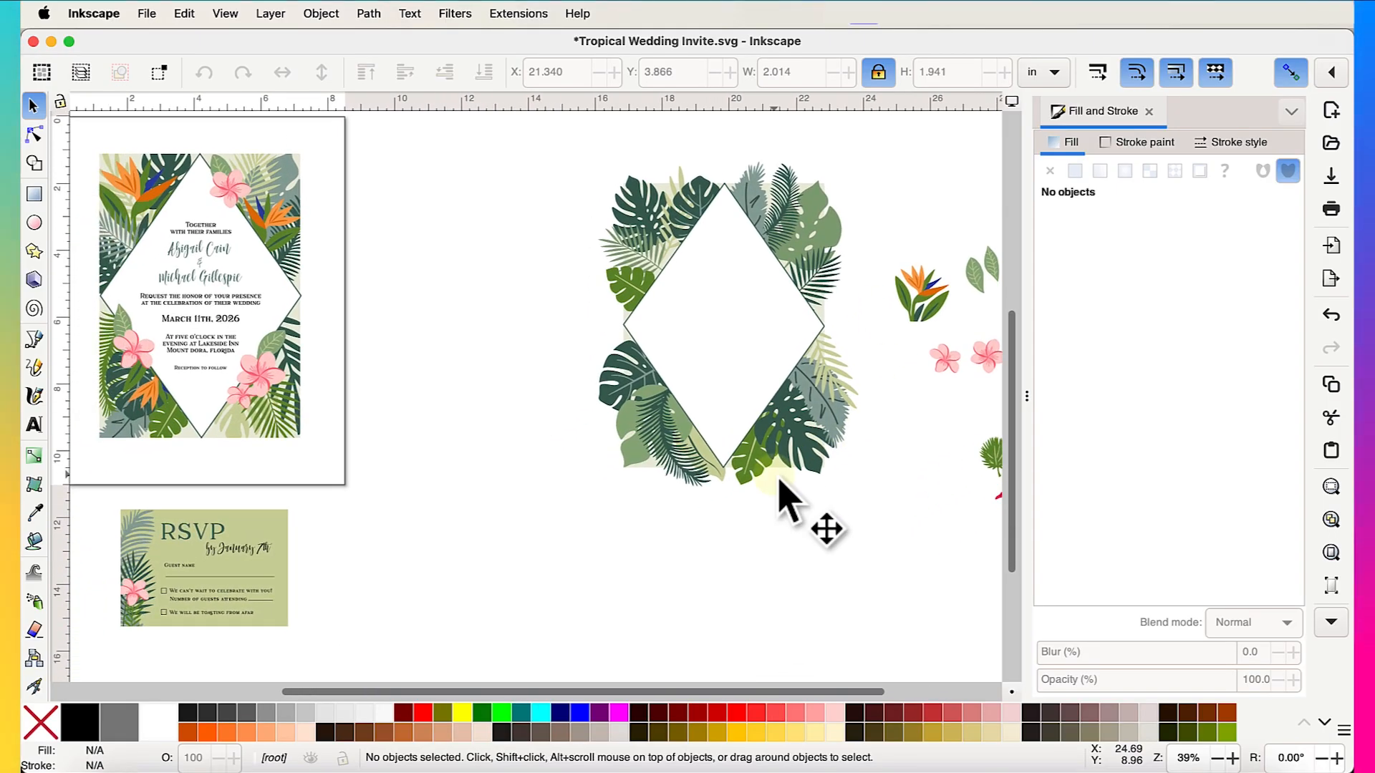
scroll(778, 478, "right", 1)
scroll(778, 478, "up", 1)
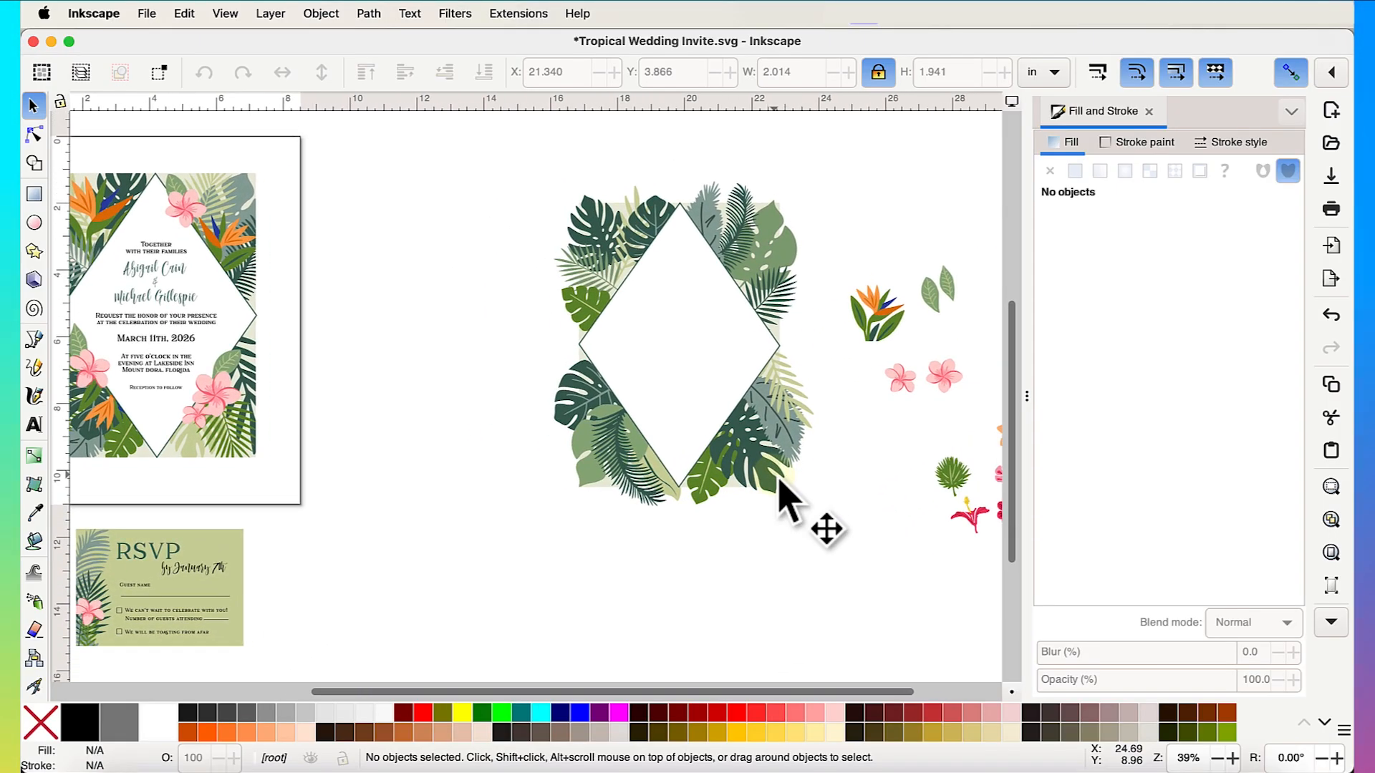
scroll(636, 370, "left", 4)
scroll(637, 370, "up", 1)
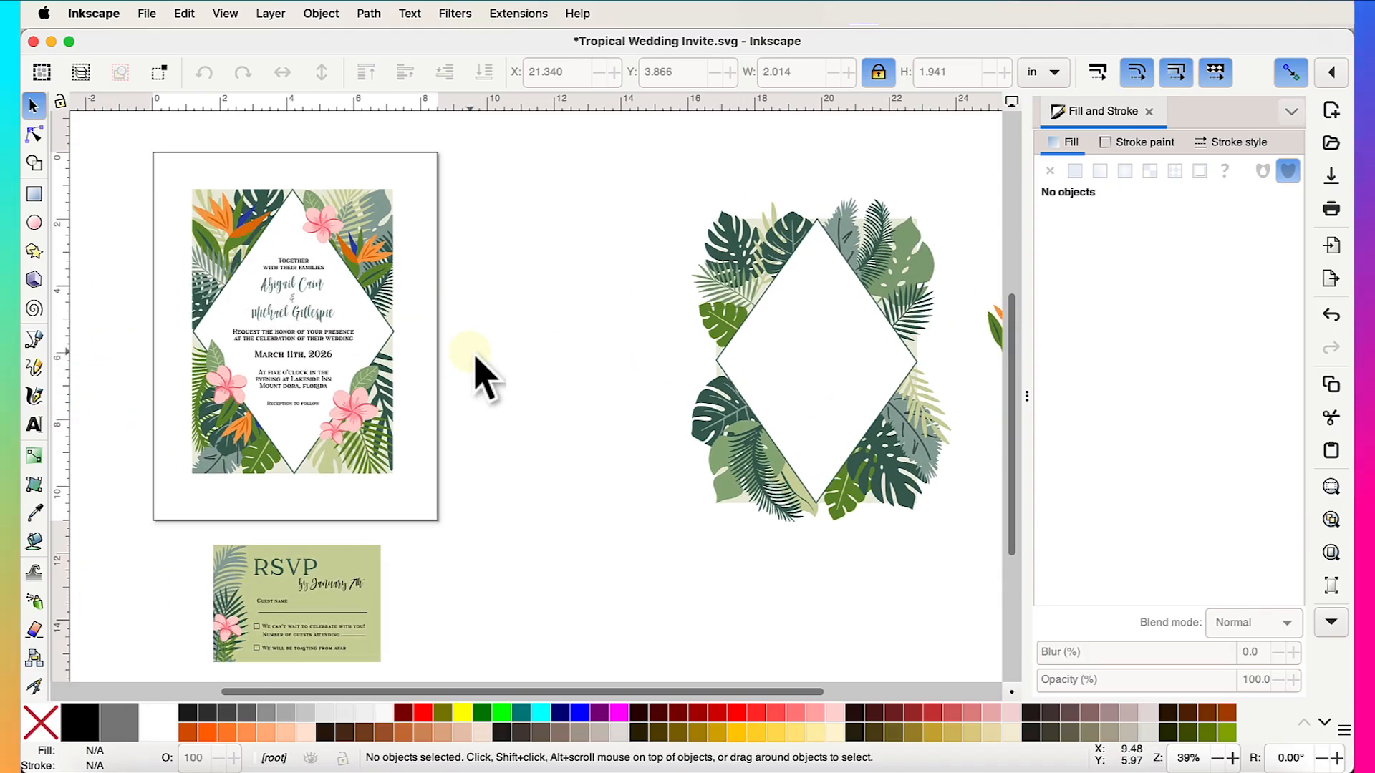
scroll(566, 423, "right", 8)
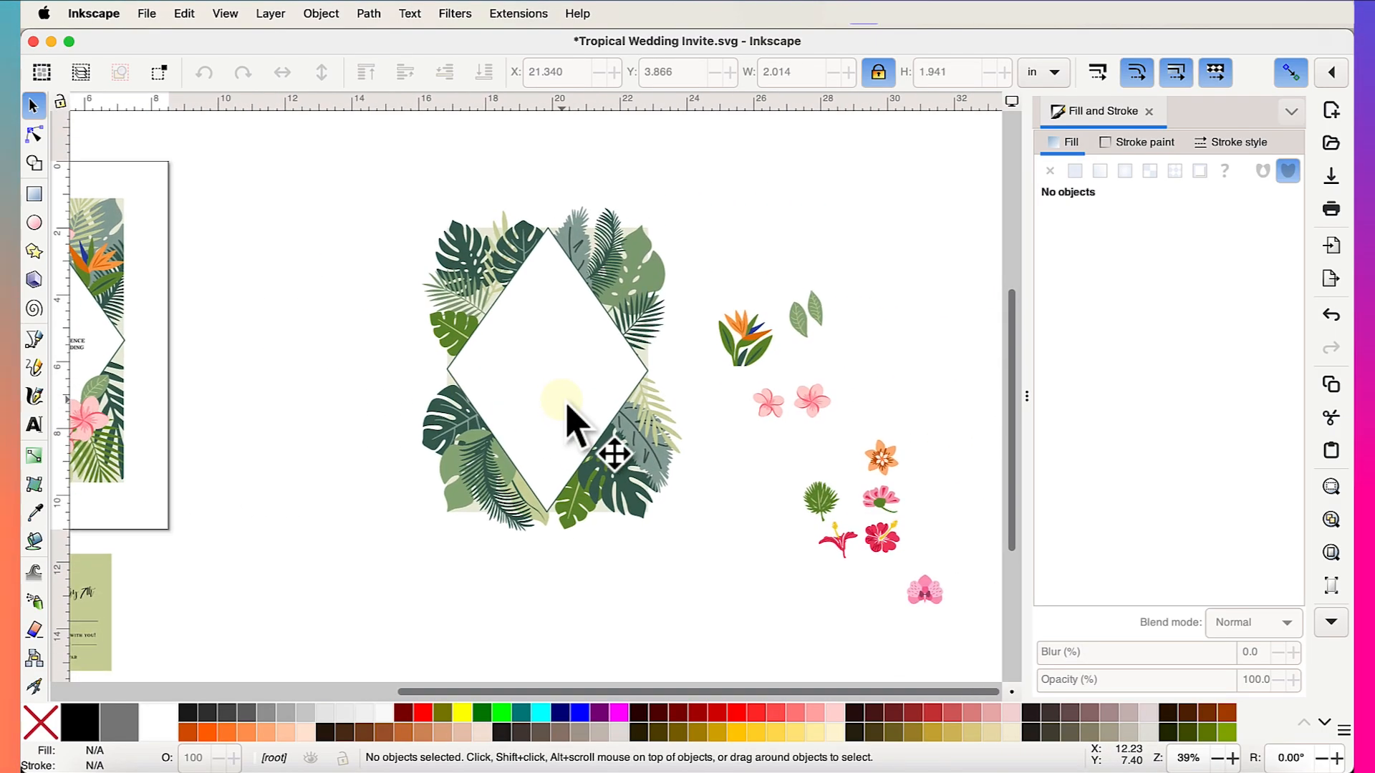
scroll(670, 401, "up", 4)
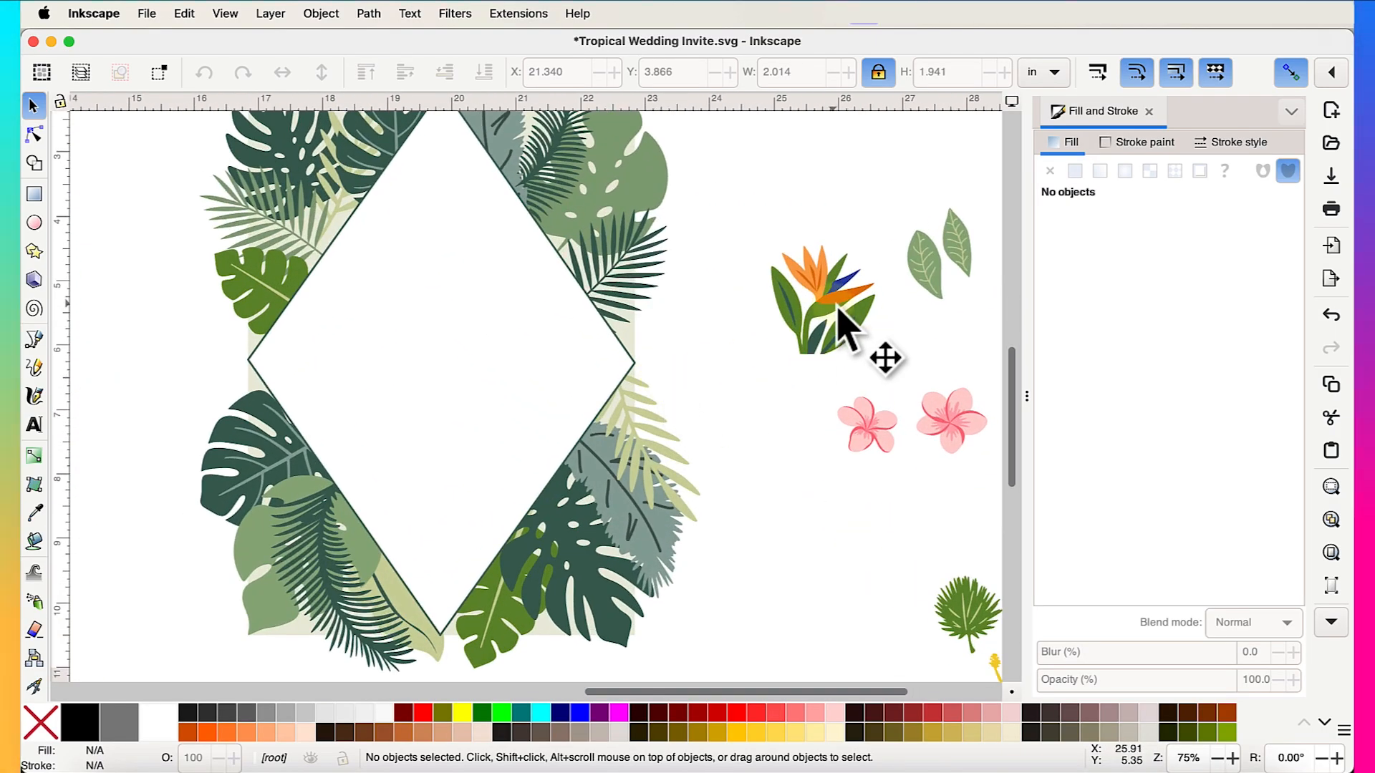
- Place the bird-of-paradise flower on the upper-right leaves and enlarge it to 2.207 × 2.322 in
left_click_drag(845, 326, 745, 464)
scroll(745, 469, "down", 4)
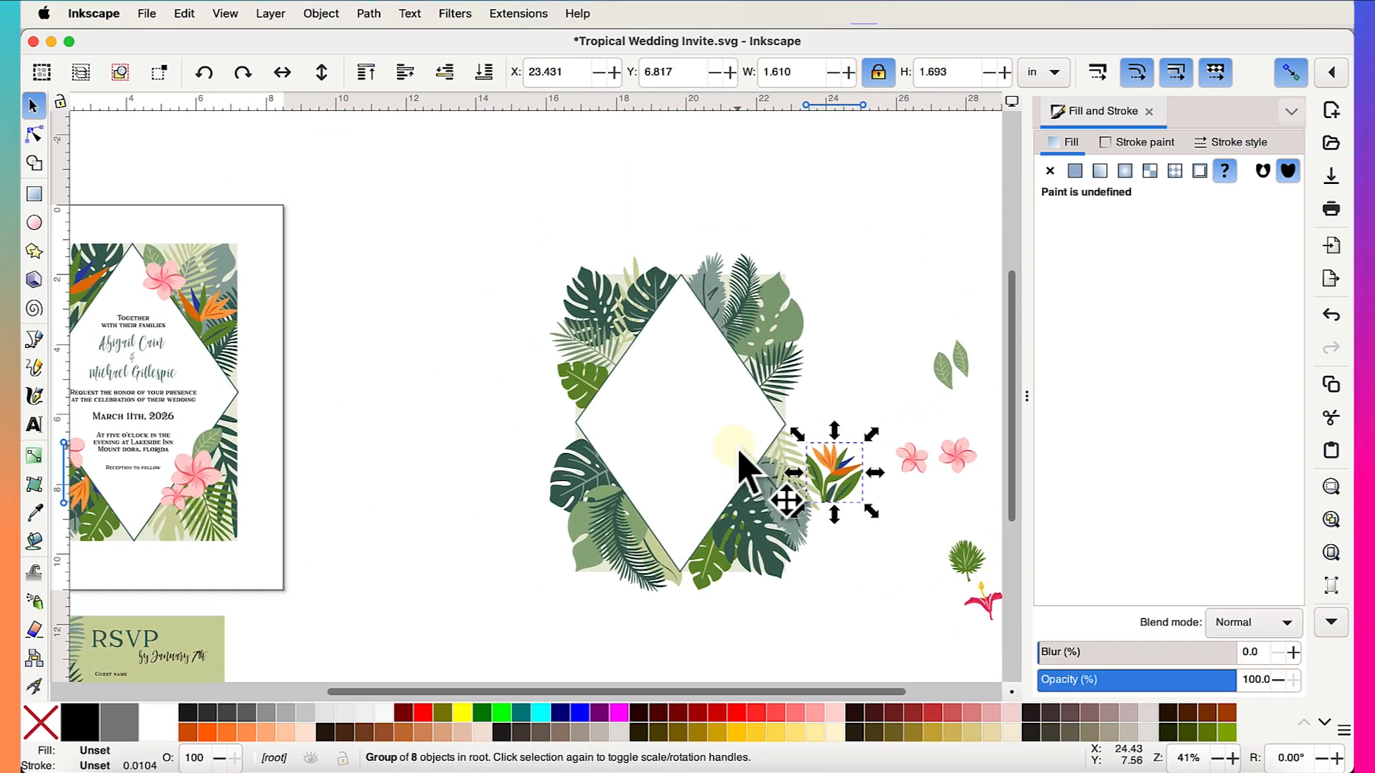
scroll(357, 455, "left", 4)
scroll(453, 455, "right", 7)
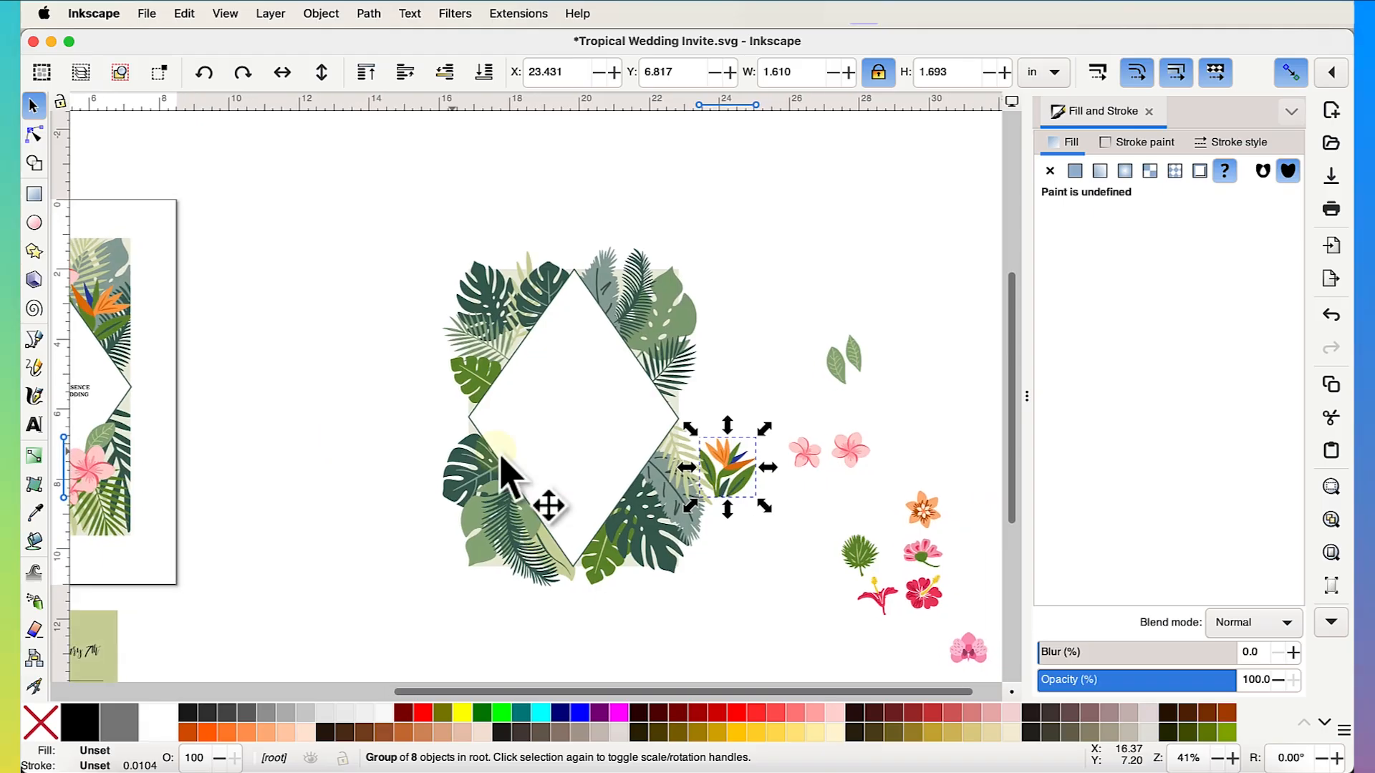
left_click_drag(737, 476, 772, 319)
scroll(737, 361, "up", 5)
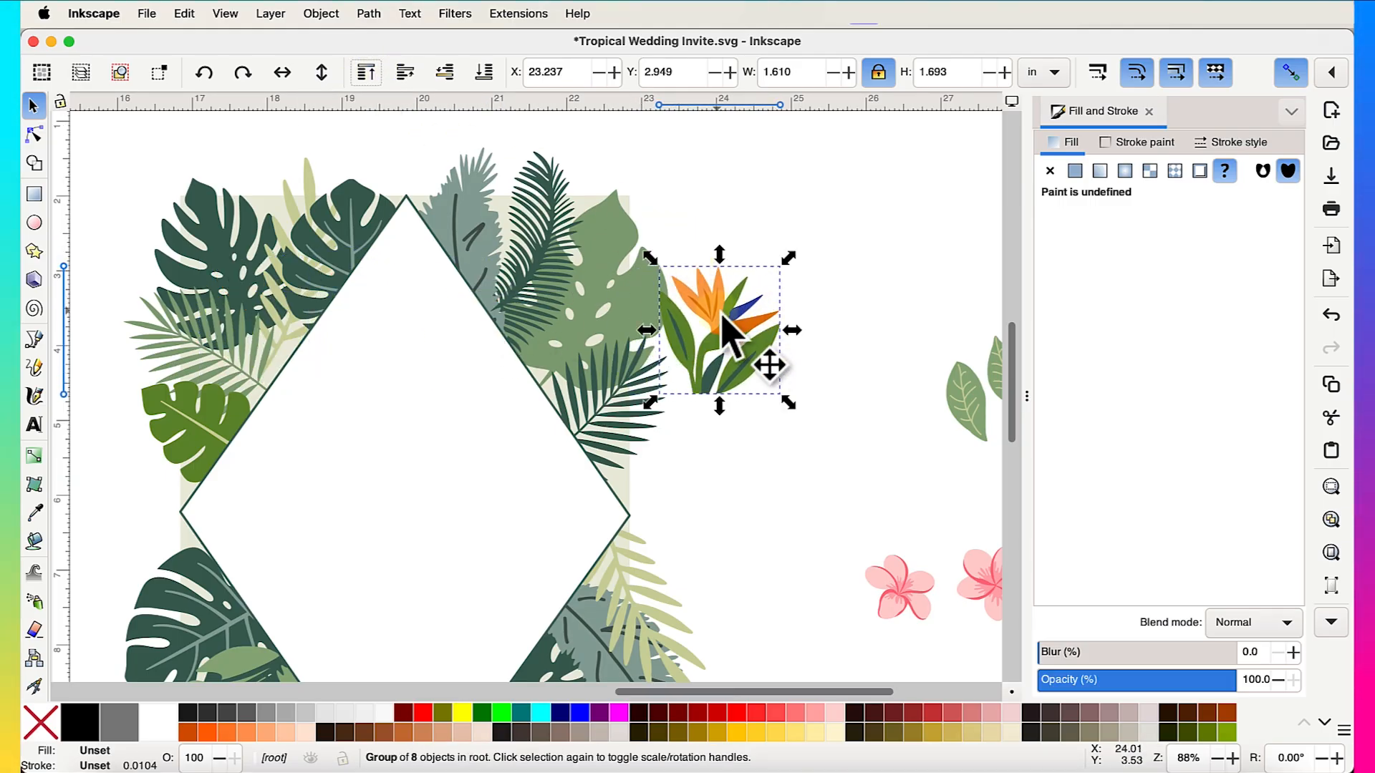
left_click_drag(723, 317, 556, 320)
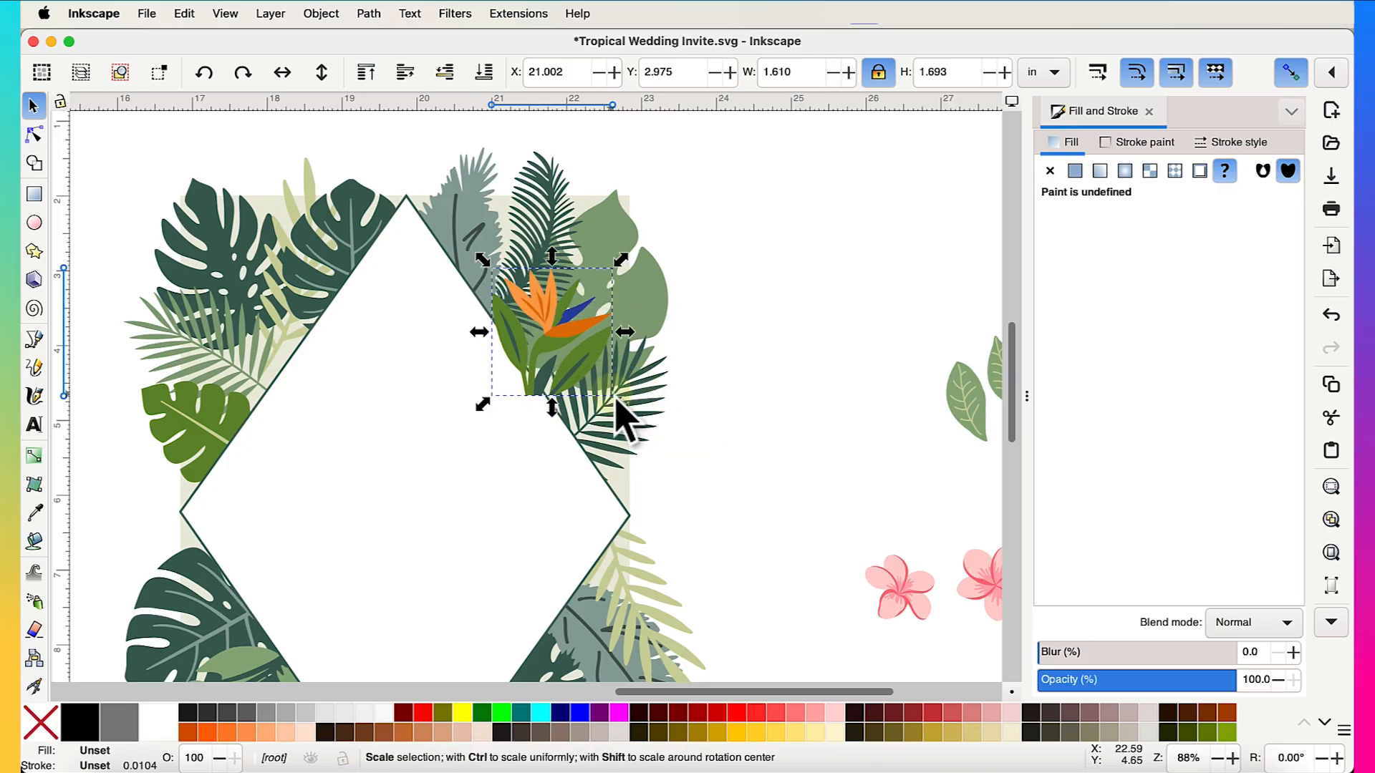
left_click_drag(616, 399, 665, 451)
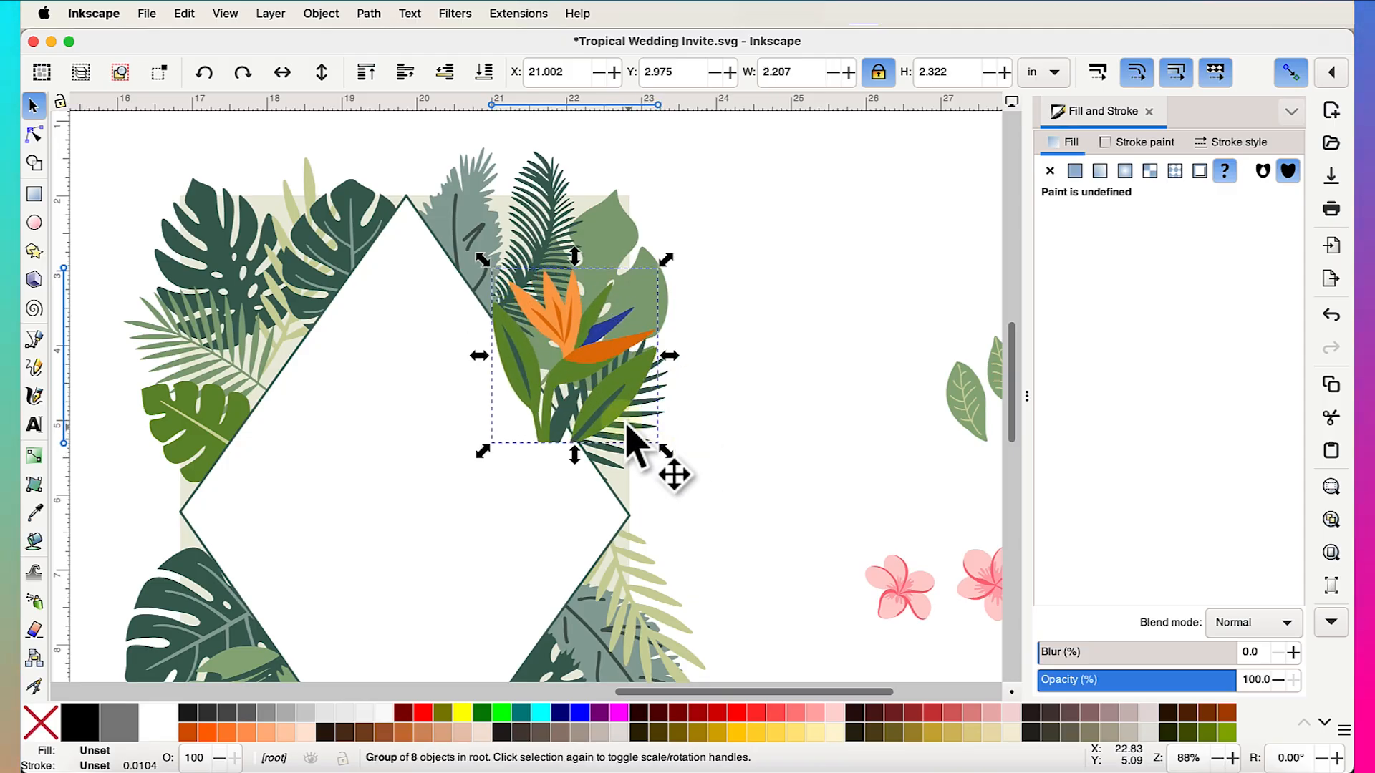
- Tilt the copied bird-of-paradise counterclockwise at upper left and mirror it horizontally
left_click(628, 411)
left_click_drag(659, 265, 322, 337)
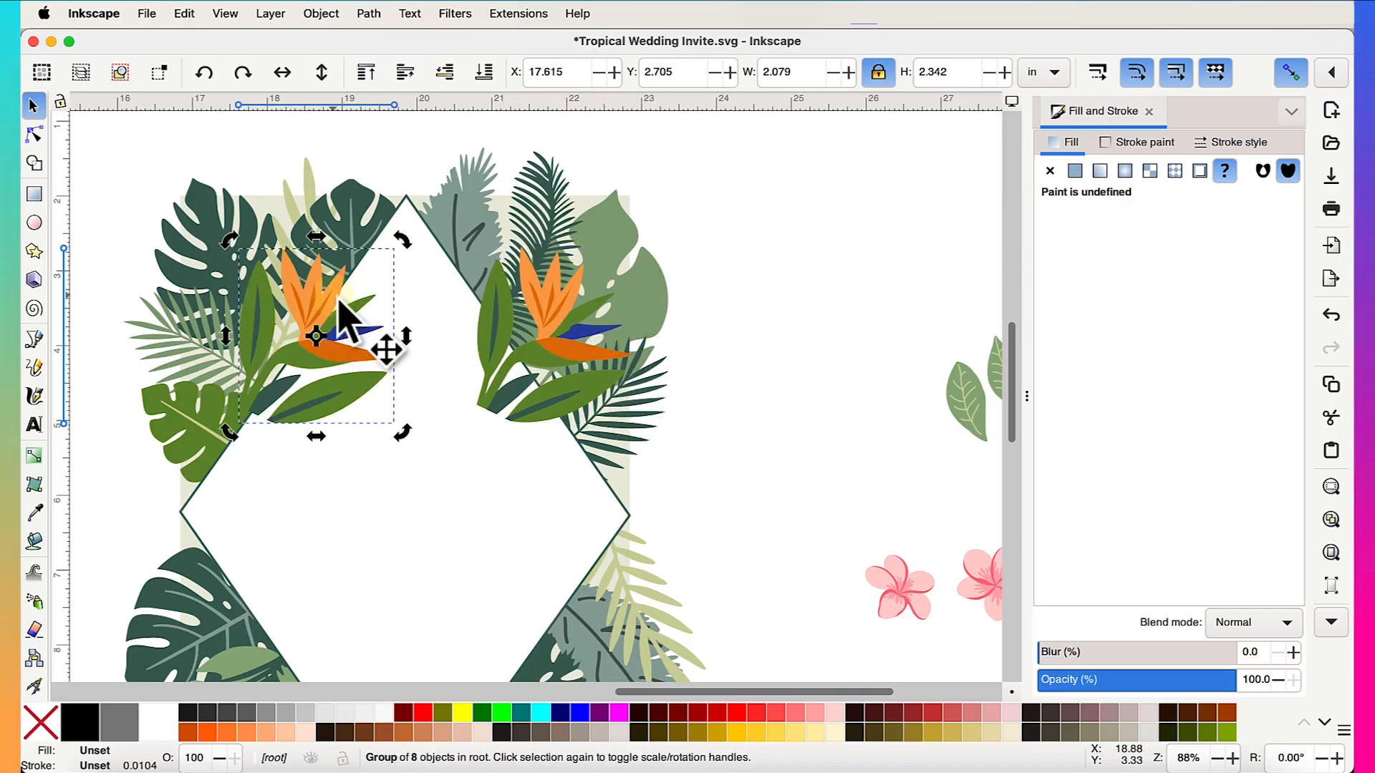
left_click_drag(400, 252, 301, 247)
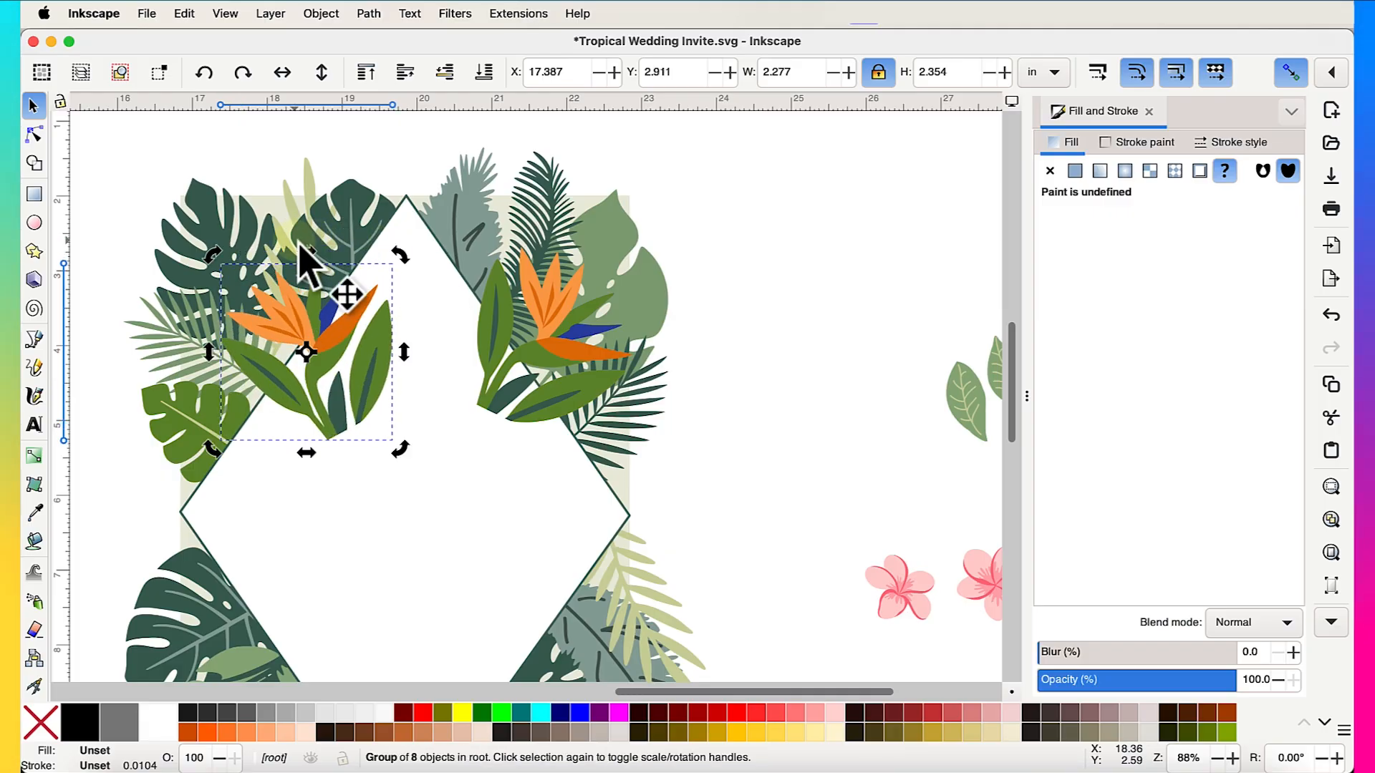
left_click(289, 79)
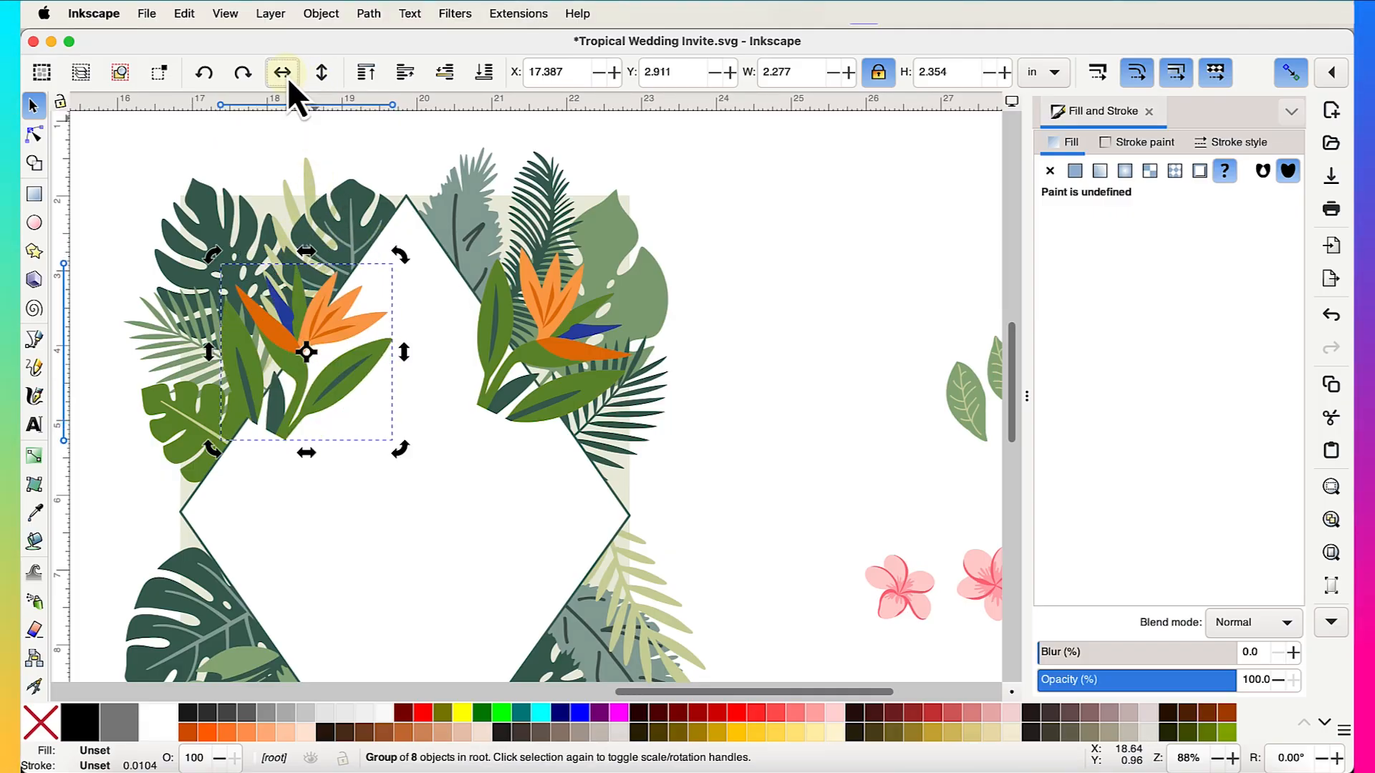
- Shrink the mirrored flower, rotate it about 32 degrees, and nudge it into the upper-left leaves
left_click_drag(401, 255, 338, 262)
left_click_drag(385, 457, 344, 400)
left_click_drag(288, 317, 284, 312)
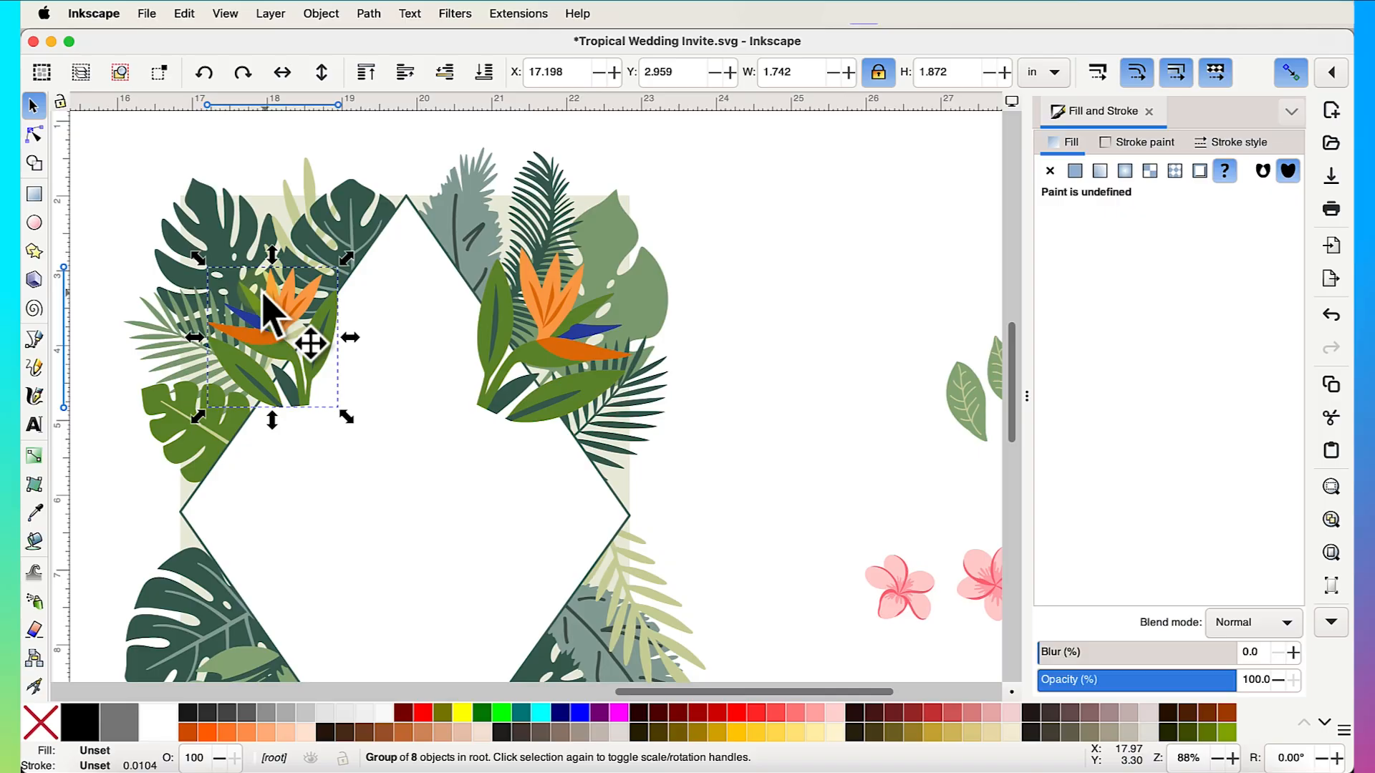
left_click_drag(198, 258, 194, 262)
left_click(281, 321)
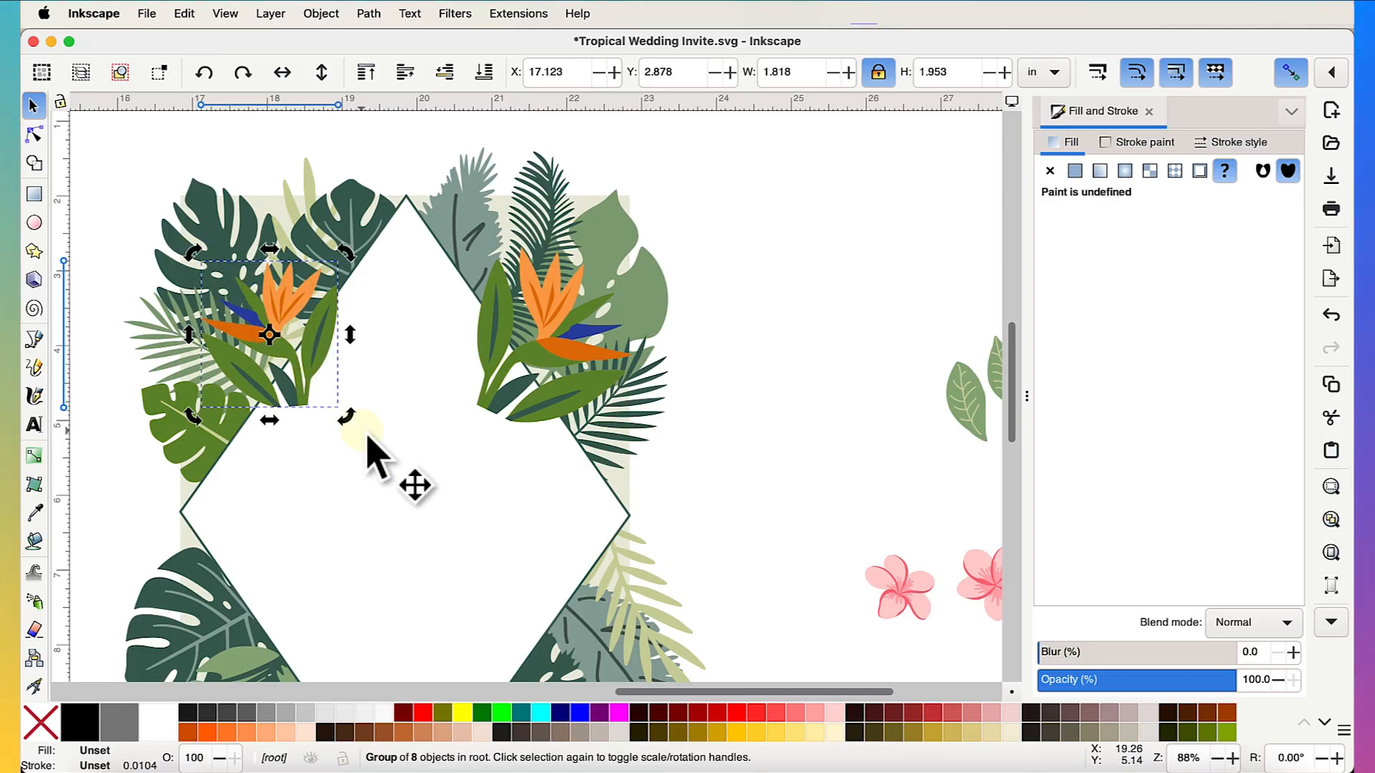
left_click_drag(347, 416, 392, 398)
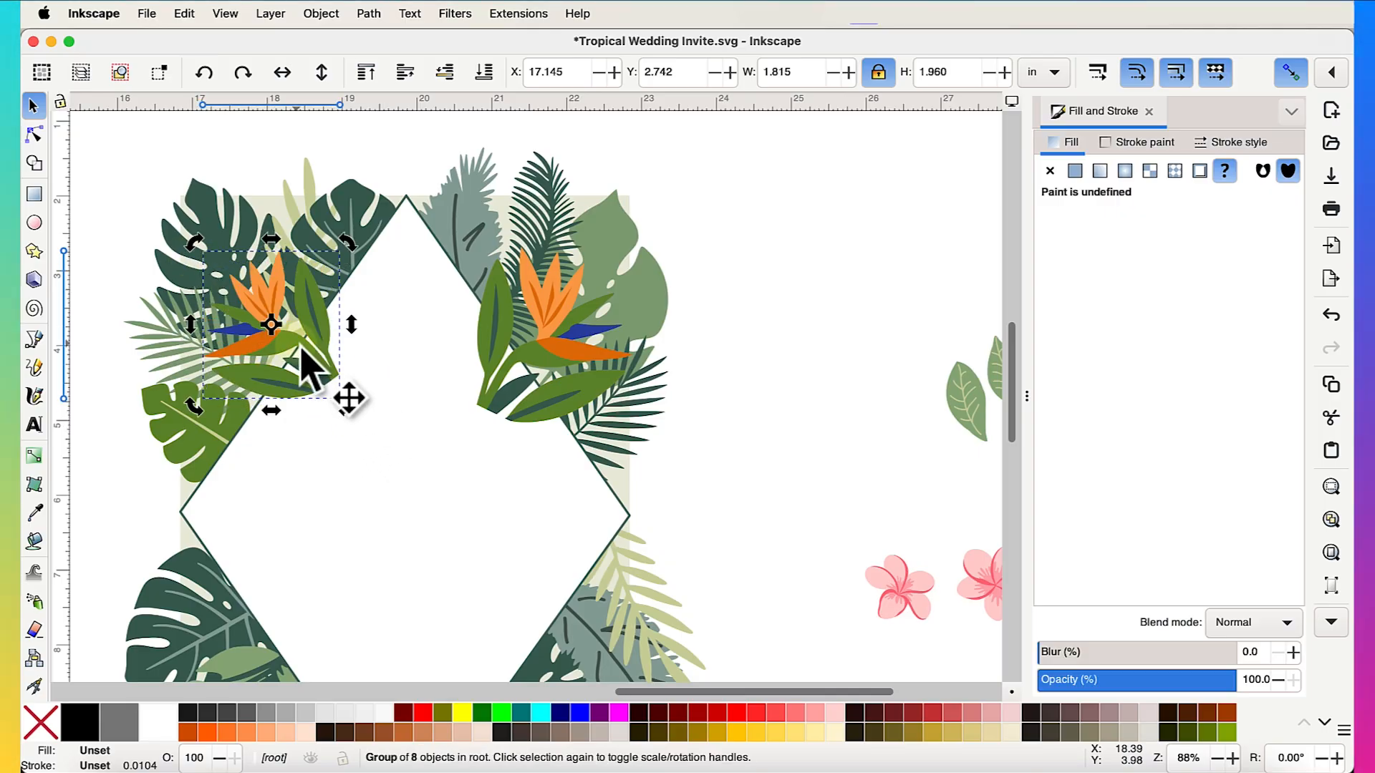
left_click_drag(303, 360, 318, 344)
scroll(482, 384, "down", 5, "ctrl")
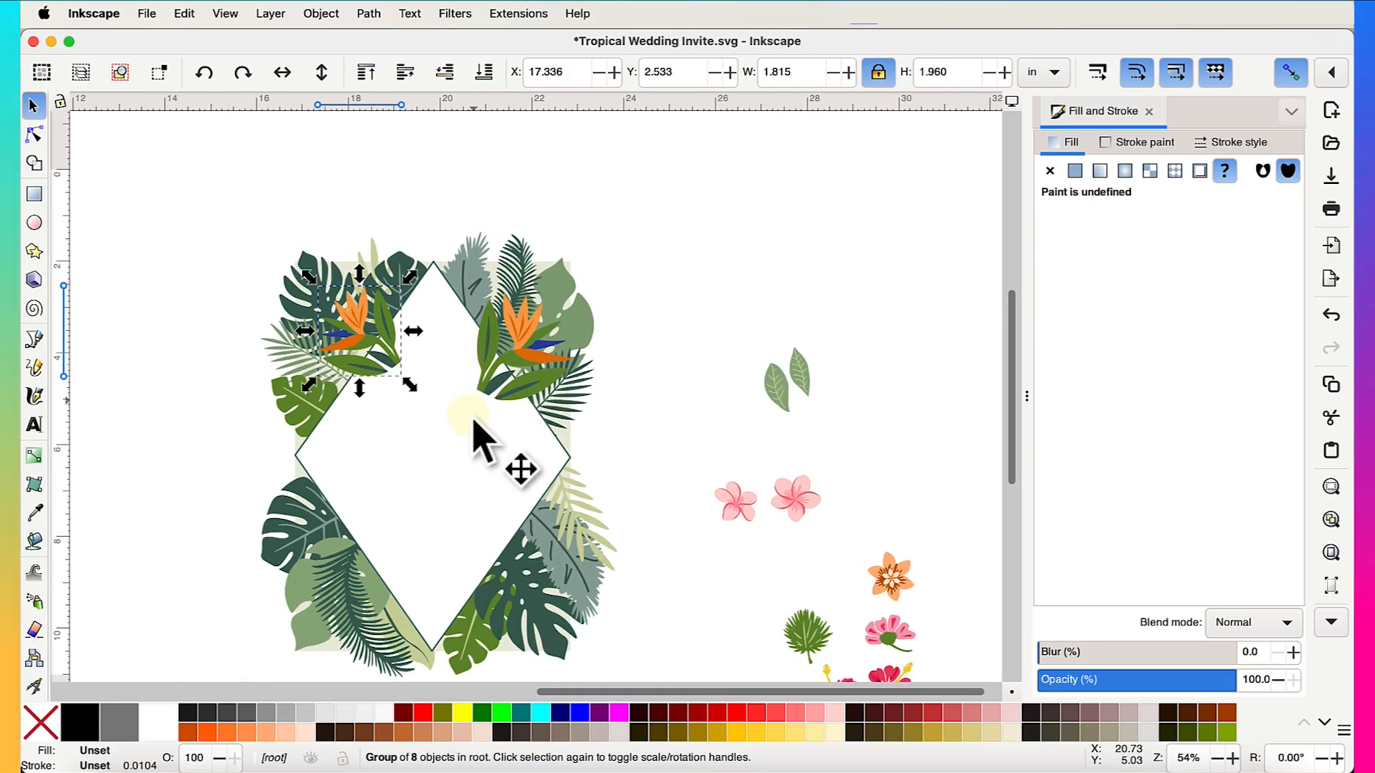
- Enlarge the left bird-of-paradise group slightly and shift it a little left
left_click(412, 409)
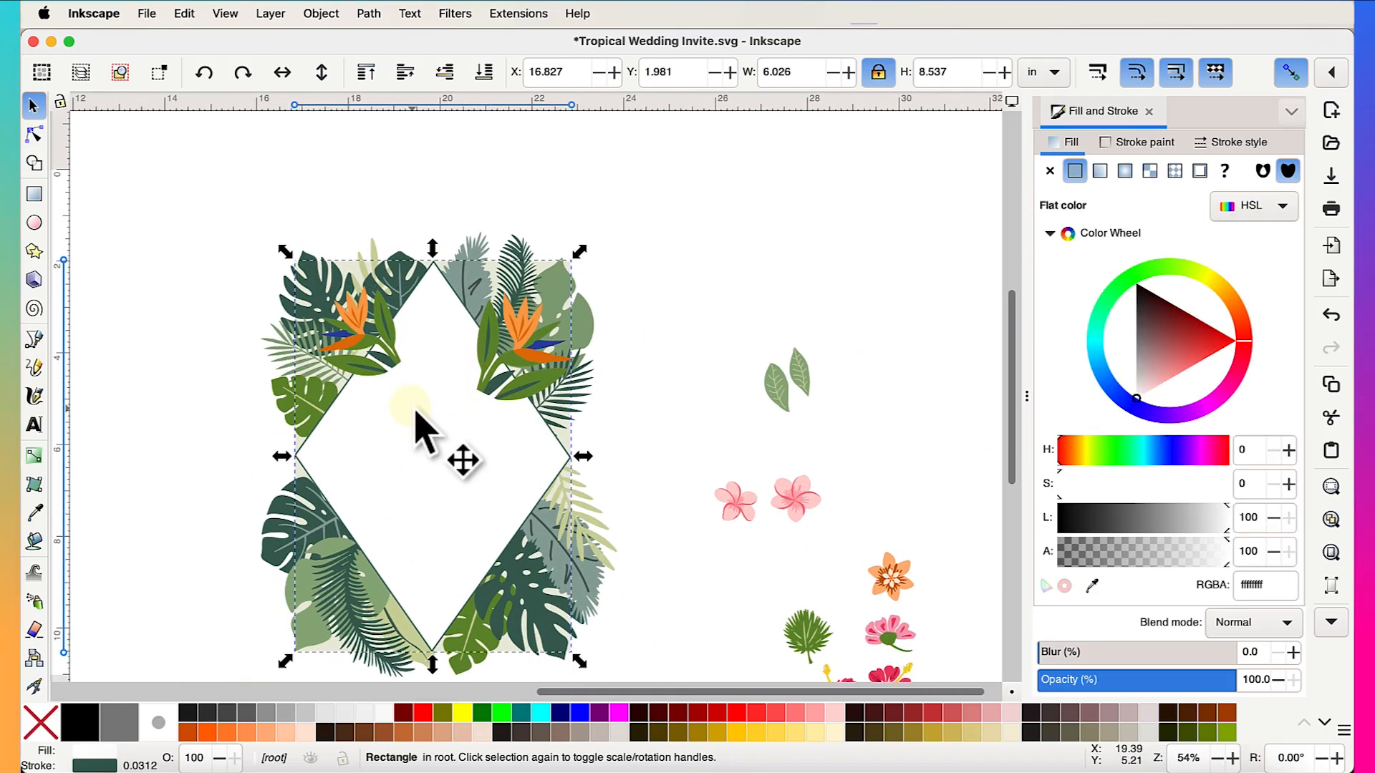
left_click(367, 72)
left_click(605, 209)
scroll(654, 323, "down", 3)
scroll(654, 323, "left", 2)
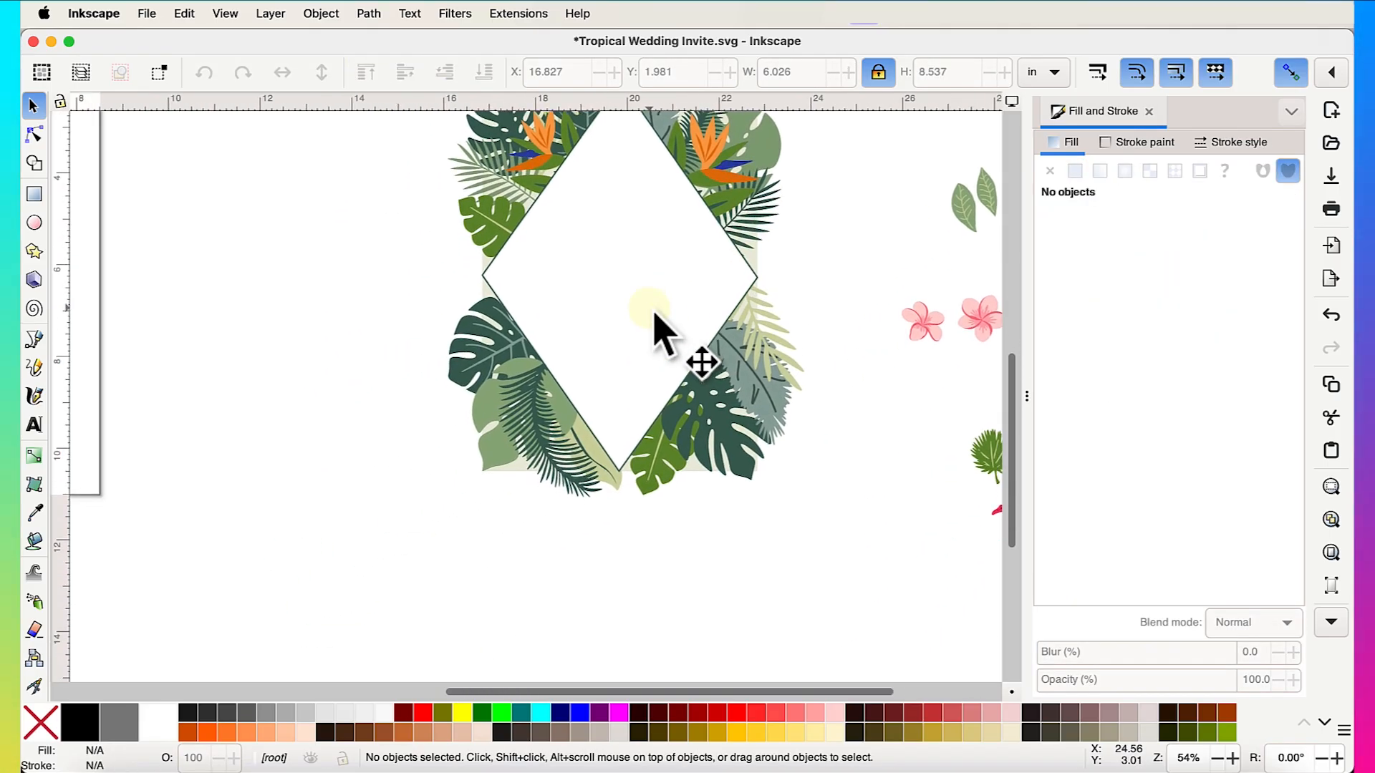
scroll(655, 326, "down", 2, "ctrl")
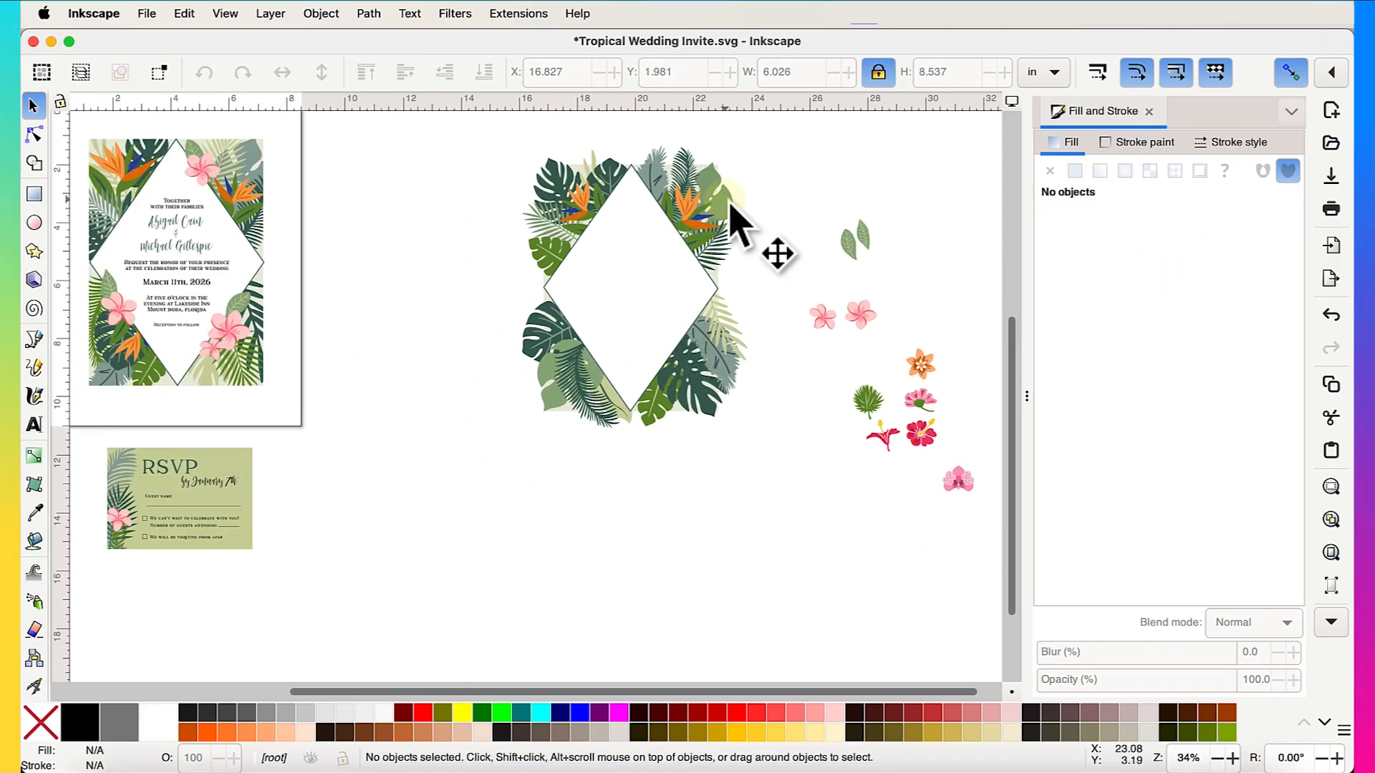
scroll(734, 213, "up", 5, "ctrl")
left_click(438, 240)
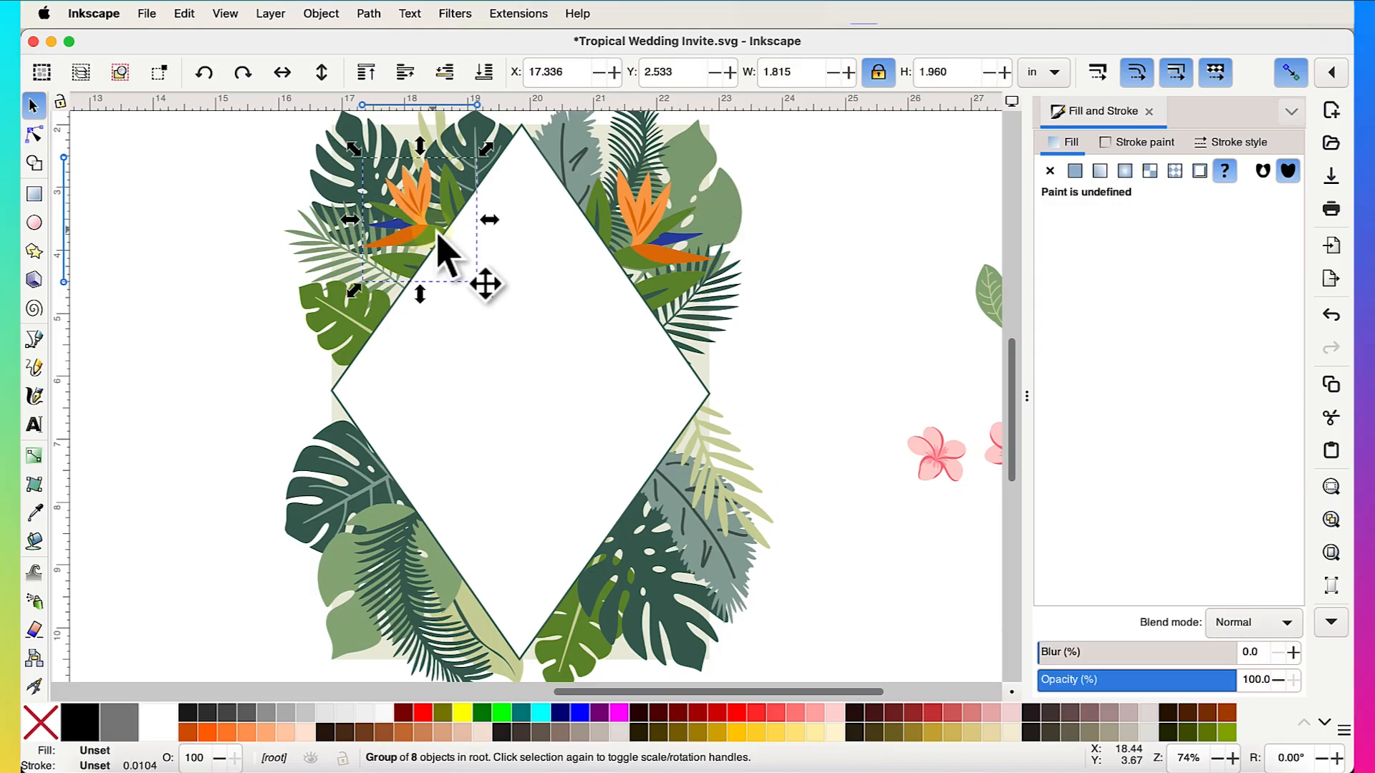
scroll(503, 315, "up", 2)
scroll(503, 315, "right", 1)
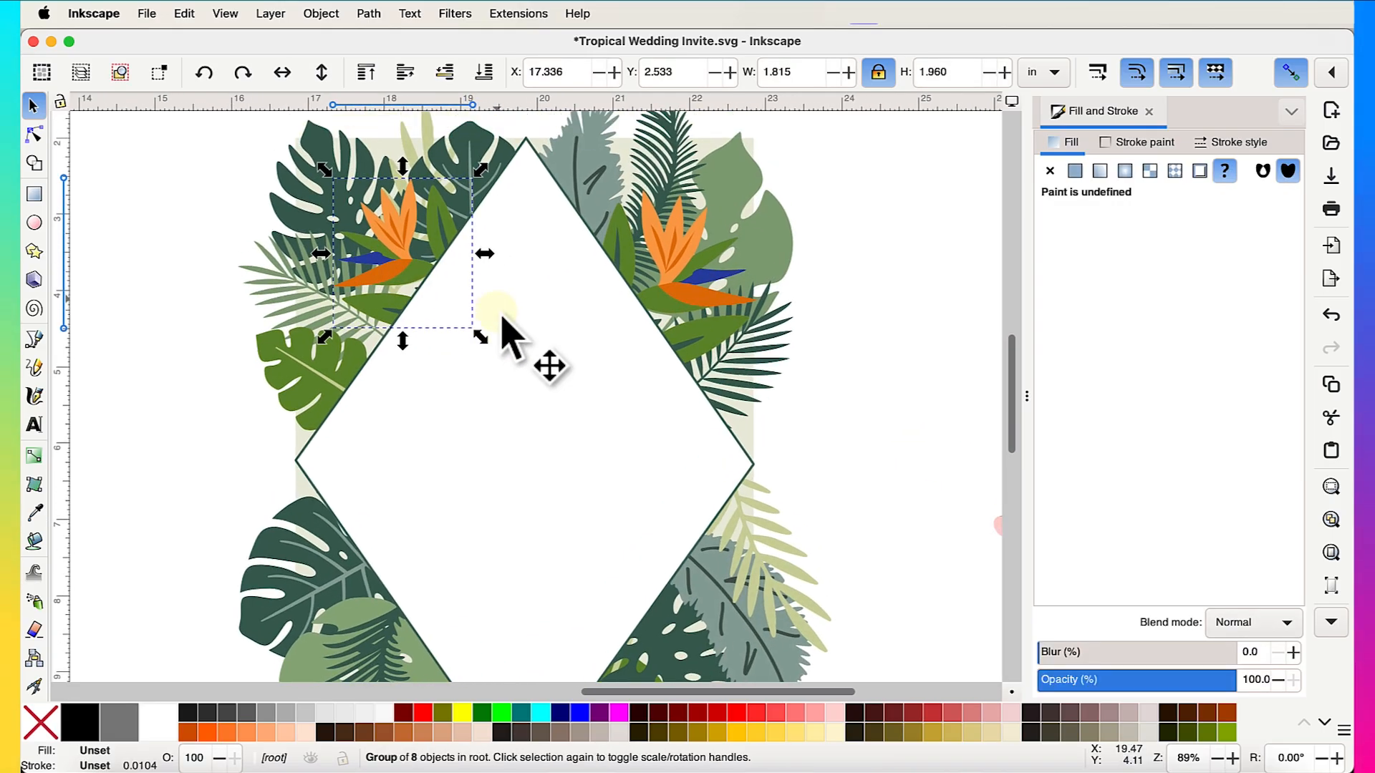
left_click_drag(479, 335, 496, 347)
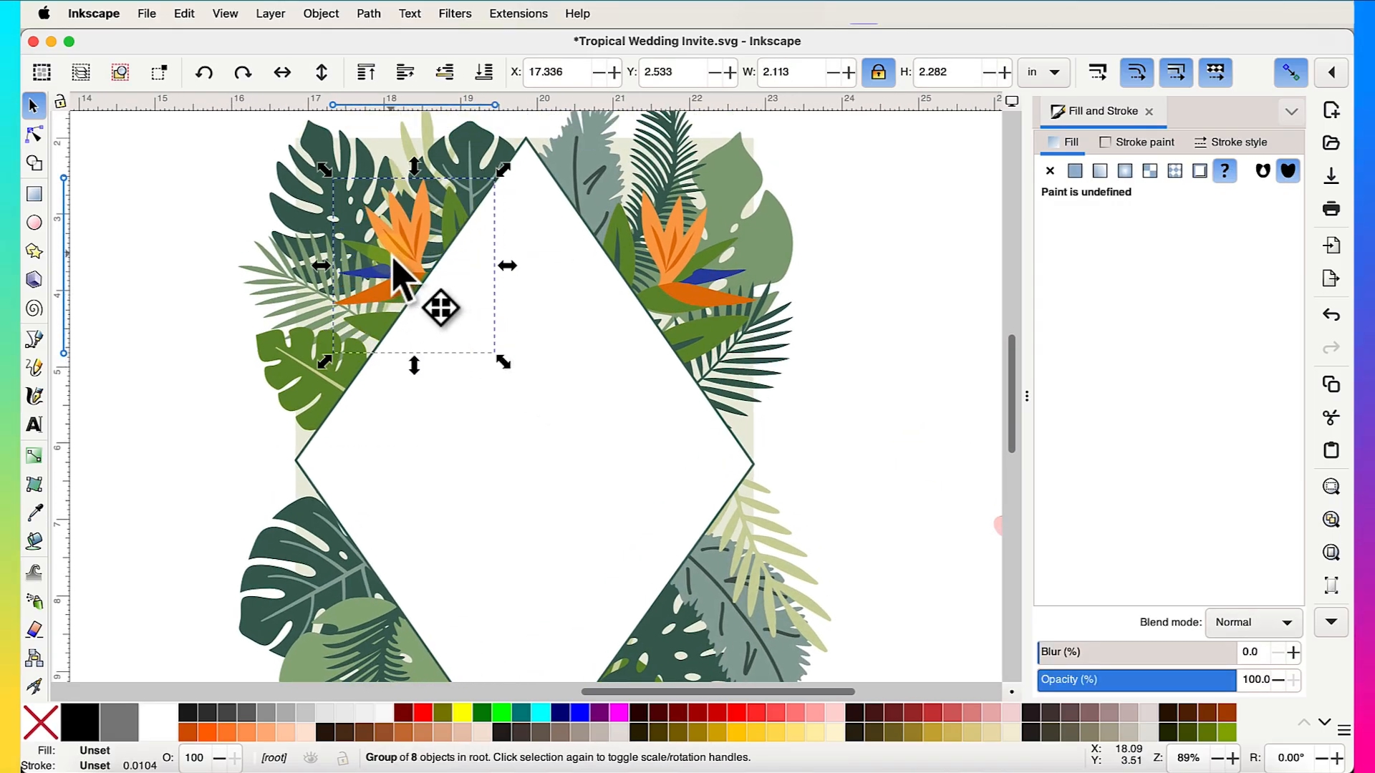
left_click_drag(401, 280, 376, 277)
- Scale the right bird-of-paradise group to about 116% and shift it slightly left and up
left_click(688, 315)
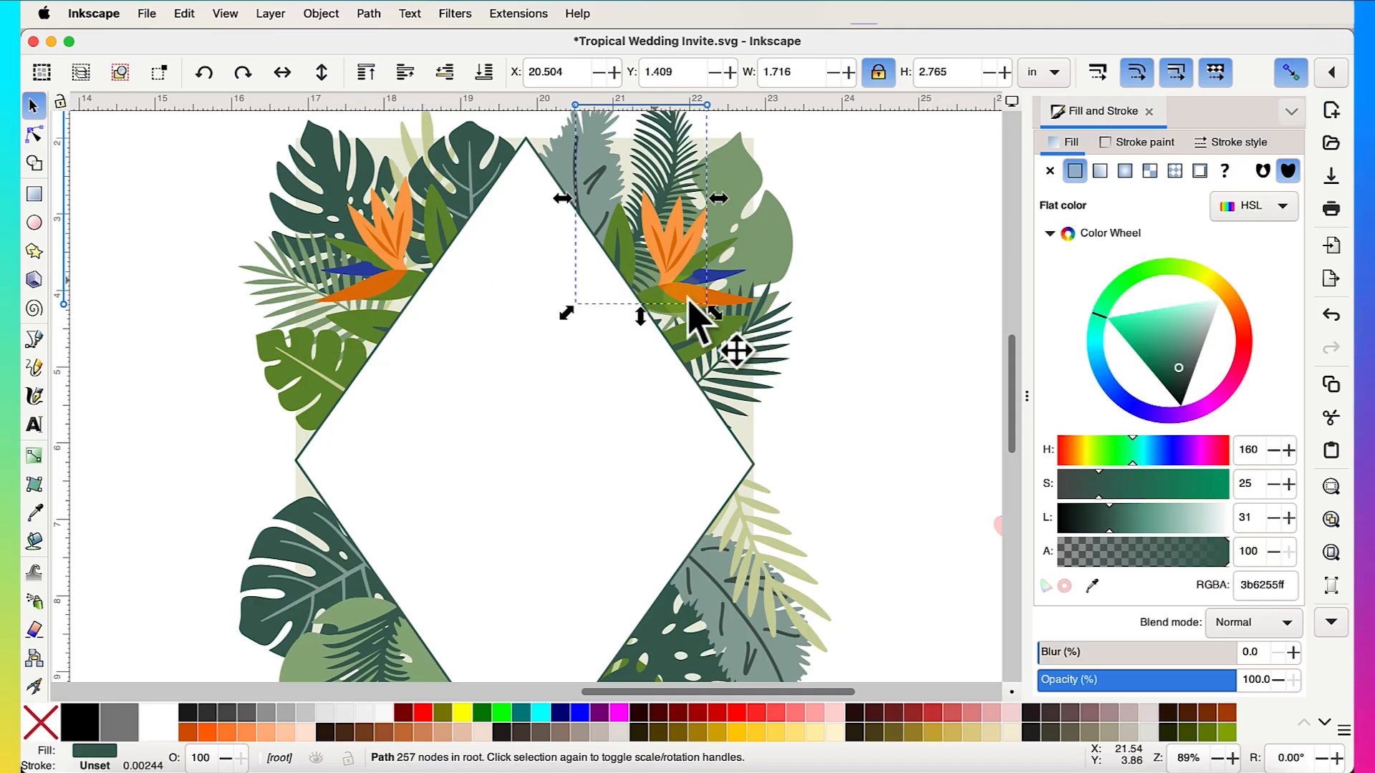
left_click(691, 351)
left_click_drag(769, 390, 791, 412)
left_click_drag(692, 299, 673, 296)
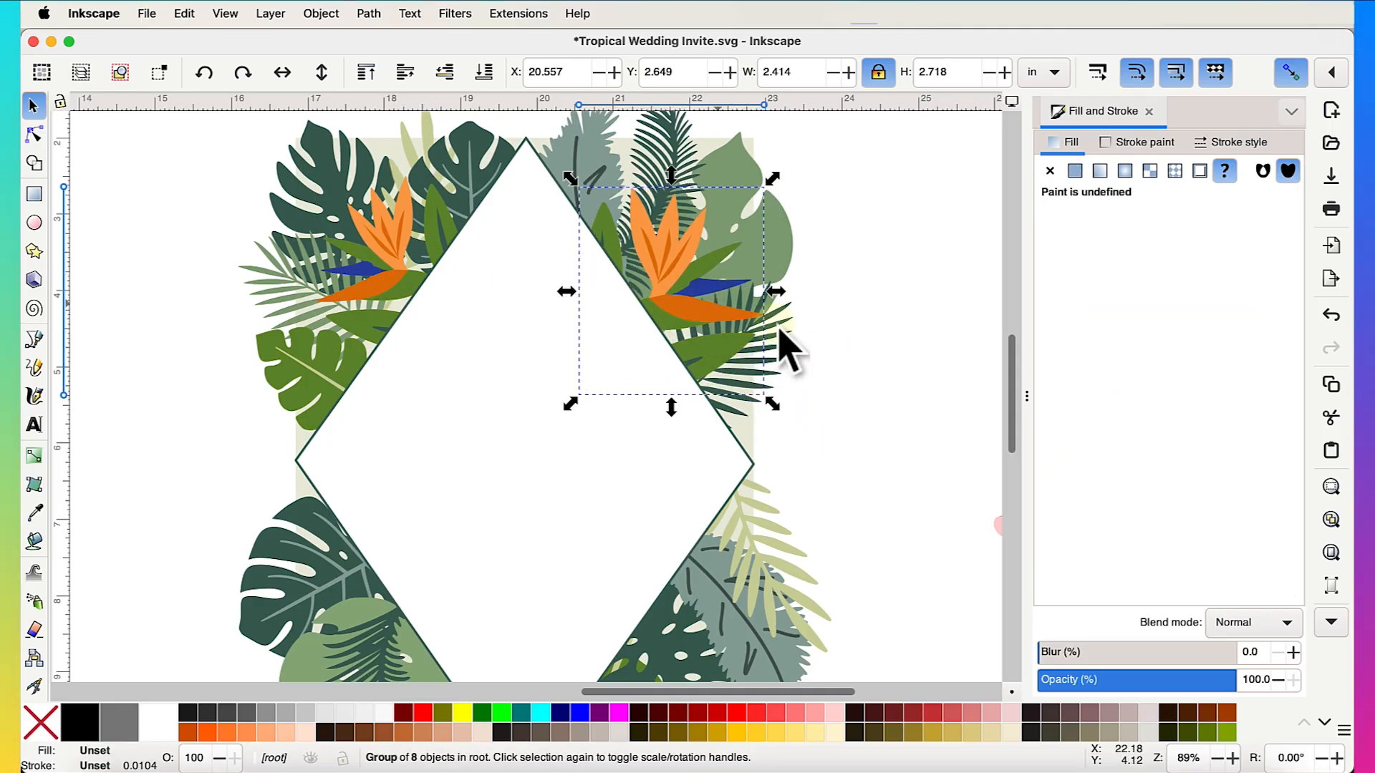
left_click(860, 359)
- Select the leaf group behind the upper-left bird-of-paradise
scroll(829, 428, "up", 2)
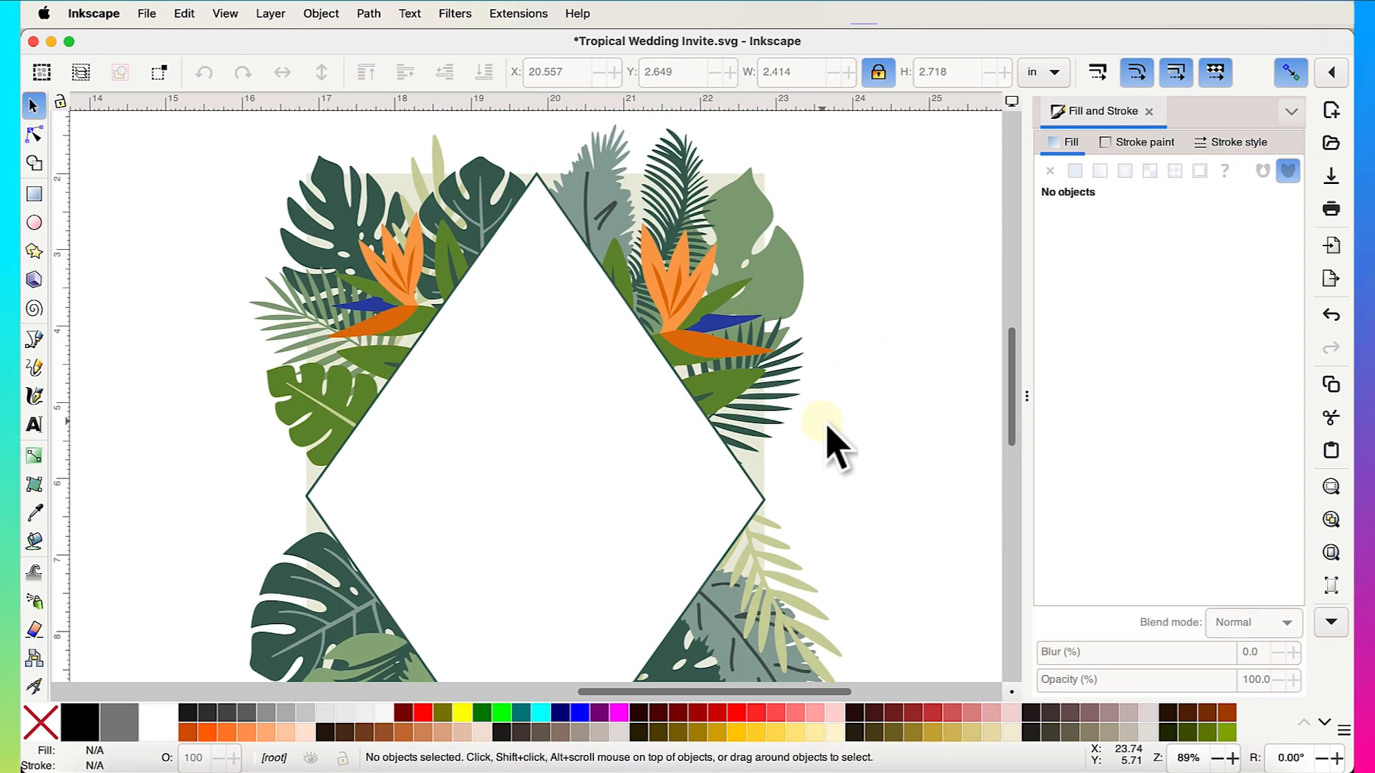
scroll(828, 429, "down", 5)
scroll(369, 307, "left", 2)
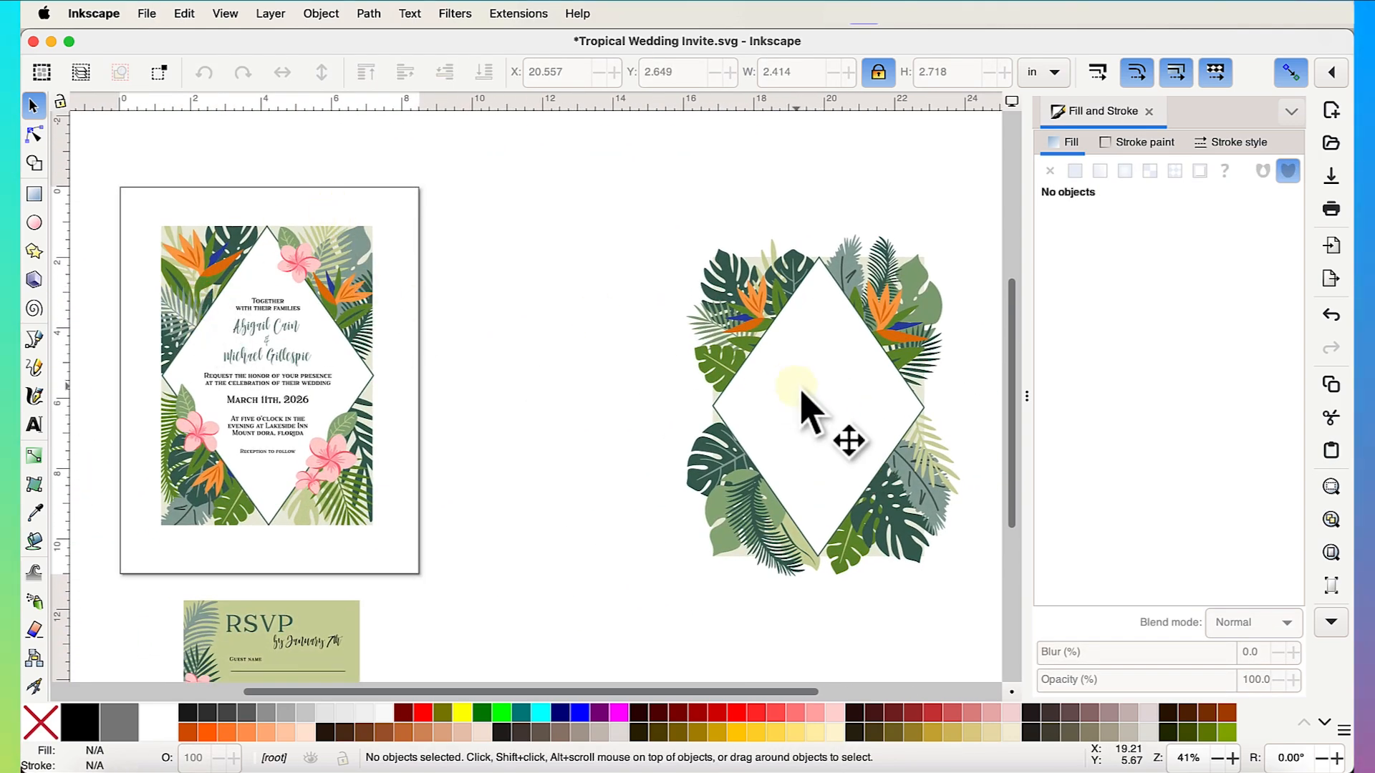
scroll(806, 410, "right", 2)
scroll(716, 272, "up", 3)
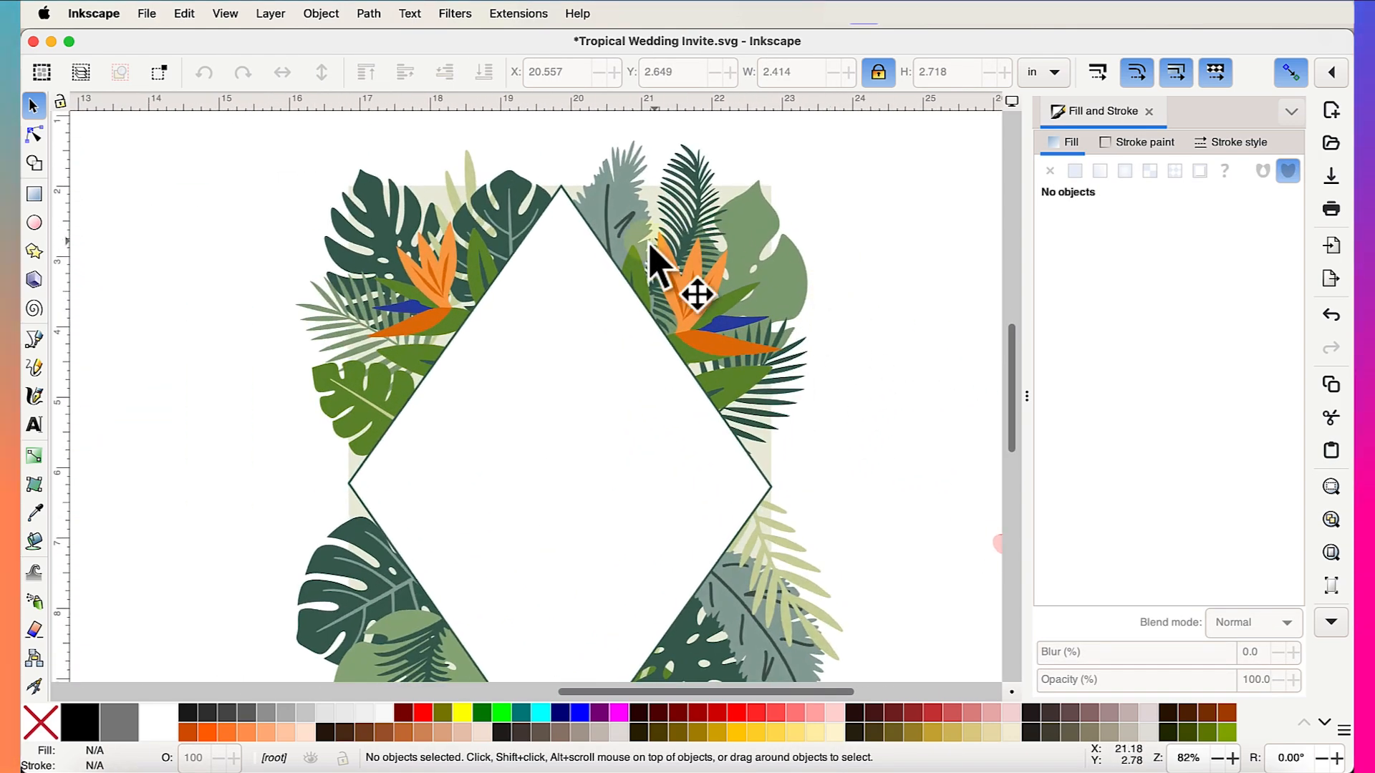
left_click(531, 189)
scroll(532, 189, "up", 2)
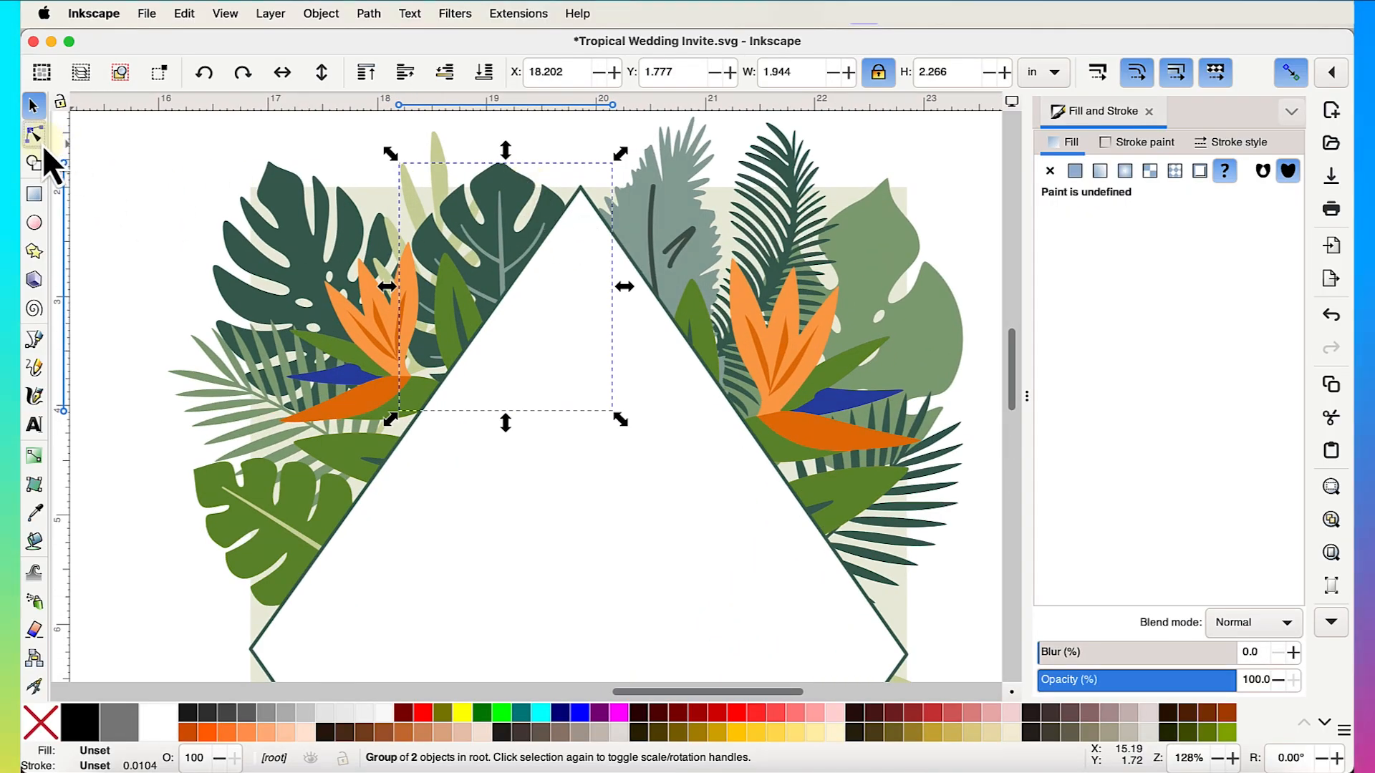
- Refill the dark leaf behind the upper-left flower with a sampled pale beige, slightly darkened
left_click(34, 135)
left_click(528, 193)
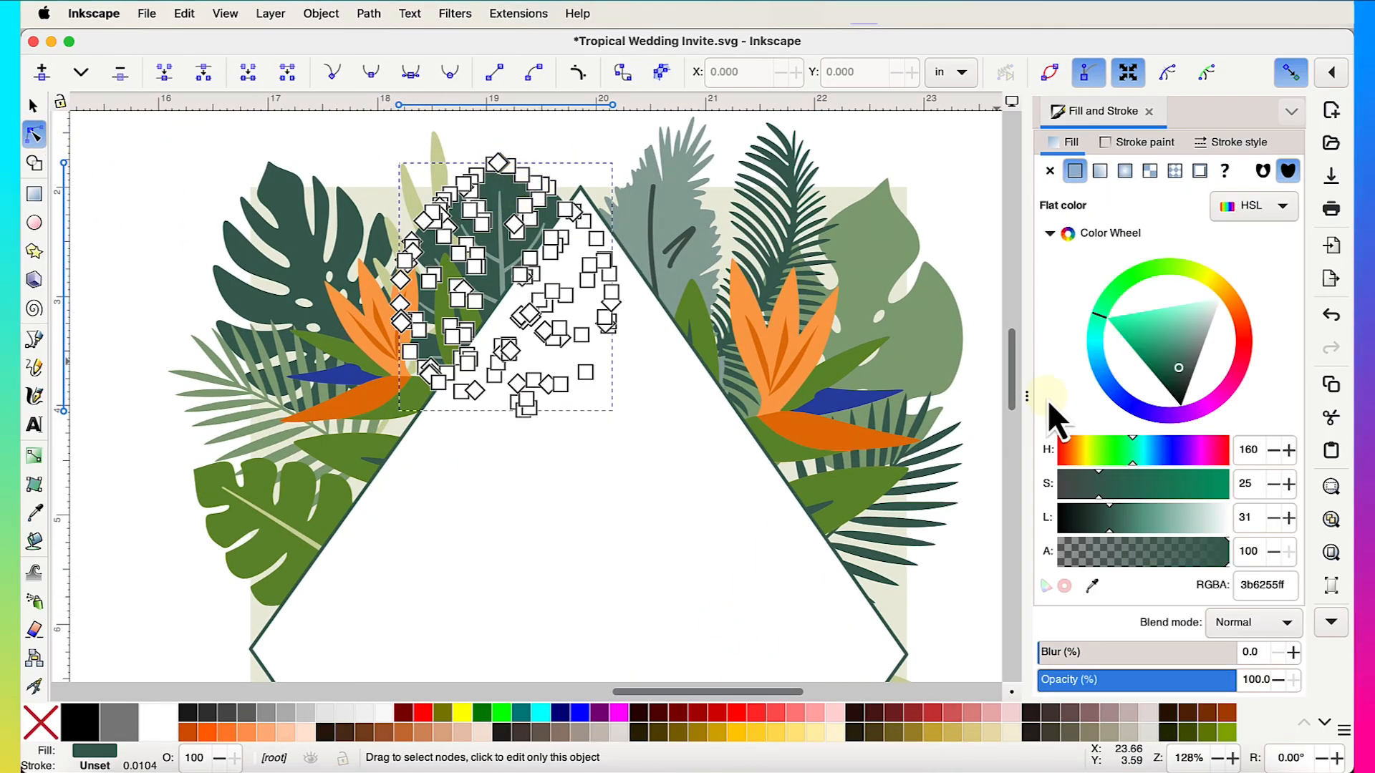
left_click(1146, 521)
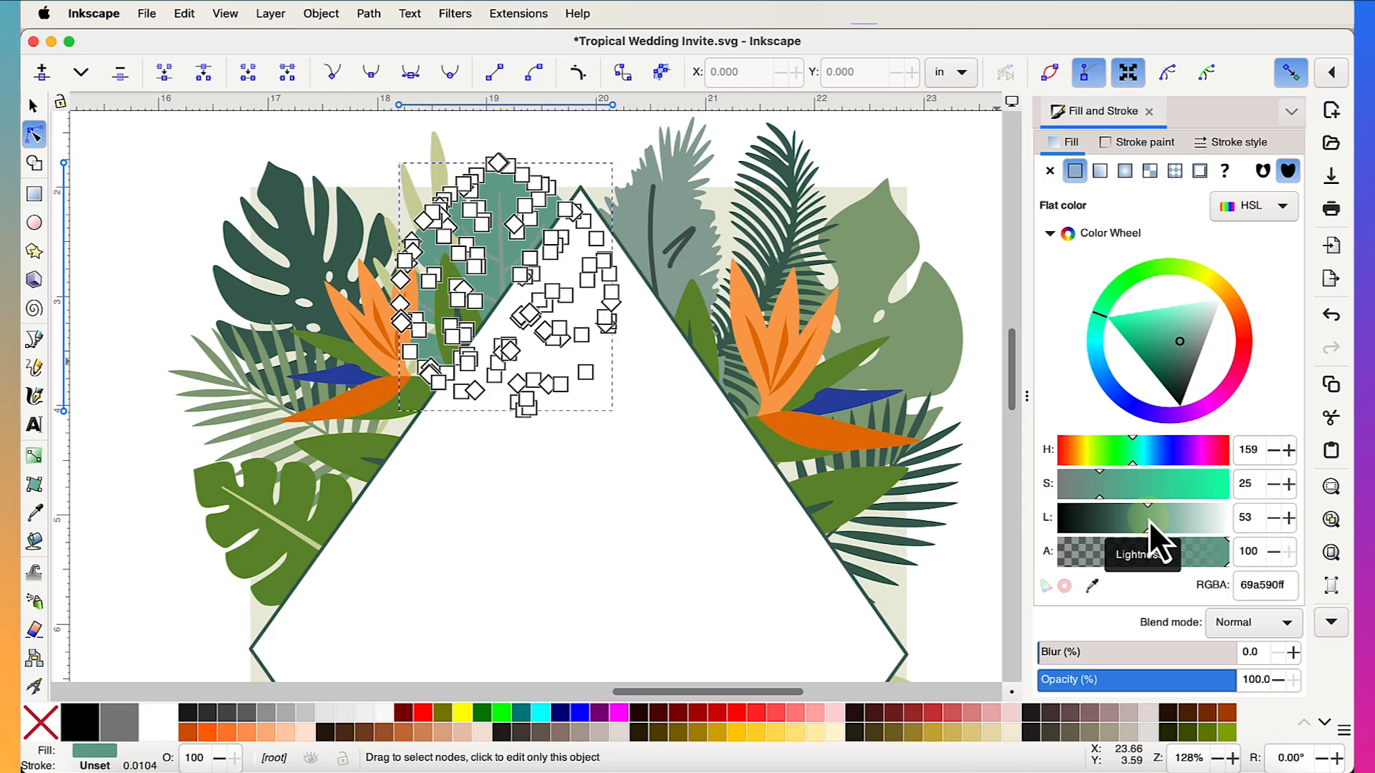
left_click(1093, 586)
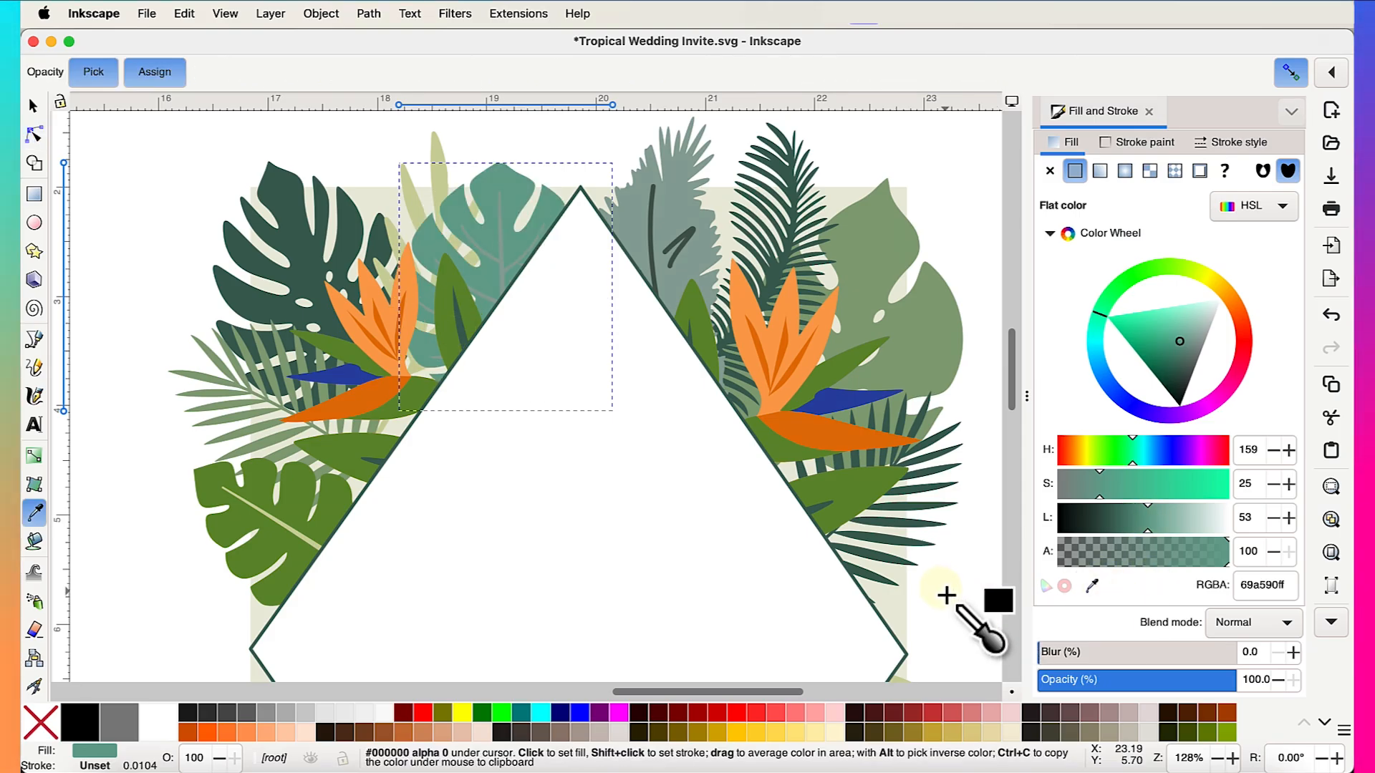
left_click(911, 604)
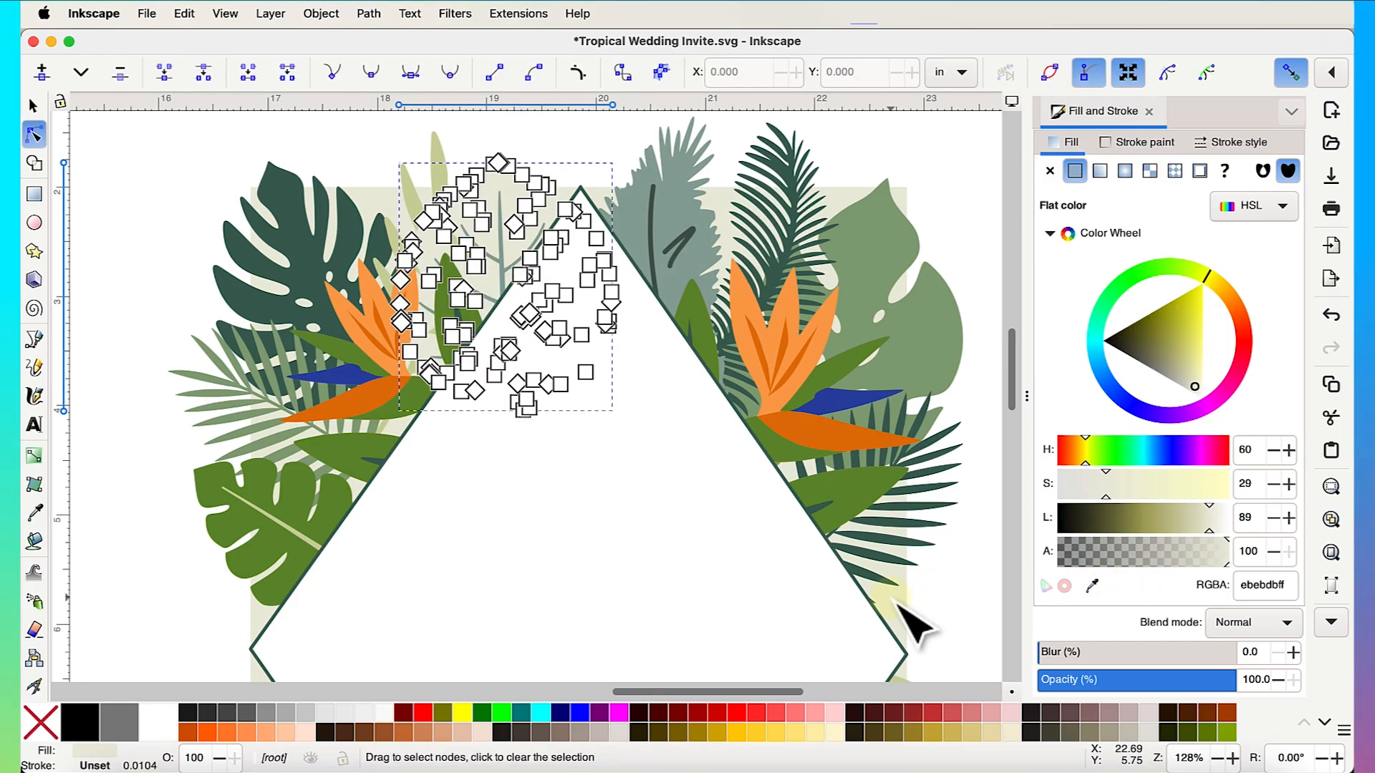
left_click(1191, 521)
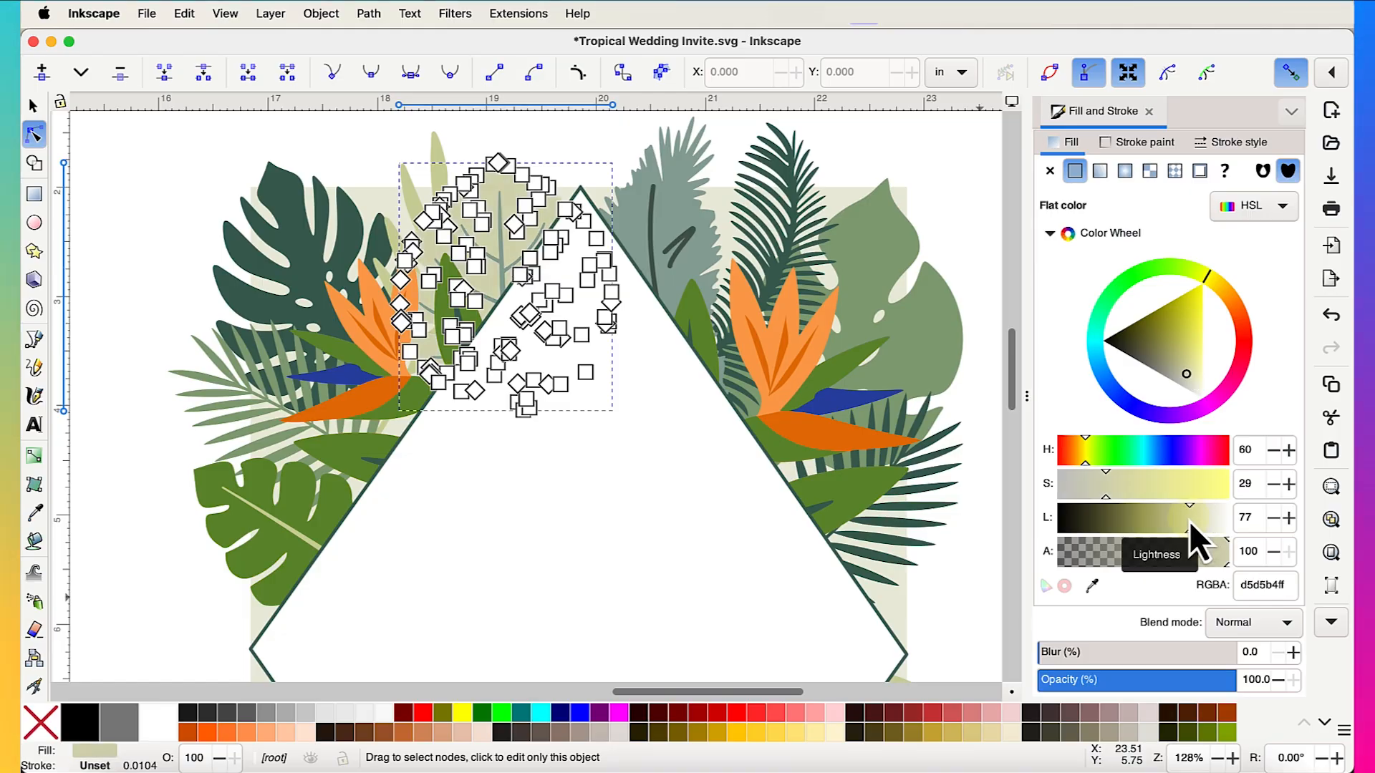
left_click(1187, 522)
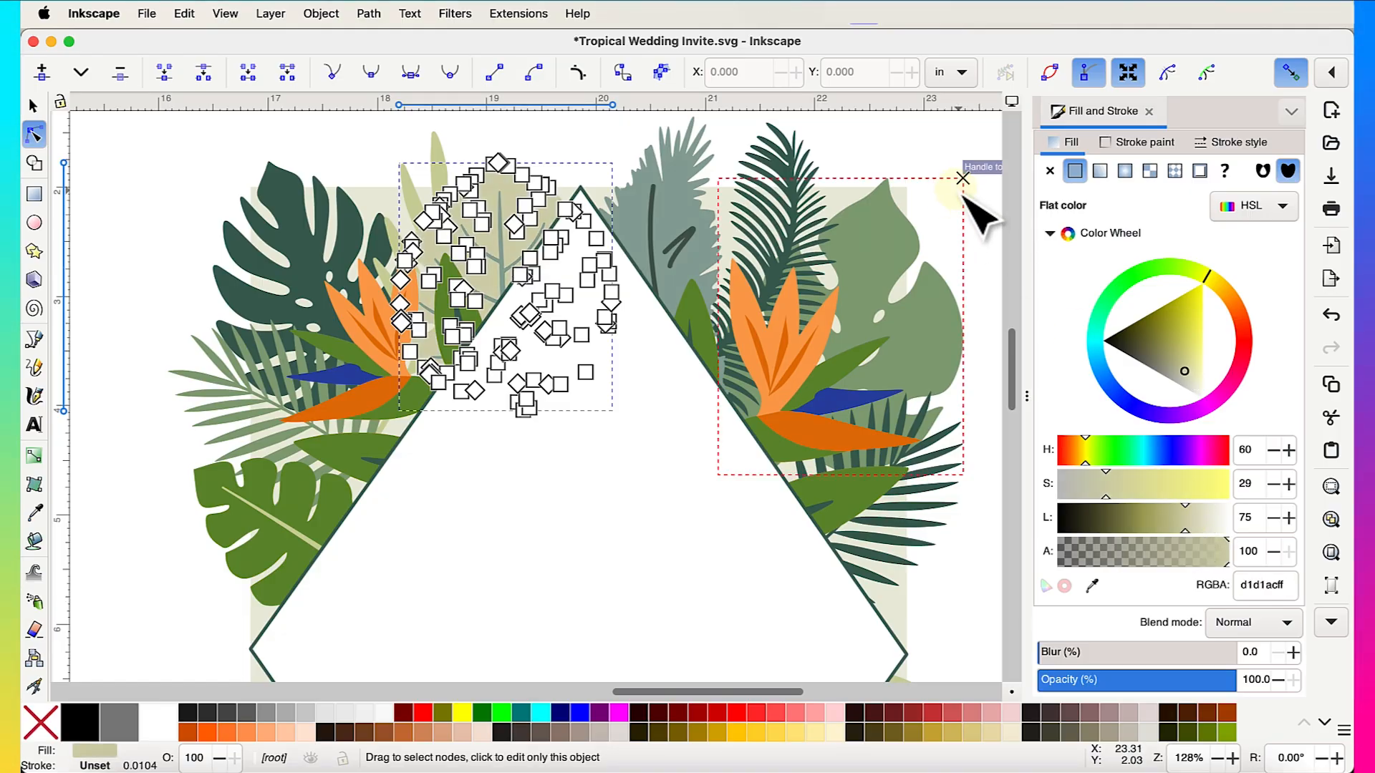
left_click(911, 139)
- Deepen the neighbouring pale leaf to a yellow-green by lowering its lightness
left_click(451, 178)
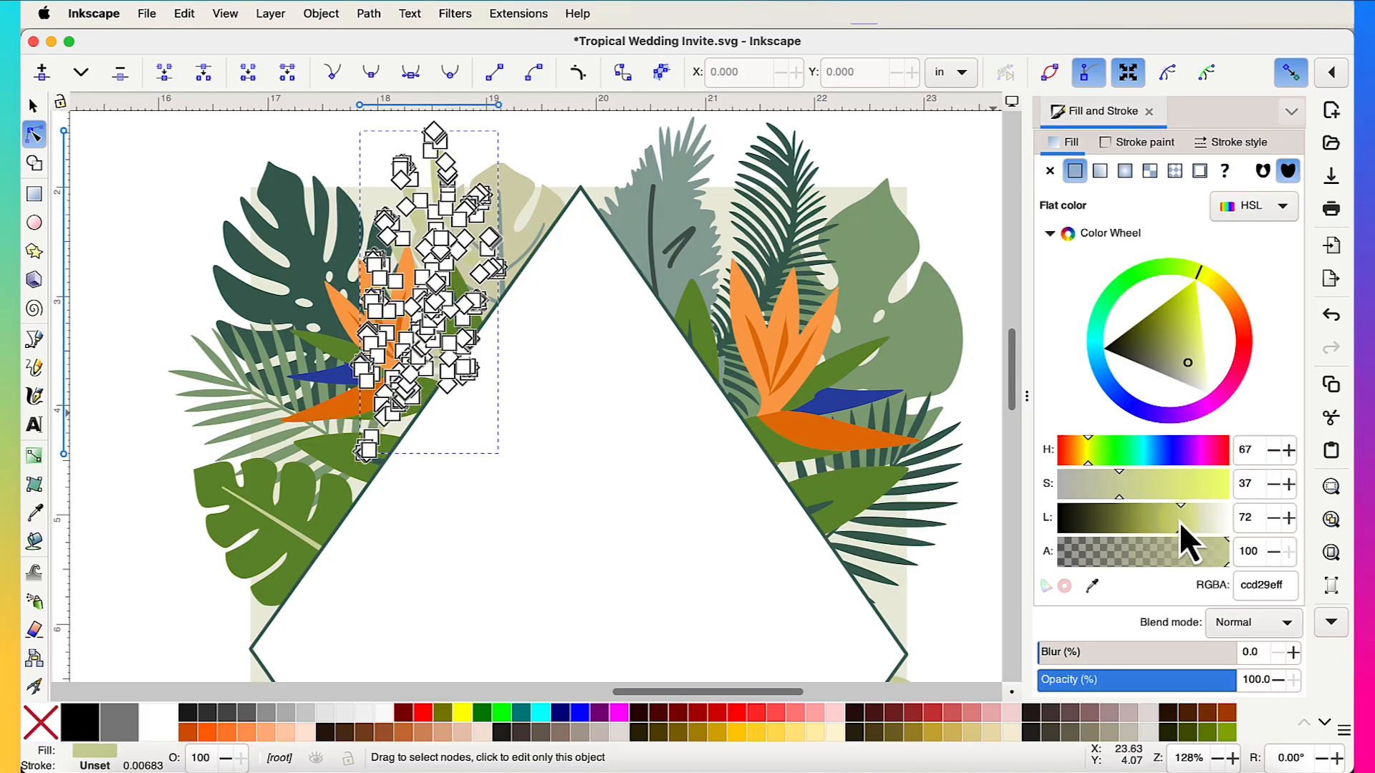
left_click_drag(1179, 521, 1167, 522)
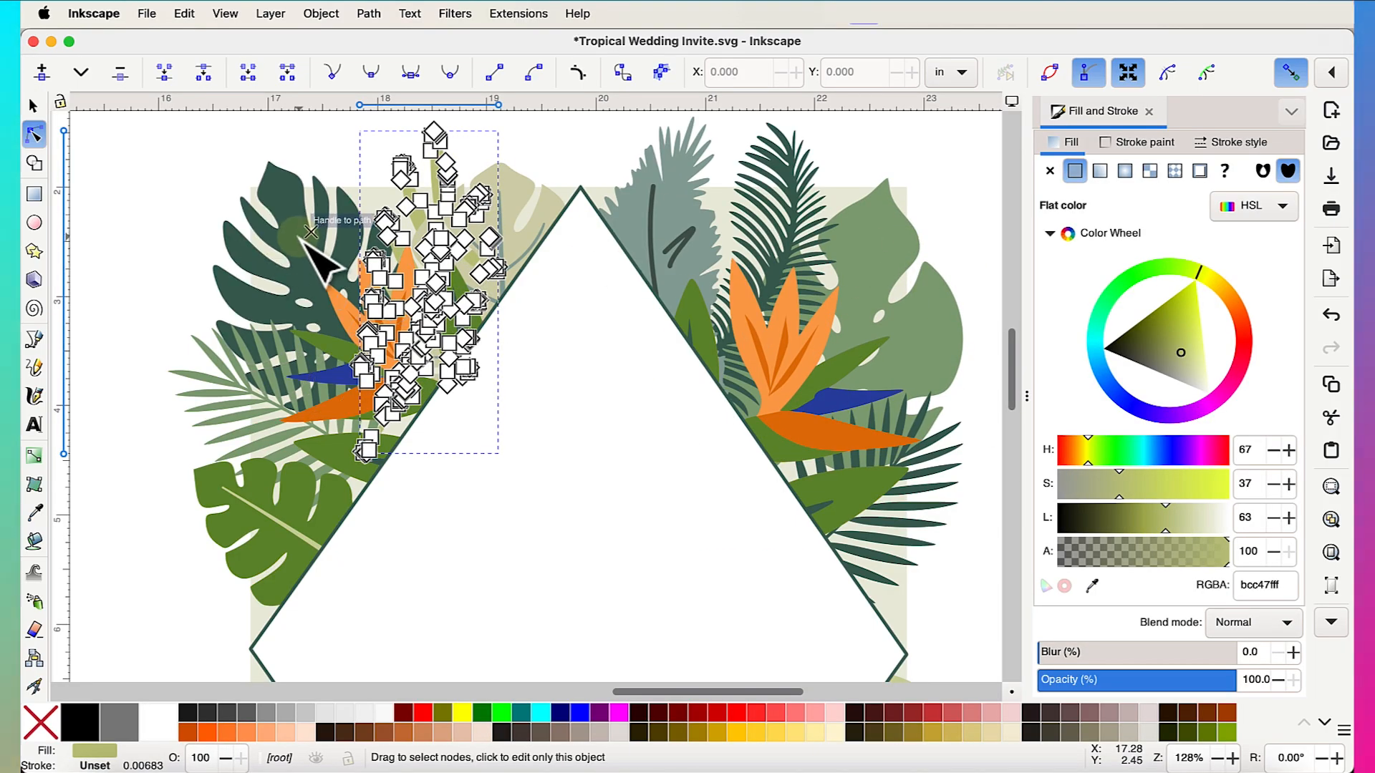
left_click(608, 118)
scroll(967, 308, "down", 3)
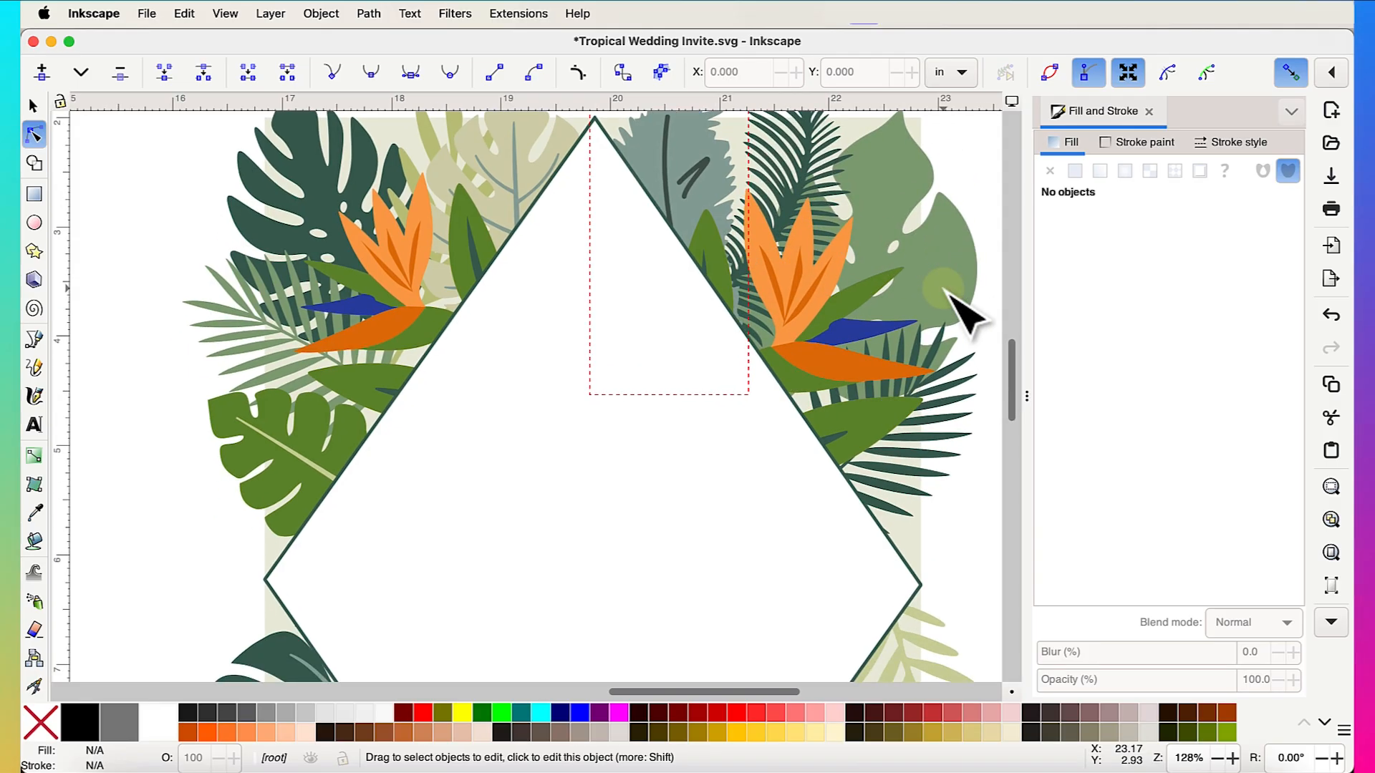
- Recolour the left monstera leaf with the sampled pale beige #d1d1ac
left_click(373, 452)
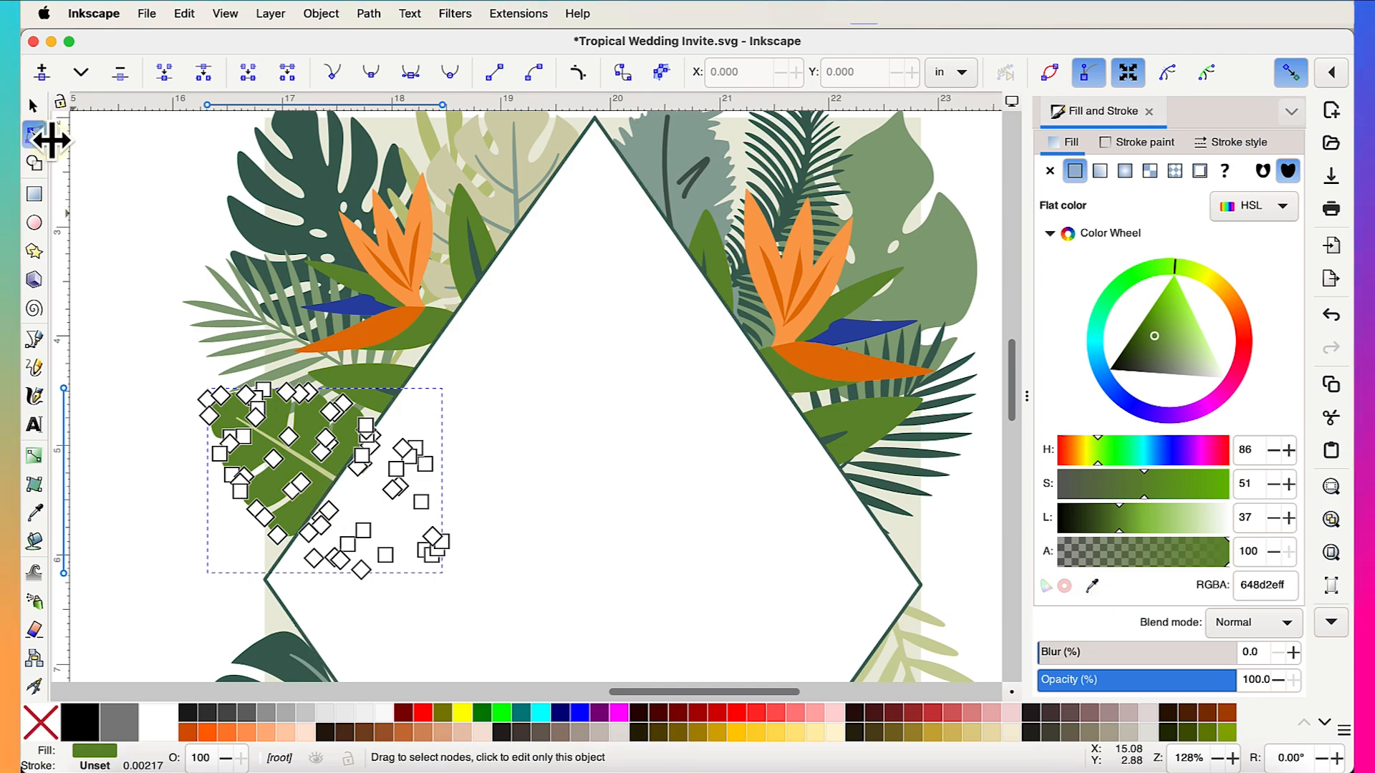
key("Escape")
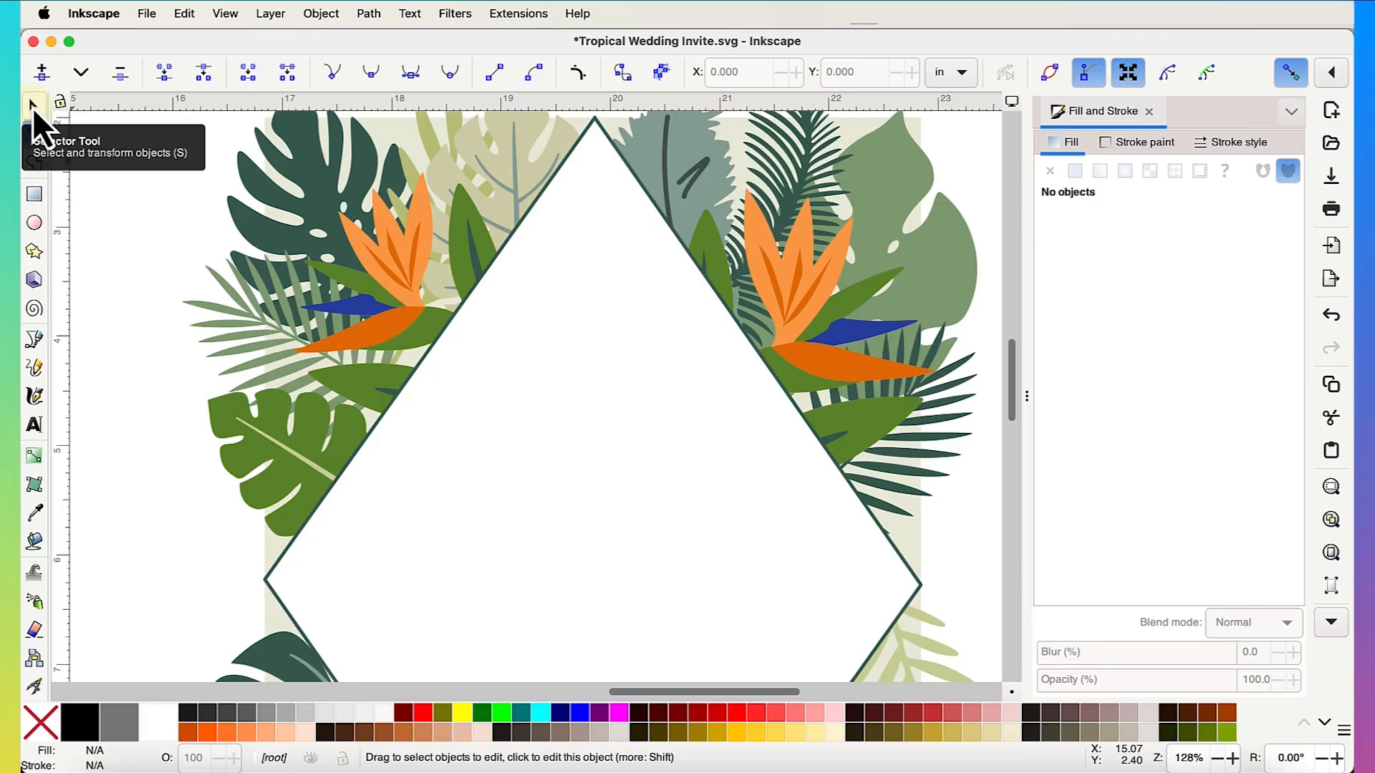
left_click(324, 433)
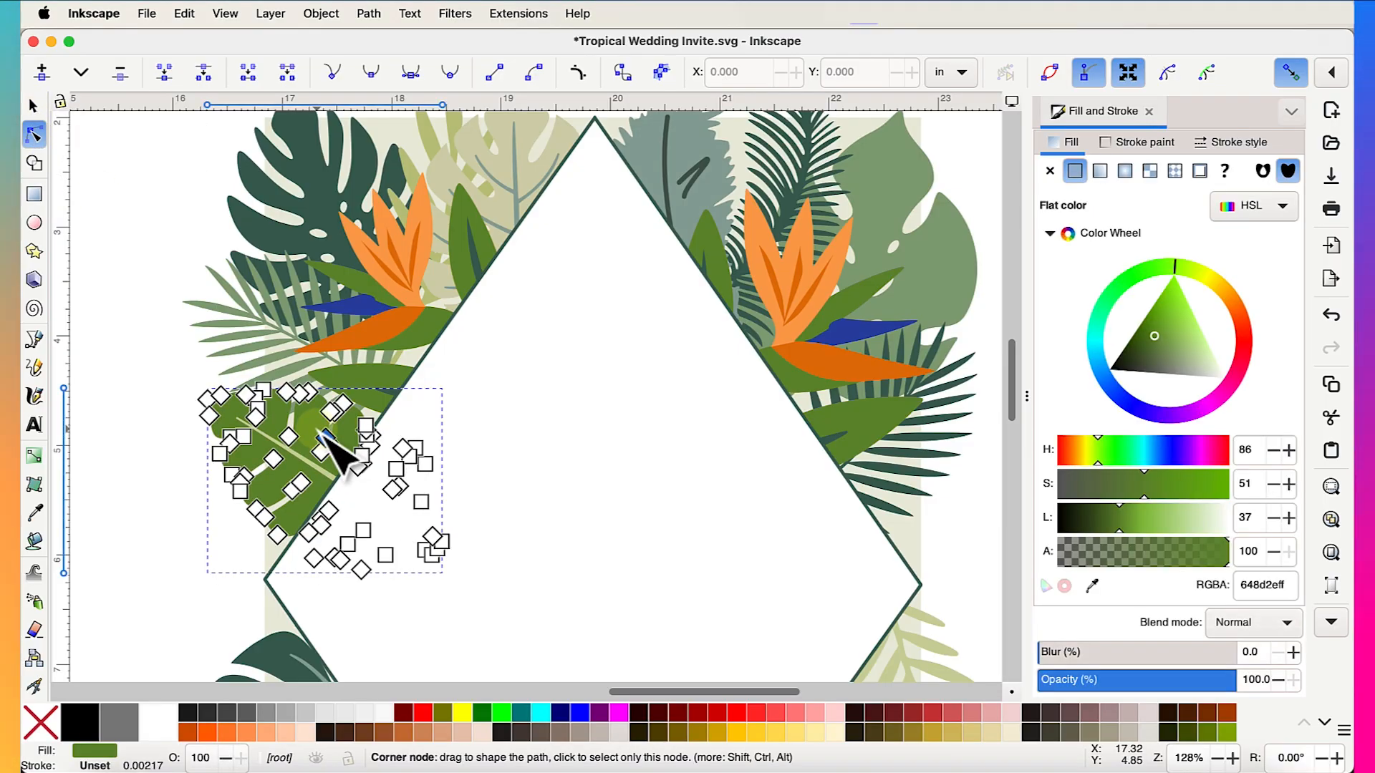
left_click(1090, 589)
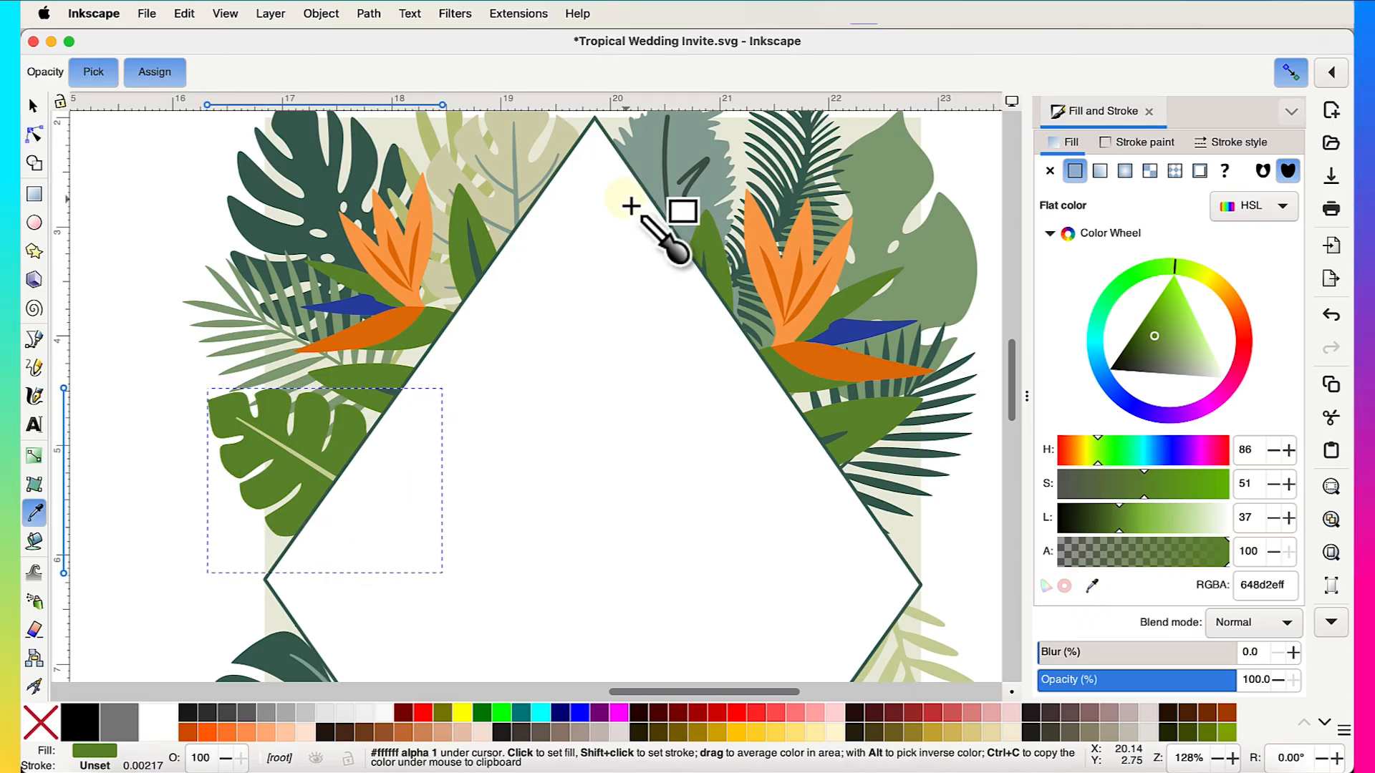
left_click(529, 132)
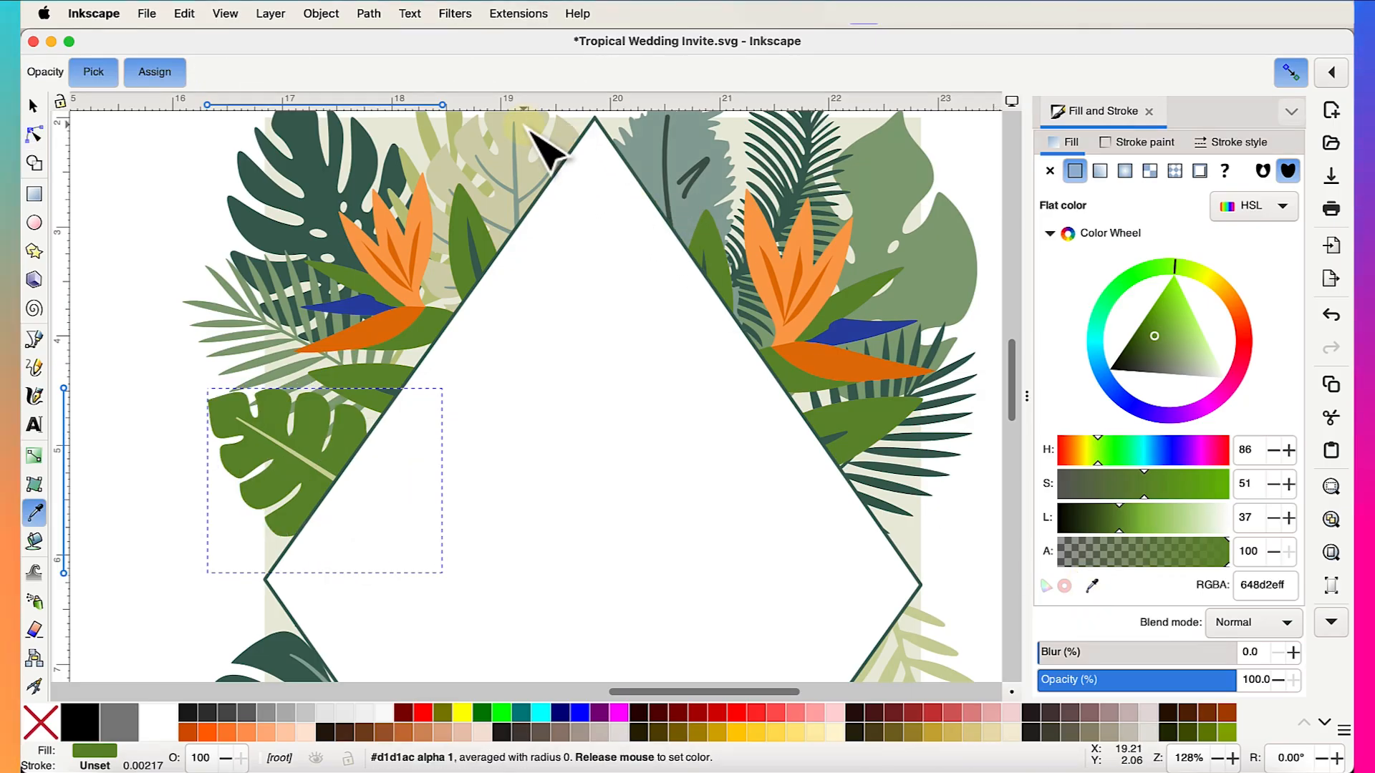
left_click(120, 395)
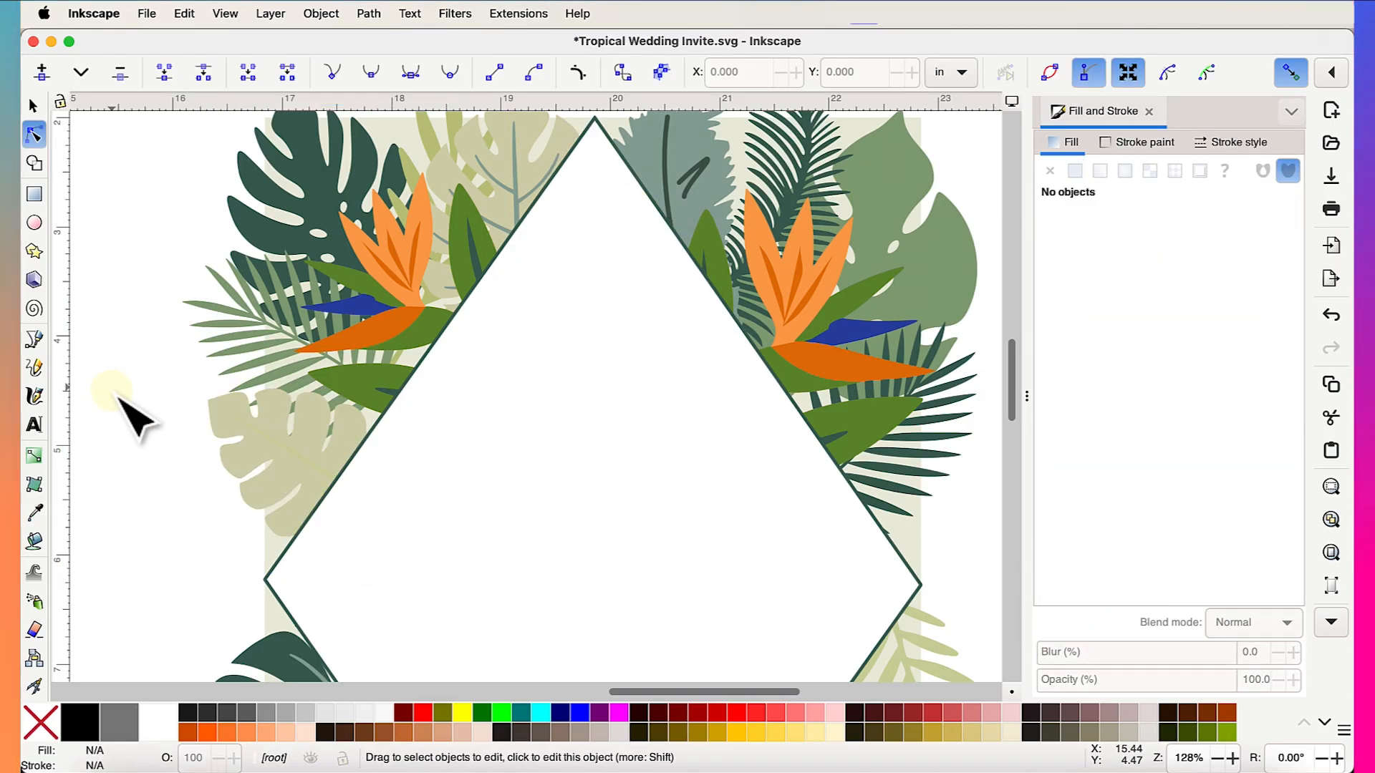
- Refill the beige monstera leaf with an olive green sampled from the frame
left_click(318, 464)
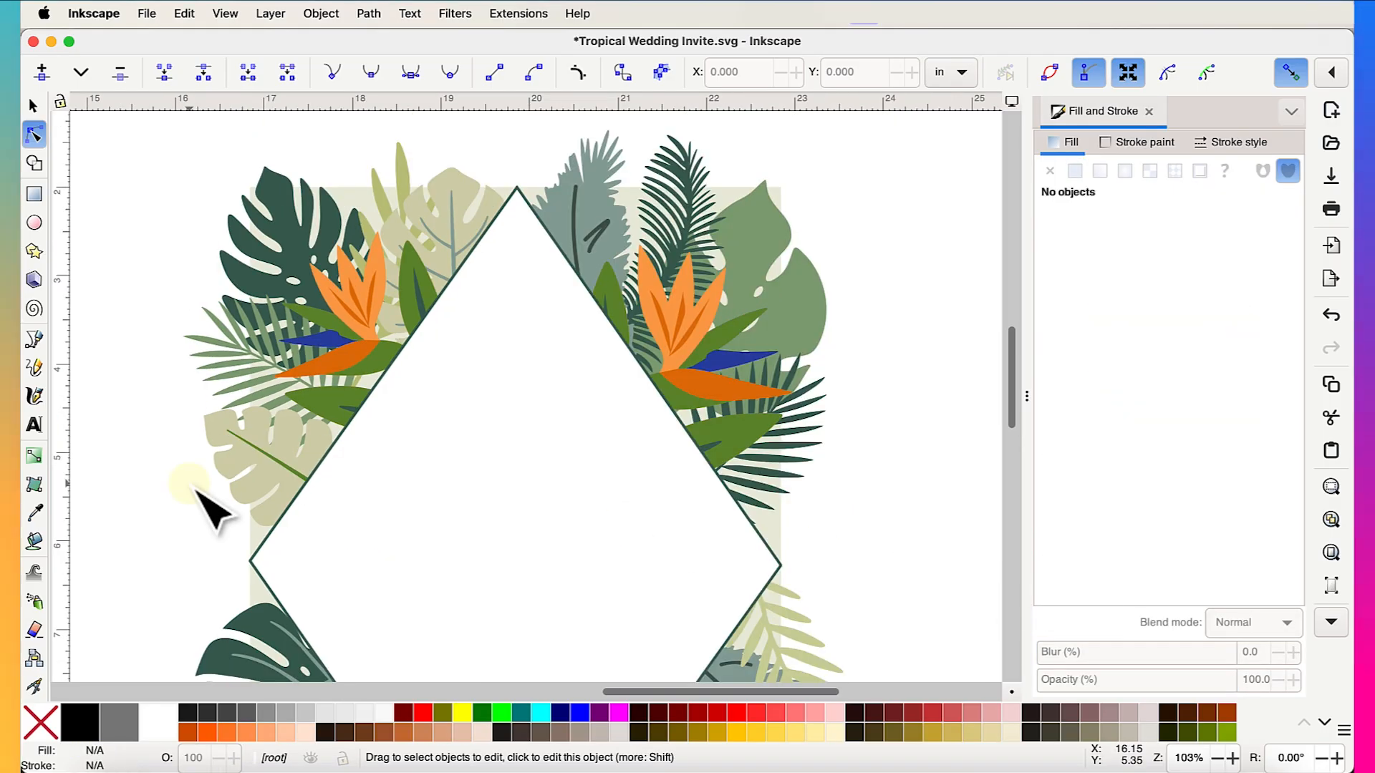
scroll(199, 489, "right", 2)
scroll(200, 488, "up", 1)
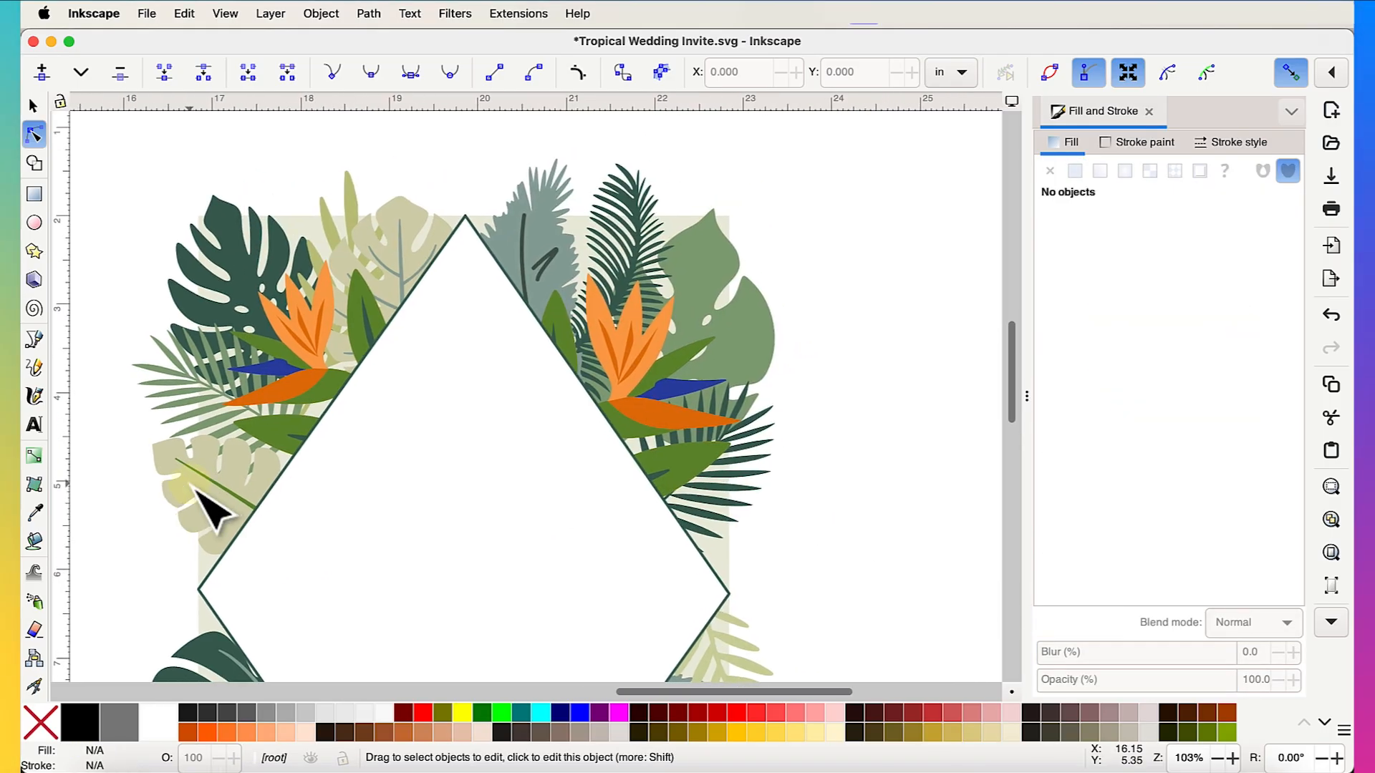
scroll(761, 467, "up", 3)
scroll(762, 467, "left", 2)
scroll(761, 467, "up", 2)
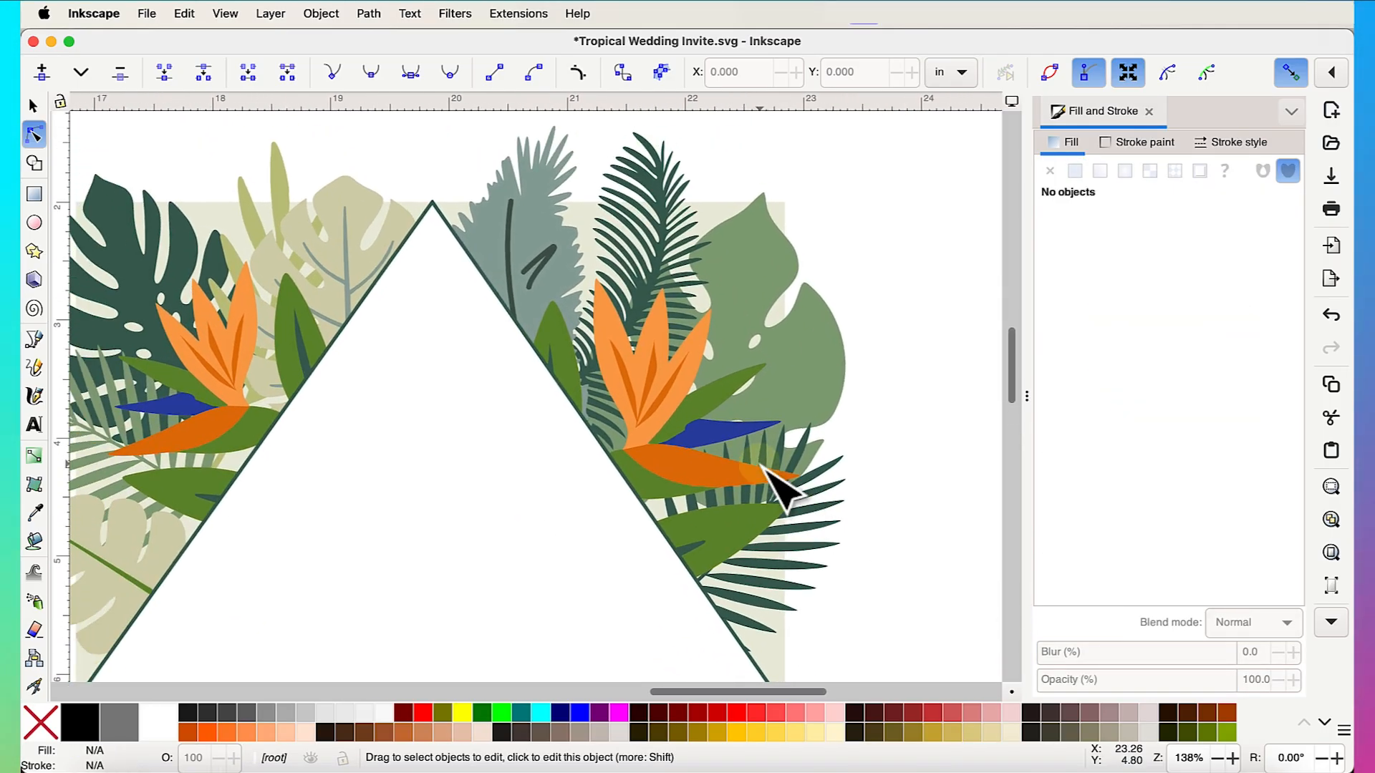
scroll(761, 467, "down", 2)
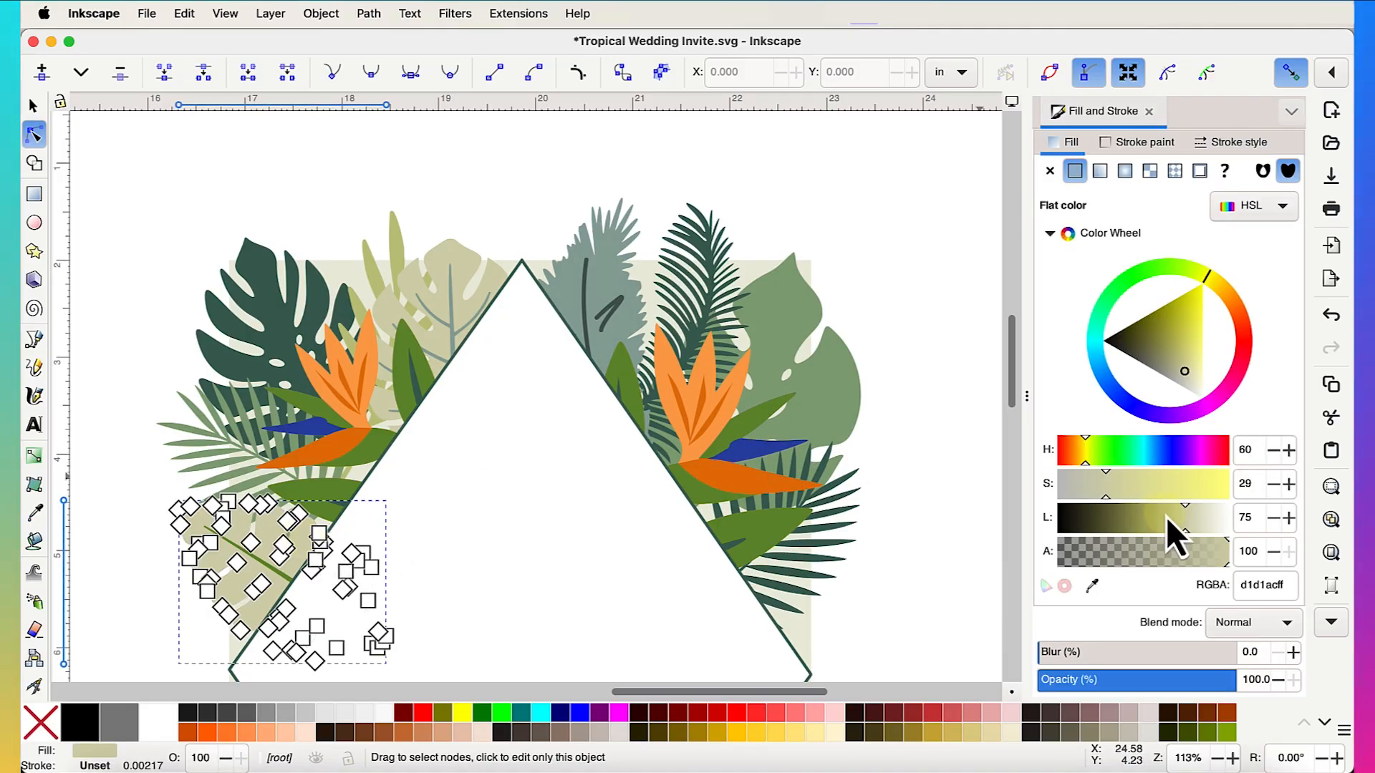
left_click(1092, 586)
left_click(399, 255)
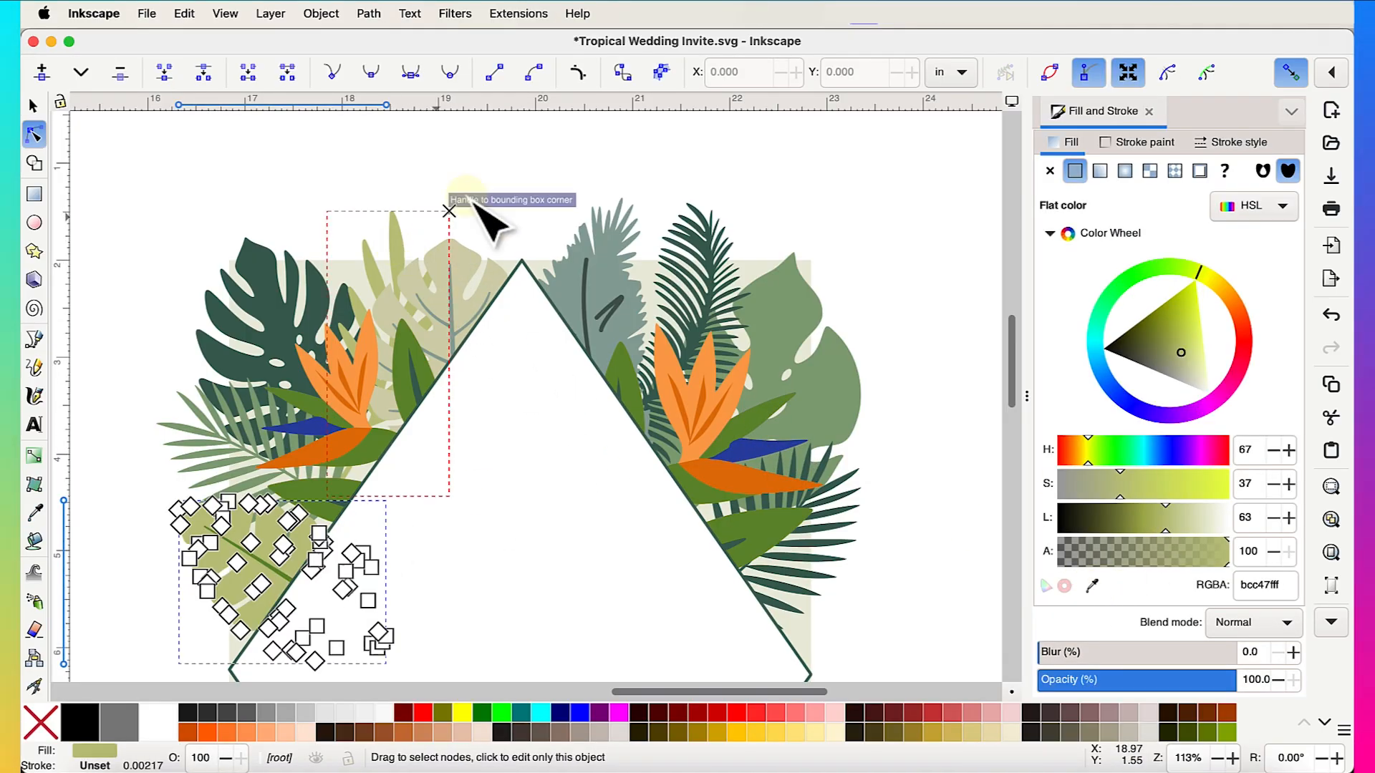
left_click(681, 175)
- Give the pale lower-right monstera a sampled pale olive fill
scroll(868, 285, "down", 3)
scroll(868, 285, "right", 2)
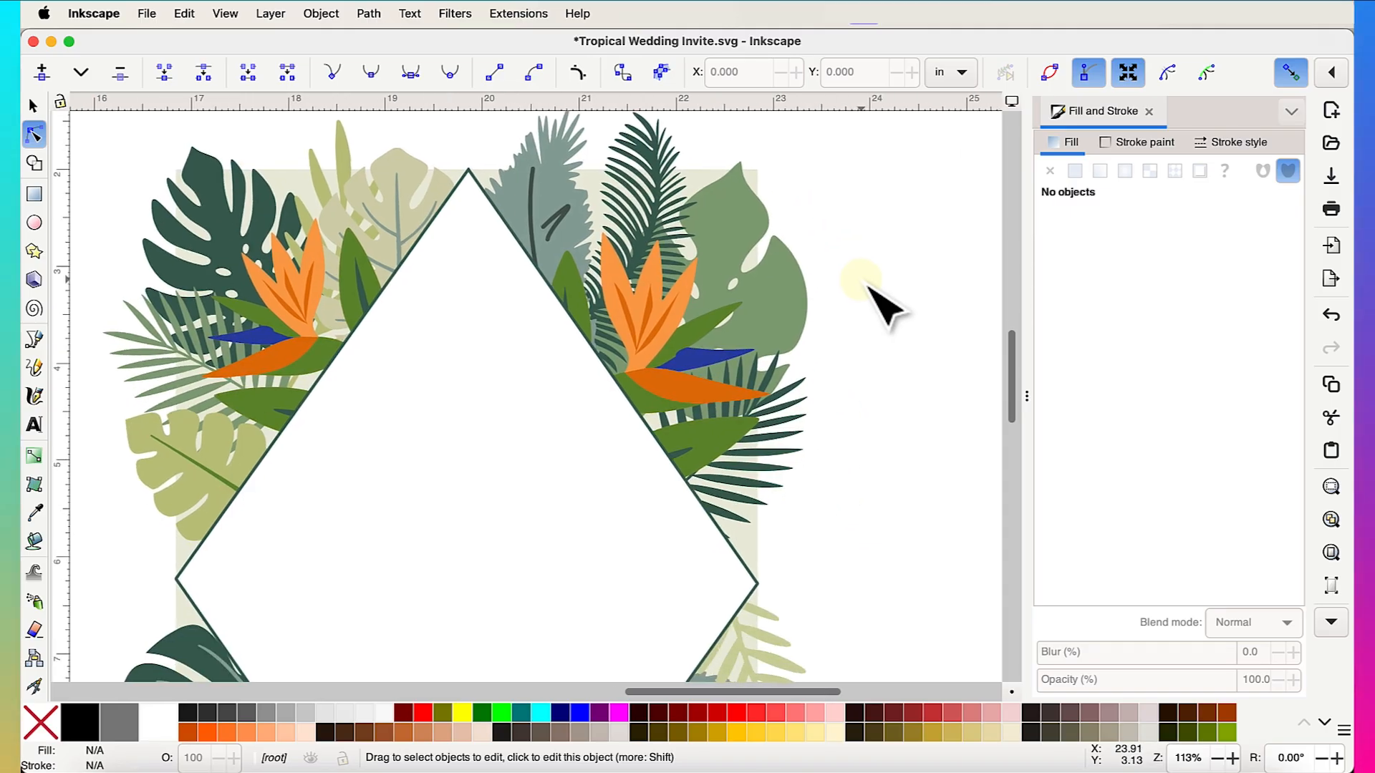
scroll(881, 298, "down", 5)
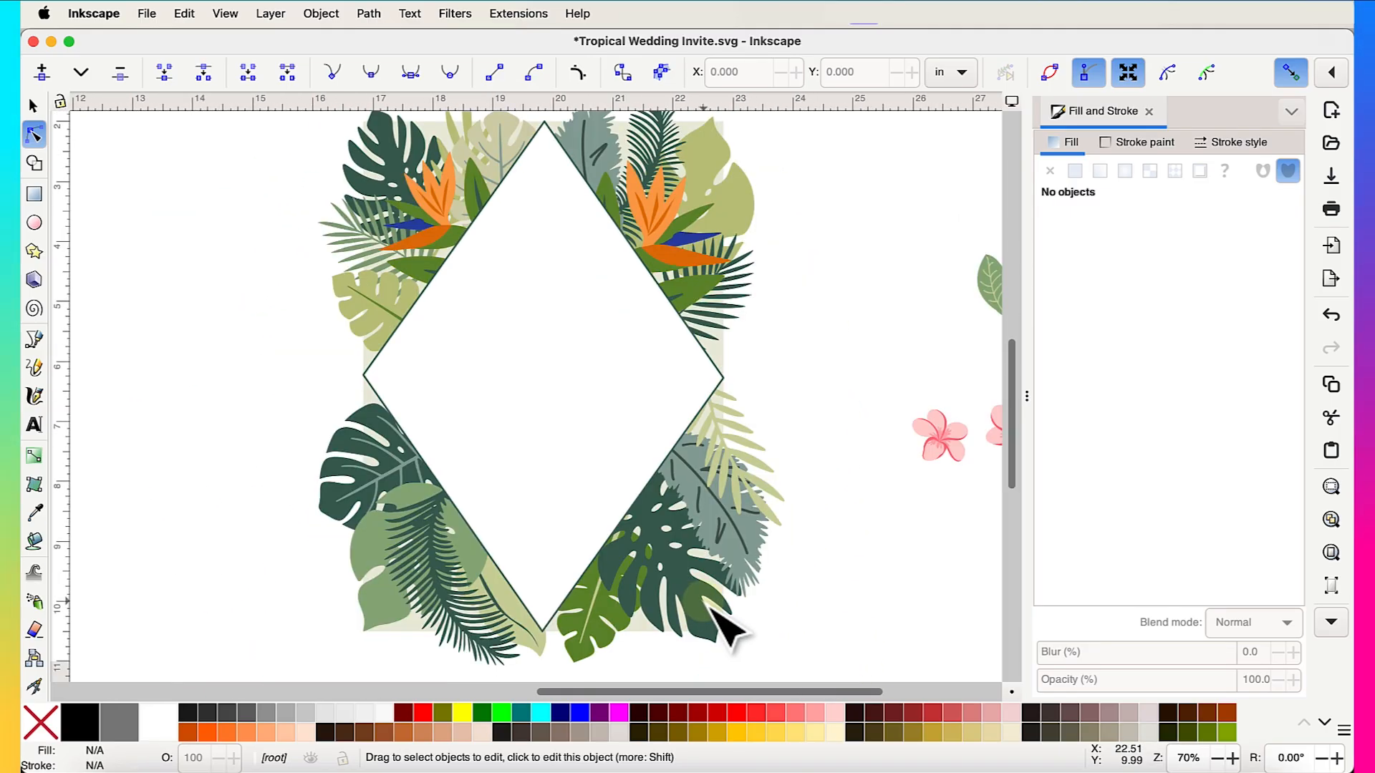
left_click(709, 602)
left_click(1092, 585)
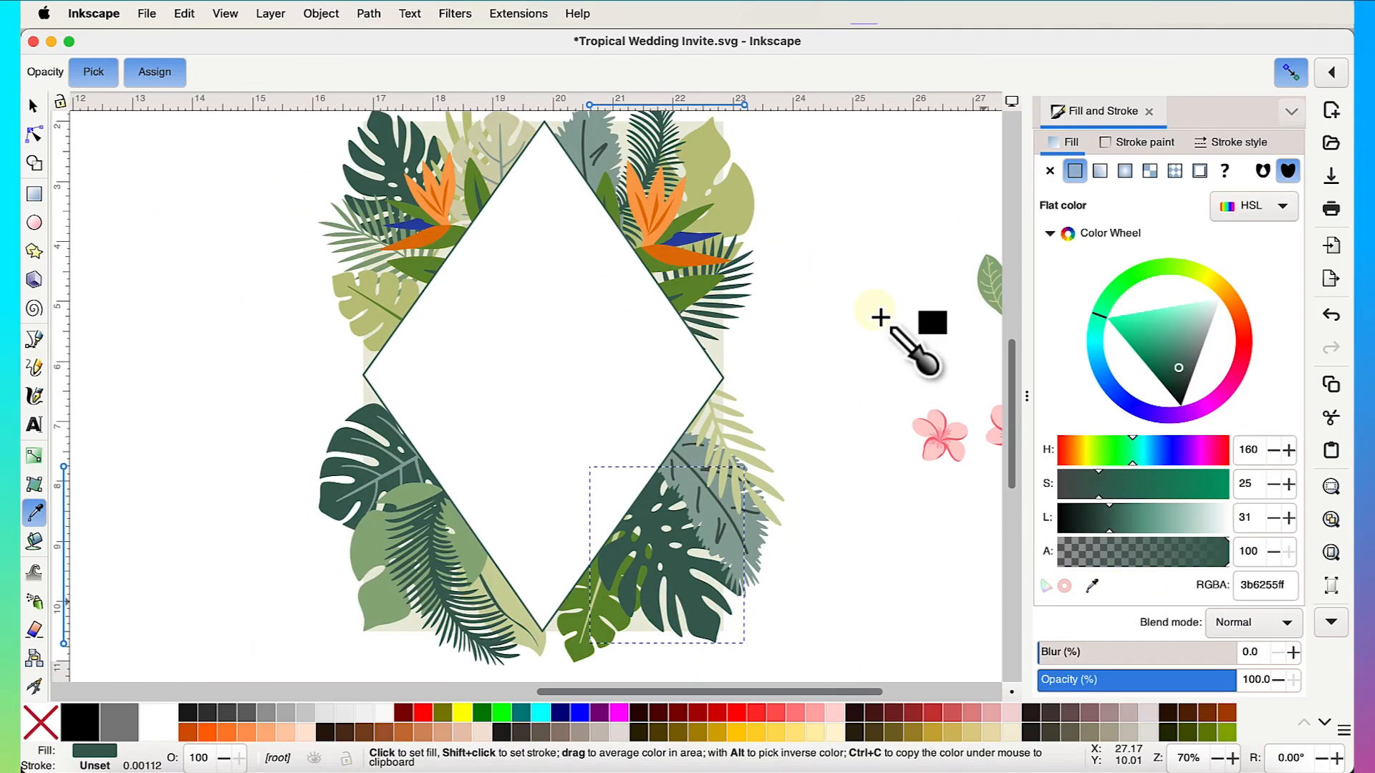
left_click(749, 207)
key("n")
key("Escape")
- Fill the small green leaf with a dark green sampled from the top leaves
left_click(612, 636)
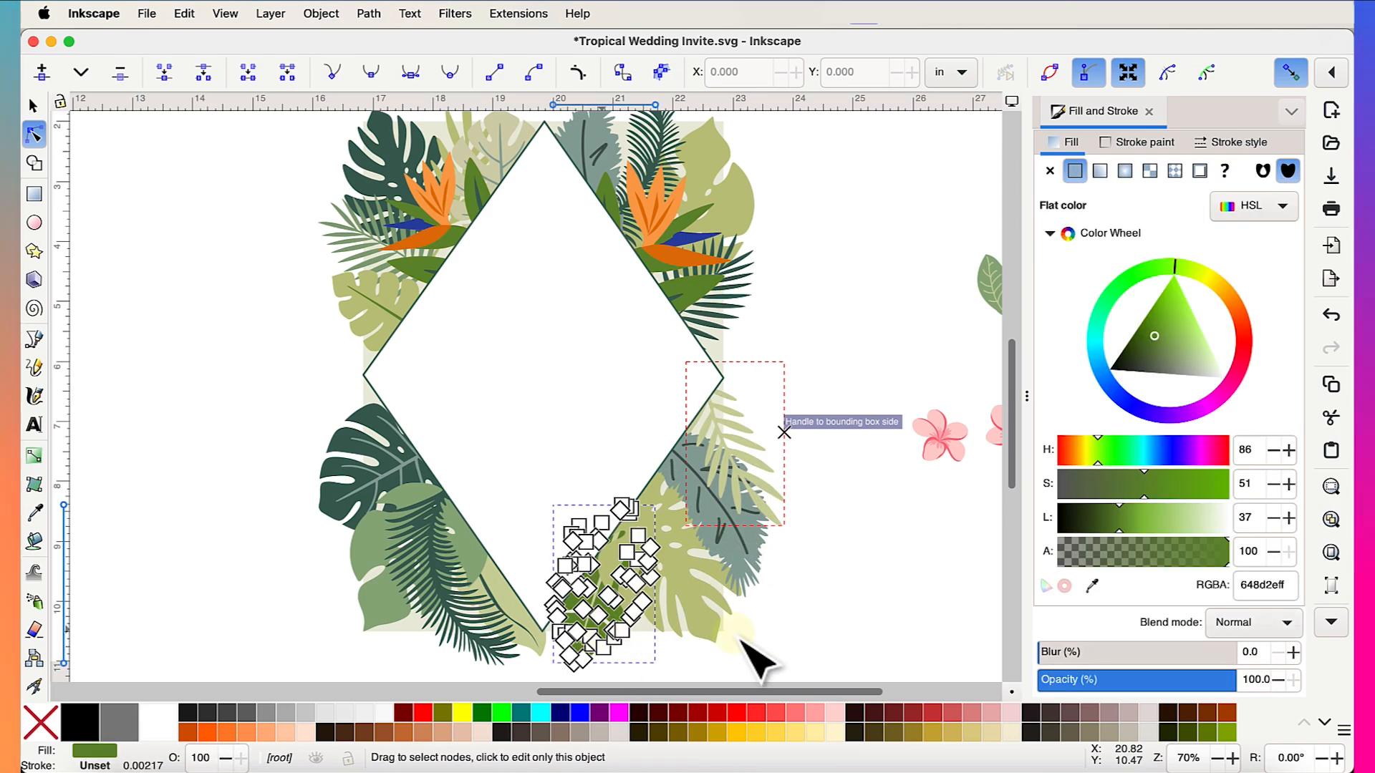
left_click(1092, 586)
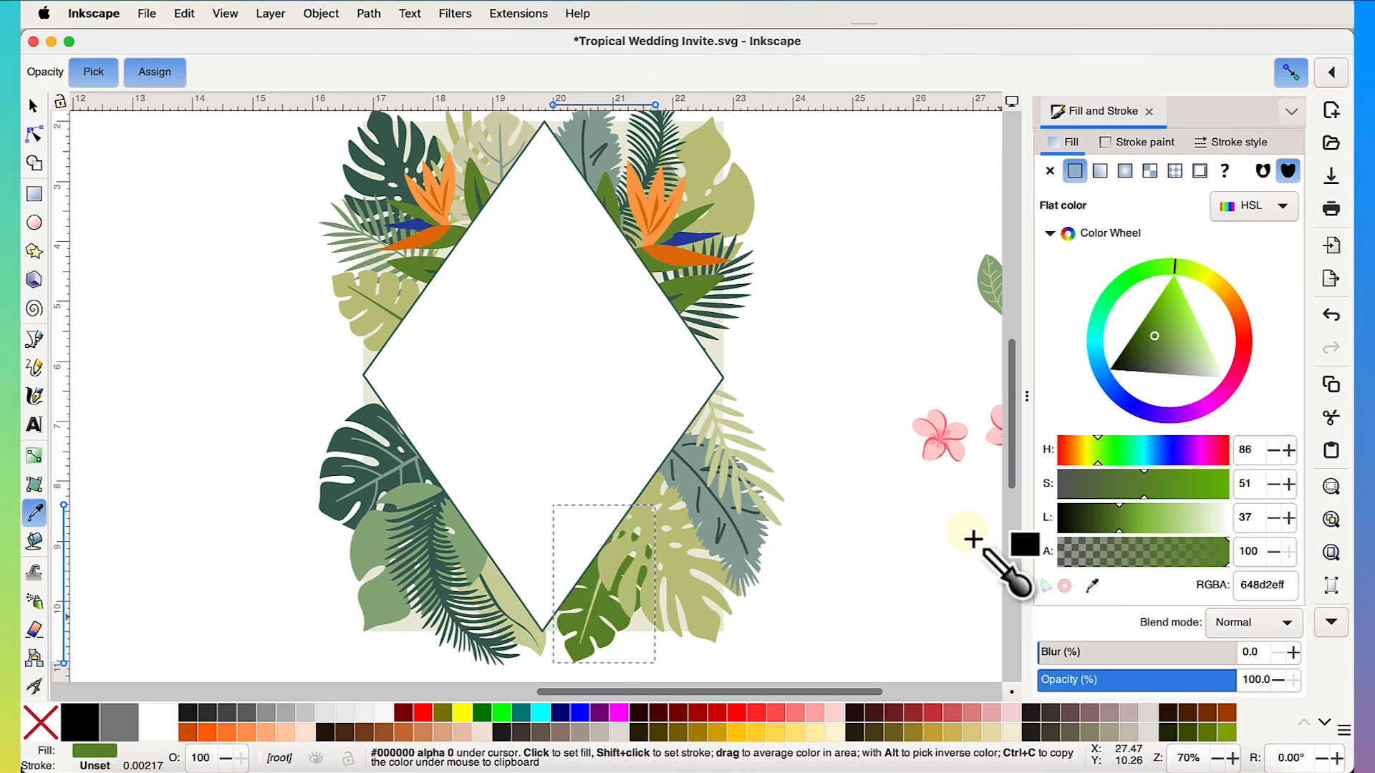
left_click(422, 179)
key("n")
key("Escape")
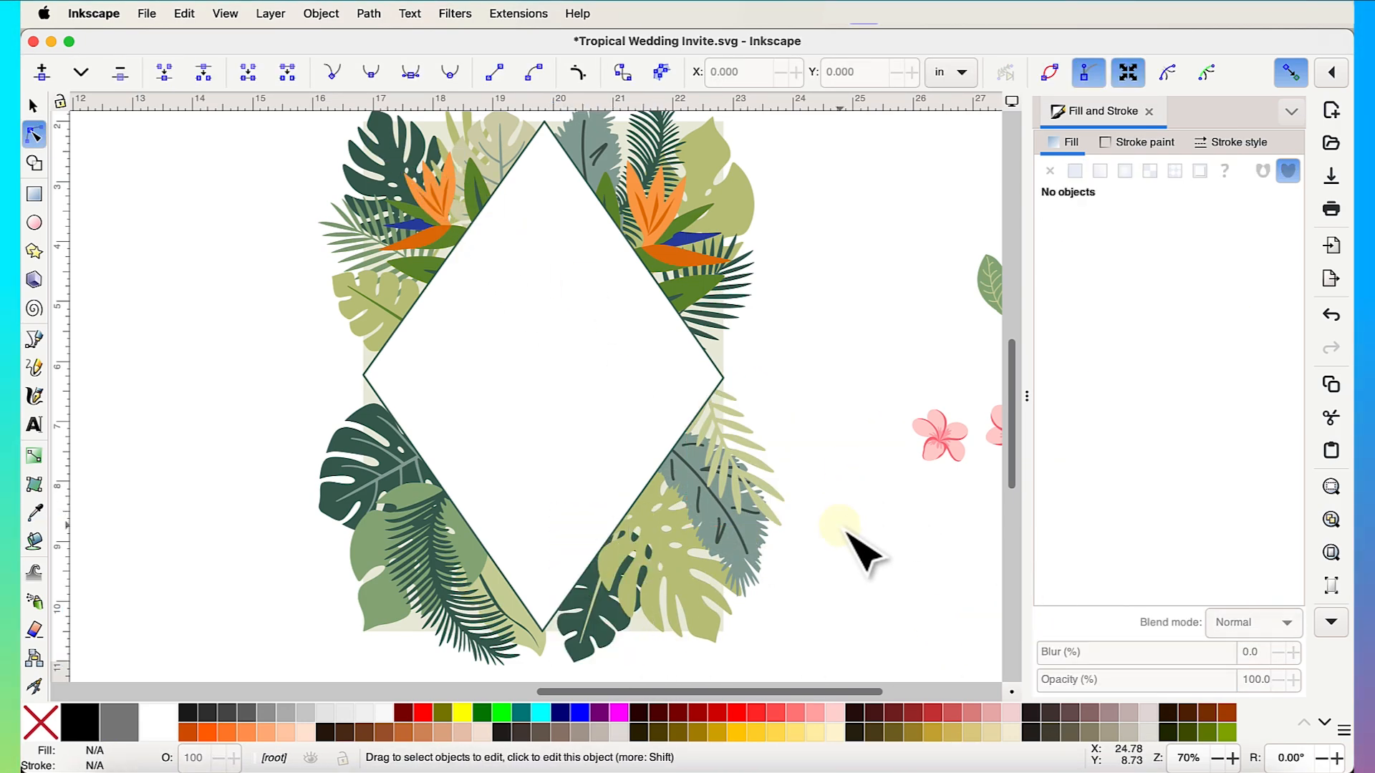
- Recolour the pale fern leaf with the top leaf's dark green
left_click(772, 487)
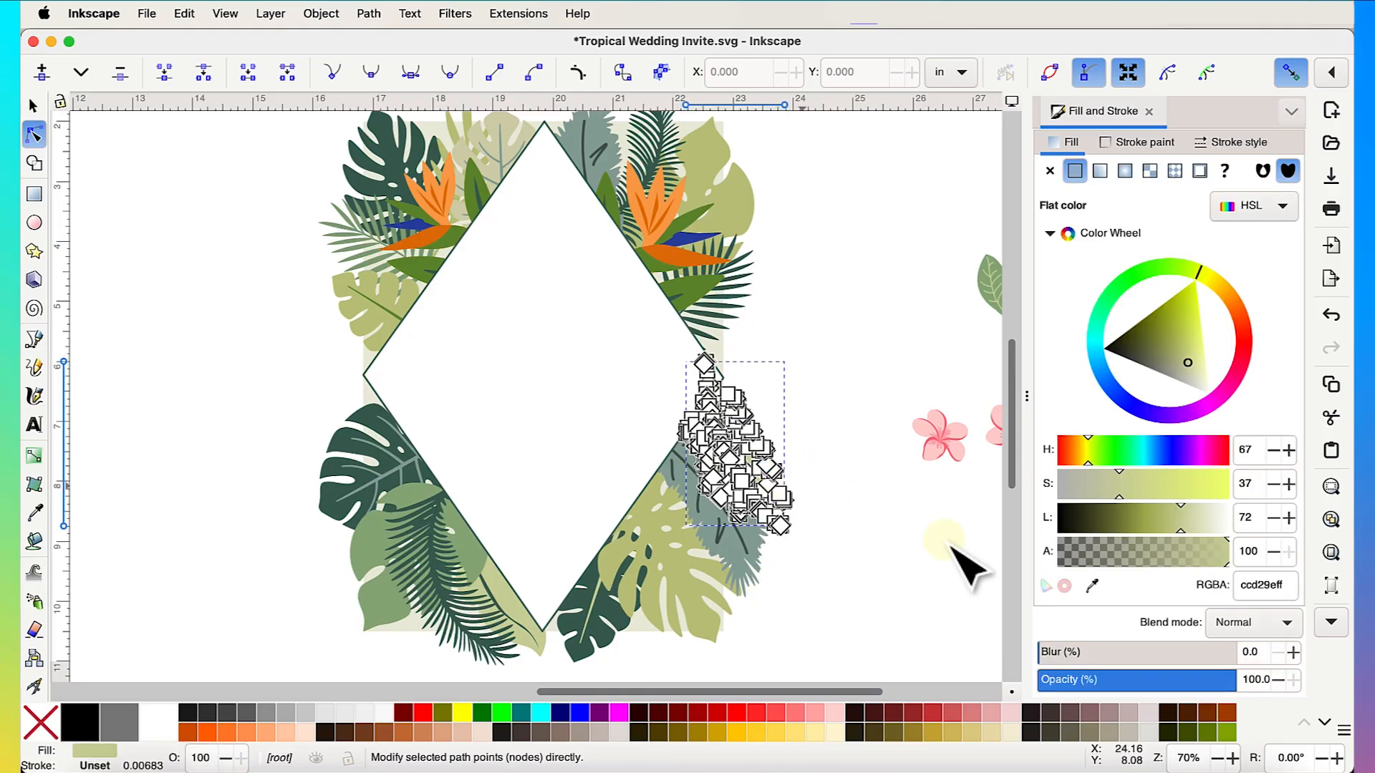
left_click(1092, 586)
left_click(393, 188)
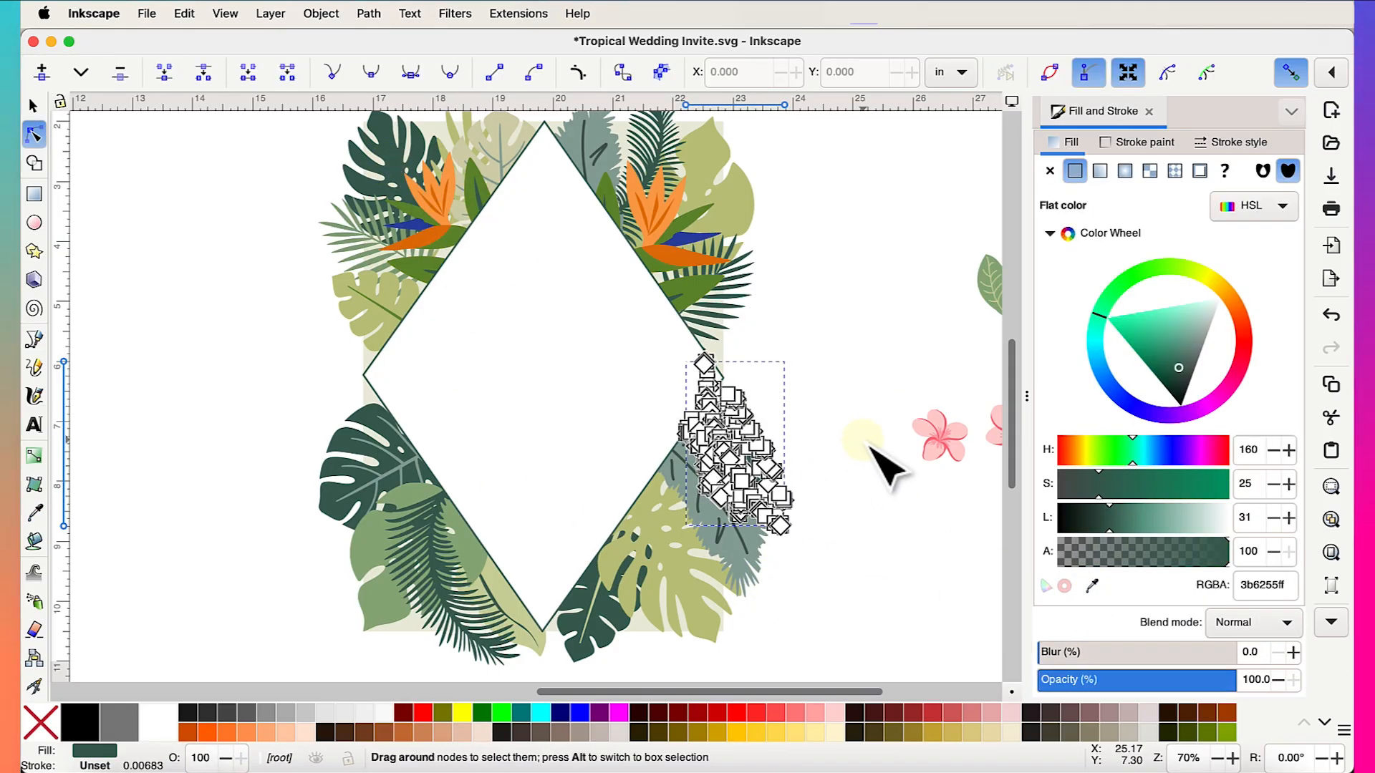
left_click(848, 487)
scroll(848, 487, "up", 2)
scroll(848, 487, "down", 2)
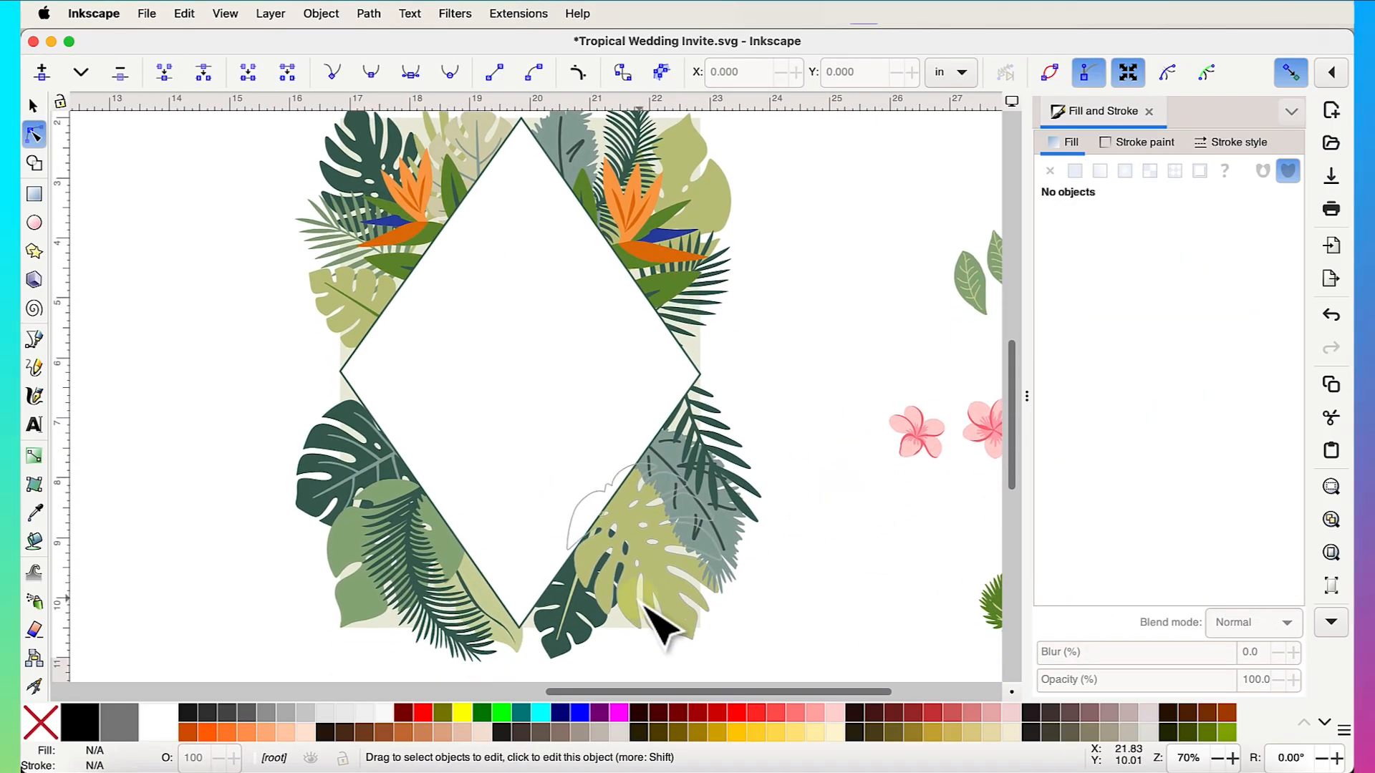
- Apply a sampled green to the bottom dark leaf, then return to the Selector
left_click(603, 635)
key("d")
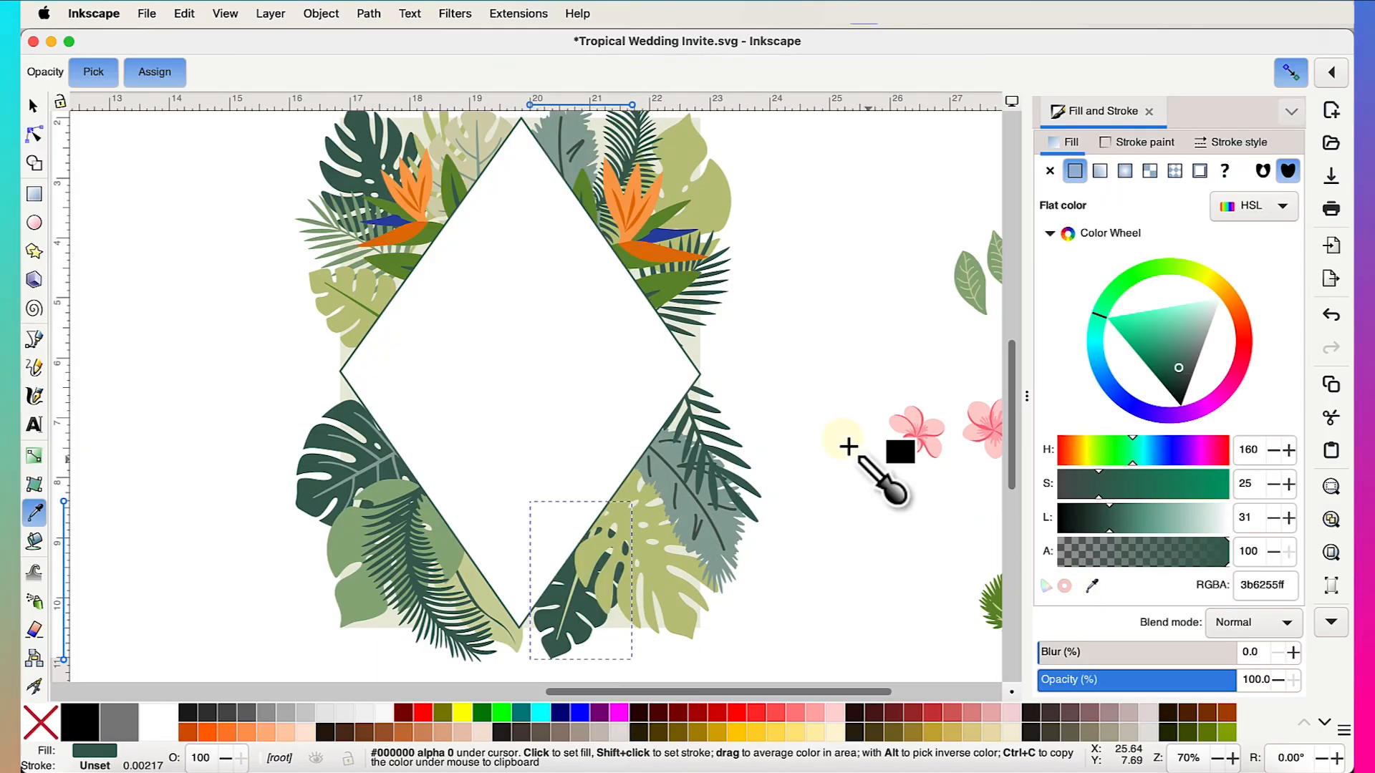
left_click(670, 284)
key("n")
left_click(786, 351)
scroll(801, 380, "down", 2)
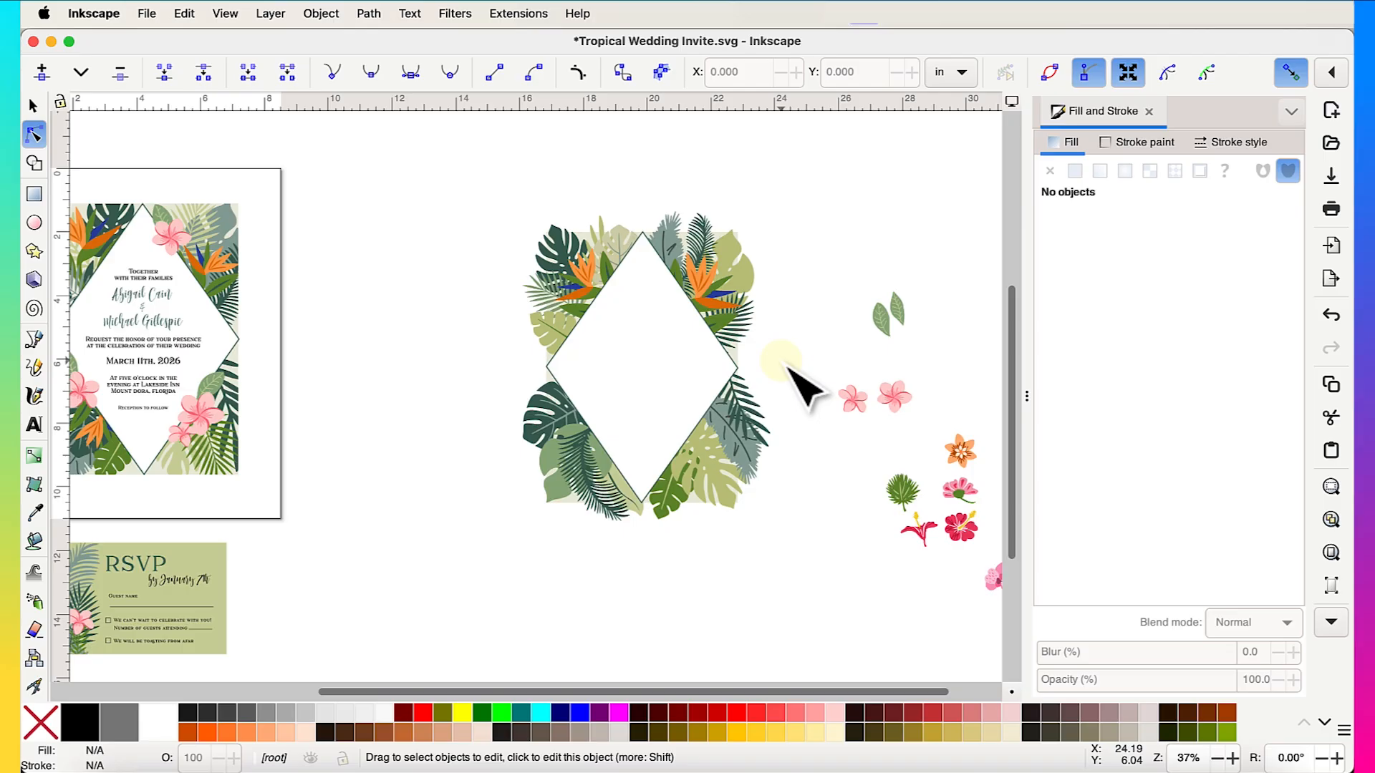
scroll(800, 379, "up", 2)
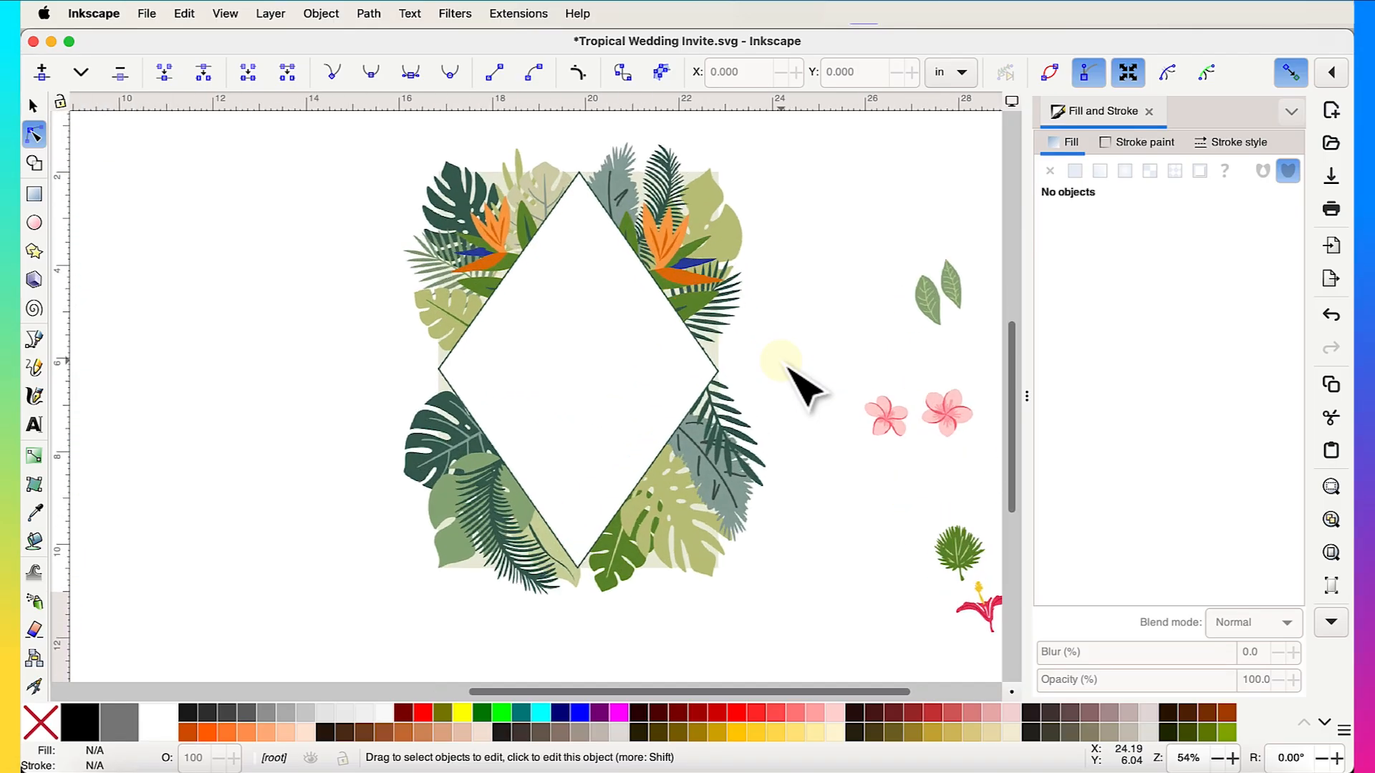
left_click(33, 106)
scroll(705, 530, "down", 2)
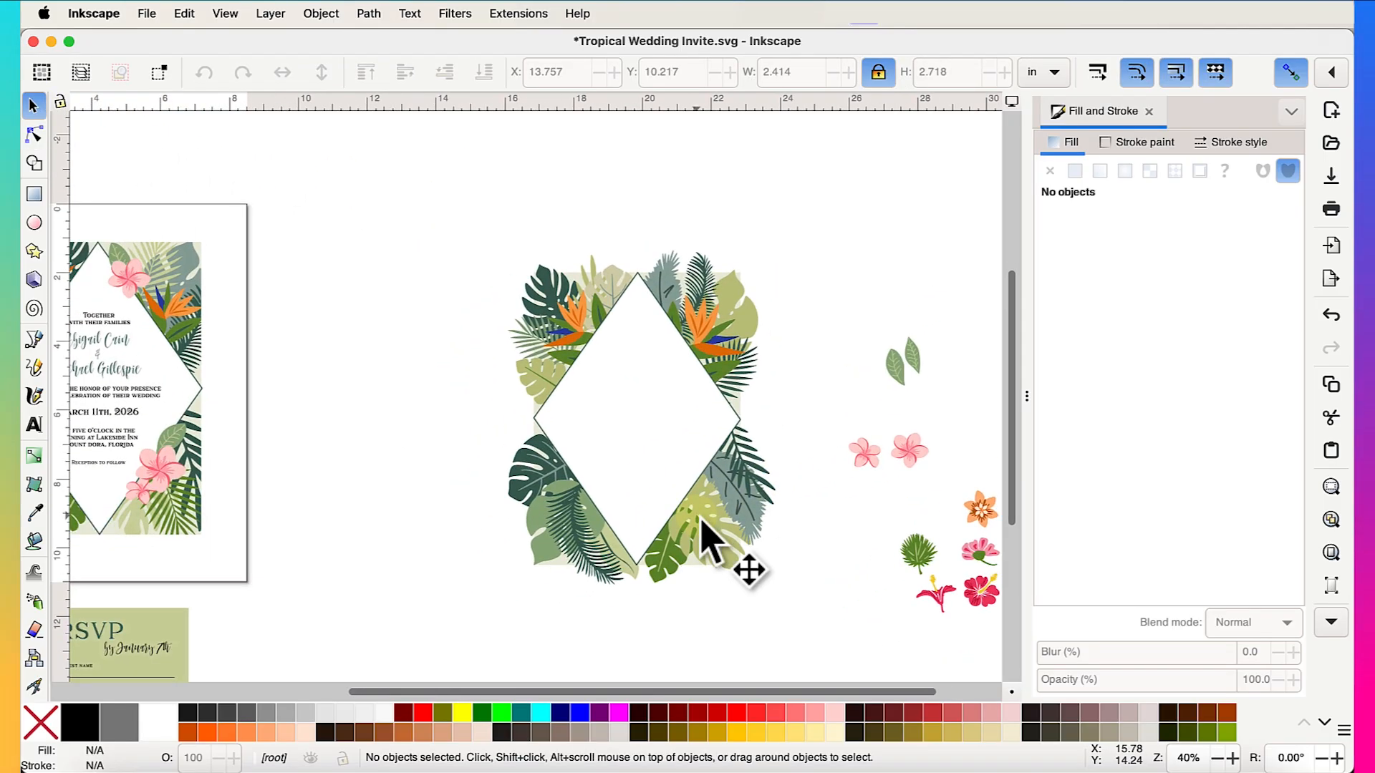
scroll(705, 530, "up", 4)
scroll(703, 527, "down", 1)
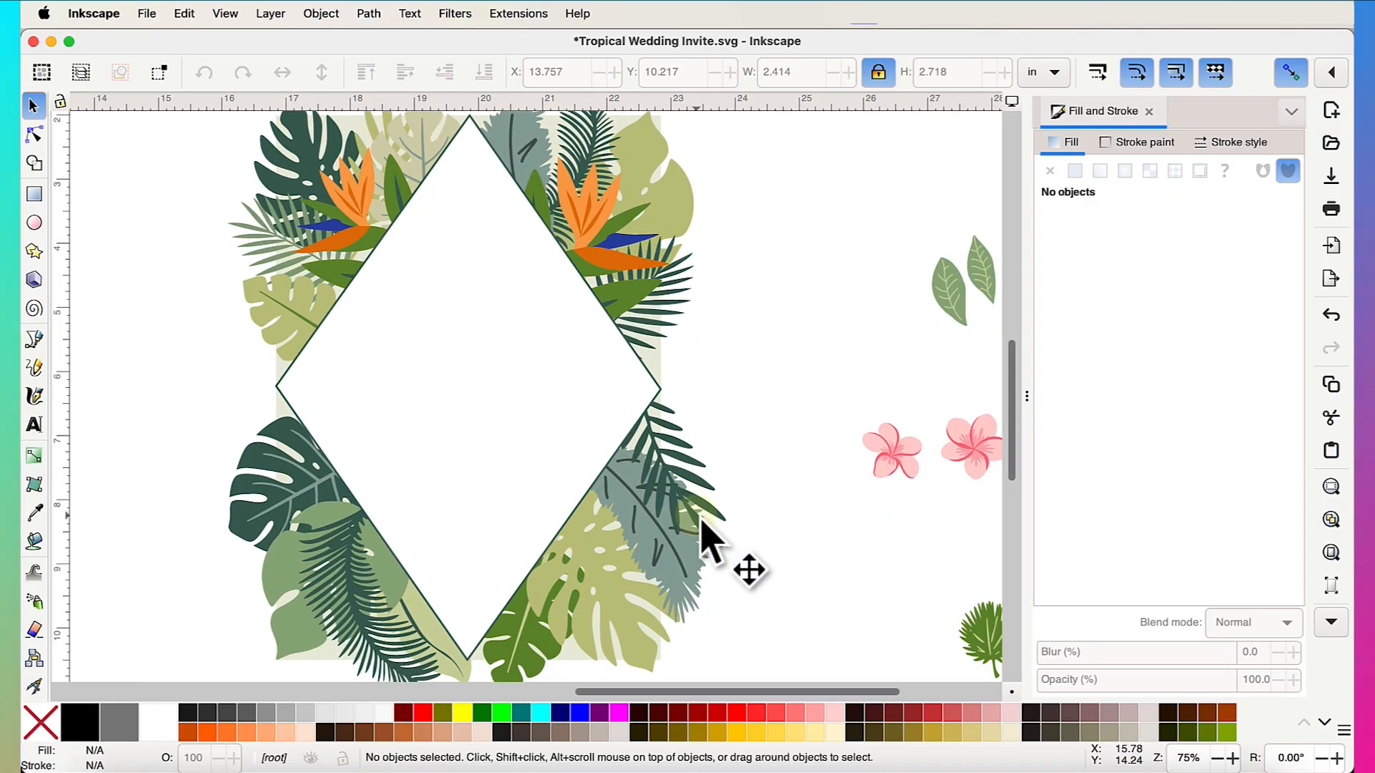
- Place the peach and pink plumerias at the diamond's lower right, raised above the diamond
left_click_drag(882, 438, 586, 464)
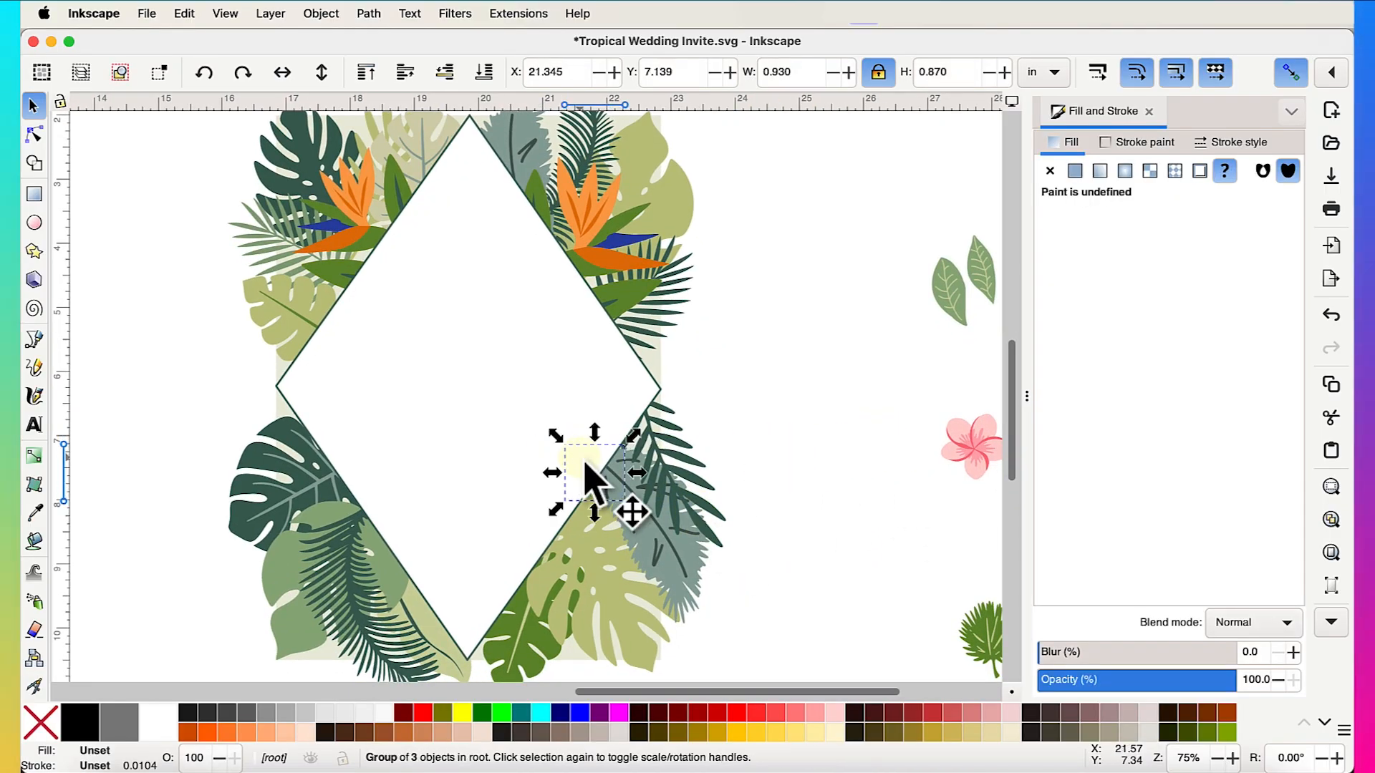
left_click(368, 82)
left_click_drag(975, 473, 574, 520)
left_click(379, 80)
- Move a pink plumeria group to the diamond's lower-left edge
scroll(571, 520, "down", 1)
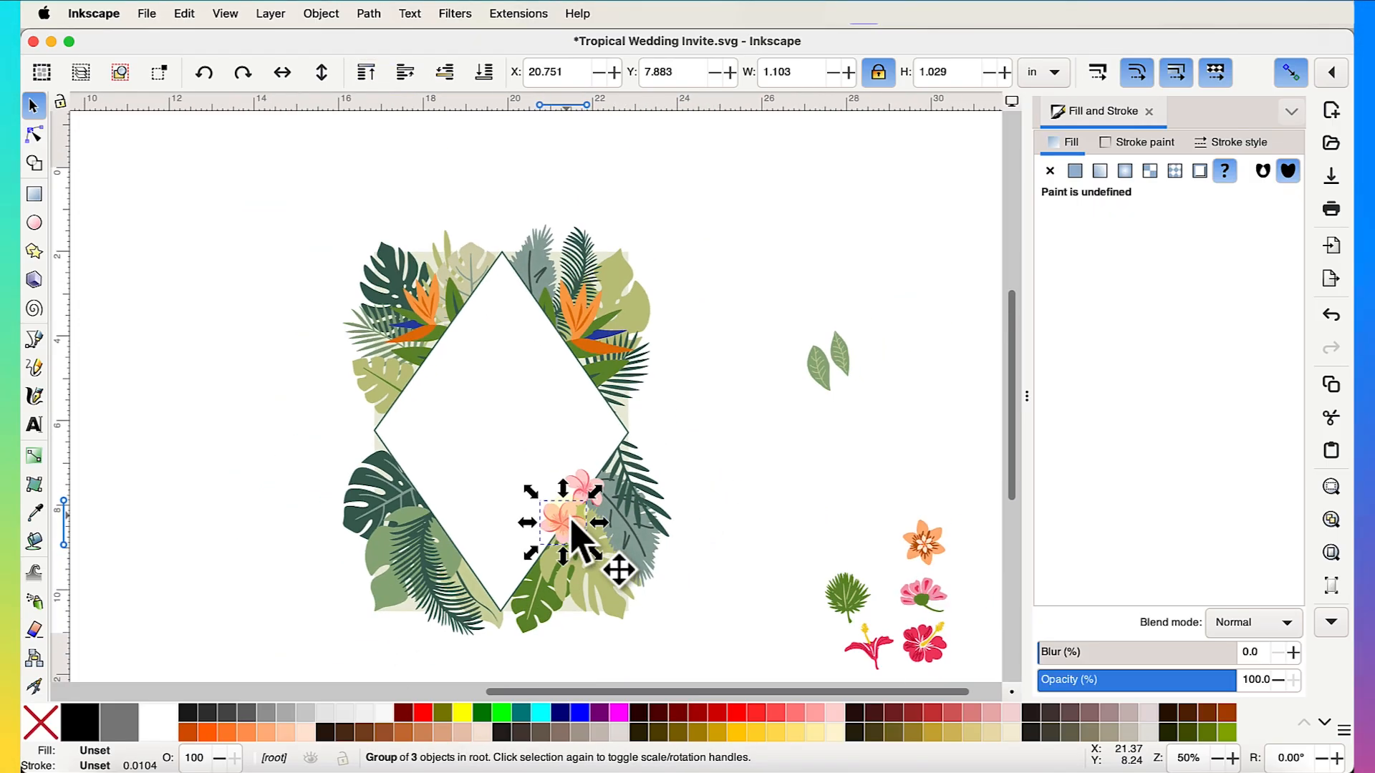
scroll(571, 520, "left", 10)
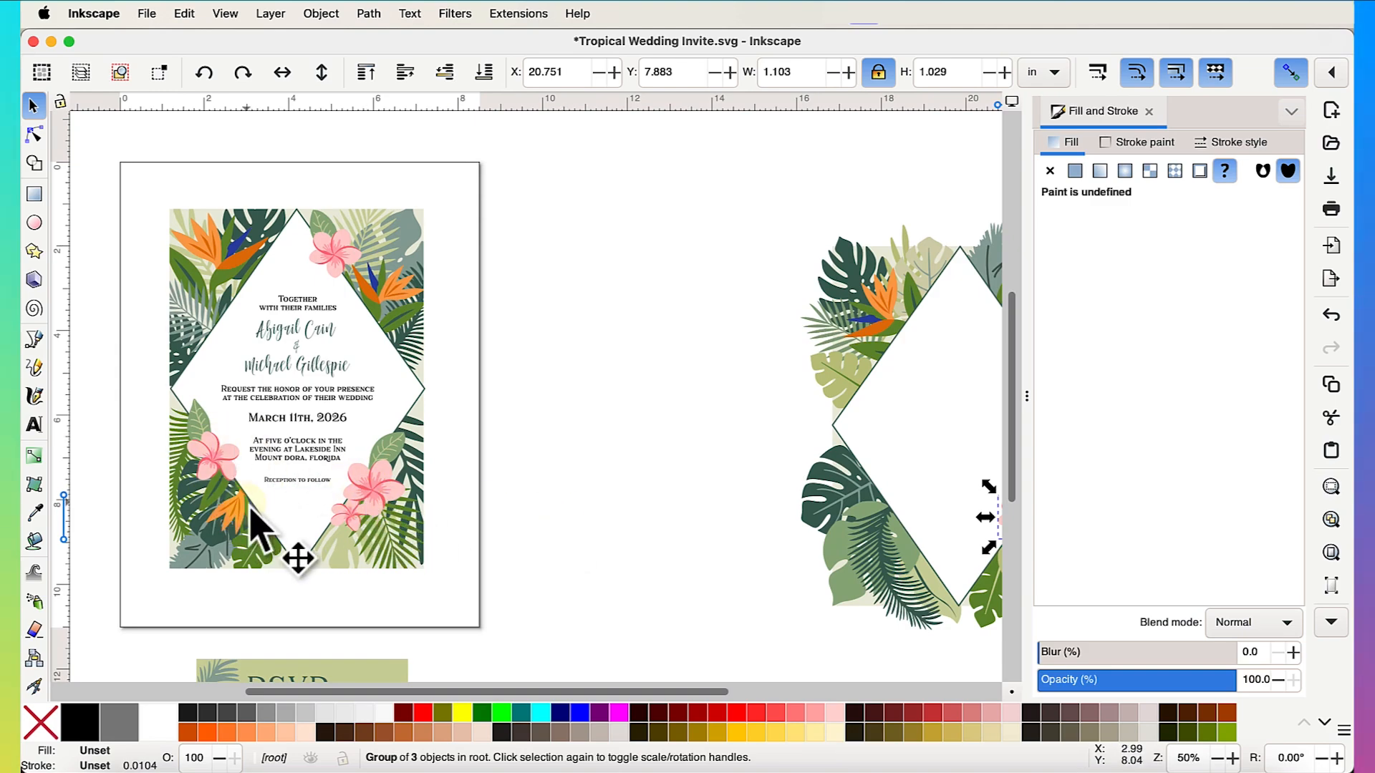
scroll(788, 583, "right", 8)
scroll(792, 522, "up", 3)
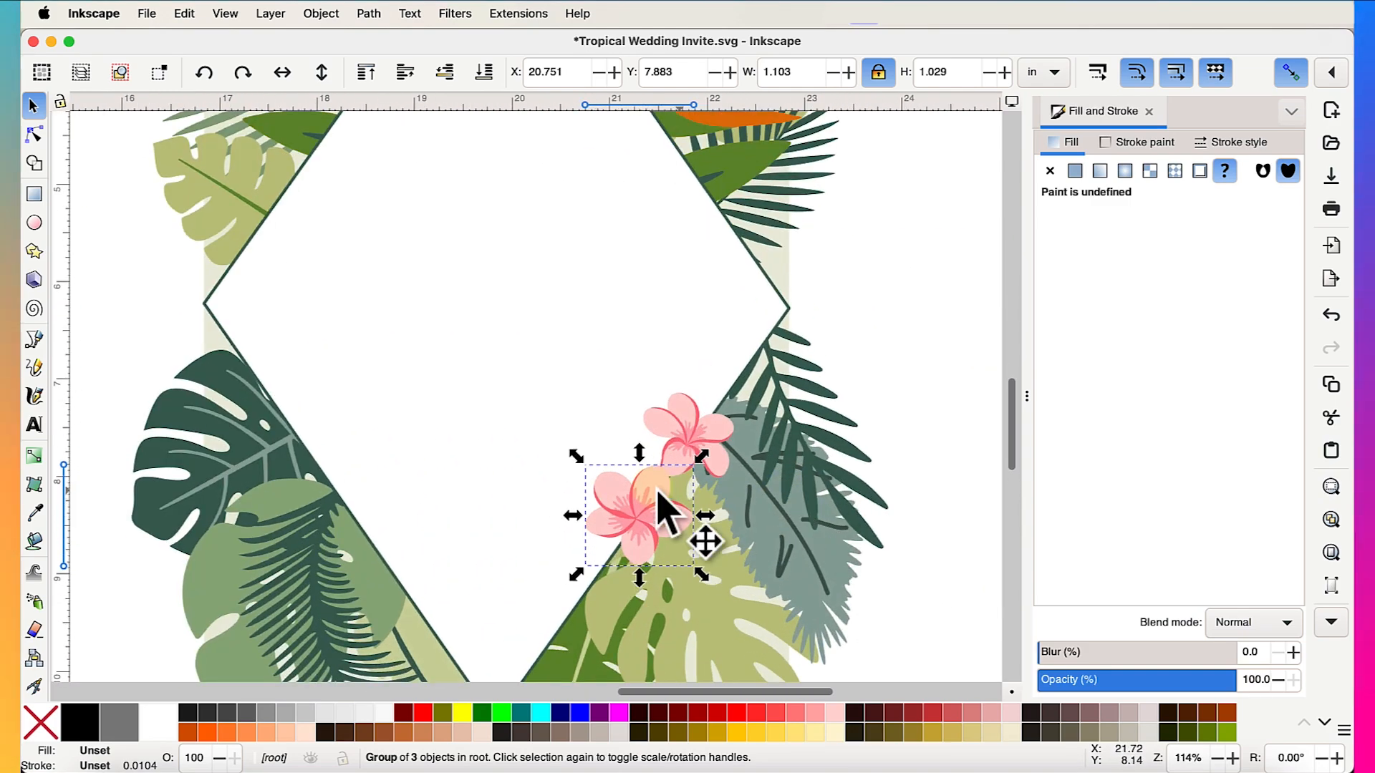
left_click_drag(658, 496, 316, 458)
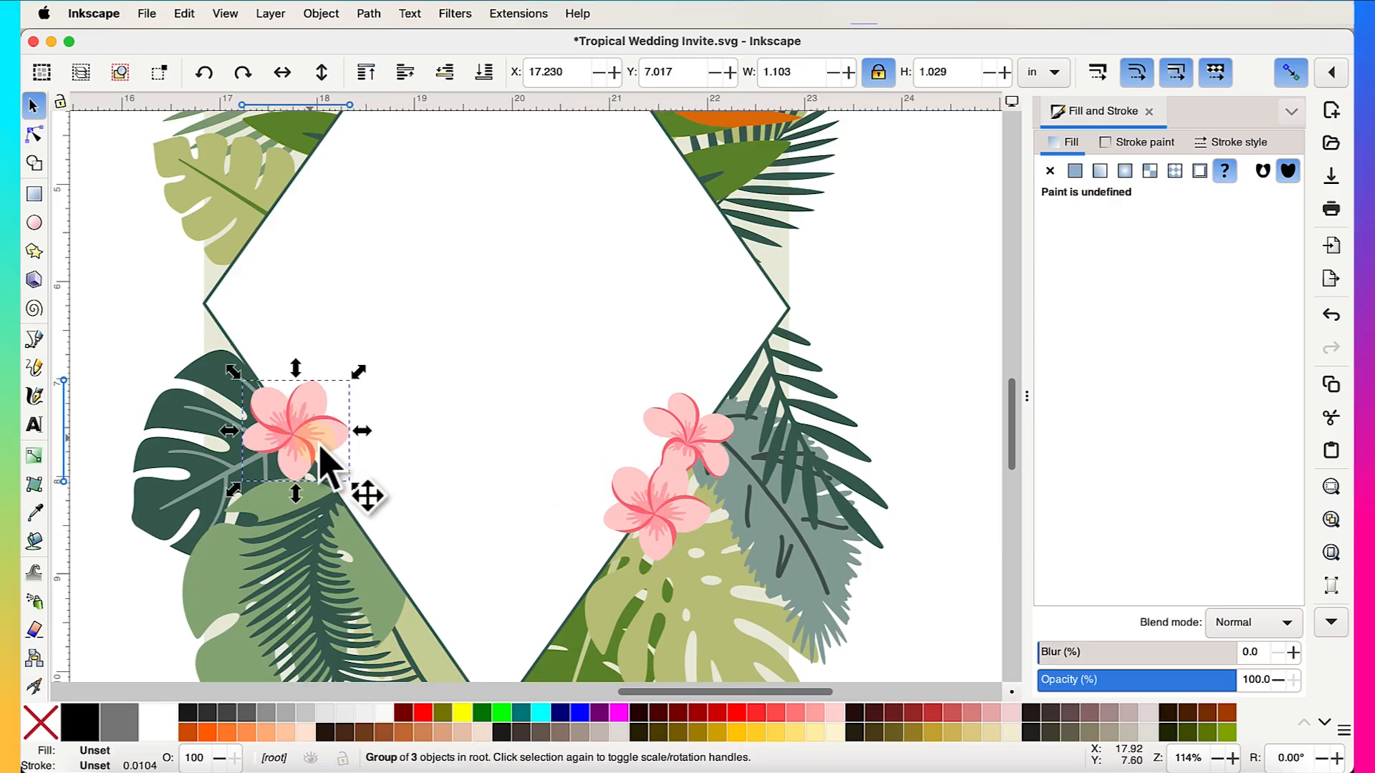
scroll(401, 581, "down", 3)
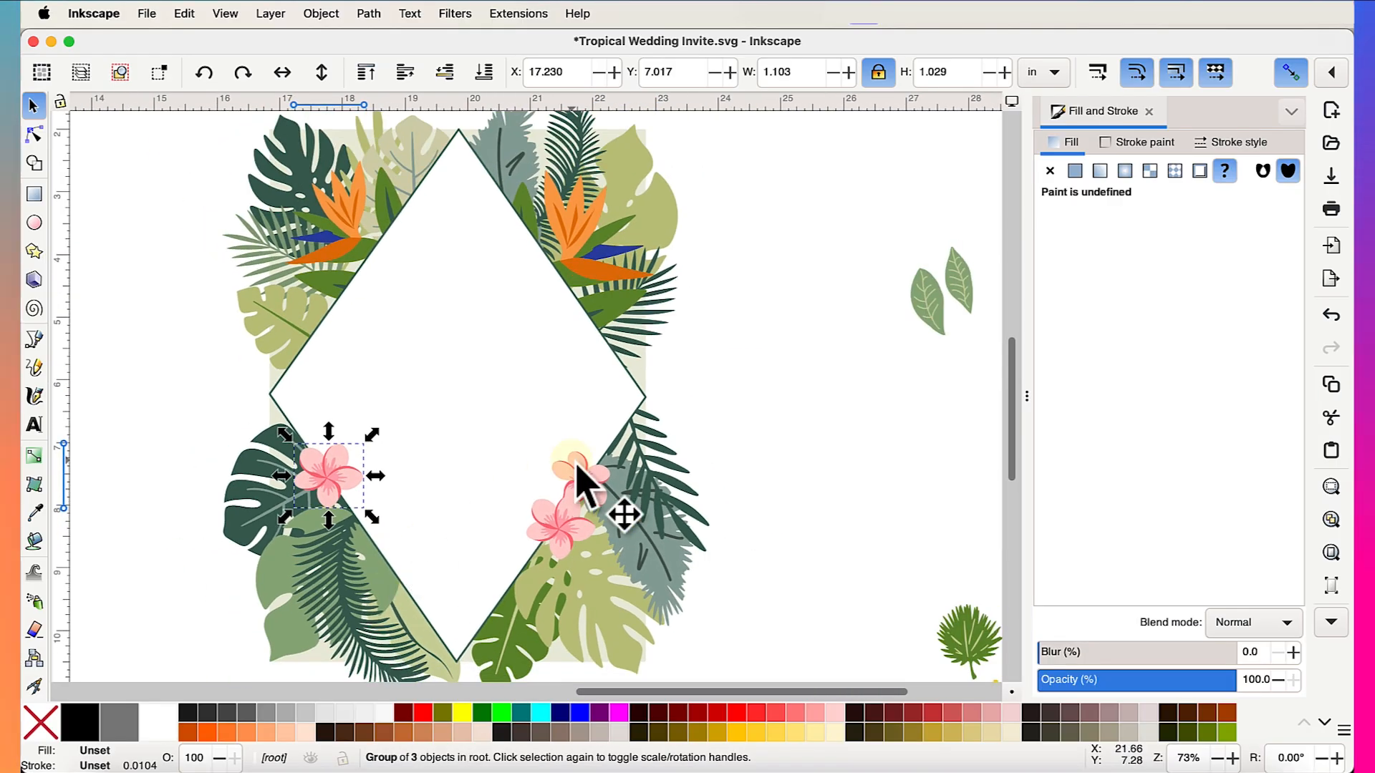
- Put a mirrored plumeria at the upper-right edge and shrink it to 0.758 × 0.708 in
left_click_drag(586, 474, 571, 293)
scroll(570, 294, "up", 3)
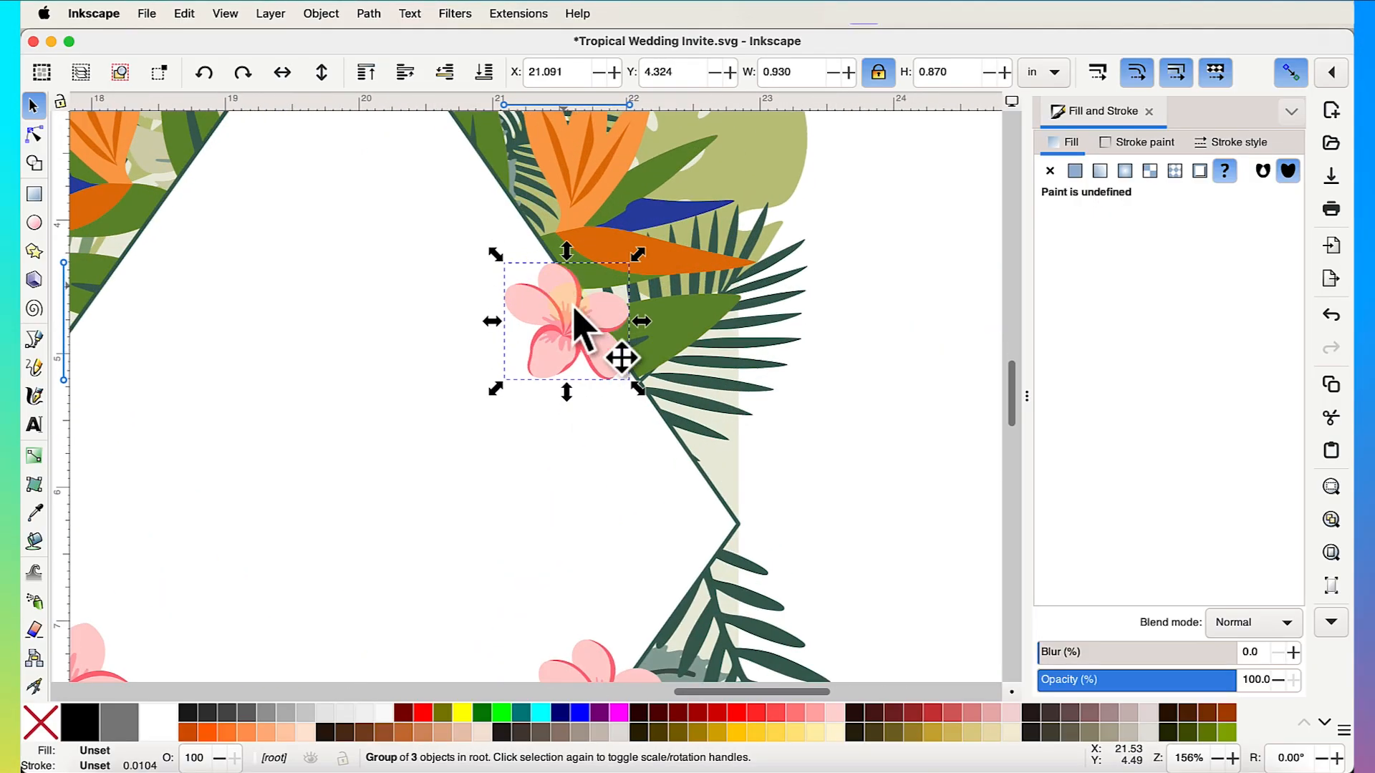
left_click(282, 74)
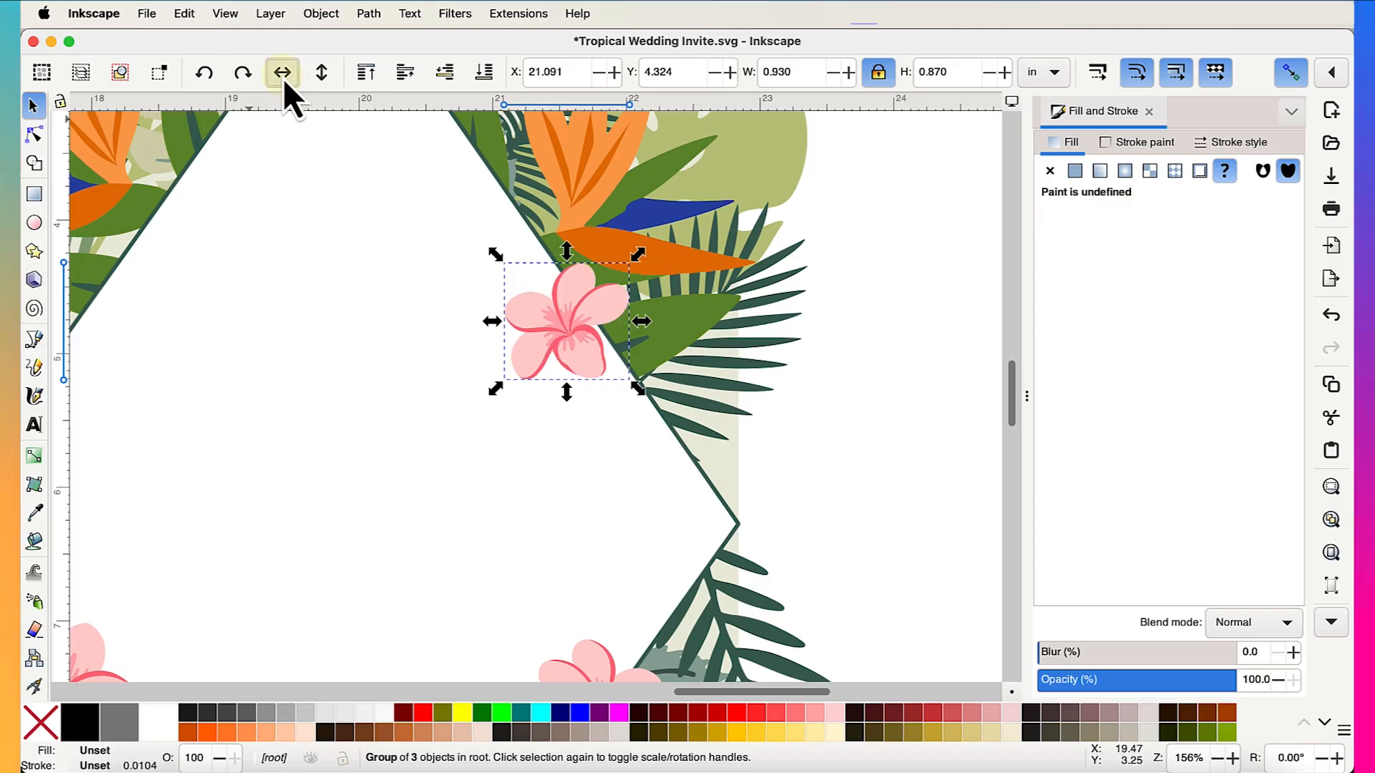
mouse_move(630, 382)
left_mouse_down()
mouse_move(617, 361)
mouse_move(644, 398)
mouse_move(617, 374)
left_mouse_up()
key("super+z")
left_click(598, 351)
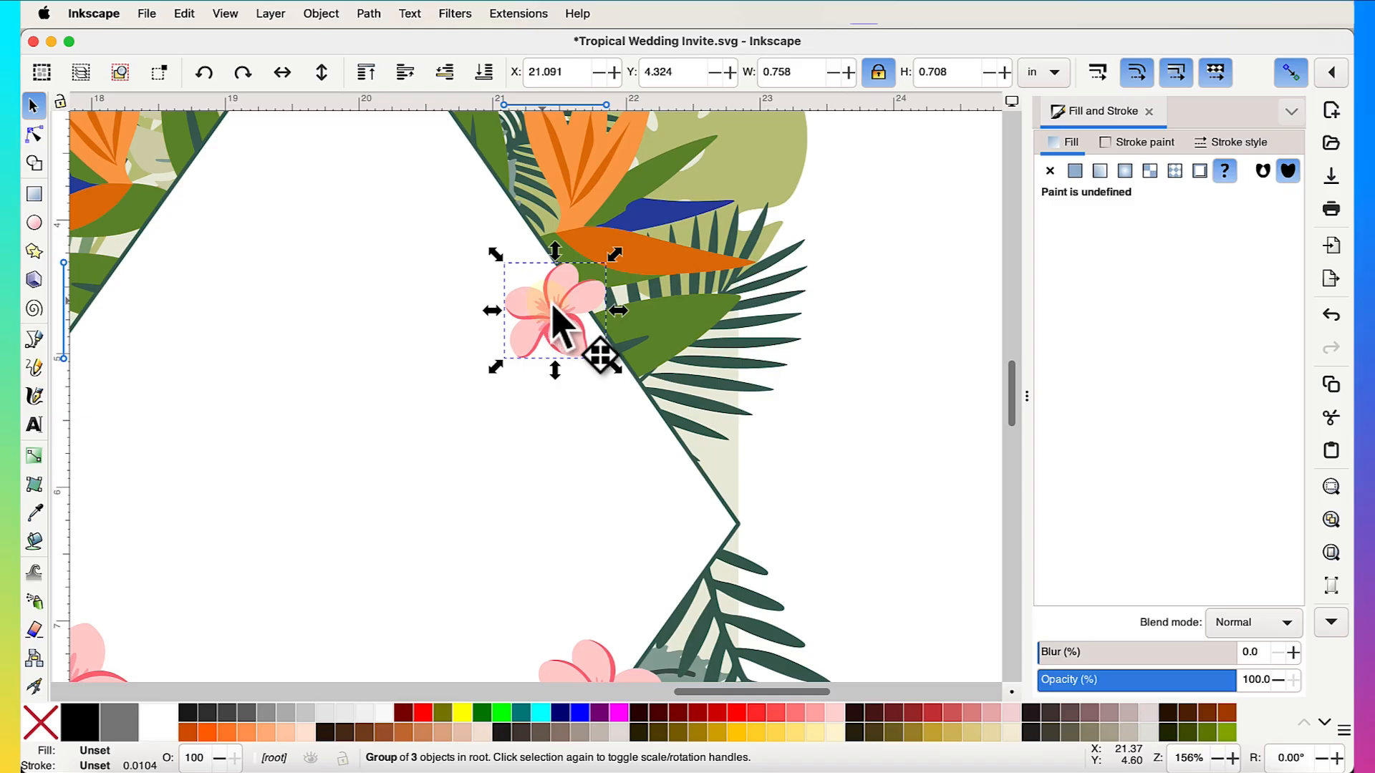
left_click_drag(562, 320, 603, 318)
scroll(603, 319, "down", 4)
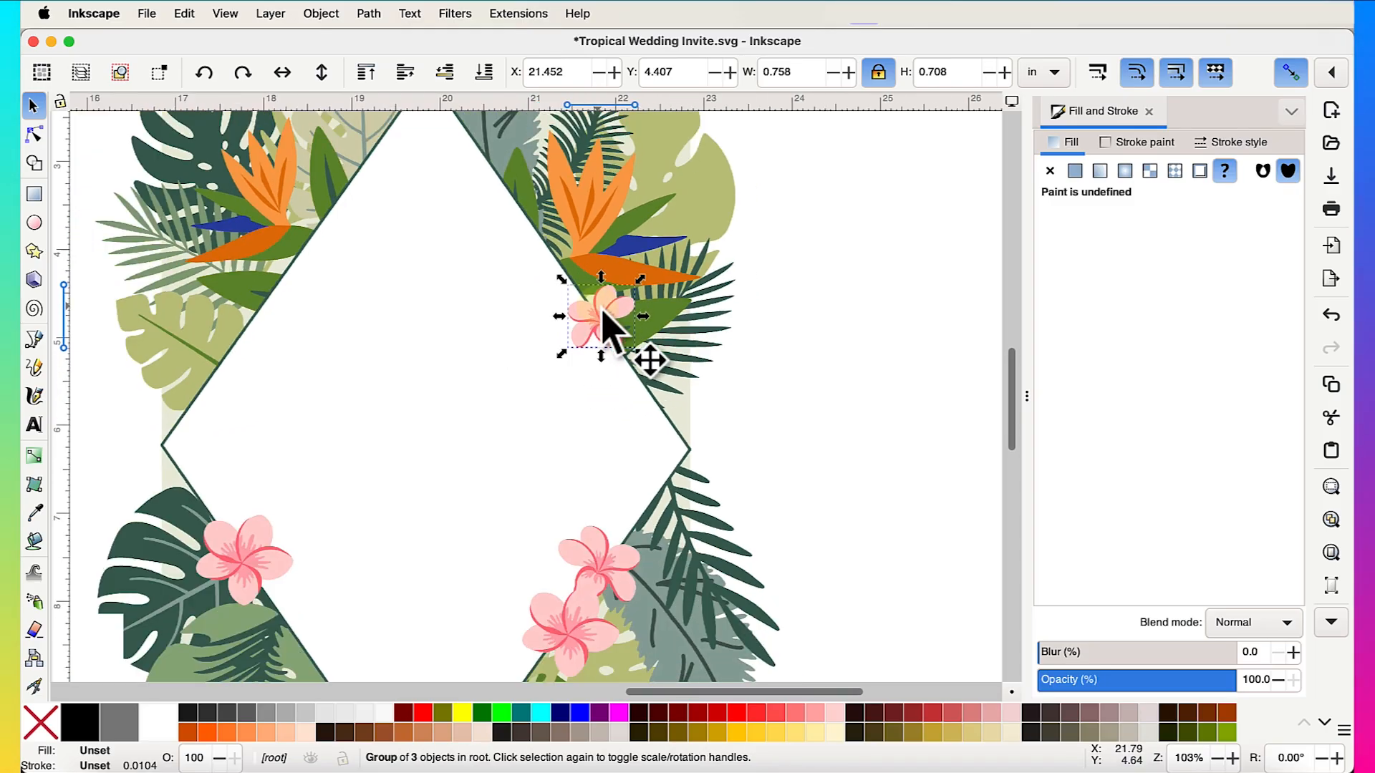
left_click(874, 417)
scroll(874, 416, "down", 6)
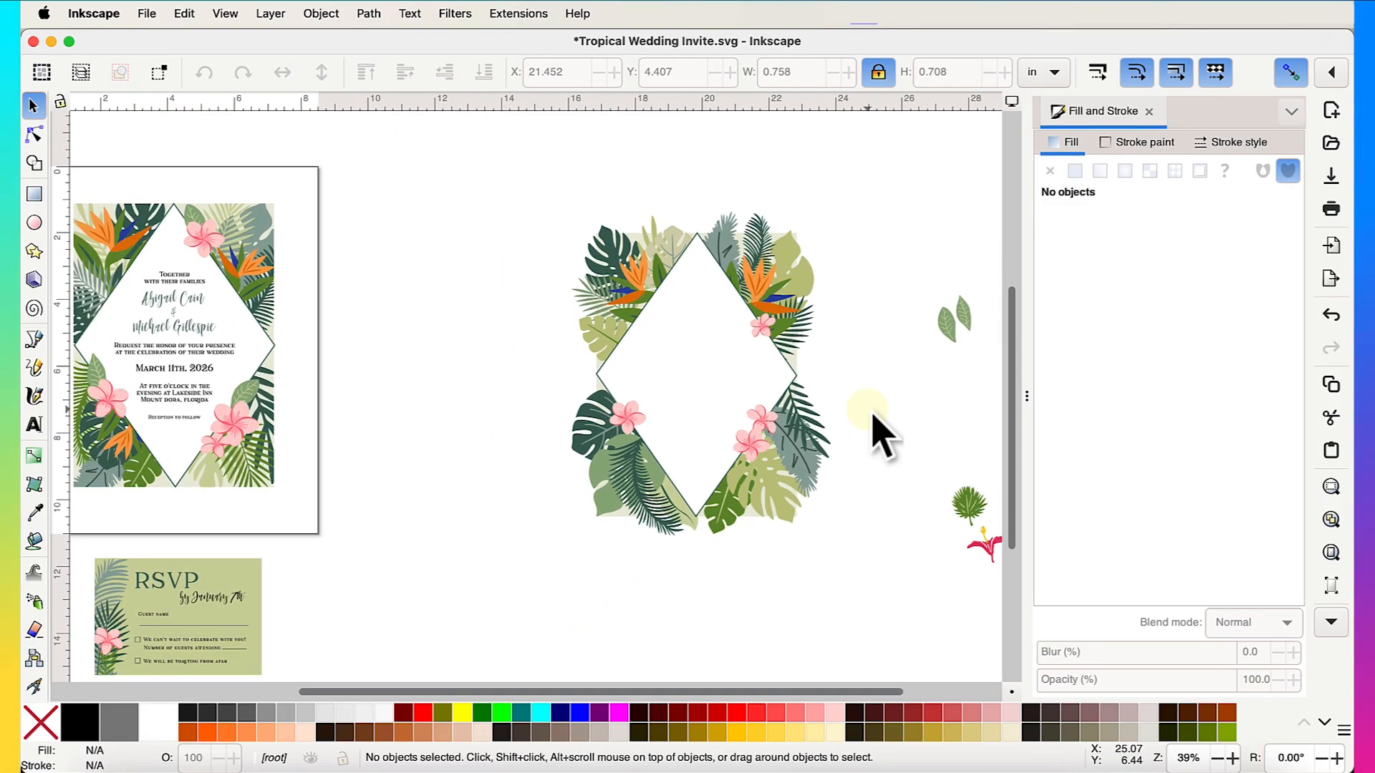
- Delete the extra flower and enlarge and reposition the small plumeria on the left side
scroll(802, 469, "up", 9)
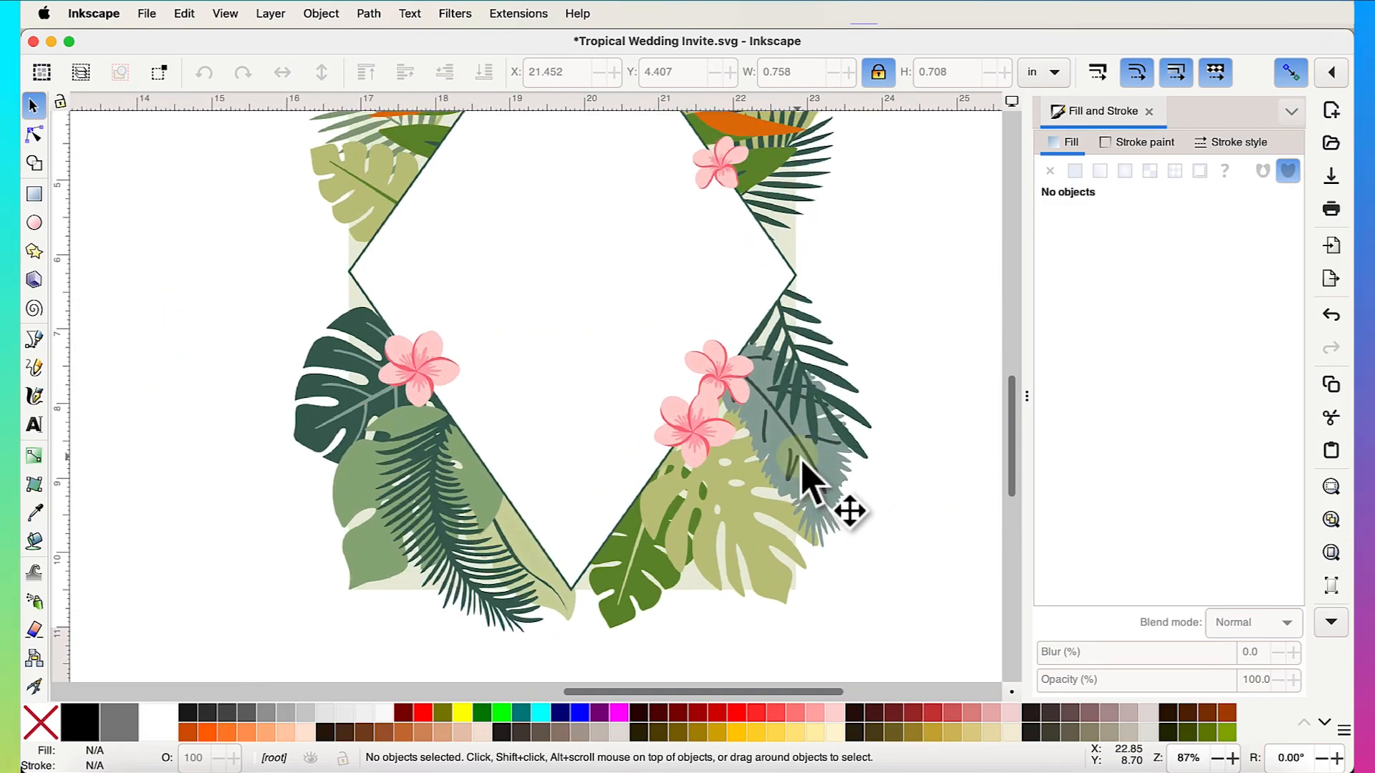
left_click_drag(684, 340, 305, 404)
left_click_drag(261, 320, 359, 319)
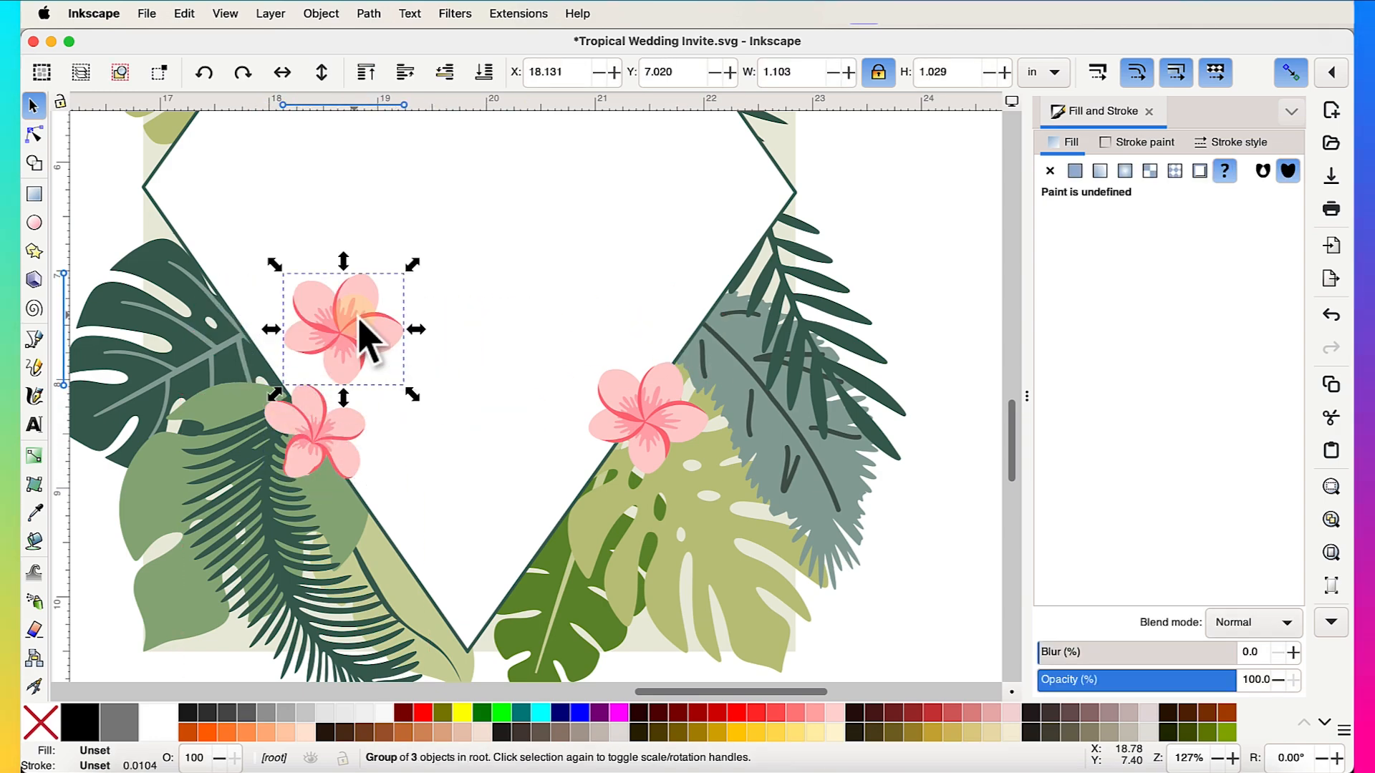
key("Delete")
left_click_drag(315, 430, 280, 372)
left_click_drag(220, 318, 162, 289)
left_click_drag(264, 368, 252, 351)
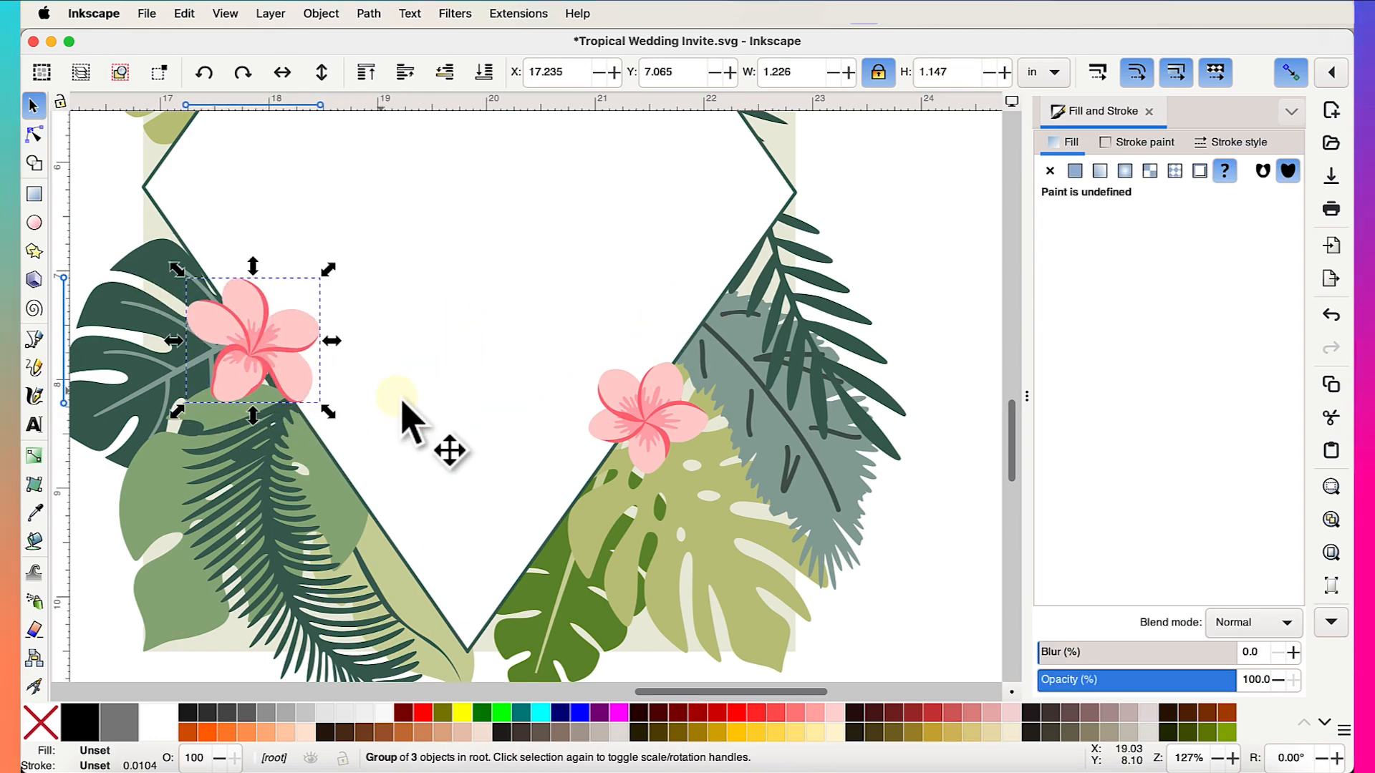
scroll(439, 430, "down", 4)
scroll(680, 458, "up", 5)
- Duplicate the left plumeria and place the copy, slightly enlarged, just below the right bloom
left_click_drag(677, 438, 724, 374)
left_click(184, 301)
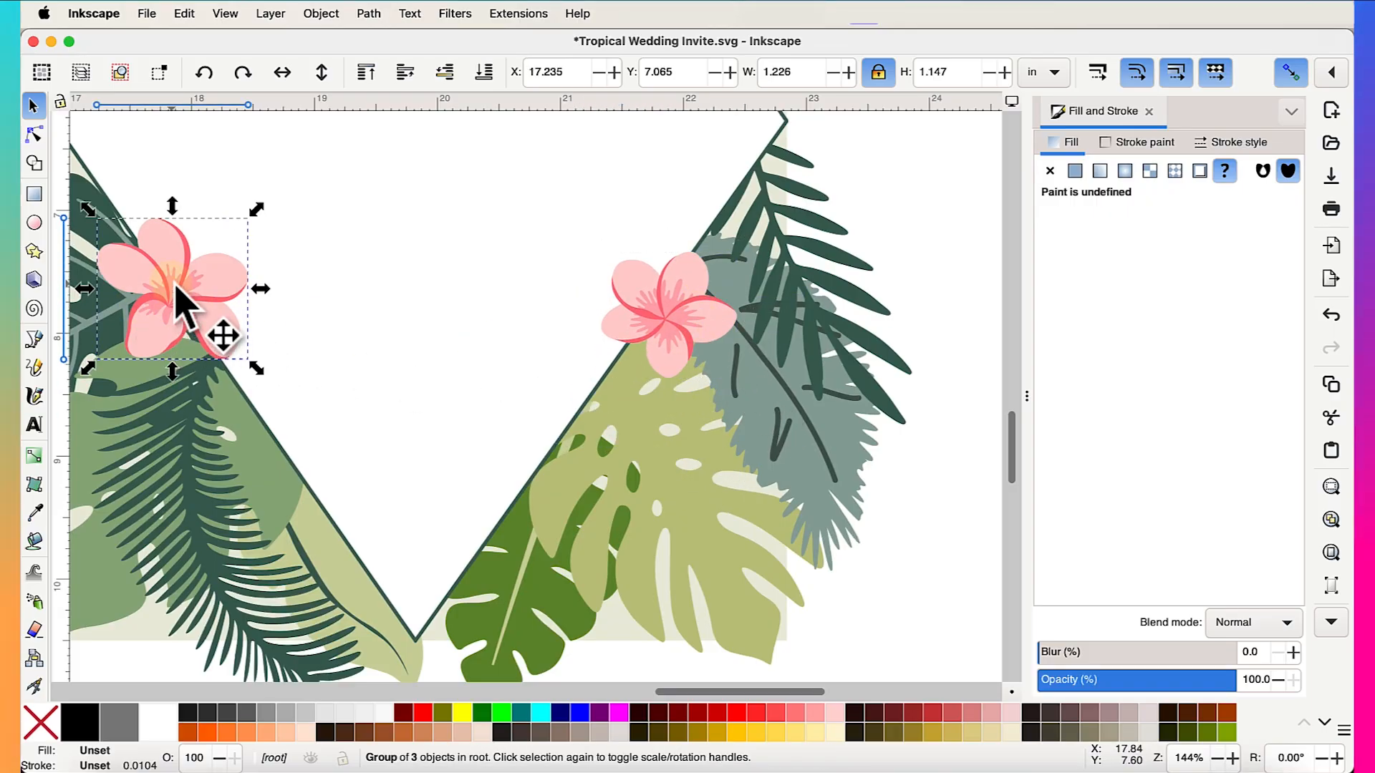
key("ctrl+d")
left_click_drag(184, 301, 718, 438)
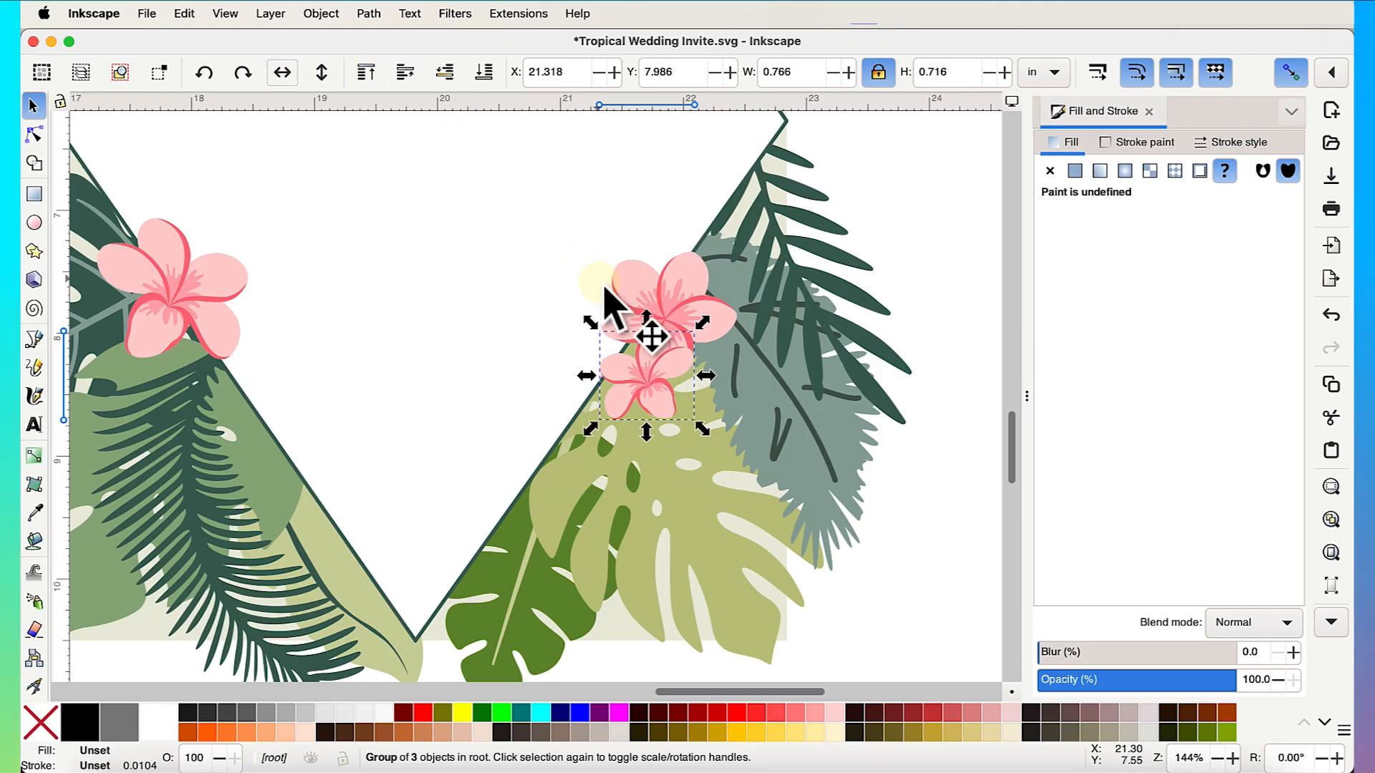
left_click_drag(666, 389, 641, 398)
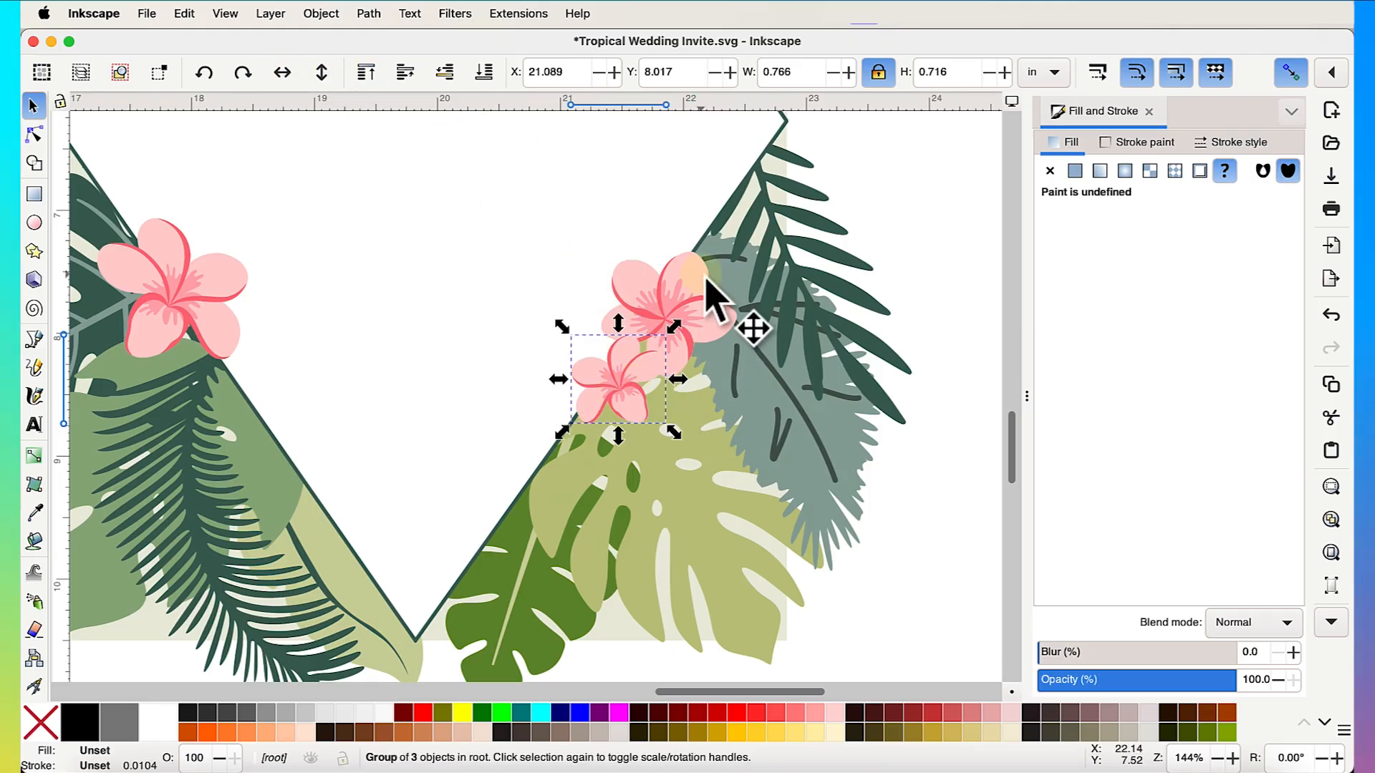
mouse_move(711, 297)
left_mouse_down()
mouse_move(697, 297)
mouse_move(720, 287)
left_mouse_up()
left_click(617, 407)
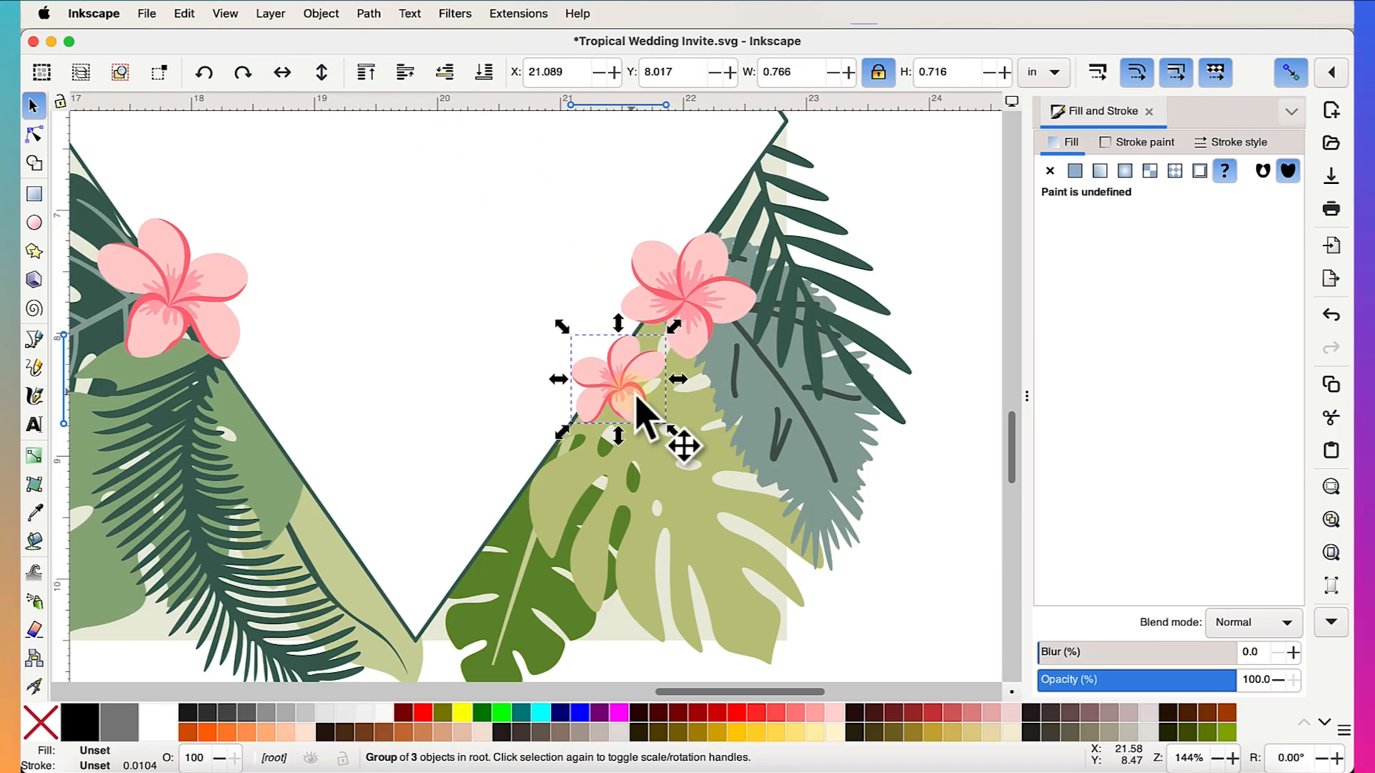
left_click_drag(671, 428, 642, 433)
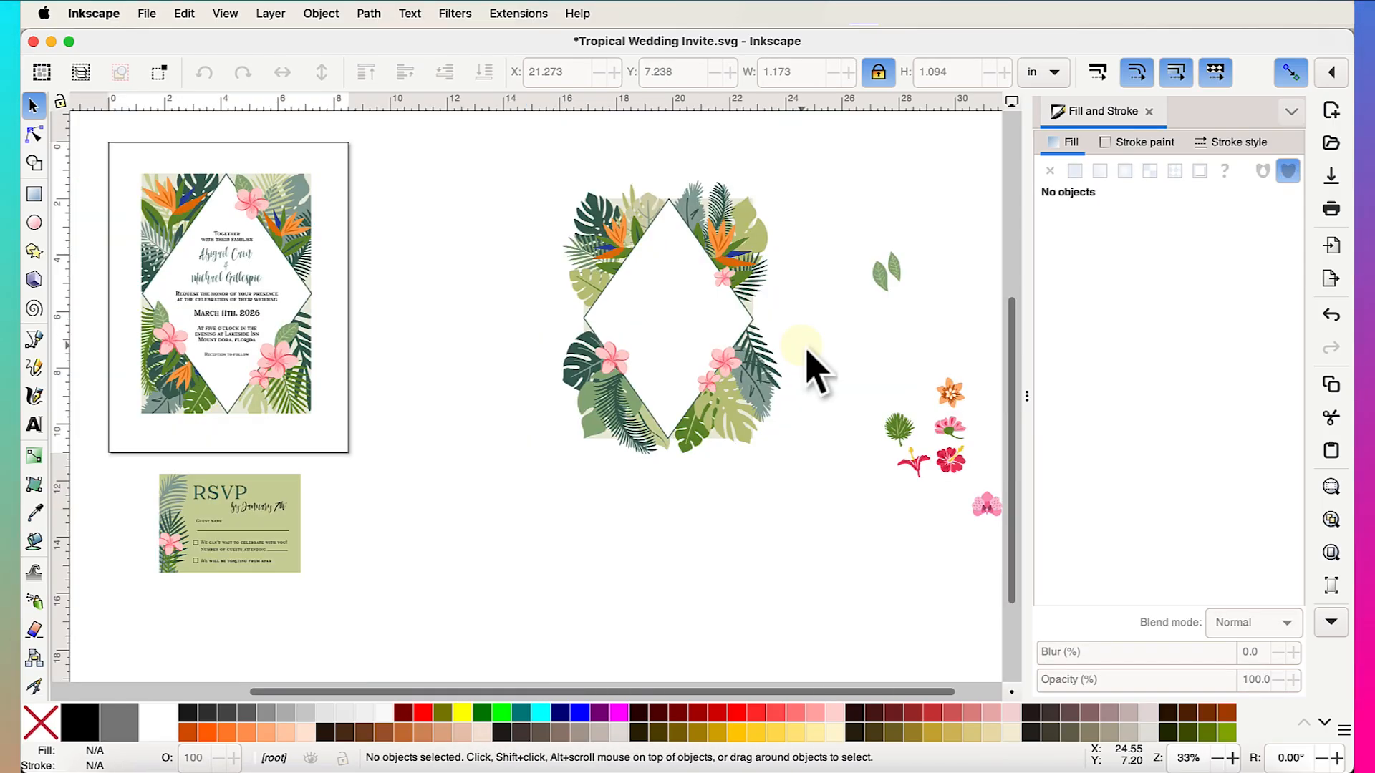
- Zoom out to view the frame and select the right bird-of-paradise group
scroll(805, 348, "right", 1)
scroll(804, 347, "up", 1)
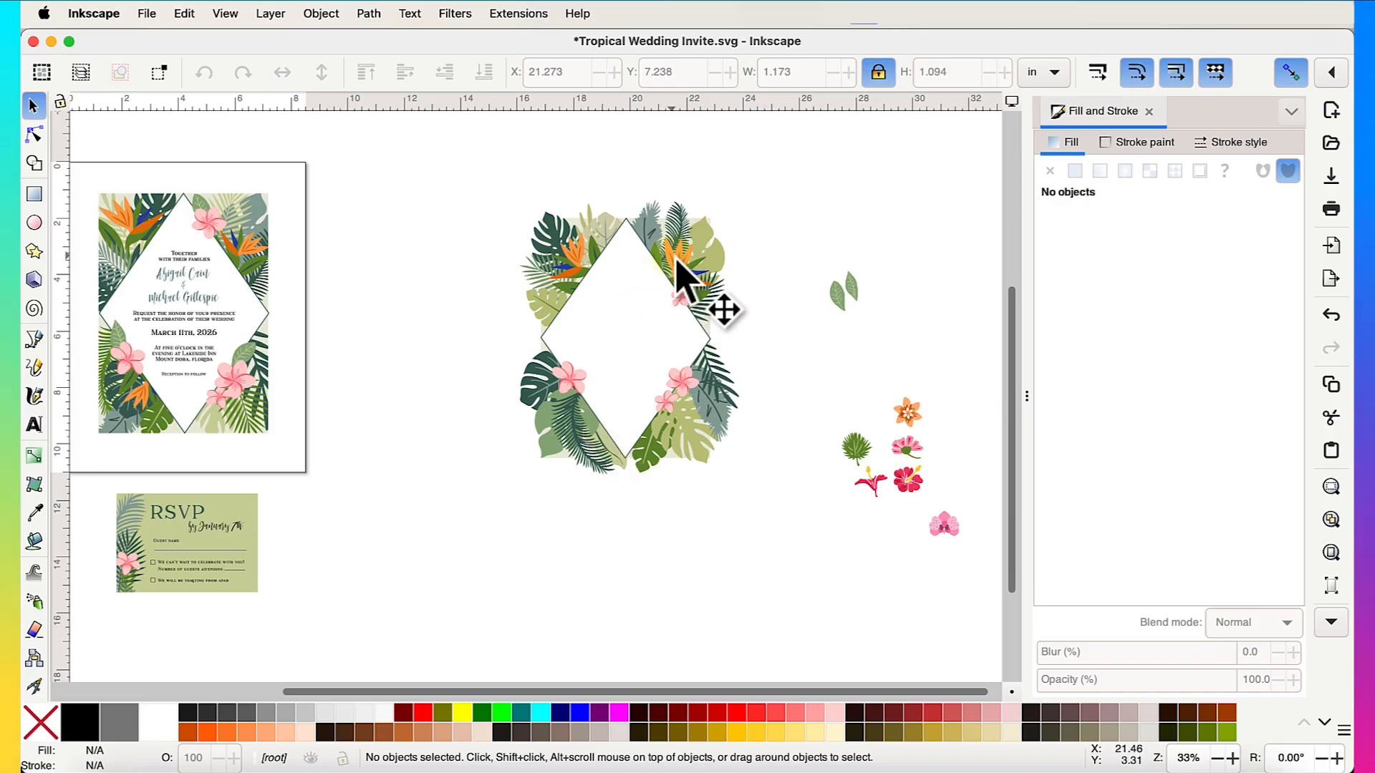
scroll(686, 264, "up", 2)
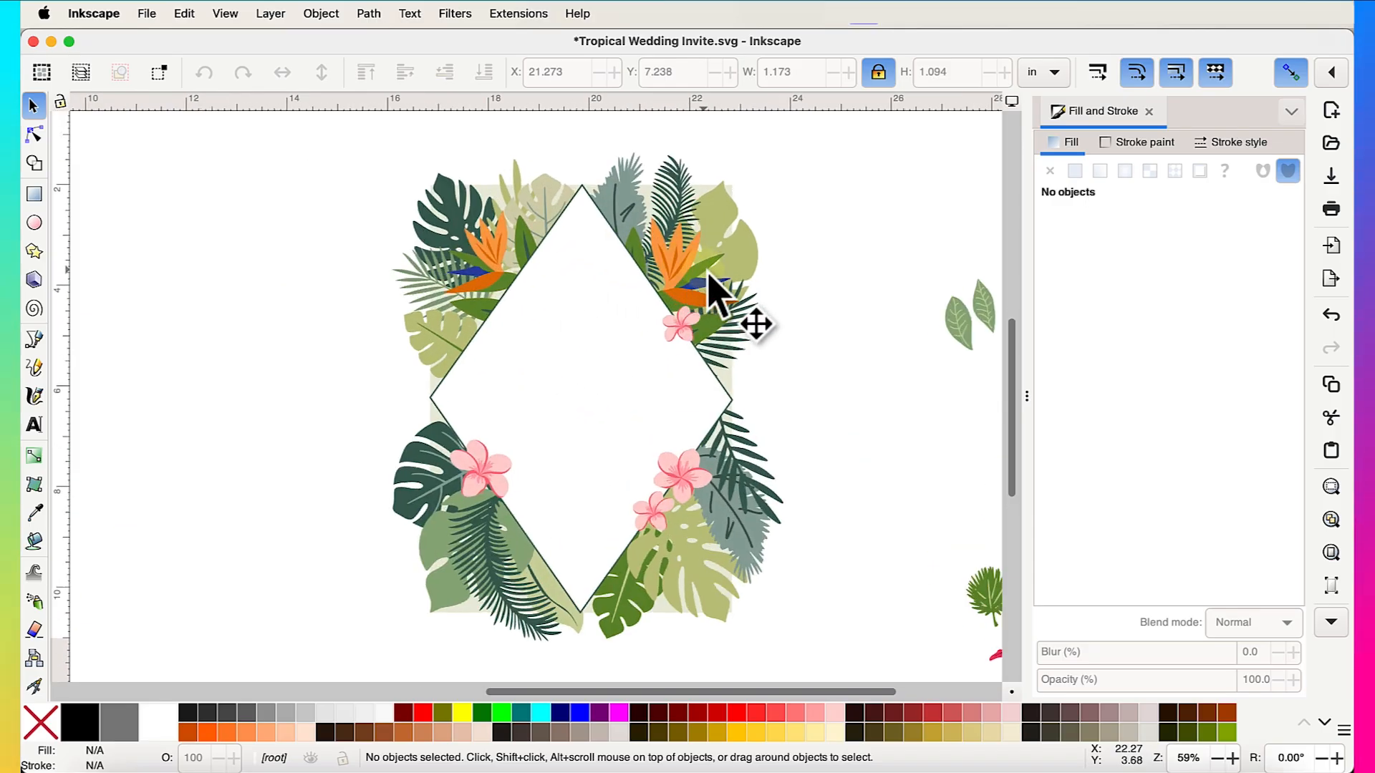
left_click(708, 276)
scroll(709, 276, "down", 2)
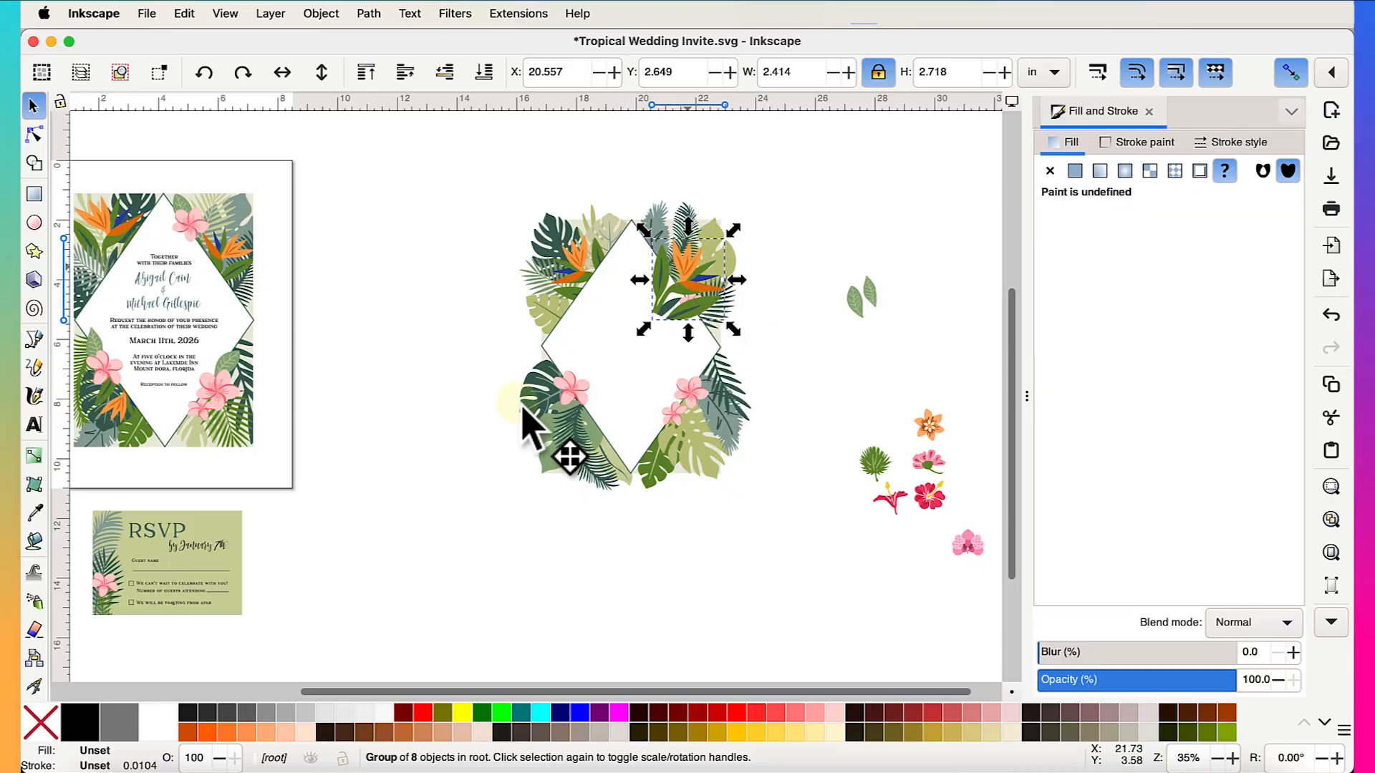
- Move the bird-of-paradise group to empty canvas at the lower left and ungroup it
left_click_drag(526, 423, 474, 534)
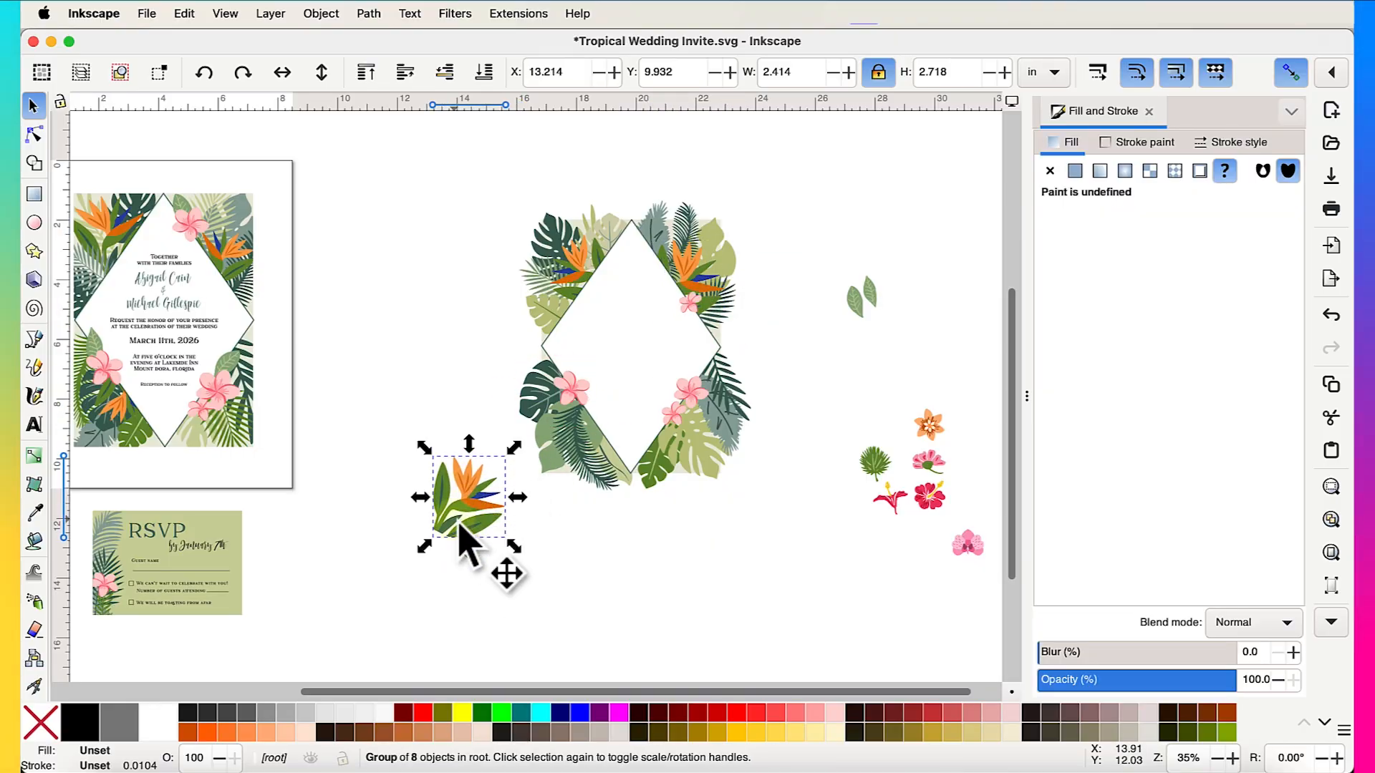
scroll(460, 528, "up", 4)
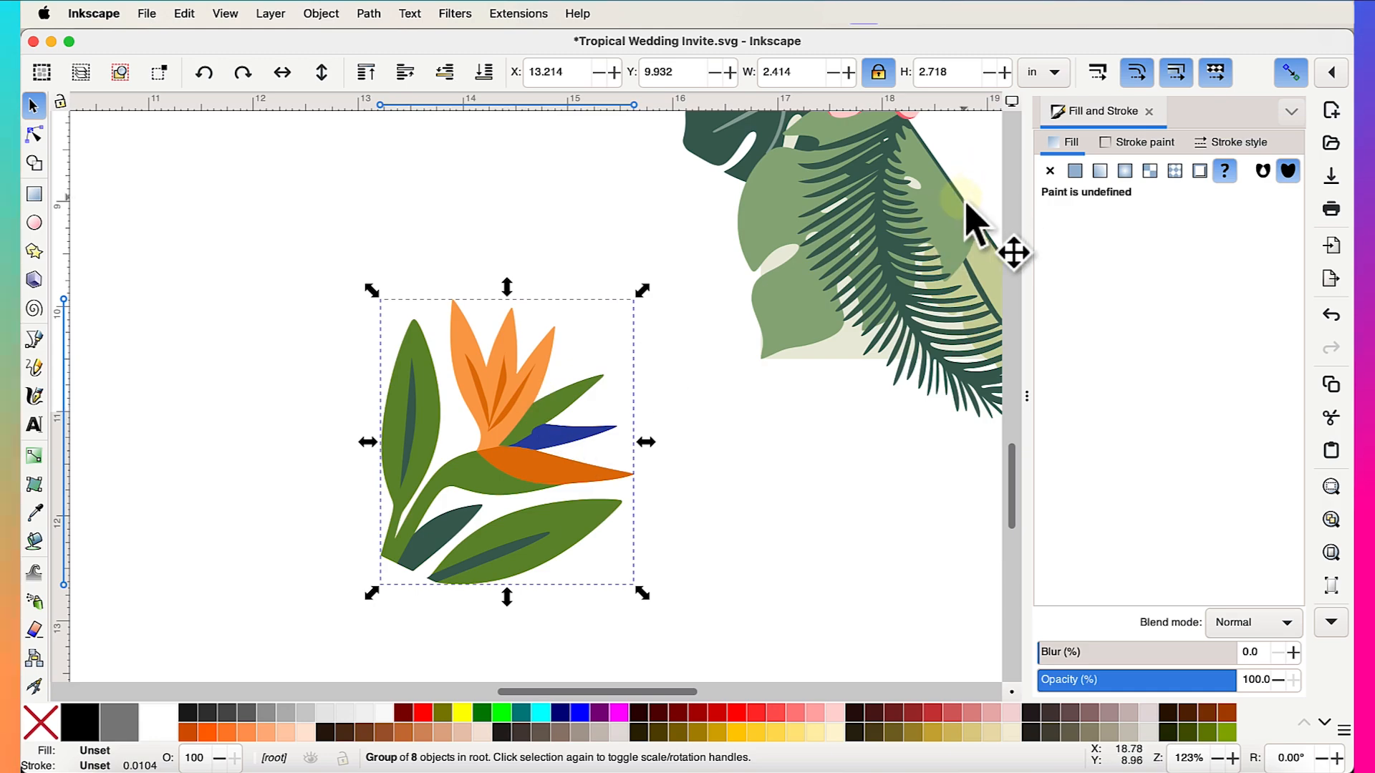
right_click(503, 481)
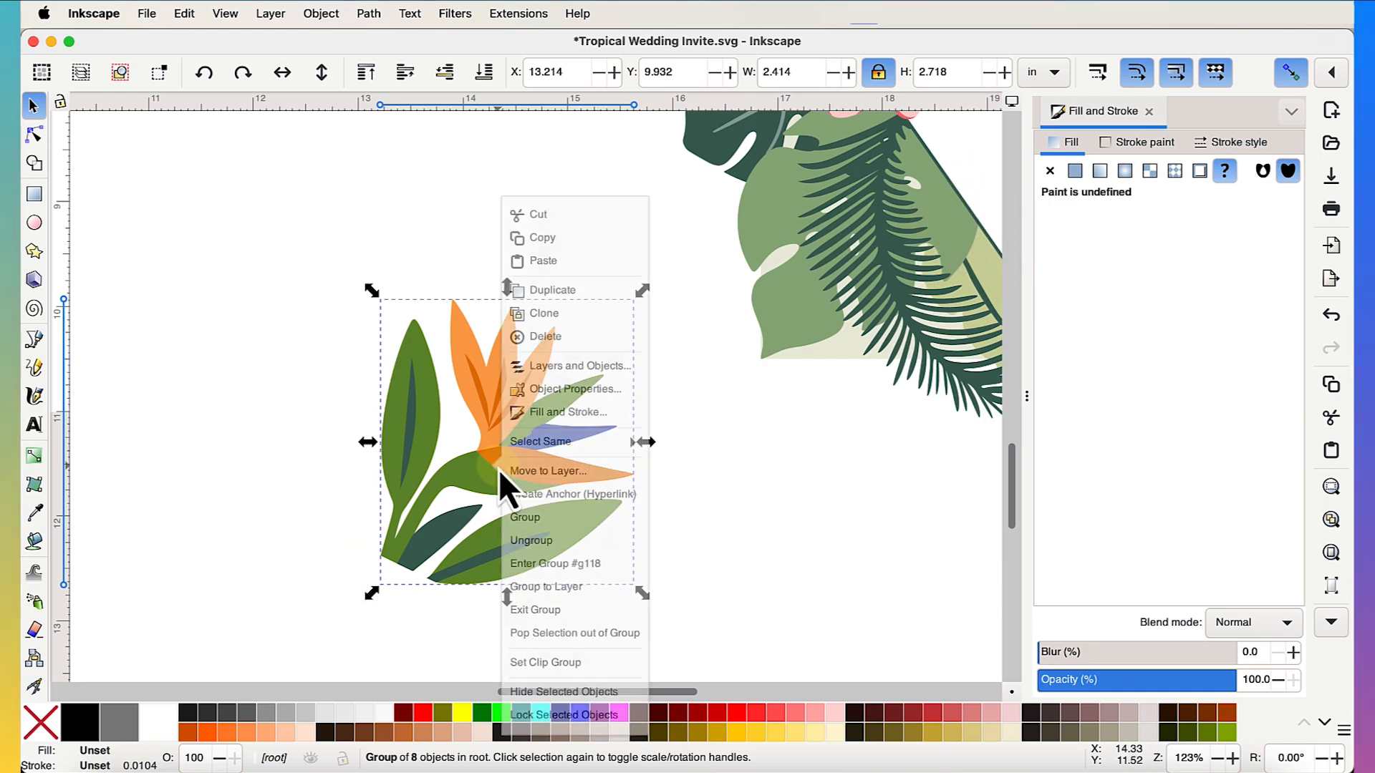
left_click(556, 551)
- Pull the green leaves, blue petal and dark-orange petal away from the orange flower shape
left_click(737, 492)
left_click_drag(482, 485, 191, 459)
left_click_drag(411, 429, 229, 458)
left_click_drag(565, 452, 775, 483)
left_click_drag(580, 487, 747, 525)
left_click_drag(530, 473, 440, 467)
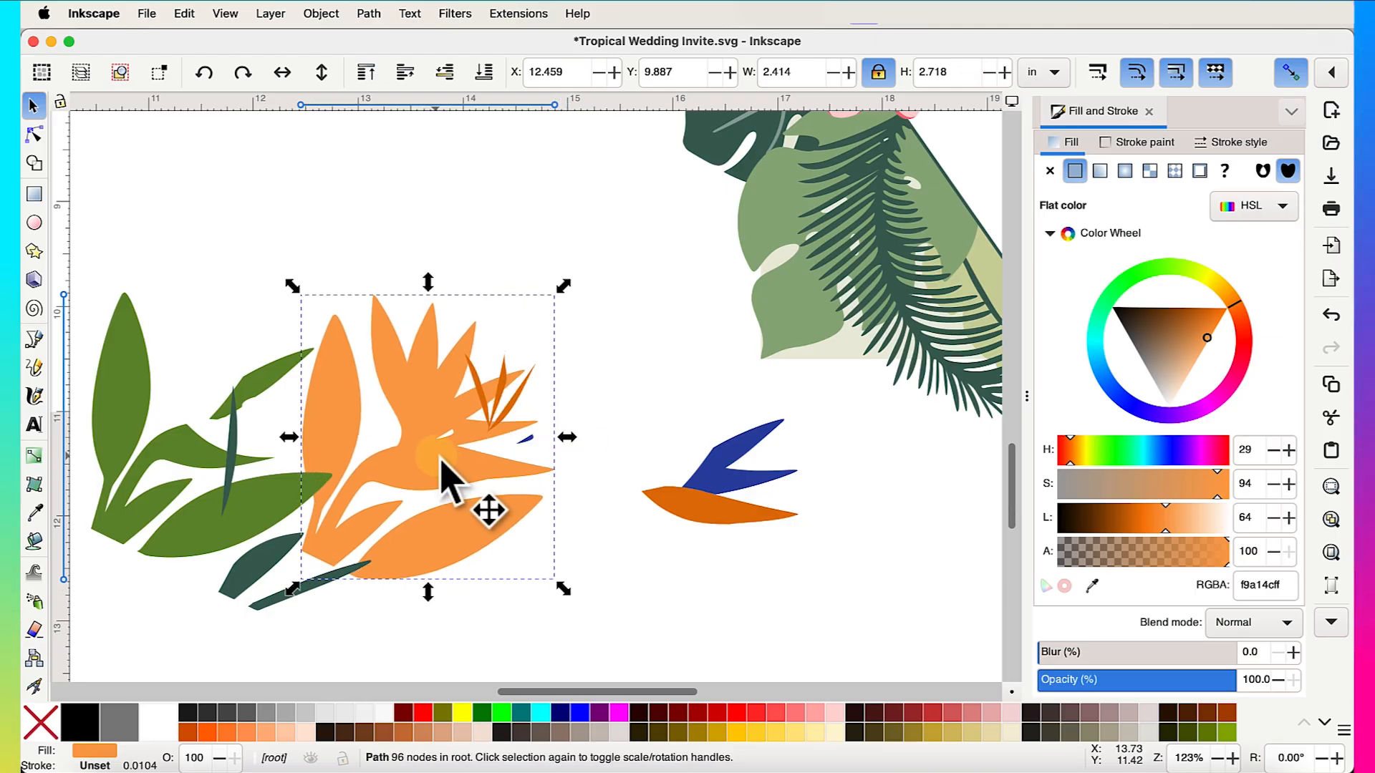
key("super+z")
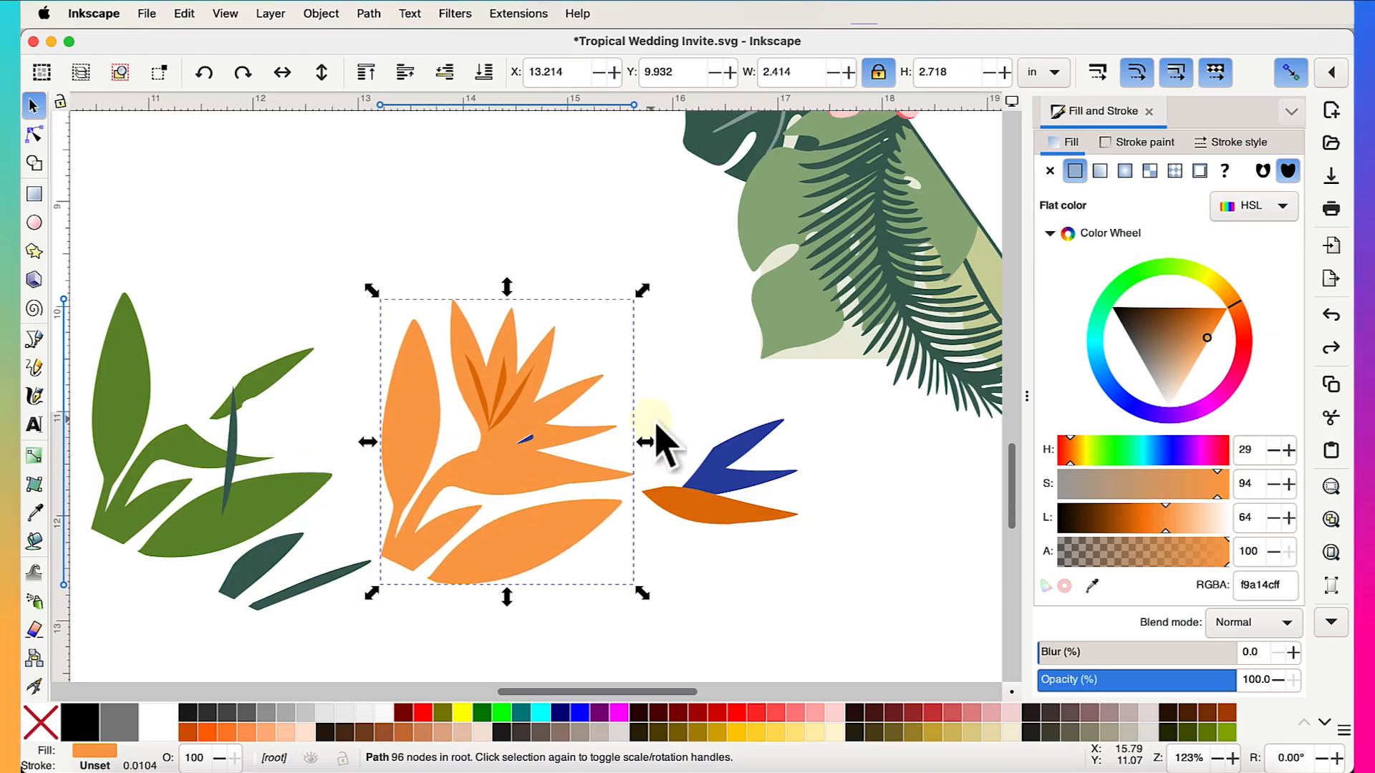
- Move the tiny blue sliver out of the orange flower, then select the orange shape
mouse_move(656, 424)
left_mouse_down()
mouse_move(515, 461)
mouse_move(644, 443)
left_mouse_up()
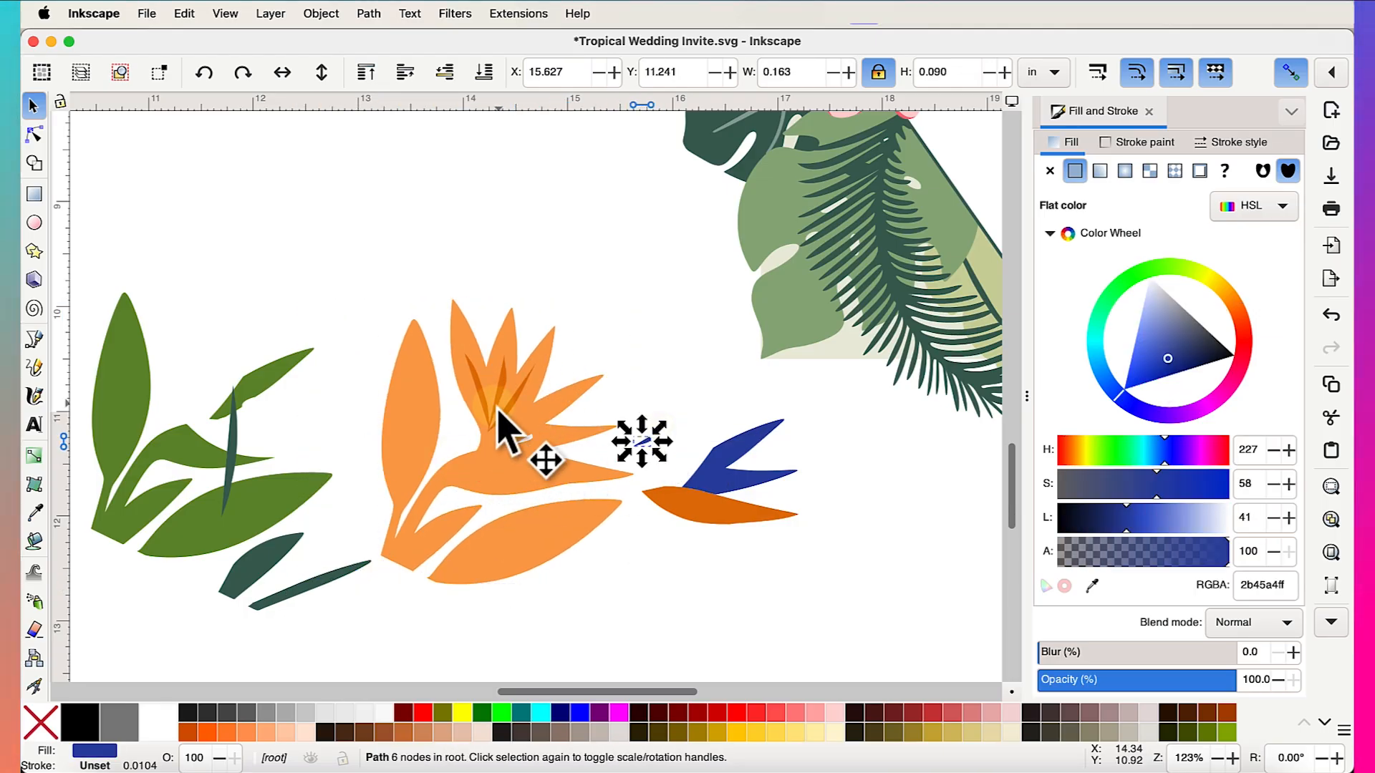
scroll(562, 423, "up", 3, "ctrl")
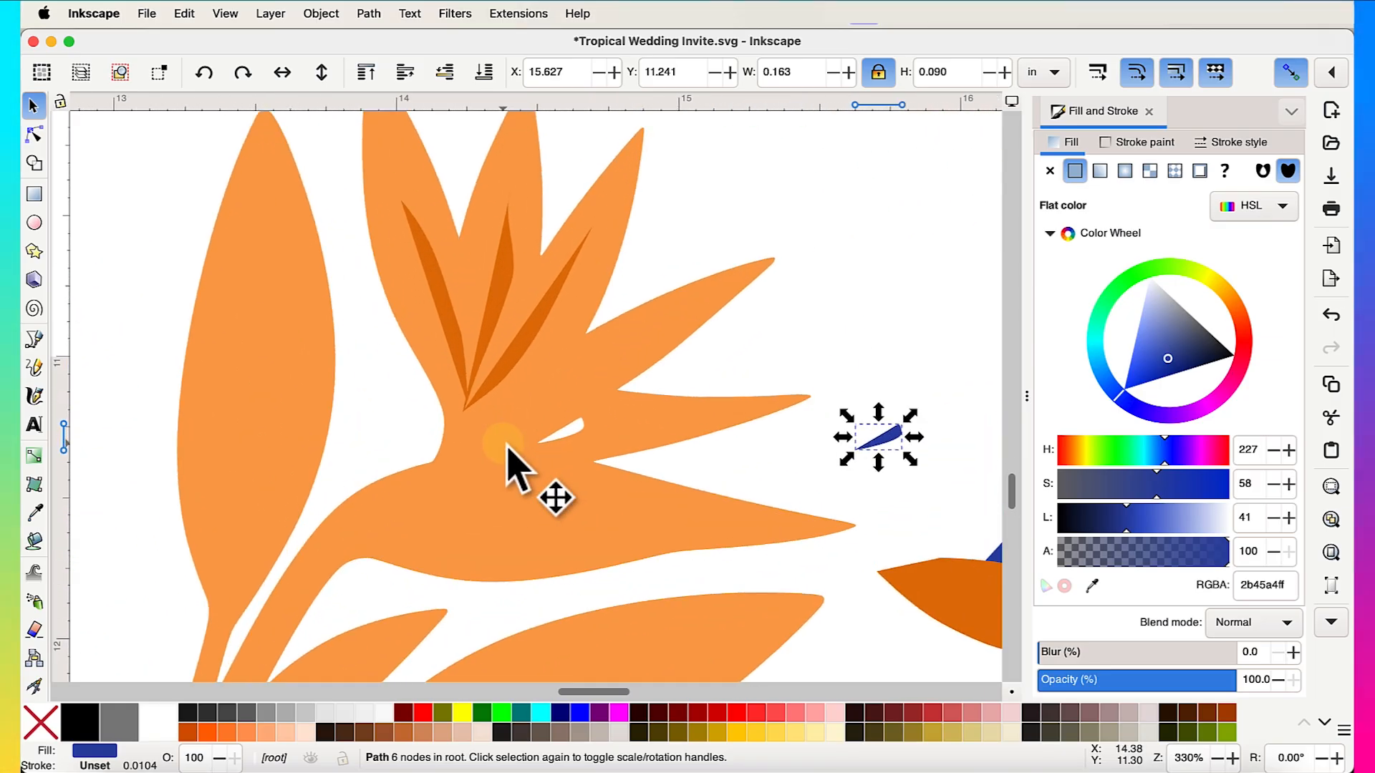
scroll(573, 365, "down", 2, "ctrl")
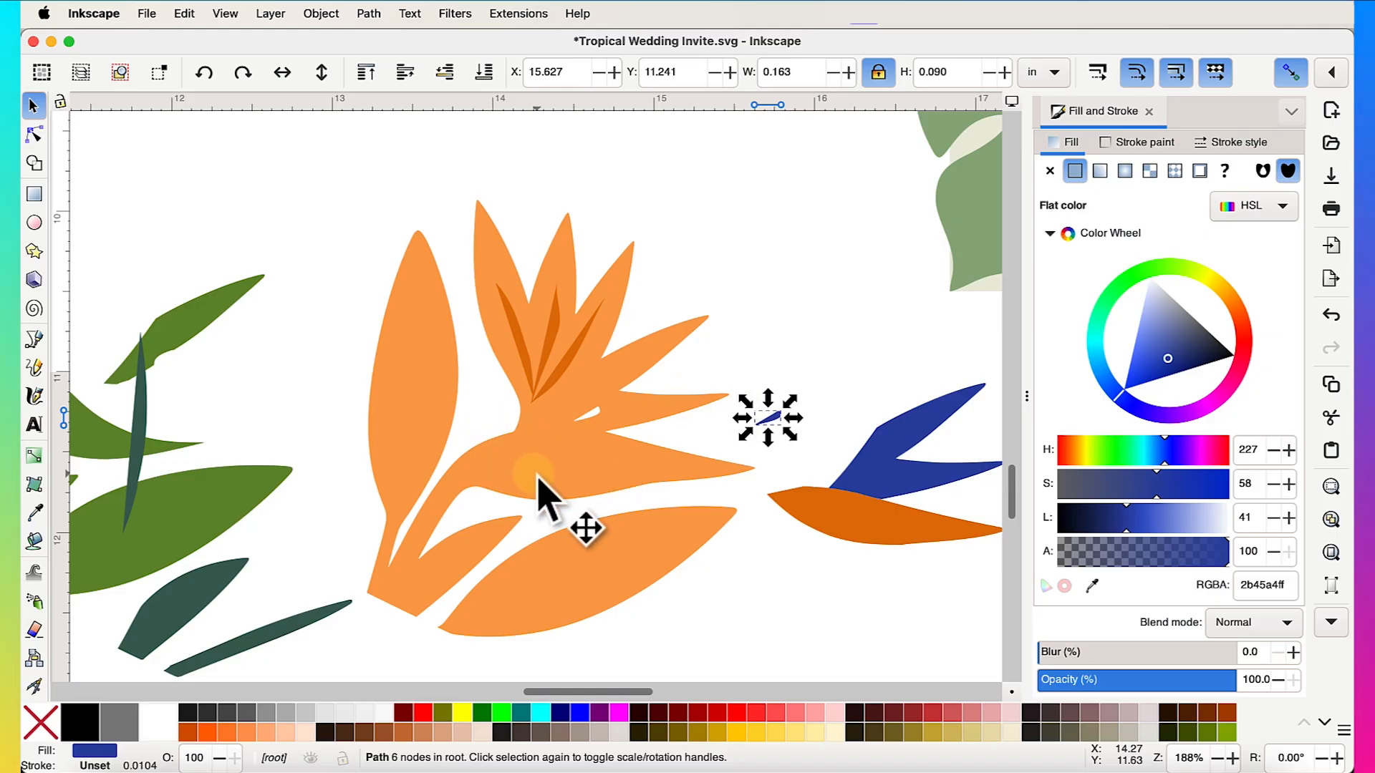
left_click(629, 500)
left_click(648, 497)
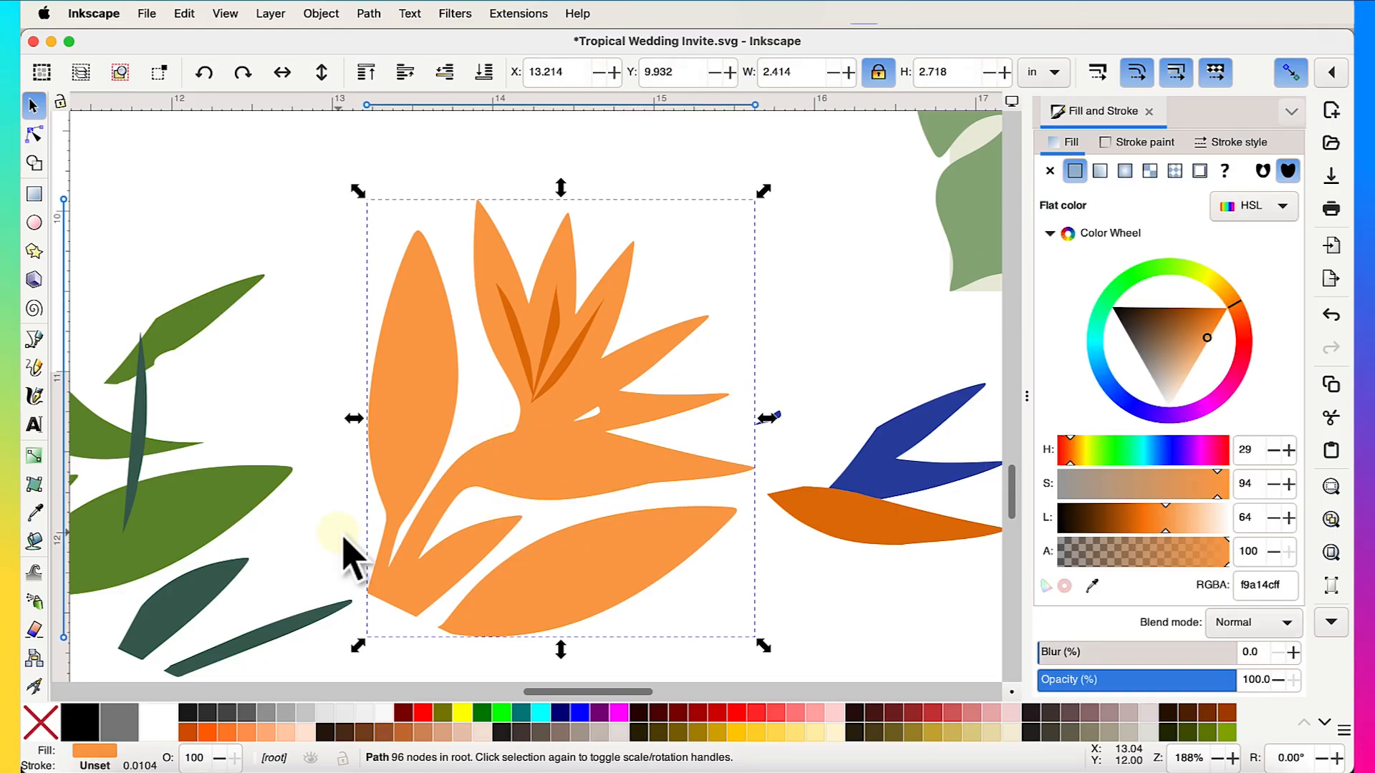
left_click(36, 628)
- Erase a thin stroke across the orange flower just below its upper petals
scroll(659, 430, "up", 2)
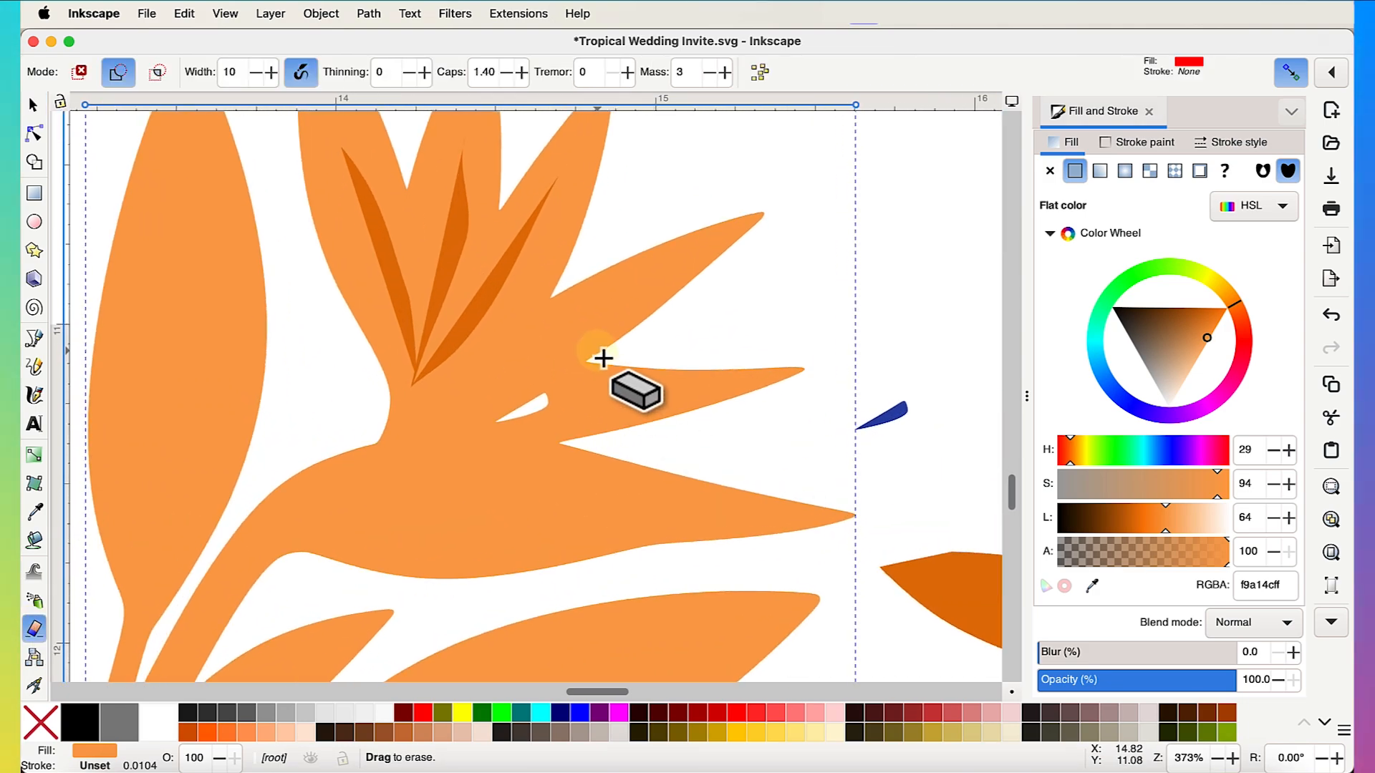
mouse_move(600, 357)
left_mouse_down()
mouse_move(484, 424)
mouse_move(407, 442)
mouse_move(355, 430)
left_mouse_up()
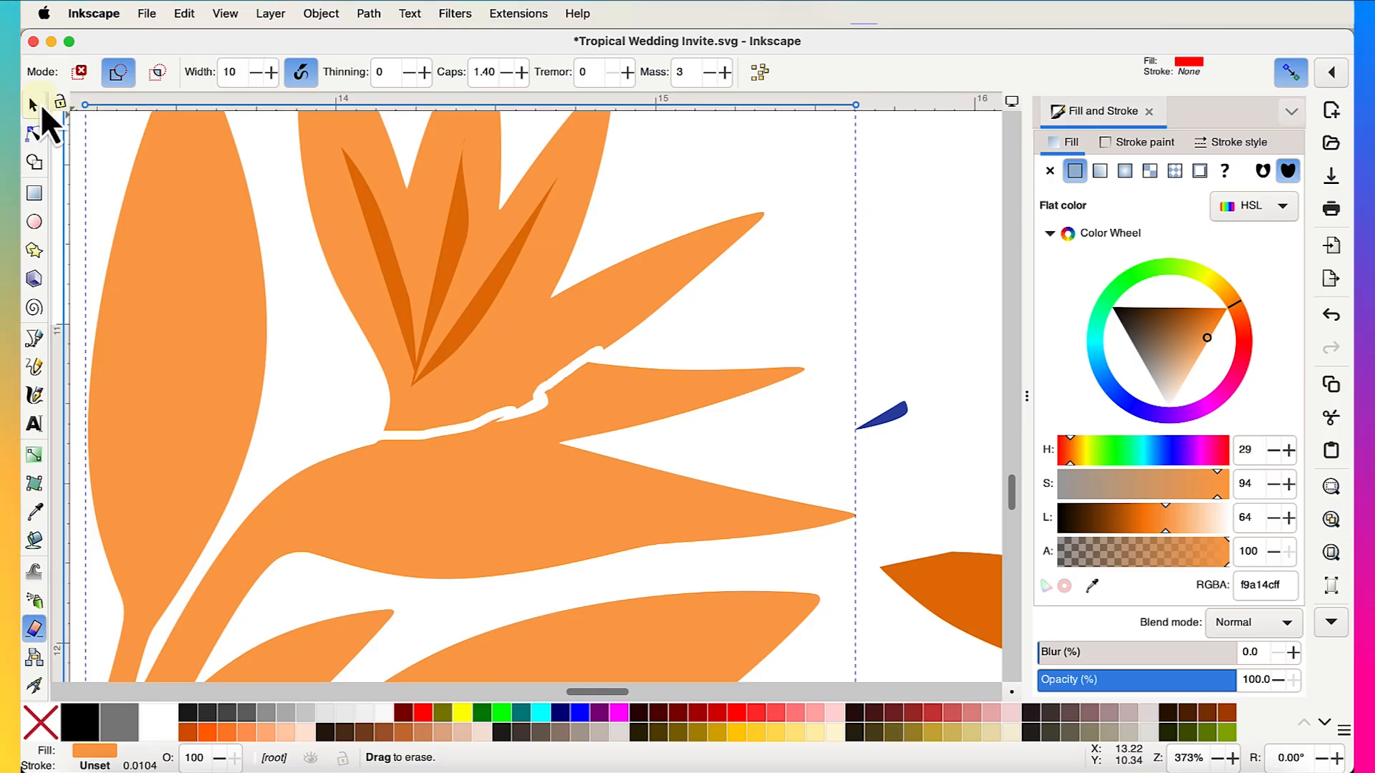
scroll(552, 341, "down", 3)
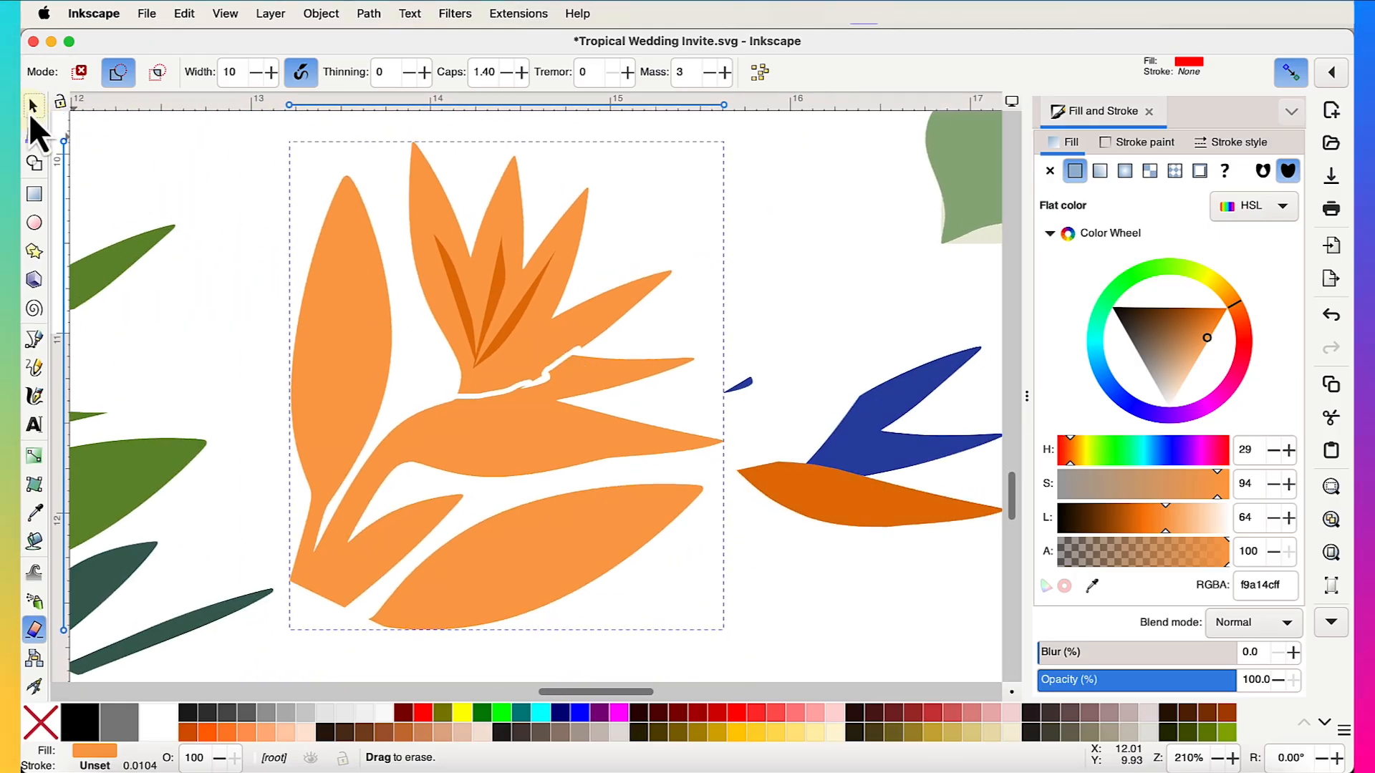
left_click(32, 106)
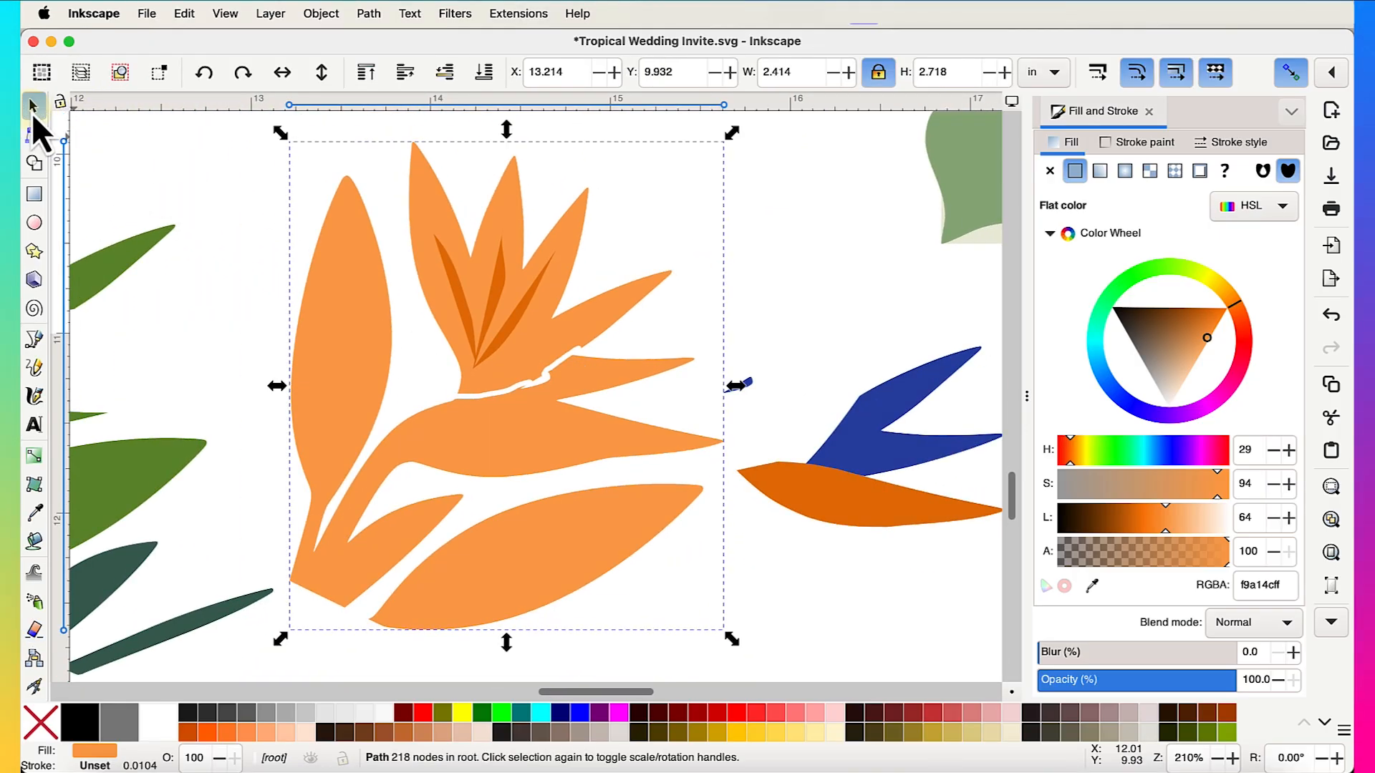
- Break the orange flower shape apart into separate pieces with Path > Break Apart
left_click(370, 13)
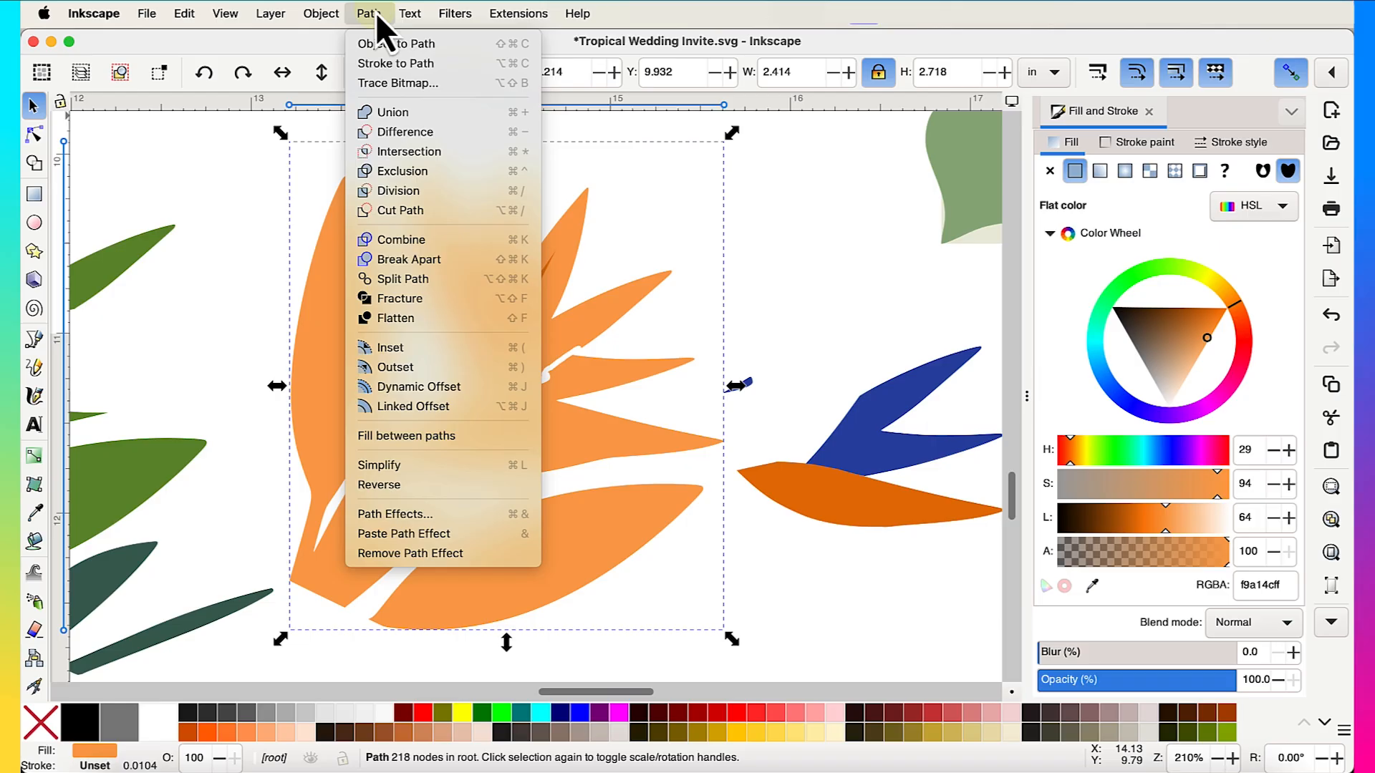
left_click(432, 260)
left_click(802, 358)
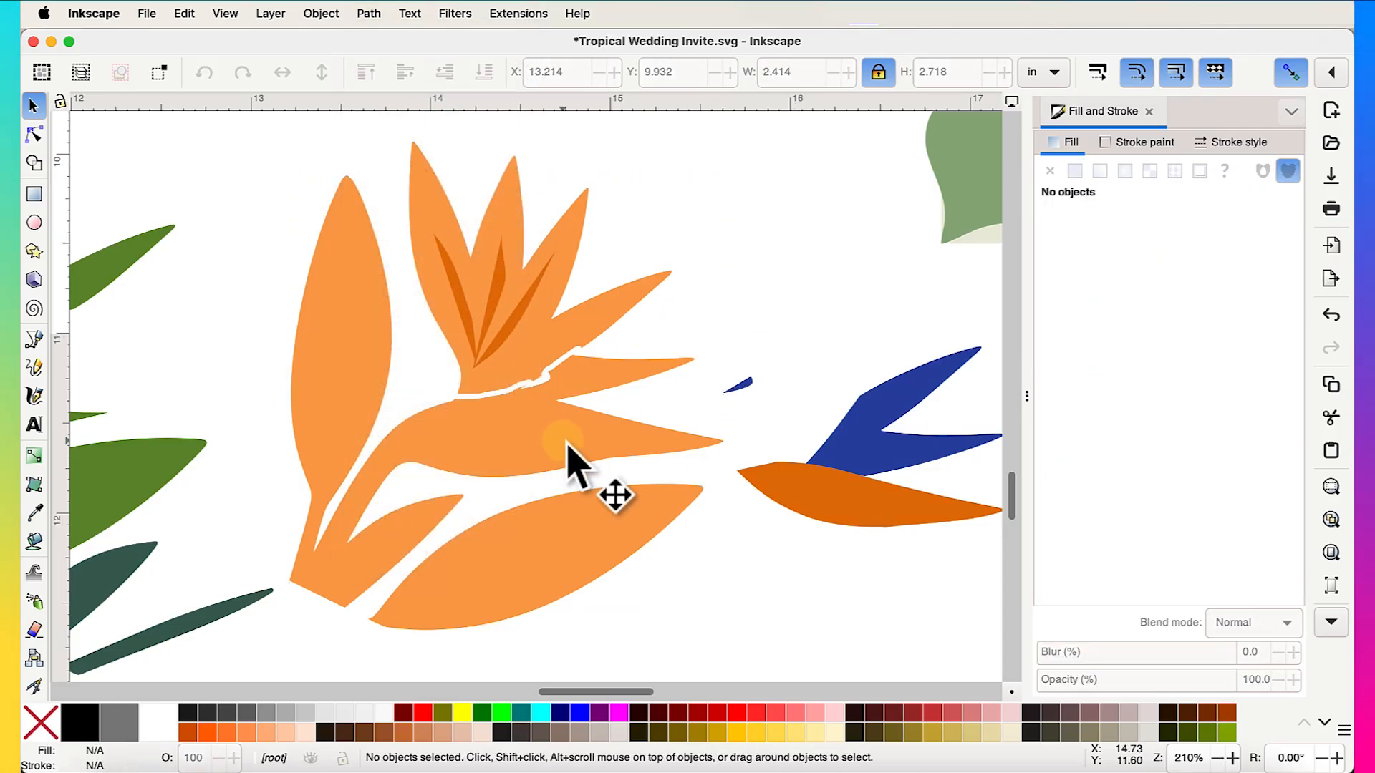
- Delete the large lower flower piece and the large orange leaf
left_click(611, 451)
left_click_drag(611, 451, 557, 503)
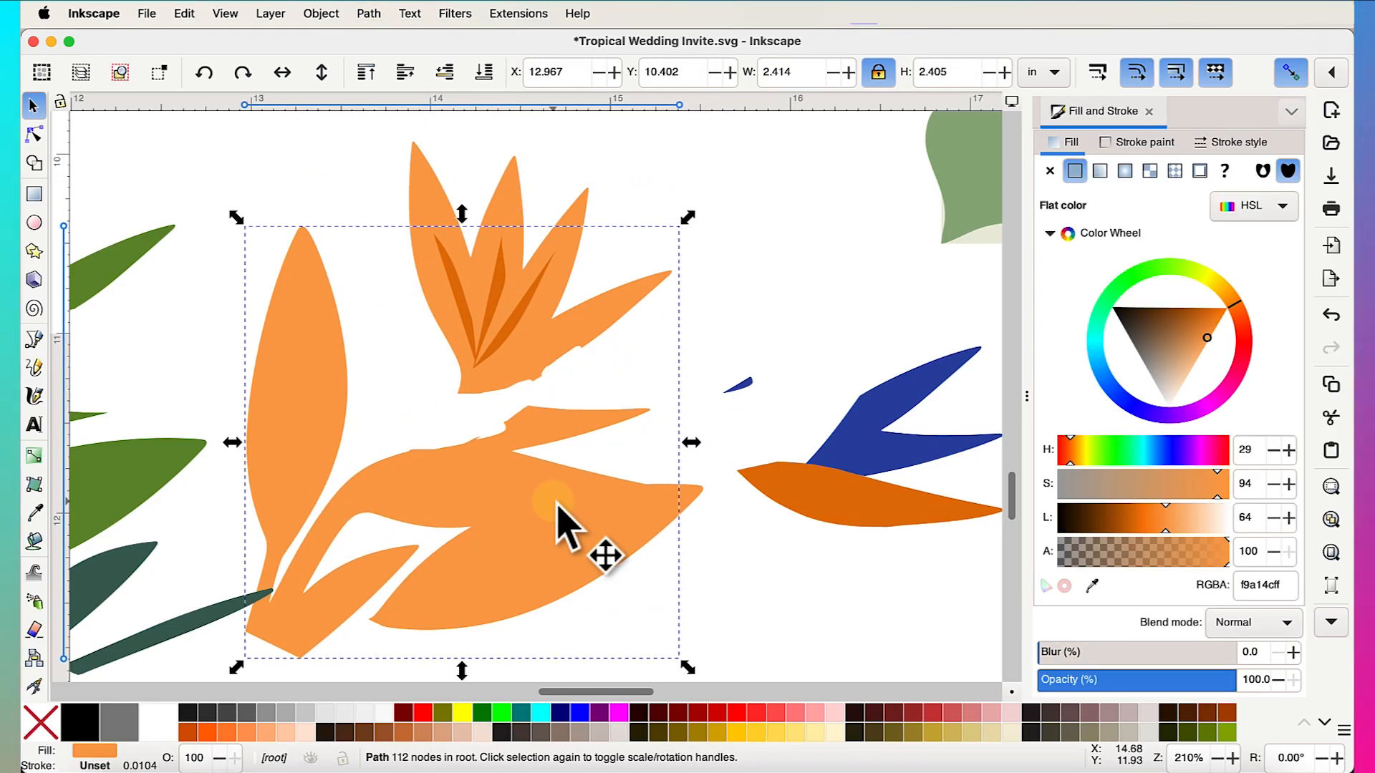
key("Delete")
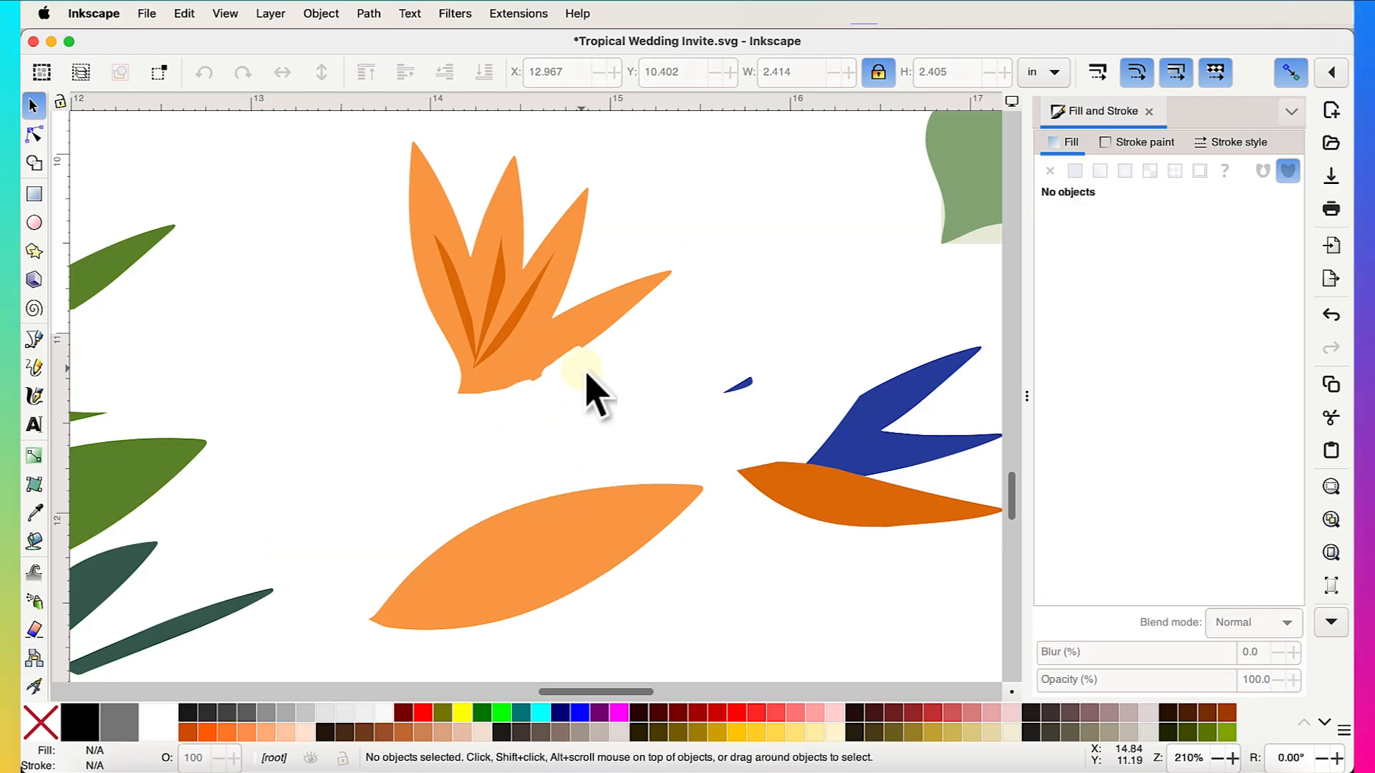
left_click(538, 575)
key("Delete")
scroll(545, 373, "up", 3)
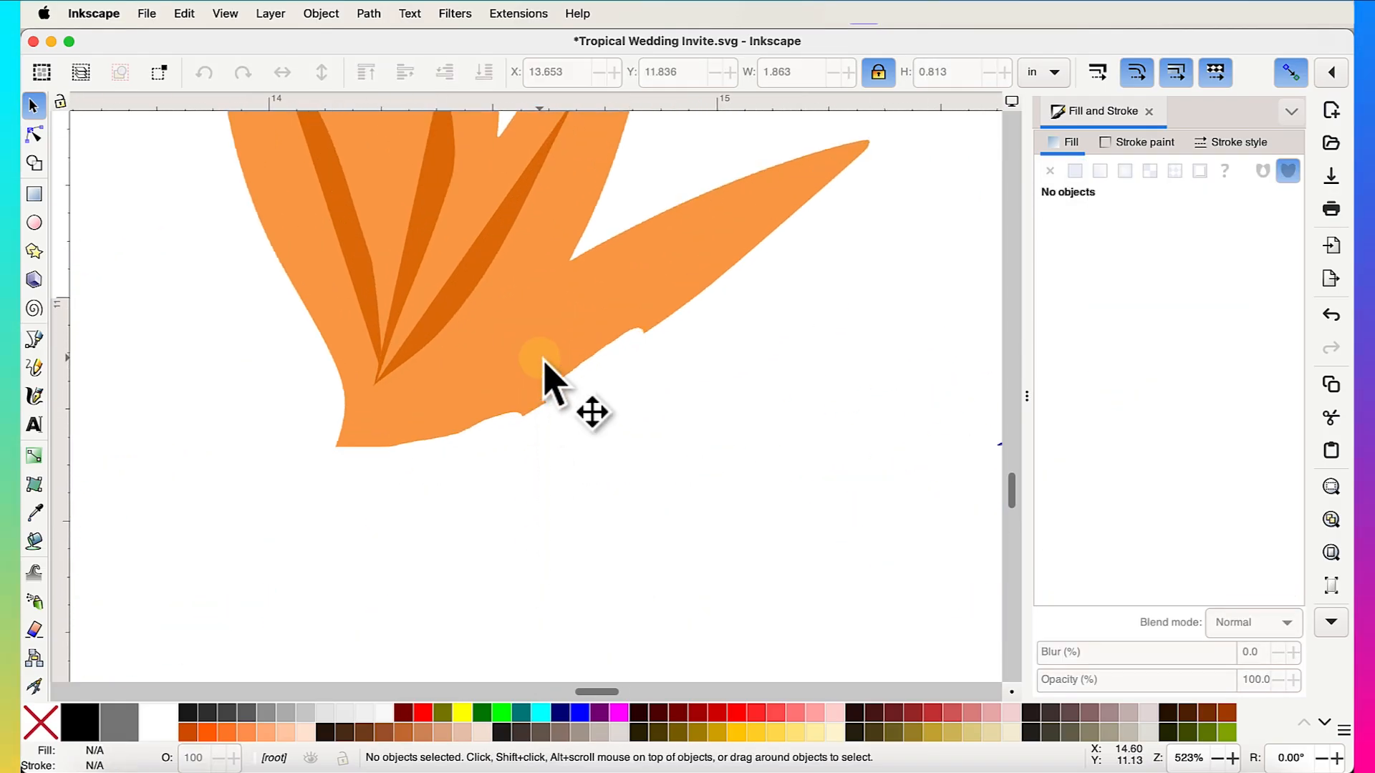
left_click(45, 143)
- Delete the ragged erased-edge nodes along the orange petal's lower edge
left_click(434, 440)
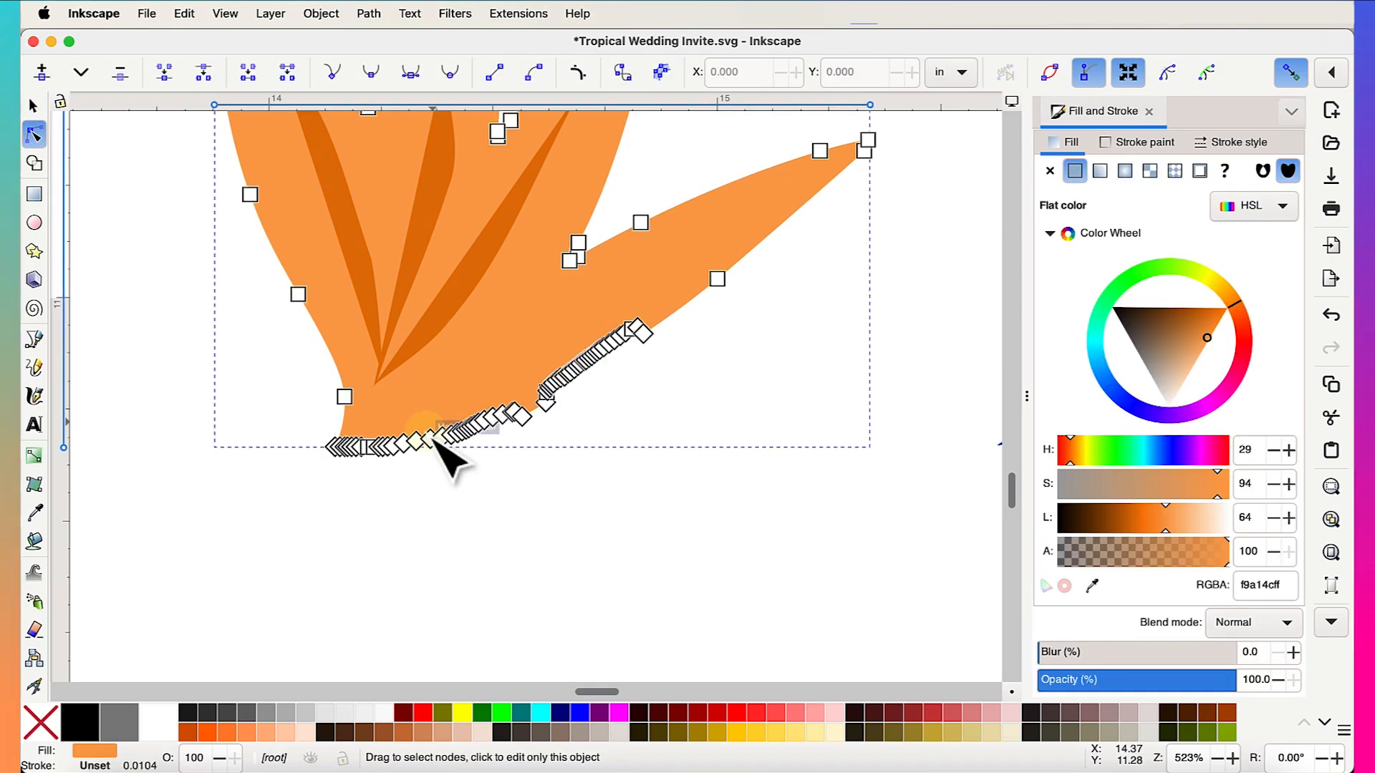
left_click_drag(364, 502, 673, 326)
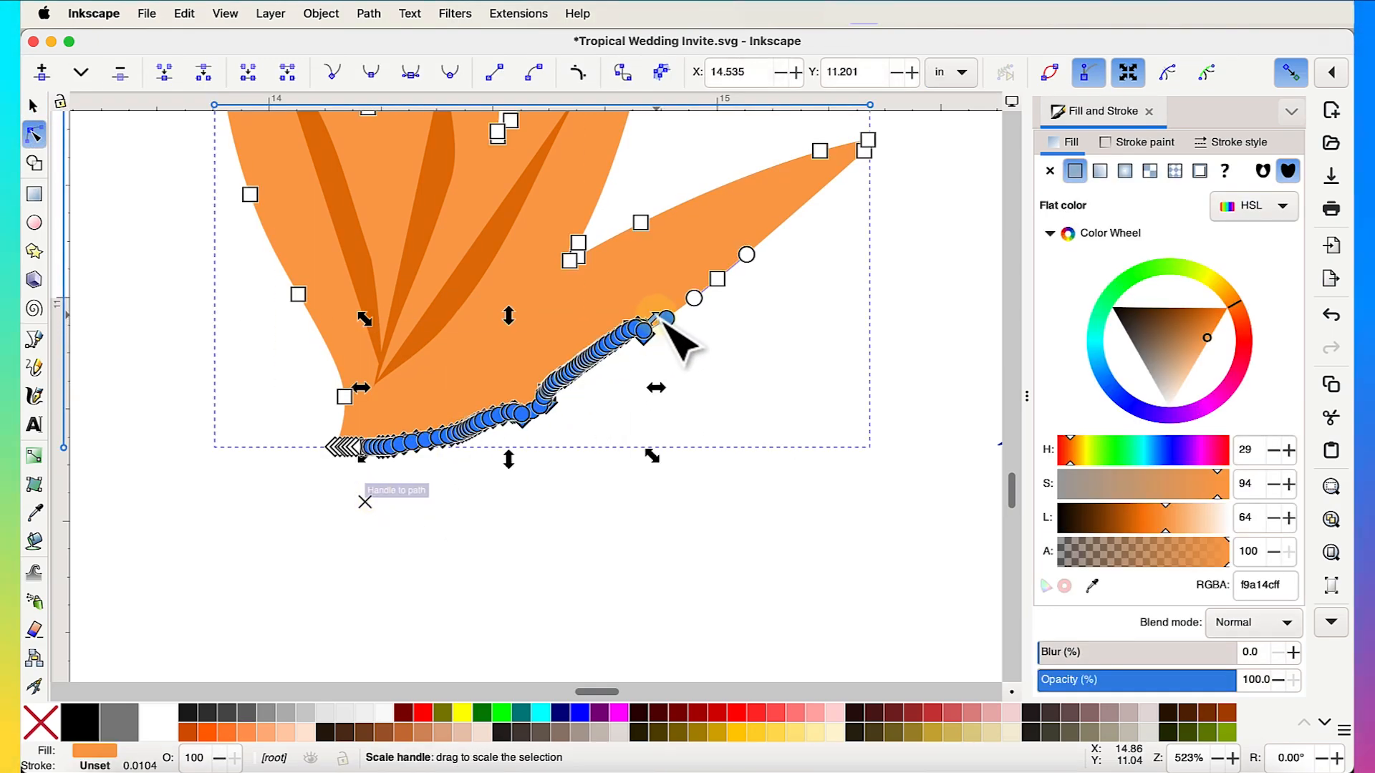
key("Delete")
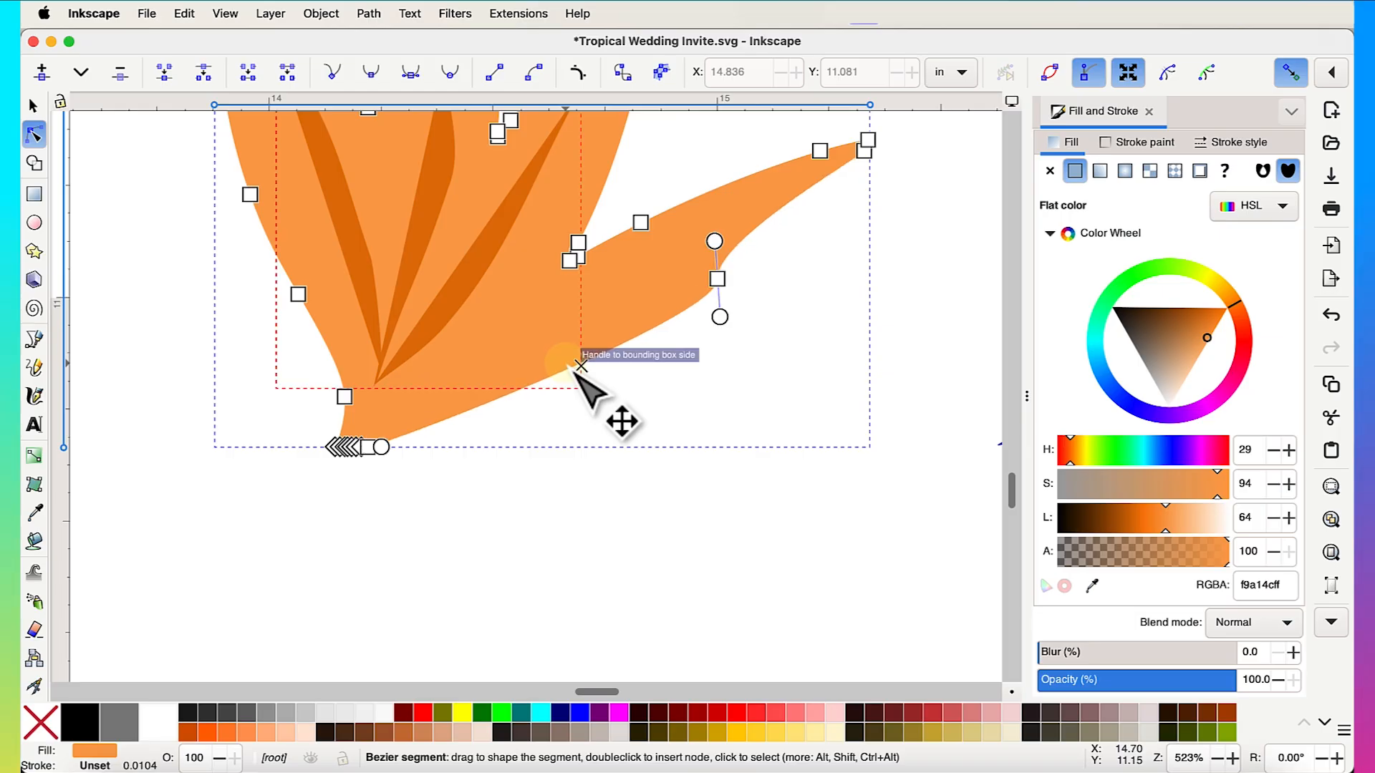
left_click_drag(565, 363, 561, 379)
scroll(462, 454, "up", 3)
scroll(448, 505, "down", 8)
scroll(448, 504, "left", 5)
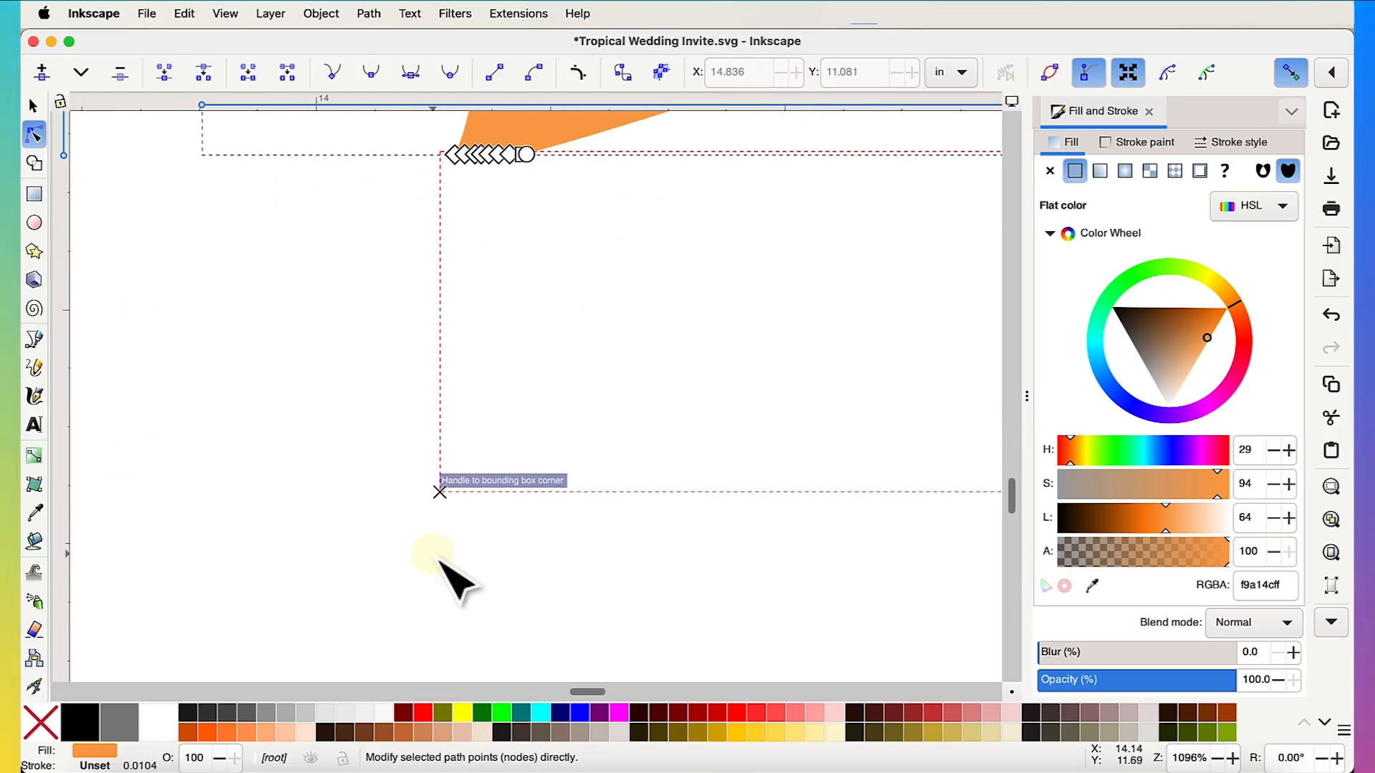
scroll(440, 563, "up", 5)
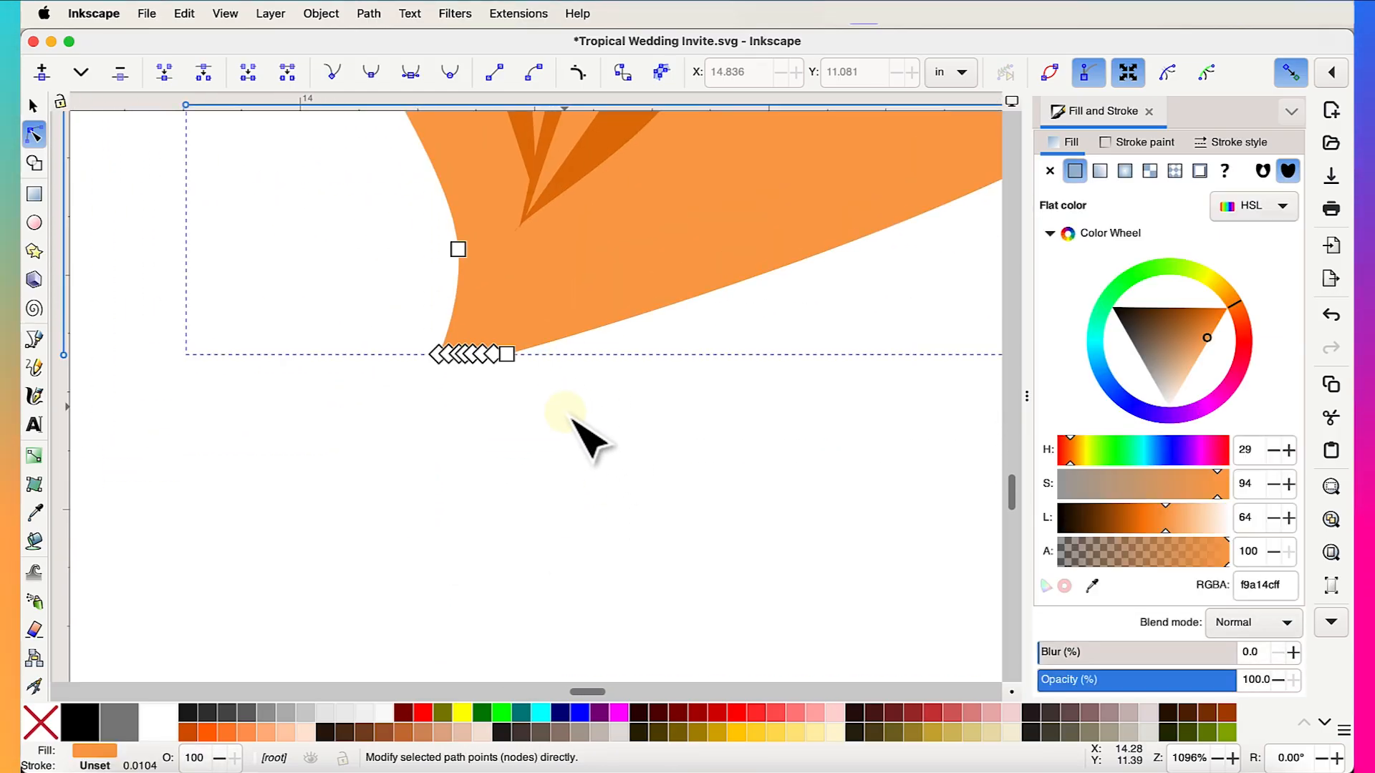
- Delete the row of leftover nodes at the petal base
left_click_drag(563, 408, 442, 345)
key("Delete")
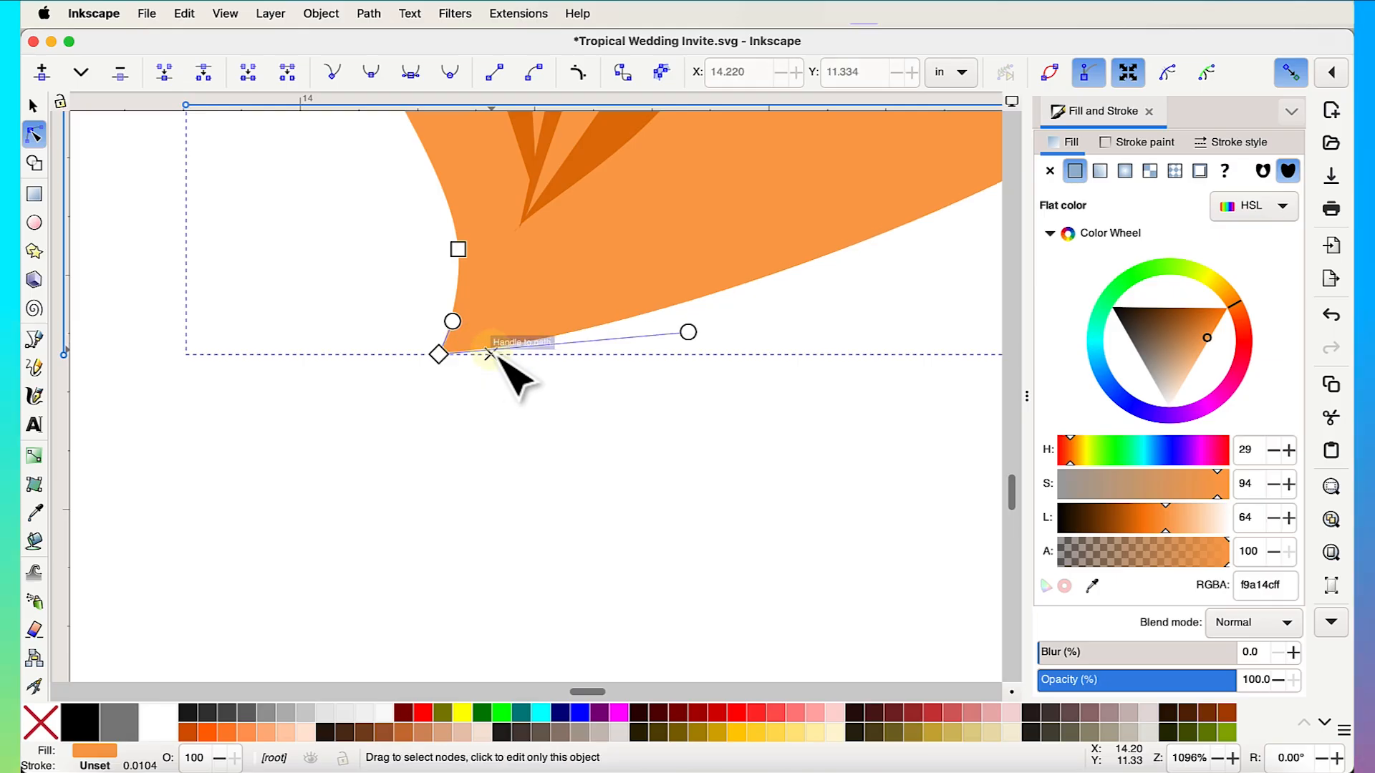
scroll(645, 445, "down", 3)
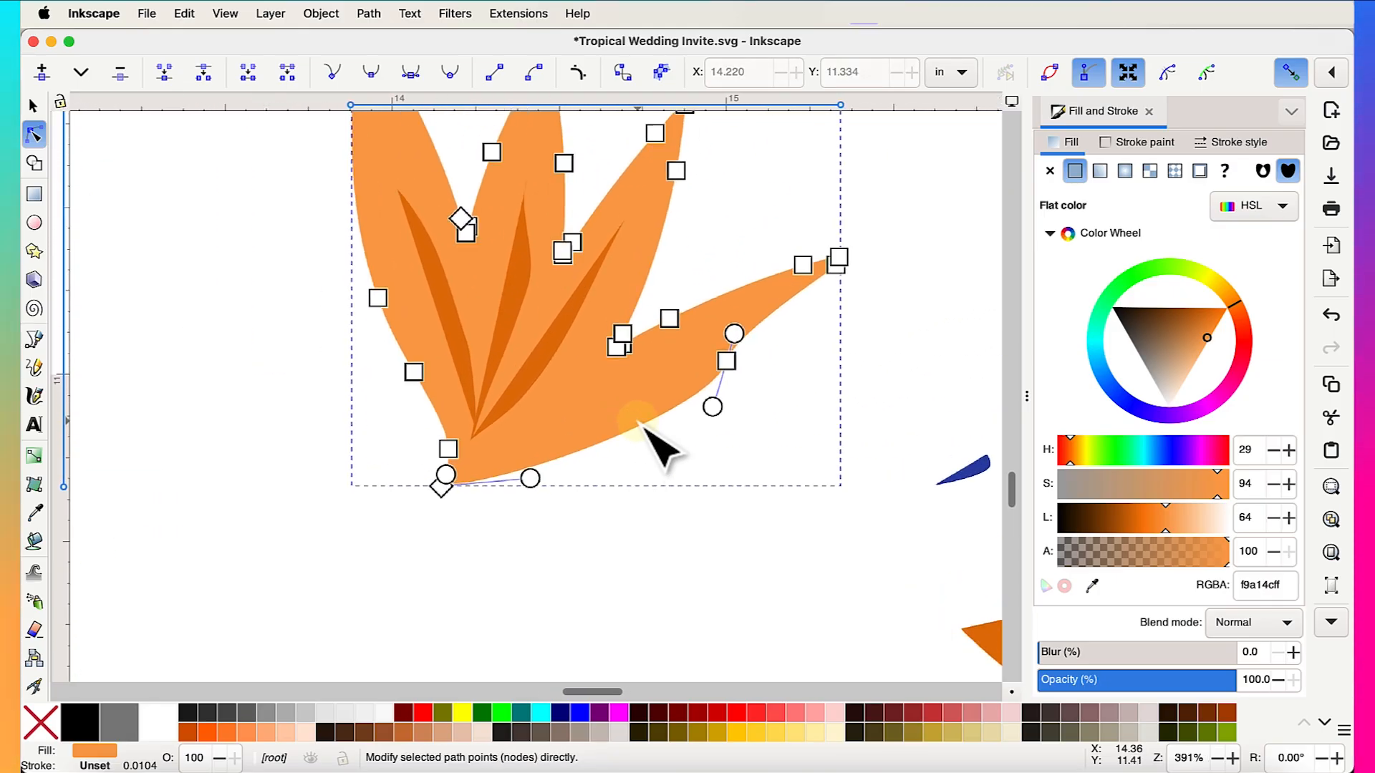
scroll(643, 427, "up", 1)
- Pull the leaf's base curve down and smooth the curve of its right edge
left_click_drag(492, 497, 491, 541)
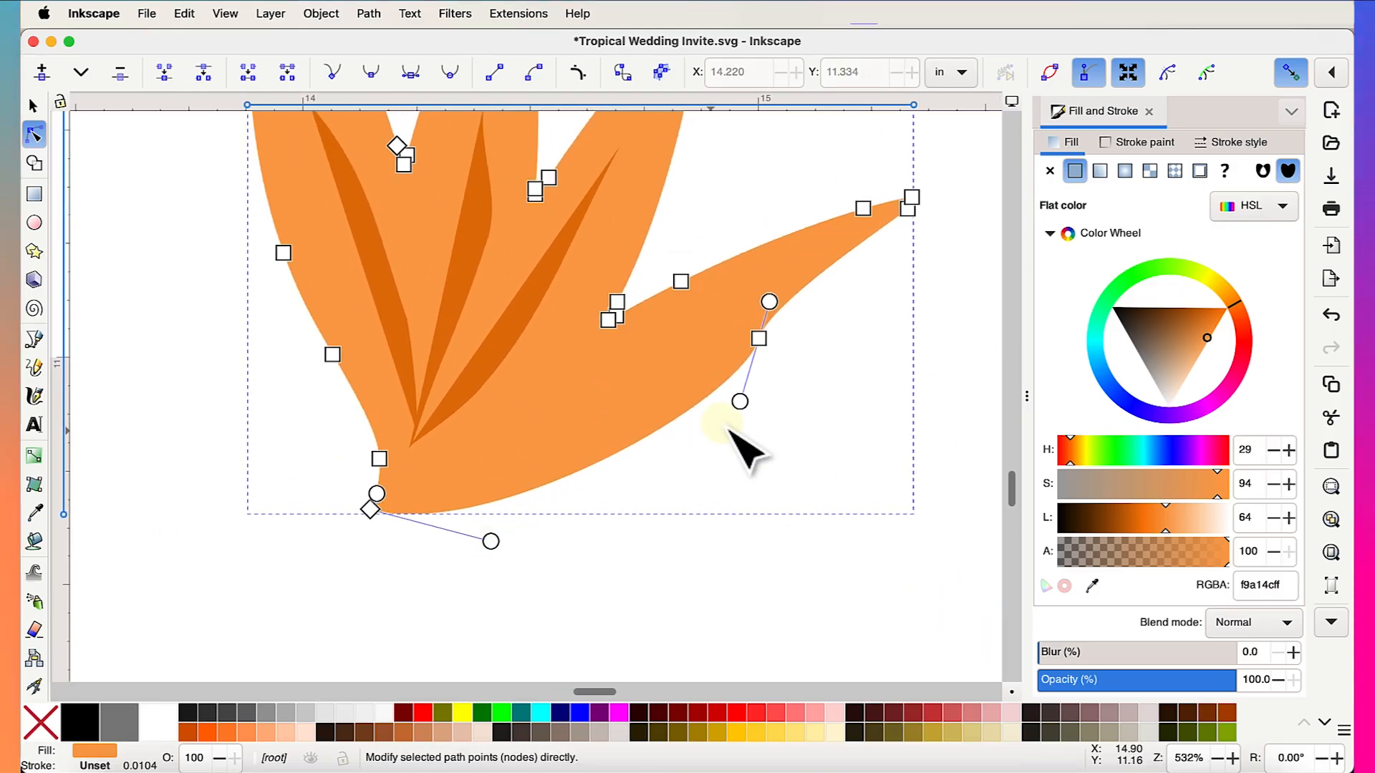
left_click_drag(739, 402, 700, 410)
left_click(789, 456)
scroll(788, 455, "down", 1)
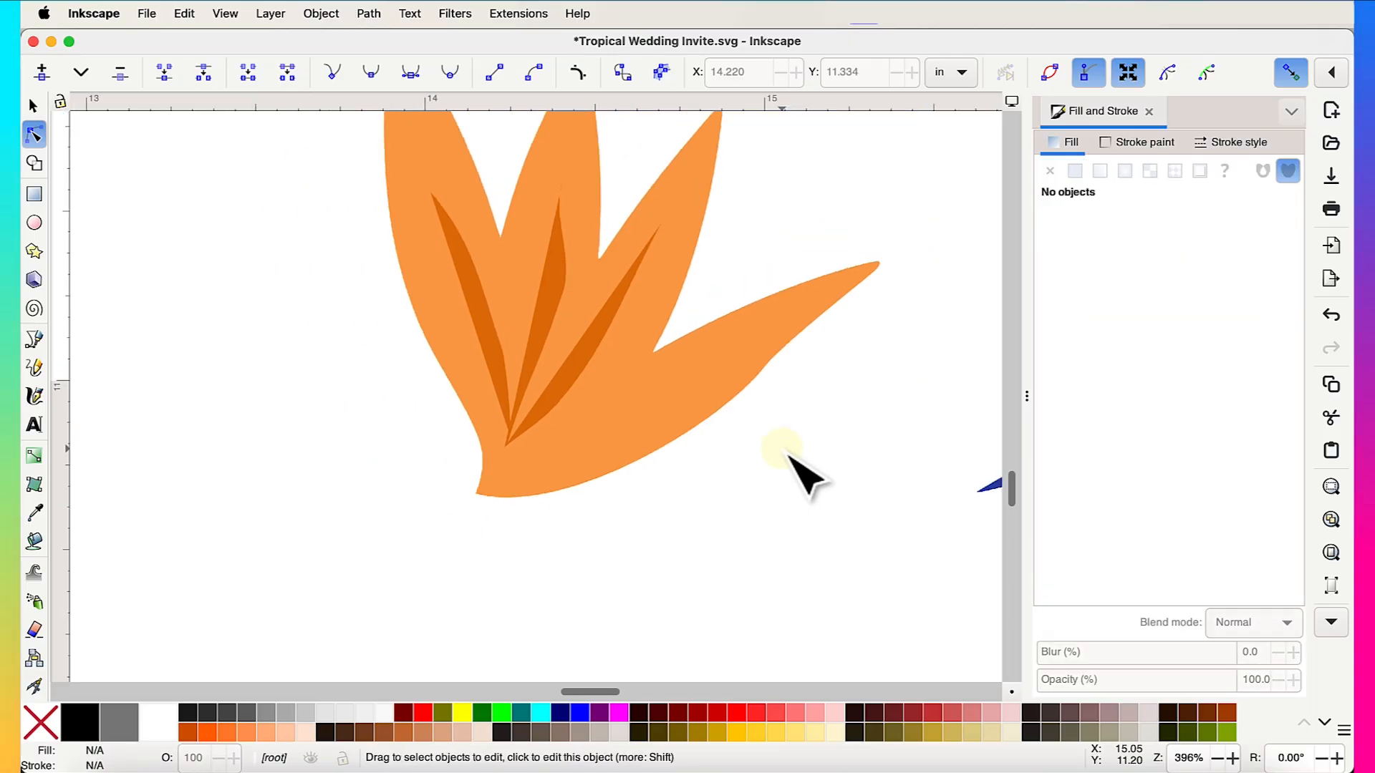
scroll(788, 455, "down", 4)
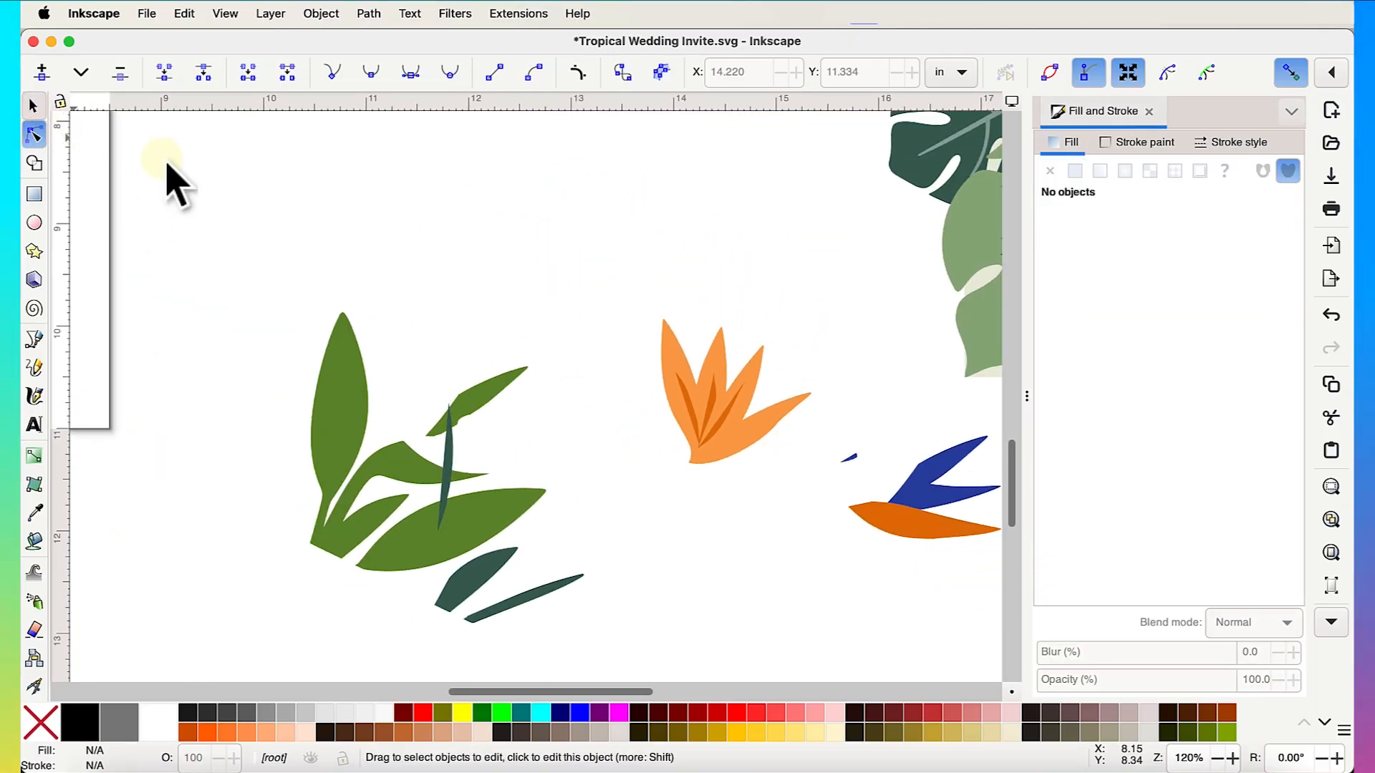
- Delete the loose green leaves and the blue-and-orange bird shape
key("s")
scroll(741, 424, "down", 2)
scroll(741, 424, "right", 3)
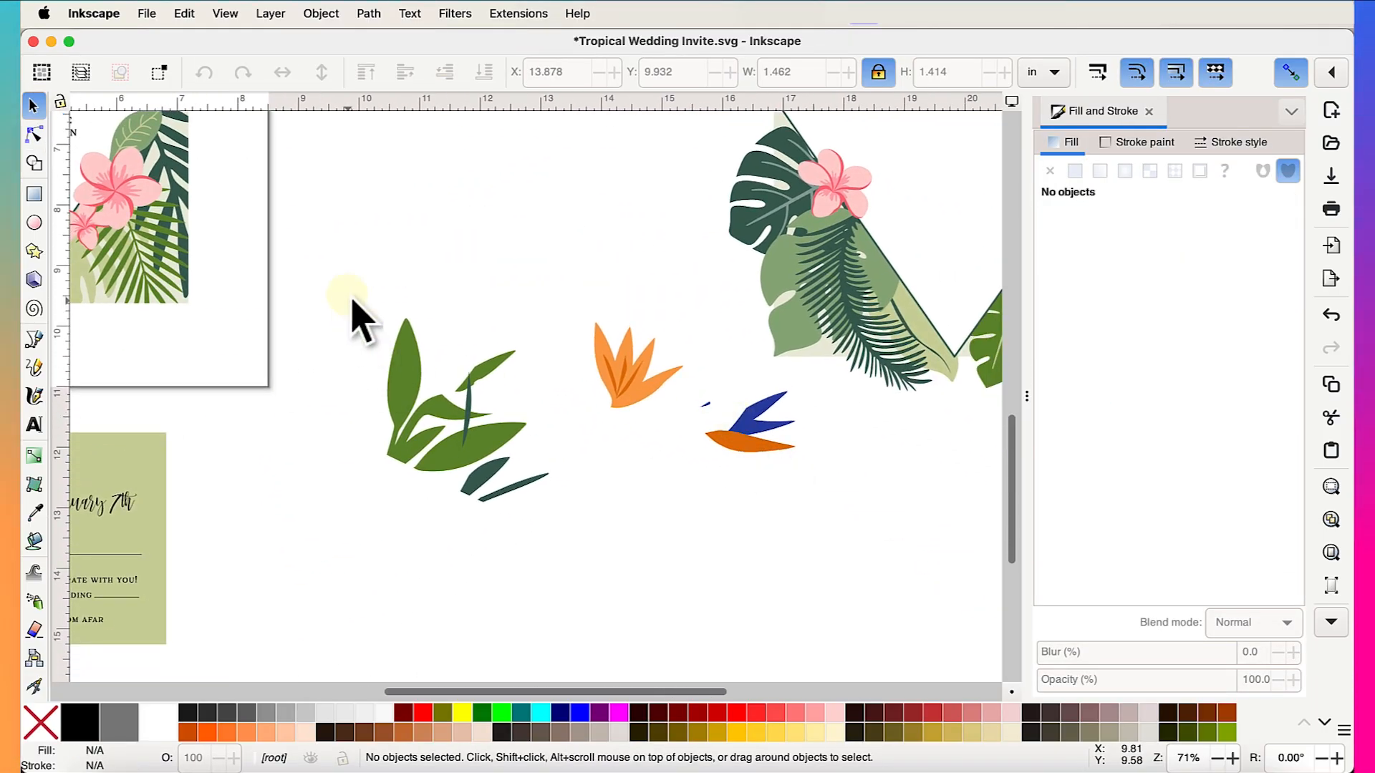
left_click_drag(341, 267, 574, 556)
key("Delete")
left_click_drag(616, 500, 805, 386)
key("Delete")
- Select both orange leaf paths and group them together
scroll(813, 398, "right", 3)
scroll(813, 399, "up", 1)
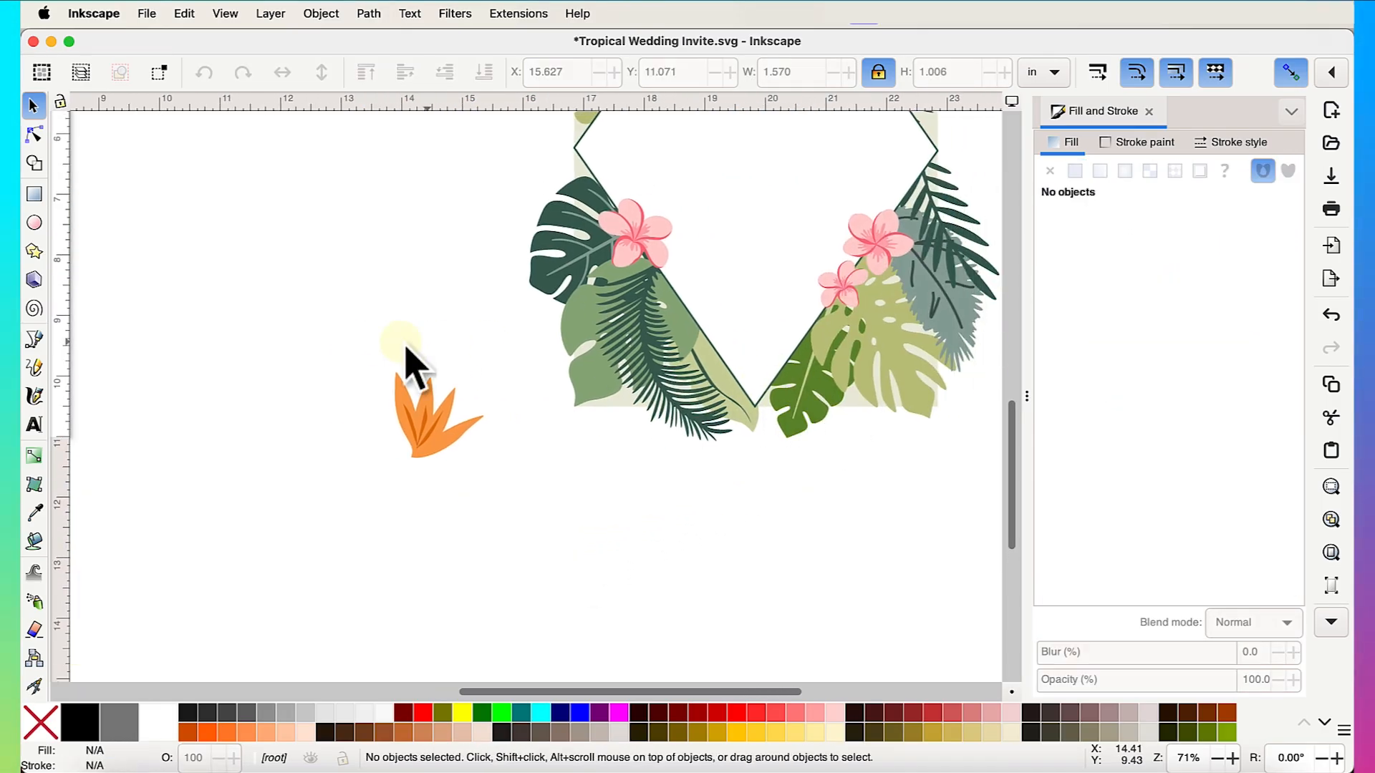
left_click_drag(324, 328, 497, 485)
left_click(600, 546)
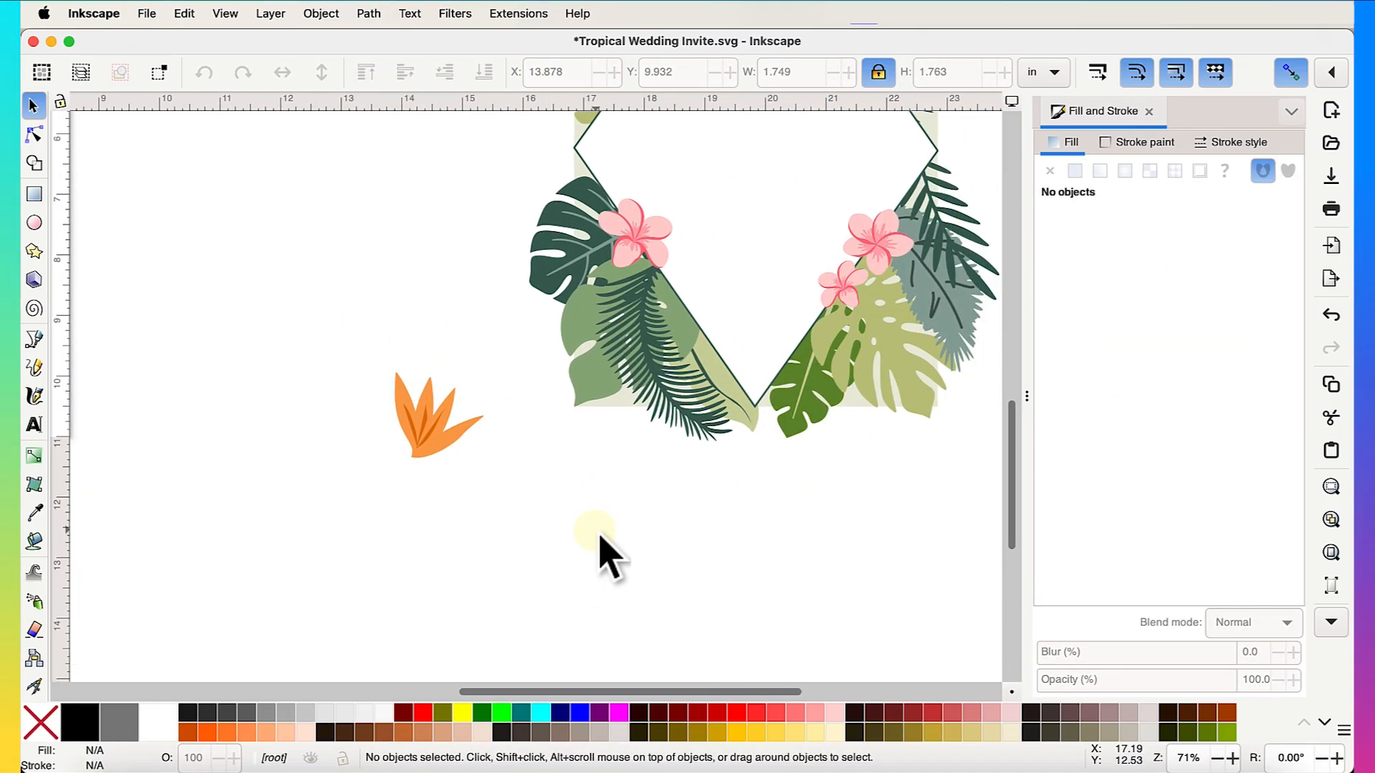
left_click_drag(596, 531, 393, 466)
left_click(368, 436)
left_click_drag(311, 312, 523, 523)
right_click(422, 413)
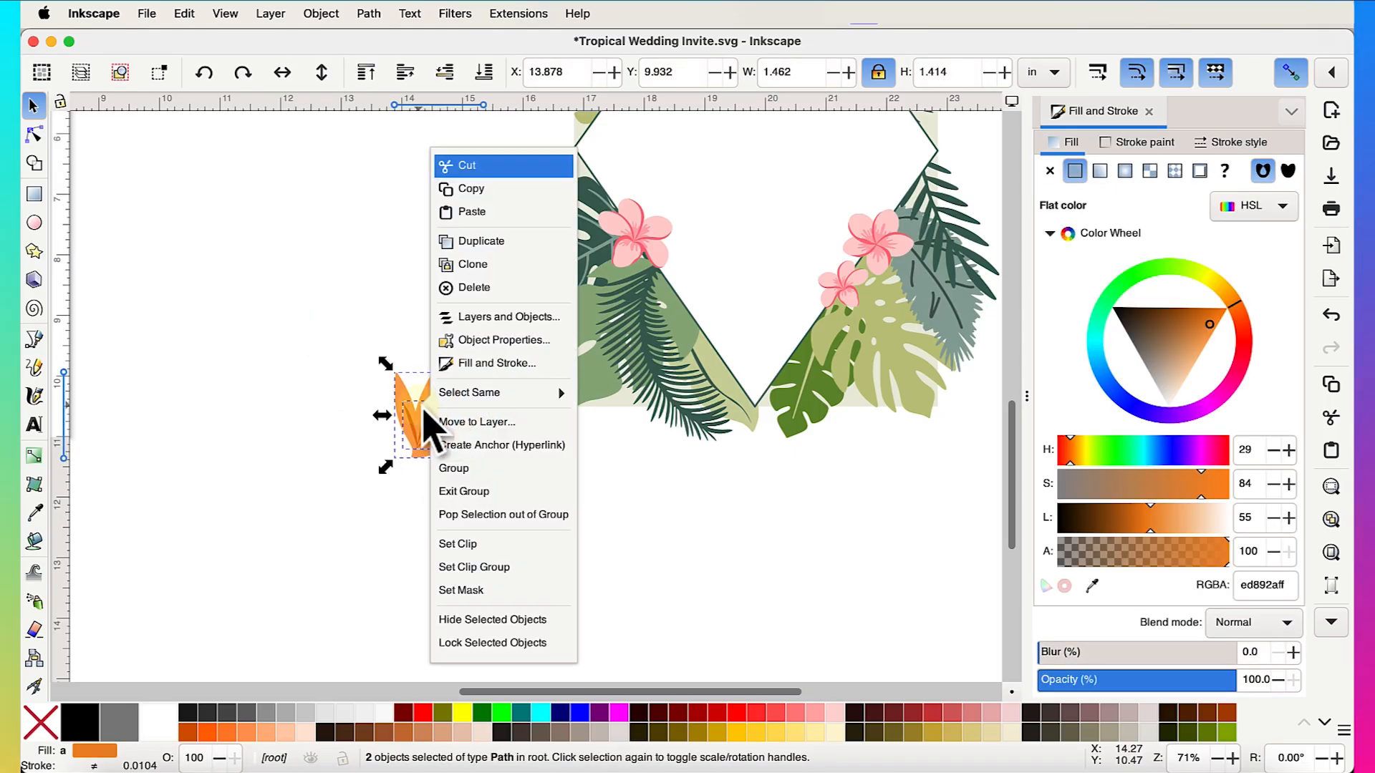
left_click(458, 469)
- Move the orange leaf group onto the diamond frame and rotate it about 14° counter-clockwise
left_click_drag(438, 440, 726, 345)
scroll(730, 348, "up", 3)
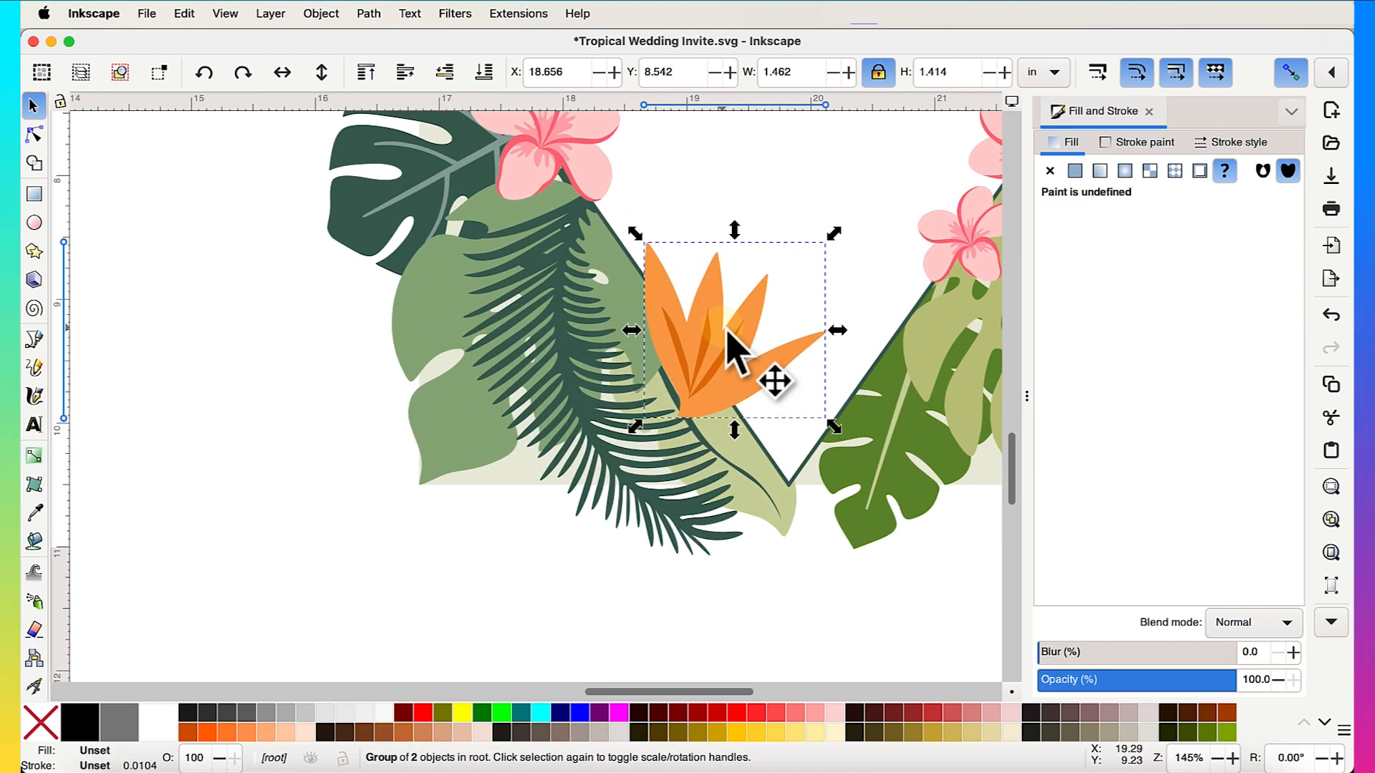
left_click(734, 346)
left_click_drag(655, 251, 770, 434)
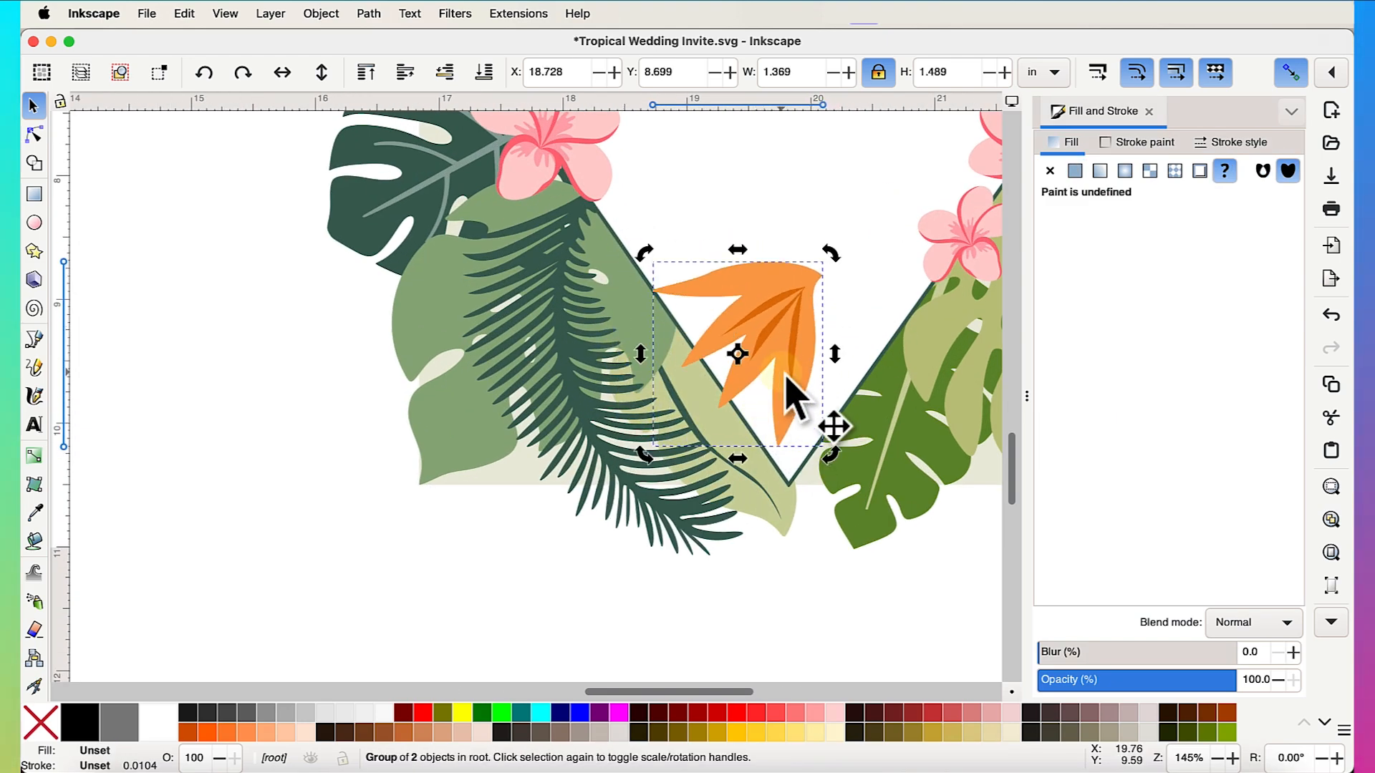
left_click_drag(784, 376, 689, 412)
scroll(691, 414, "up", 2)
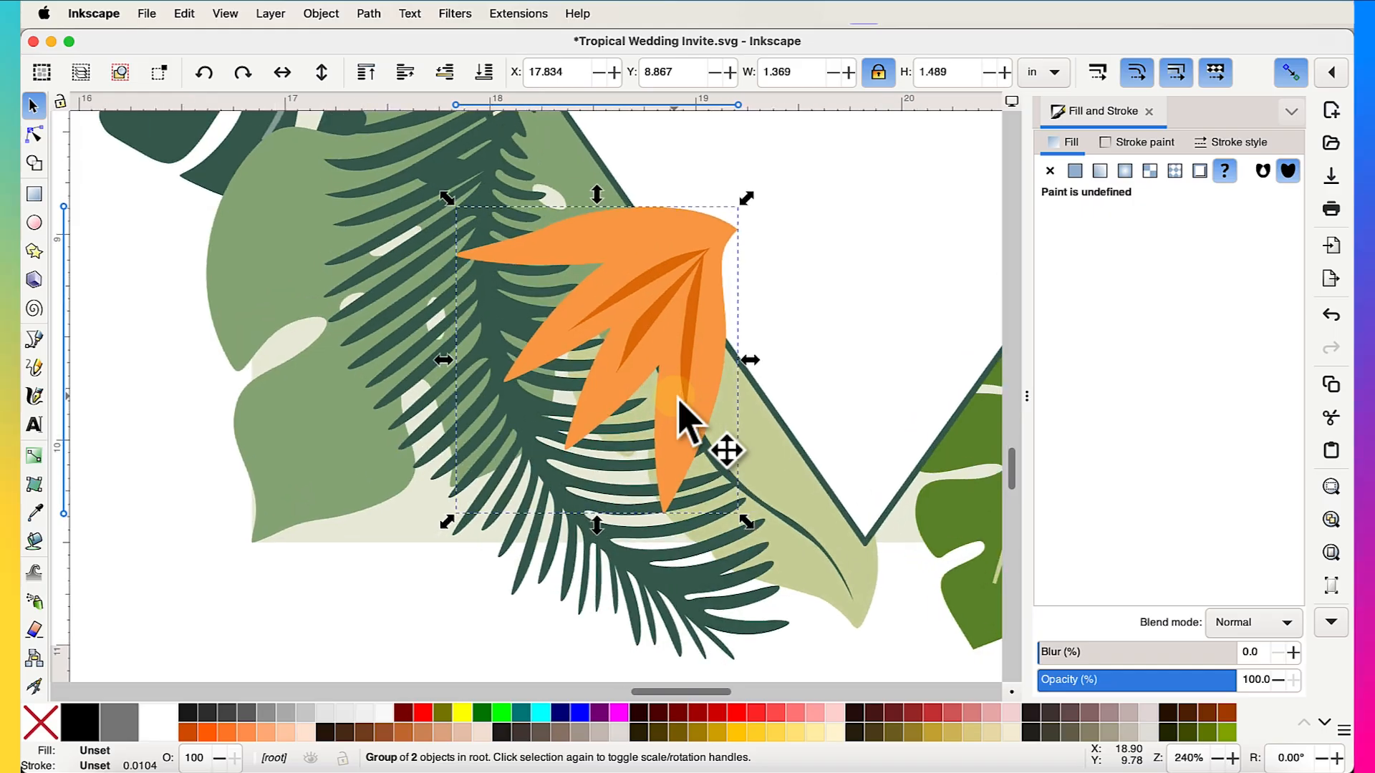
left_click_drag(748, 208, 689, 187)
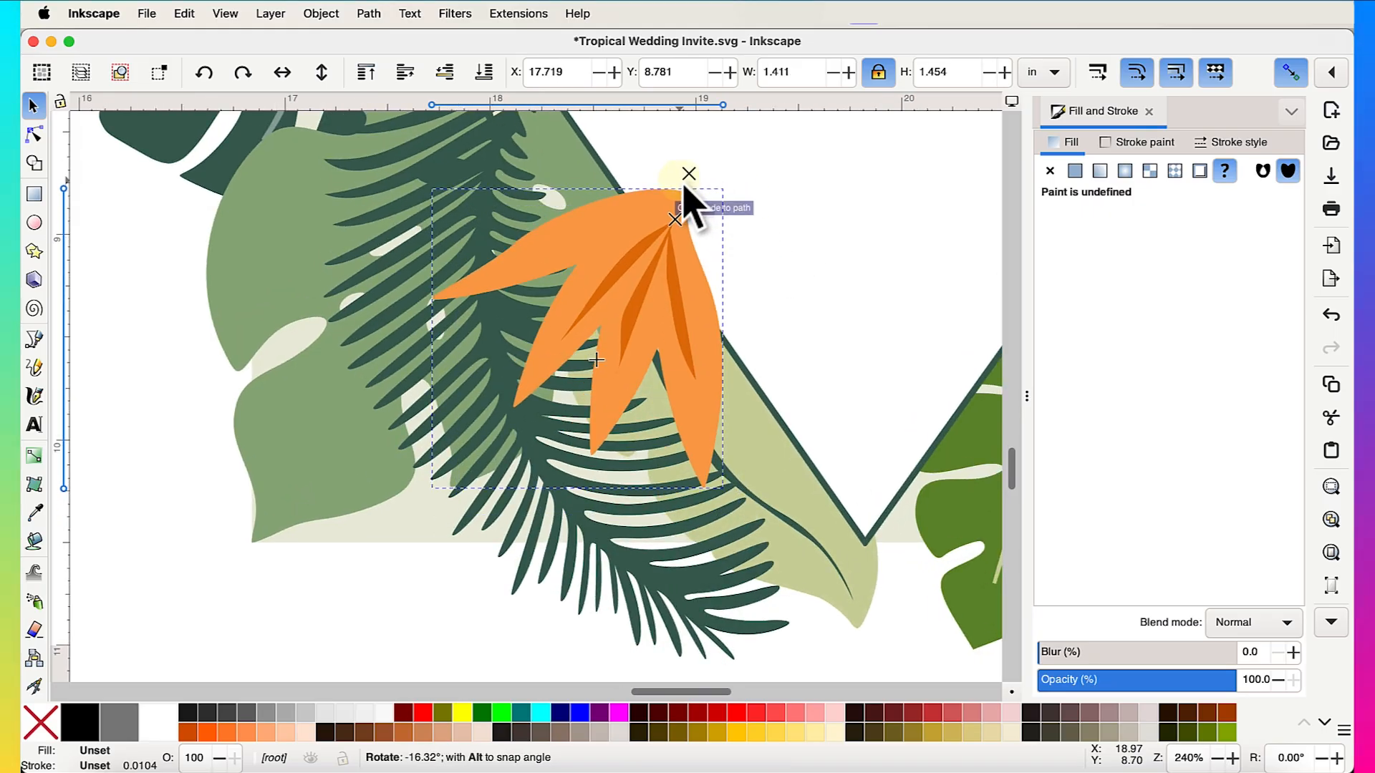
- Shrink the leaf group to about 1.1 in wide and place it over the fern
left_click(697, 350)
left_click_drag(719, 493, 671, 454)
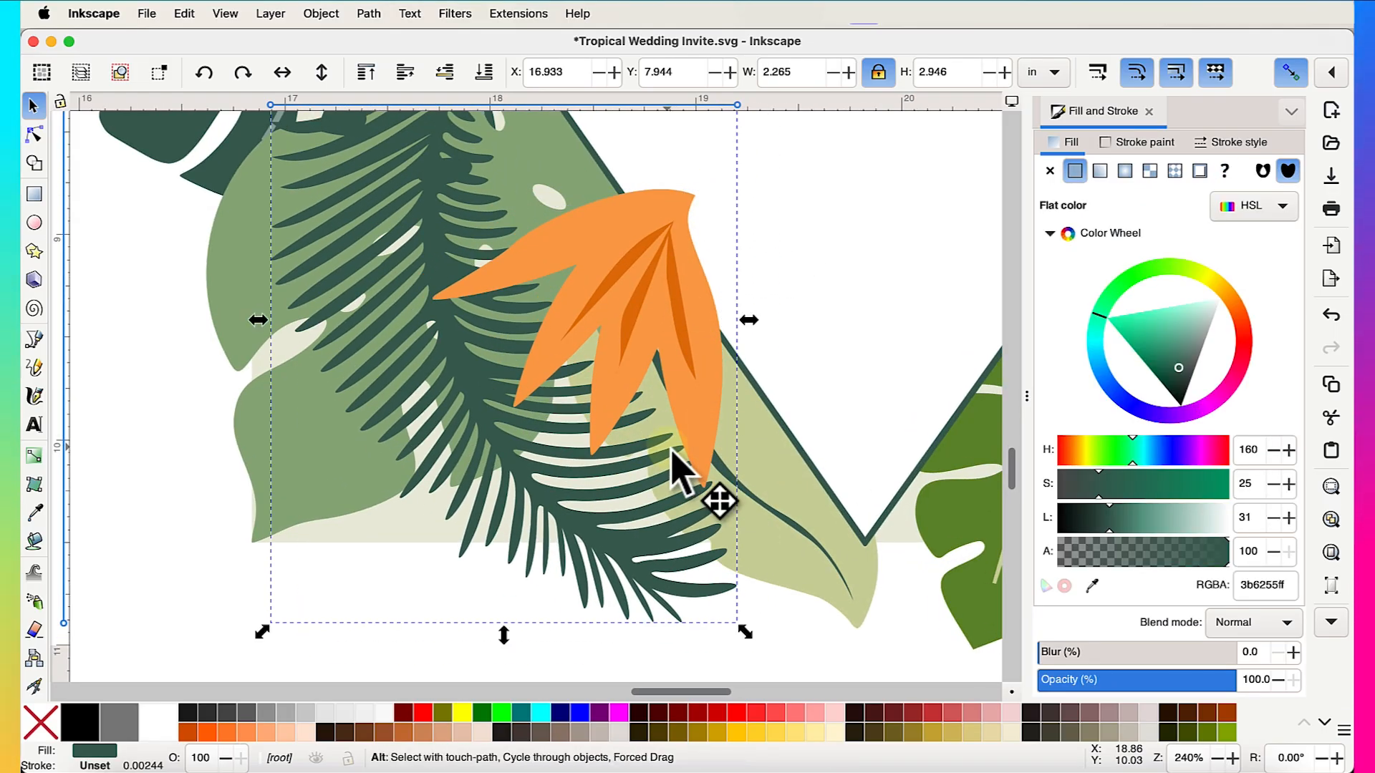
key("super+z")
left_click(676, 395)
left_click_drag(723, 503, 667, 432)
left_click_drag(634, 365, 724, 435)
scroll(723, 434, "down", 5)
scroll(648, 458, "up", 2)
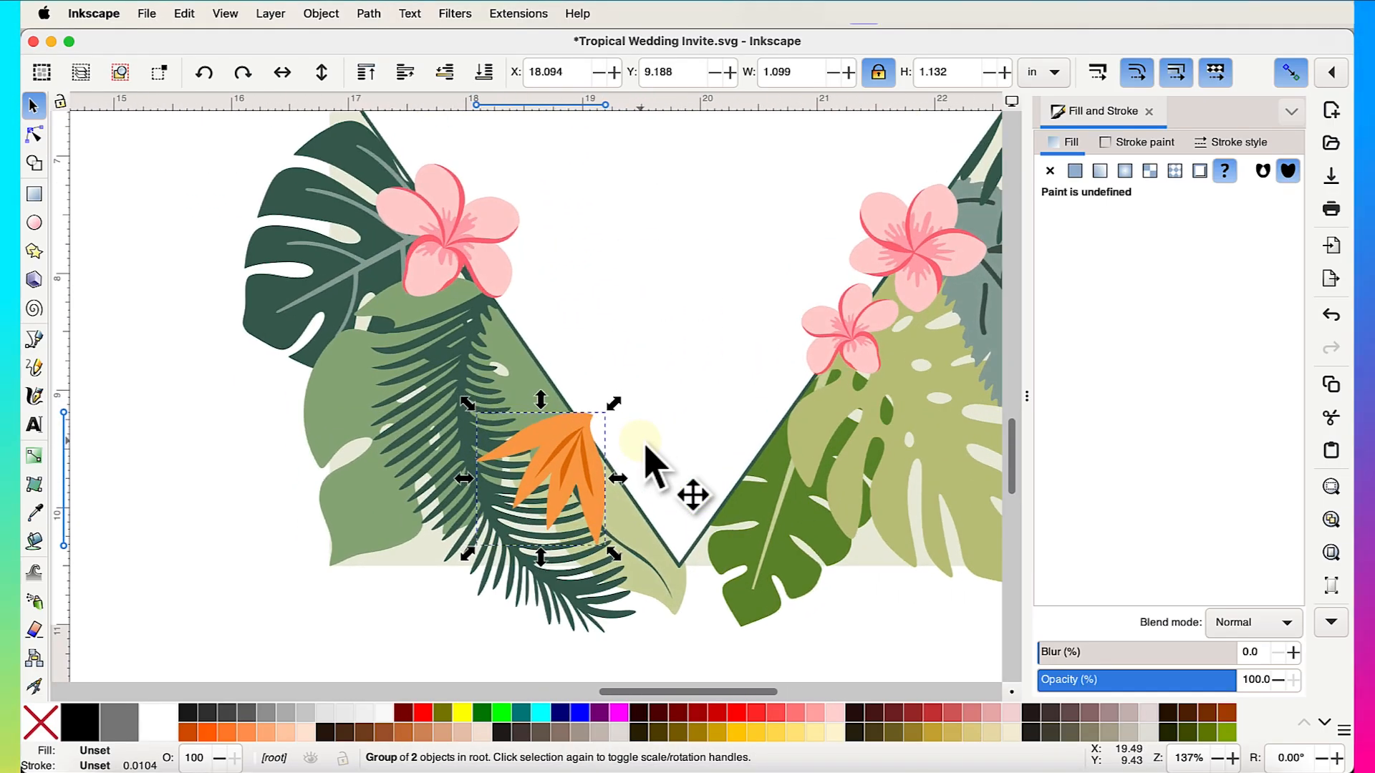
- Lower the leaf group beneath the dark diagonal line and nudge it up and right
left_click(440, 80)
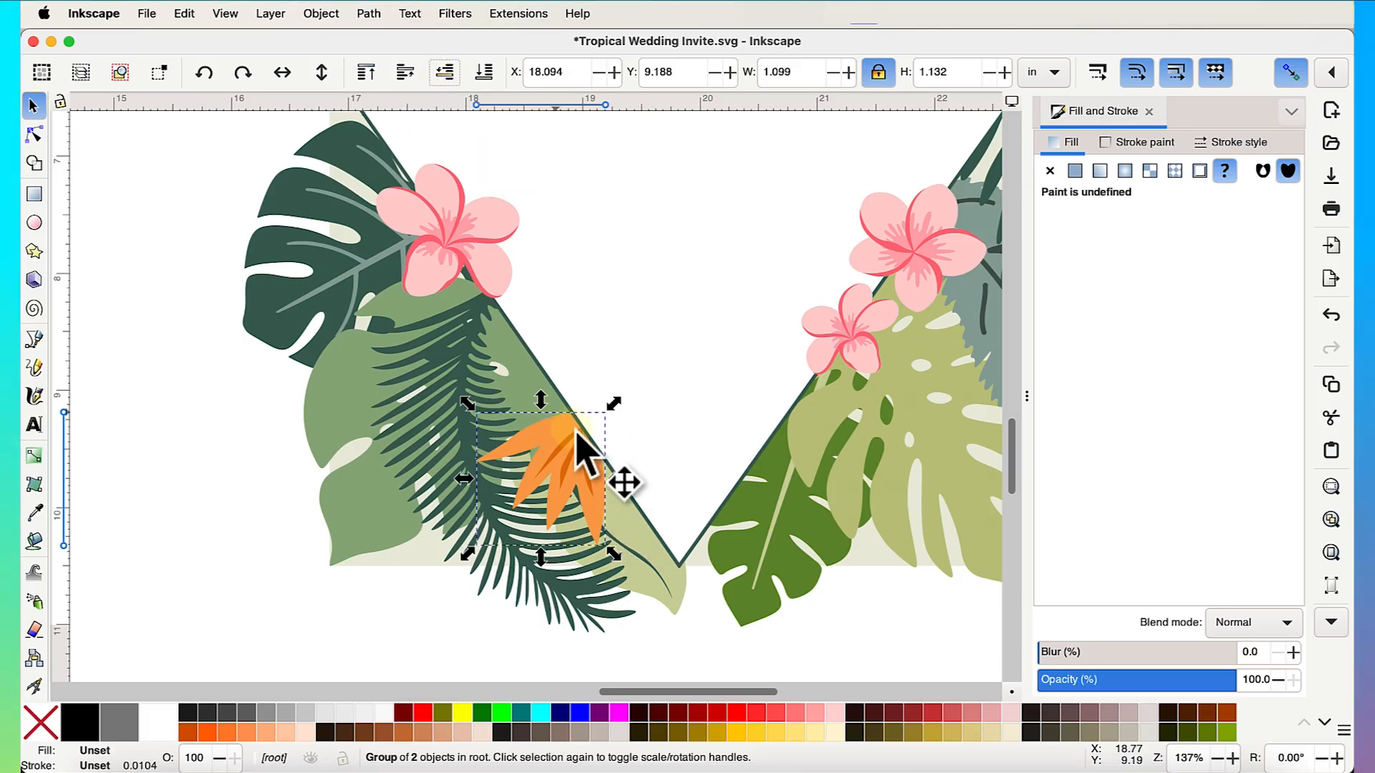
scroll(681, 583, "down", 6)
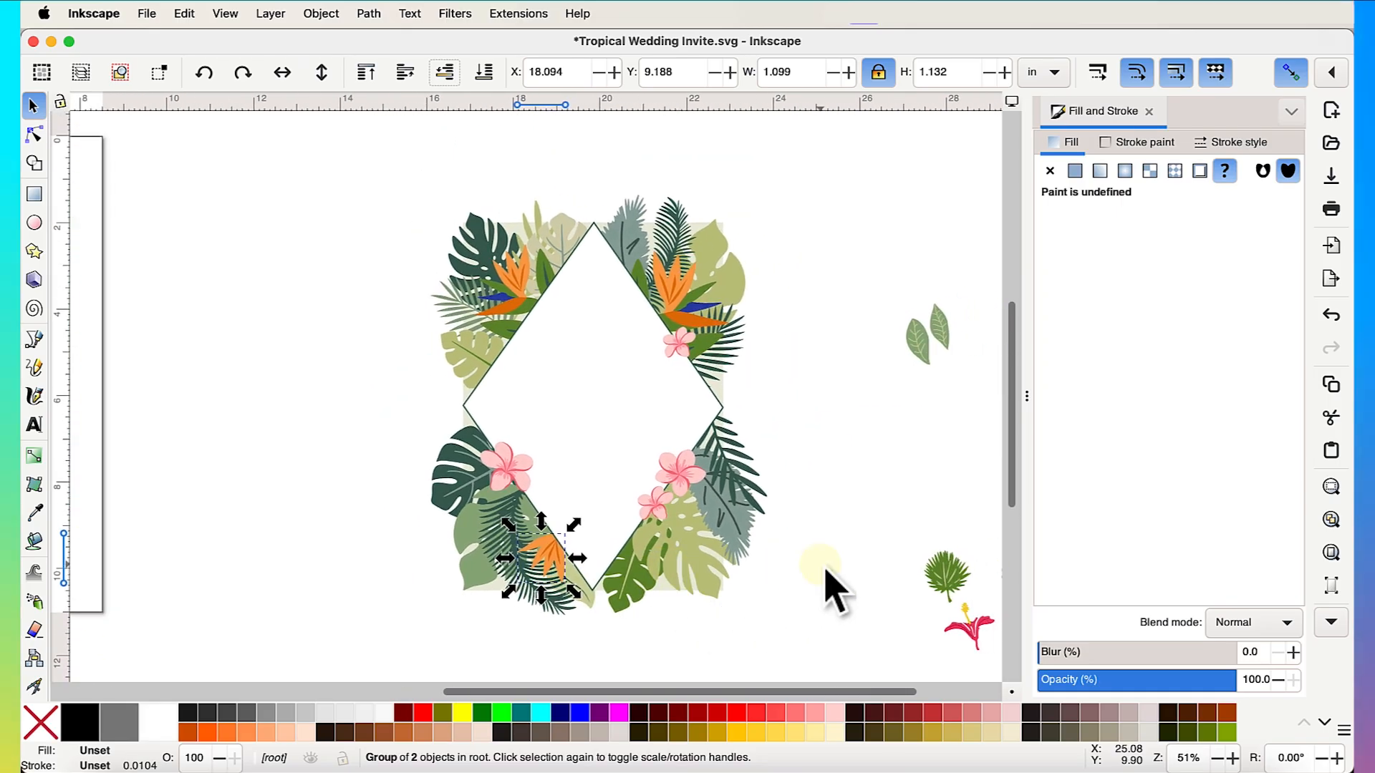
left_click(821, 562)
scroll(566, 561, "up", 3)
mouse_move(543, 561)
left_mouse_down()
mouse_move(537, 528)
mouse_move(539, 542)
left_mouse_up()
key("Up")
key("Up")
key("Up")
key("Up")
key("Up")
key("Up")
key("Up")
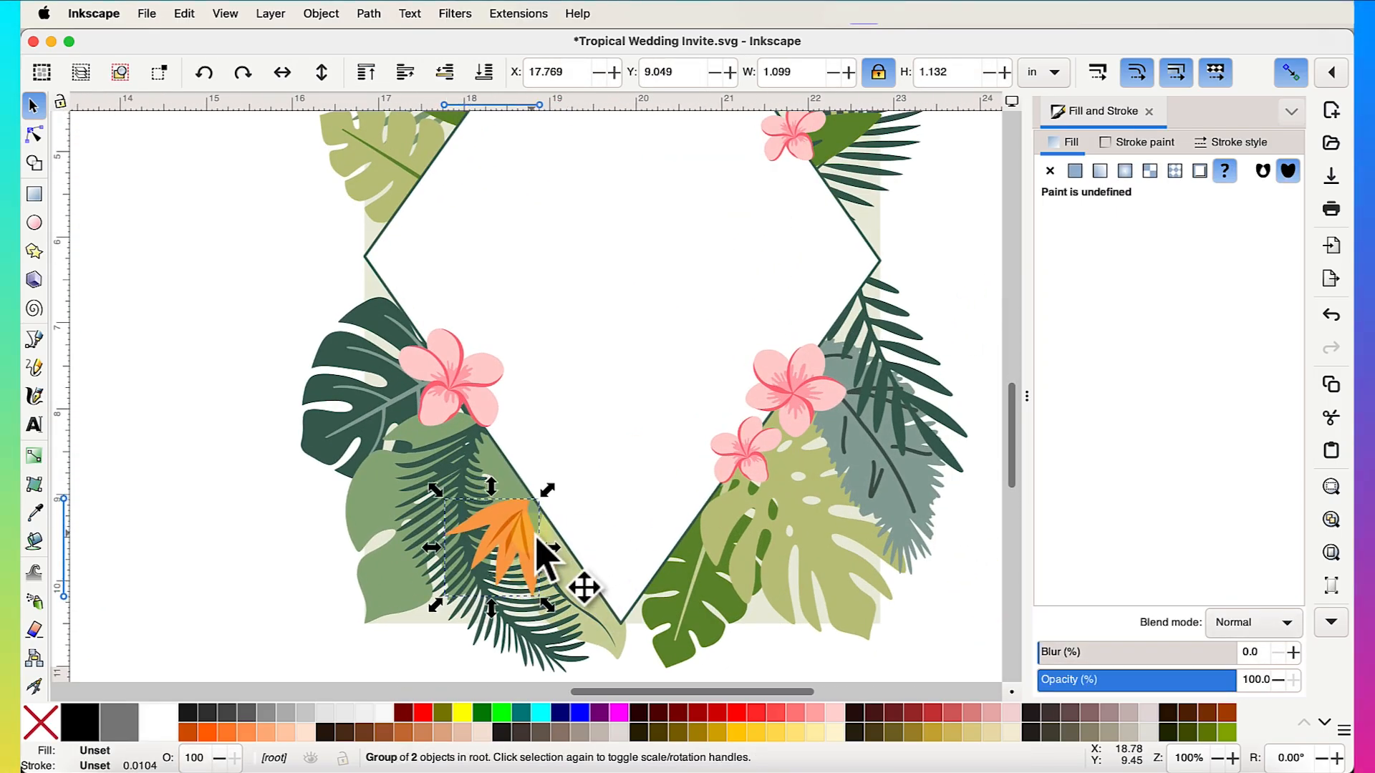
key("Up")
key("Up")
key("Up")
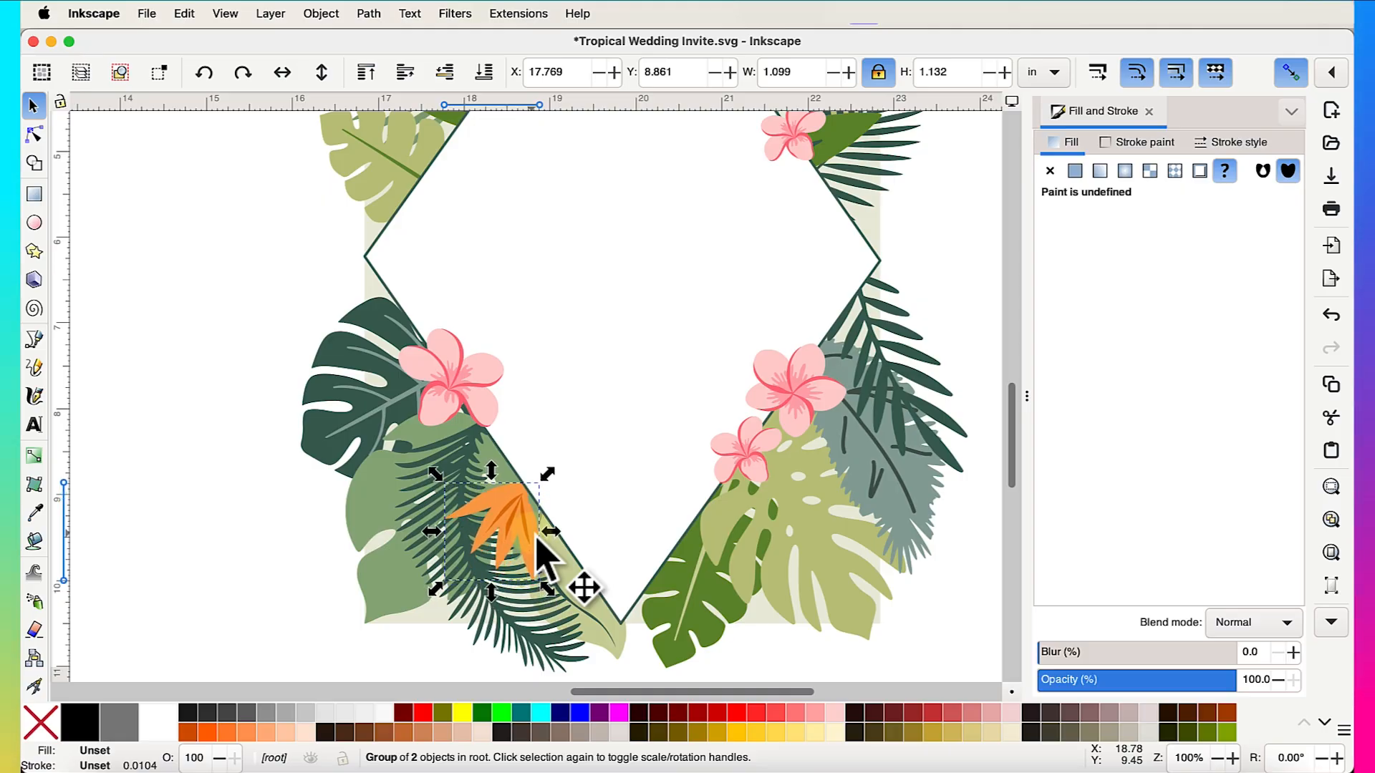
key("Right")
key("Right")
key("Right")
key("Right")
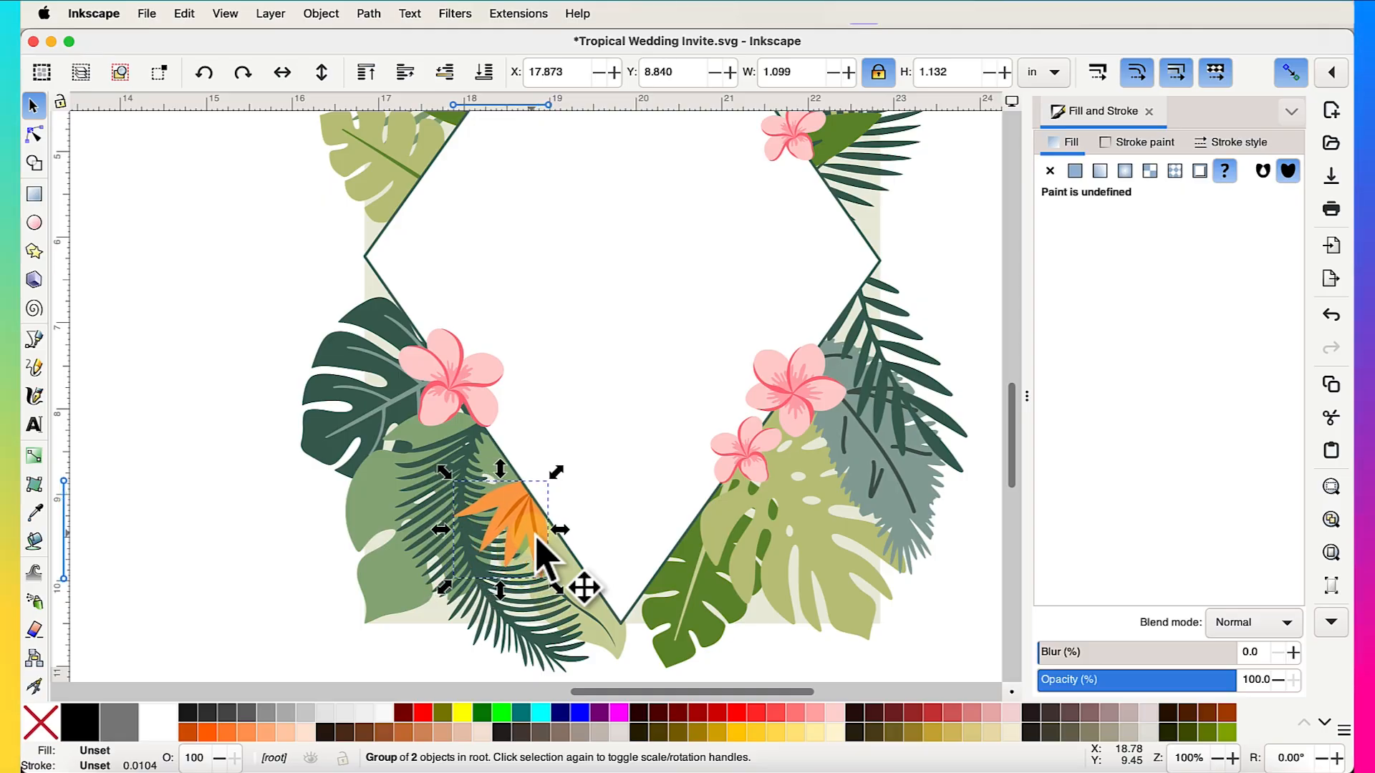
key("Right")
key("Right")
scroll(542, 558, "down", 6)
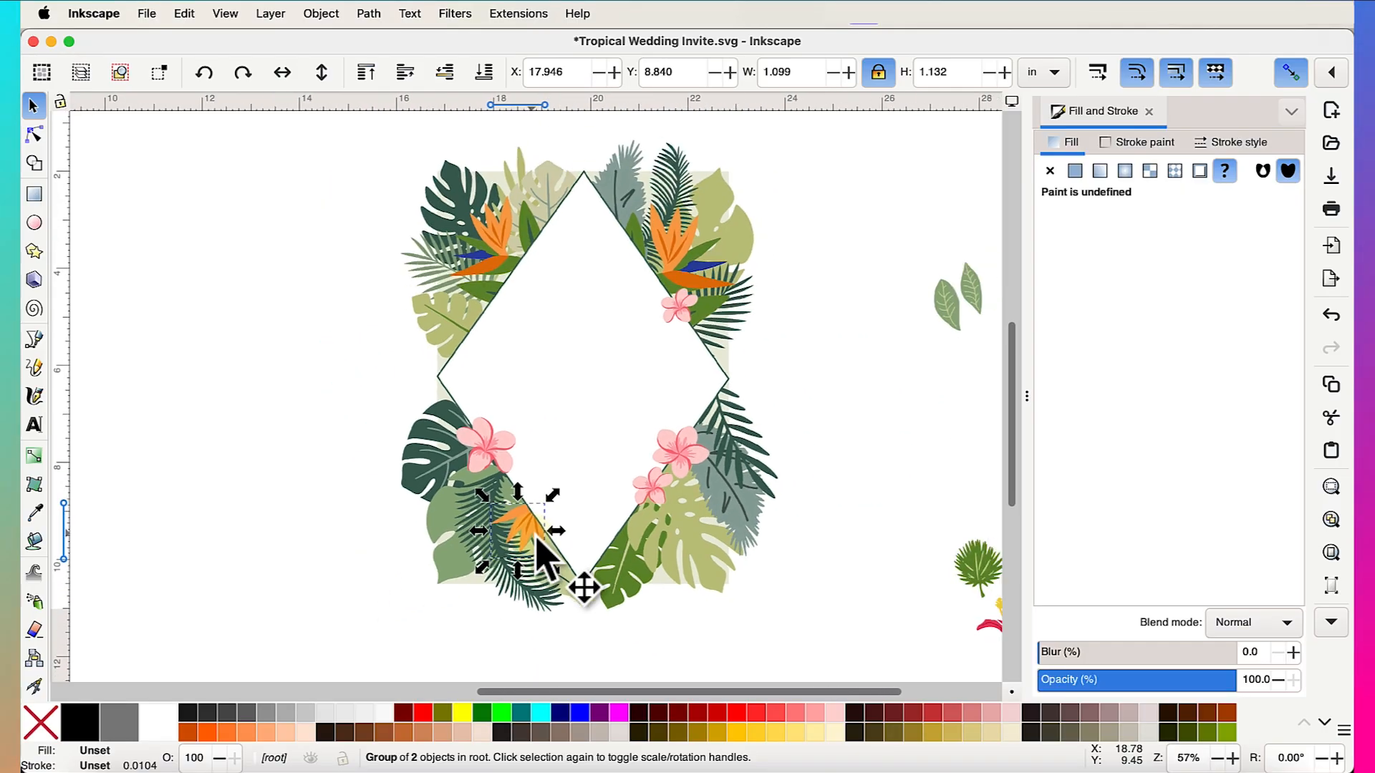
left_click(716, 568)
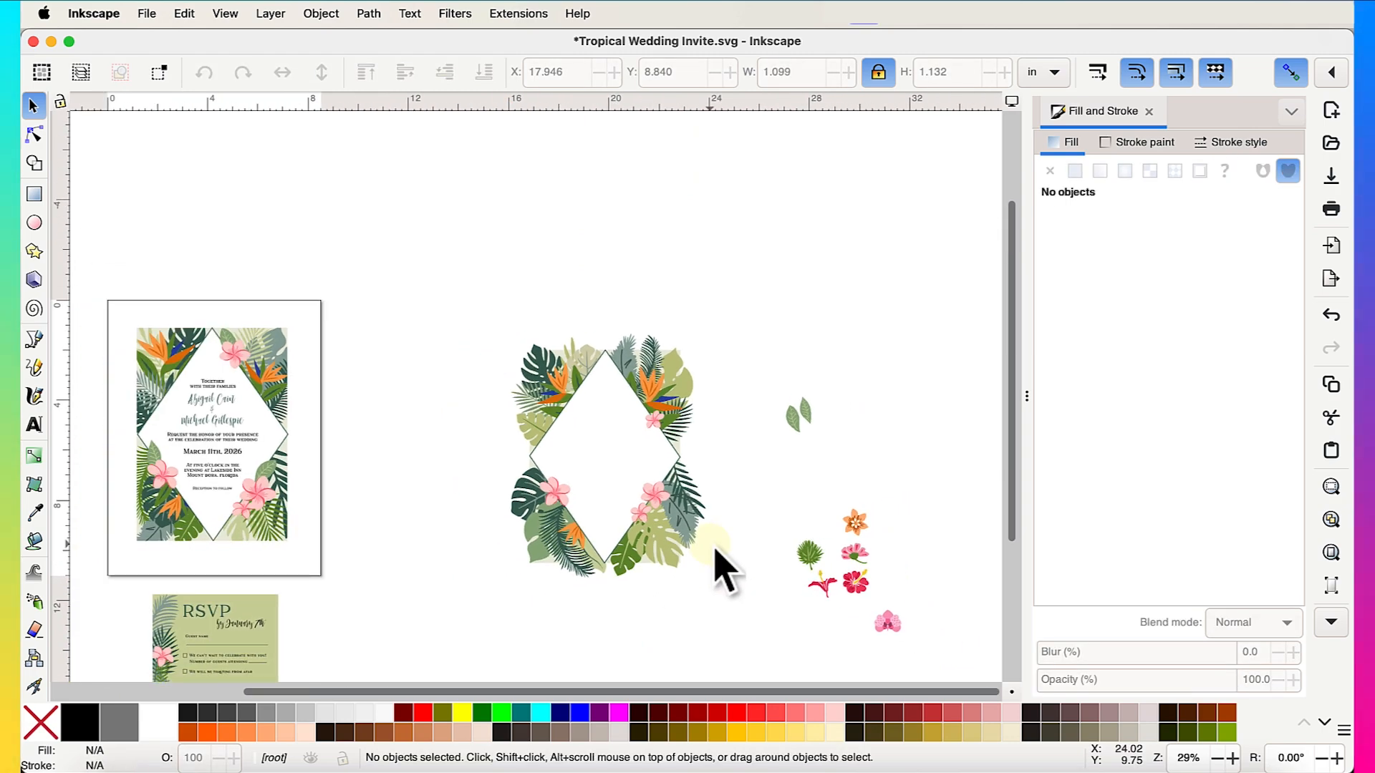
- Delete the five spare flowers beside the frame
scroll(722, 569, "right", 2)
scroll(722, 570, "down", 1)
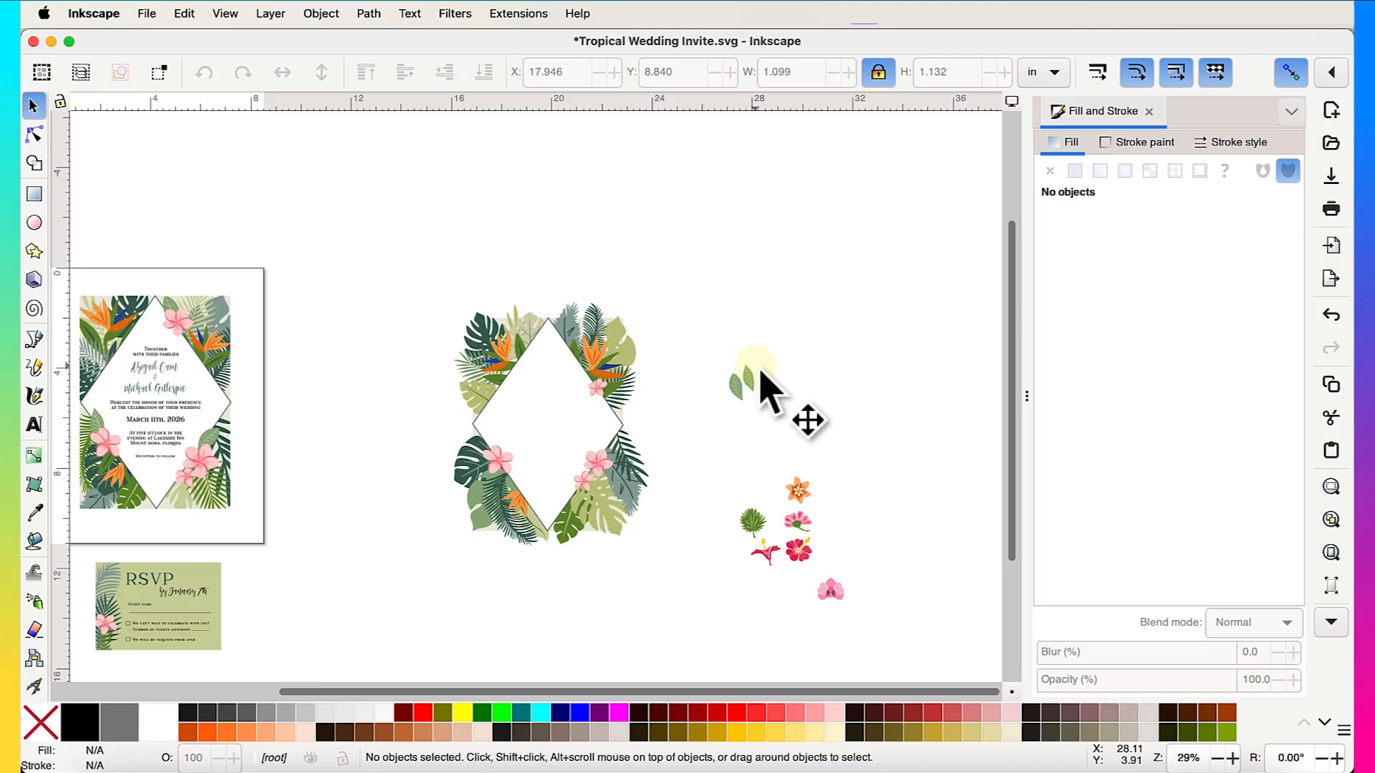
left_click_drag(693, 449, 903, 644)
key("Delete")
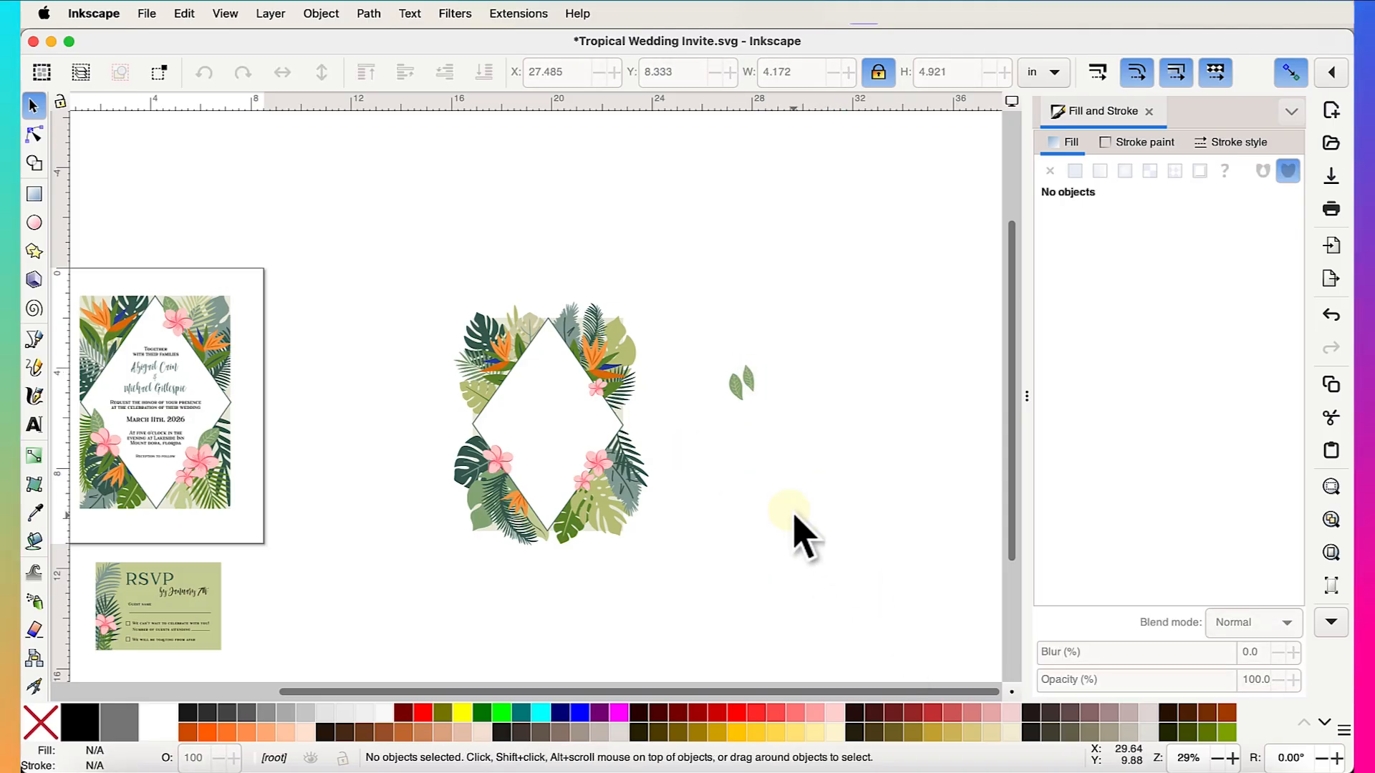
- Move one leaf from the spare pair into the foliage at the frame's left edge
scroll(795, 519, "up", 4)
left_click_drag(668, 230, 455, 438)
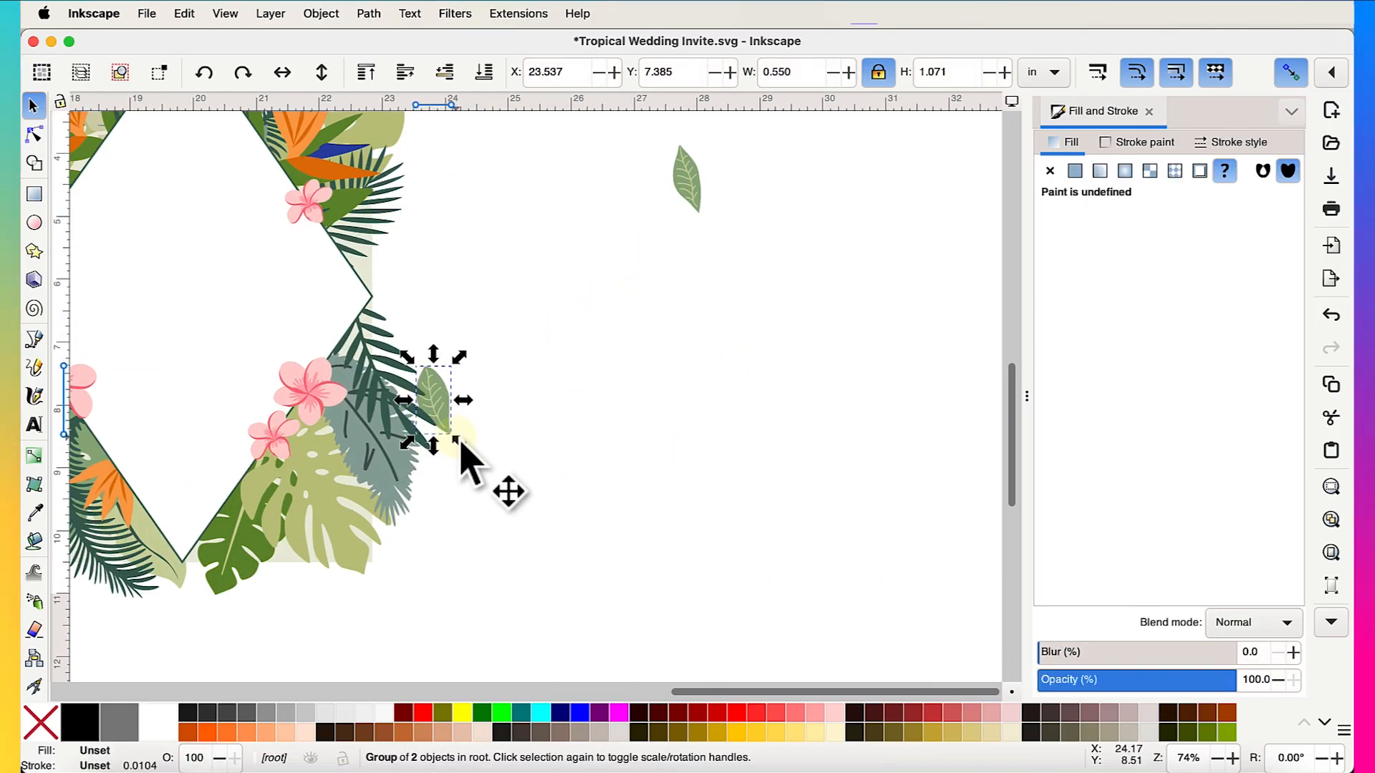
scroll(459, 441, "left", 8)
scroll(459, 441, "up", 2)
scroll(462, 447, "left", 4)
scroll(461, 448, "up", 1)
left_click_drag(762, 484, 350, 418)
scroll(779, 592, "right", 2)
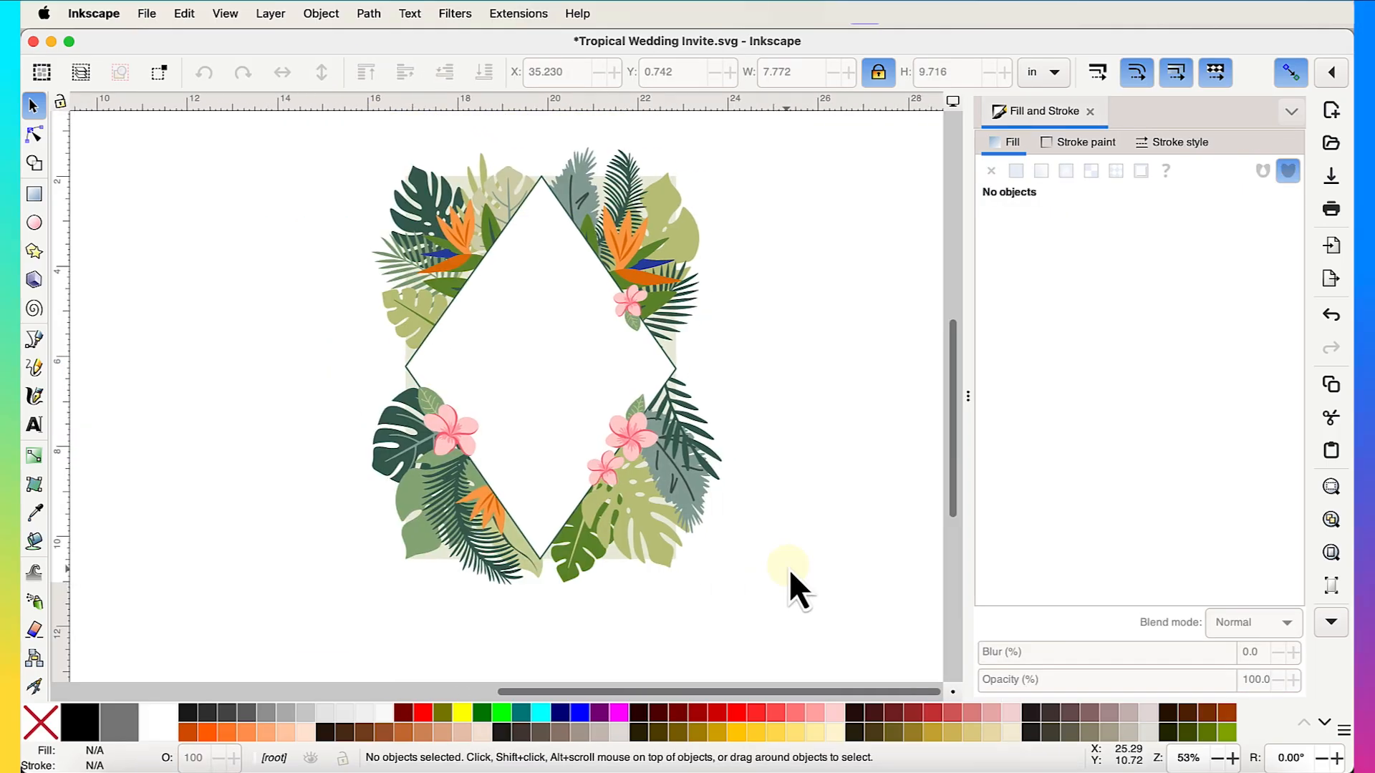
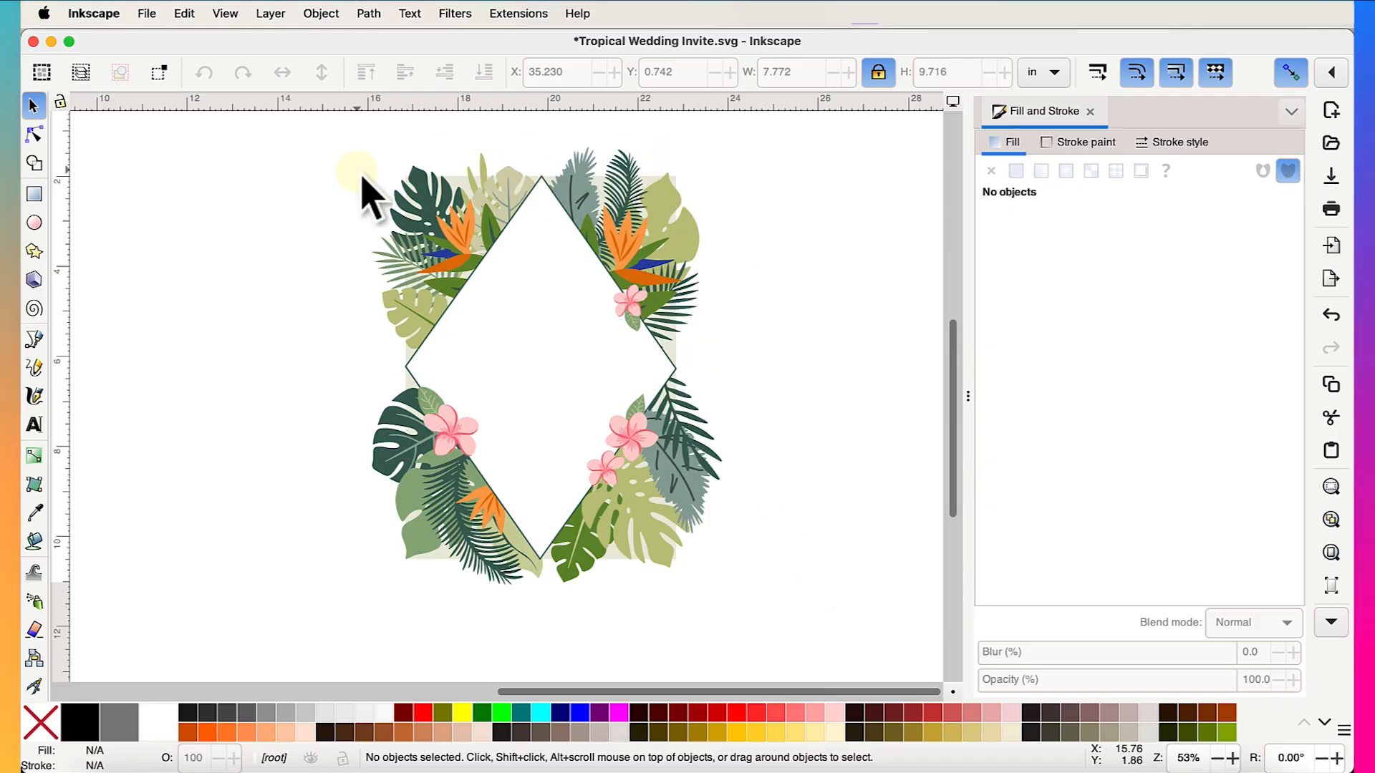
- Select the cream 6 × 8.5 in background rectangle and duplicate it with Ctrl+D
scroll(593, 440, "down", 1)
scroll(593, 441, "up", 3)
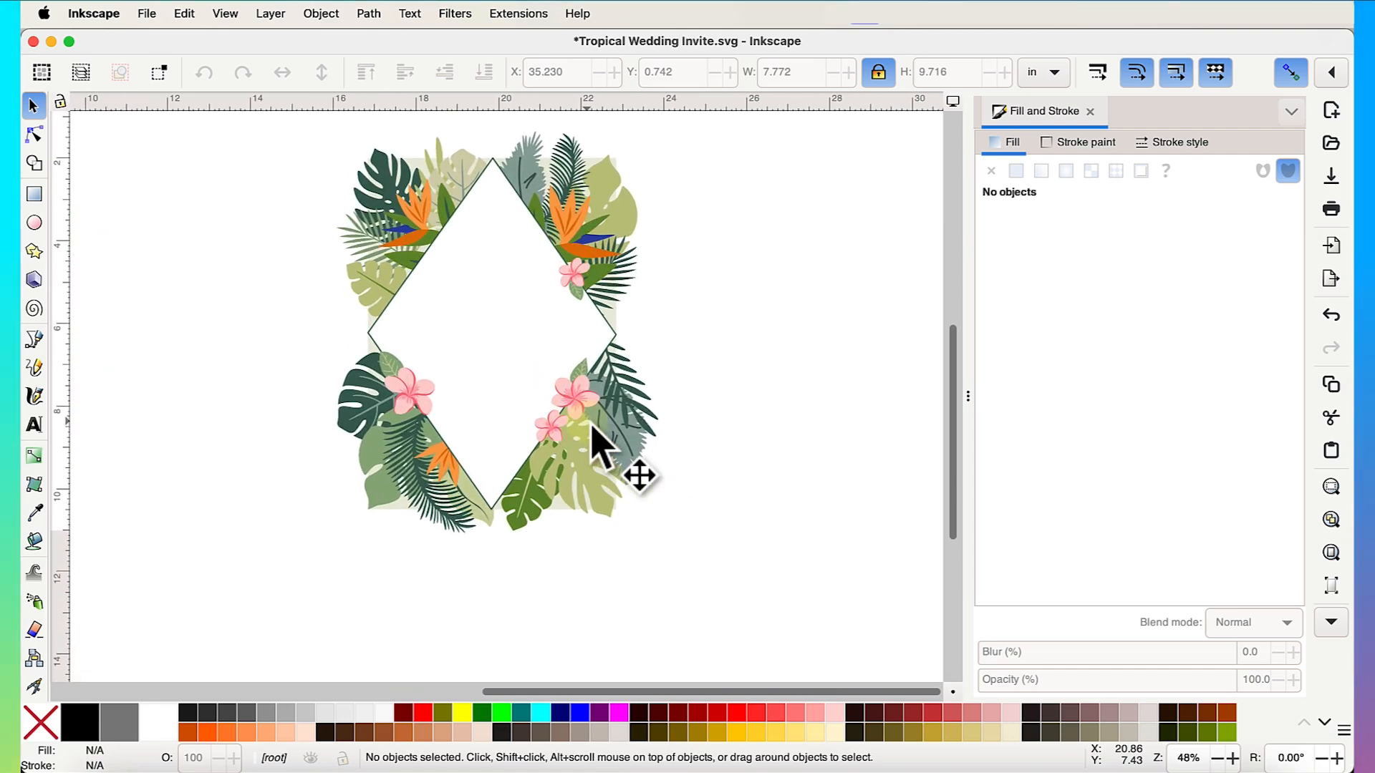
scroll(602, 333, "up", 7)
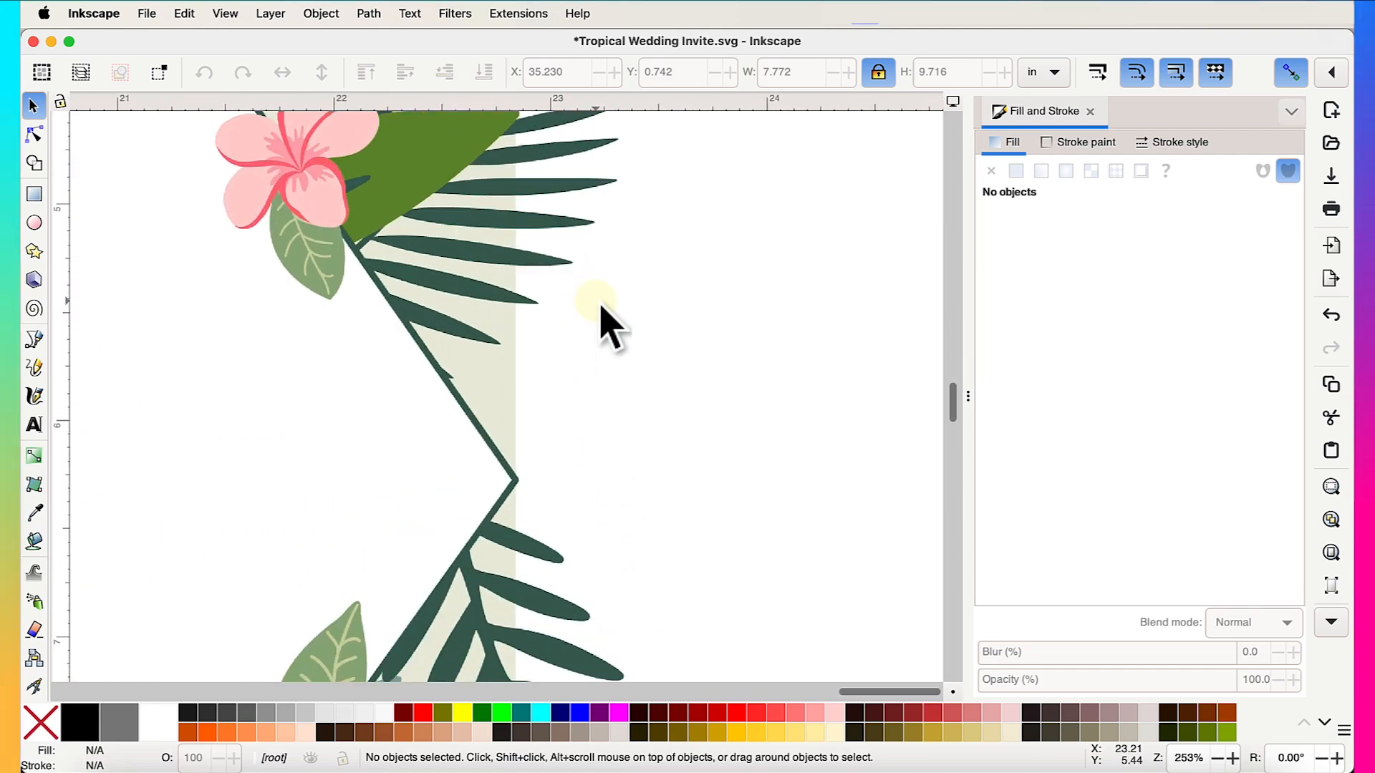
scroll(596, 301, "down", 1)
scroll(595, 301, "left", 1)
scroll(26, 543, "down", 2)
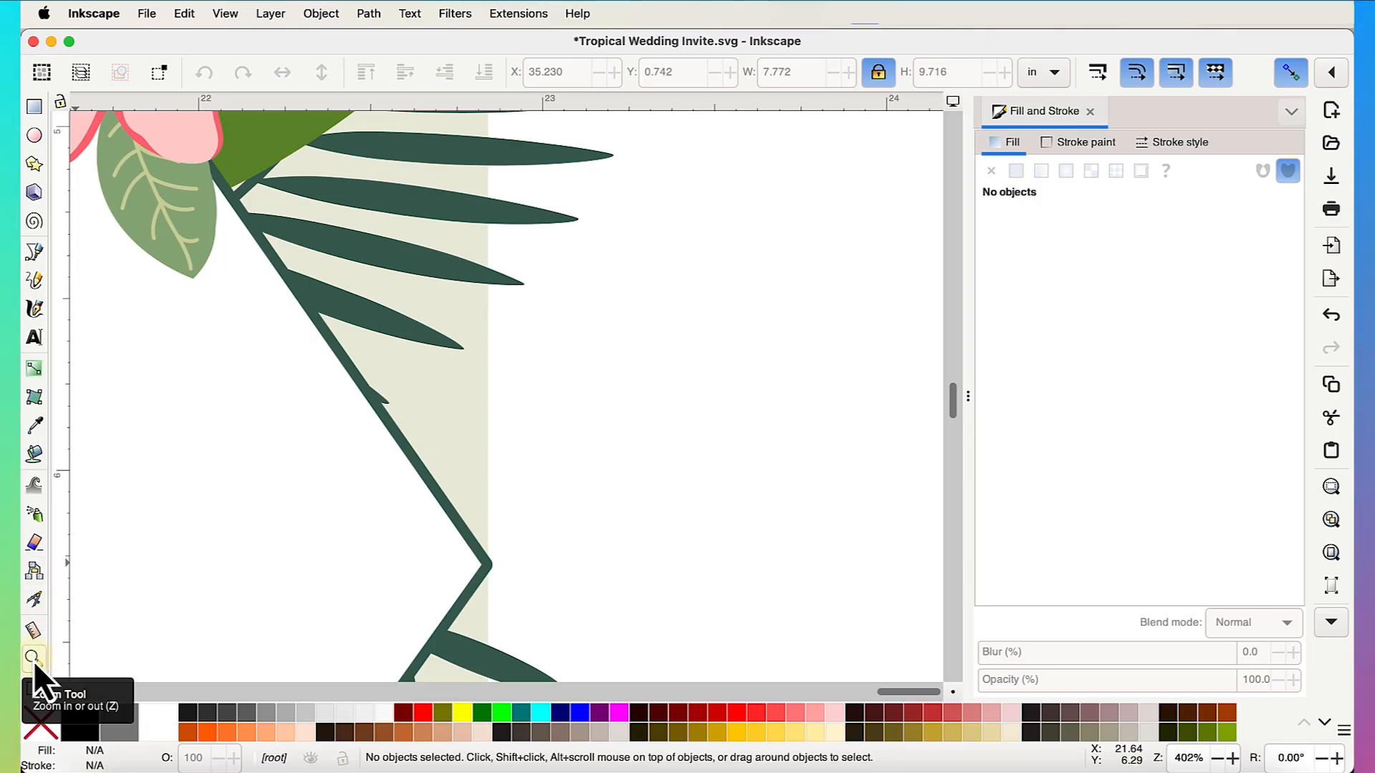
left_click(555, 493)
left_click(560, 494, "shift")
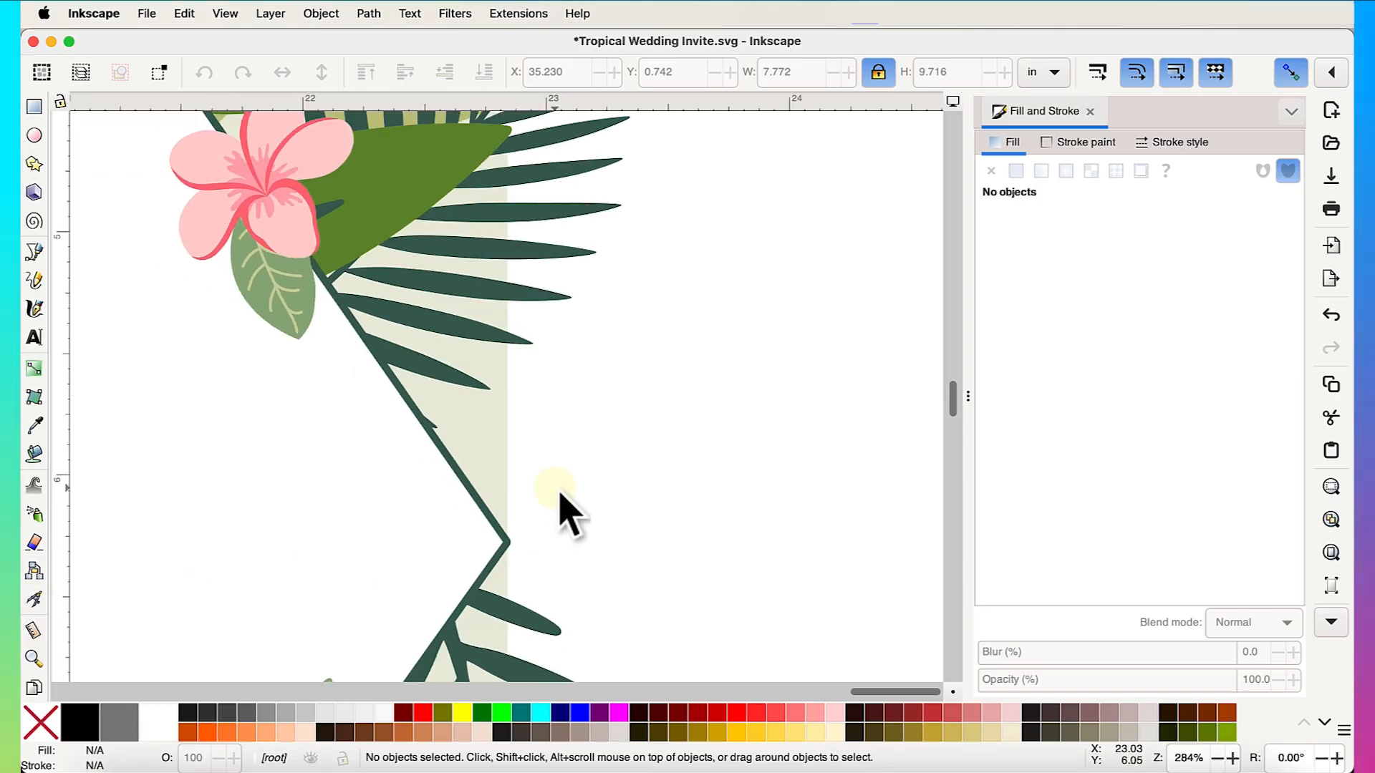
left_click(501, 443)
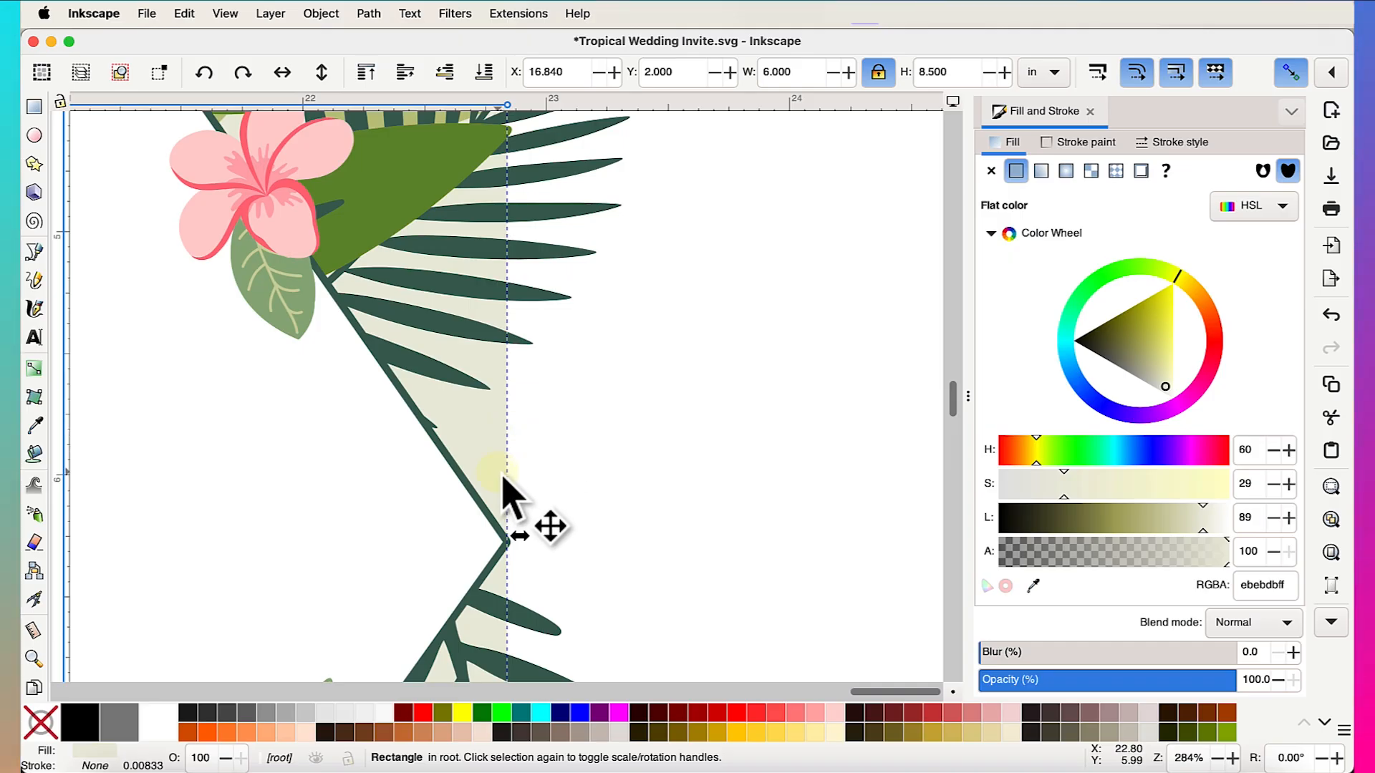
scroll(510, 496, "down", 4)
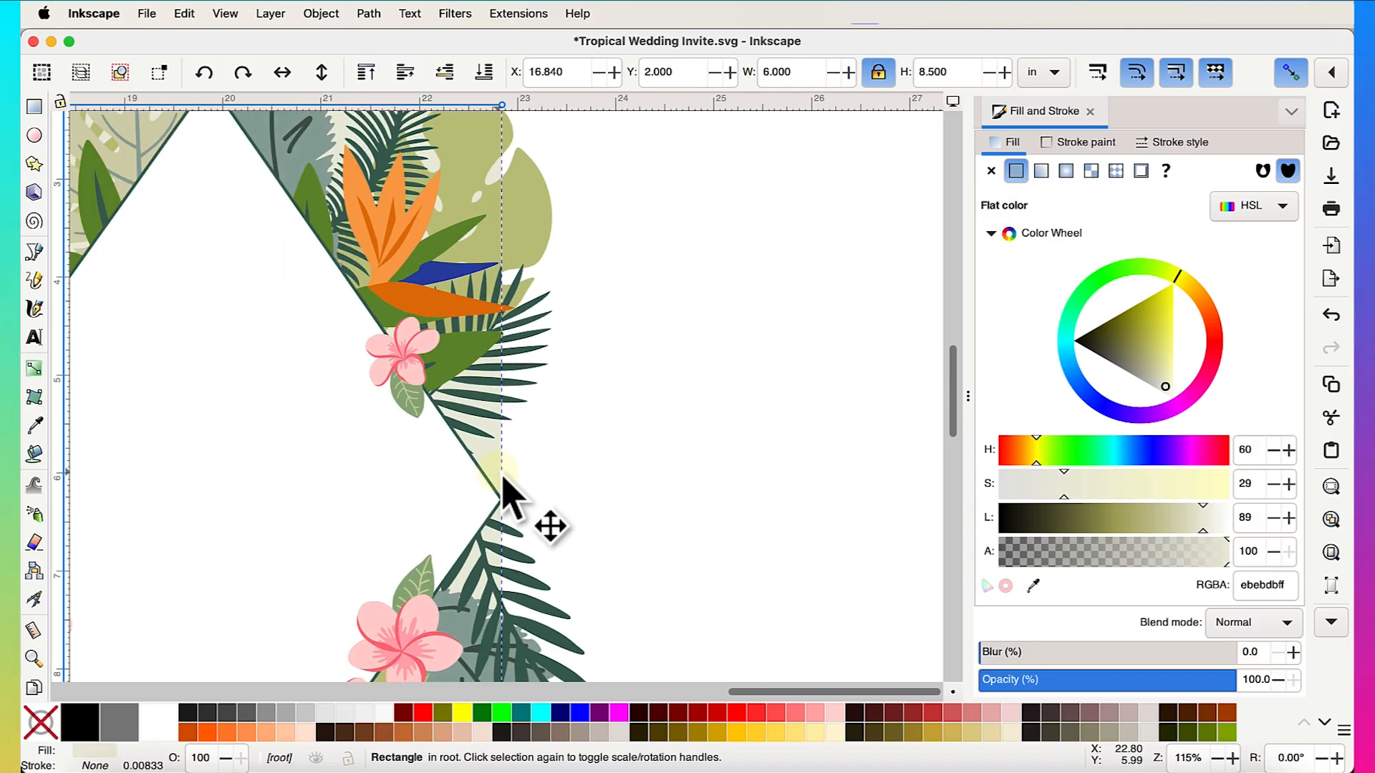
scroll(503, 478, "down", 1)
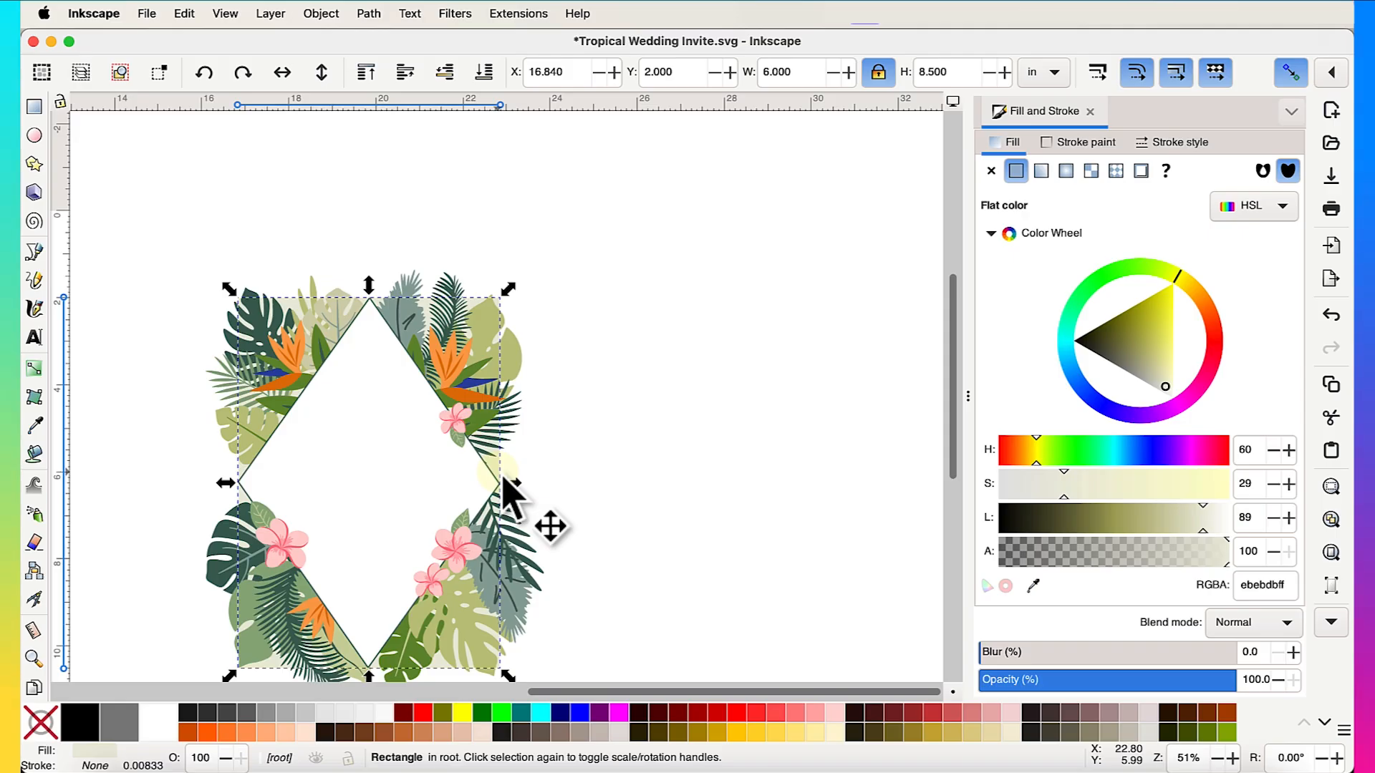
key("ctrl+d")
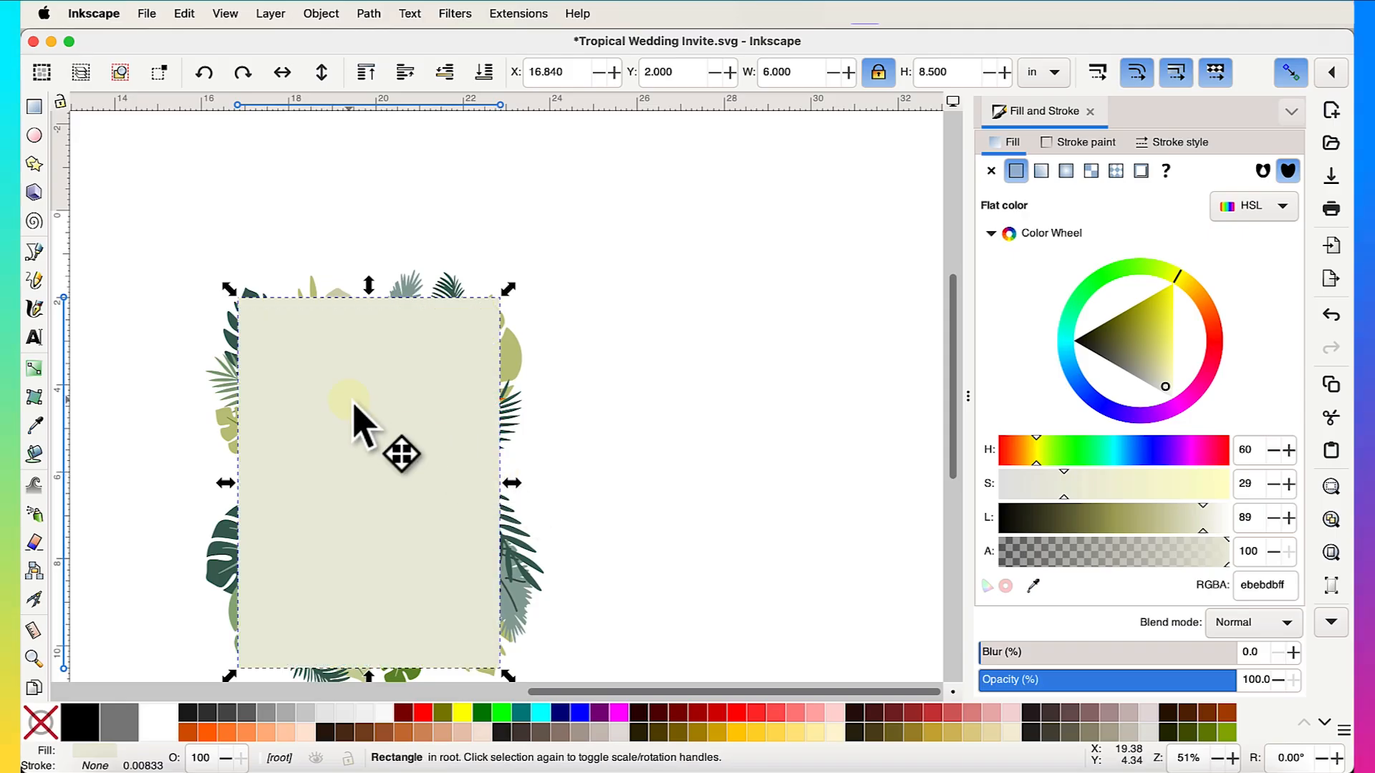
- Move the rectangle copy off to the right of the page and select the original cream rectangle
left_click_drag(359, 407, 787, 406)
scroll(788, 408, "up", 5)
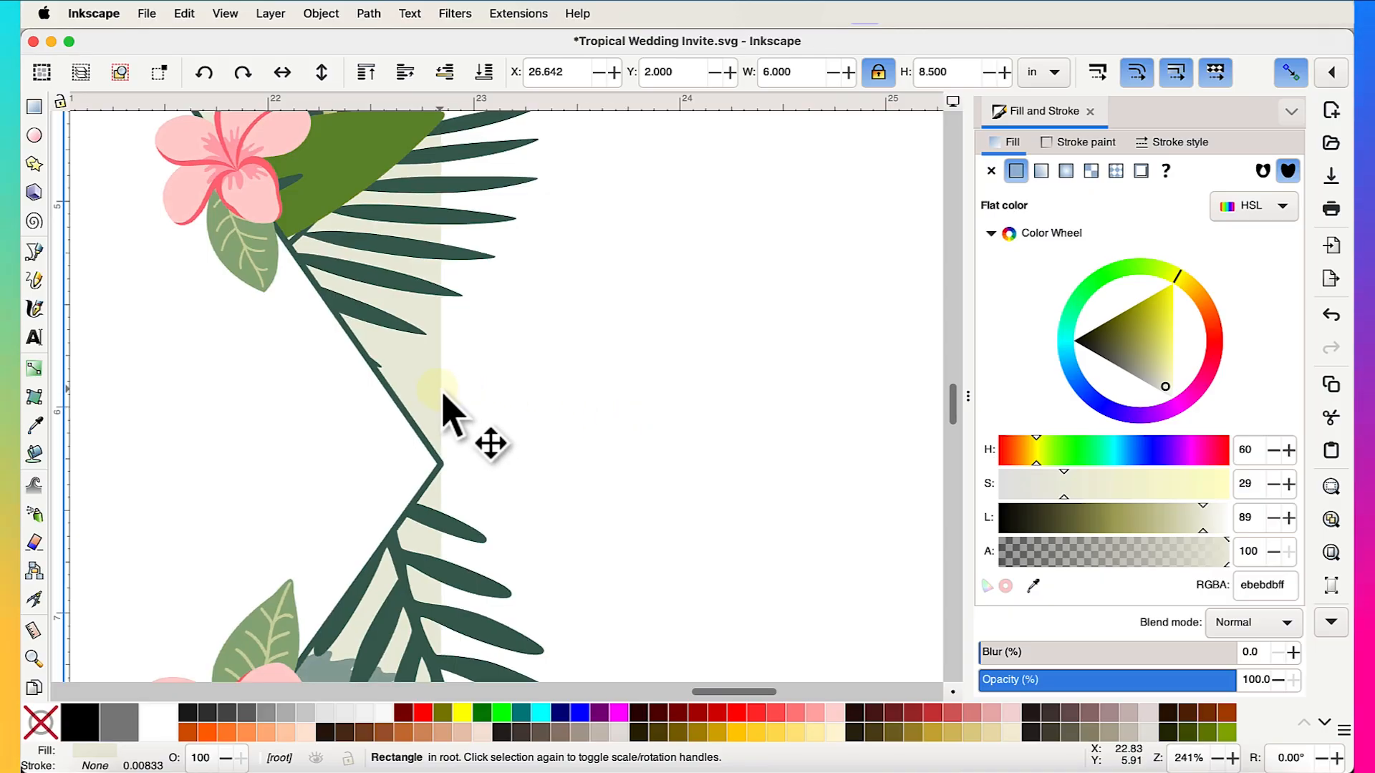
left_click(442, 393)
scroll(576, 412, "down", 5)
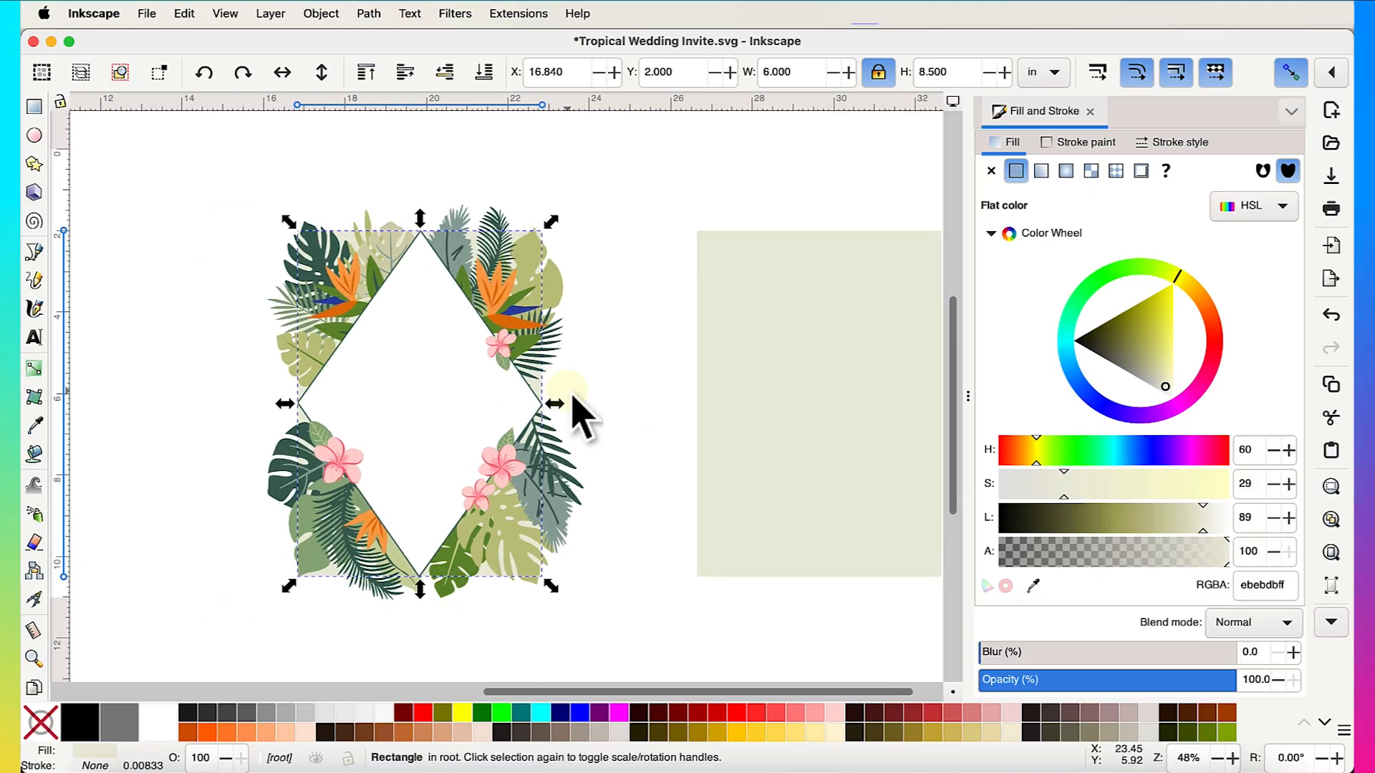
- Raise the original rectangle to the top and drag-select every piece of the leaf frame
left_click(365, 73)
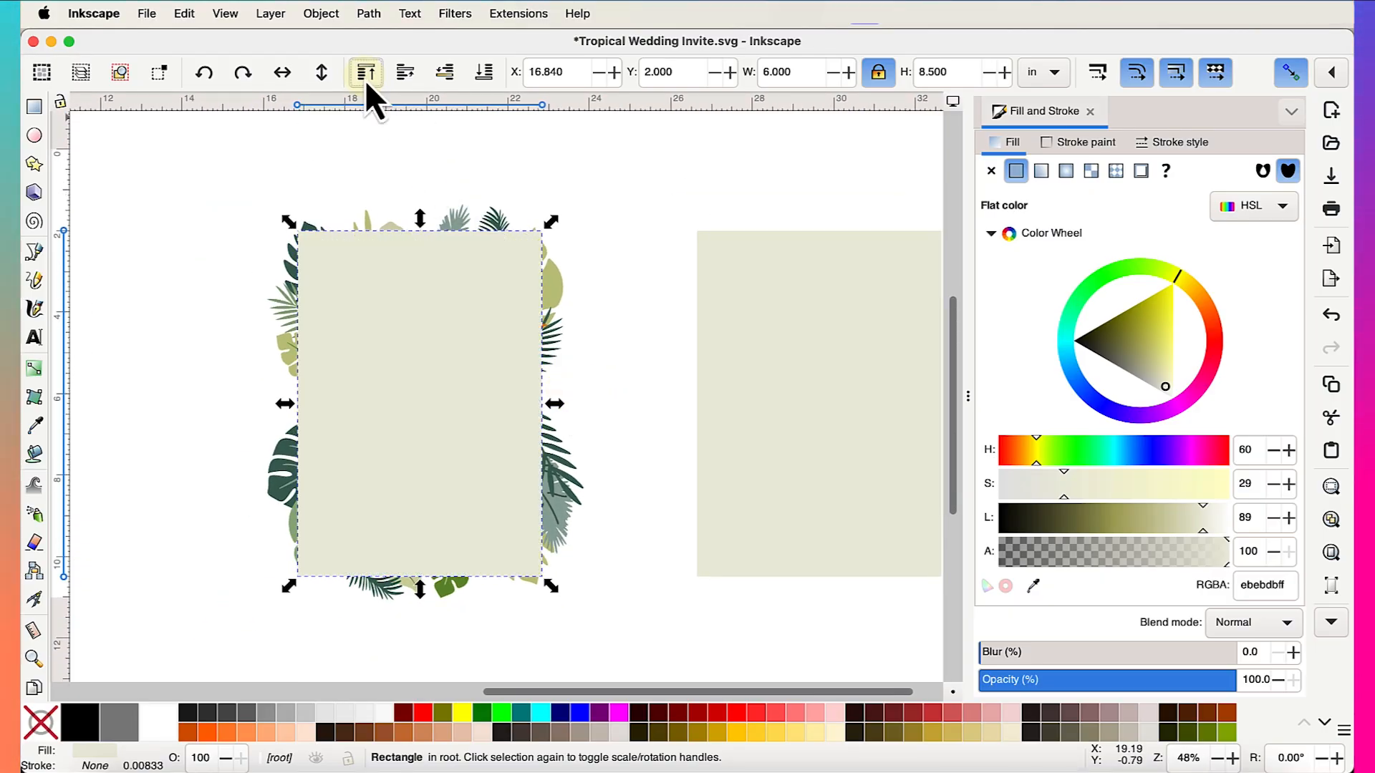
left_click(641, 419)
left_click_drag(179, 141, 623, 653)
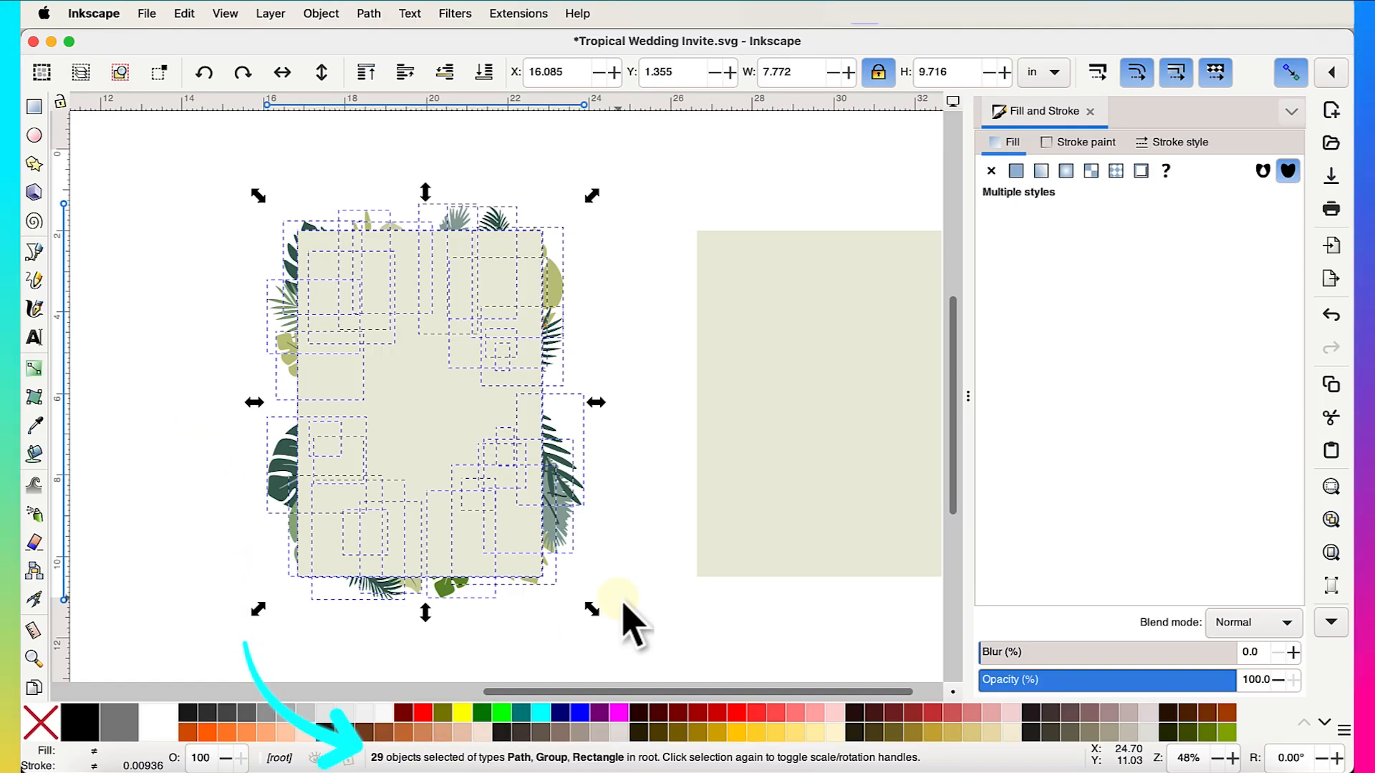
- Shift-deselect the cream rectangle and group the remaining 28 leaf frame pieces
scroll(508, 641, "up", 2, "ctrl")
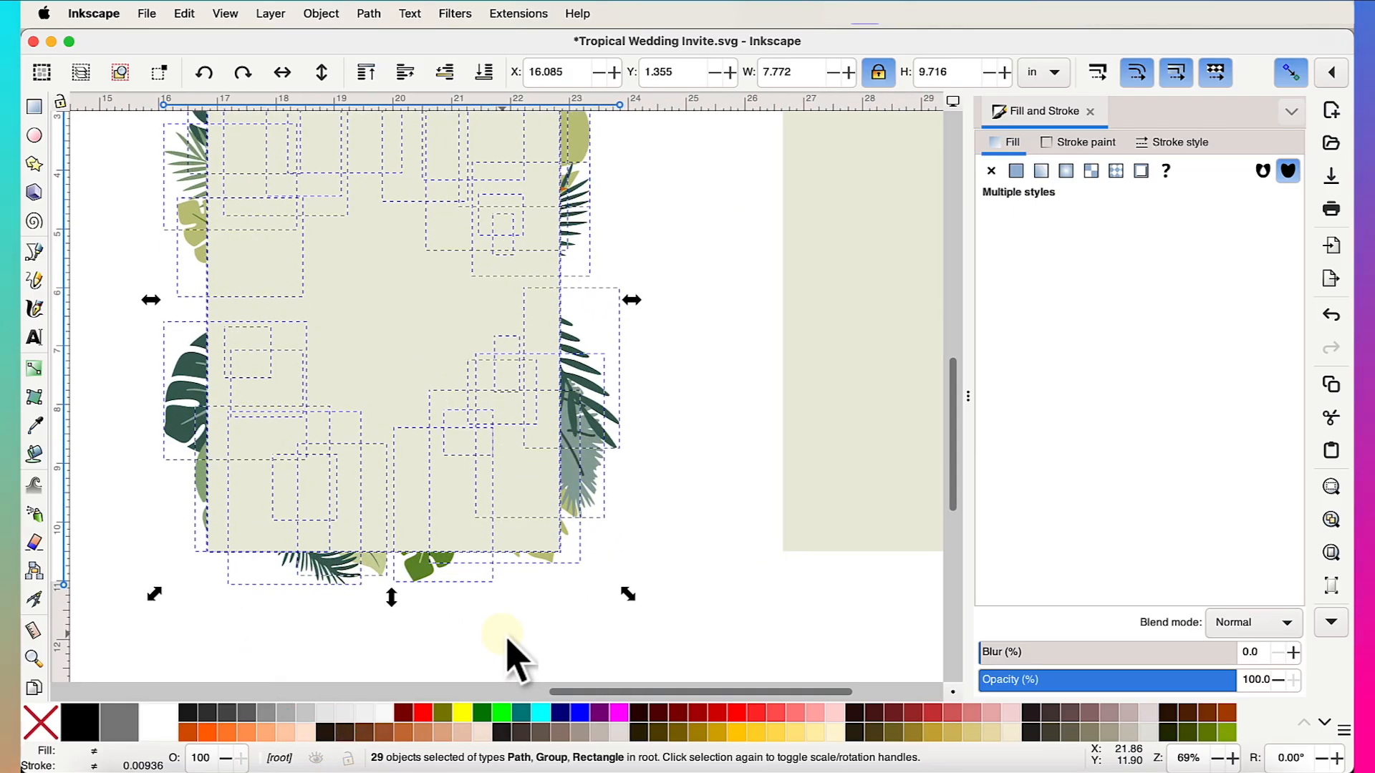
scroll(508, 639, "left", 4)
scroll(514, 573, "up", 4)
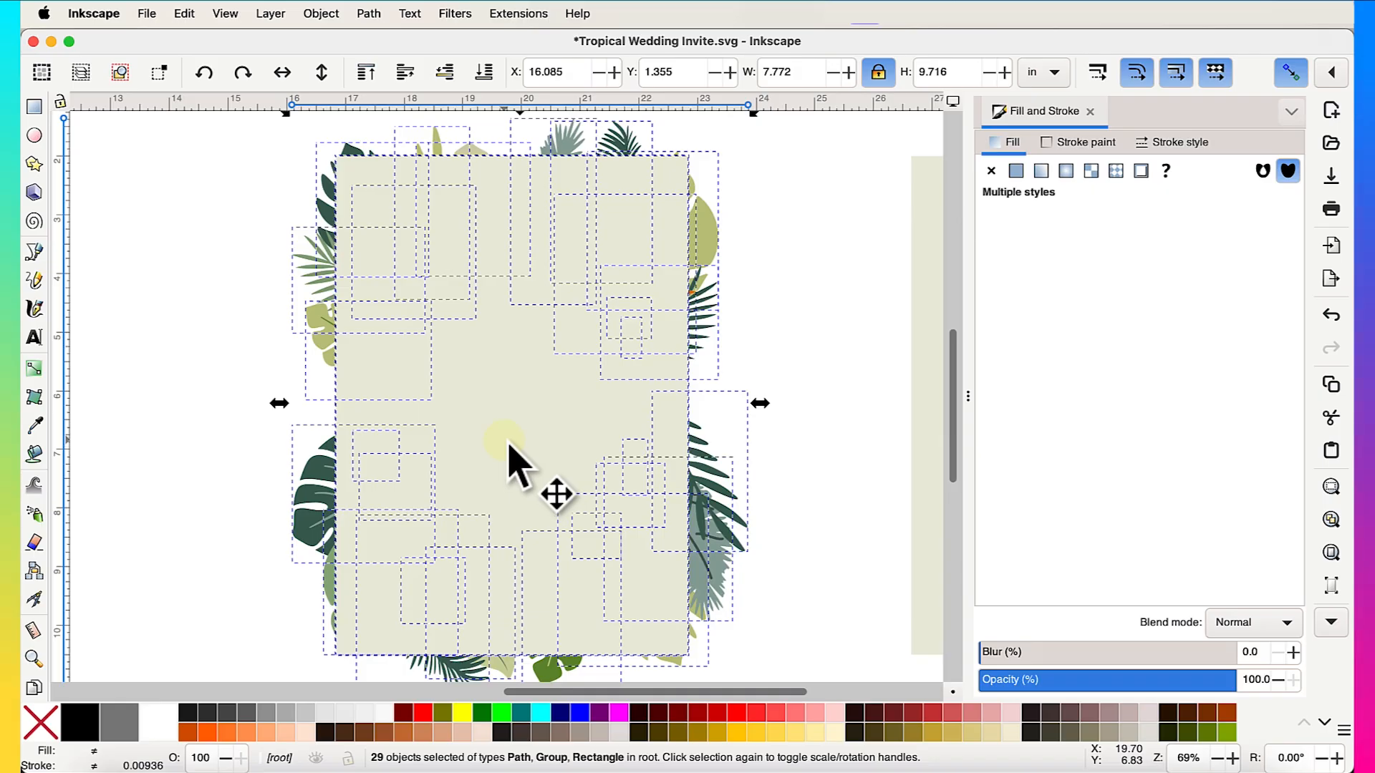
key("shift")
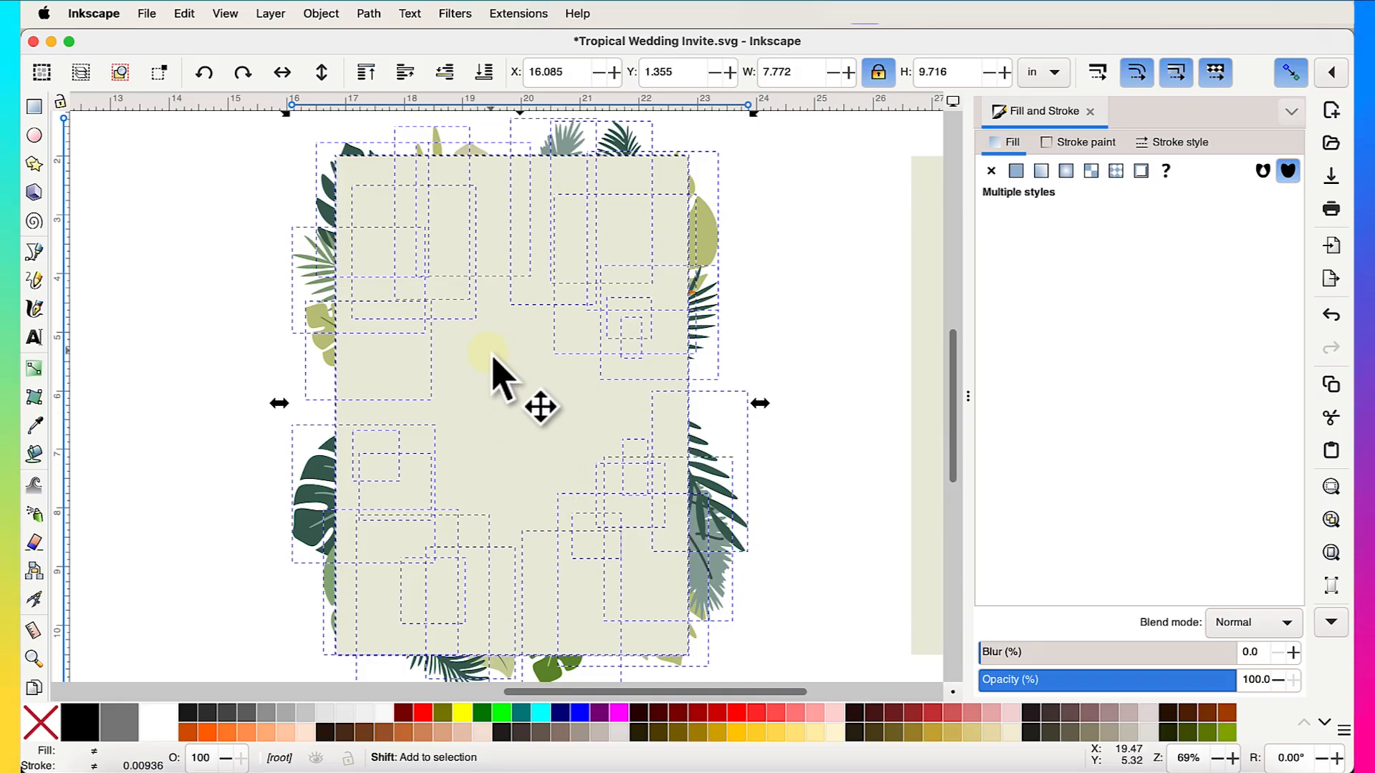
left_click(519, 406, "shift")
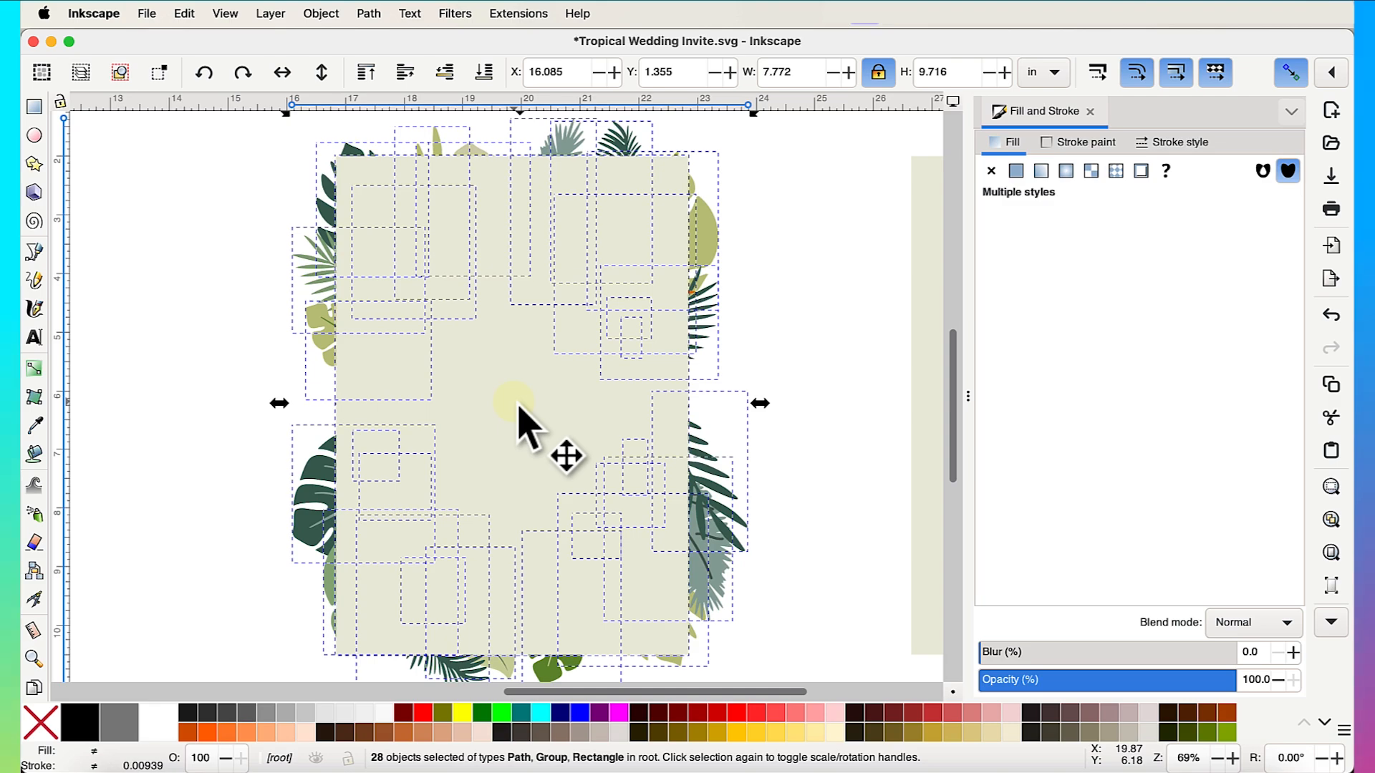
scroll(520, 410, "down", 2)
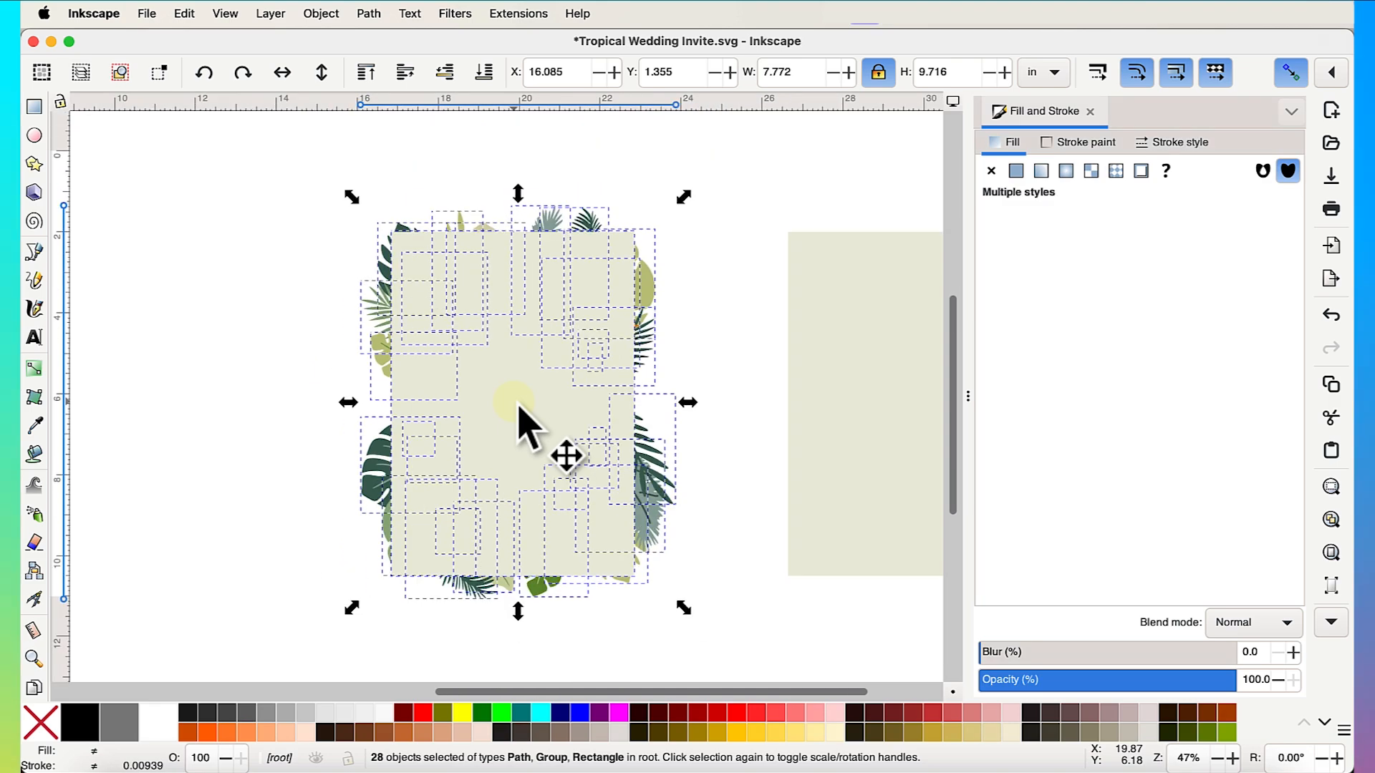
right_click(674, 496)
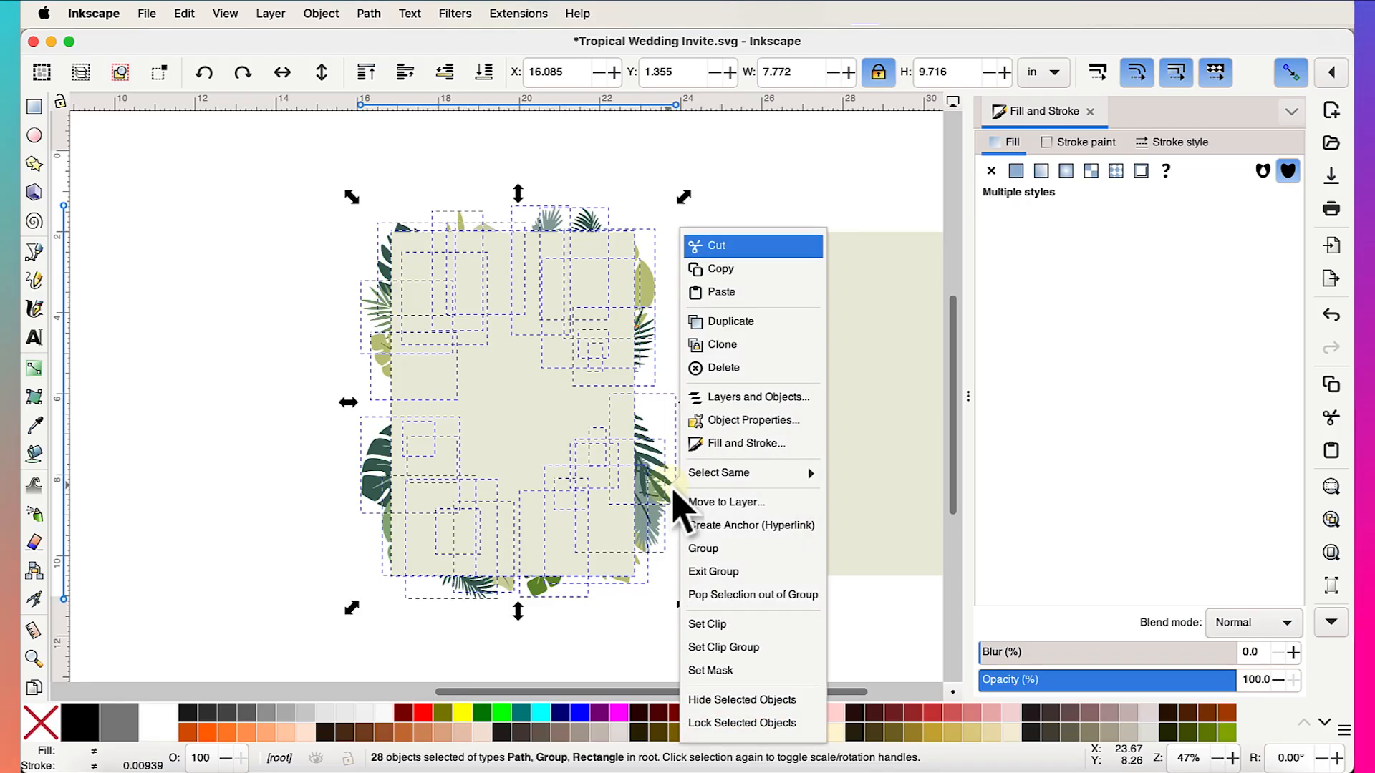
left_click(717, 551)
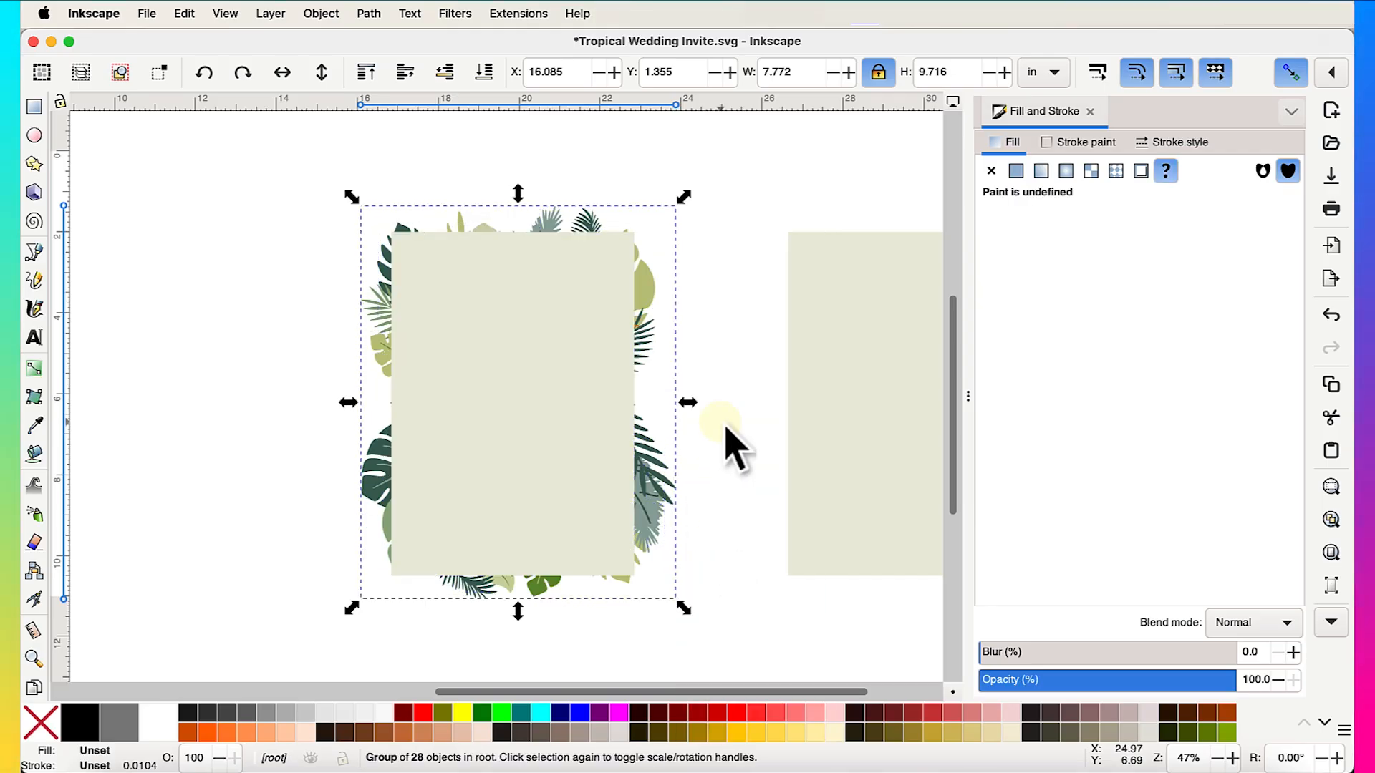
- Select the leaf group together with the cream rectangle and apply Object > Clip > Set Clip
left_click_drag(653, 317, 424, 318)
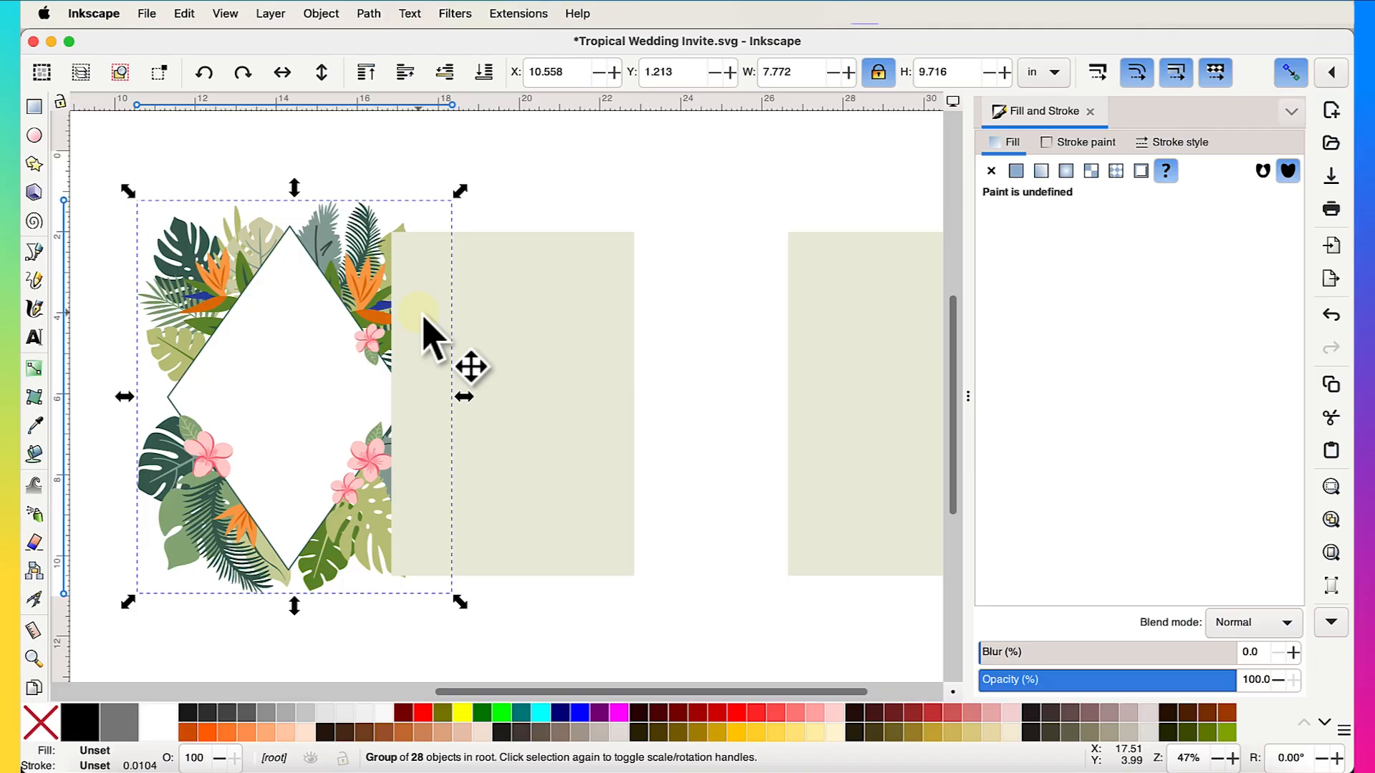
key("ctrl+z")
left_click(522, 398)
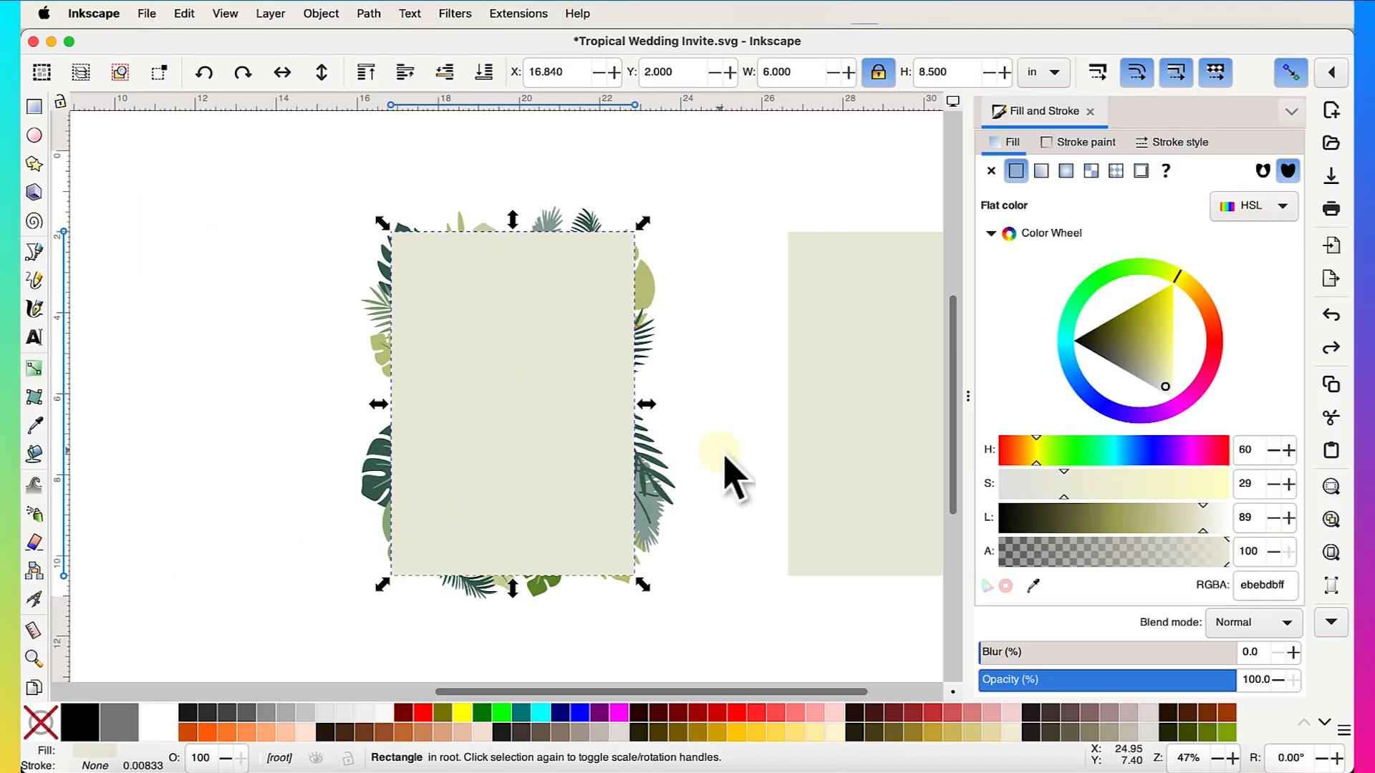
left_click_drag(285, 165, 720, 648)
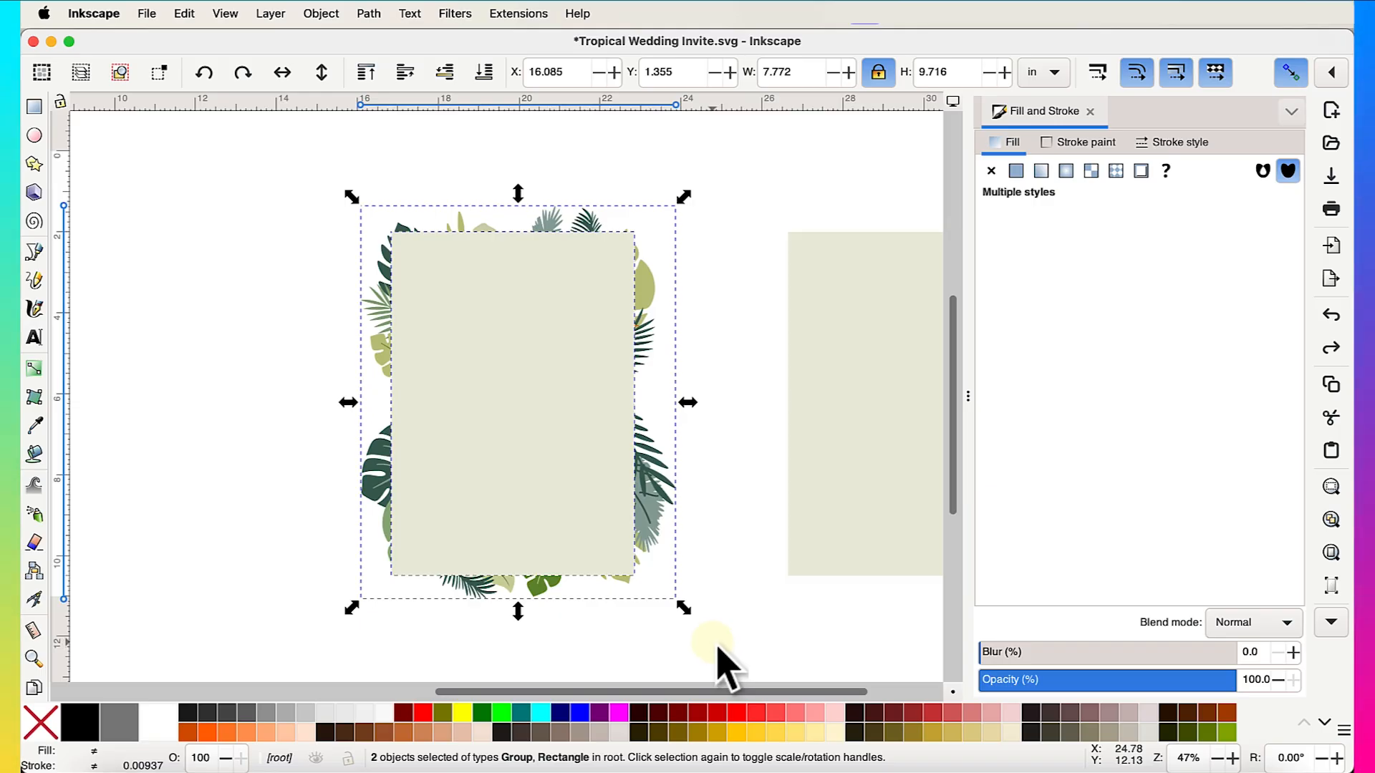
scroll(728, 654, "left", 3)
scroll(562, 458, "down", 1)
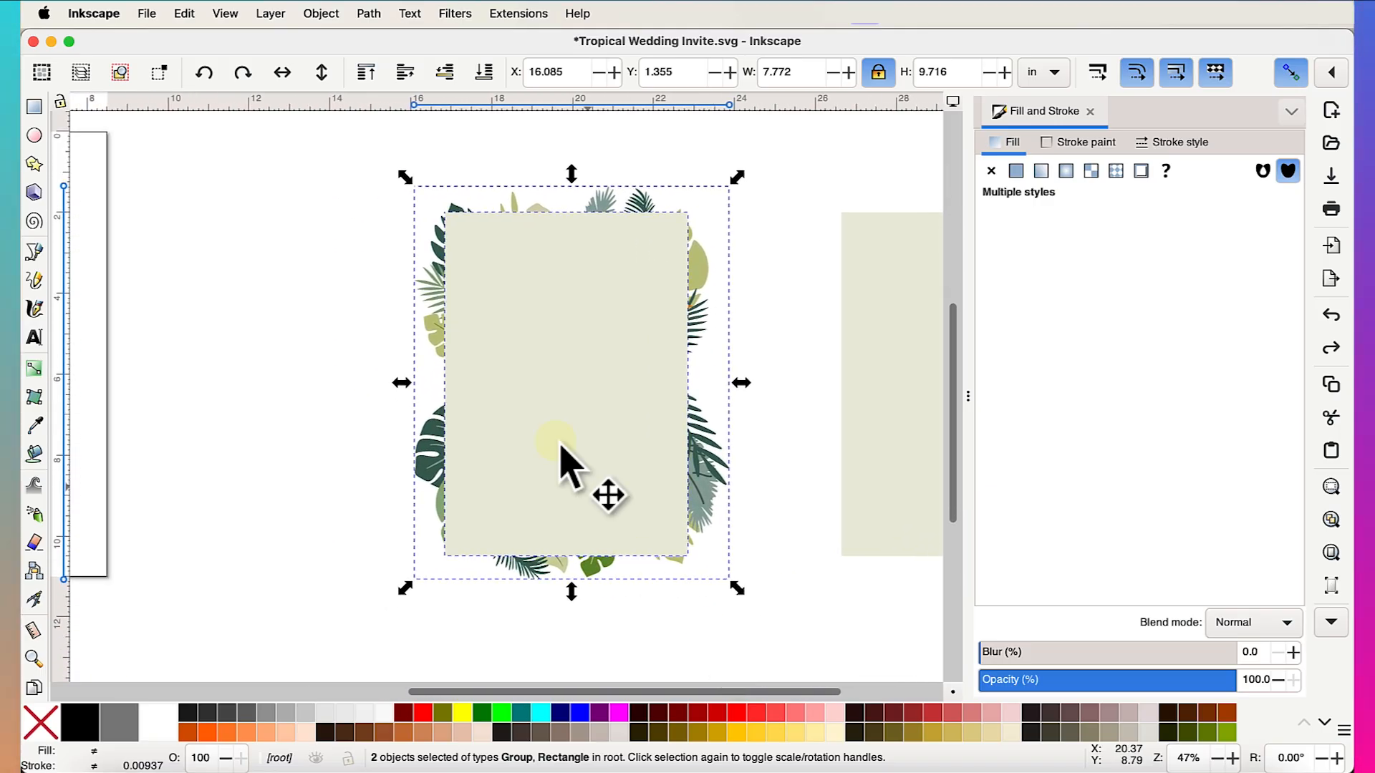
left_click(321, 12)
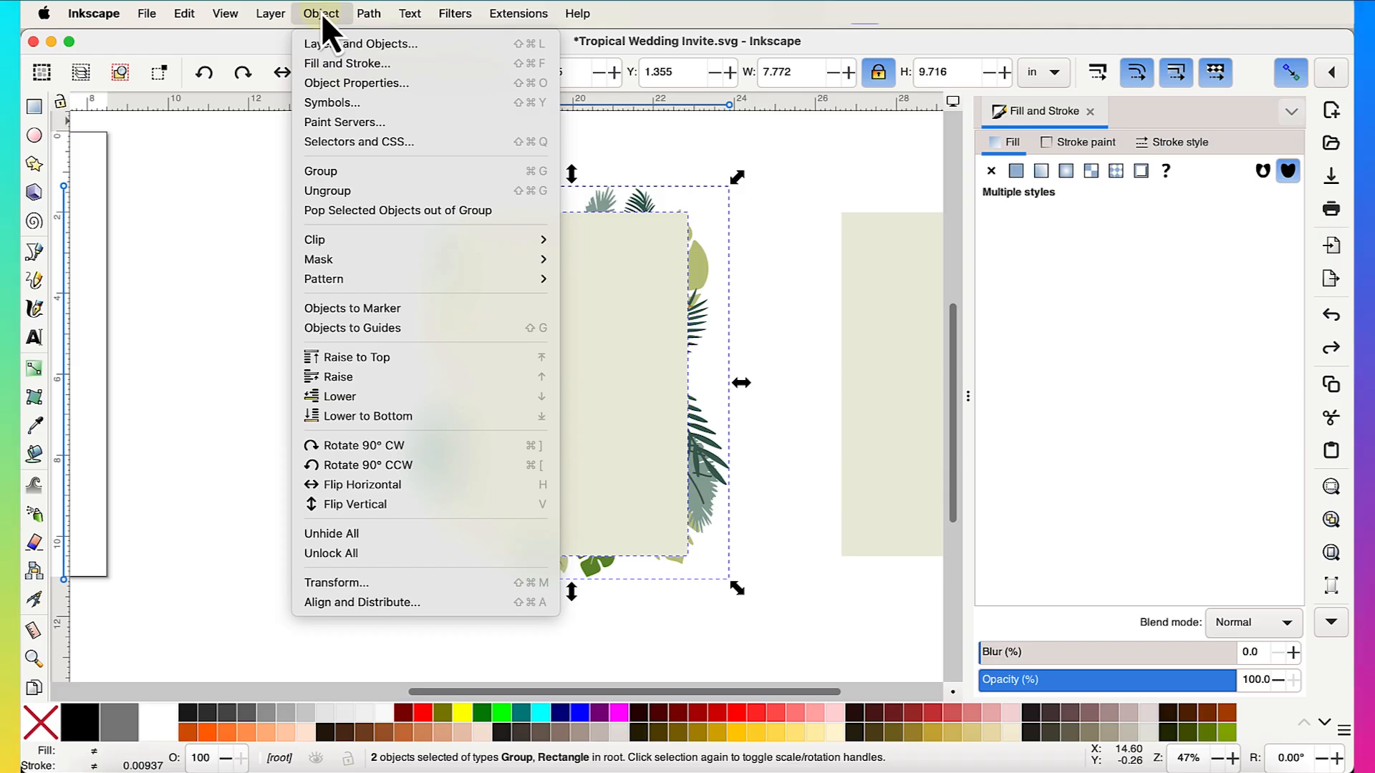
mouse_move(381, 245)
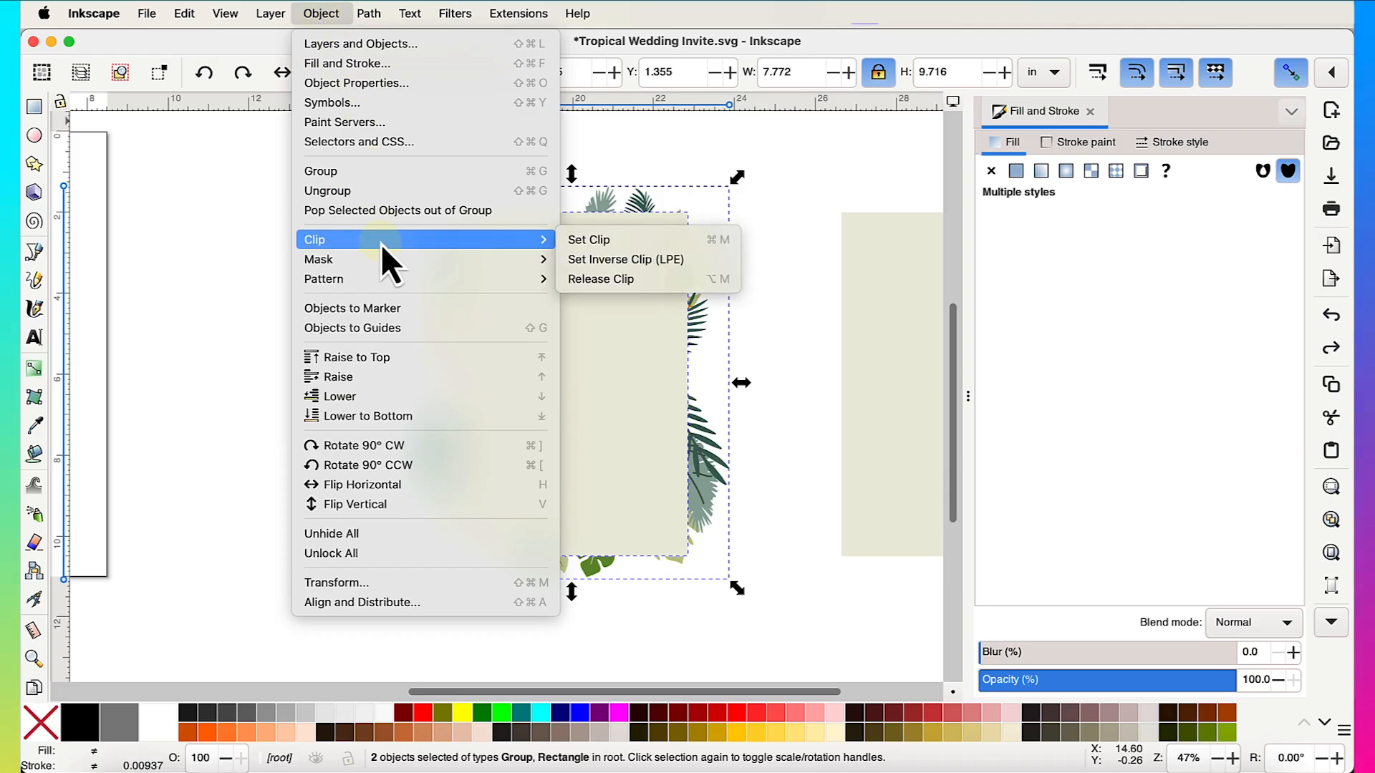
left_click(615, 249)
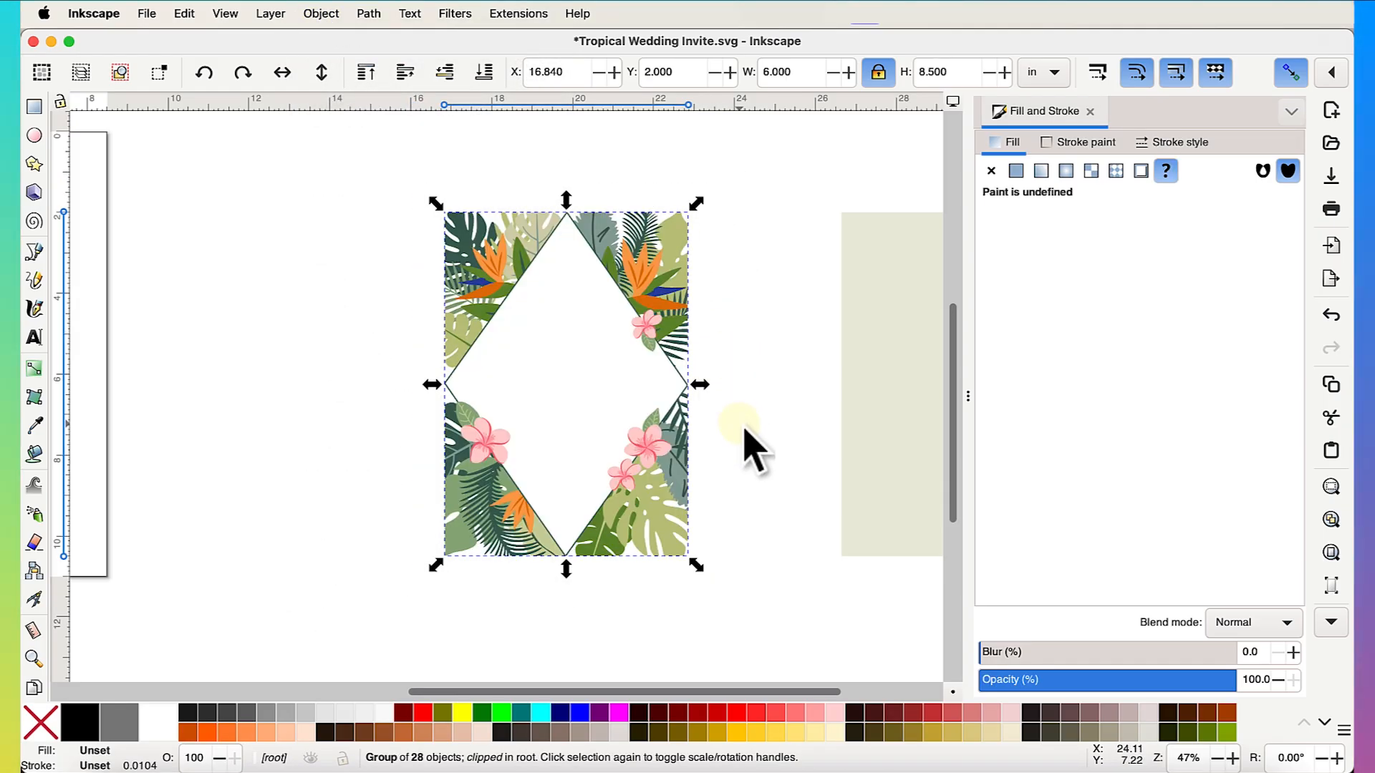
left_click(736, 366)
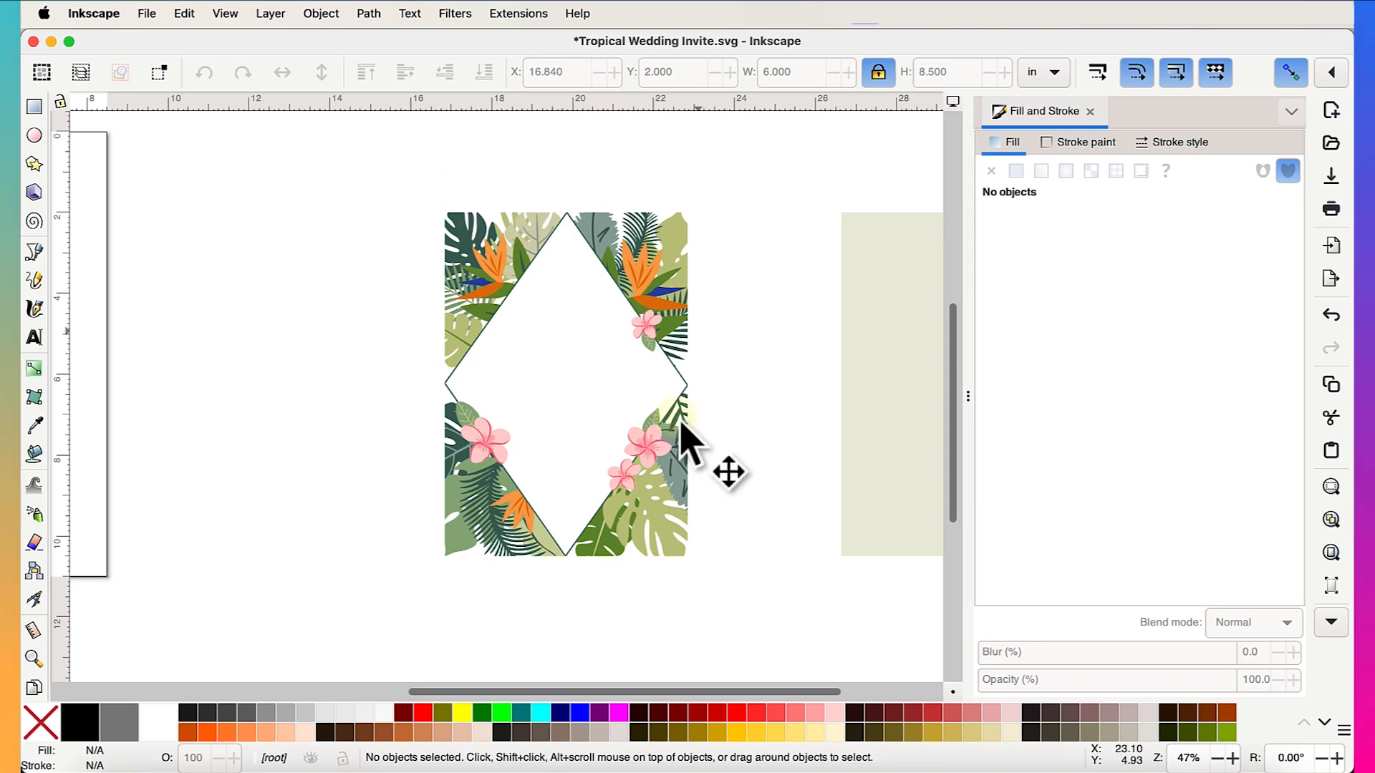
- Select the clipped leaf group and release its clip with Object > Clip > Release Clip
left_click(319, 11)
mouse_move(518, 245)
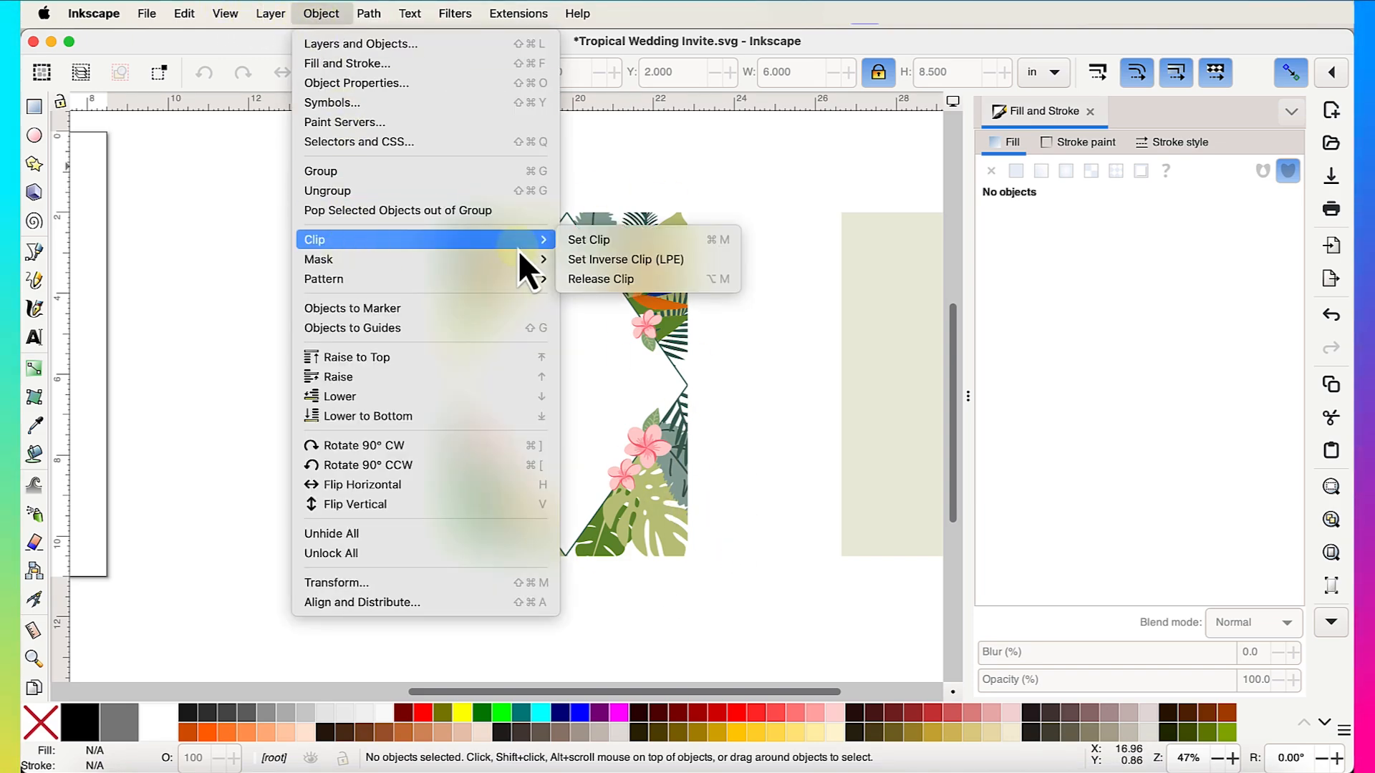
left_click(592, 281)
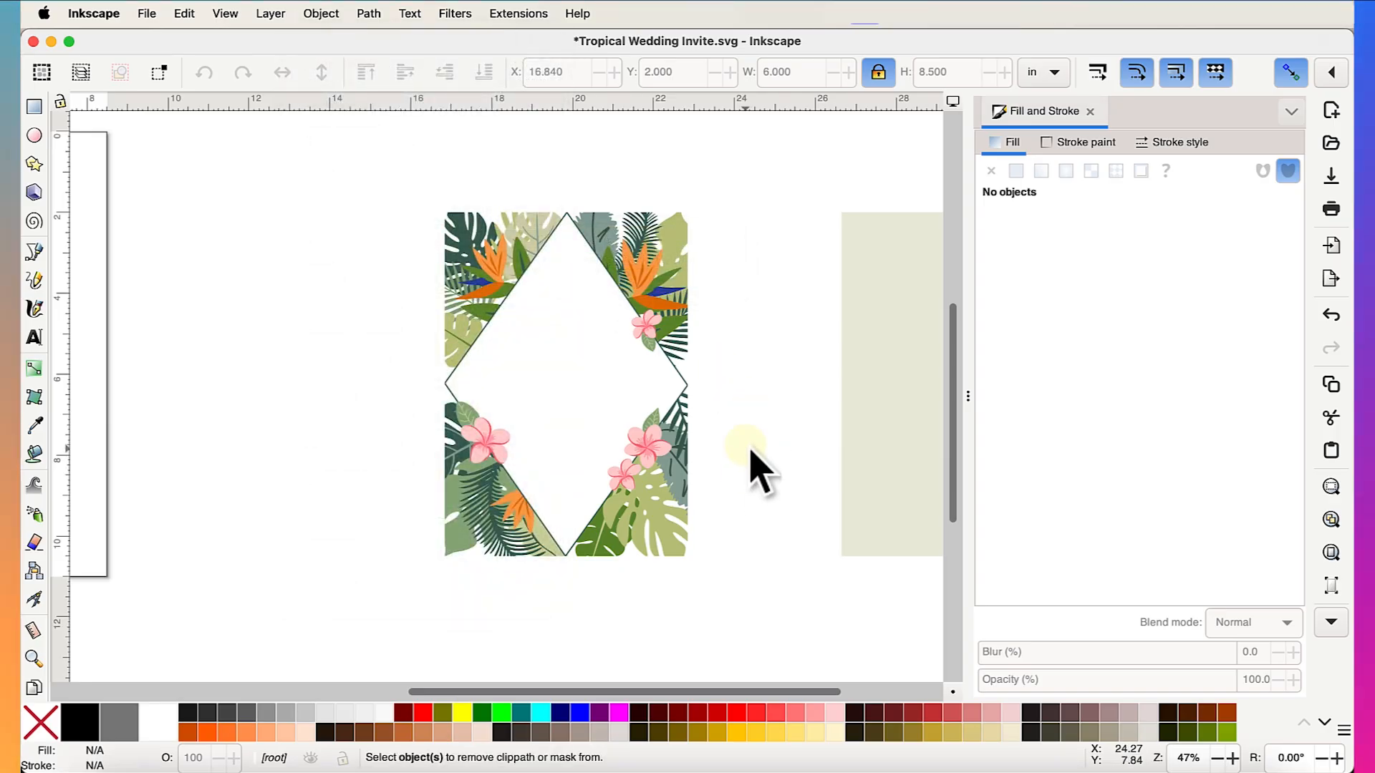
left_click(677, 484)
left_click(321, 14)
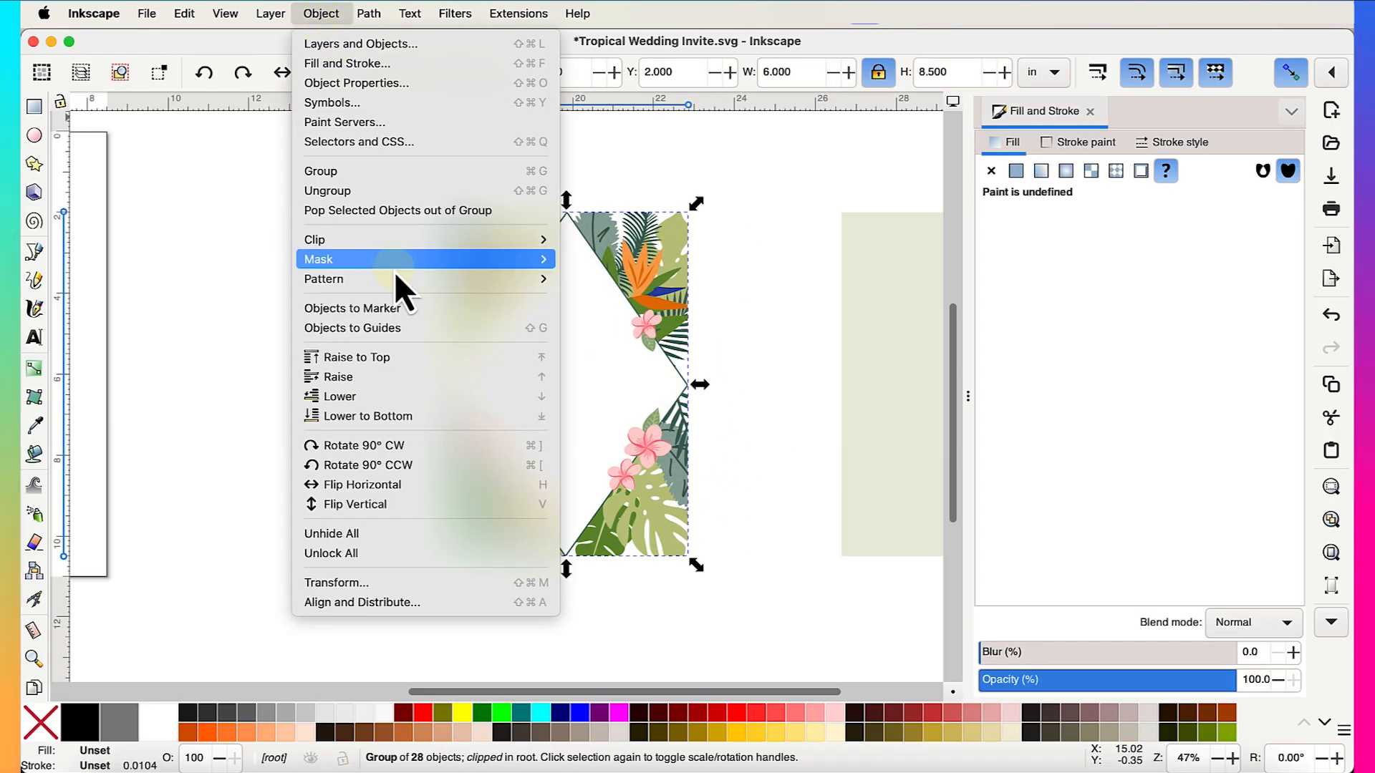
mouse_move(494, 243)
left_click(666, 280)
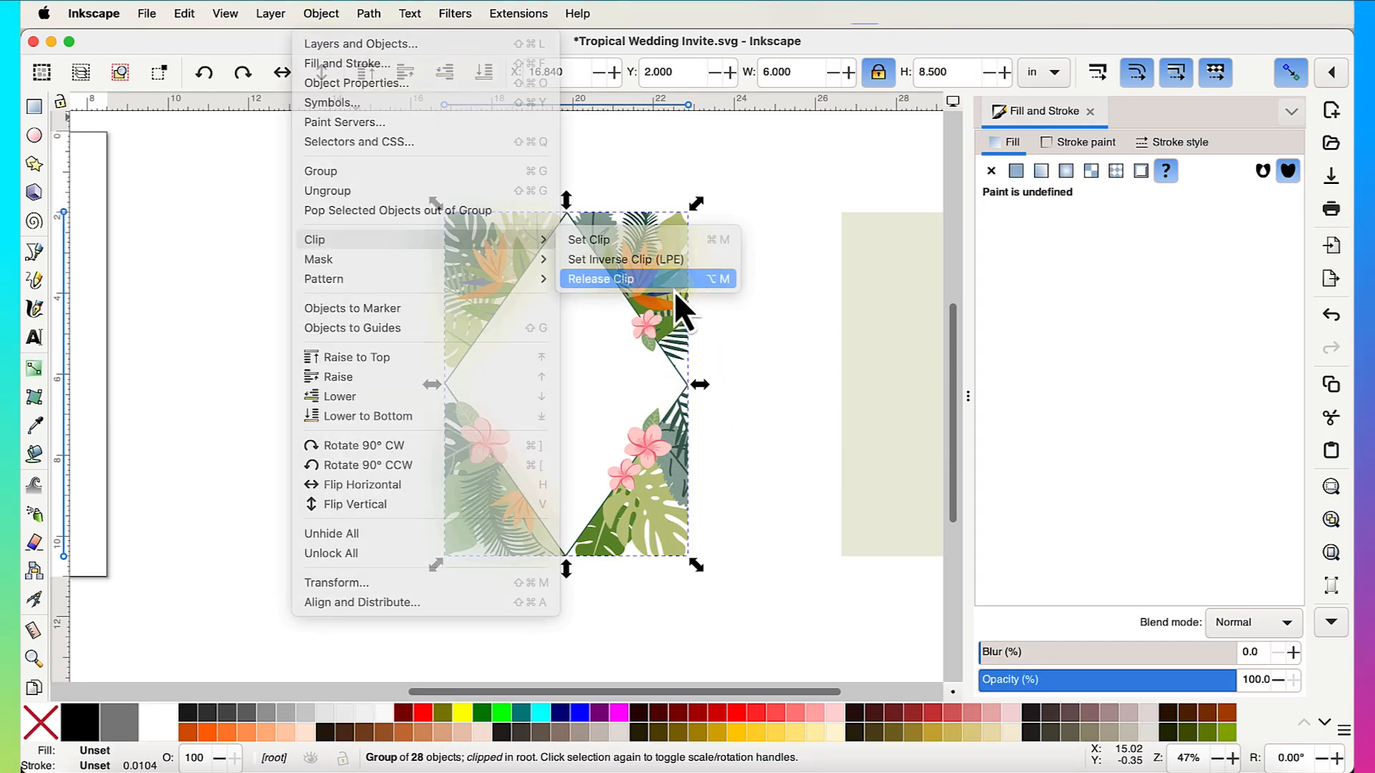
left_click(792, 401)
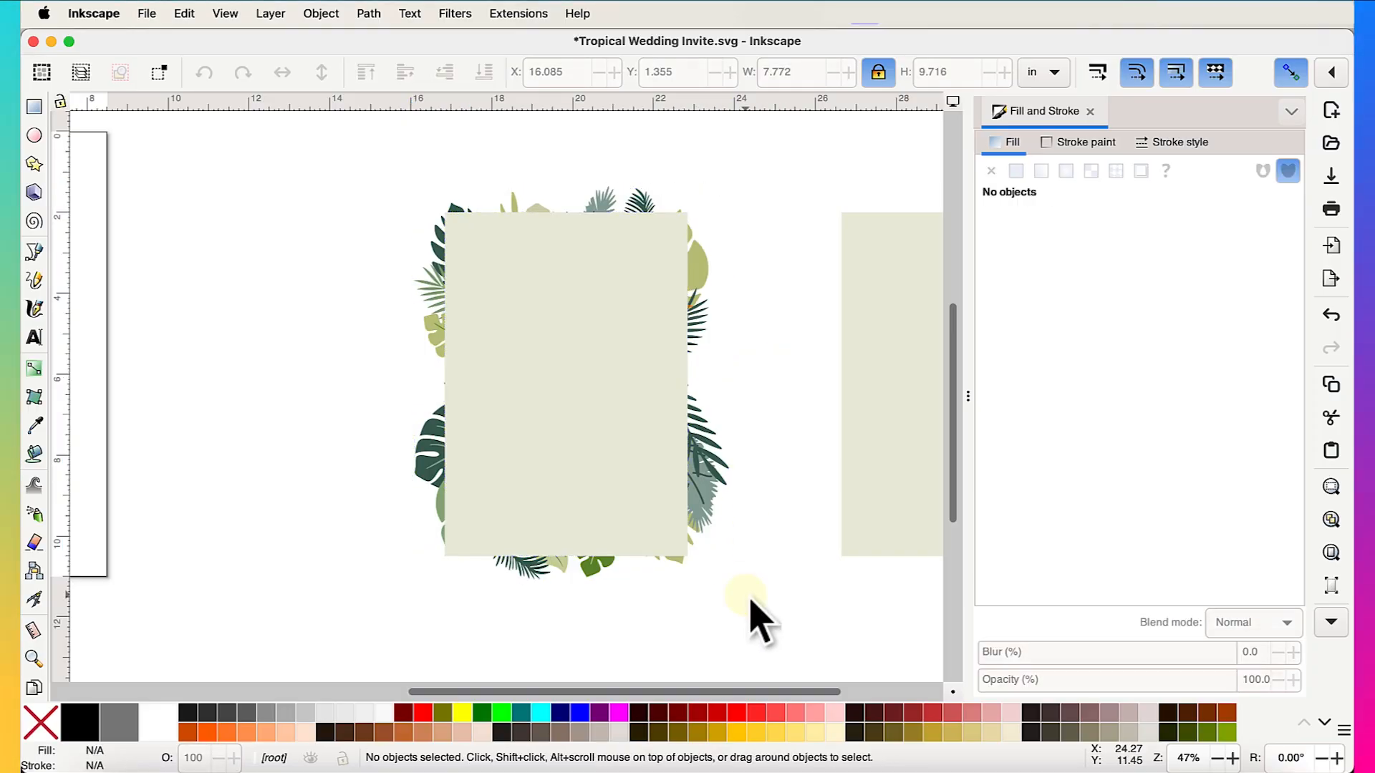
- Reapply Set Clip so the leaves are trimmed to the 6 × 8.5 in rectangle
left_click(321, 14)
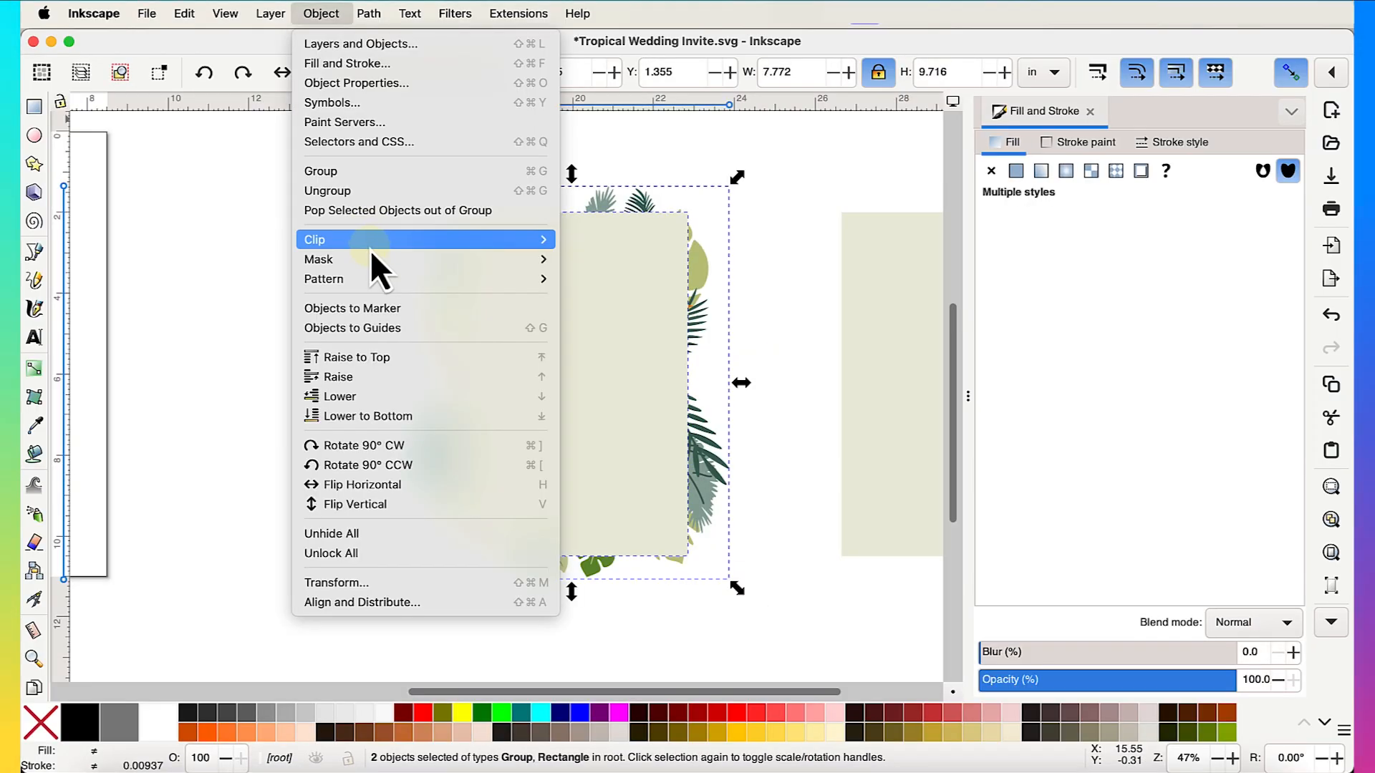
mouse_move(374, 248)
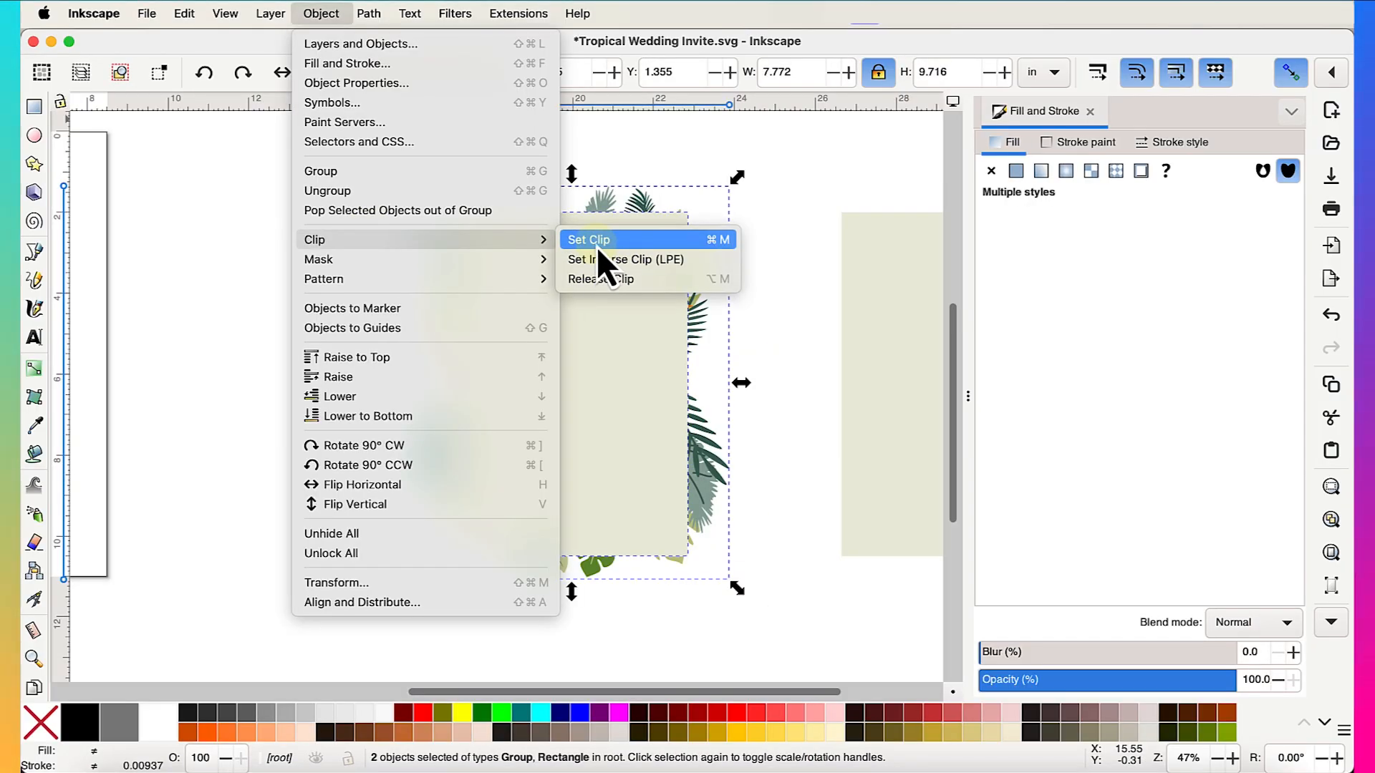
left_click(598, 248)
scroll(783, 475, "right", 2)
left_click(718, 462)
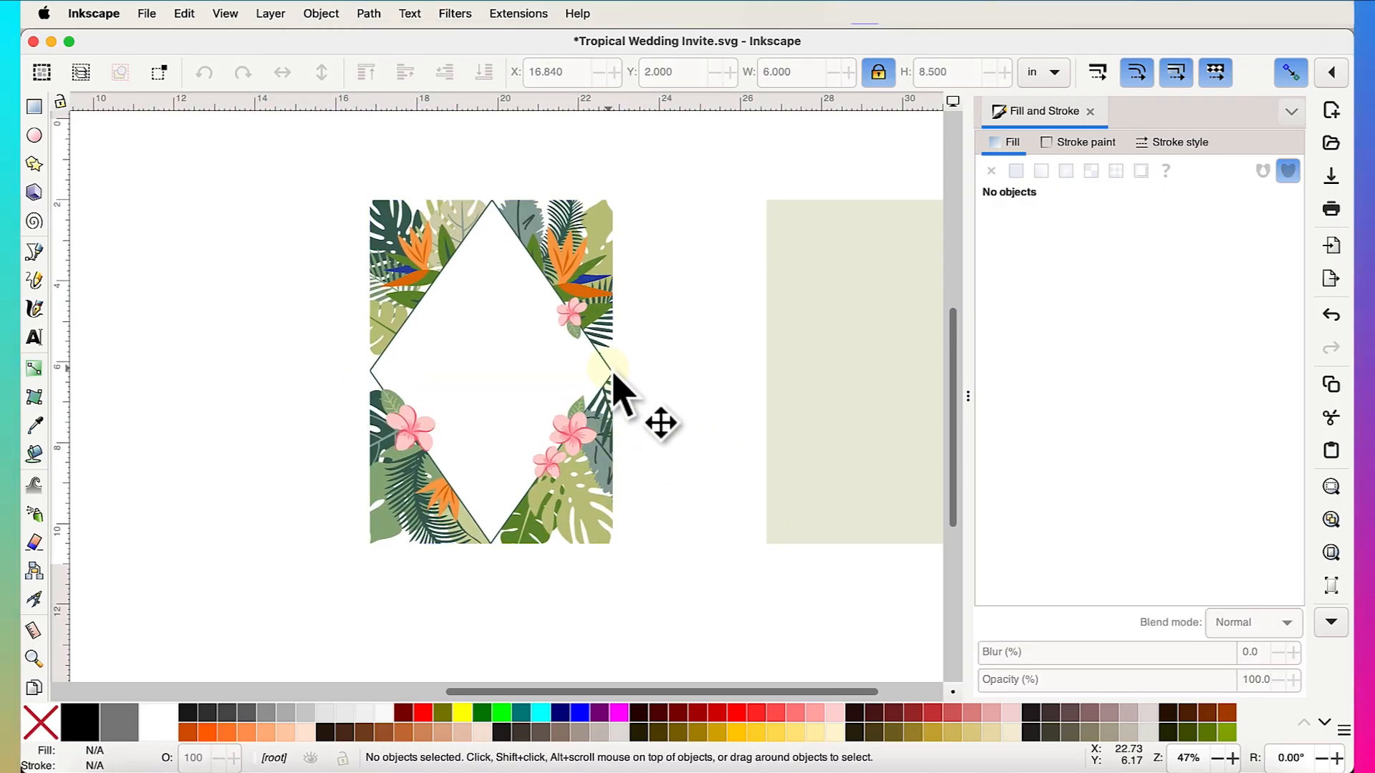
- Drag the beige rectangle onto the leaf frame, snapping it to X 16.840, Y 2.000
left_click_drag(853, 399, 736, 399)
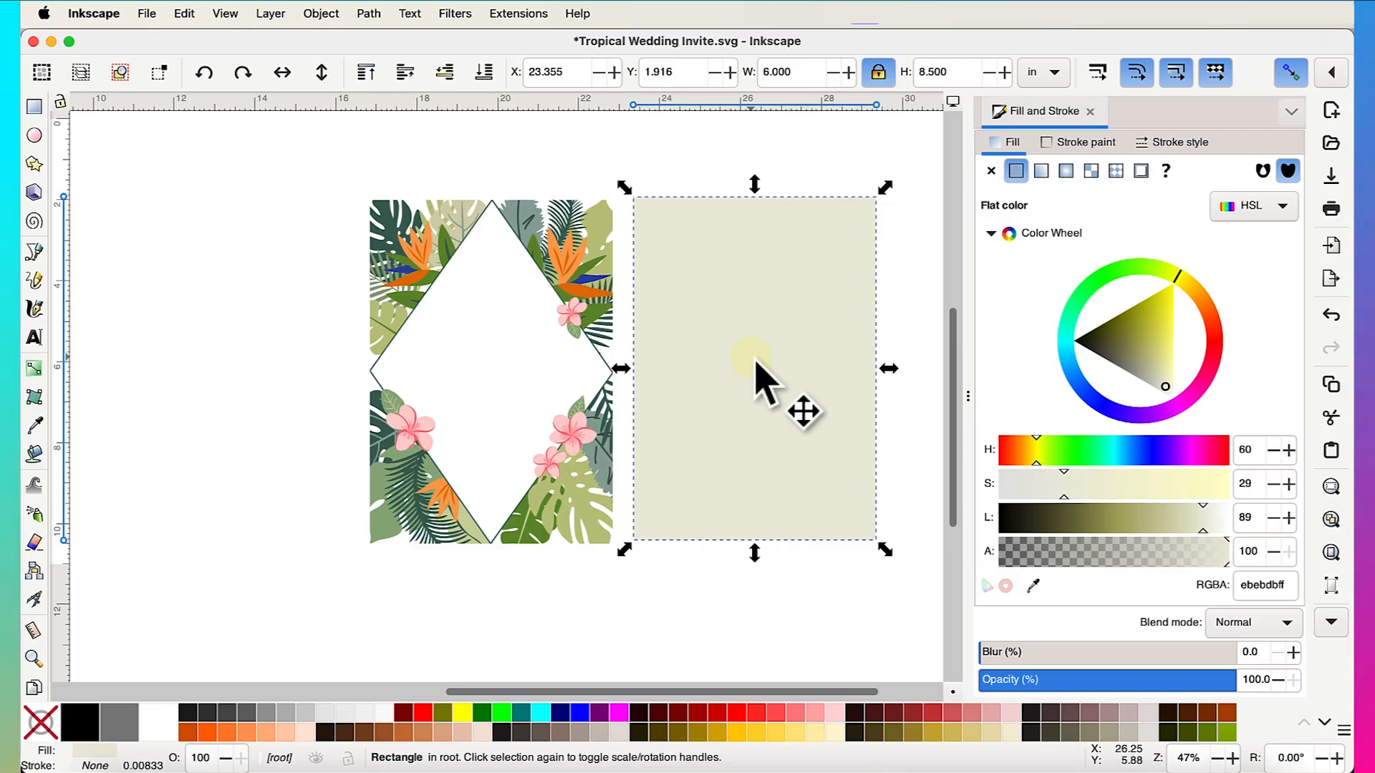
left_click_drag(749, 365, 497, 369)
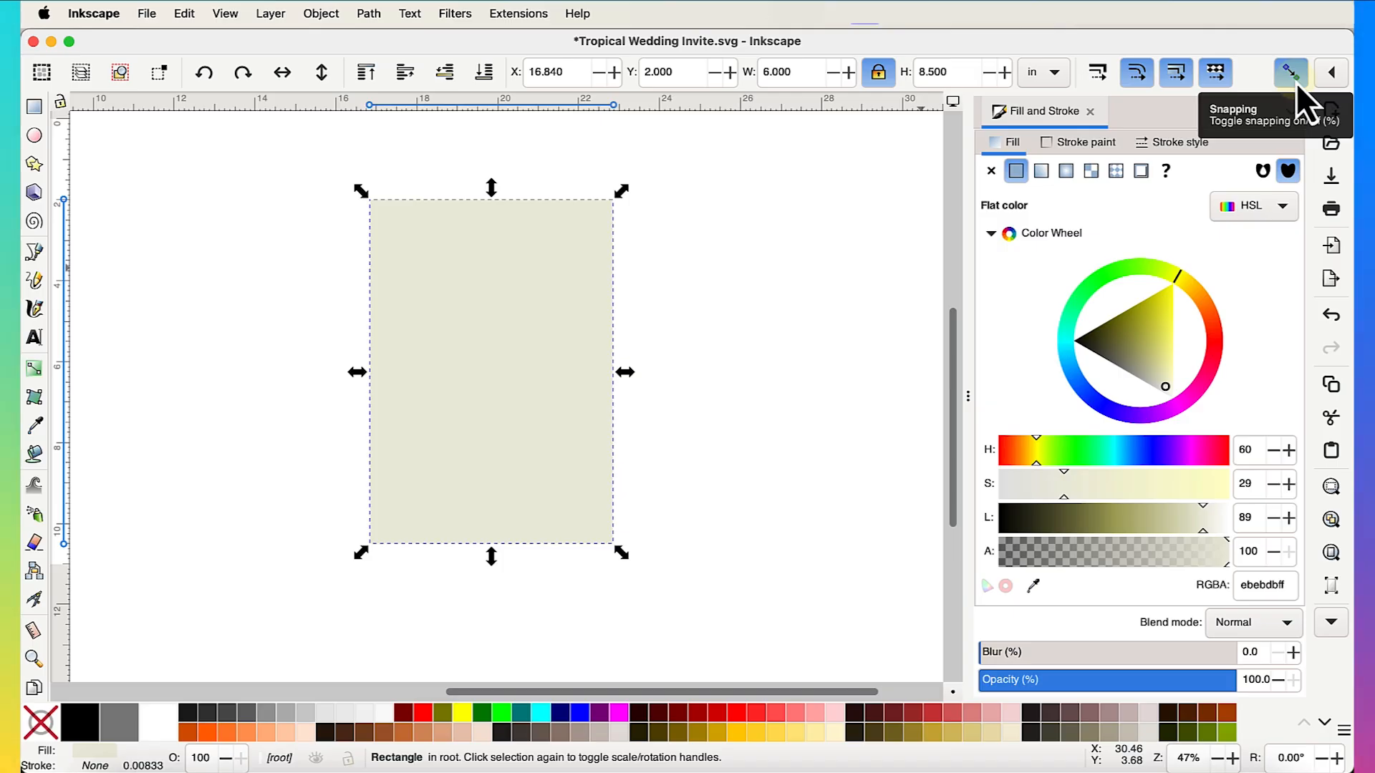
mouse_move(433, 290)
left_mouse_down()
mouse_move(445, 284)
mouse_move(409, 285)
left_mouse_up()
scroll(375, 245, "up", 3)
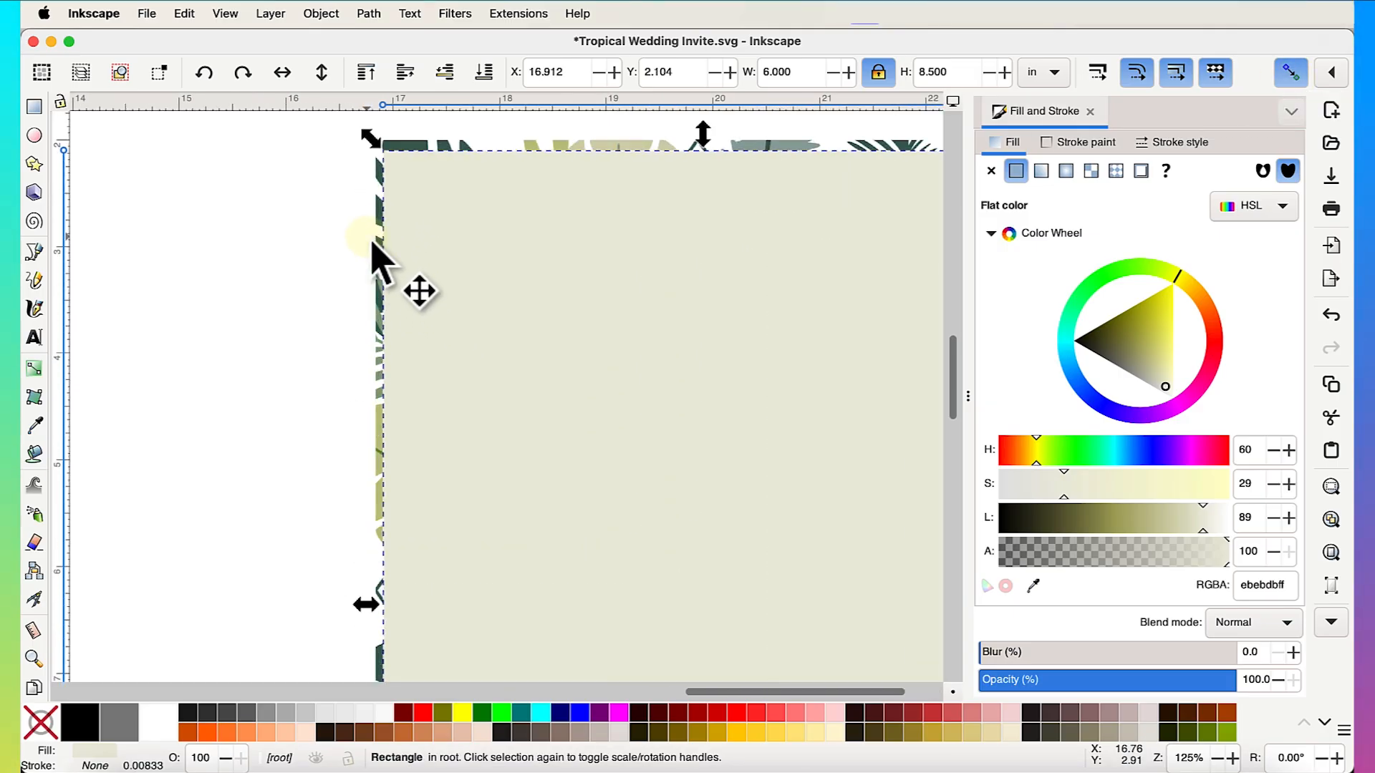
left_click_drag(474, 315, 554, 349)
scroll(553, 349, "down", 3)
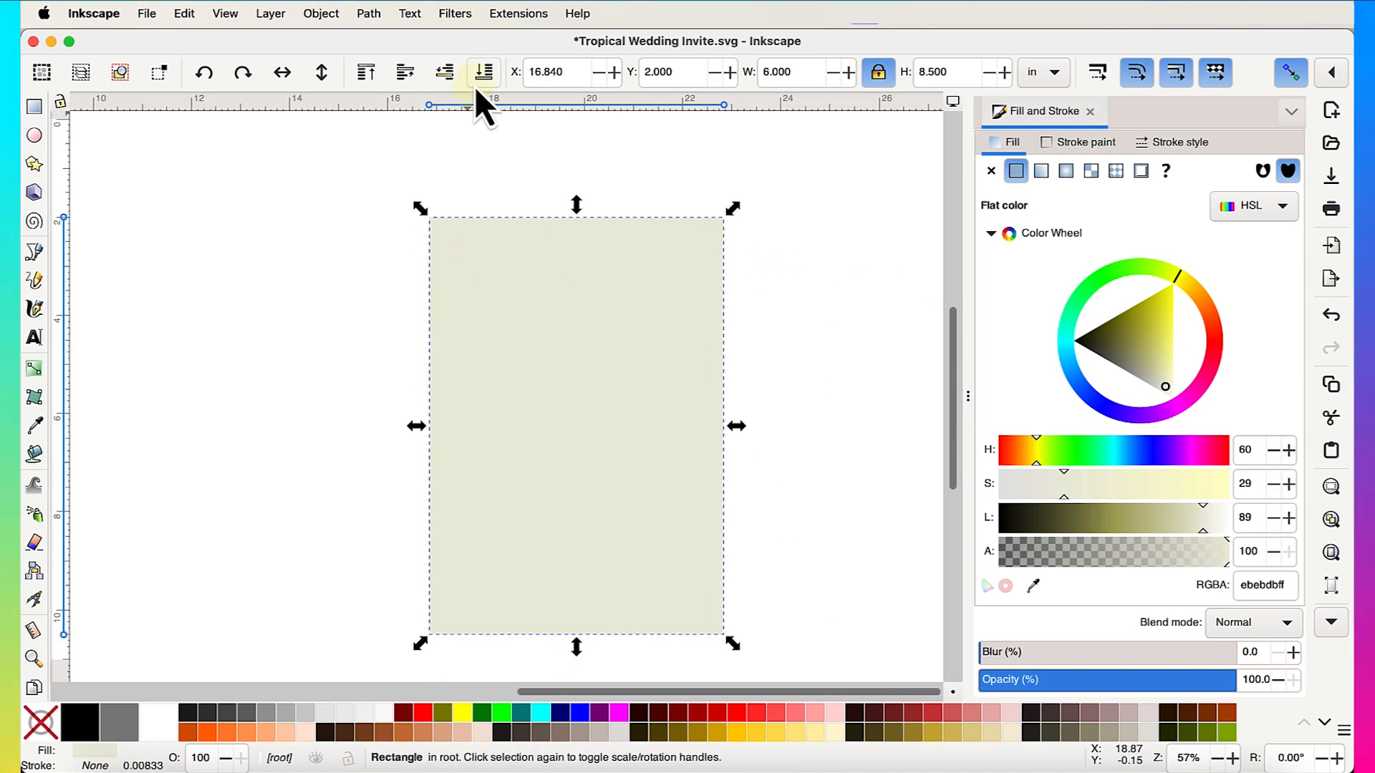
- Lower the rectangle to the bottom behind the leaves and save the file
left_click(476, 84)
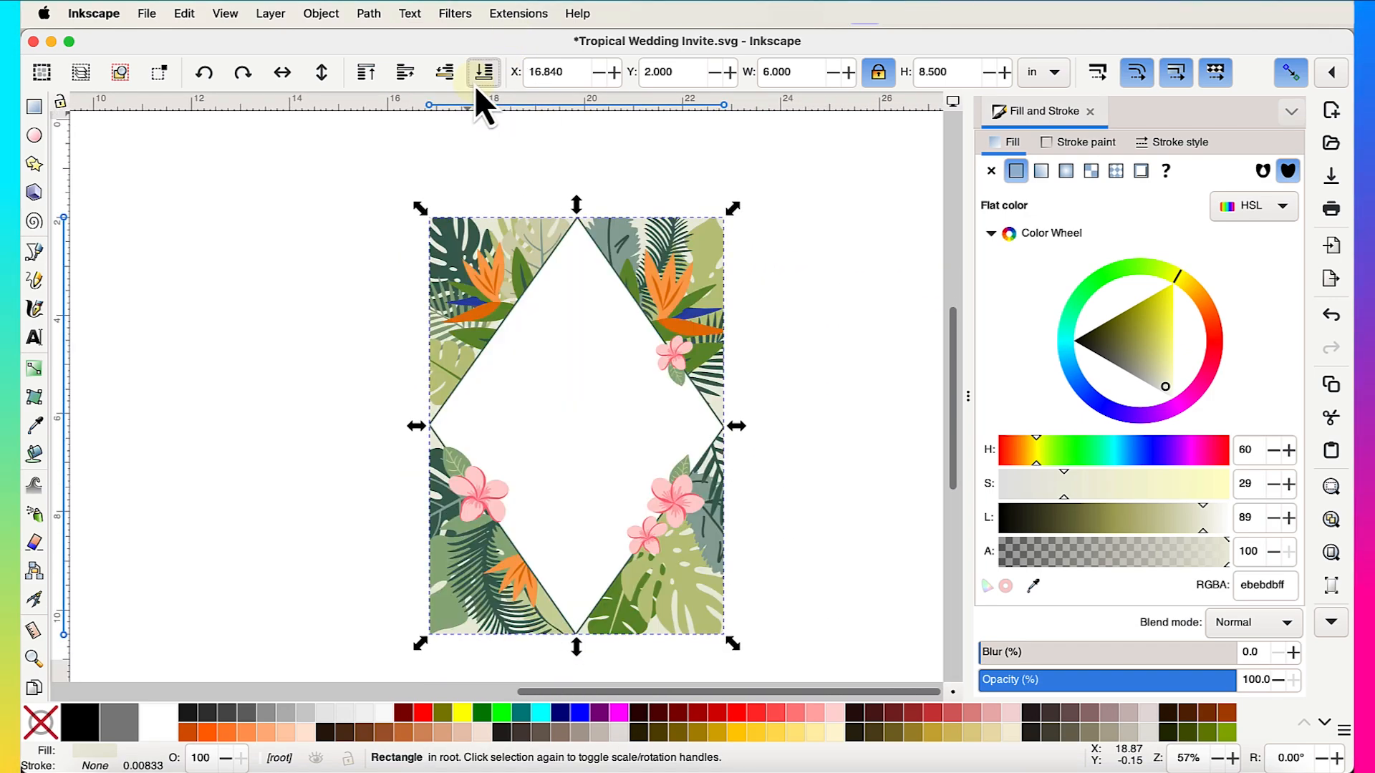
left_click(807, 364)
scroll(803, 359, "down", 1)
scroll(802, 358, "right", 1)
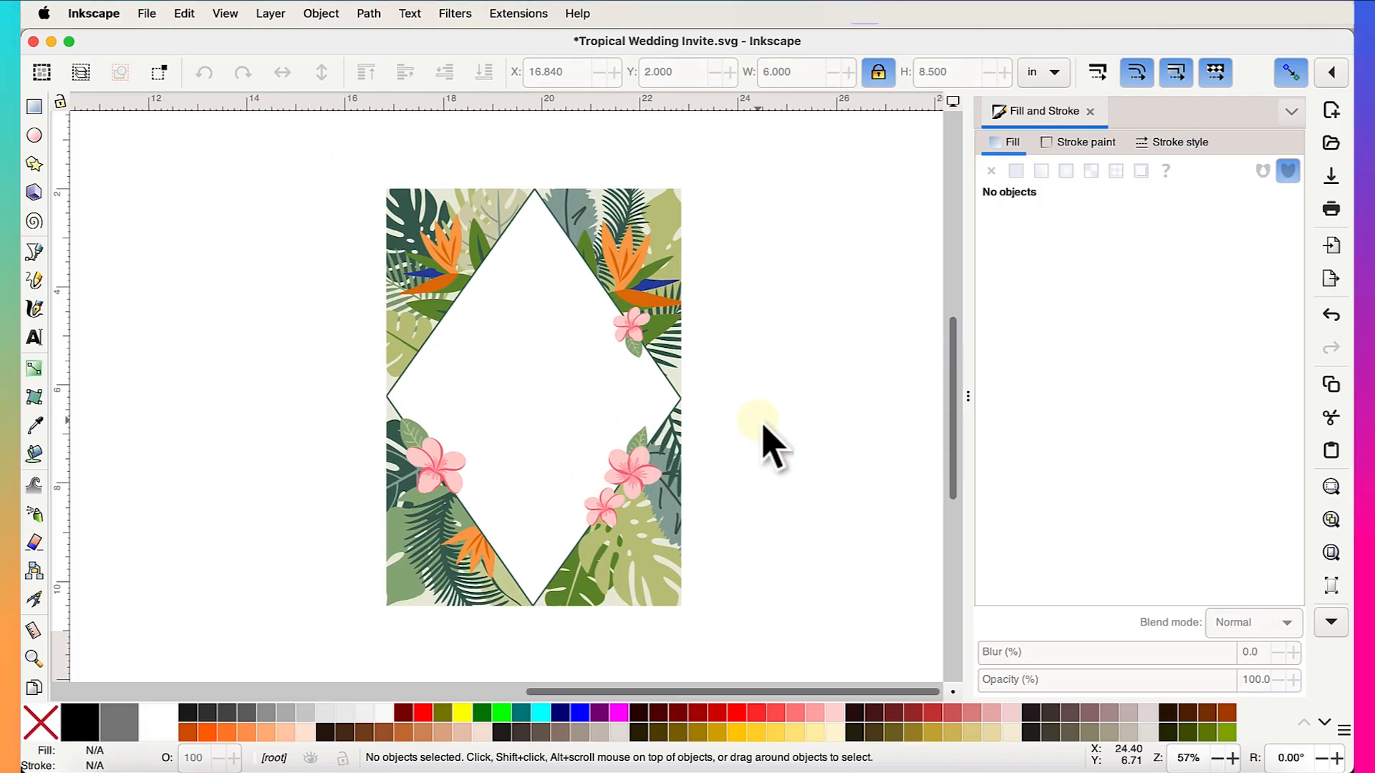
key("ctrl+s")
scroll(772, 445, "down", 1)
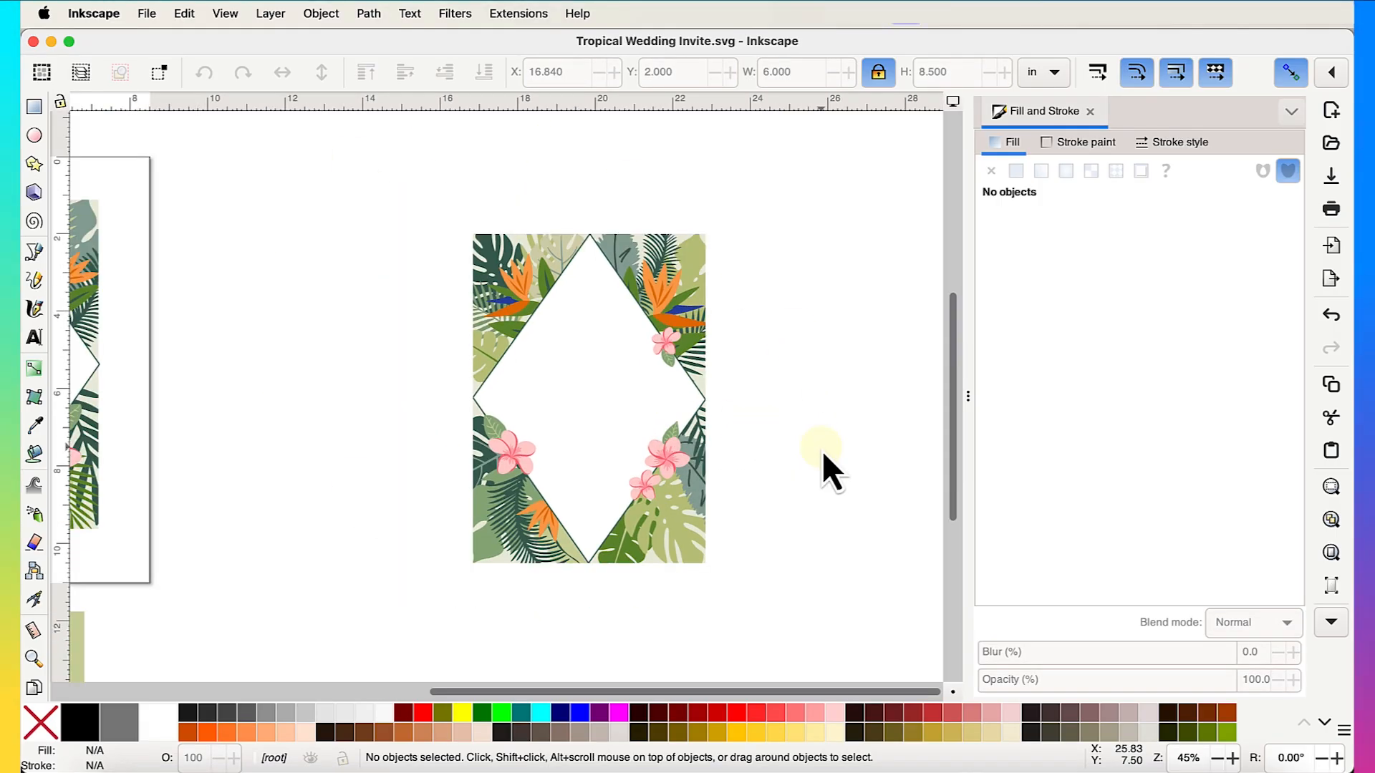
scroll(824, 458, "left", 5)
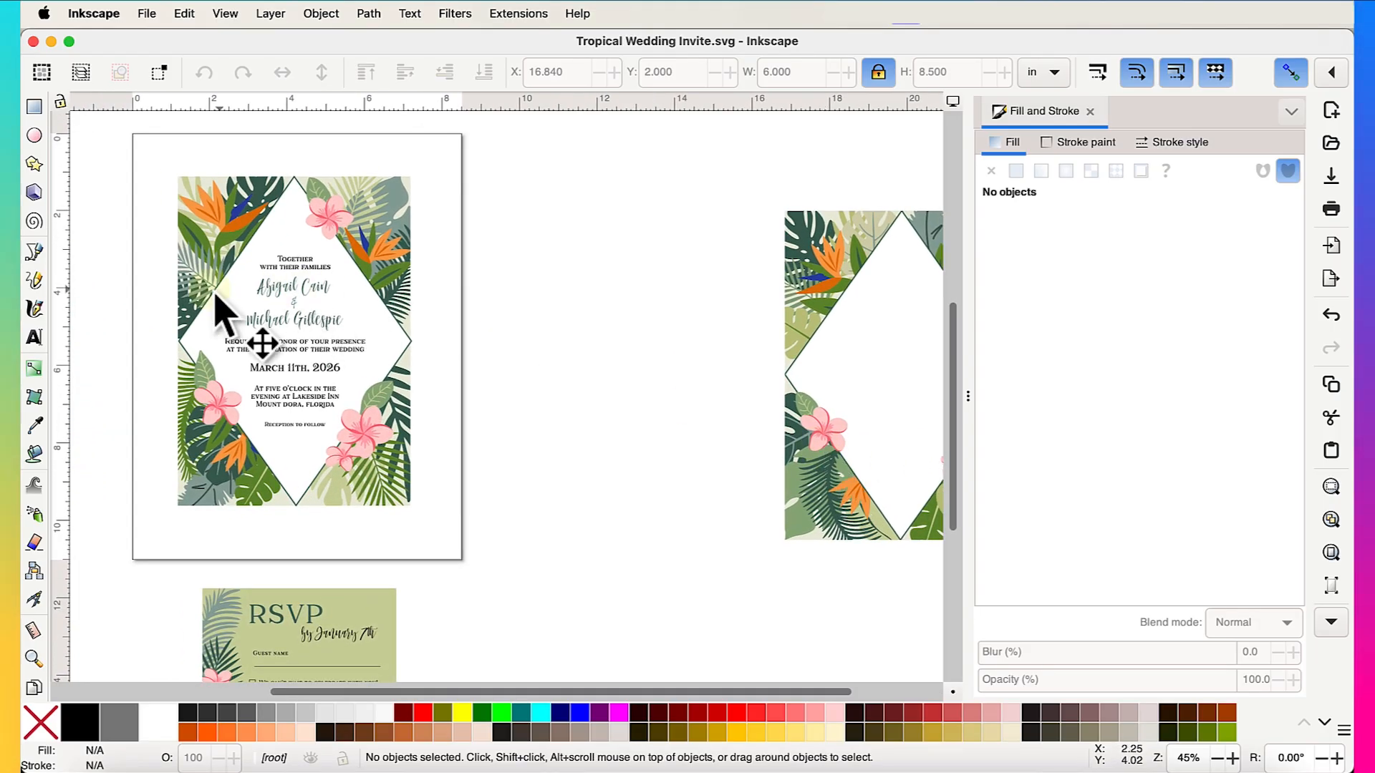
scroll(172, 300, "up", 2)
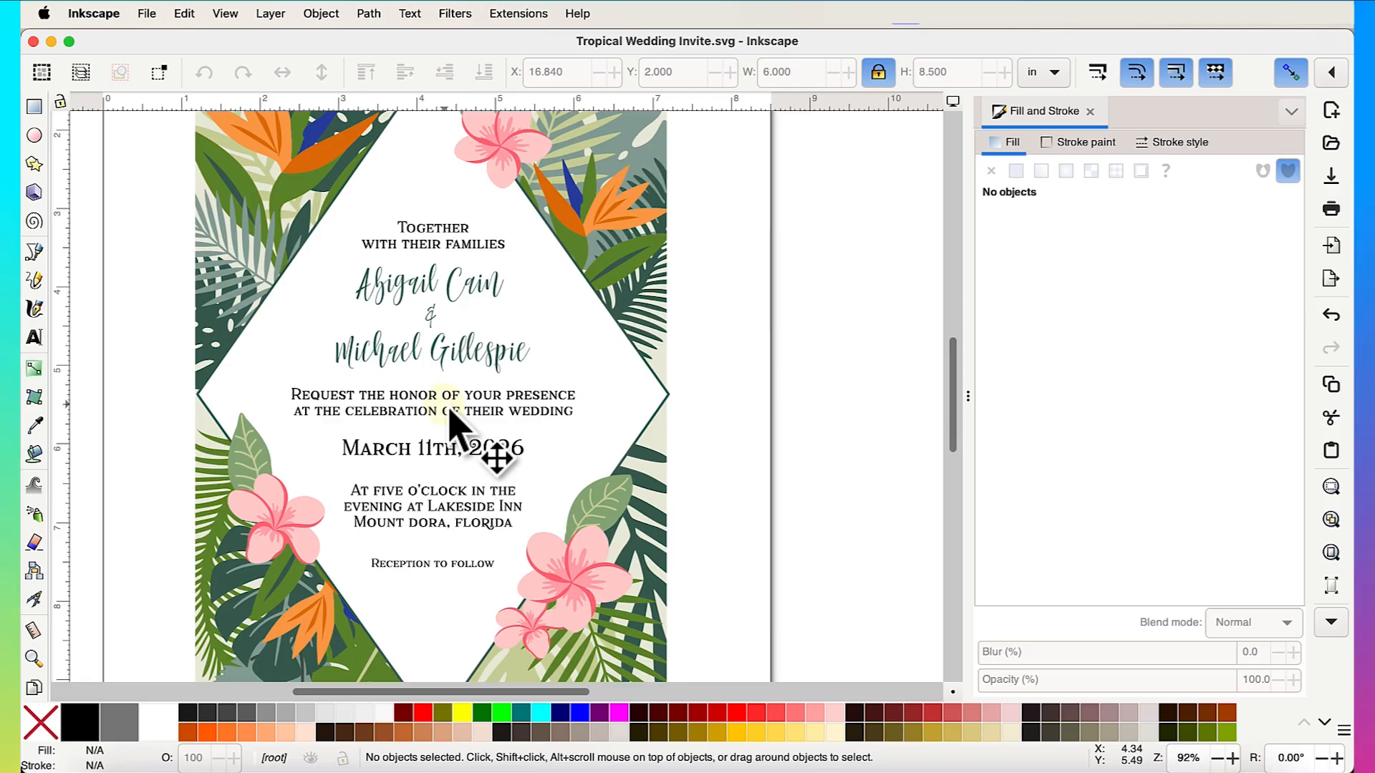
scroll(451, 422, "down", 2, "ctrl")
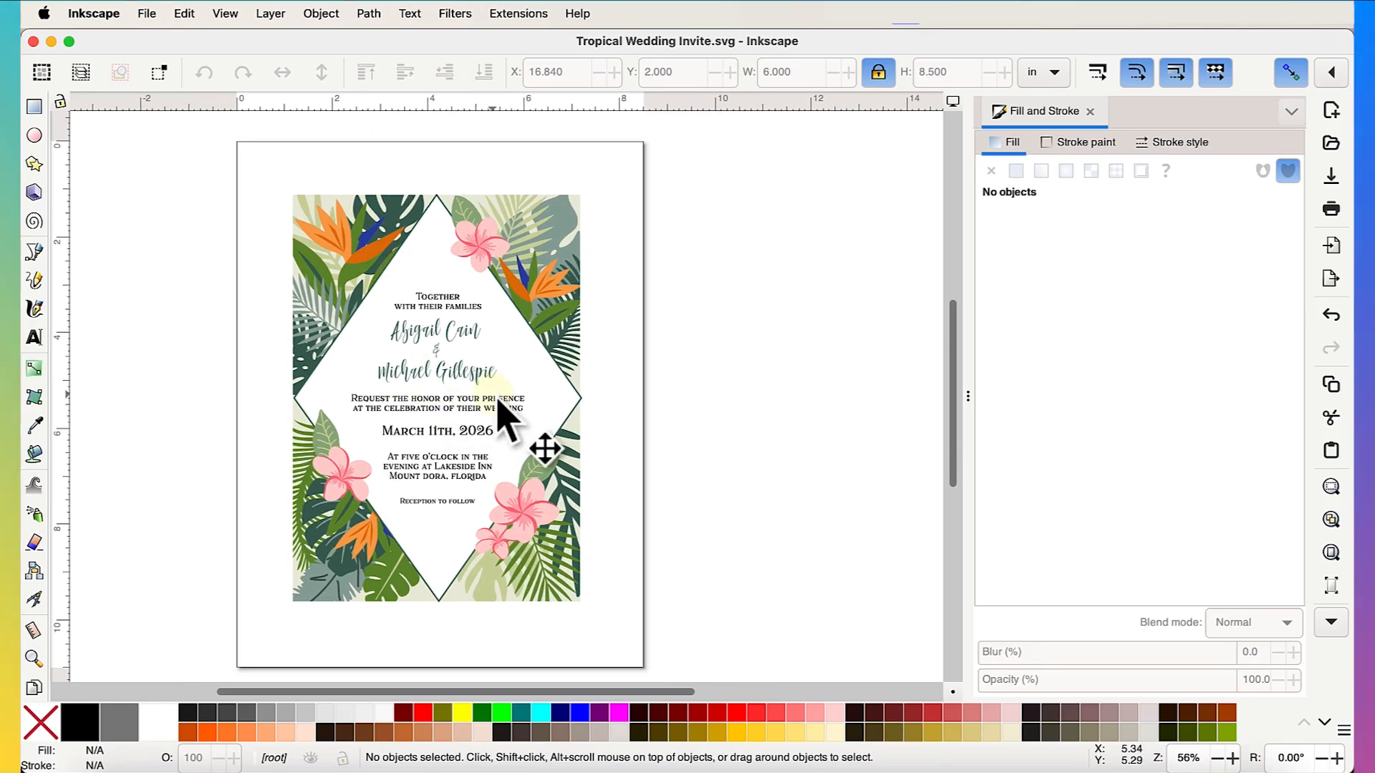
scroll(499, 406, "right", 5)
scroll(499, 405, "down", 1)
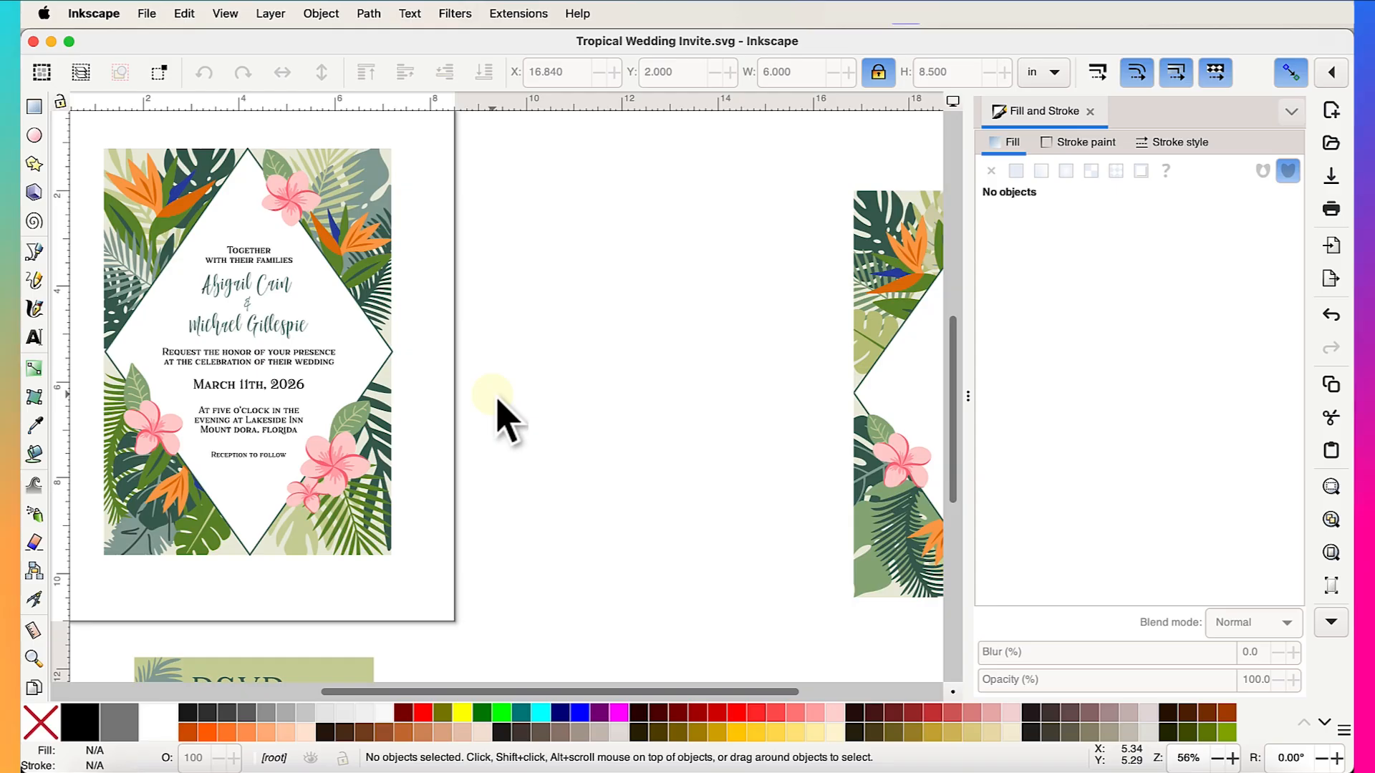
scroll(500, 405, "right", 20)
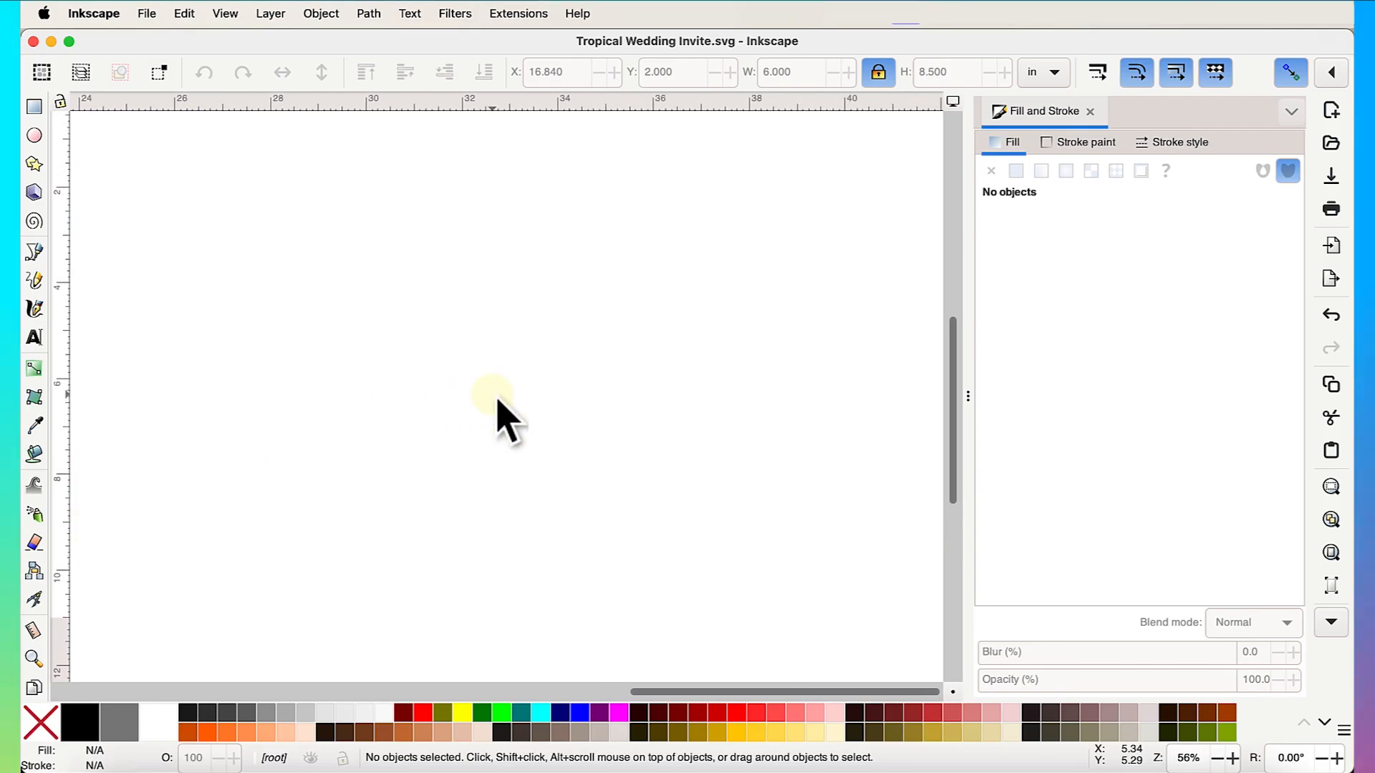
scroll(27, 328, "up", 3)
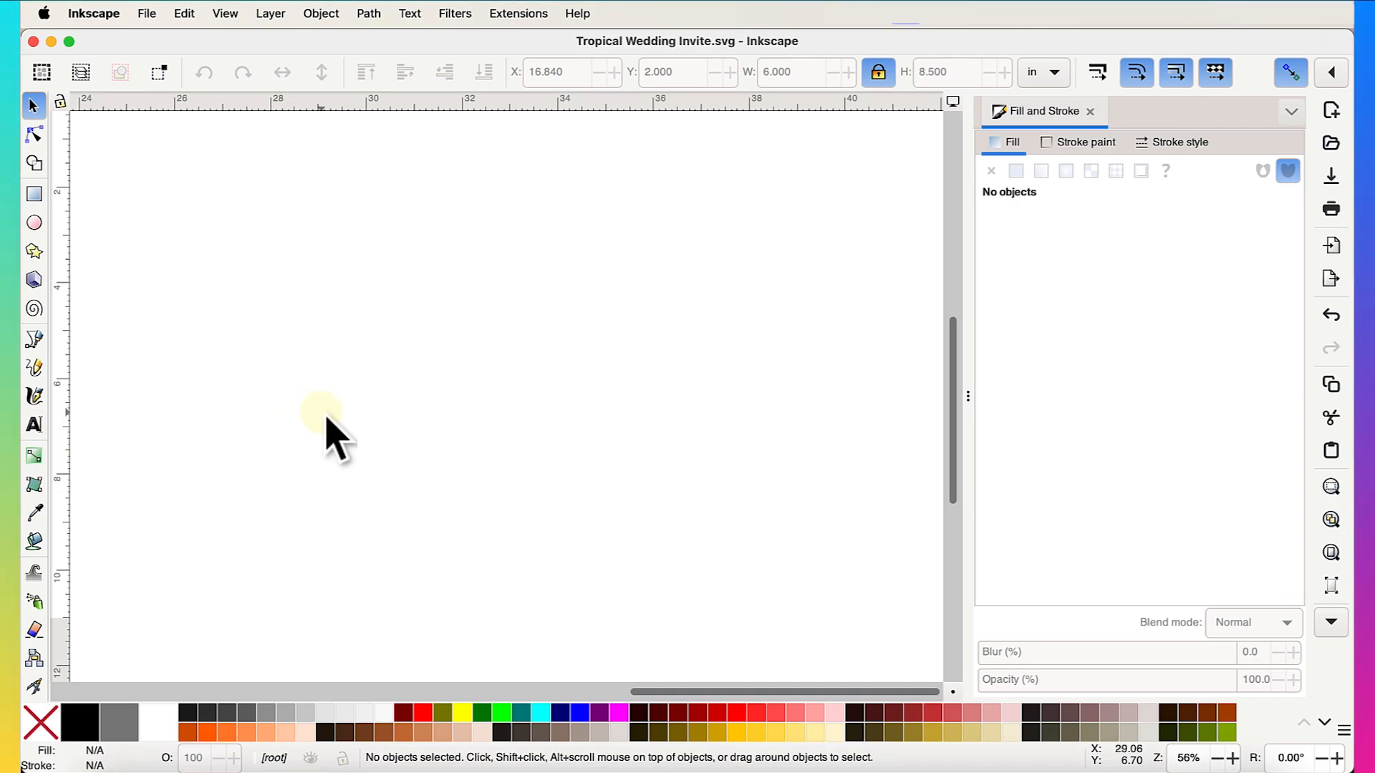
- Start a new text object on the canvas with the font size set to 48 pt
left_click(33, 427)
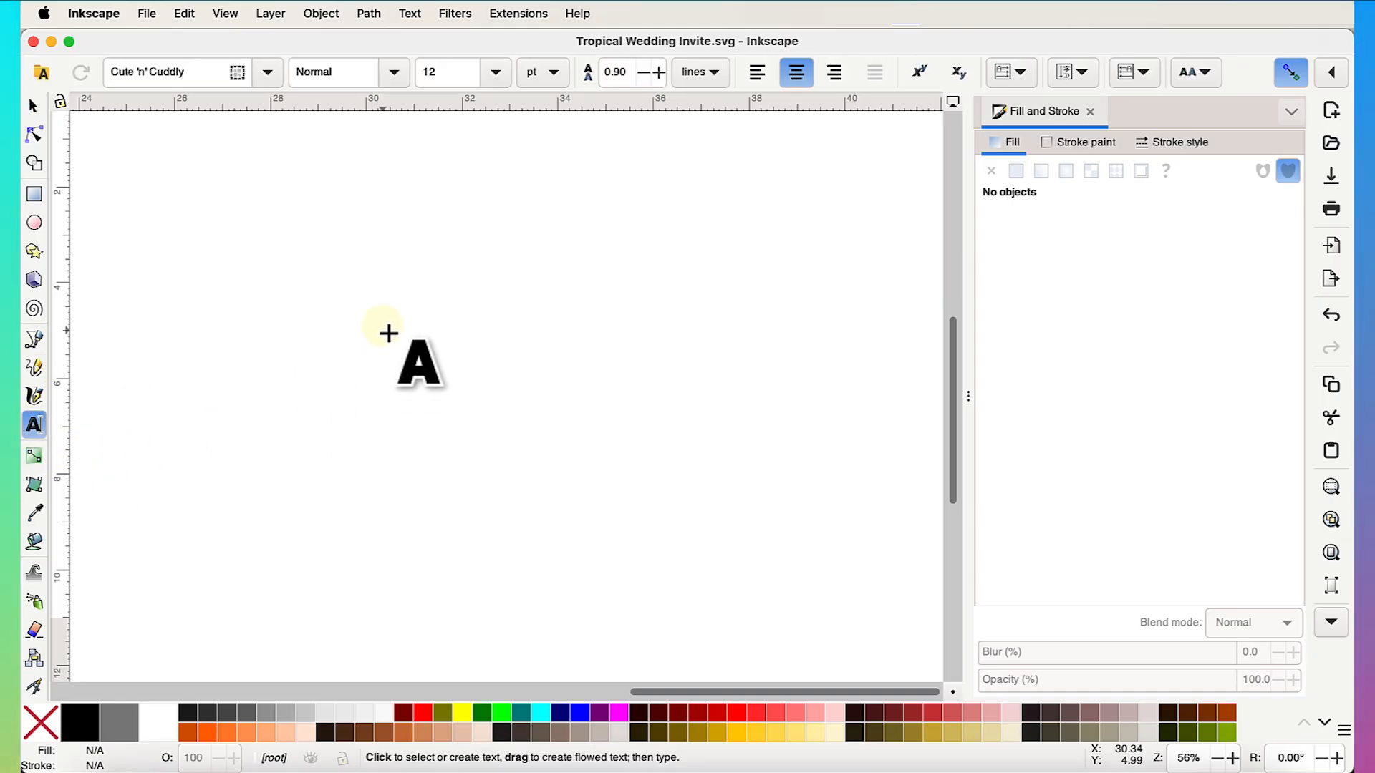
left_click(405, 399)
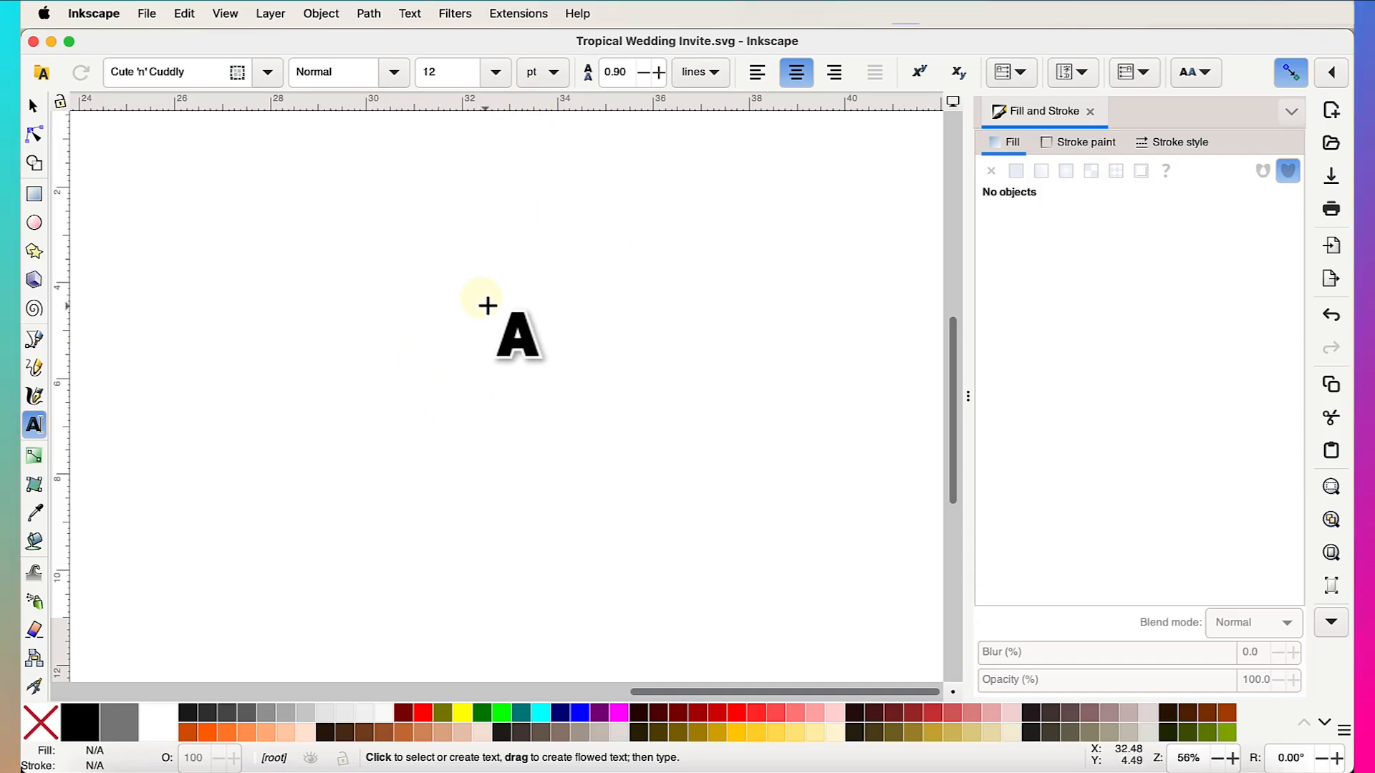
left_click(495, 72)
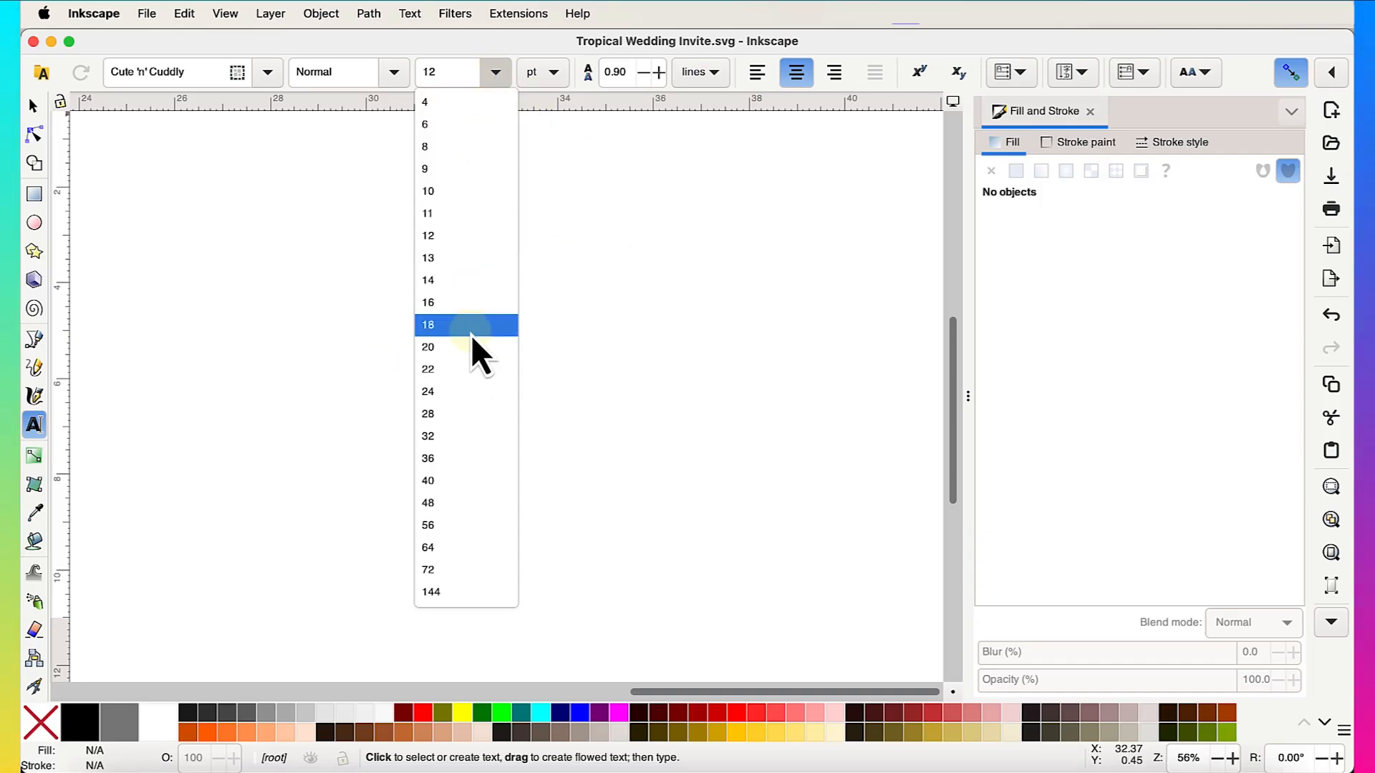
left_click(450, 416)
left_click(496, 71)
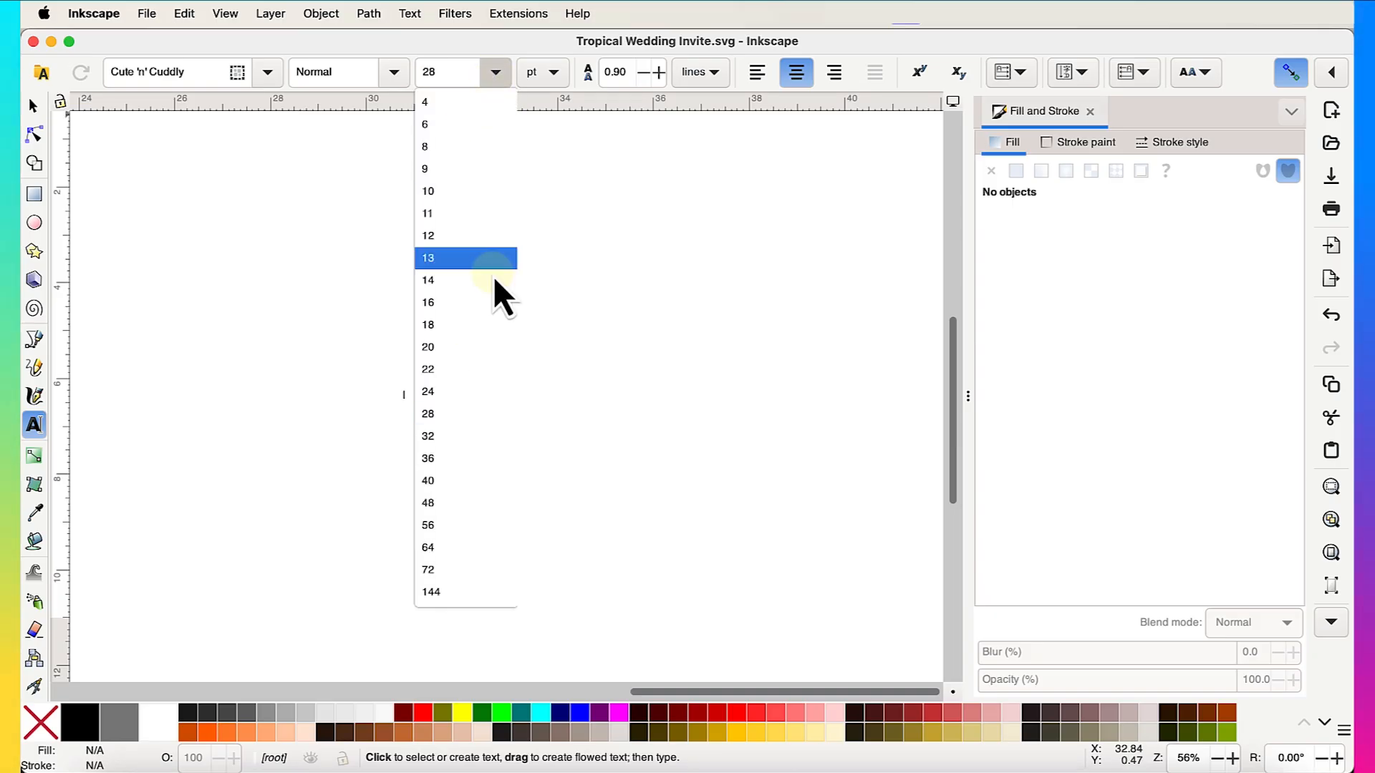
left_click(480, 501)
left_click(553, 365)
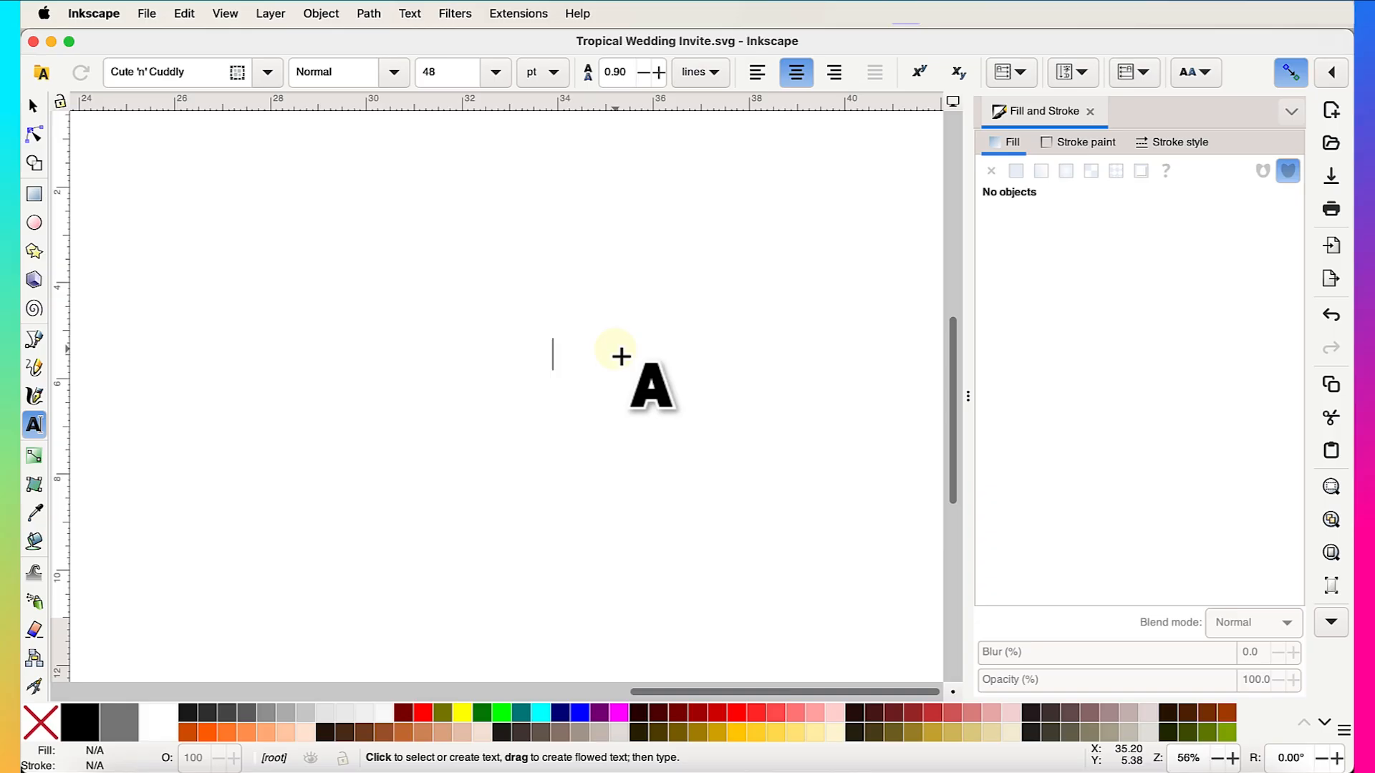
- Type the heading 'TOGETHER WITH THEIR FAMILIES' and leave text editing
key("5")
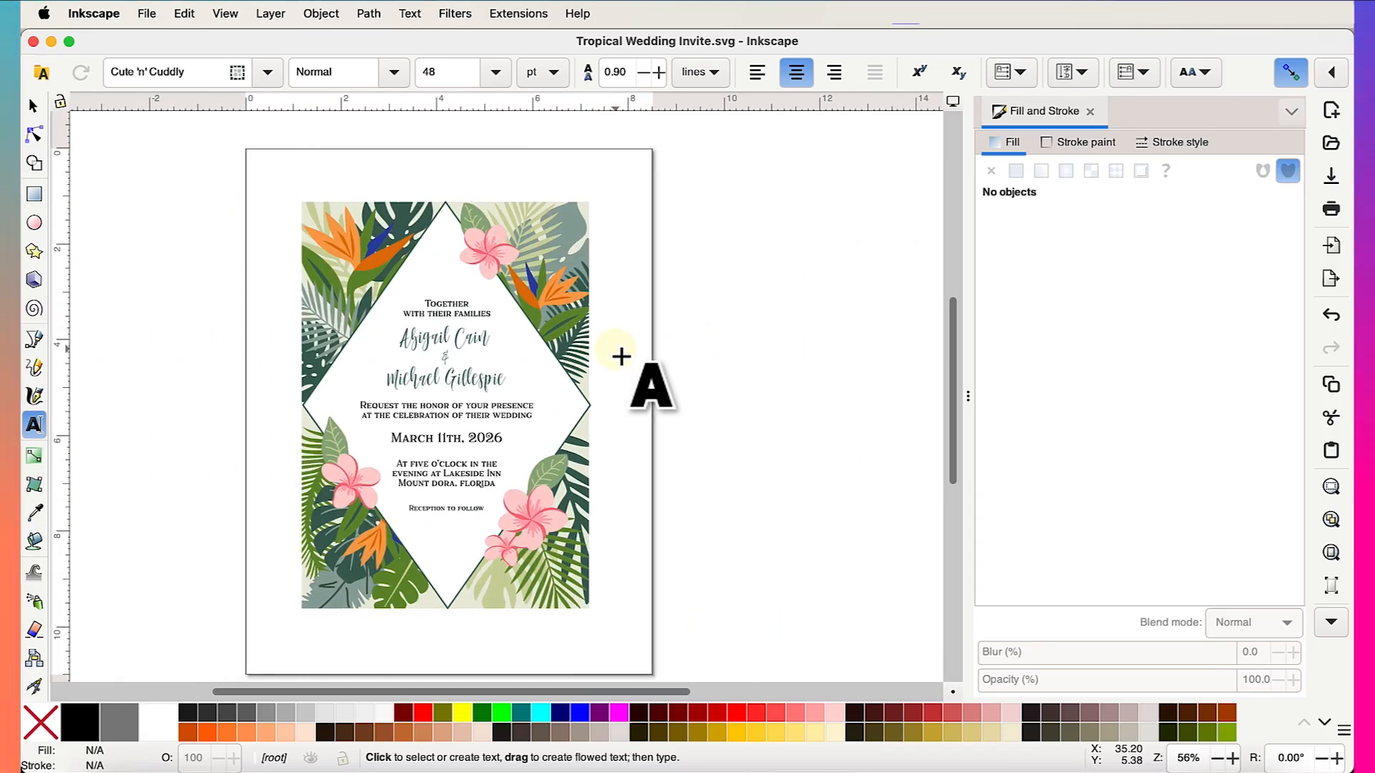
scroll(621, 356, "right", 20)
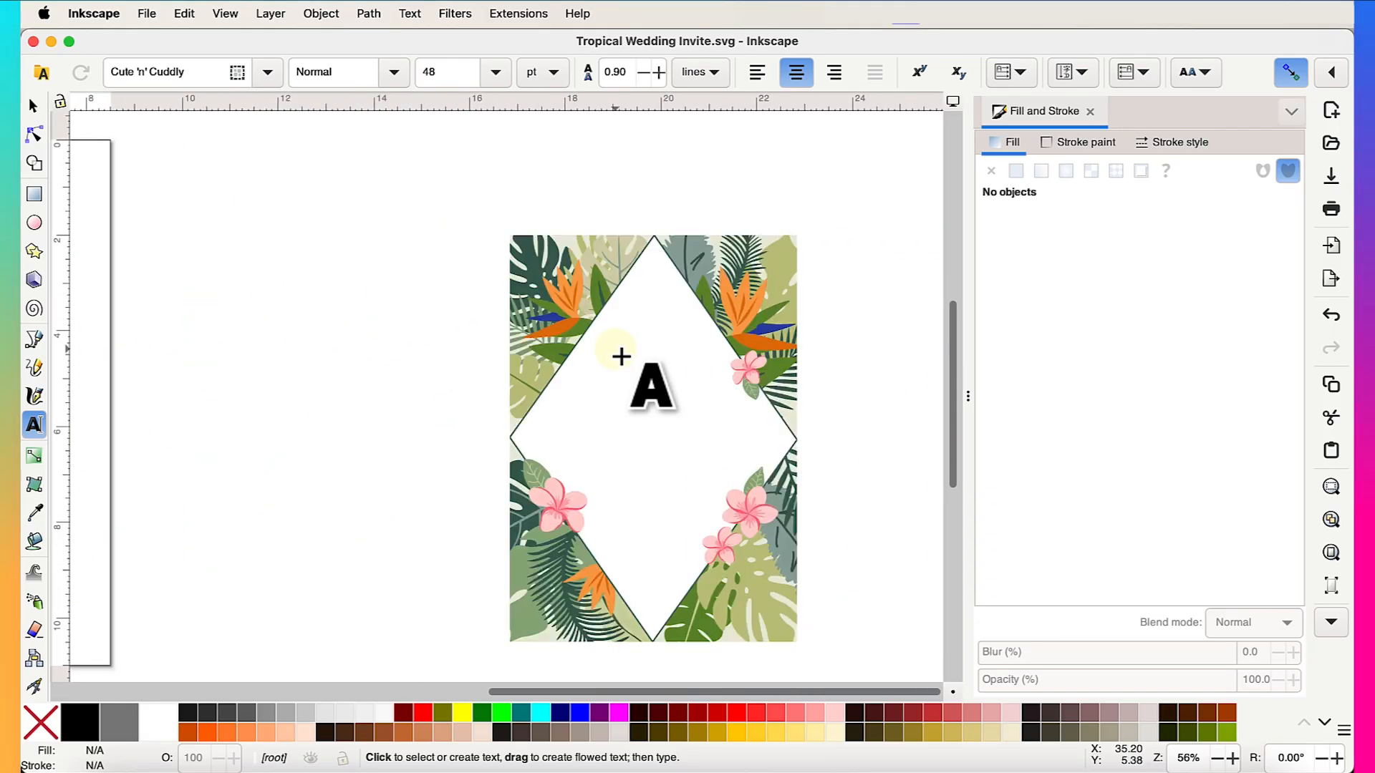
type("TOH")
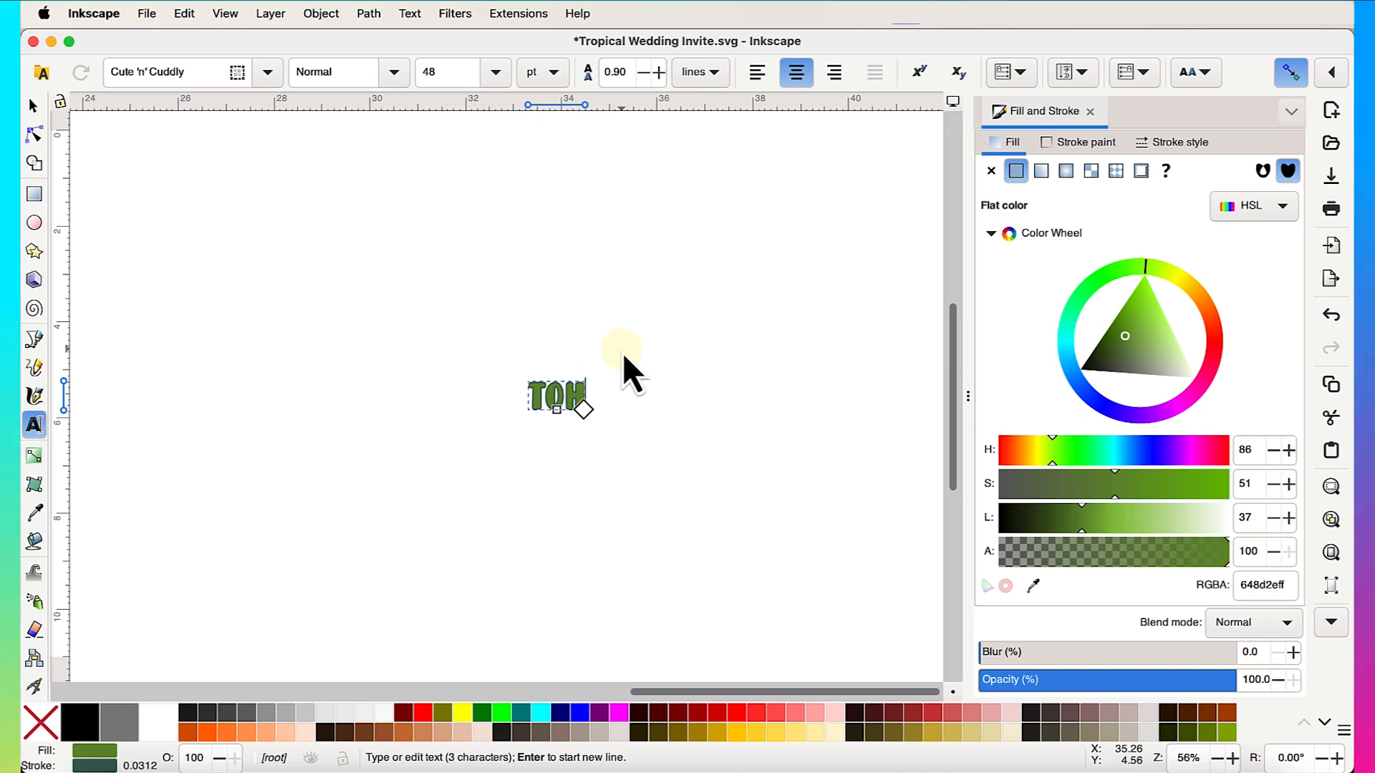
key("BackSpace")
type("GETHER")
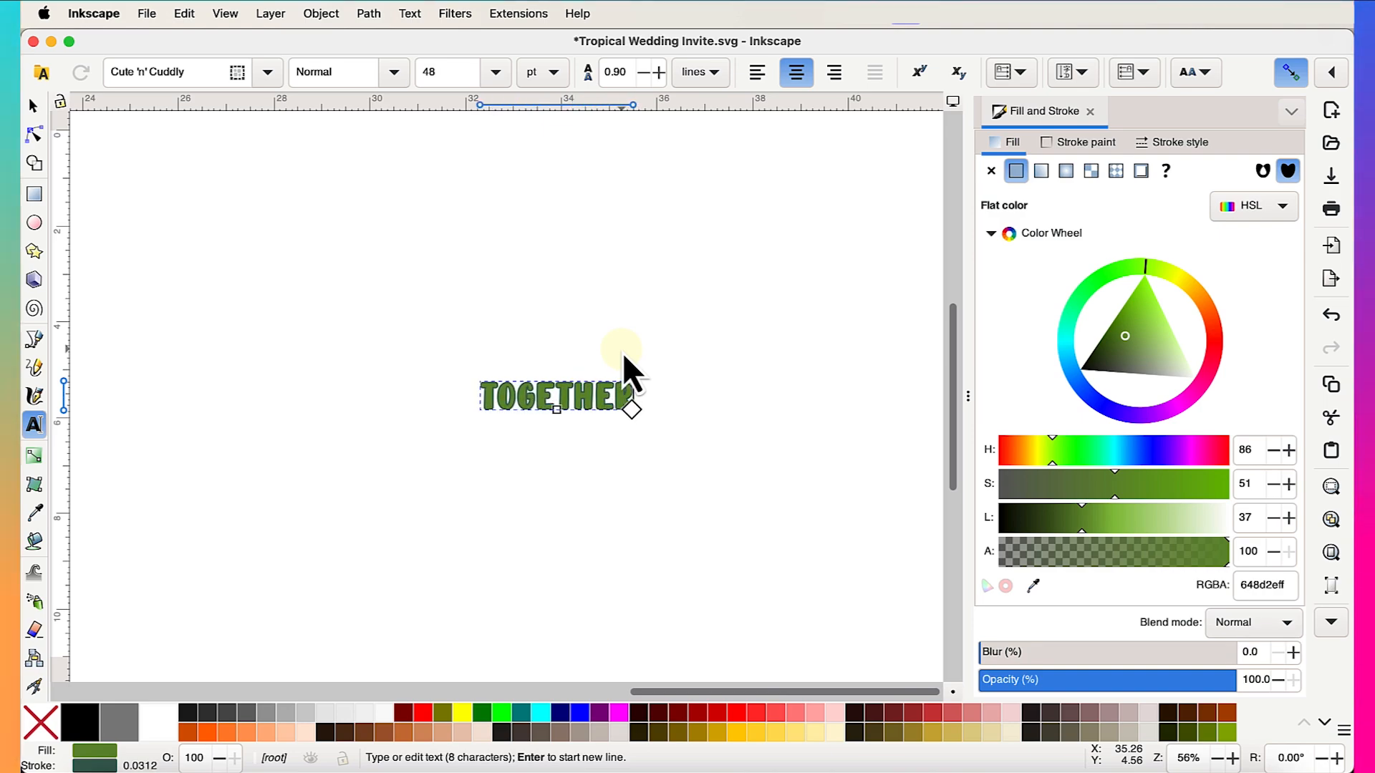
type(" WITH THE")
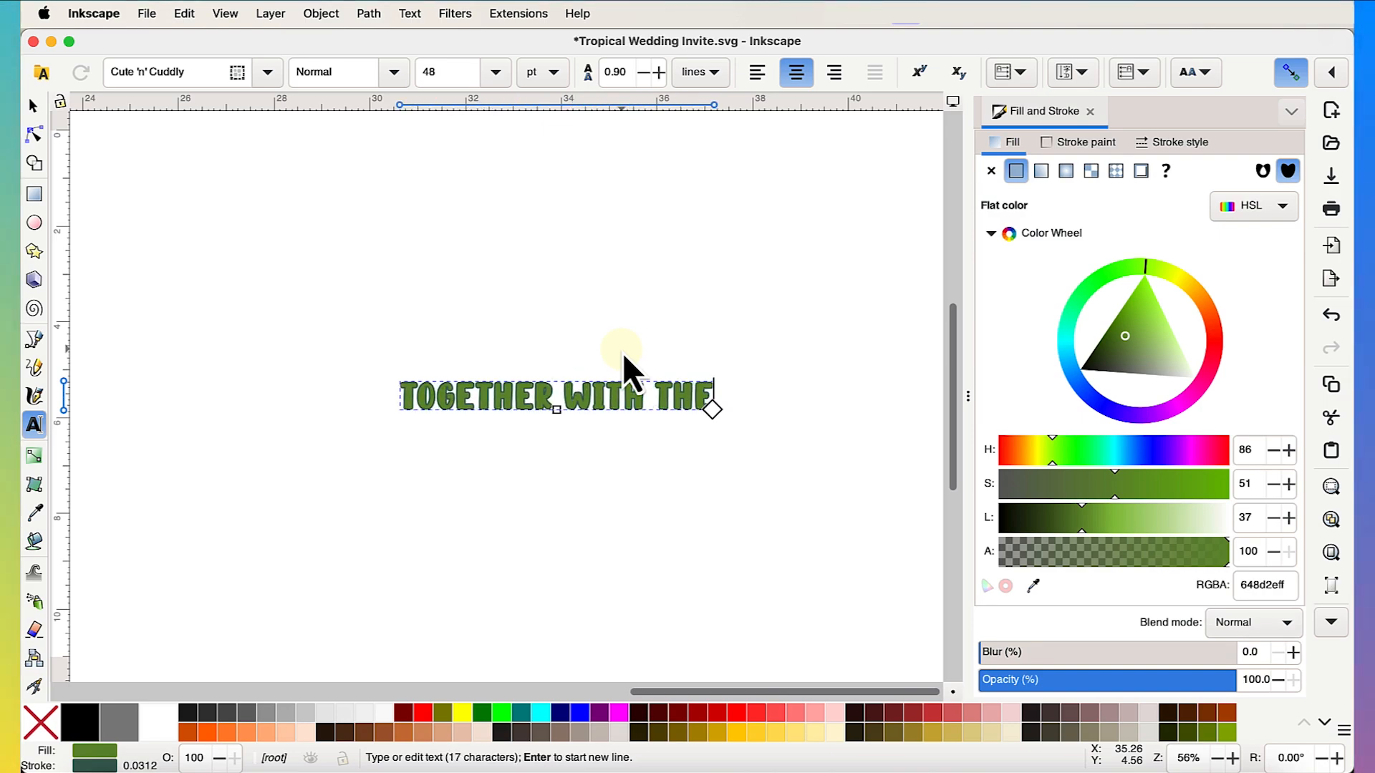
type("IR FAMILIES")
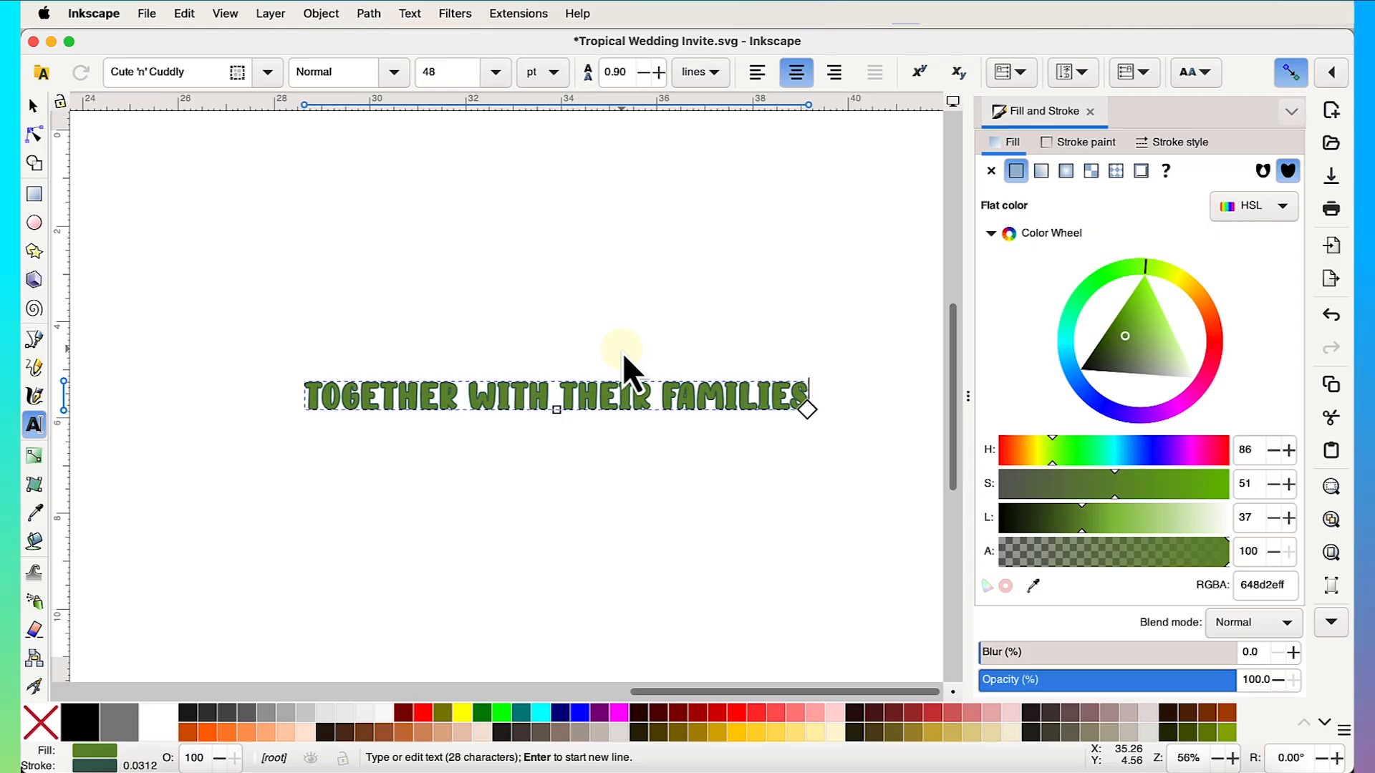
key("Escape")
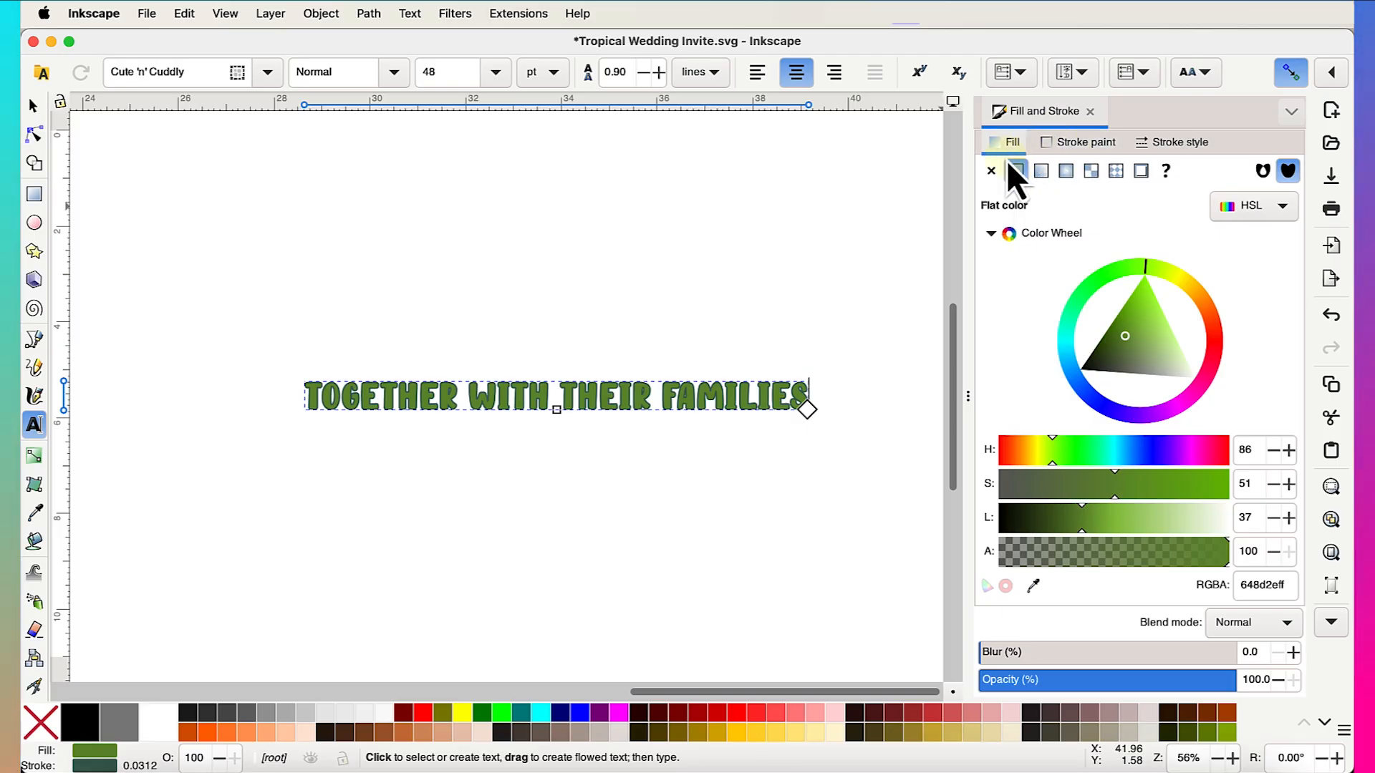
- Remove the heading's stroke and give it a flat solid black fill (000000ff)
left_click(991, 171)
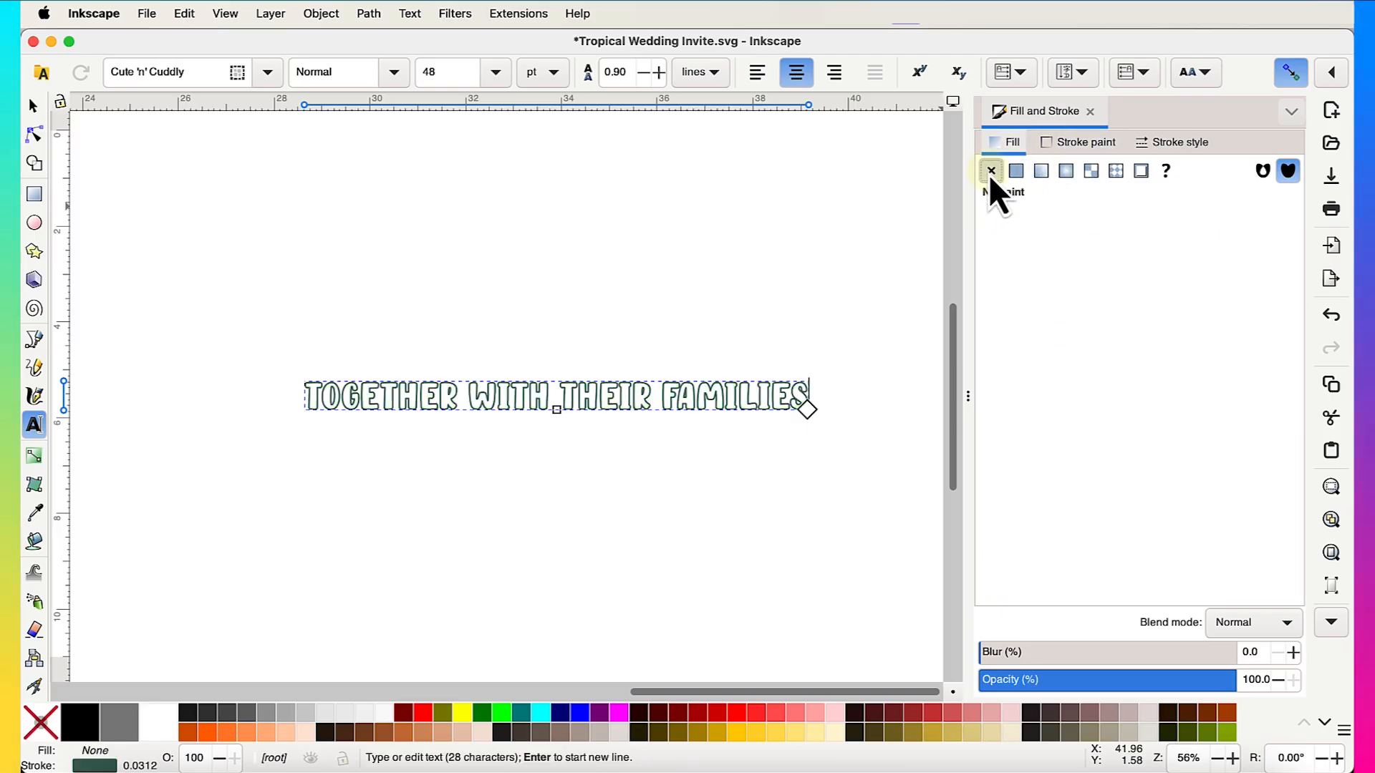
left_click(1064, 146)
left_click(991, 171)
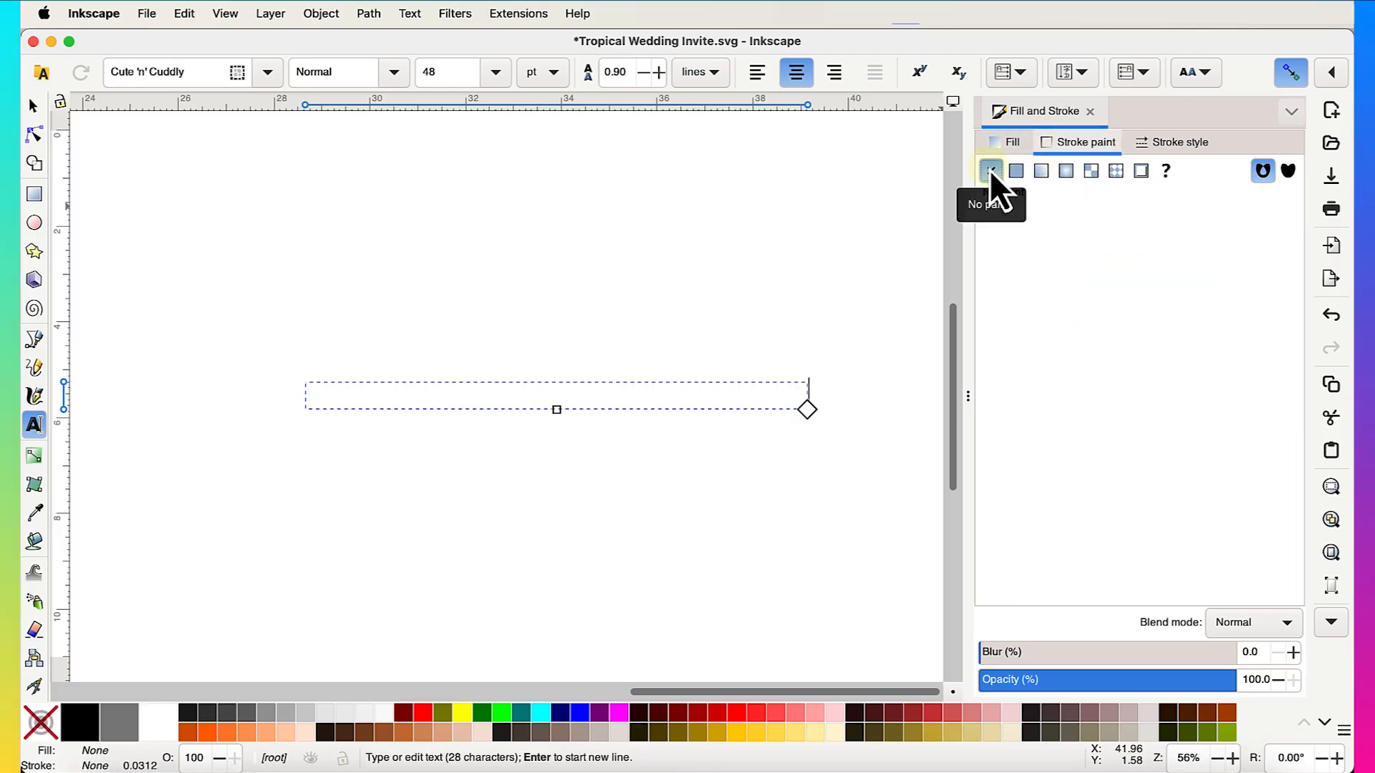
left_click(1006, 143)
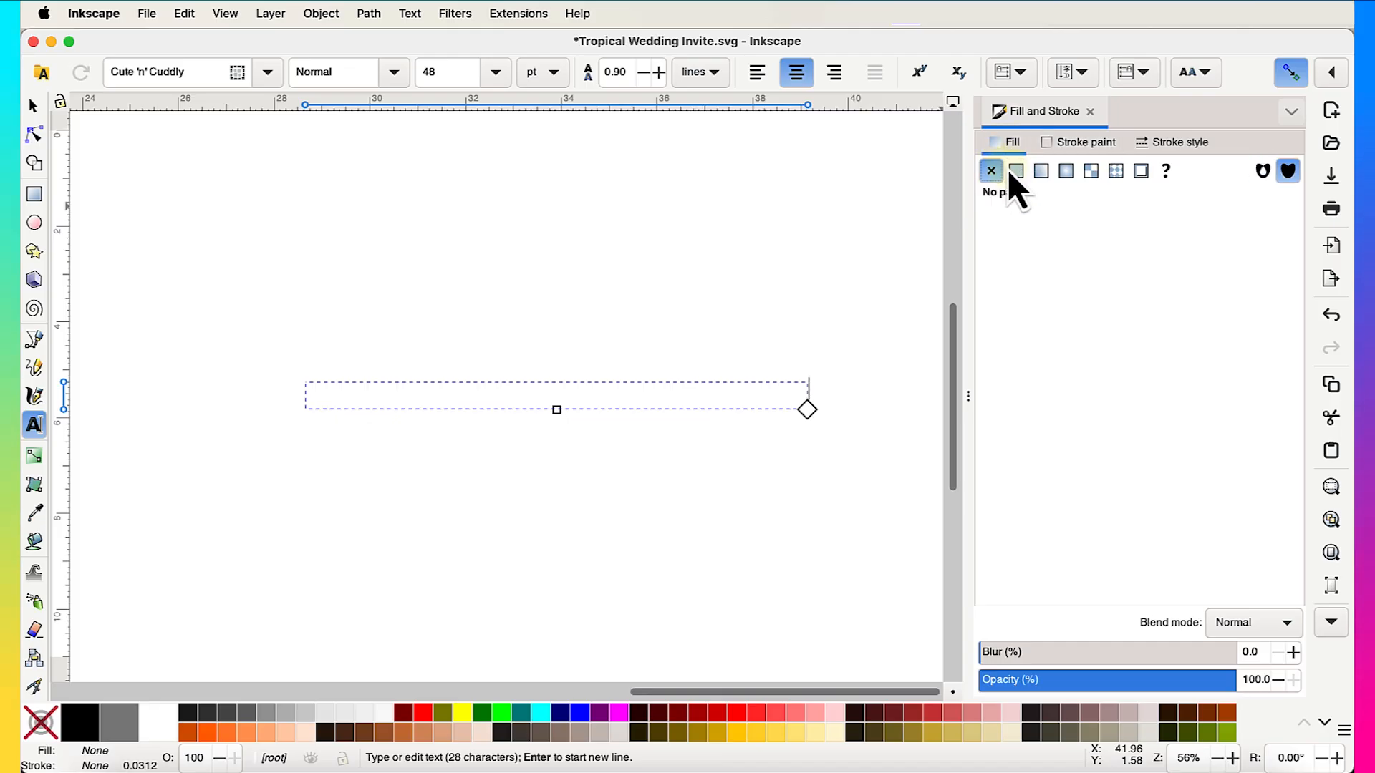
left_click(1017, 170)
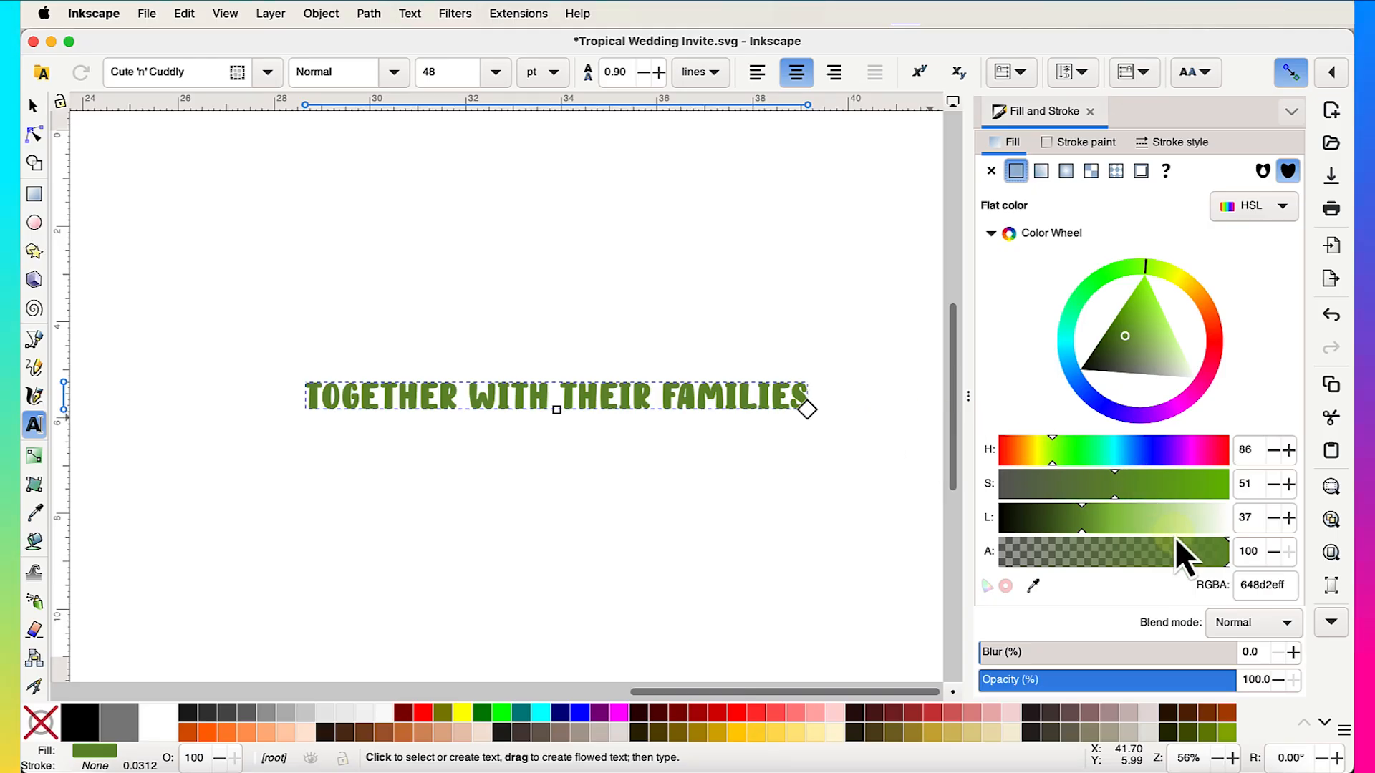
left_click_drag(1174, 531, 1239, 522)
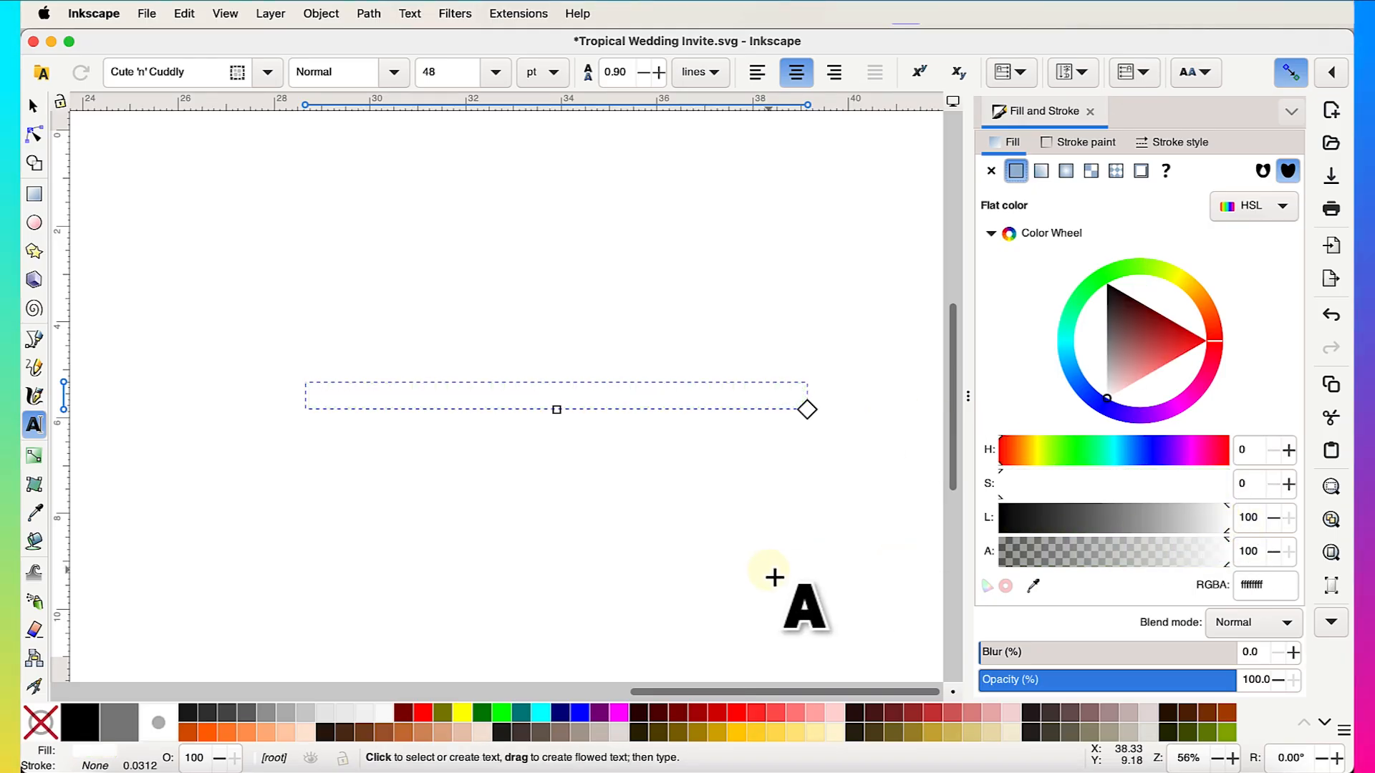
left_click(1009, 523)
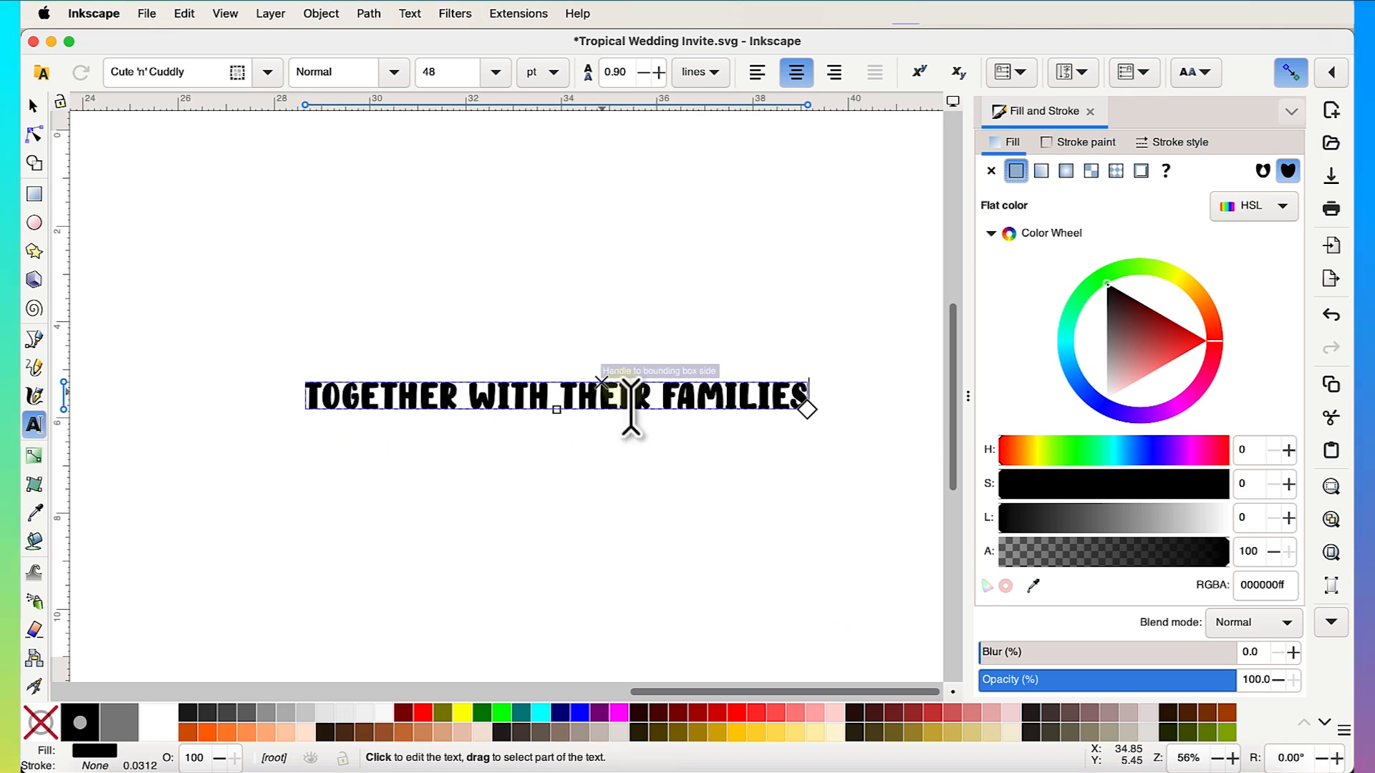
left_click(409, 14)
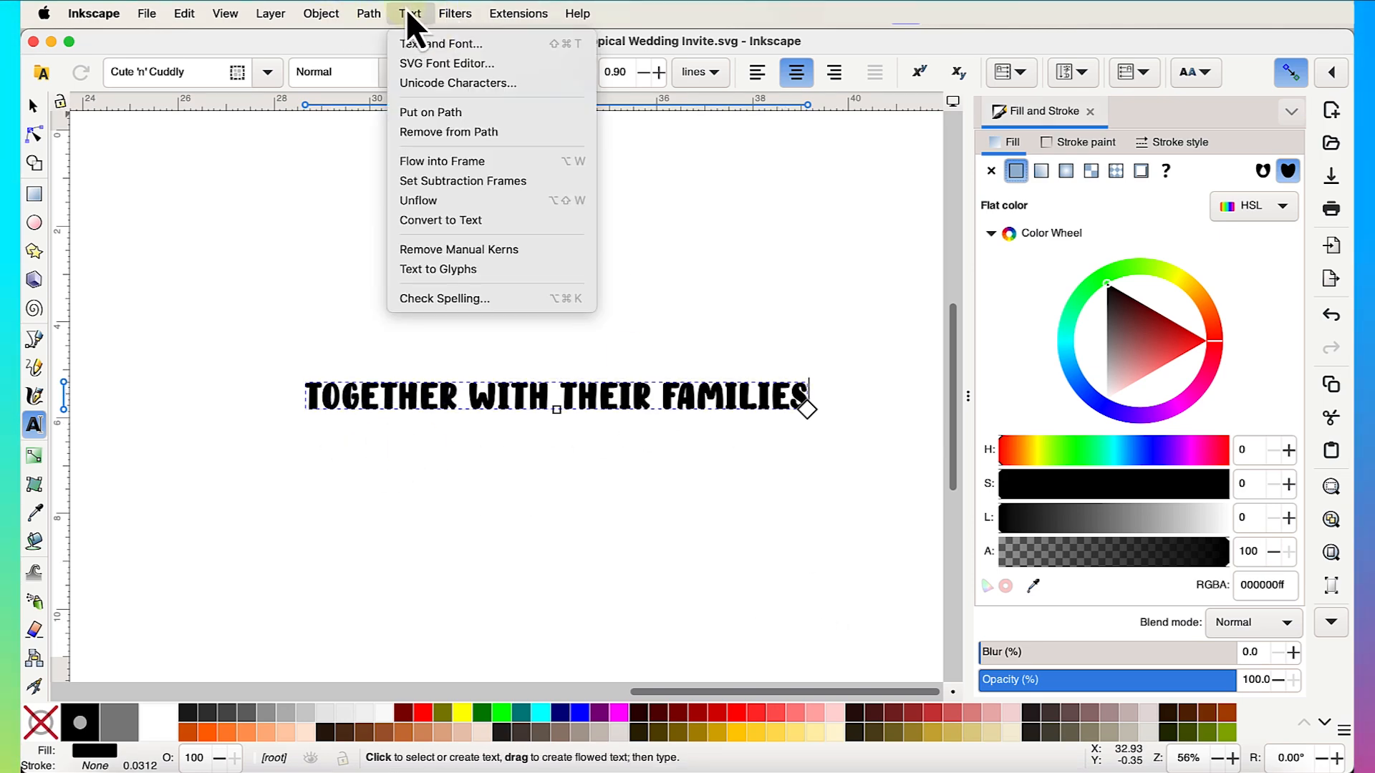
- Apply the Aprille font family to the heading in Text and Font
left_click(441, 53)
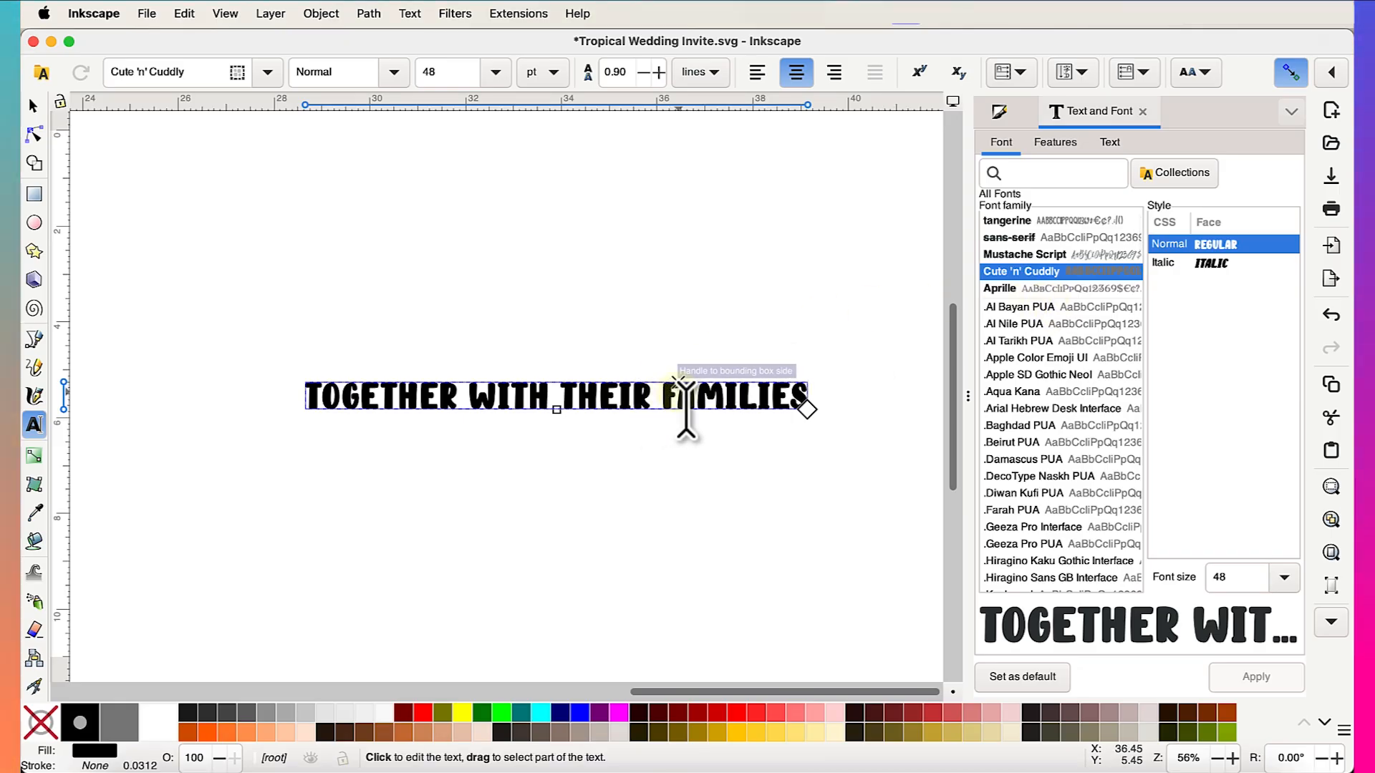
left_click(995, 291)
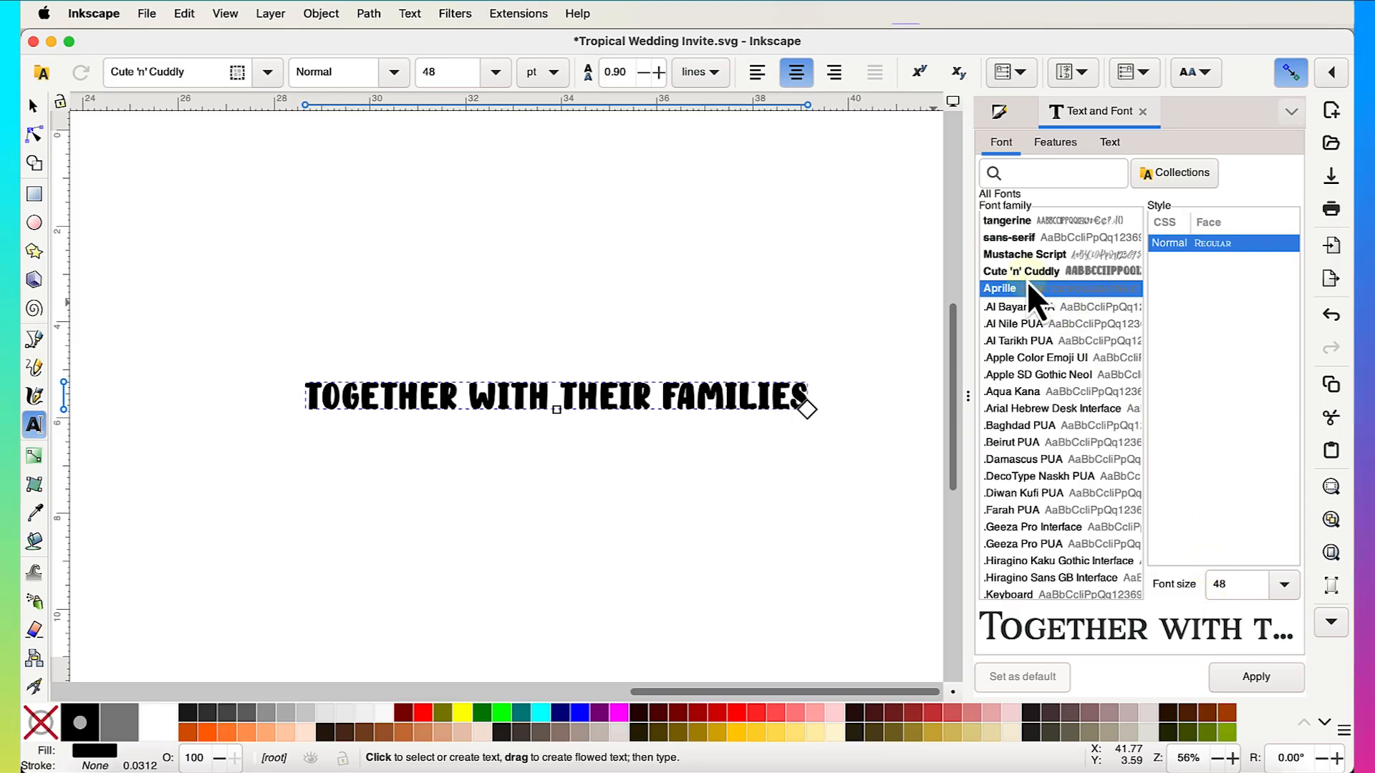
left_click(1252, 678)
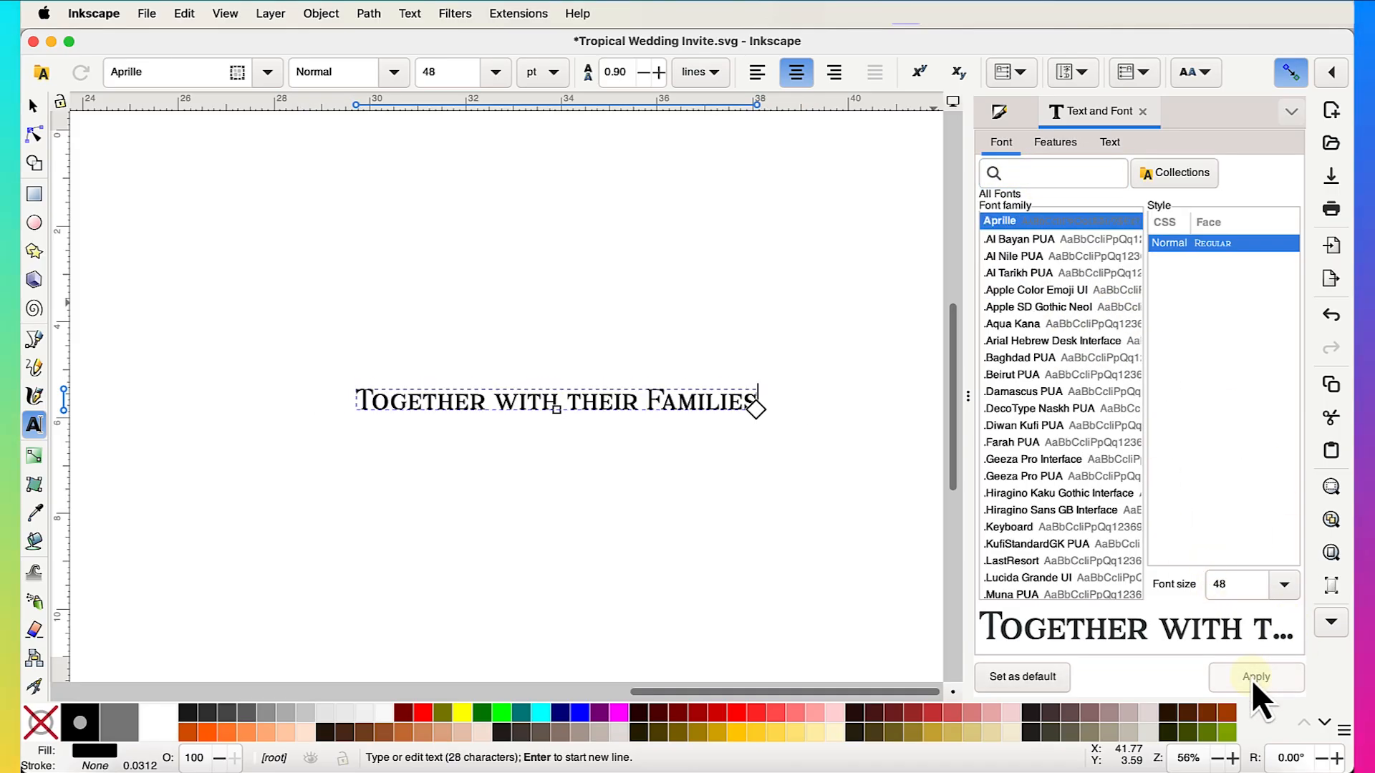
left_click(32, 108)
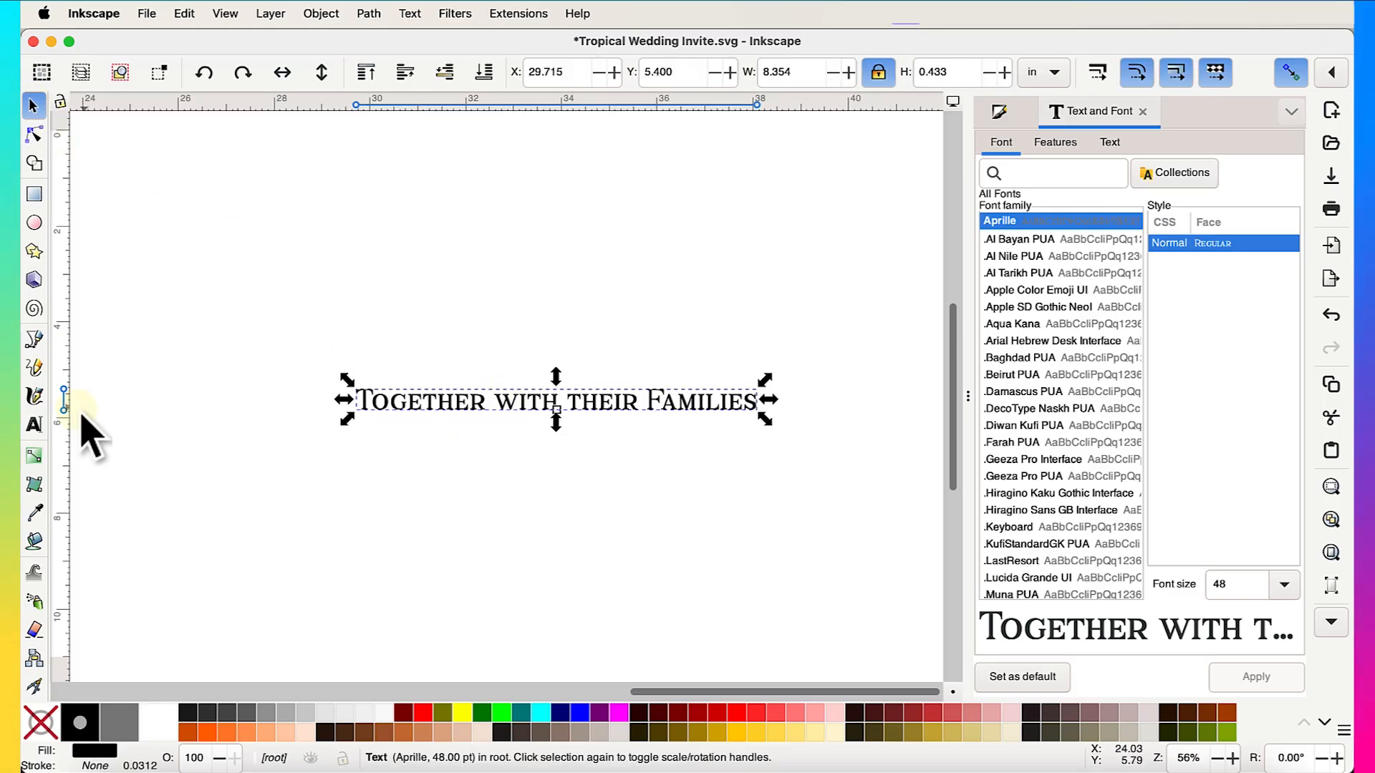
left_click(43, 427)
- Type the couple's names as a new text line below the heading
left_click(404, 489)
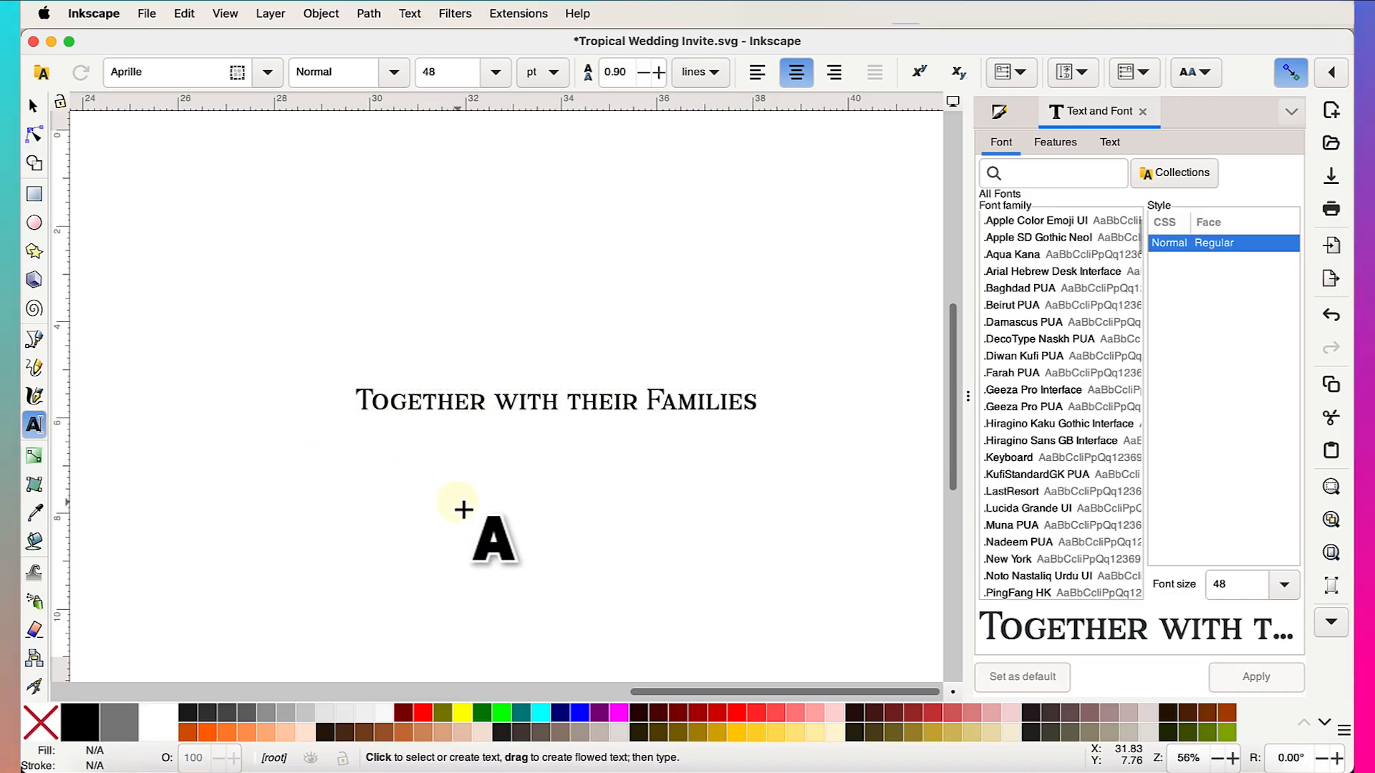
type("Michael +")
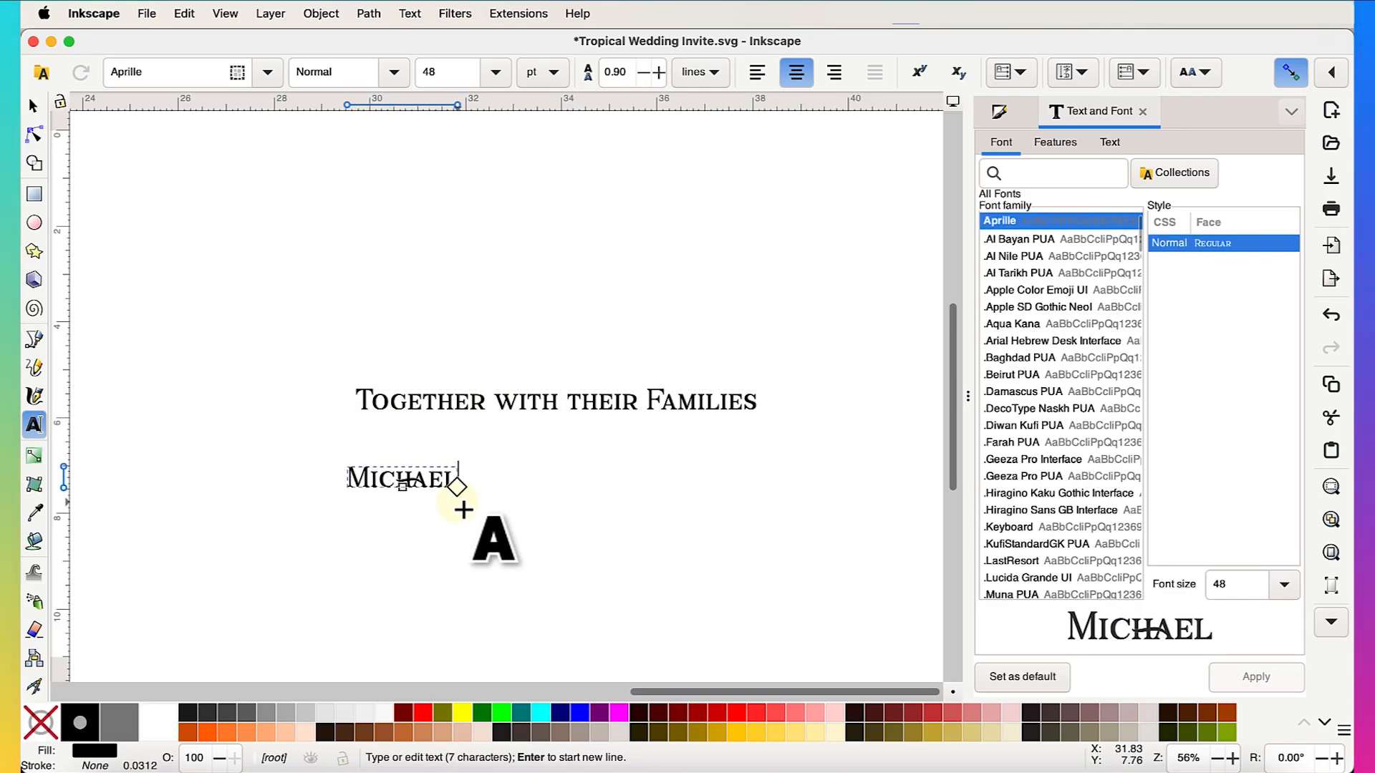
key("BackSpace")
key("BackSpace")
type("an")
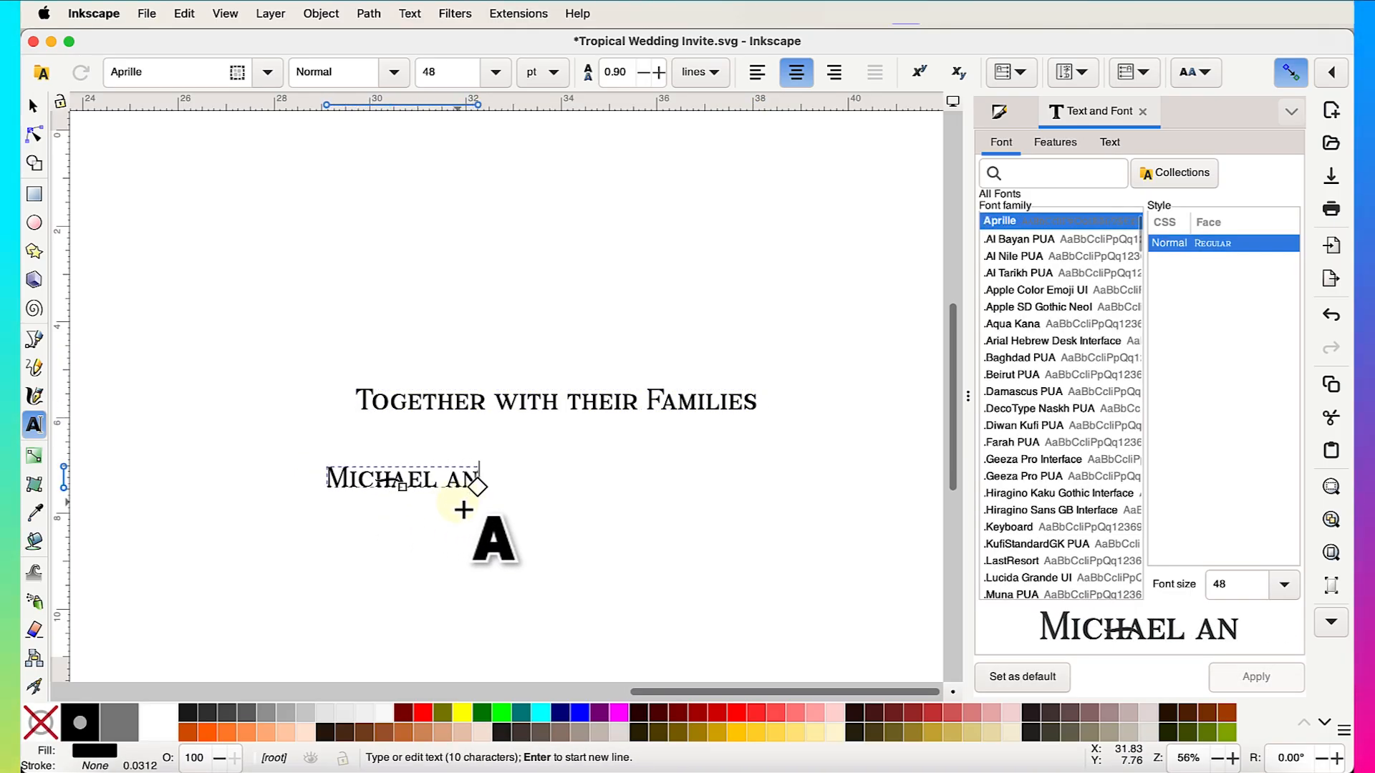
type("d Abigail")
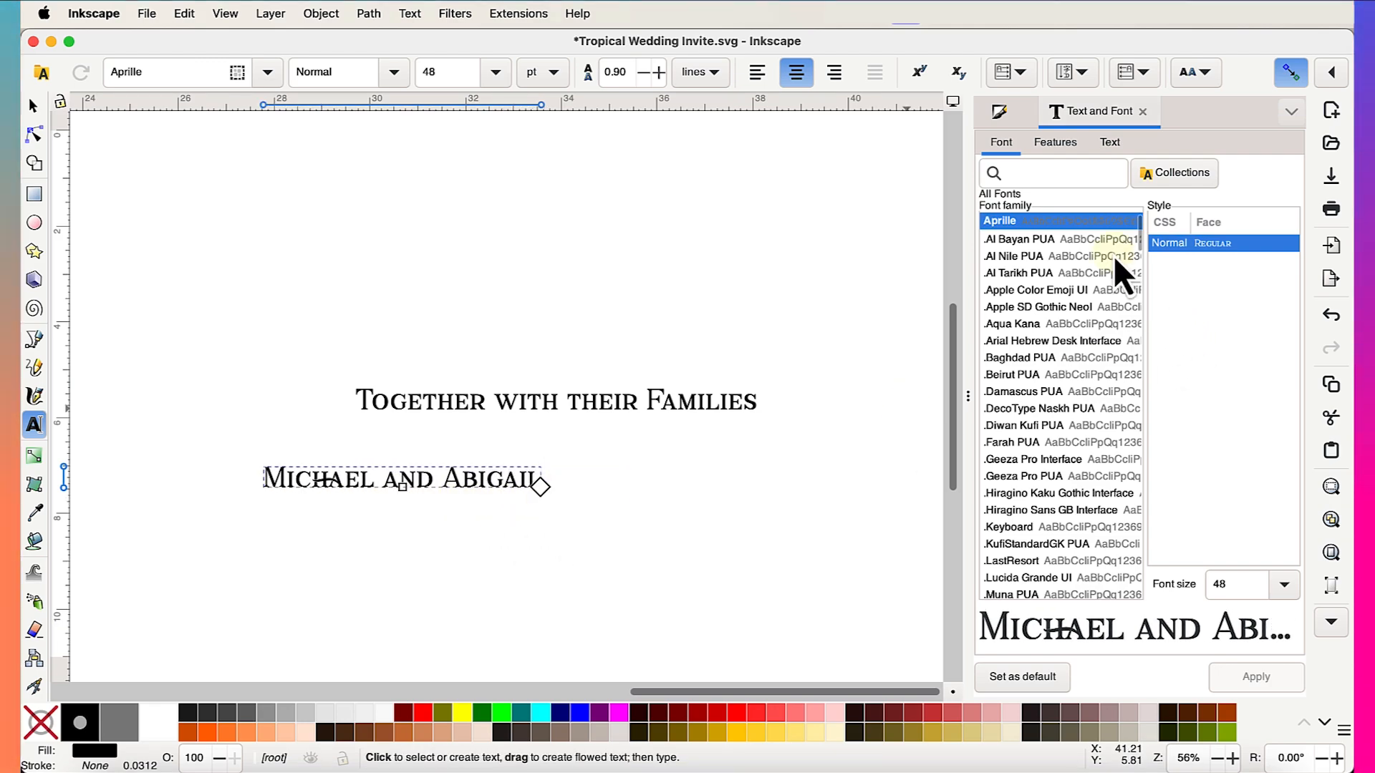
- Set the names in Mustache Script and centre them just below the heading
scroll(1106, 263, "up", 1)
left_click(1063, 255)
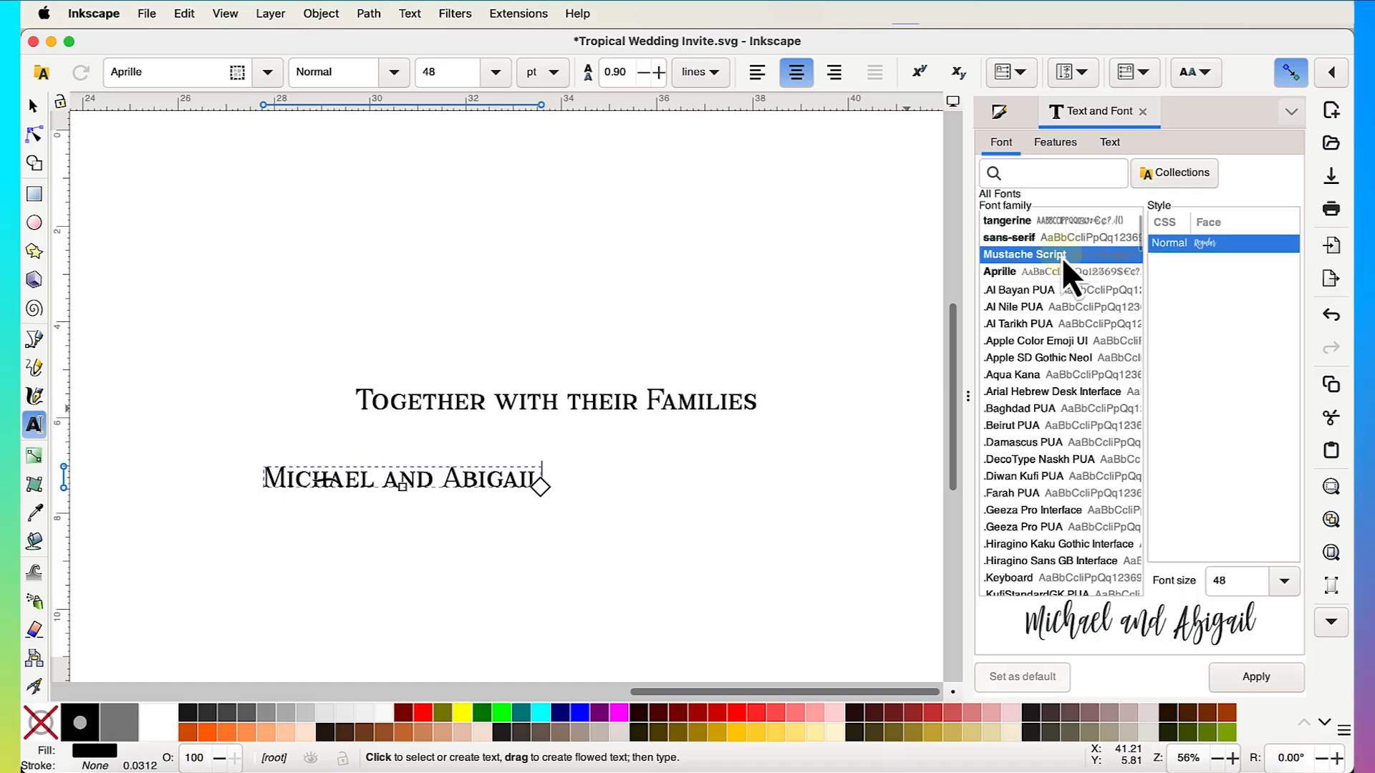
left_click(1247, 685)
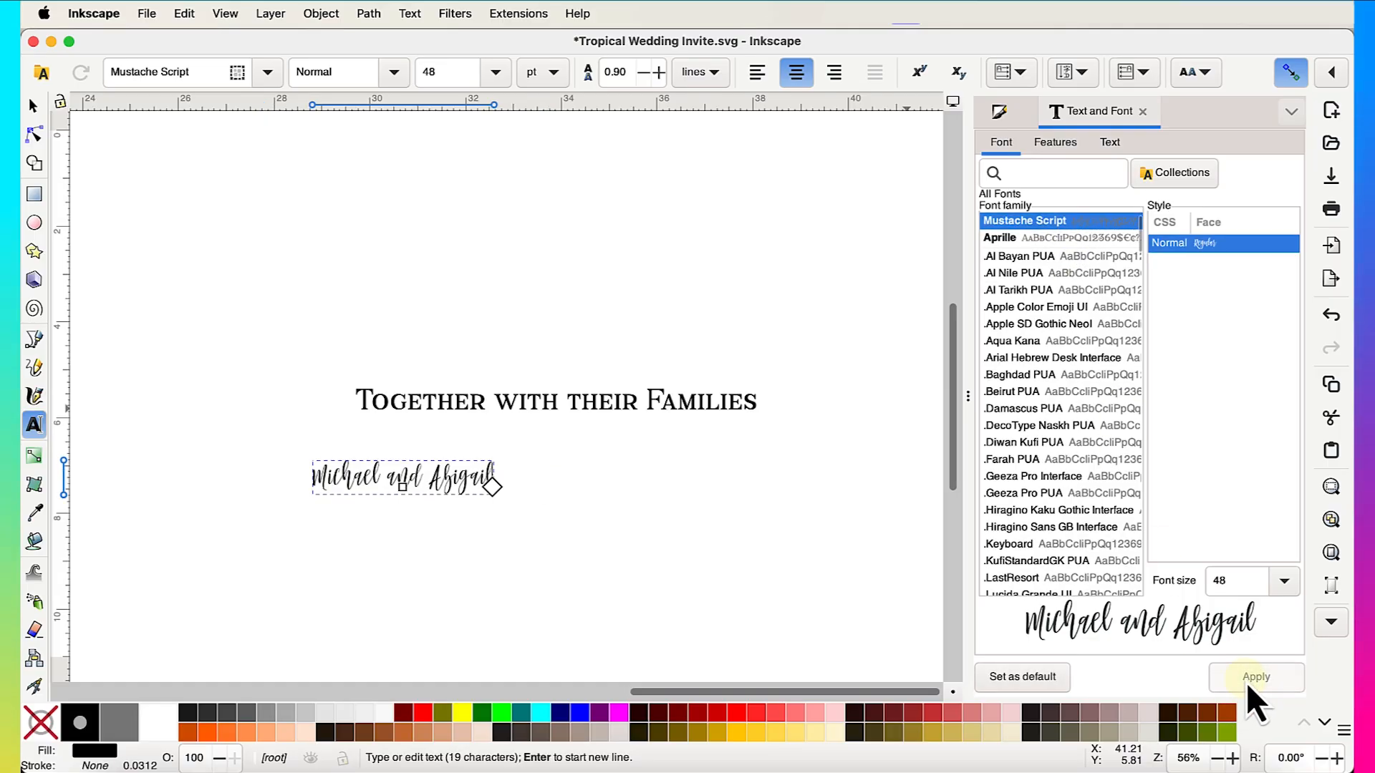
left_click(34, 108)
left_click_drag(473, 489, 631, 467)
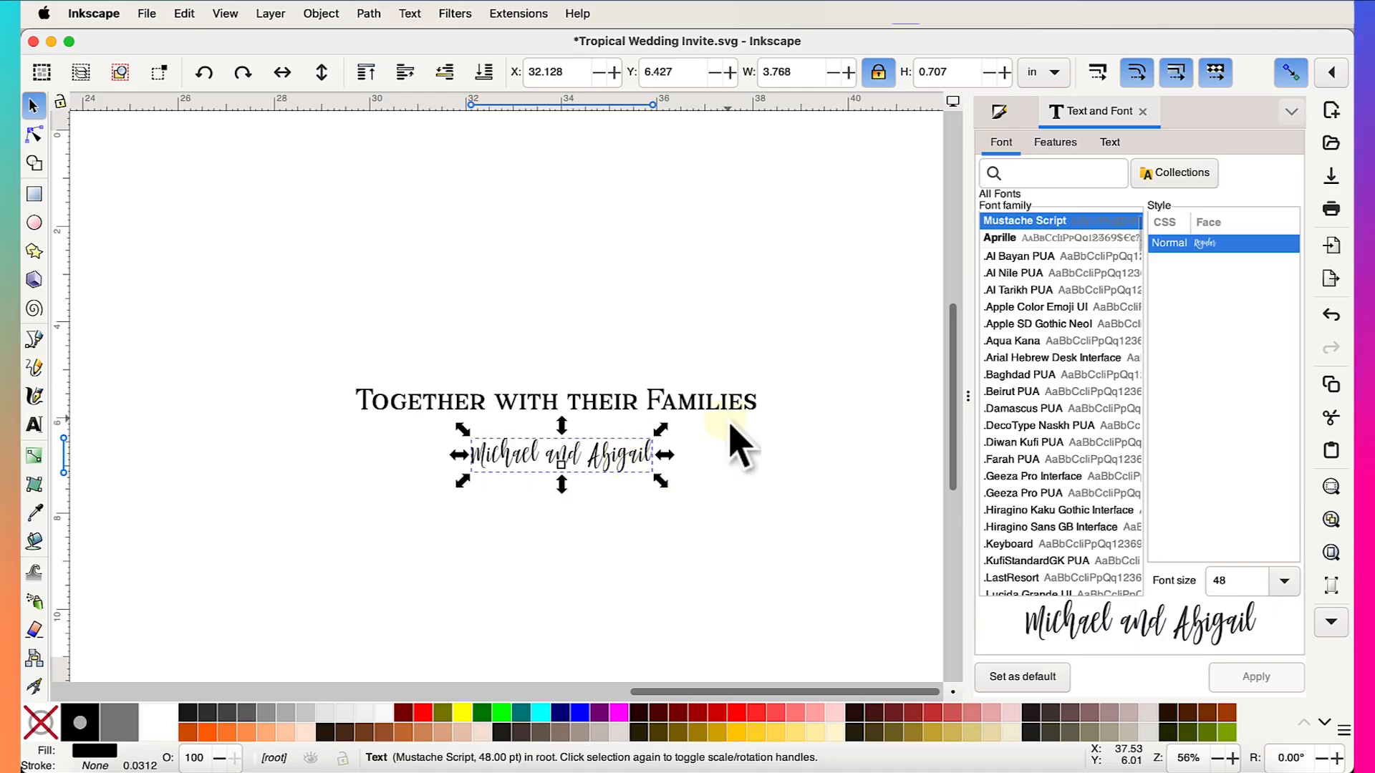
scroll(702, 421, "up", 2)
scroll(702, 421, "left", 2)
scroll(701, 421, "down", 2)
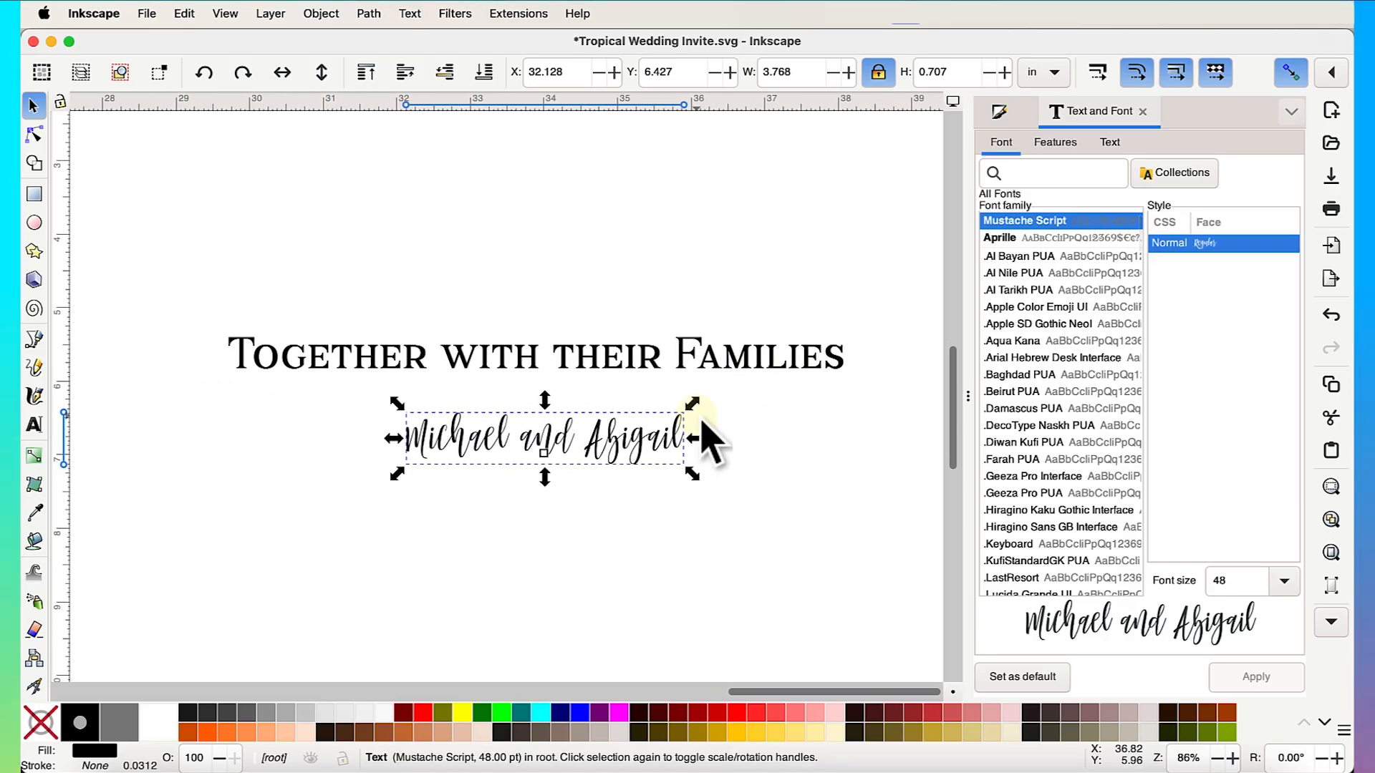
- Raise the heading and break it into two lines: 'Together with' / 'their Families'
left_click_drag(605, 344, 613, 299)
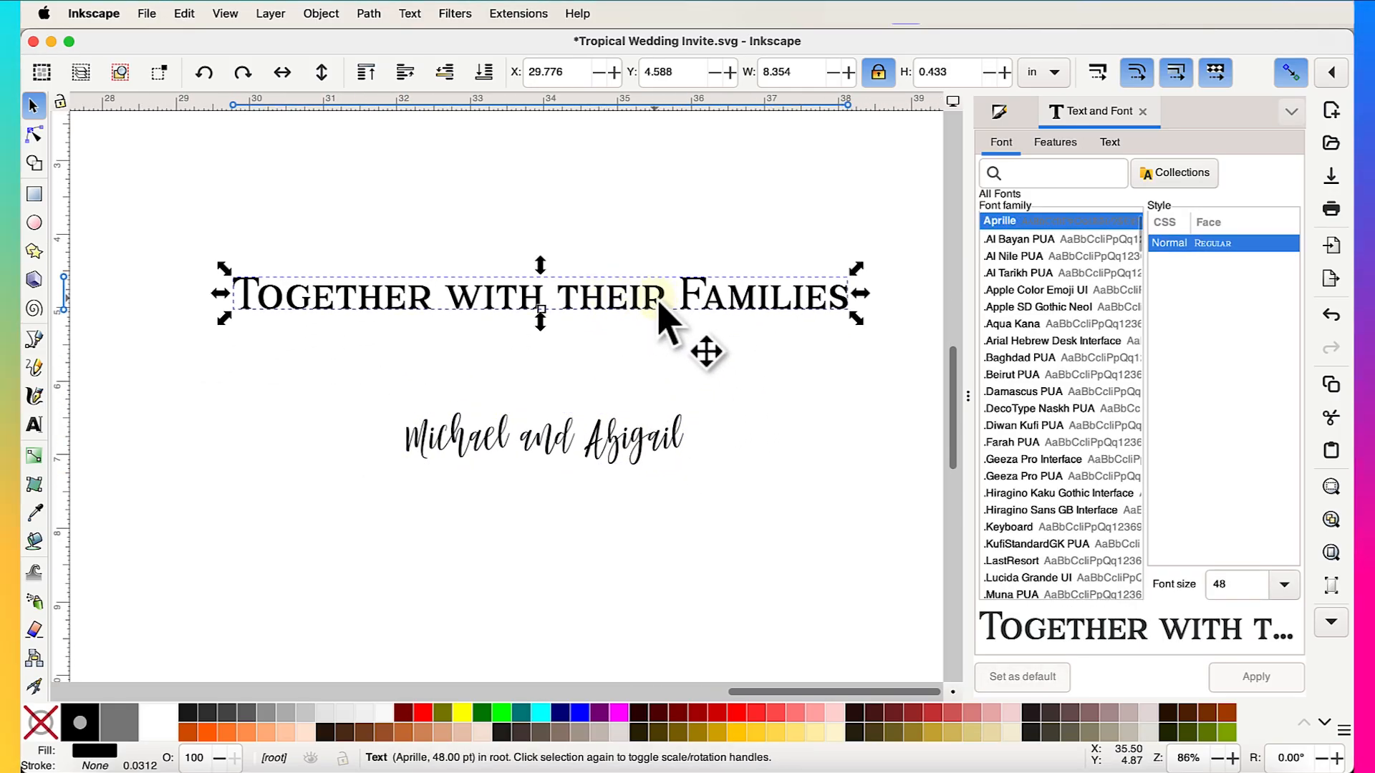
double_click(576, 305)
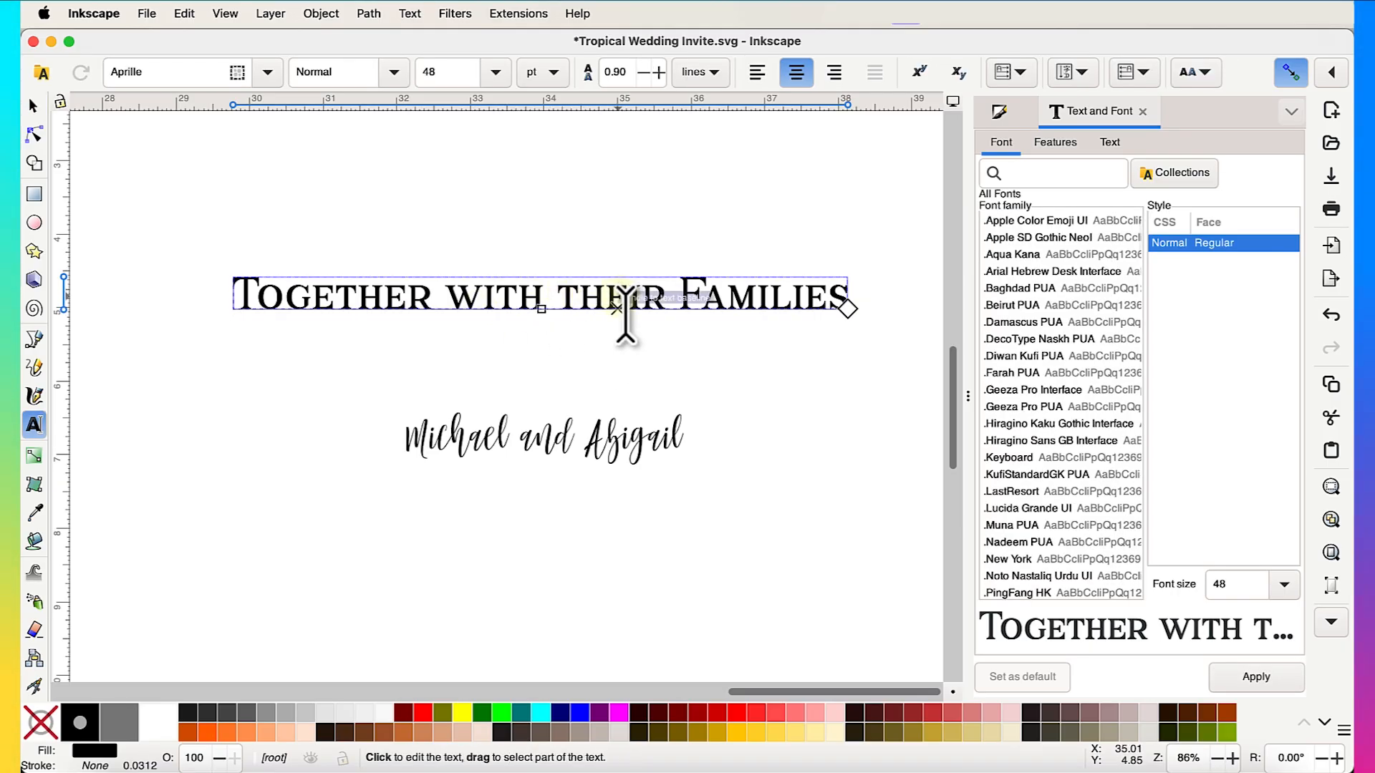
key("BackSpace")
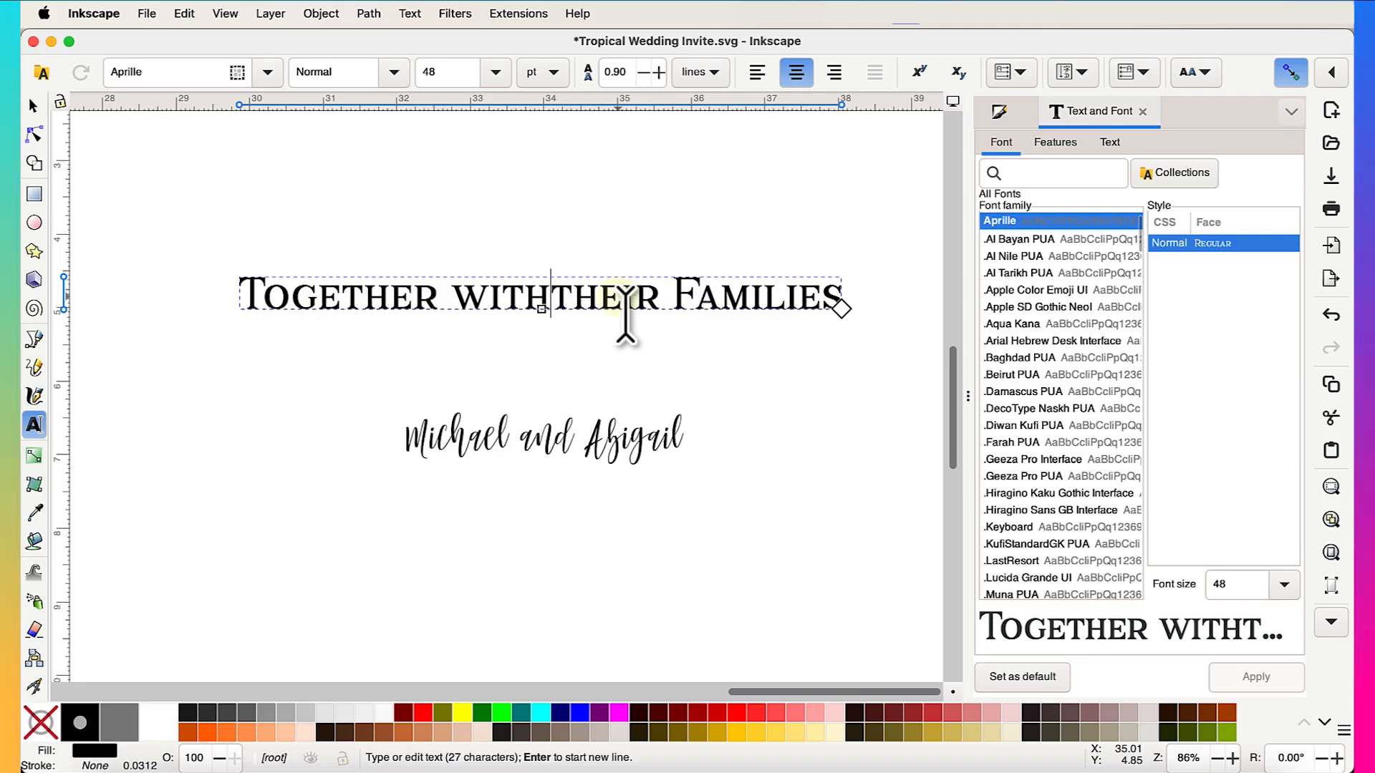
key("Return")
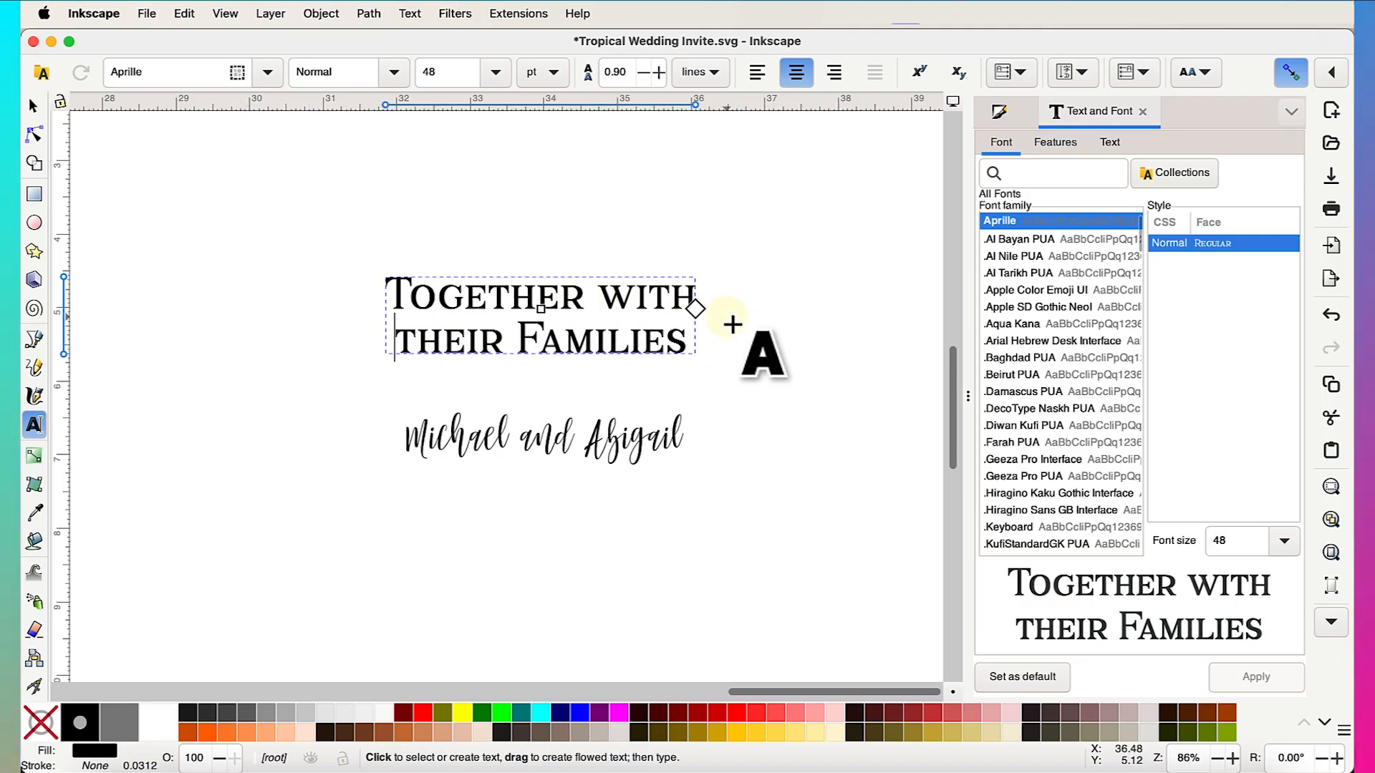
- Move the 48 pt Mustache Script names line just below the two-line heading
left_click(32, 111)
left_click_drag(633, 452, 571, 463)
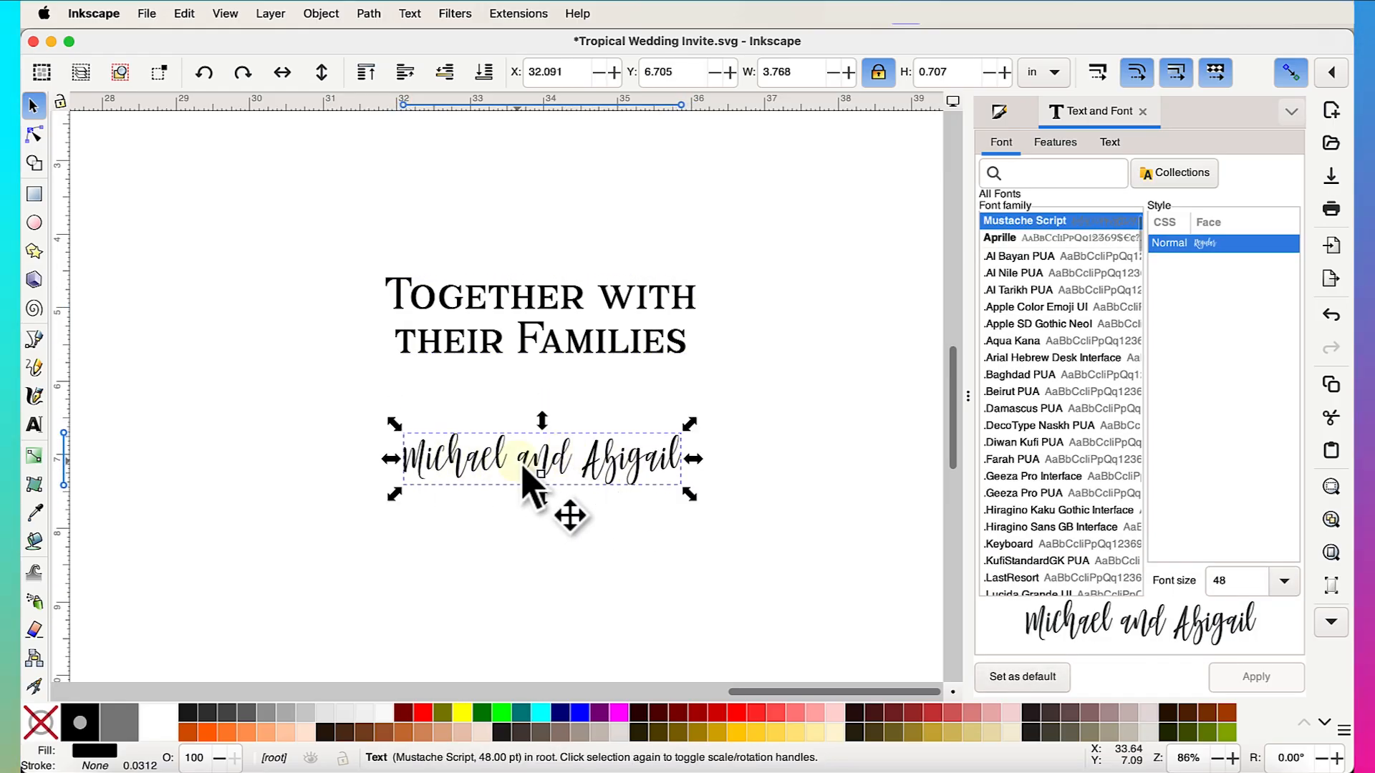
scroll(522, 464, "down", 3)
scroll(522, 464, "left", 15)
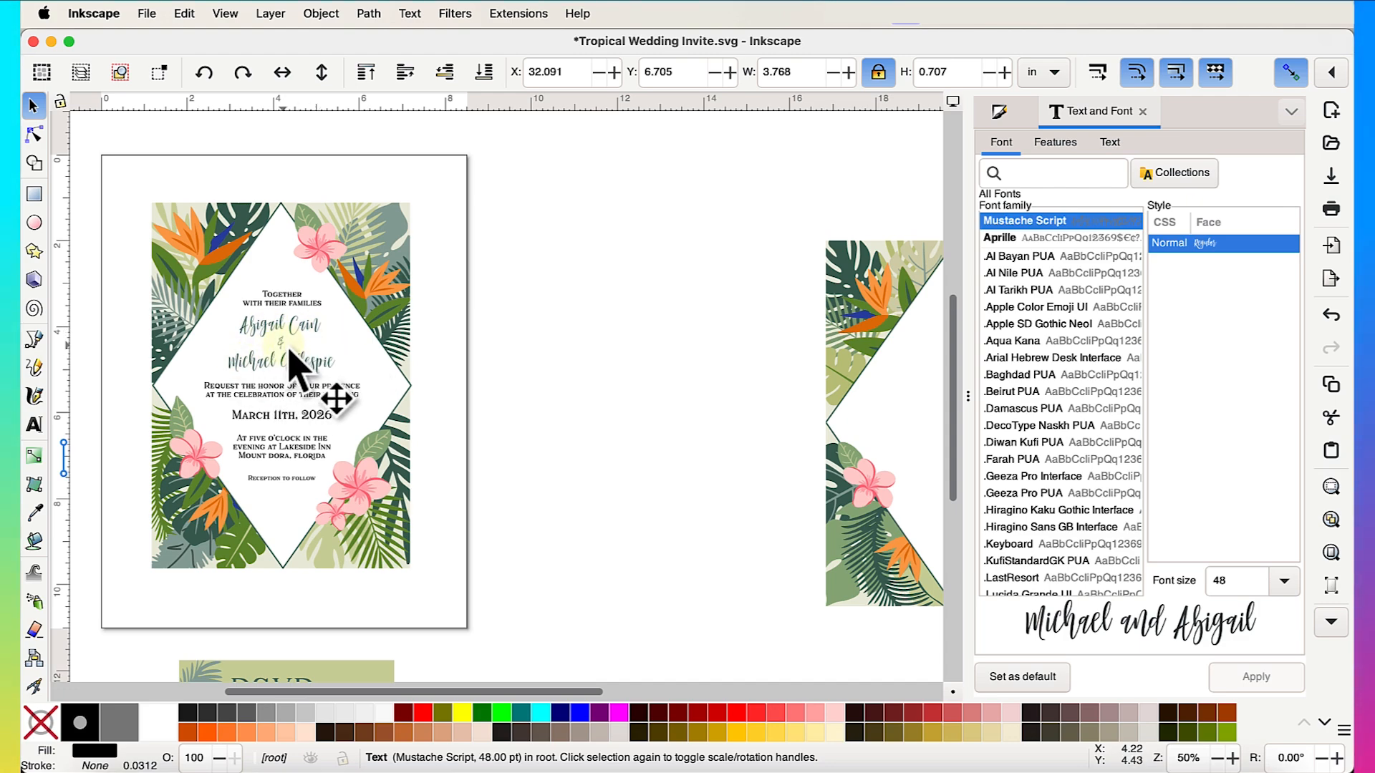
scroll(290, 353, "up", 3)
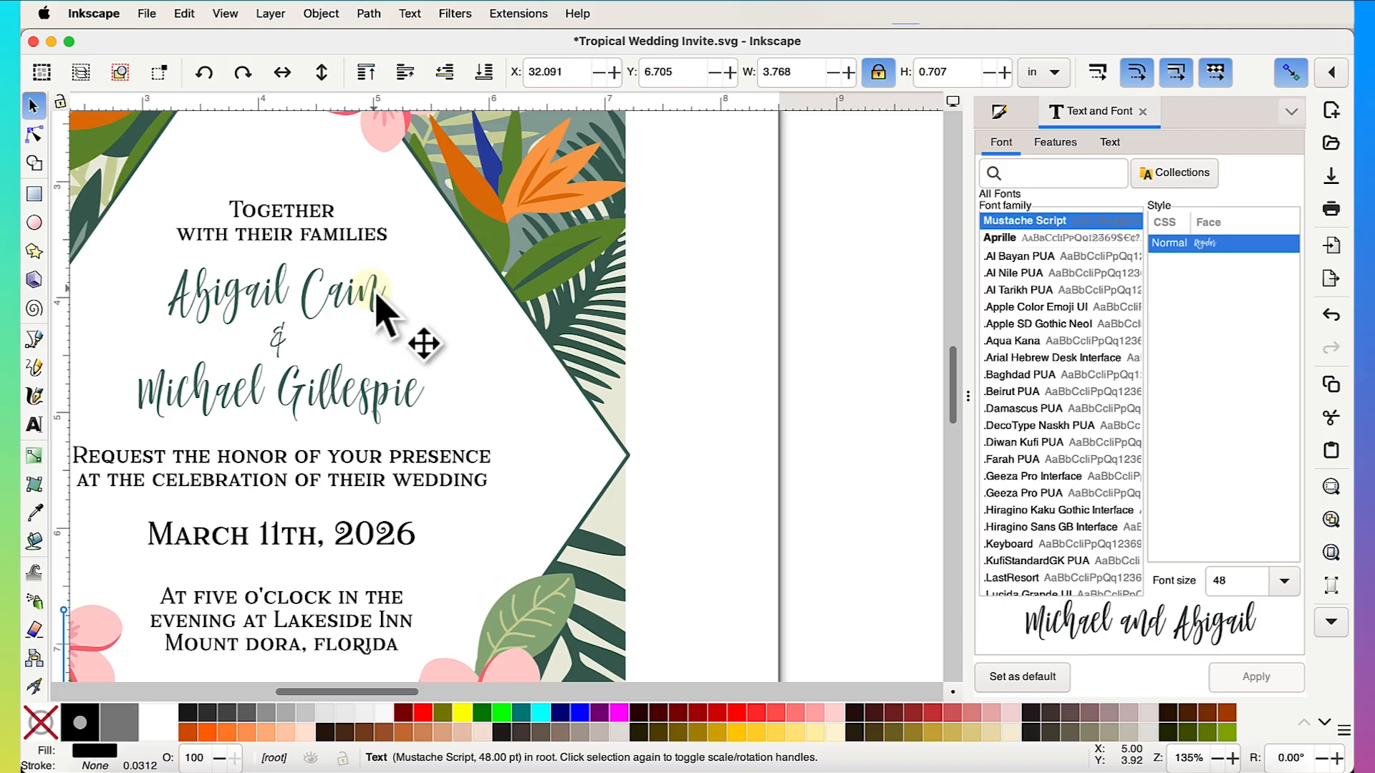
scroll(374, 430, "right", 15)
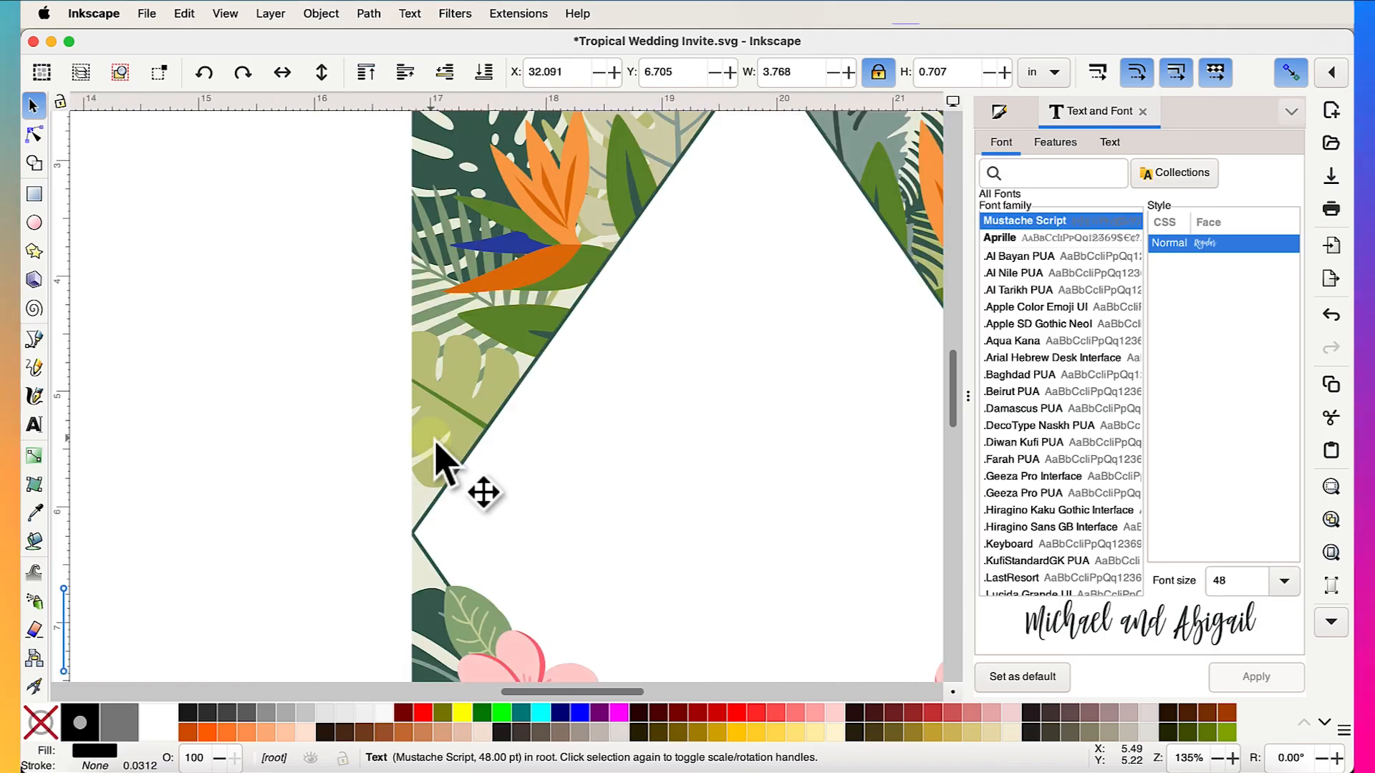
- Retype the script names as three lines: first full name, '&', then second full name
scroll(438, 460, "right", 10)
scroll(439, 460, "down", 3)
scroll(537, 482, "up", 3)
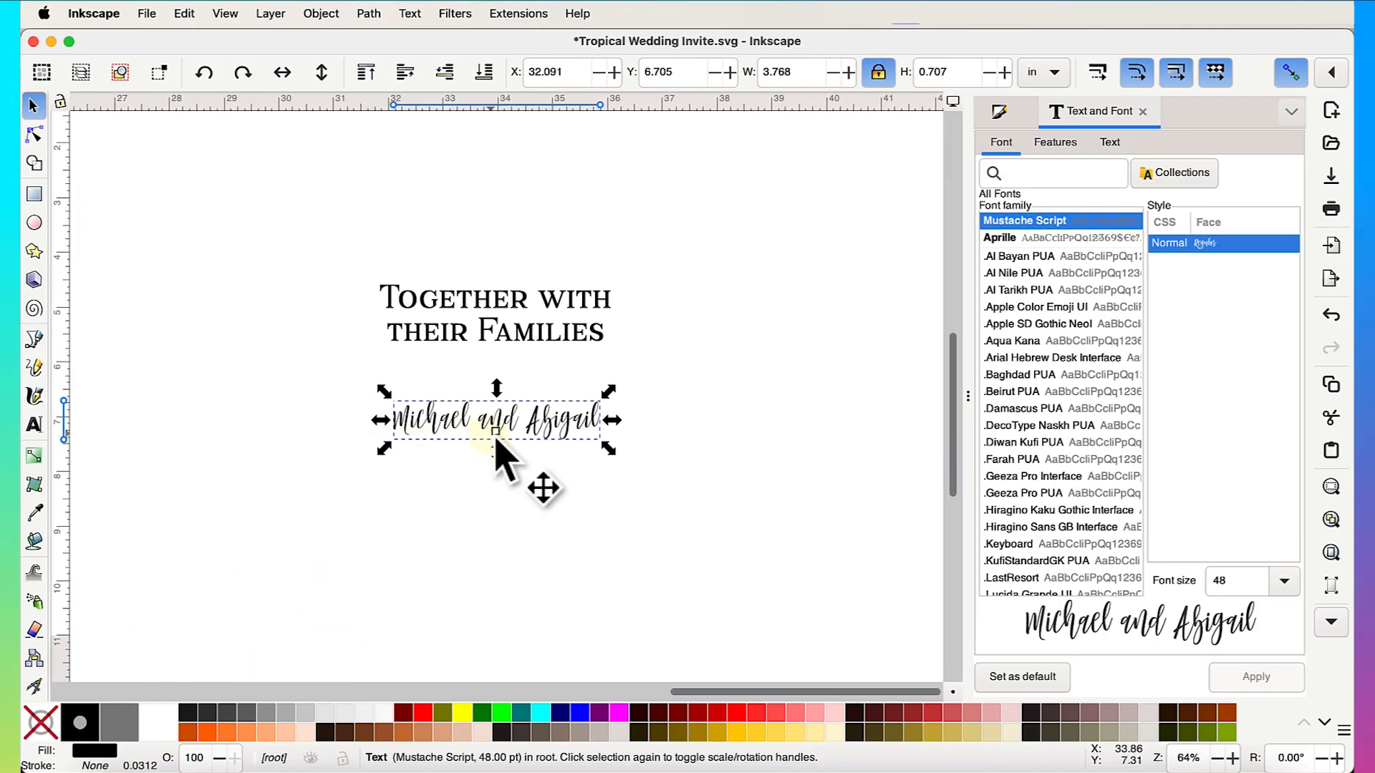
key("t")
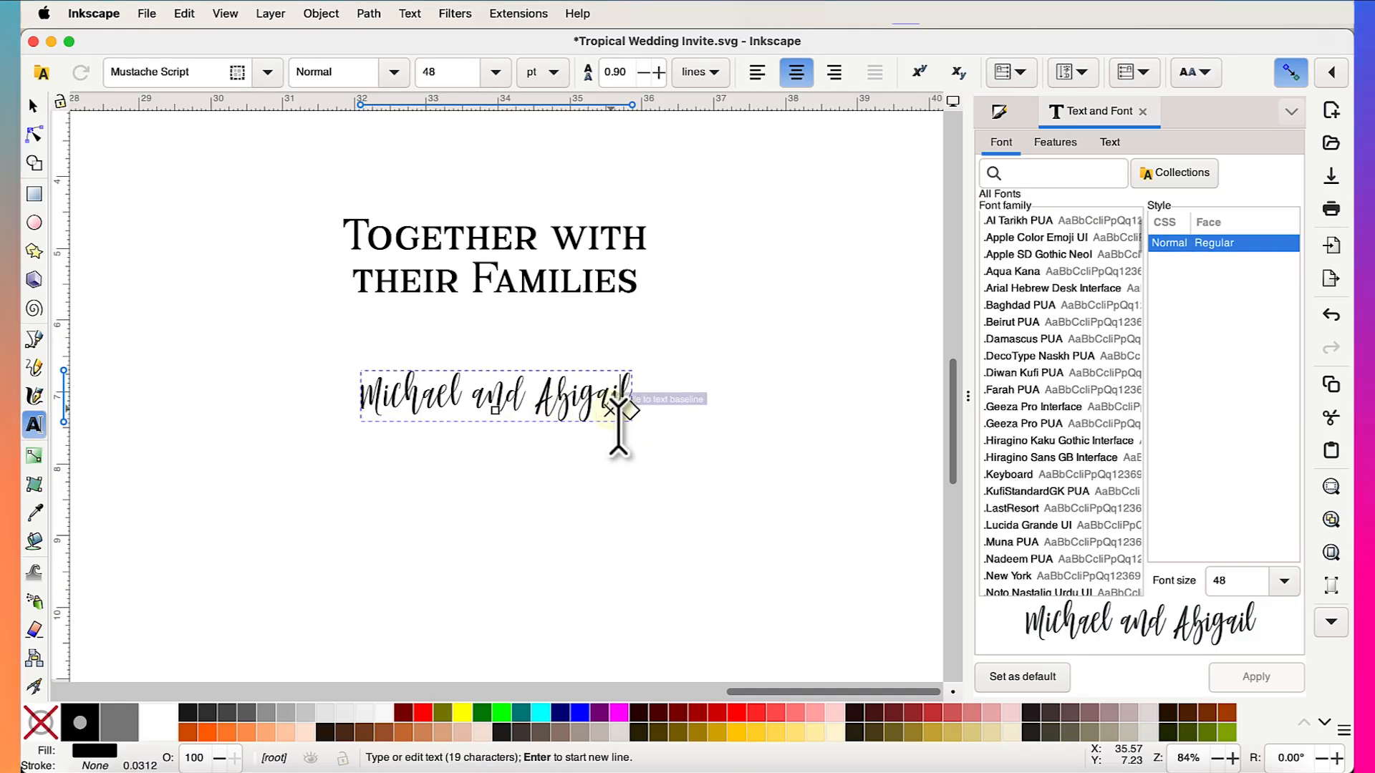
key("BackSpace")
key("BackSpace")
key("BackSpace")
key("BackSpace")
key("BackSpace")
key("BackSpace")
key("BackSpace")
key("BackSpace")
key("BackSpace")
key("BackSpace")
key("BackSpace")
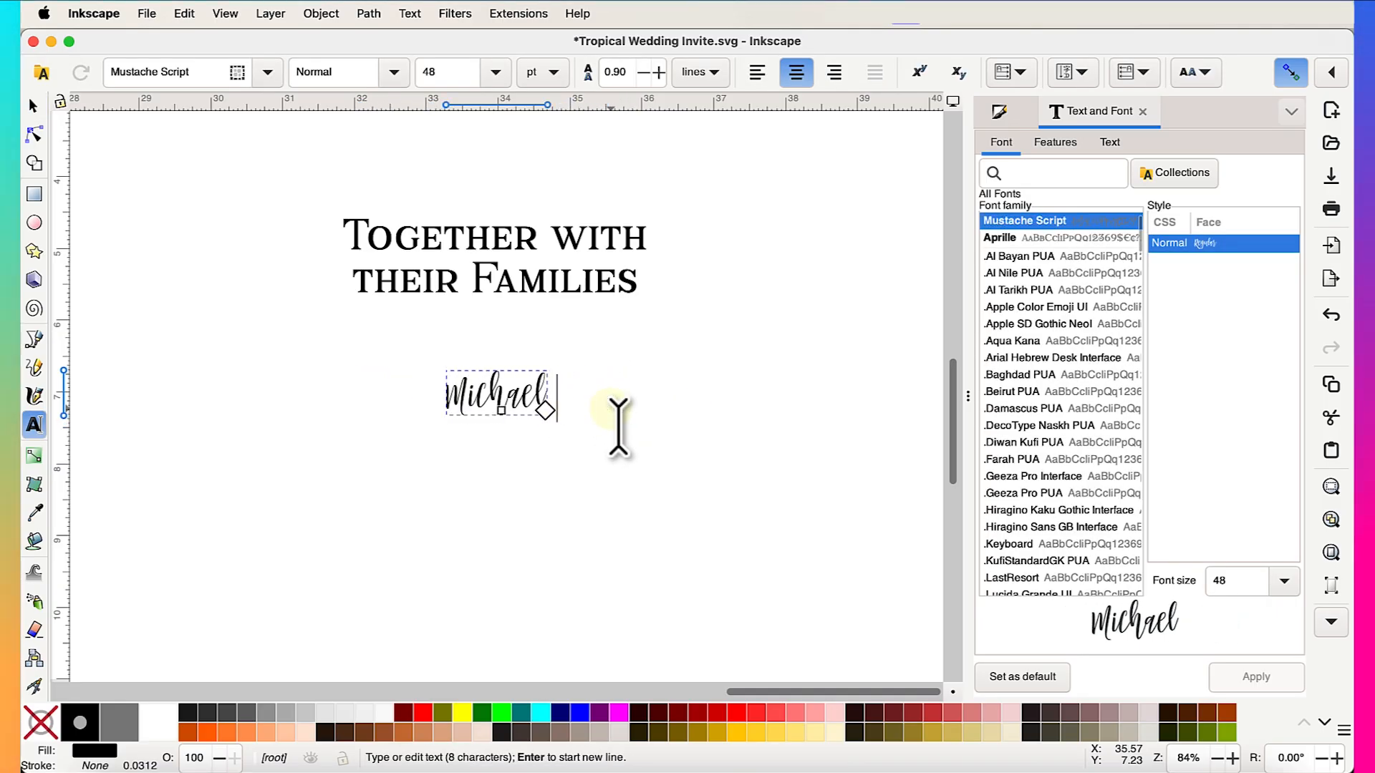
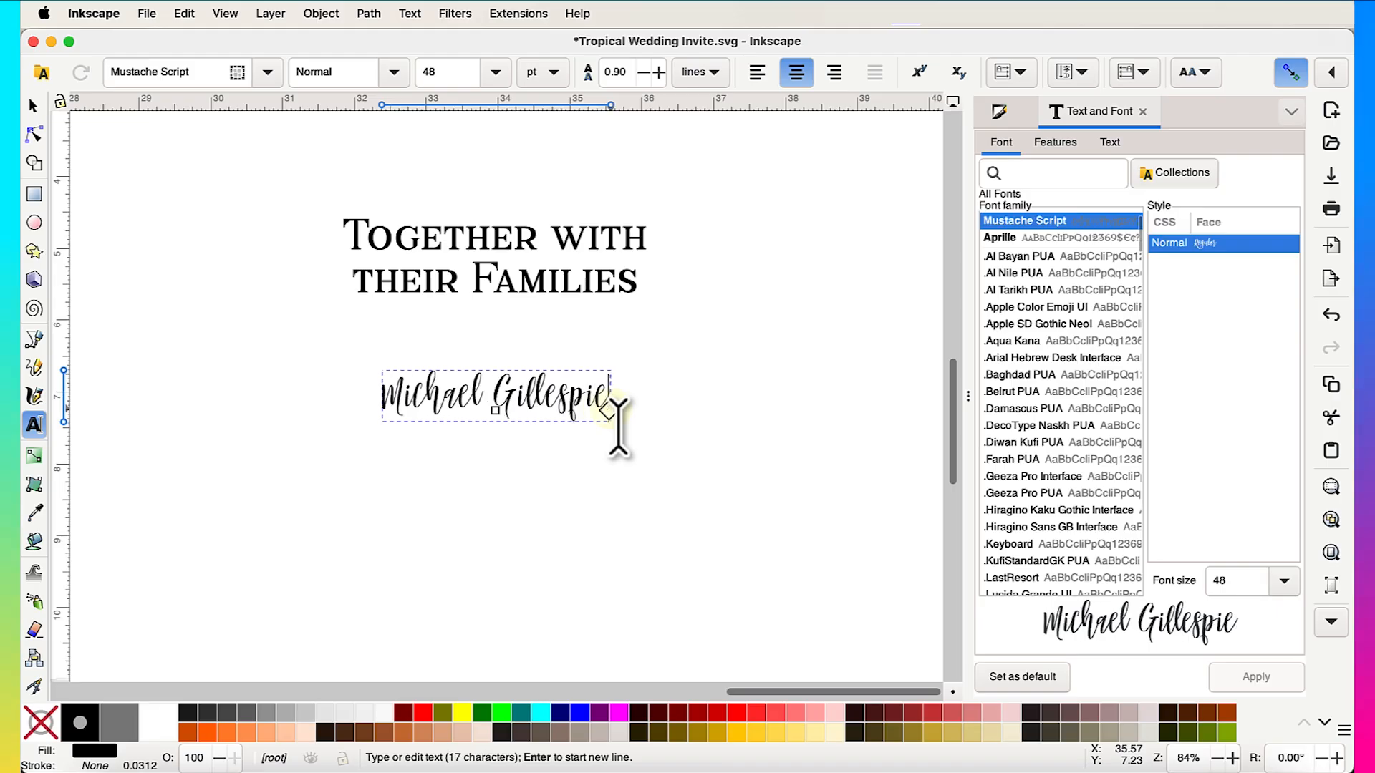
key("Return")
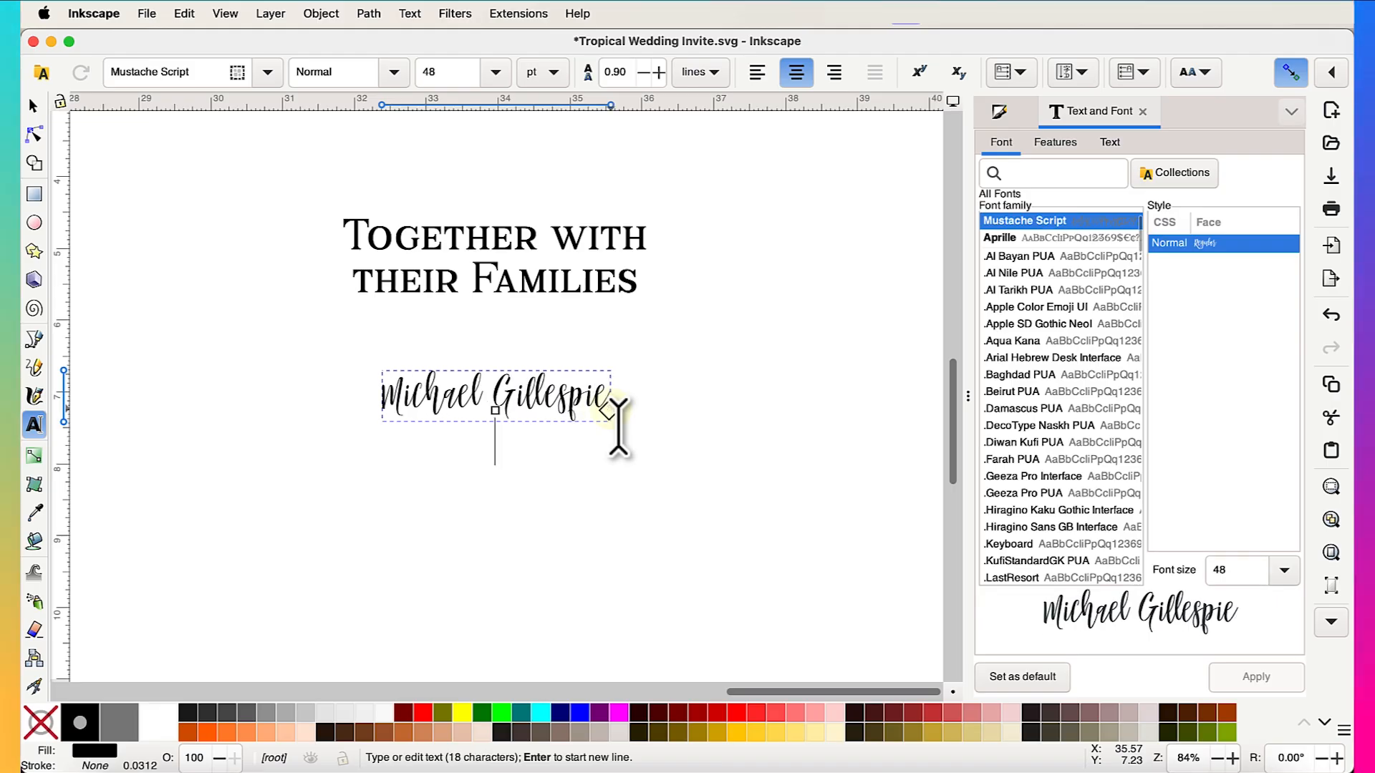
type("&")
key("Return")
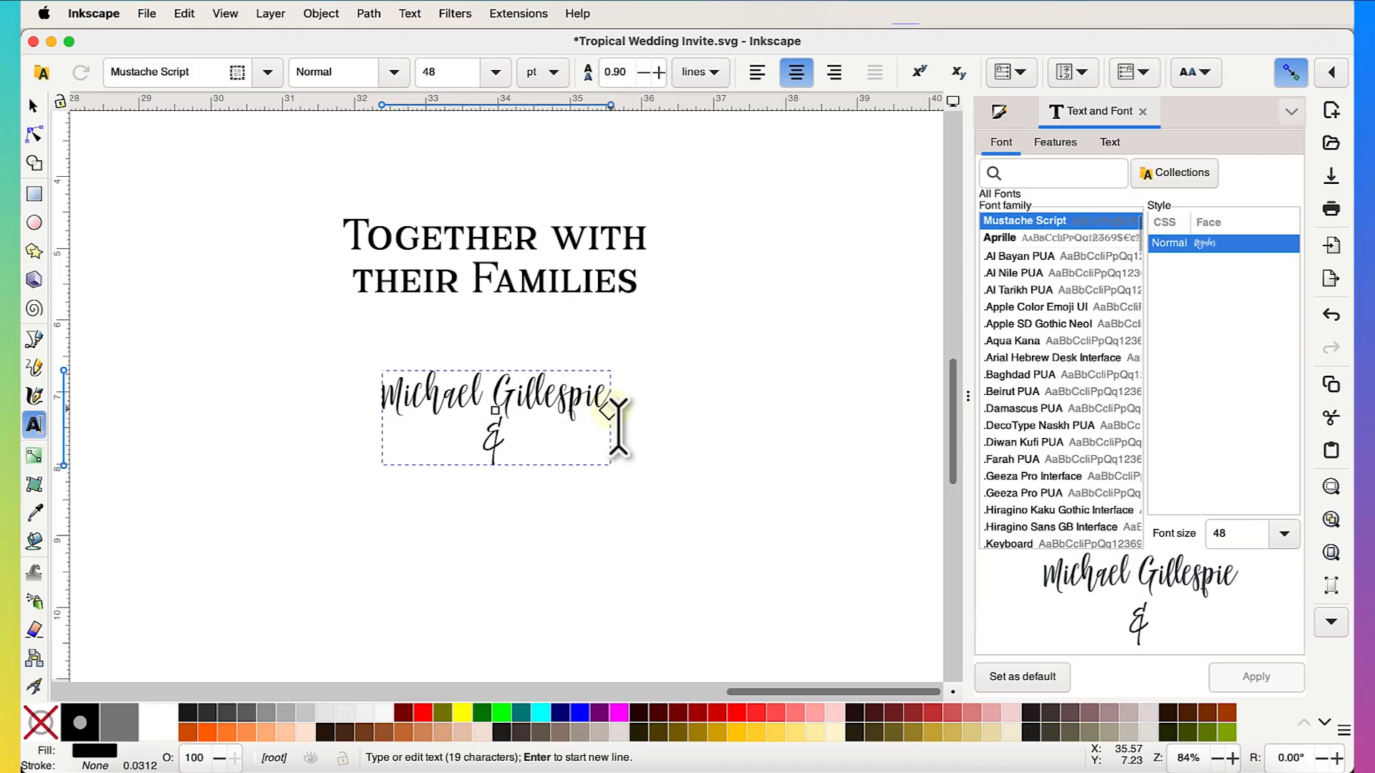
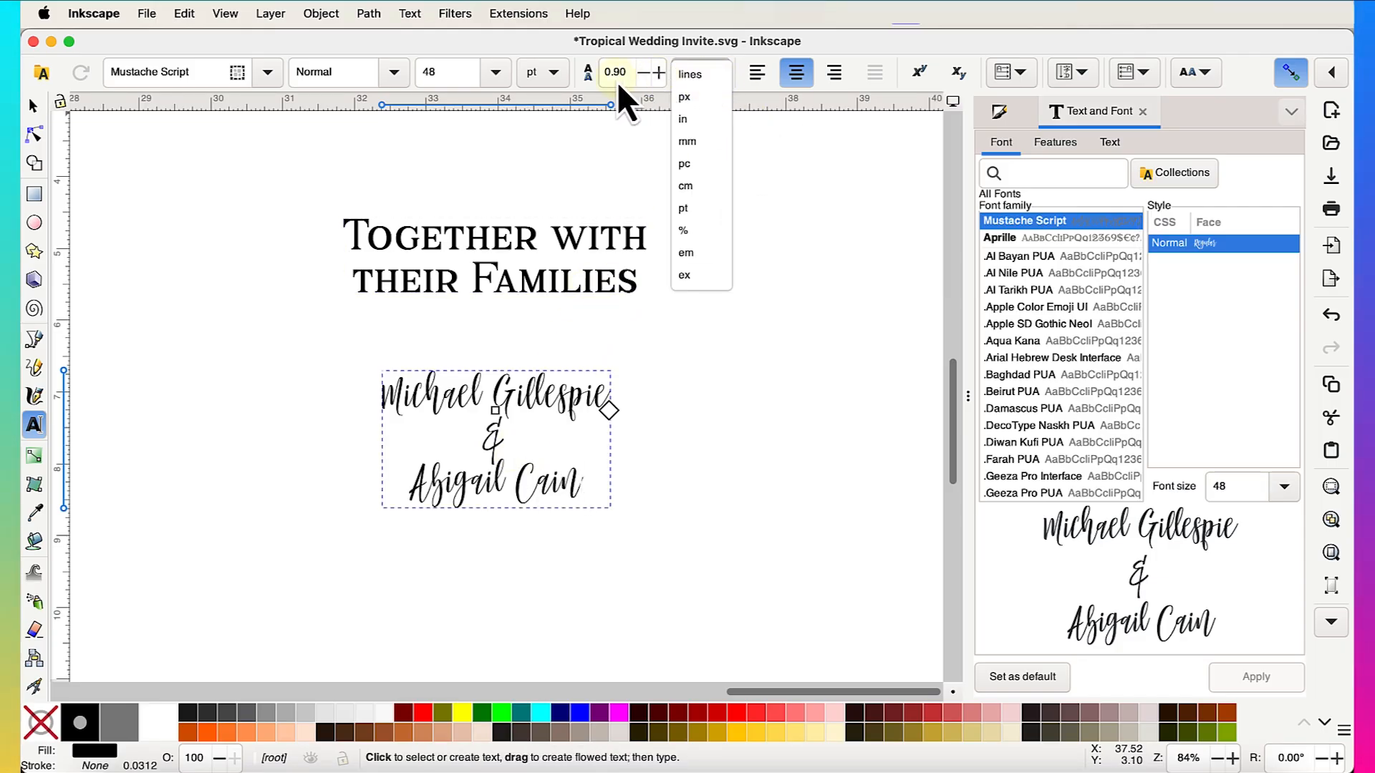
- Raise the names' line spacing to 1.10 and move the block up under the heading
left_click(647, 81)
left_click(659, 73)
left_click(659, 74)
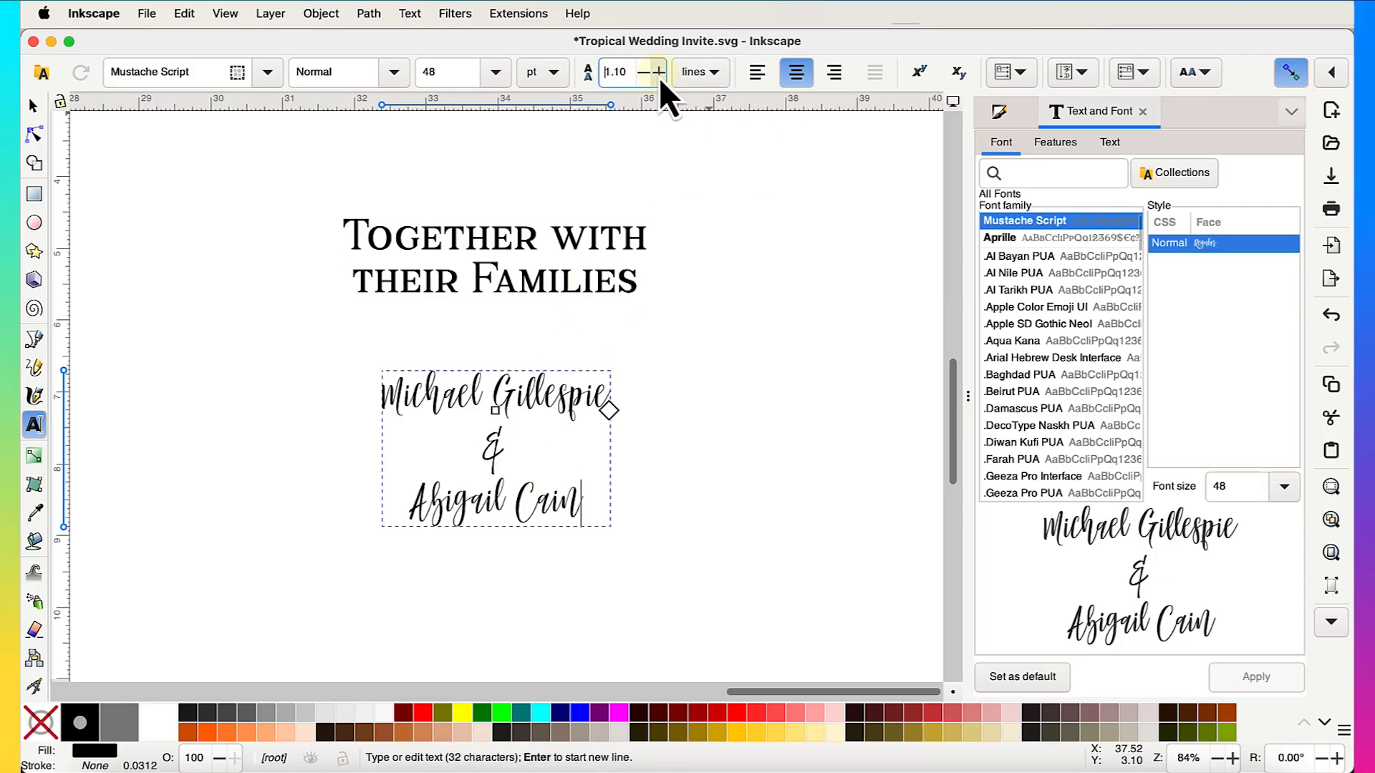
left_click(33, 107)
left_click_drag(573, 401, 562, 373)
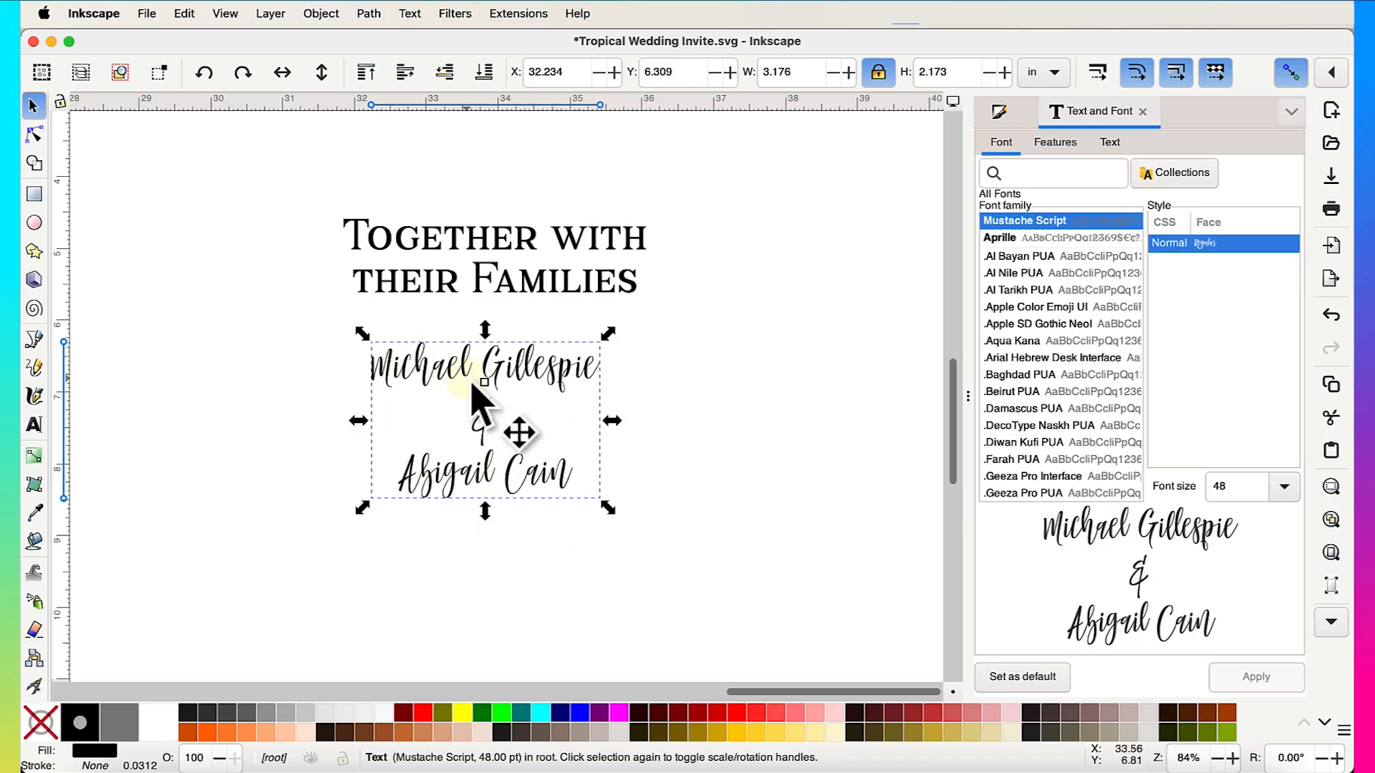
- Nudge the names block slightly right and convert it to paths with Object to Path
left_click_drag(522, 399, 537, 399)
scroll(700, 392, "left", 2)
scroll(700, 391, "up", 1)
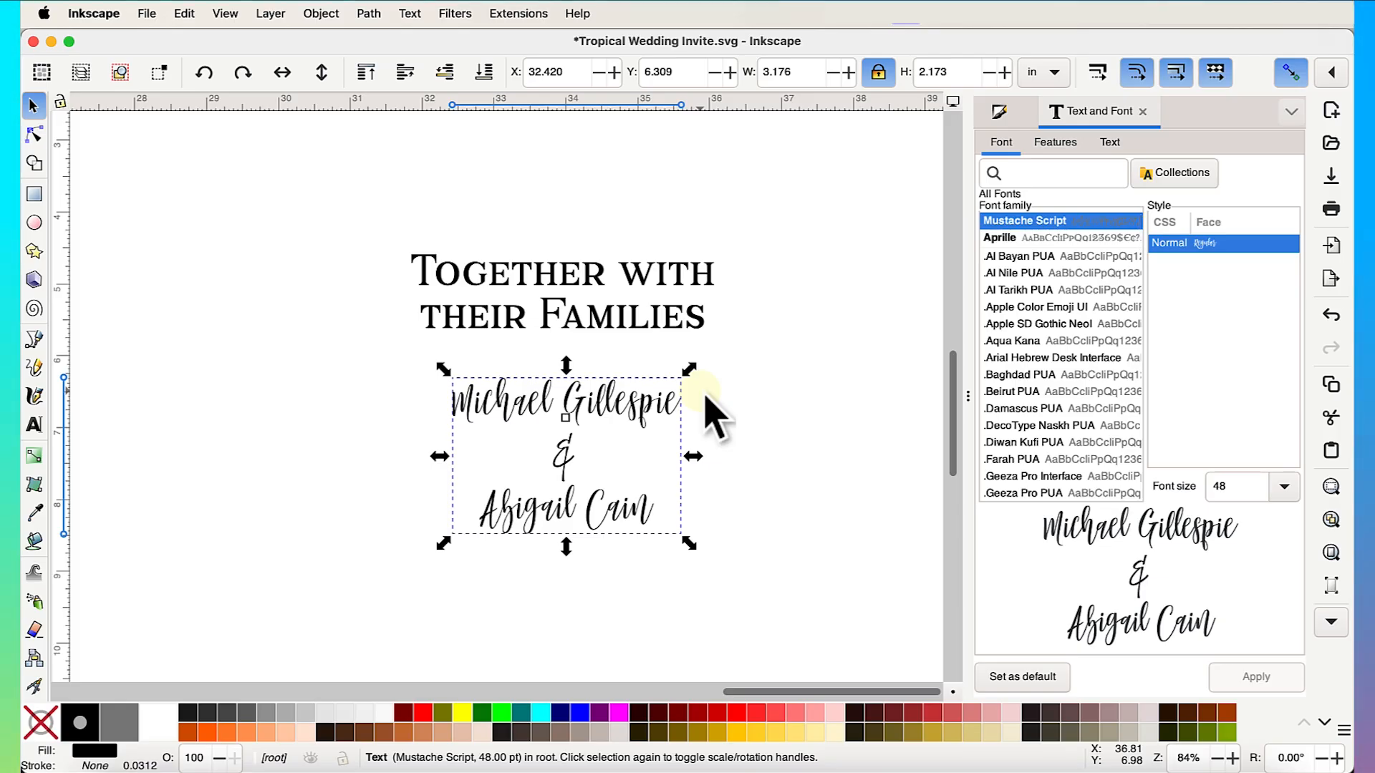
left_click(42, 144)
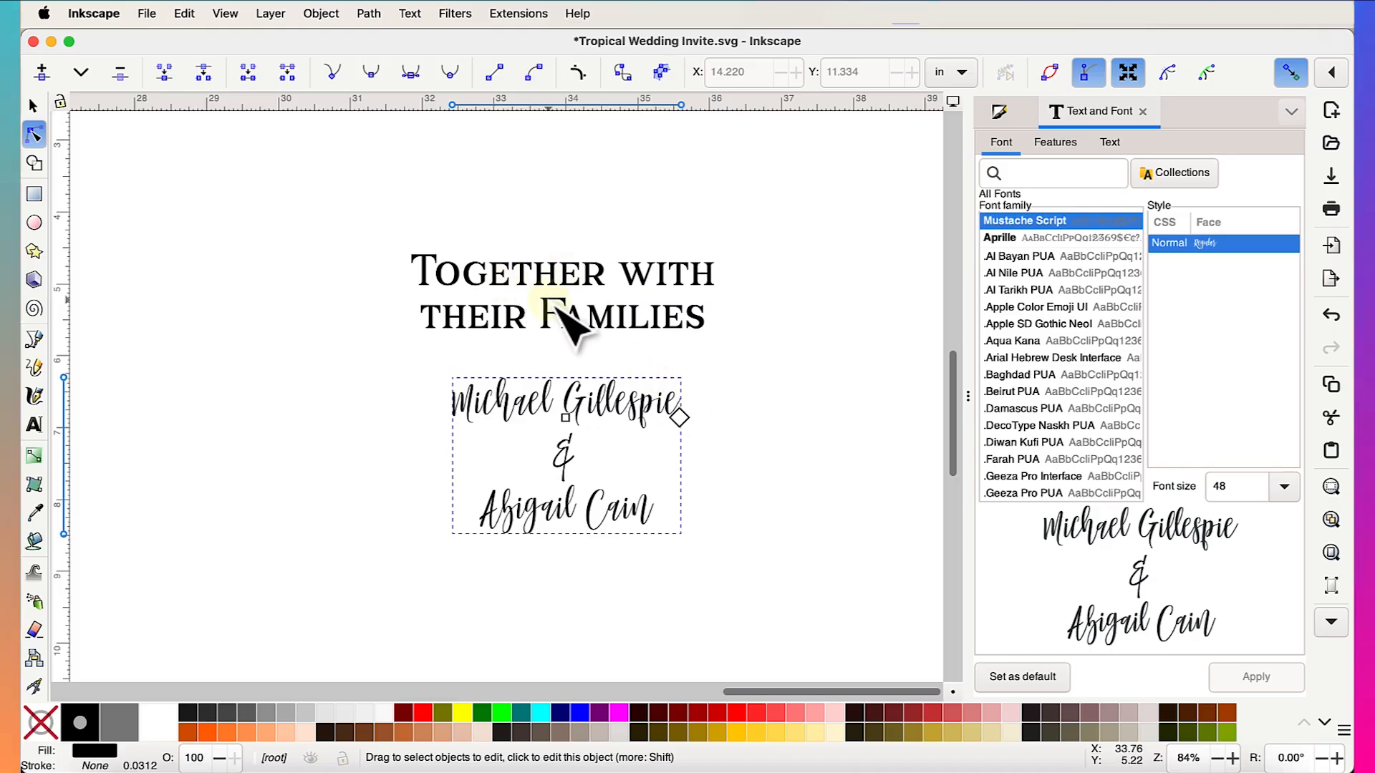
left_click(33, 106)
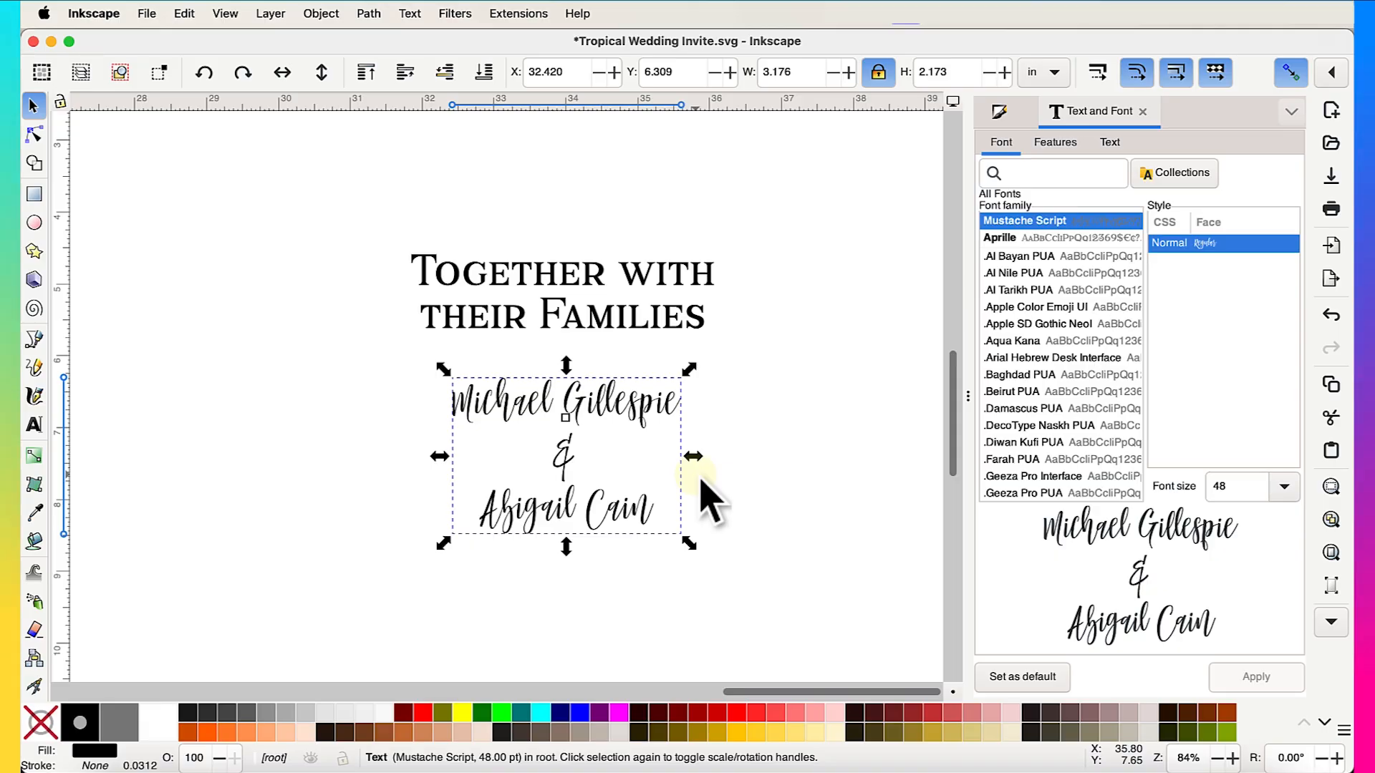
left_click(372, 14)
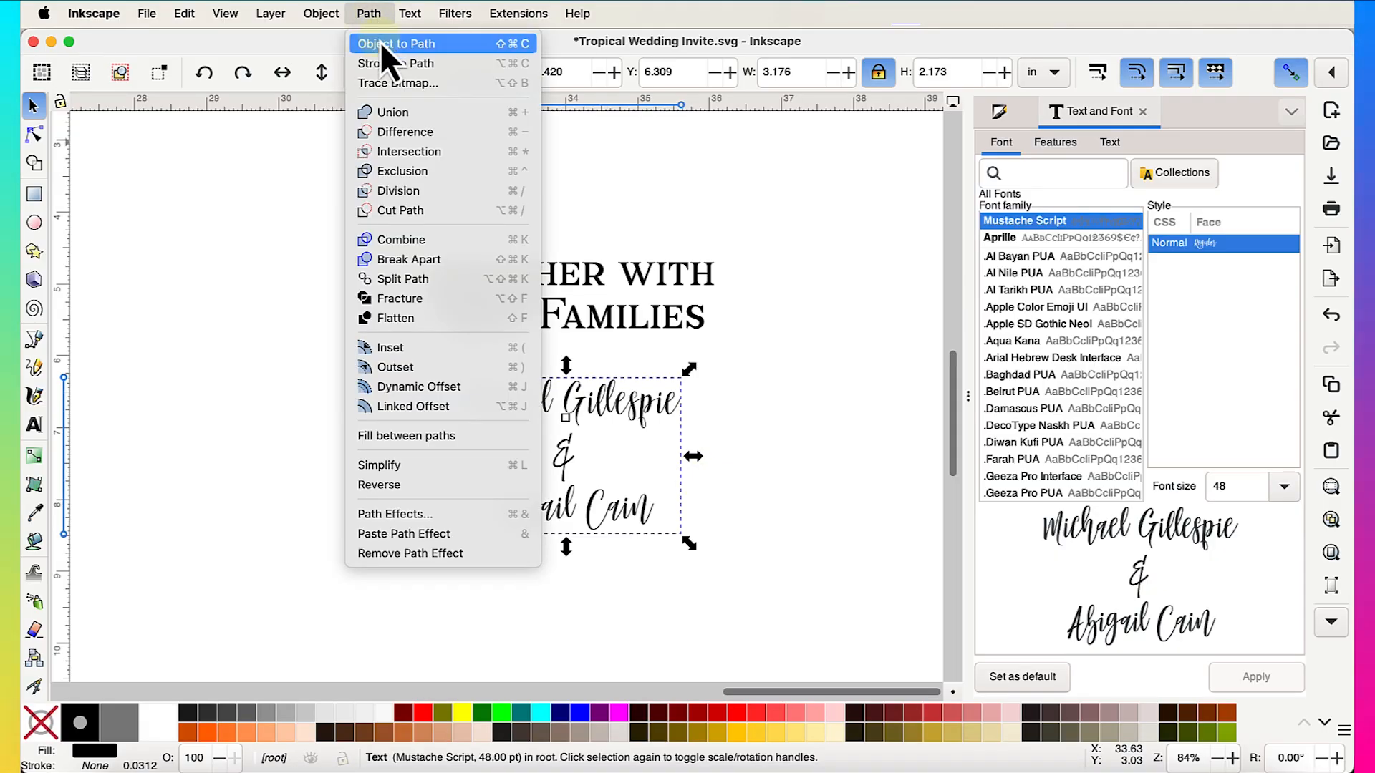
left_click(380, 42)
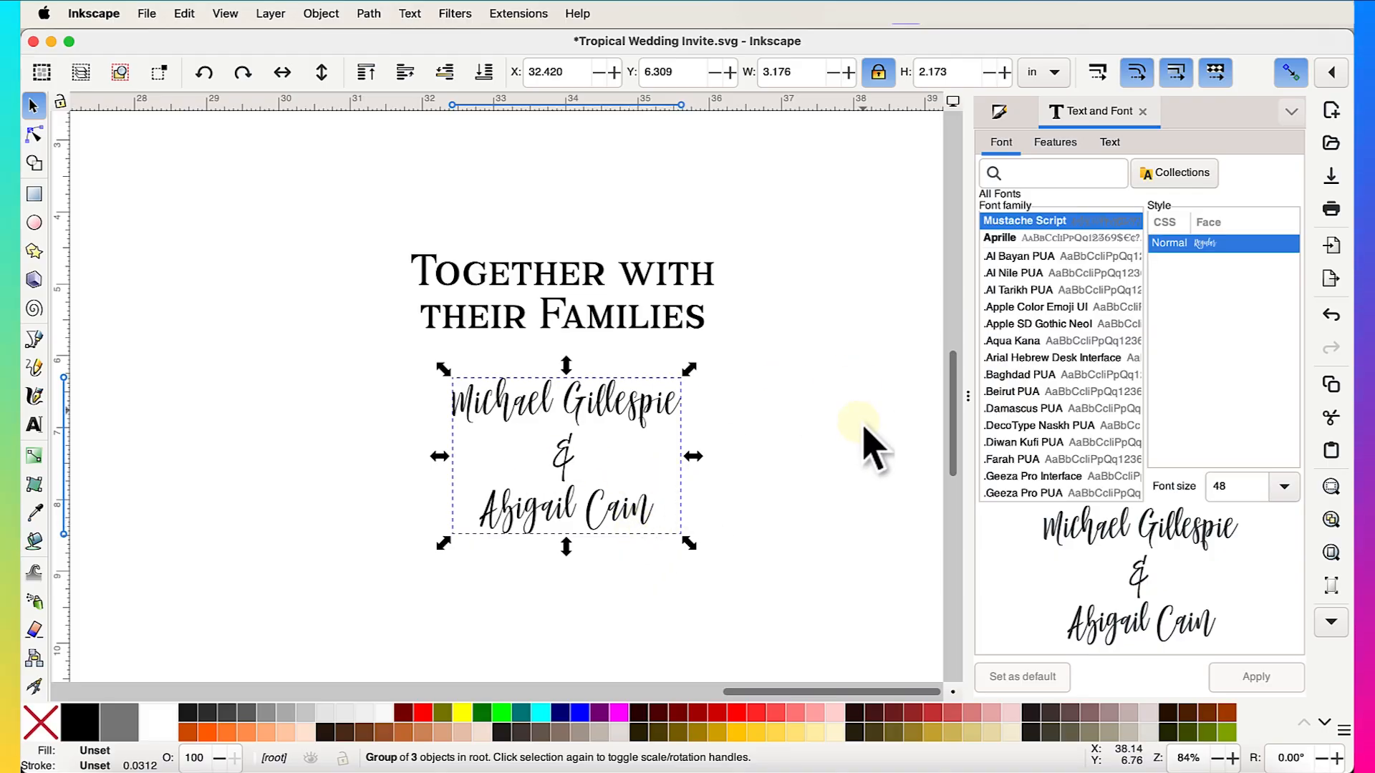
- Ungroup the converted names into three separate paths: first name, '&', second name
right_click(581, 511)
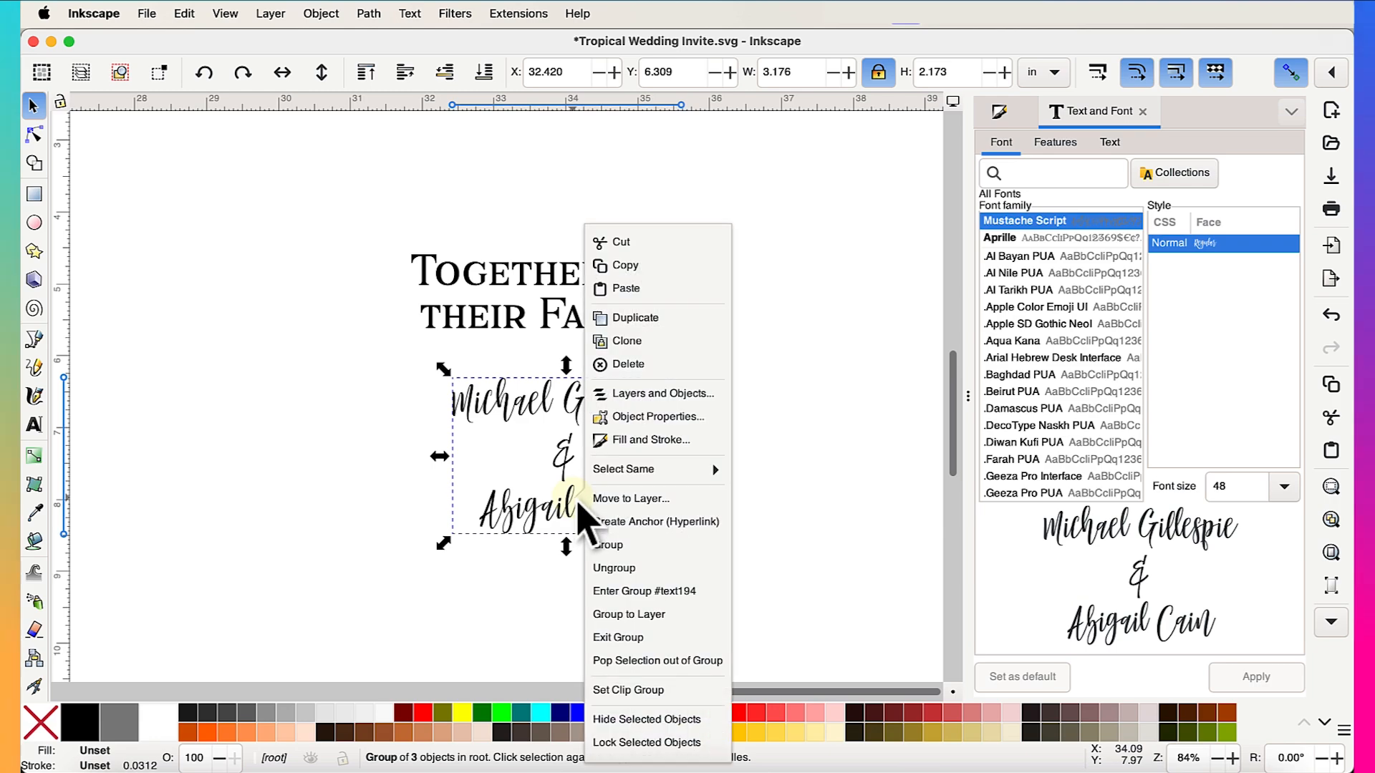
left_click(664, 569)
left_click(792, 522)
left_click(583, 405)
left_click(567, 466)
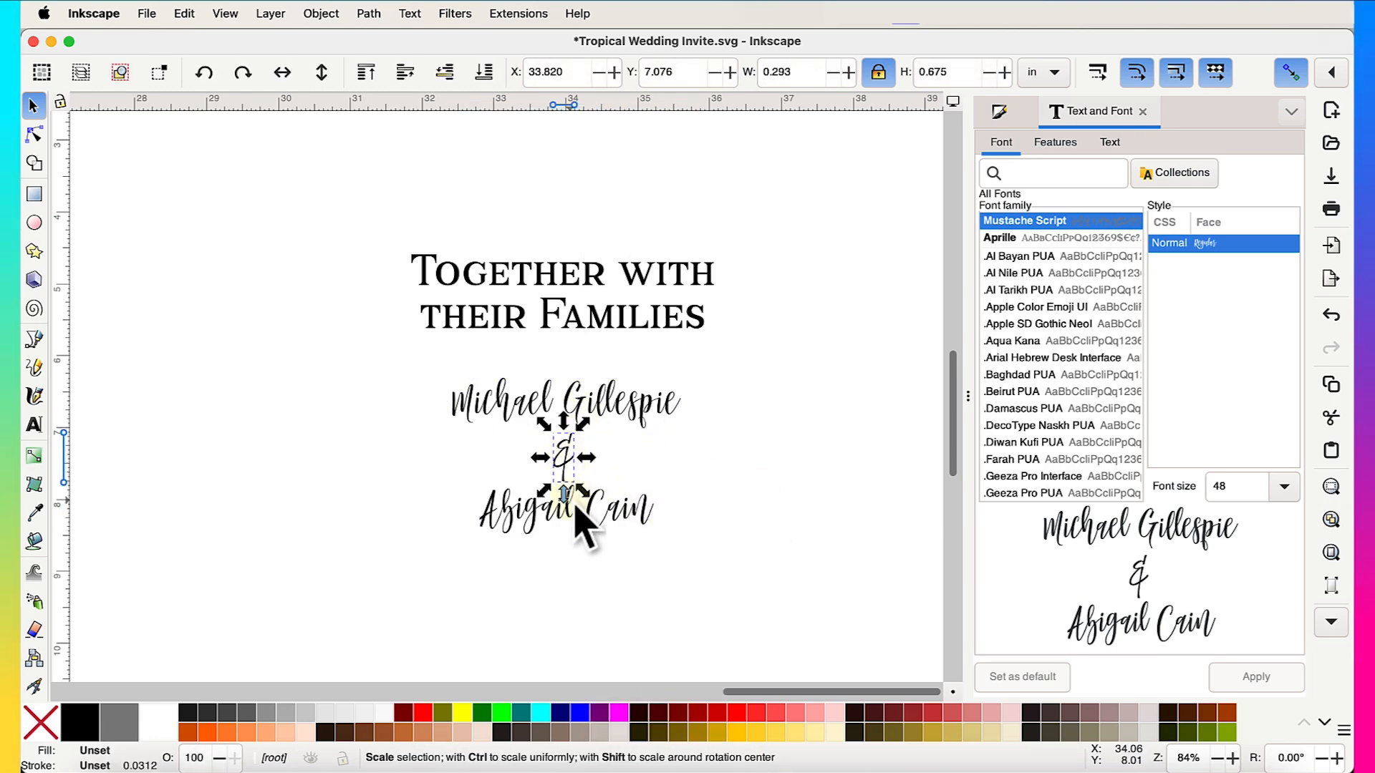
left_click(626, 514)
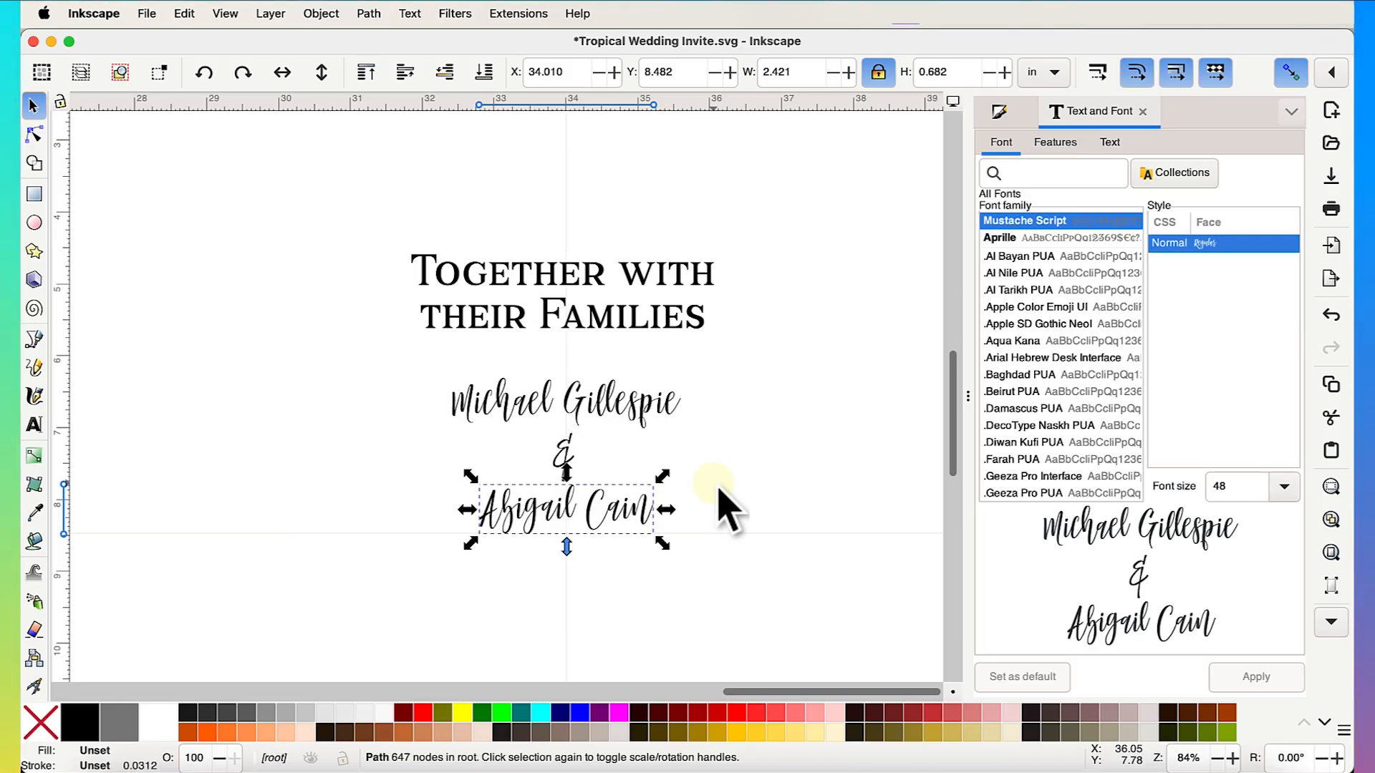
left_click(585, 324)
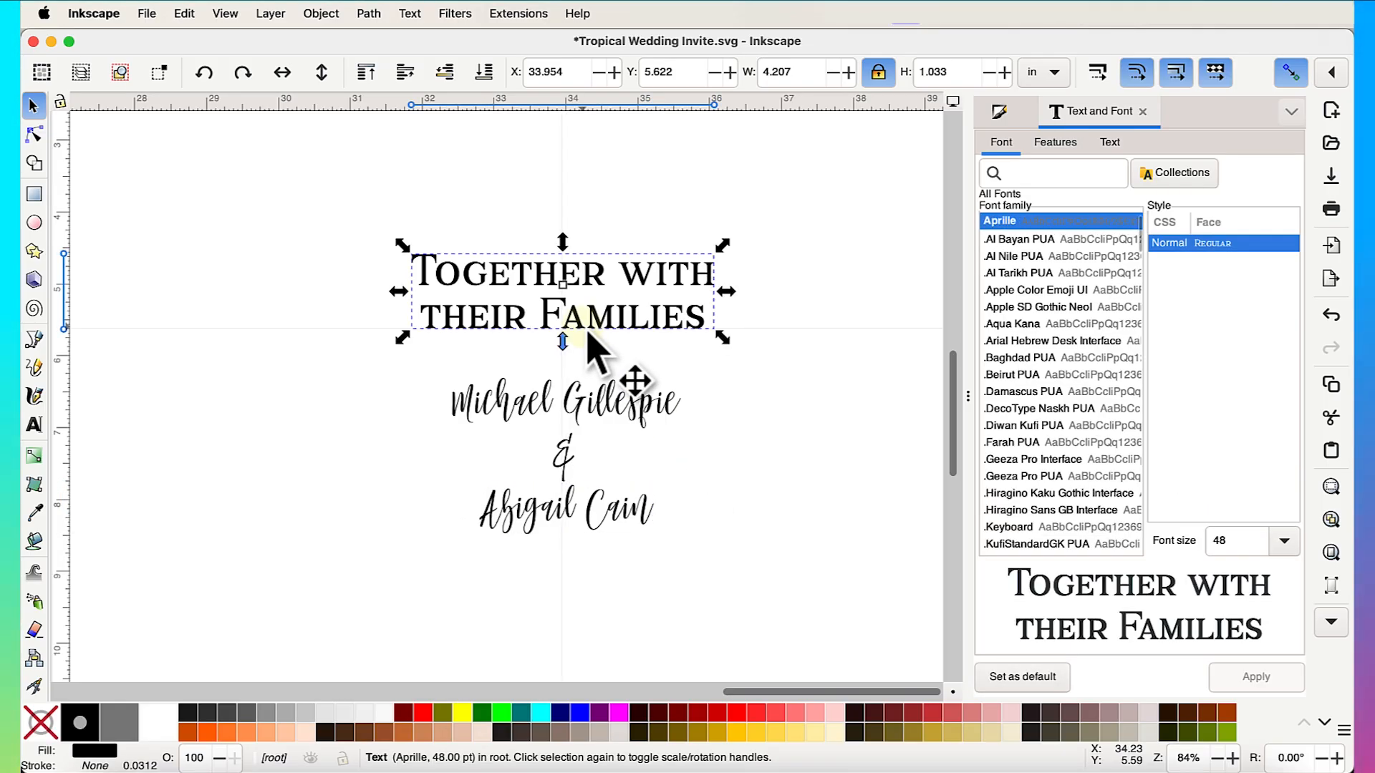
- Convert the heading text to paths with Object to Path
left_click(369, 13)
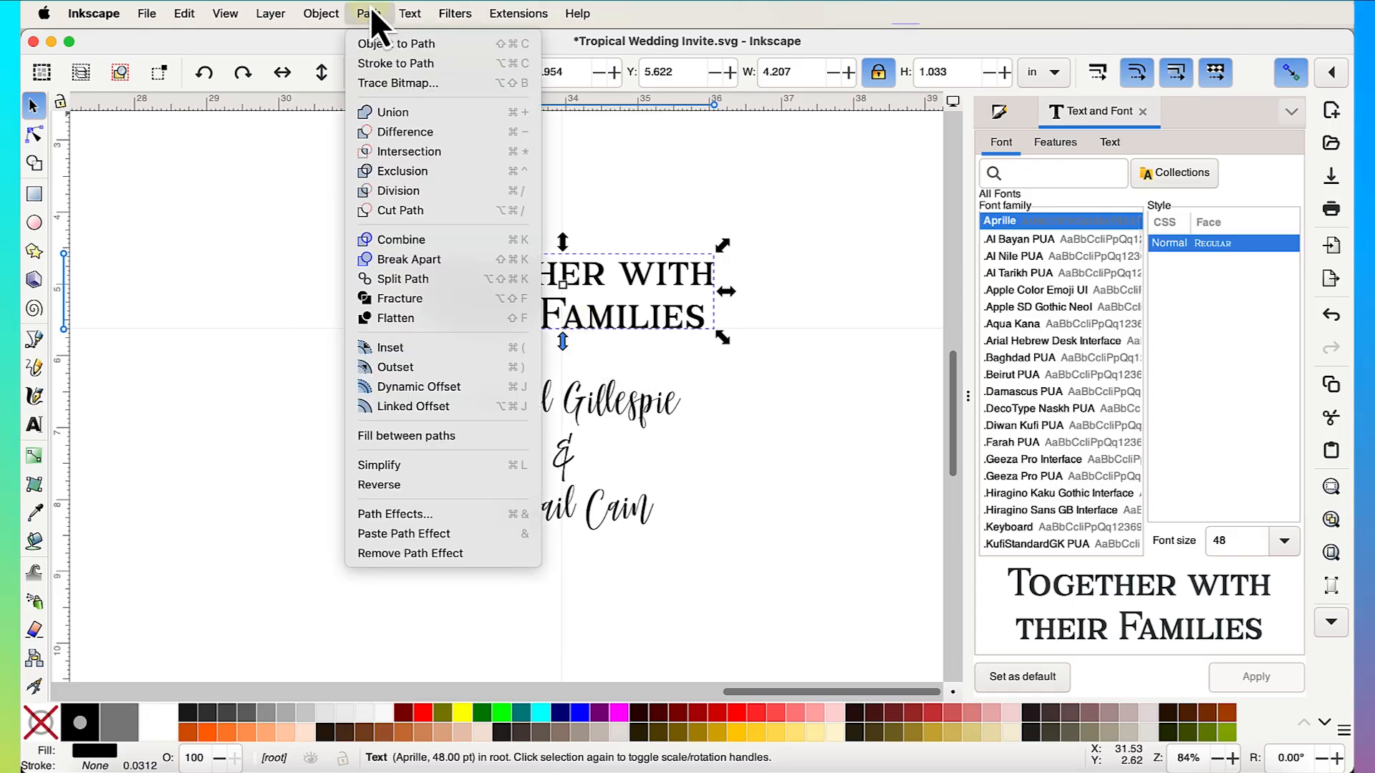
left_click(389, 43)
left_click(814, 476)
left_click(582, 414)
scroll(638, 492, "up", 5)
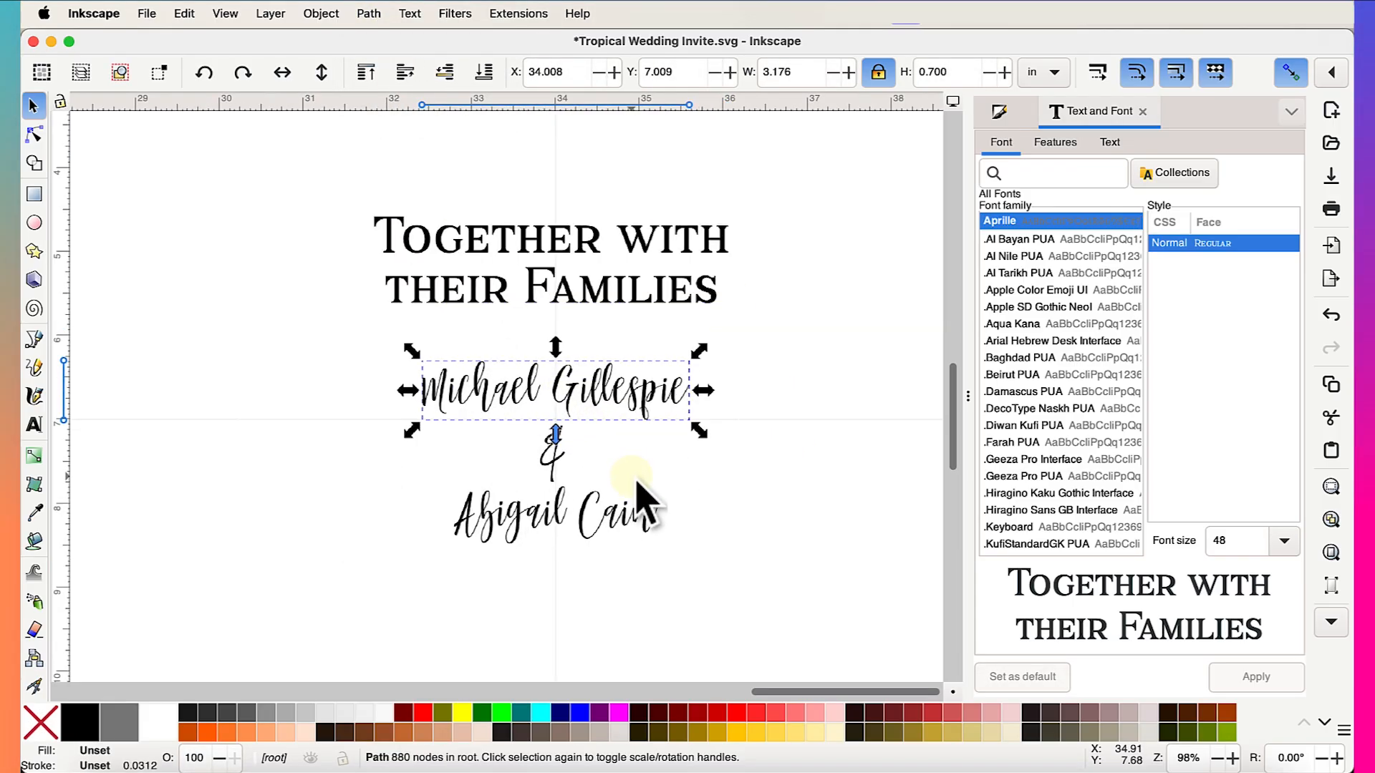
- Shrink the ampersand and move it and the second name up closer together
left_click(486, 456)
left_click_drag(505, 490, 499, 462)
left_click_drag(480, 410, 482, 401)
left_click_drag(457, 586, 448, 510)
left_click(802, 522)
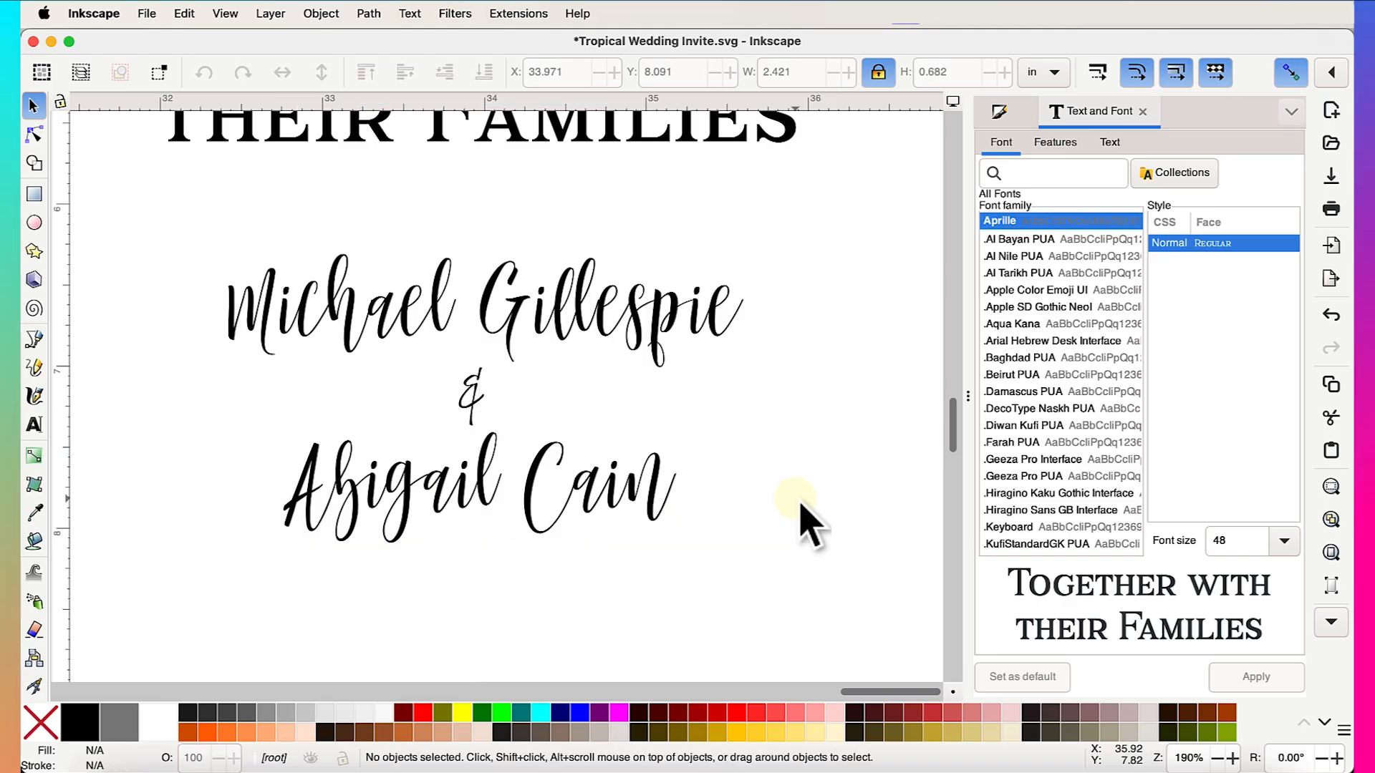
scroll(795, 390, "down", 2, "ctrl")
scroll(794, 394, "down", 2, "ctrl")
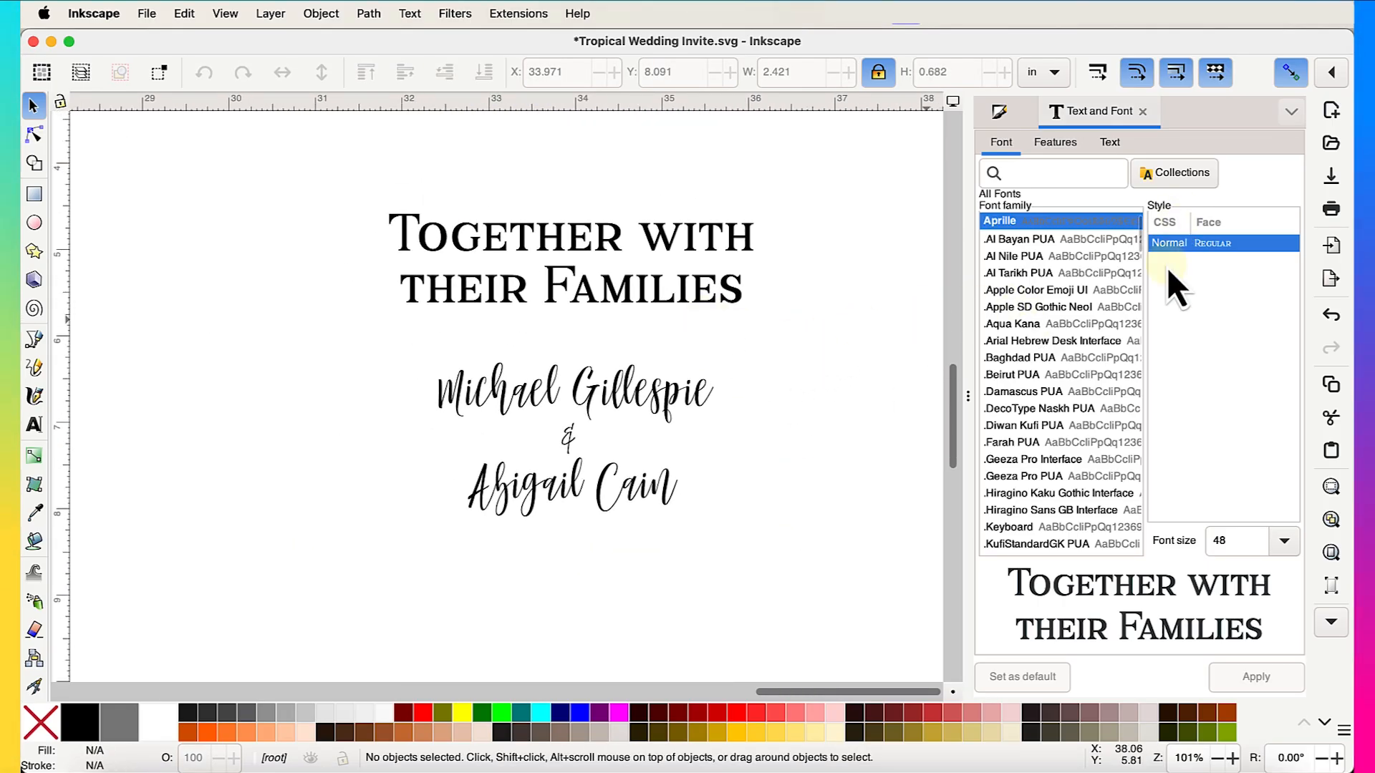
left_click(588, 412)
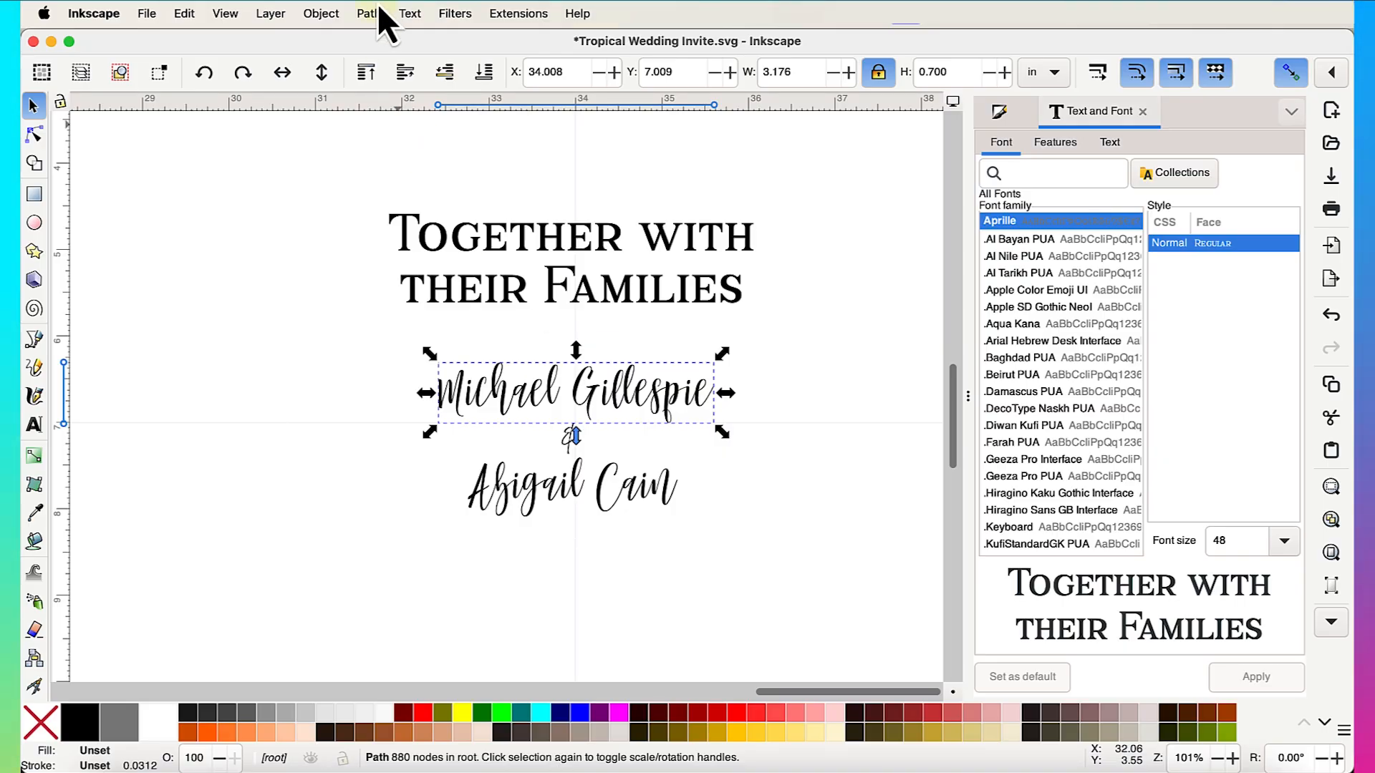
- Centre the three name paths and distribute them with even vertical gaps using Align and Distribute
left_click(730, 475)
left_click_drag(573, 435, 526, 471)
left_click(342, 283)
left_click_drag(336, 342, 751, 561)
left_click(310, 11)
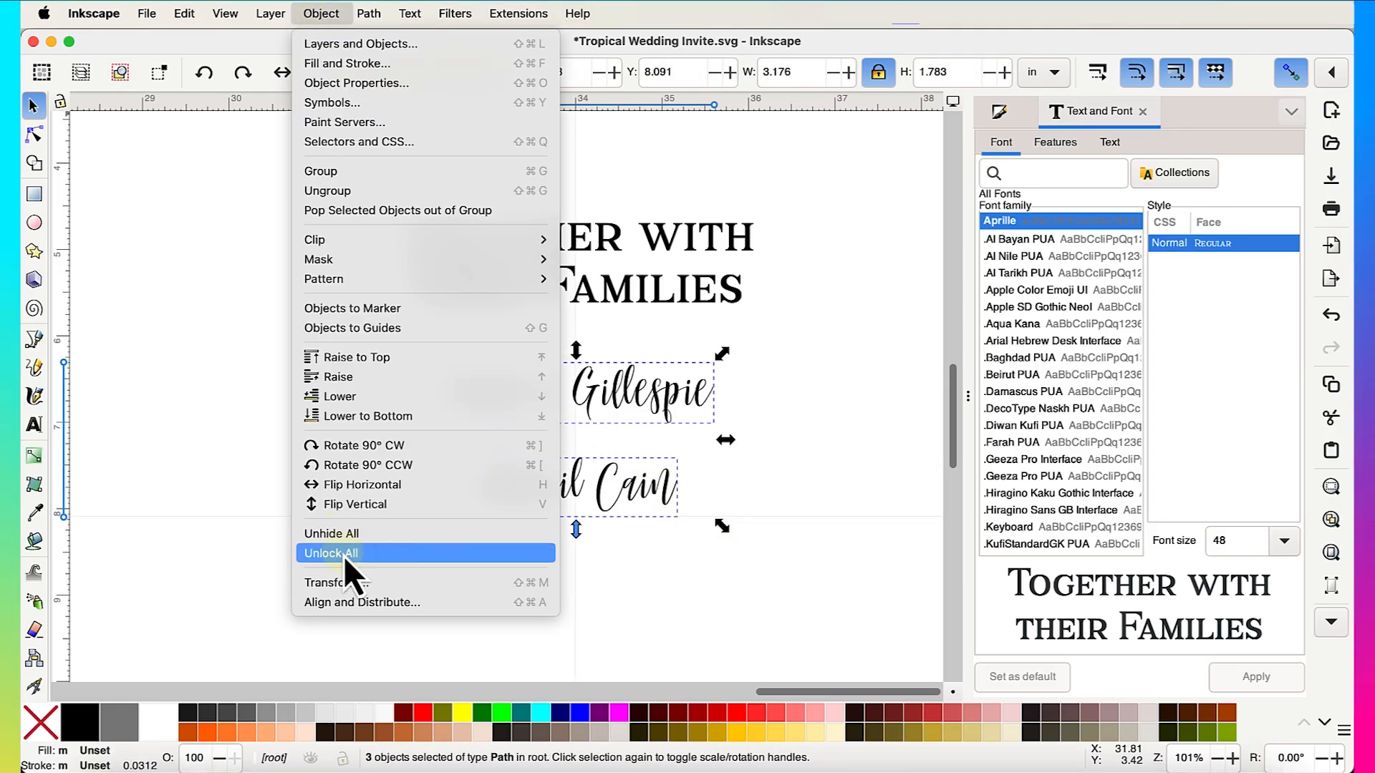
left_click(344, 605)
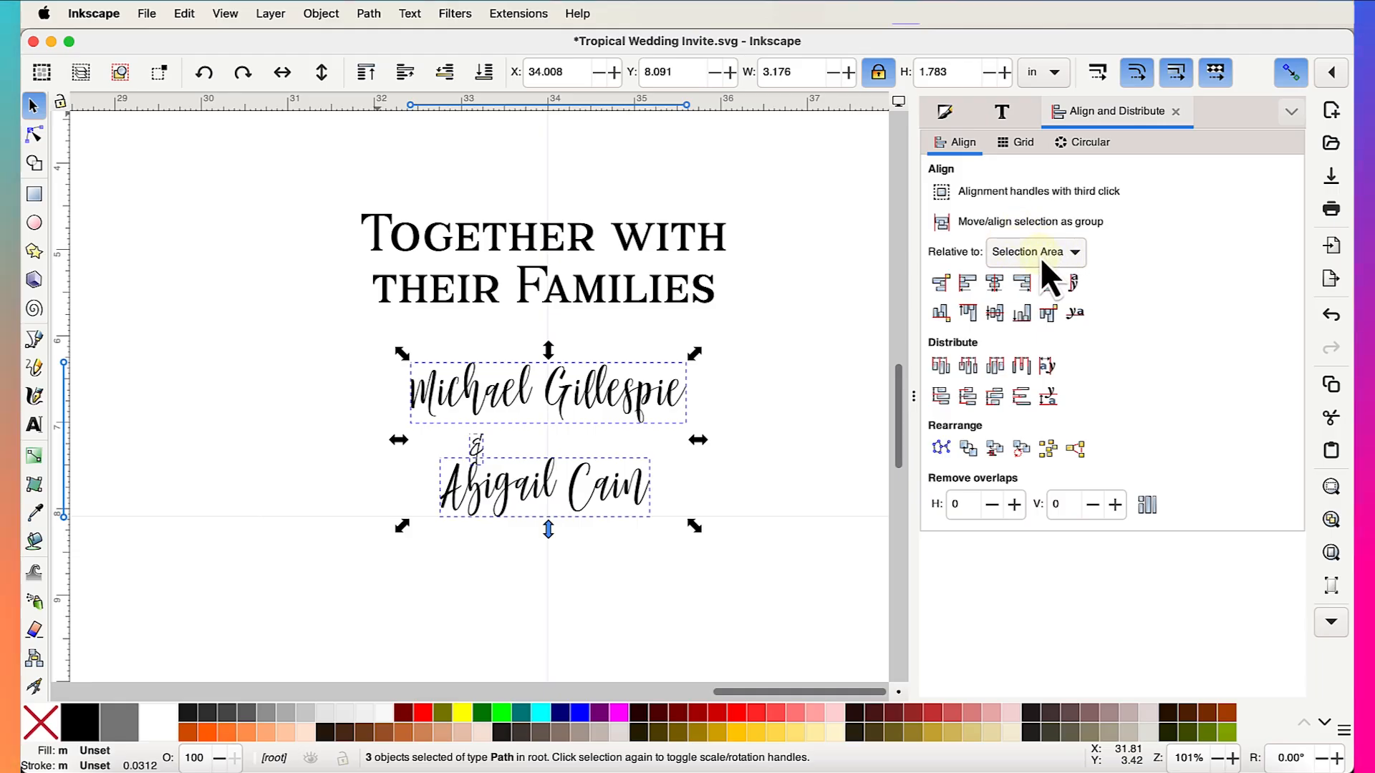
left_click(994, 284)
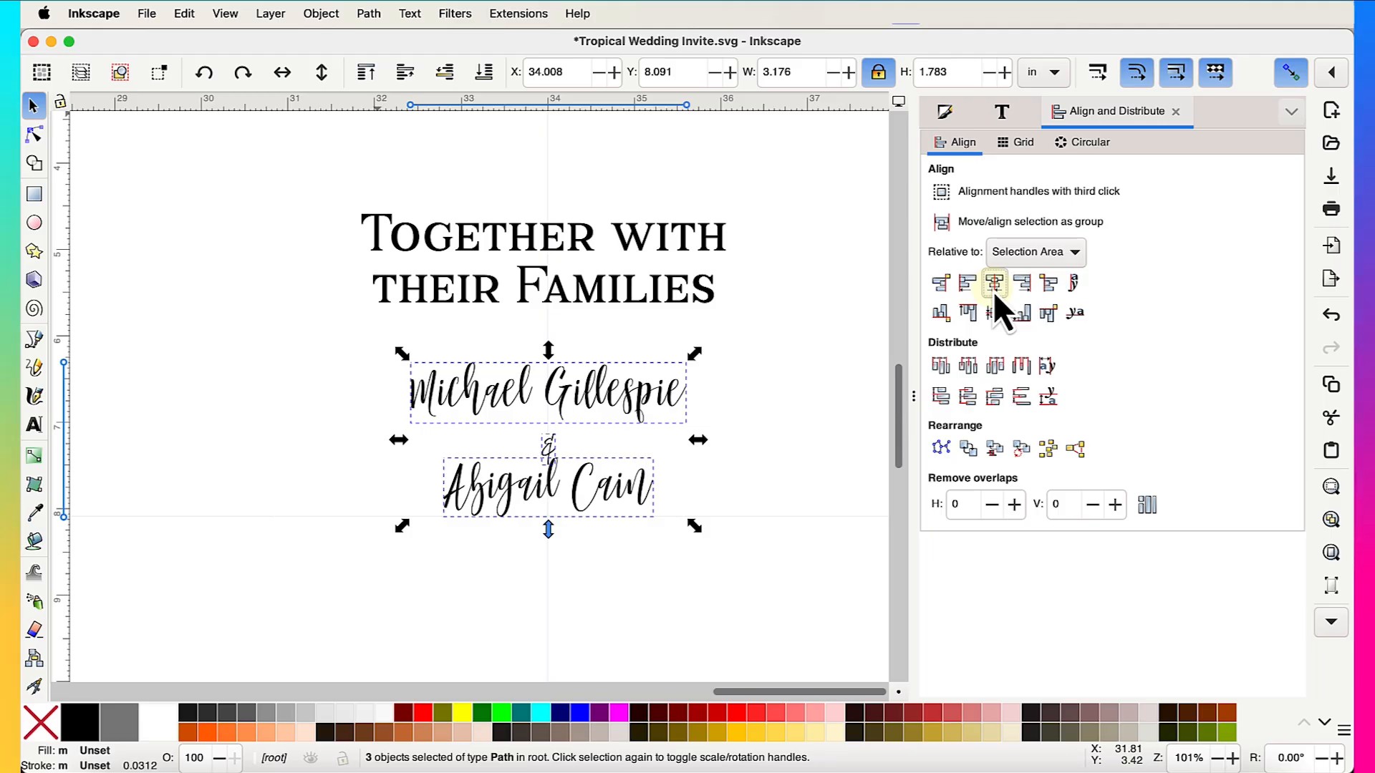
scroll(607, 462, "up", 3)
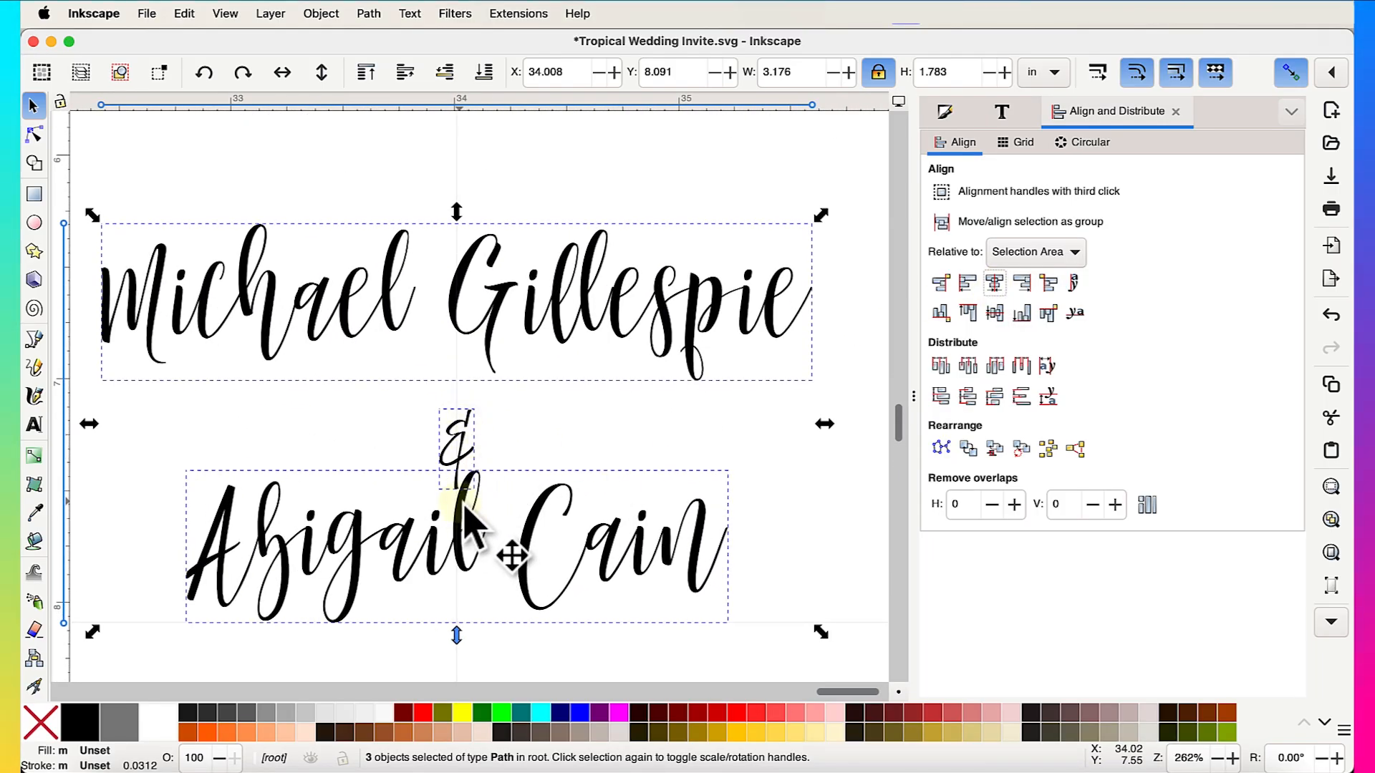
scroll(469, 519, "down", 1)
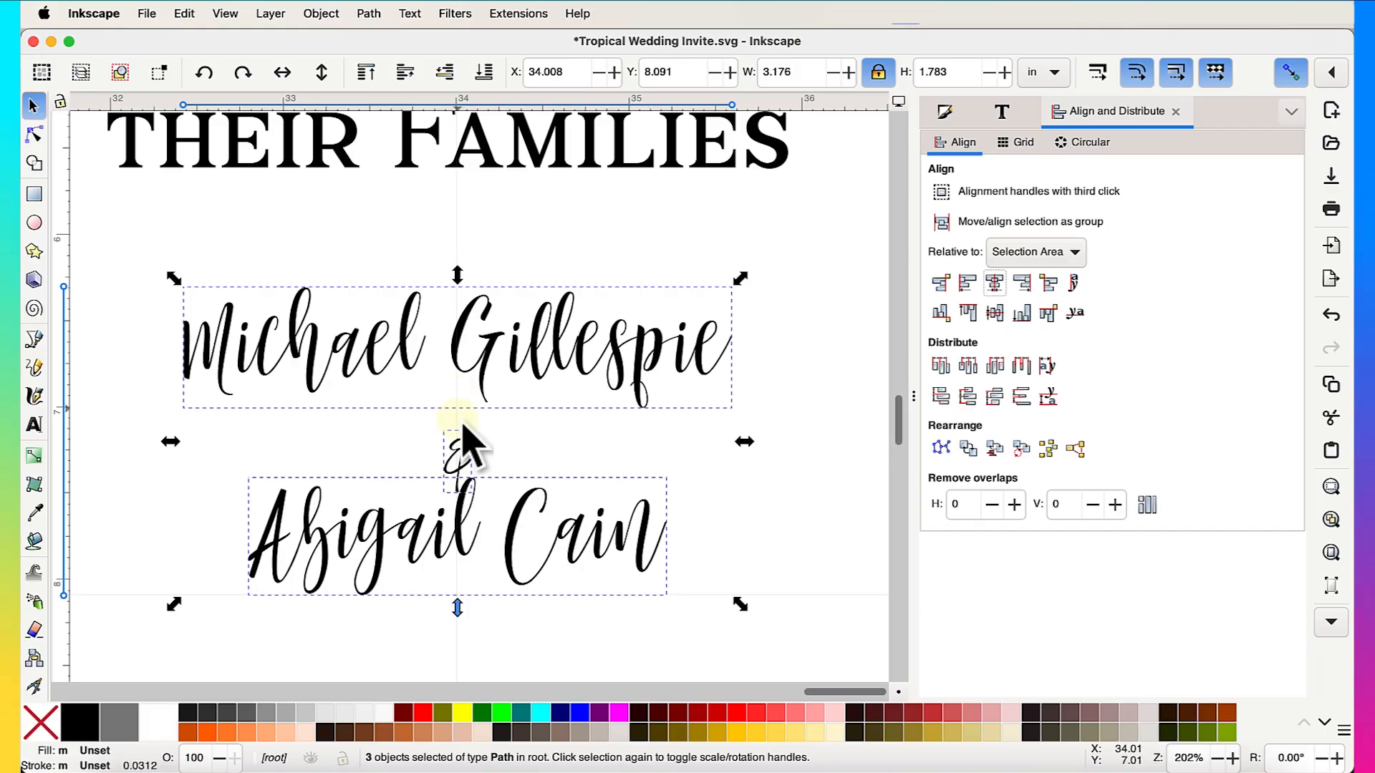
left_click(1020, 396)
- Nudge the 0.155 × 0.358 in ampersand up to Y 7.346 between the names
left_click(785, 469)
scroll(785, 469, "down", 1)
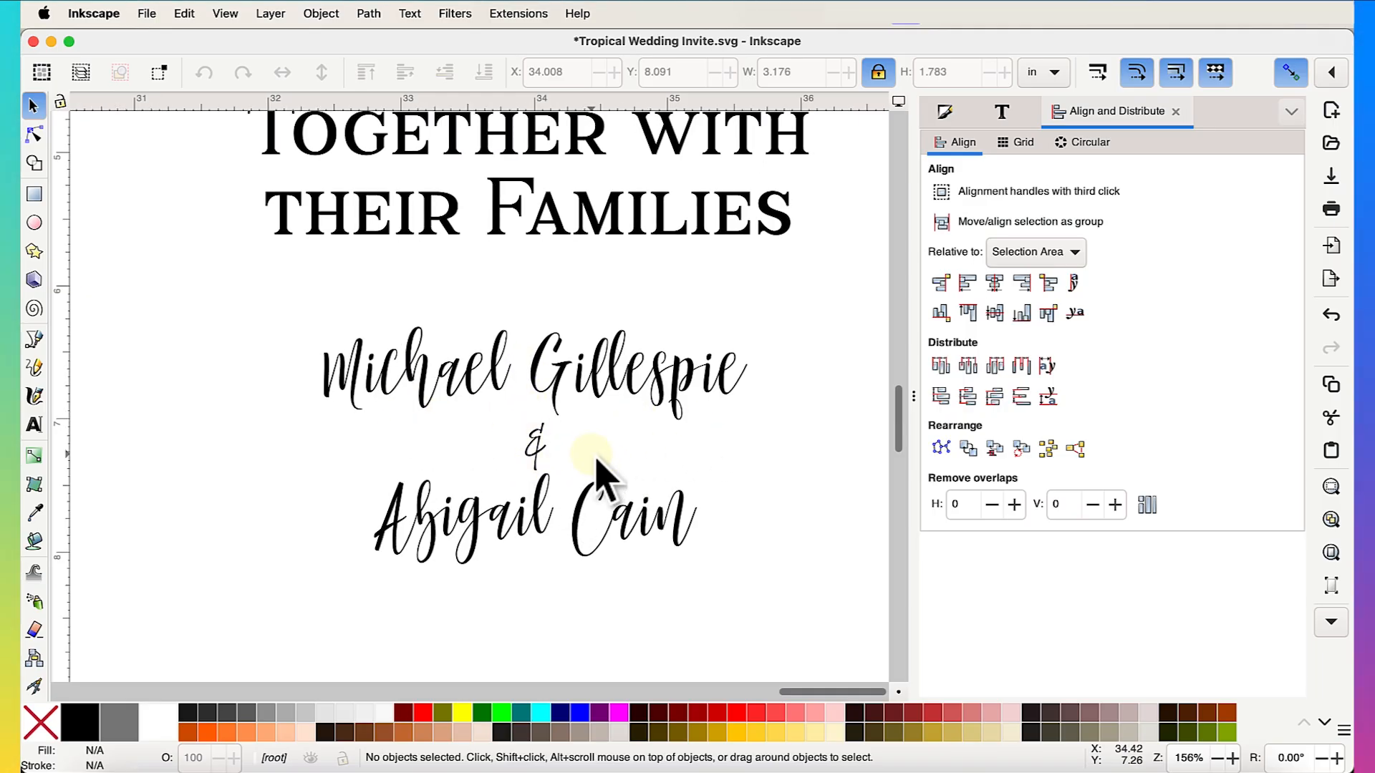
scroll(594, 465, "up", 2)
left_click(507, 442)
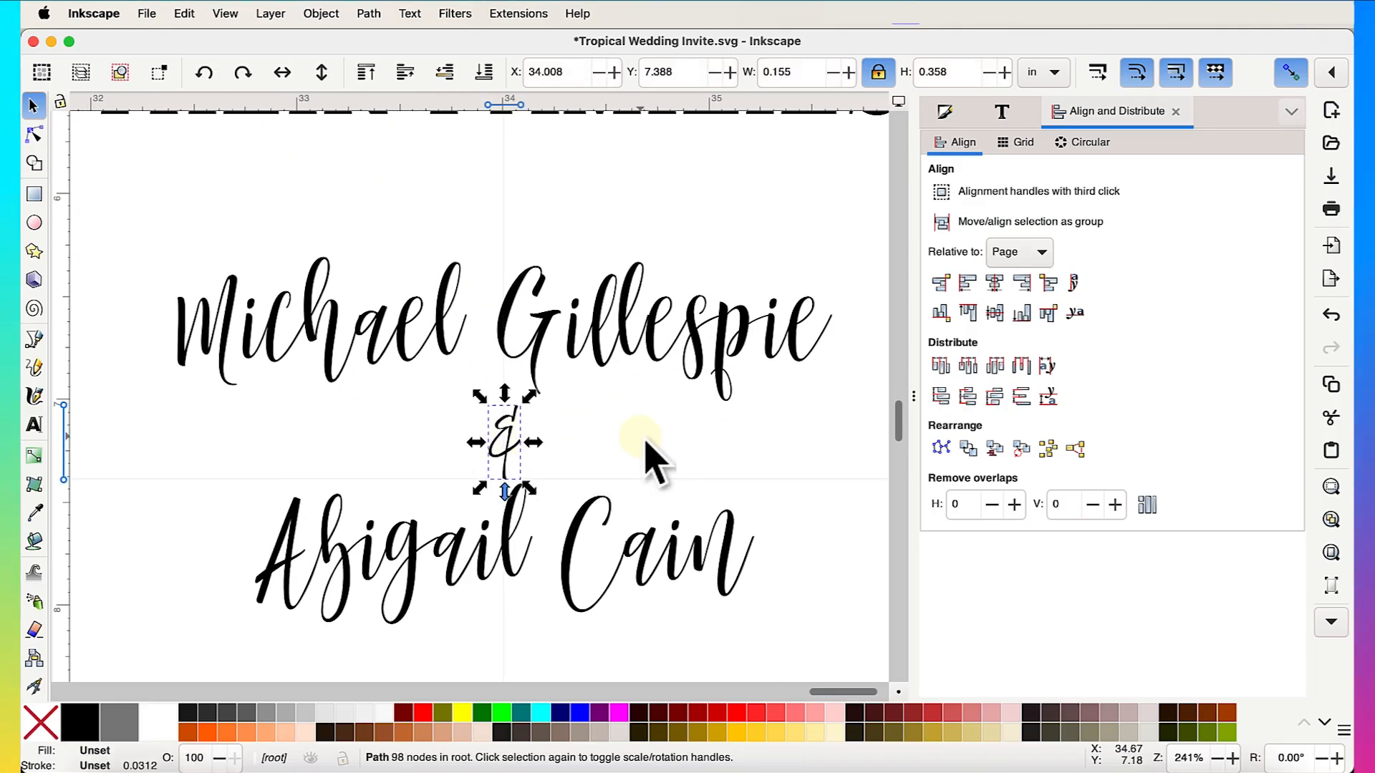
left_click(596, 474)
left_click(515, 464)
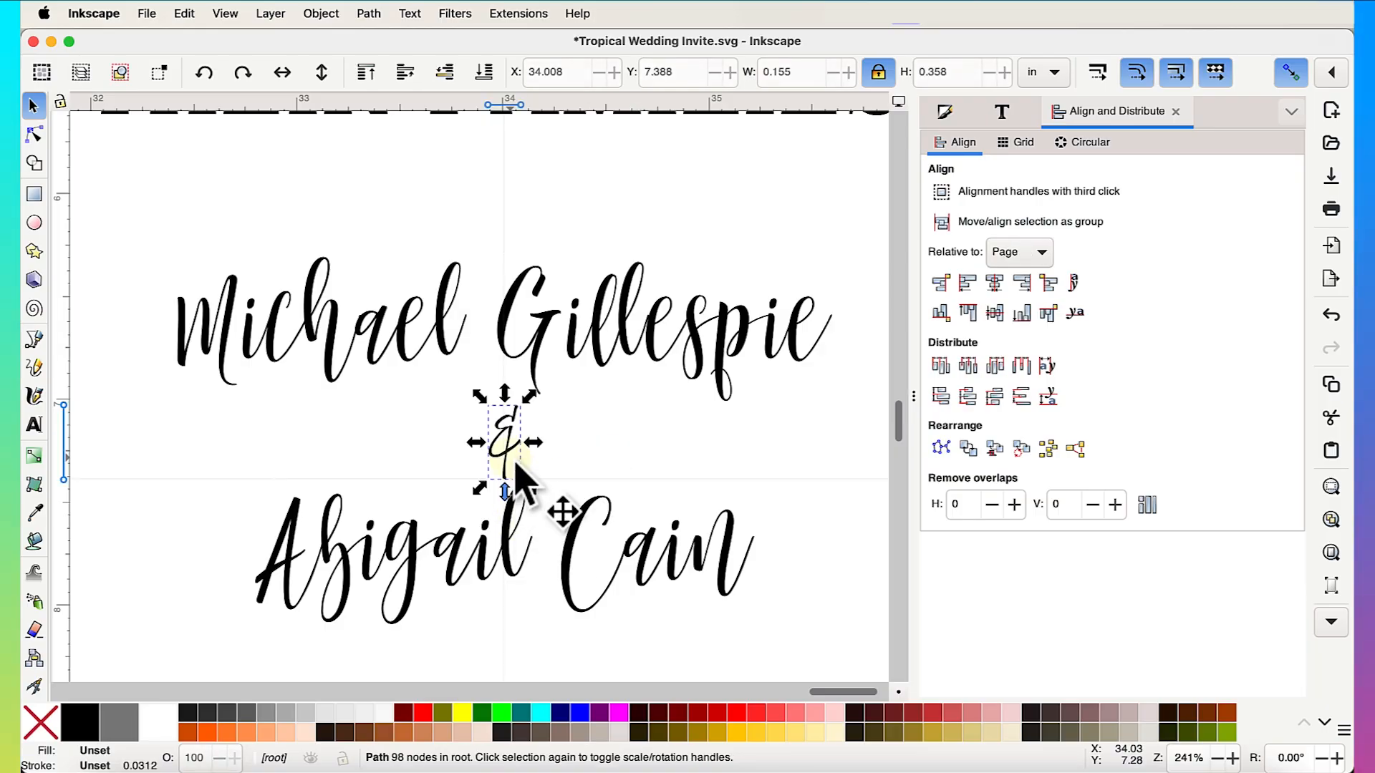
key("Up")
key("Up")
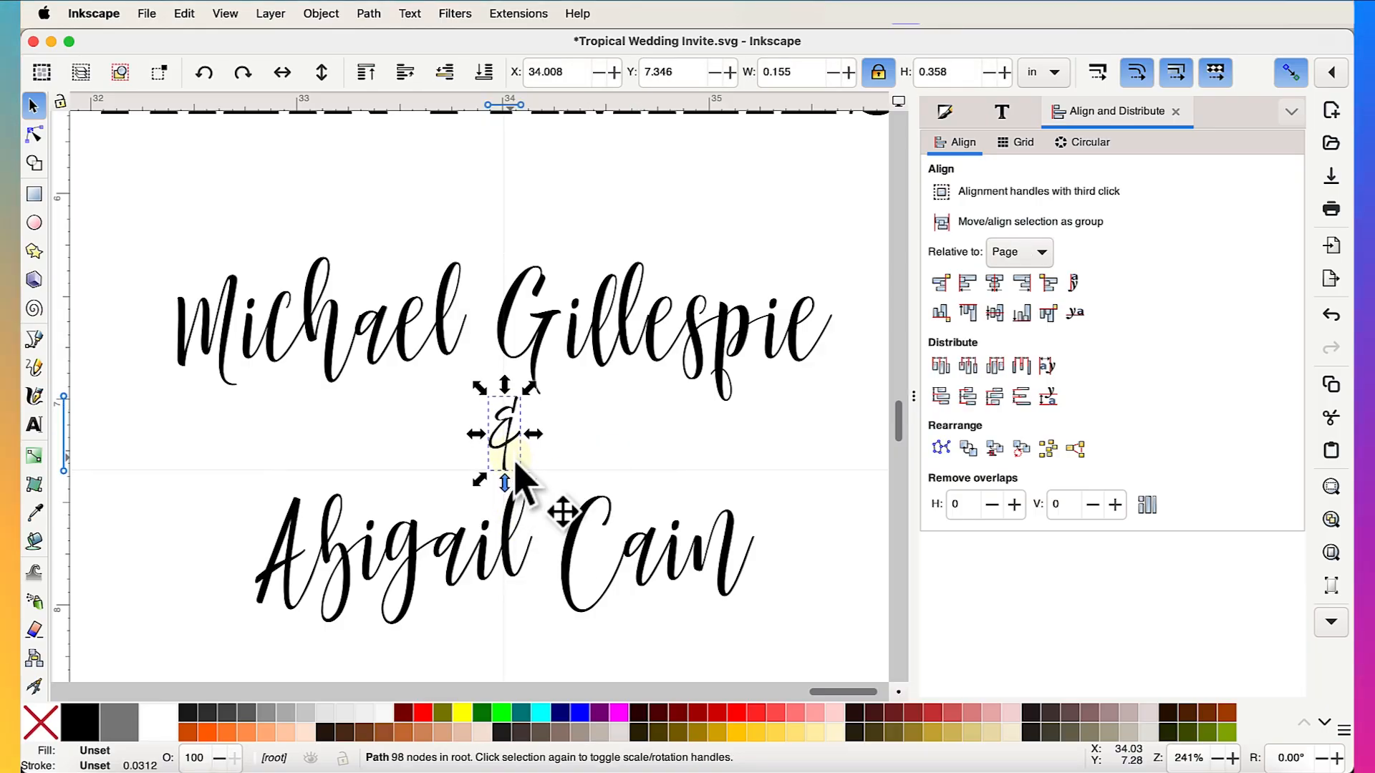
left_click(693, 464)
scroll(693, 464, "down", 5)
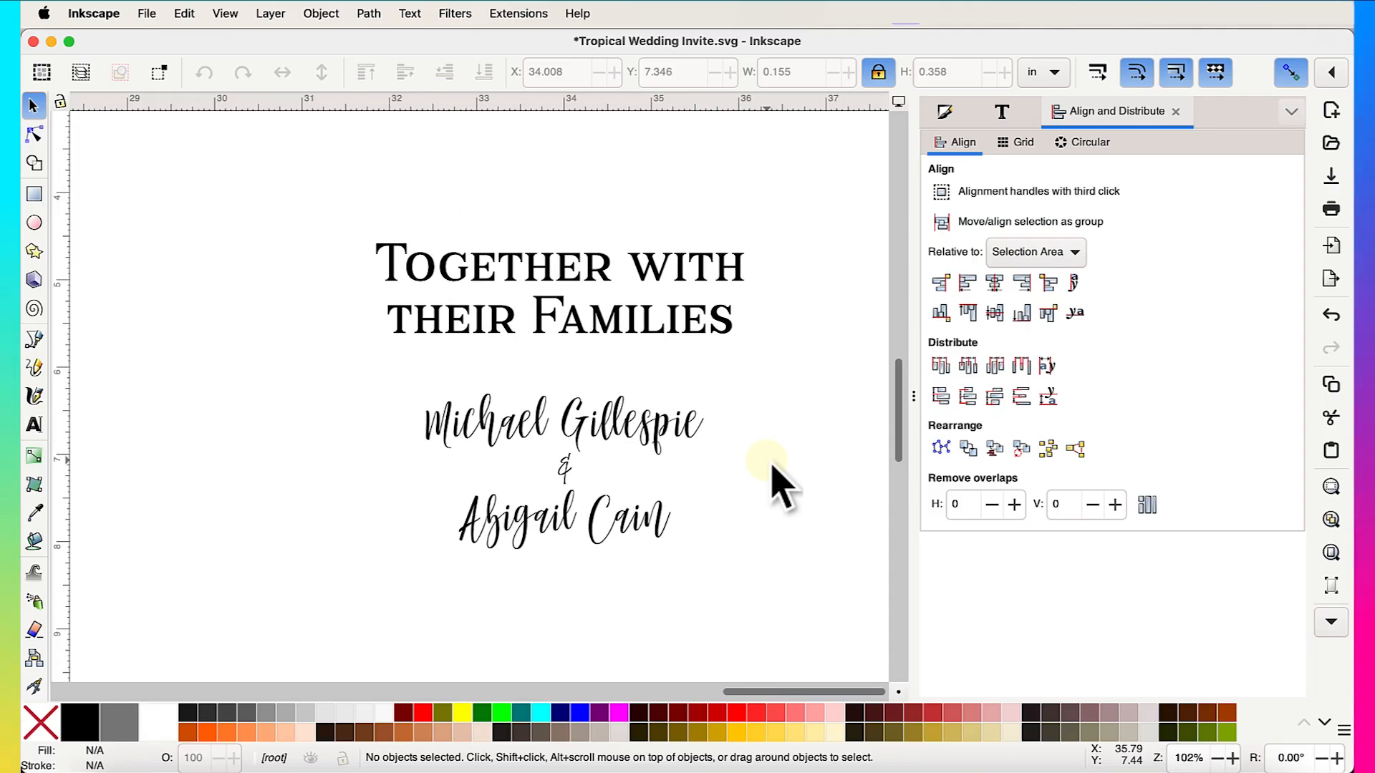
- Move the heading and names onto the floral card, shrink the block, and scale the heading down
scroll(781, 487, "down", 3)
scroll(780, 487, "down", 1)
left_click_drag(540, 333, 857, 566)
left_click_drag(707, 392, 200, 400)
scroll(200, 400, "up", 6)
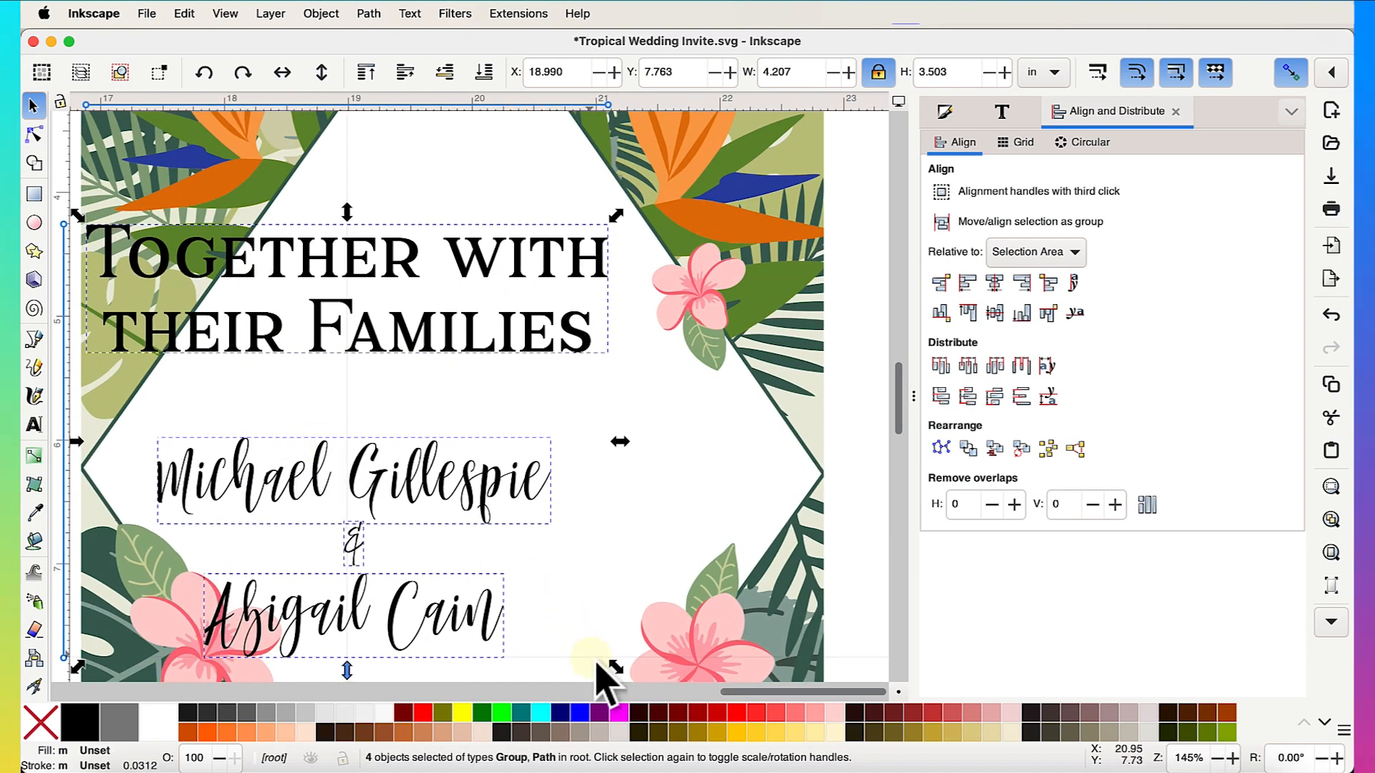
left_click_drag(616, 667, 528, 589)
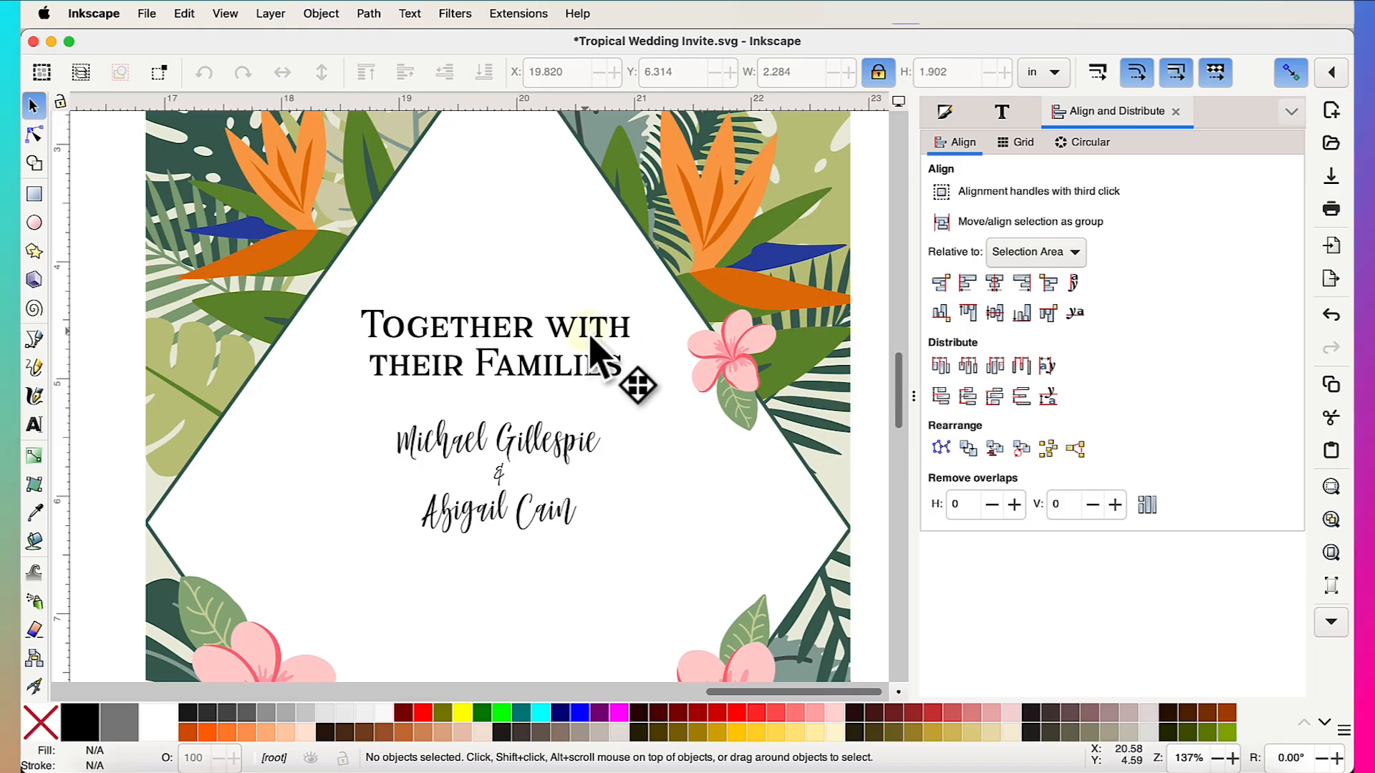
left_click(591, 343)
left_click_drag(643, 377, 603, 379)
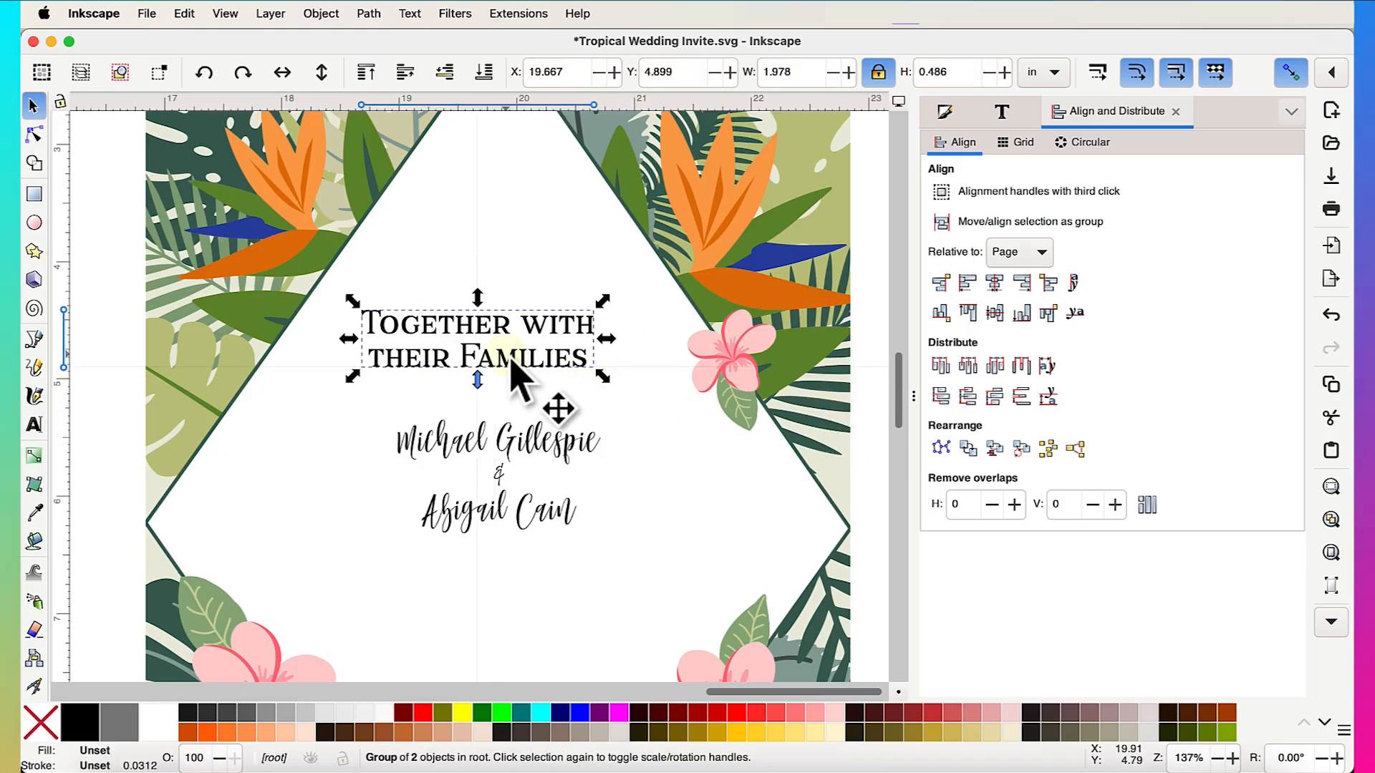
left_click_drag(513, 361, 543, 361)
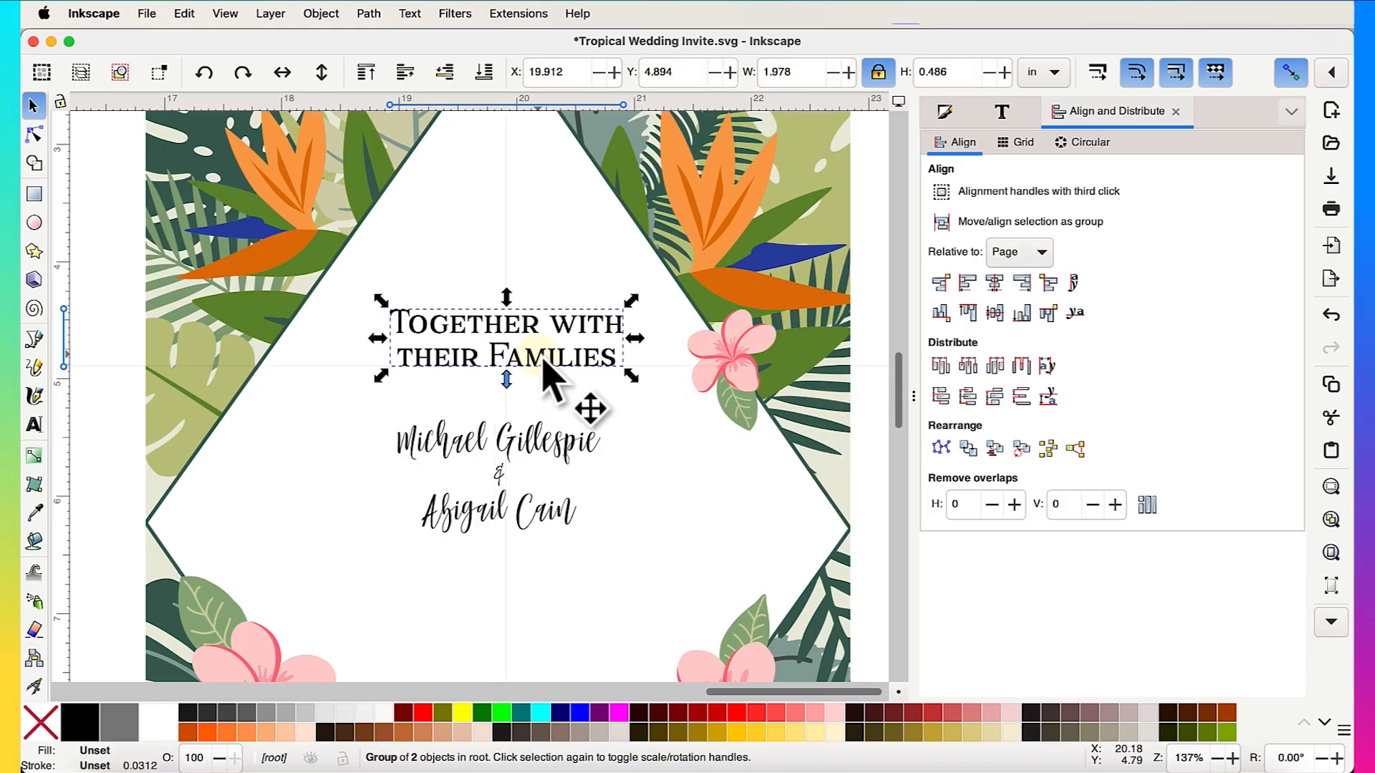
- Enlarge the two names and ampersand together and nudge them slightly down
left_click(555, 448)
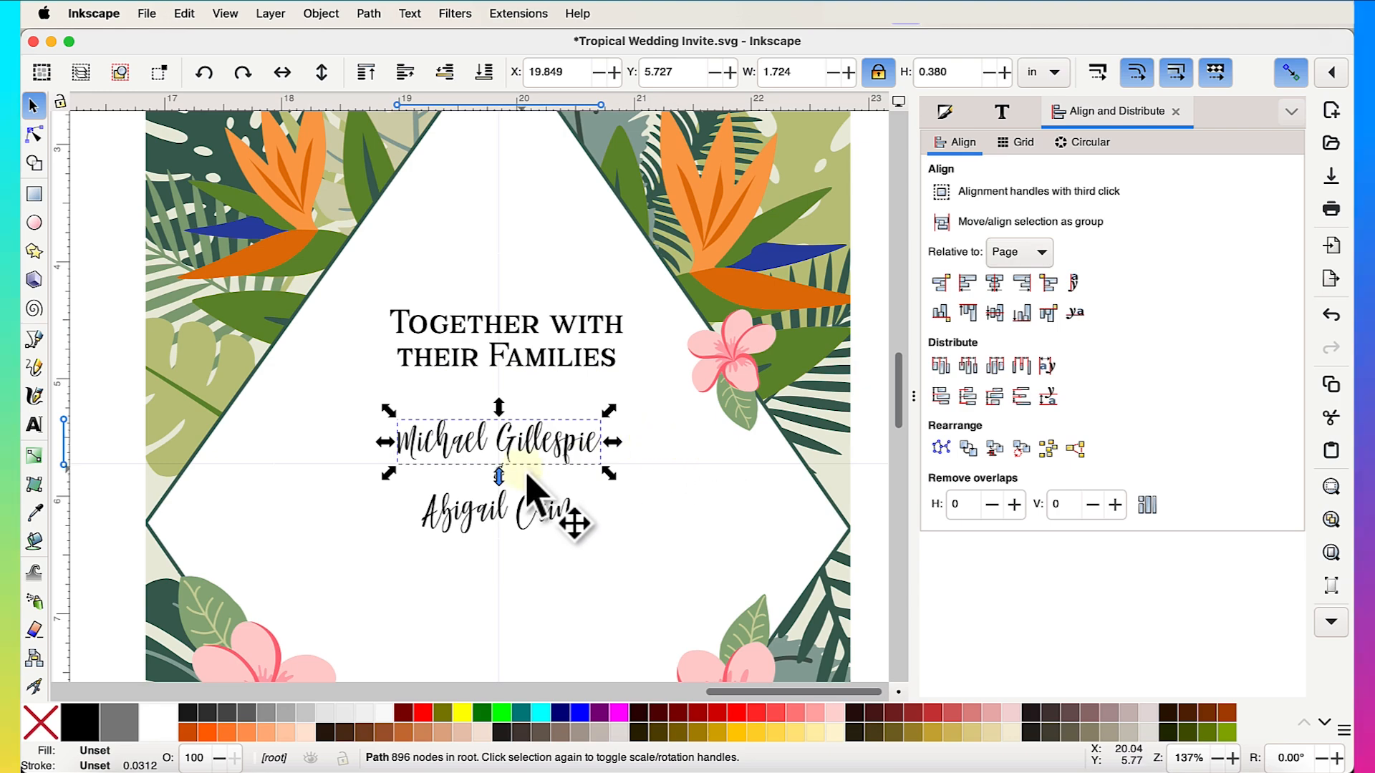
left_click(510, 505, "shift")
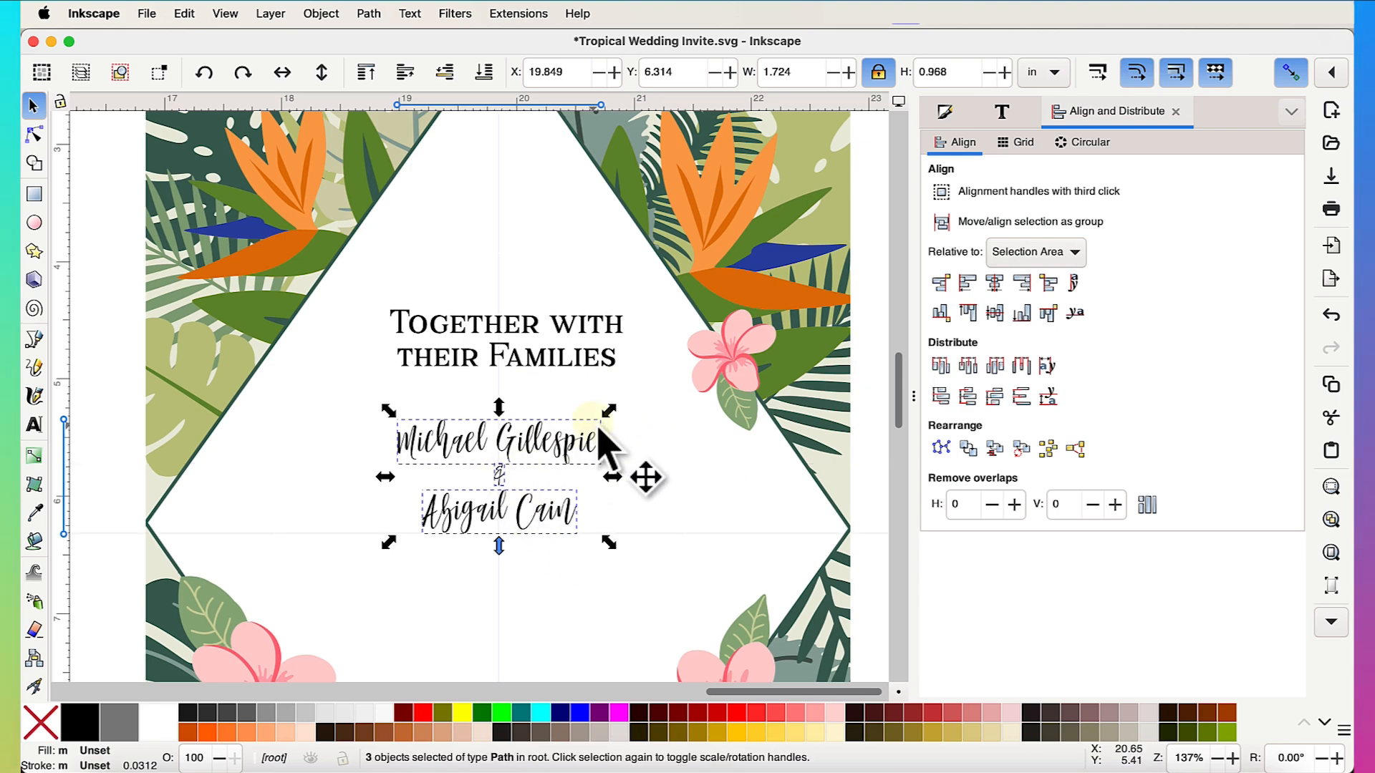
left_click_drag(609, 410, 594, 444)
scroll(594, 444, "down", 3)
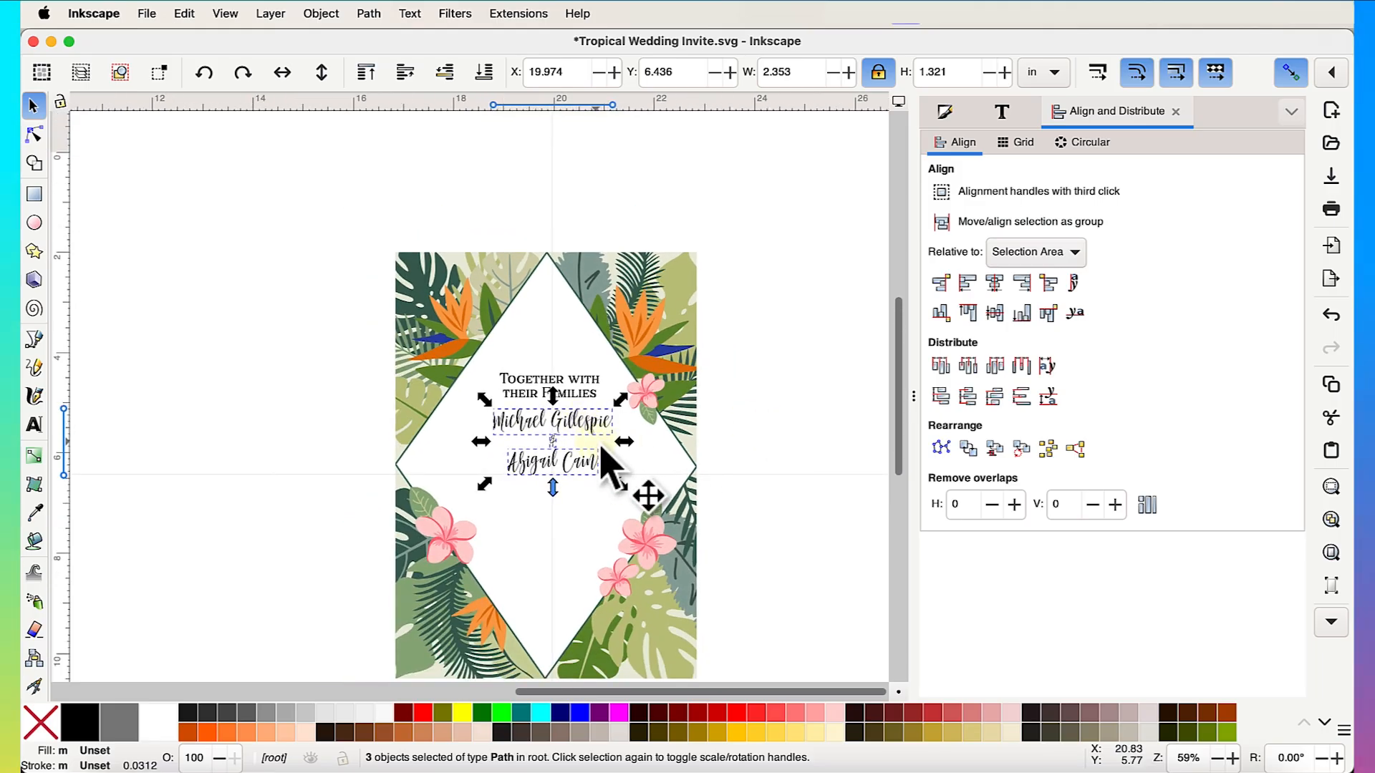
scroll(598, 451, "up", 3)
left_click_drag(532, 406, 530, 414)
scroll(530, 414, "down", 2)
left_click(759, 452)
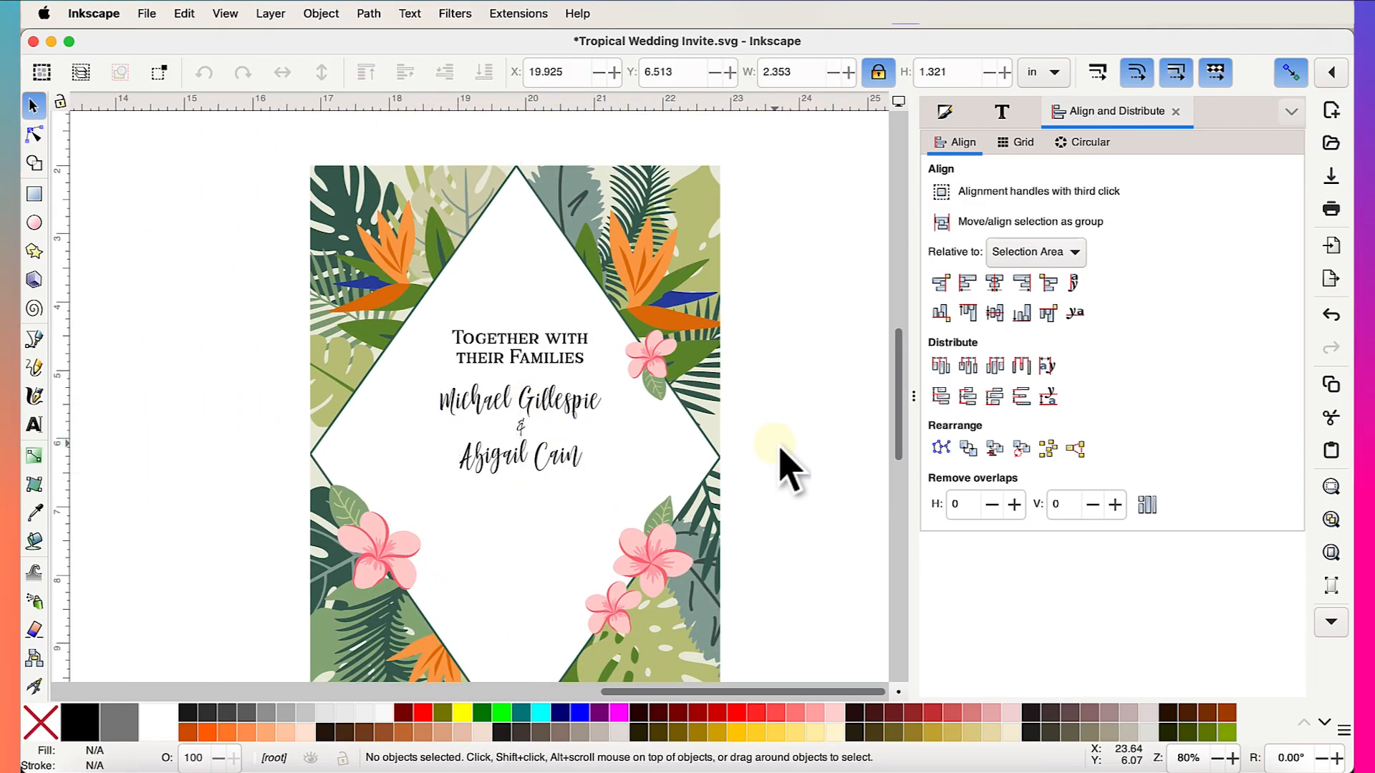
scroll(782, 453, "down", 2)
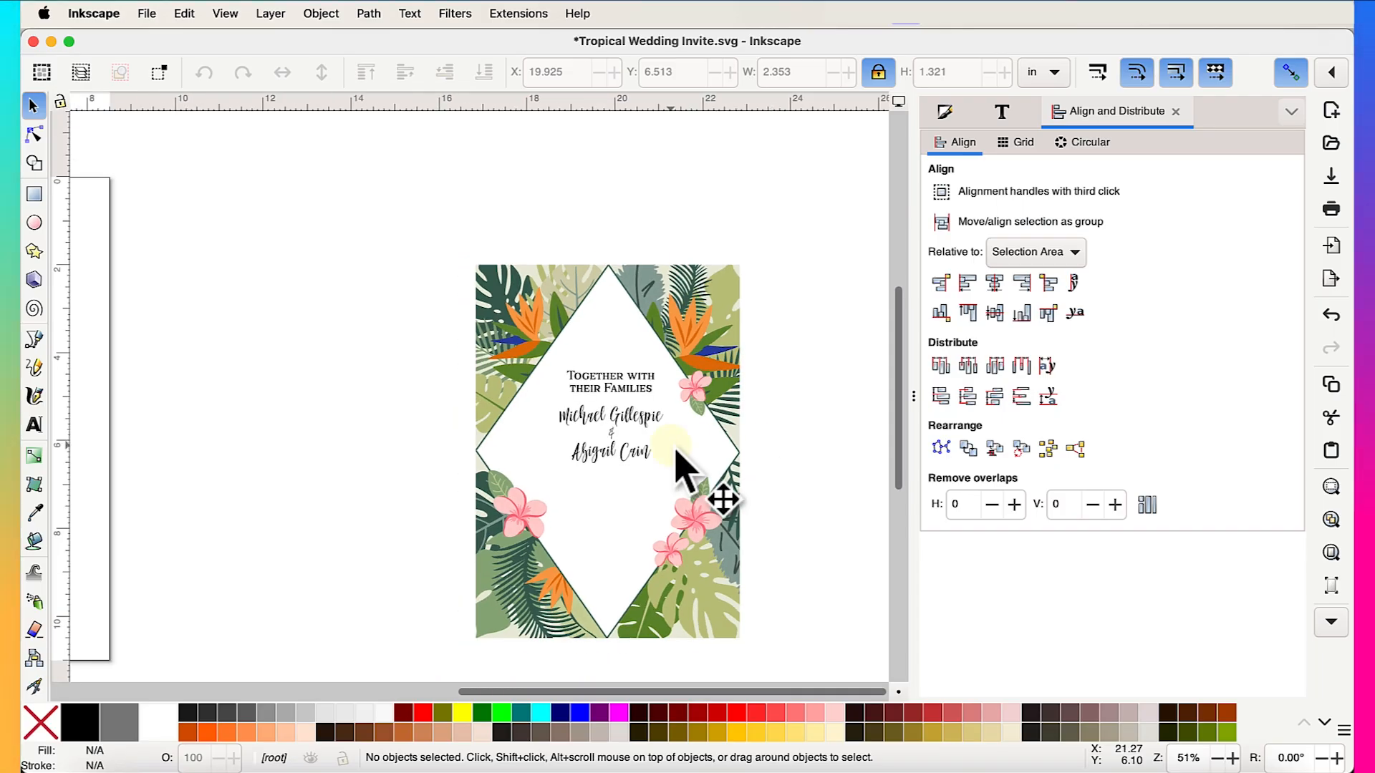
scroll(676, 455, "up", 2)
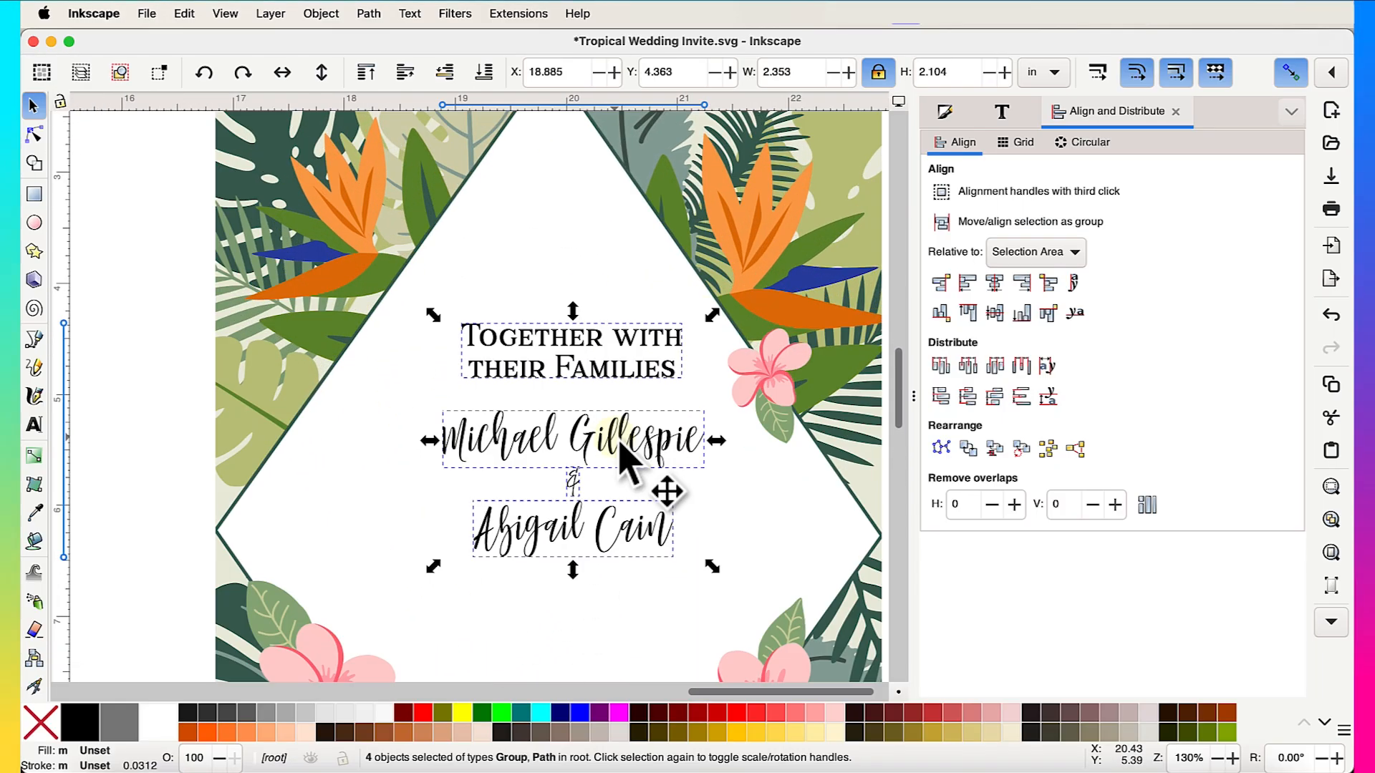
scroll(594, 434, "down", 2)
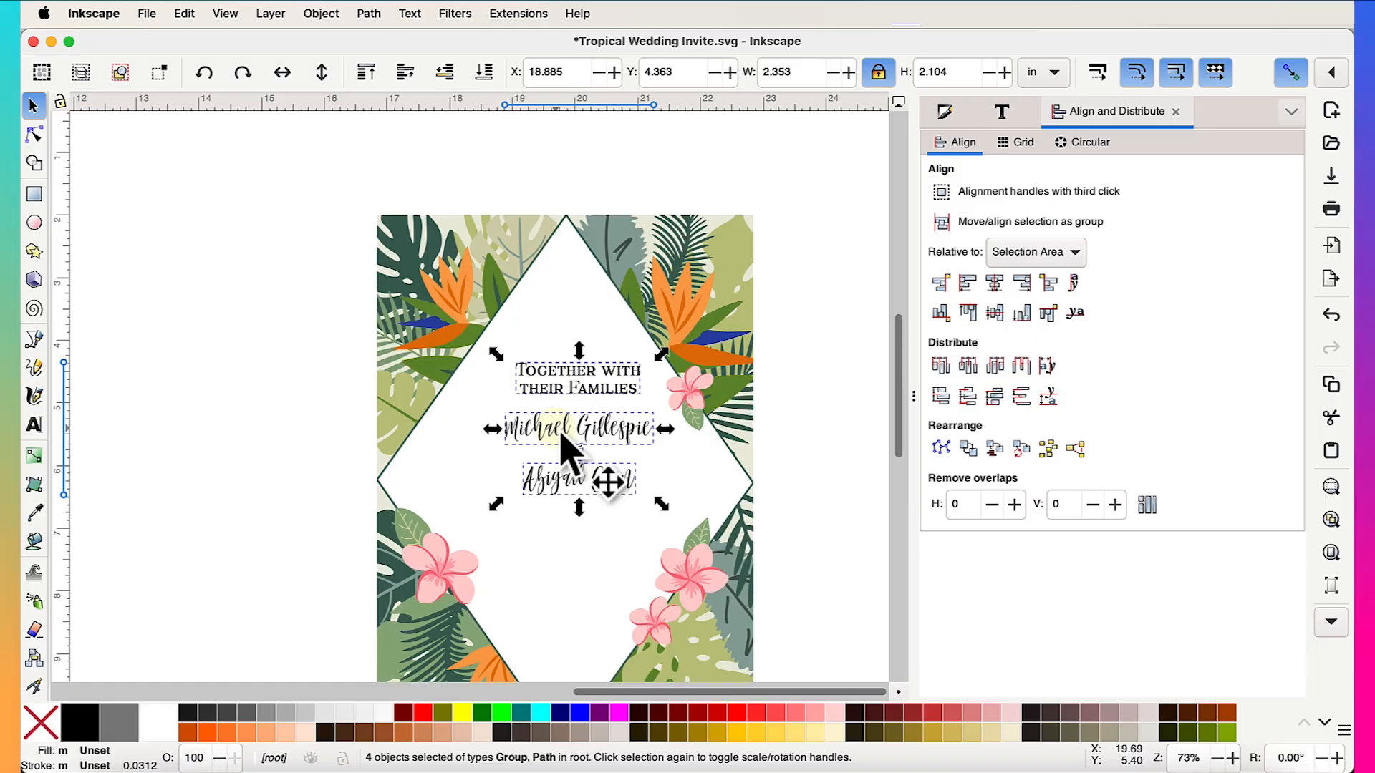
- Group the heading, names and ampersand and centre them horizontally on the 6 × 8.5 in card
right_click(570, 452)
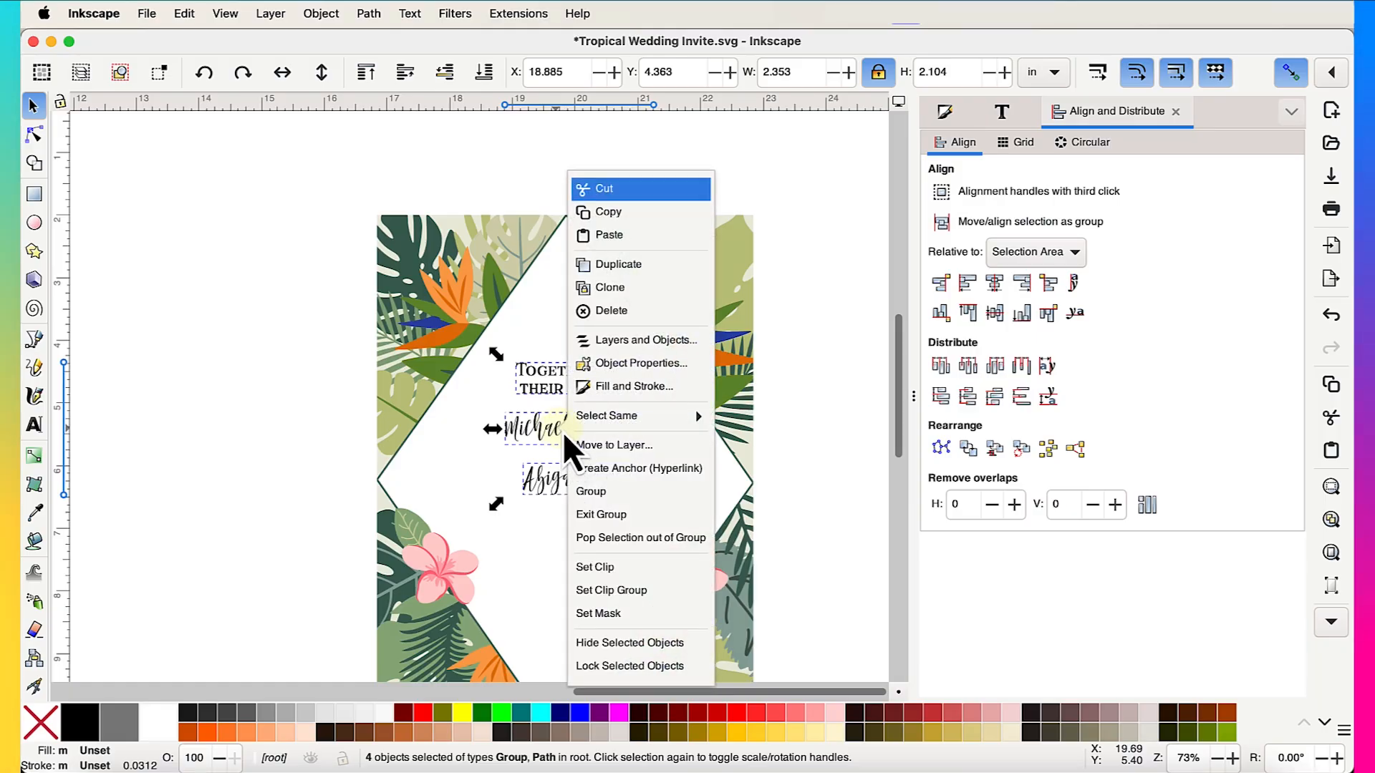
left_click(591, 492)
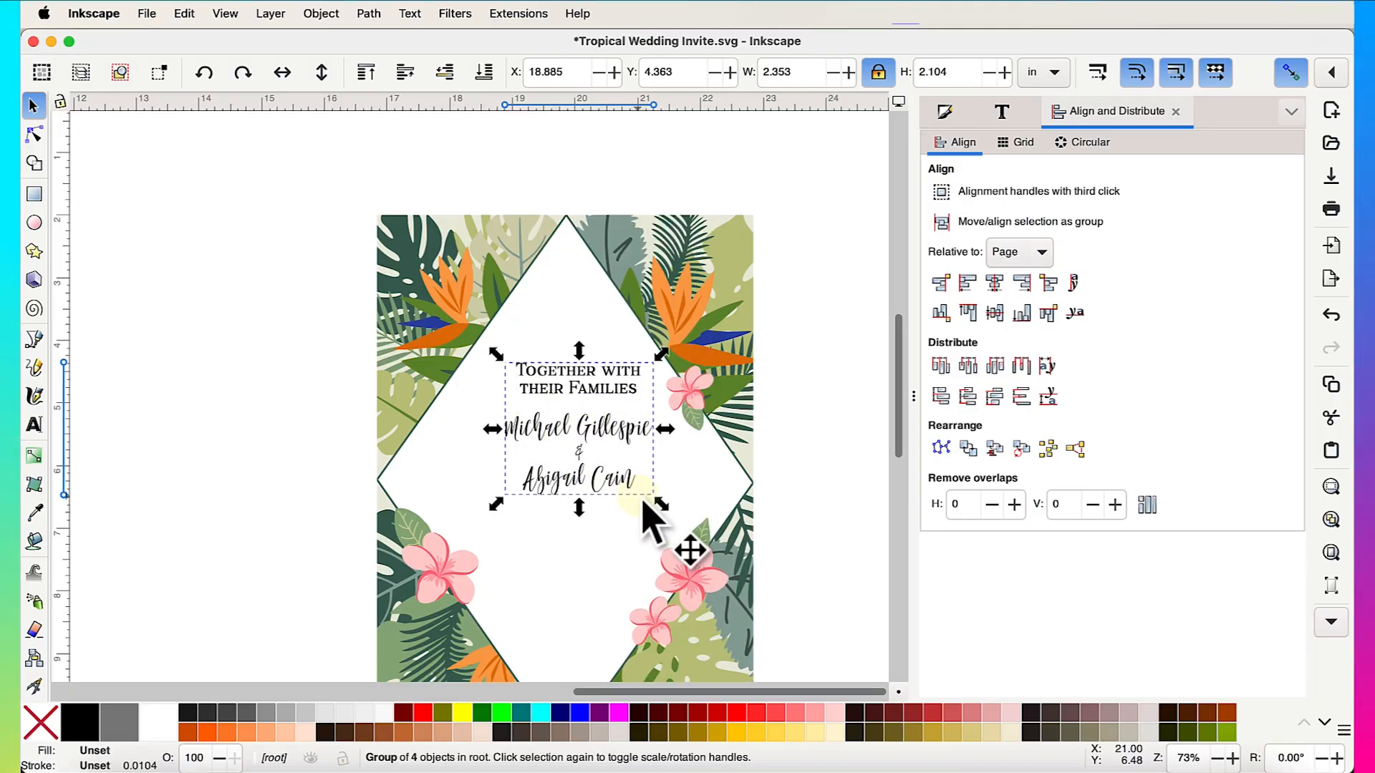
left_click(623, 537, "shift")
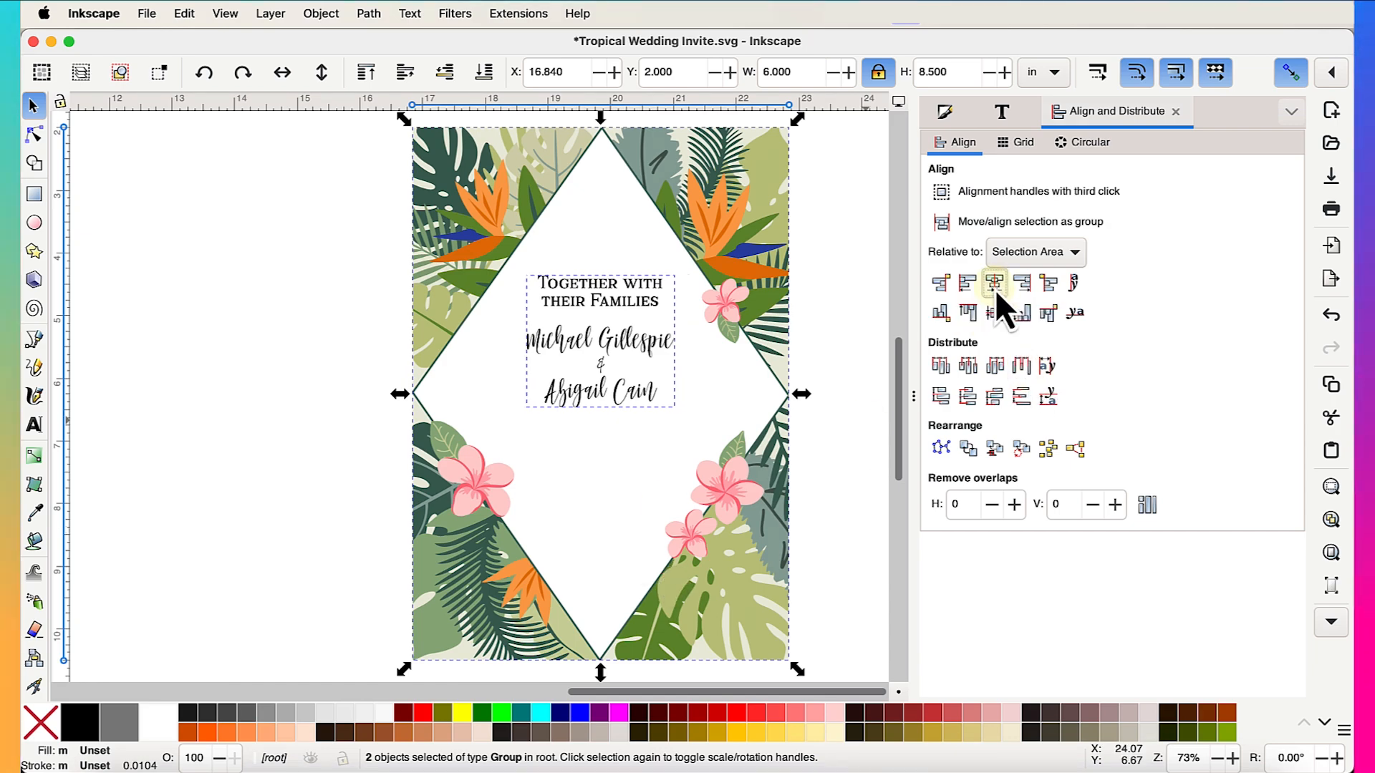
left_click(298, 464)
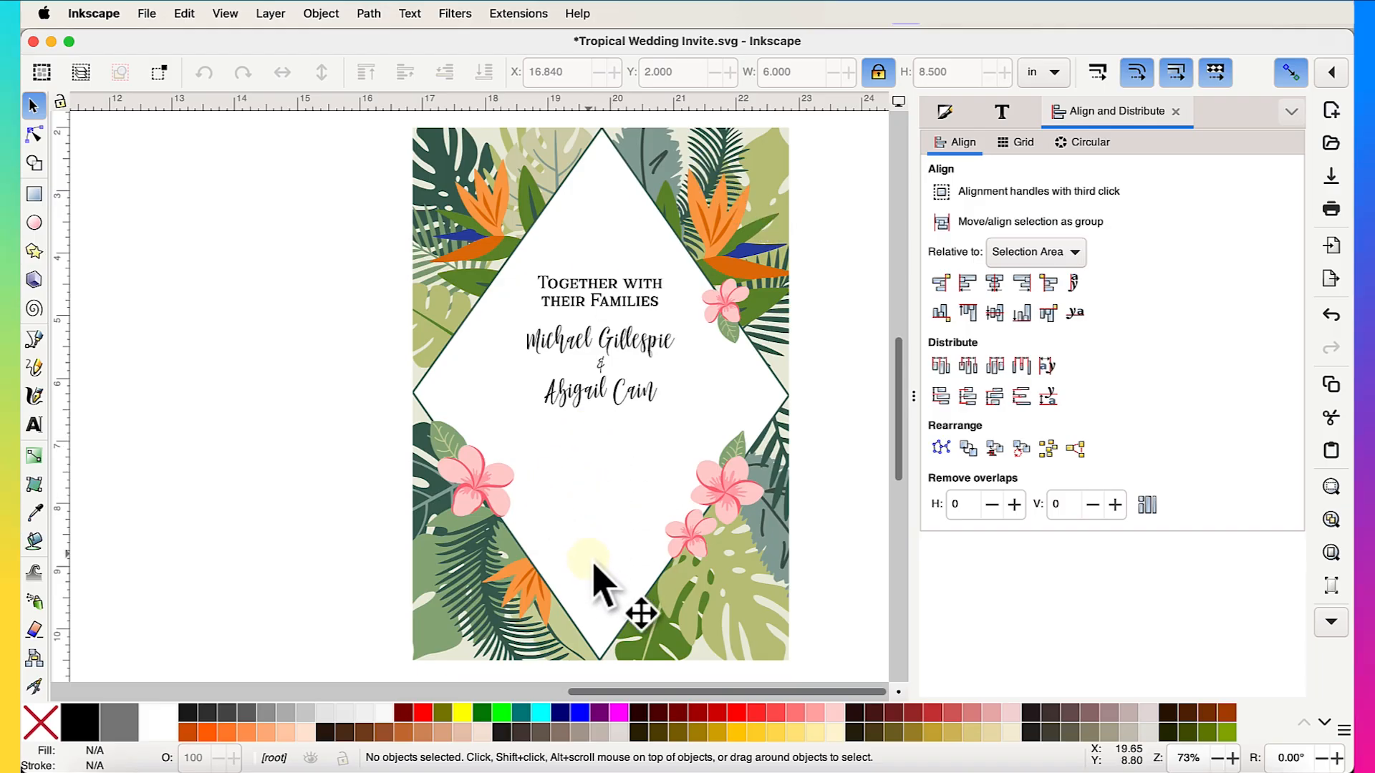
- Save Tropical Wedding Invite.svg and review the finished invite page
scroll(548, 530, "left", 15)
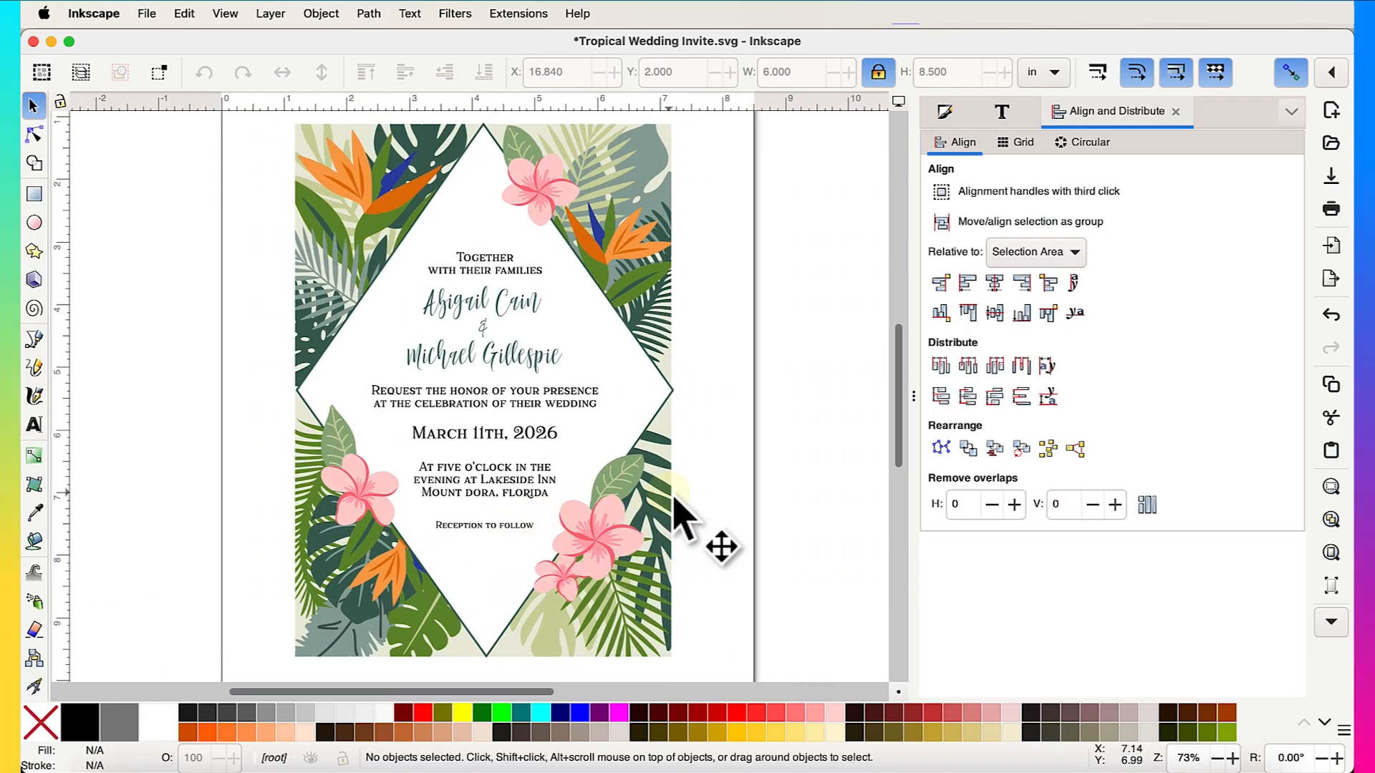
scroll(676, 499, "down", 2)
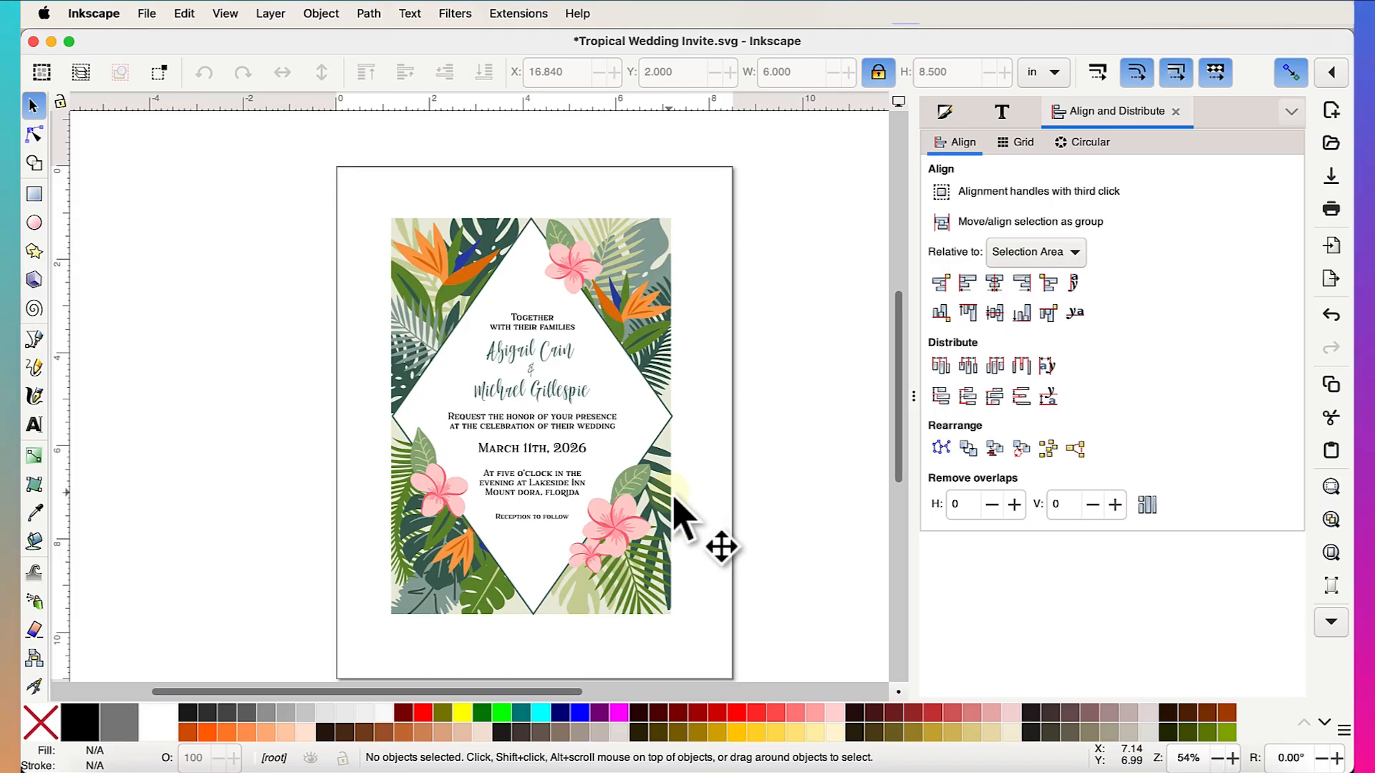
key("super+s")
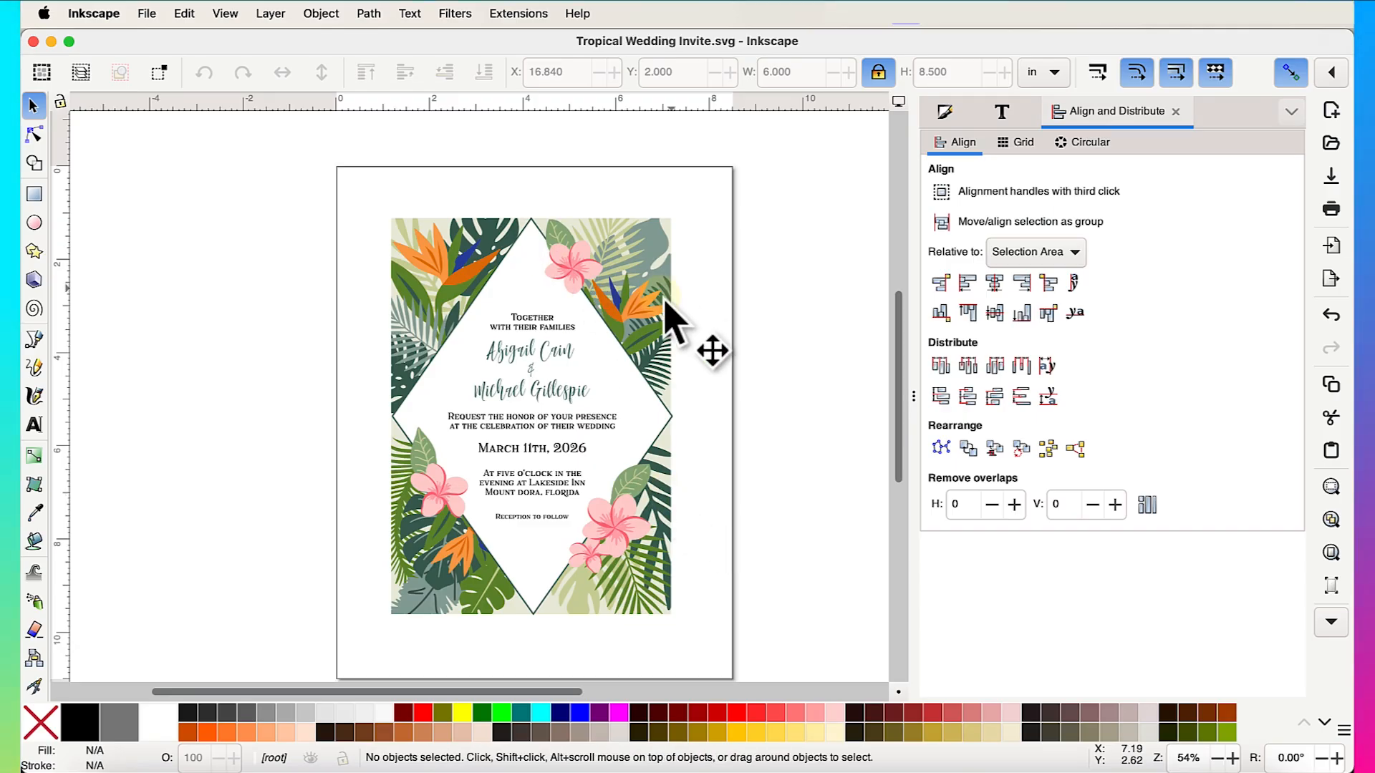
scroll(706, 493, "down", 1)
scroll(706, 493, "right", 1)
scroll(716, 512, "down", 1)
scroll(716, 513, "right", 1)
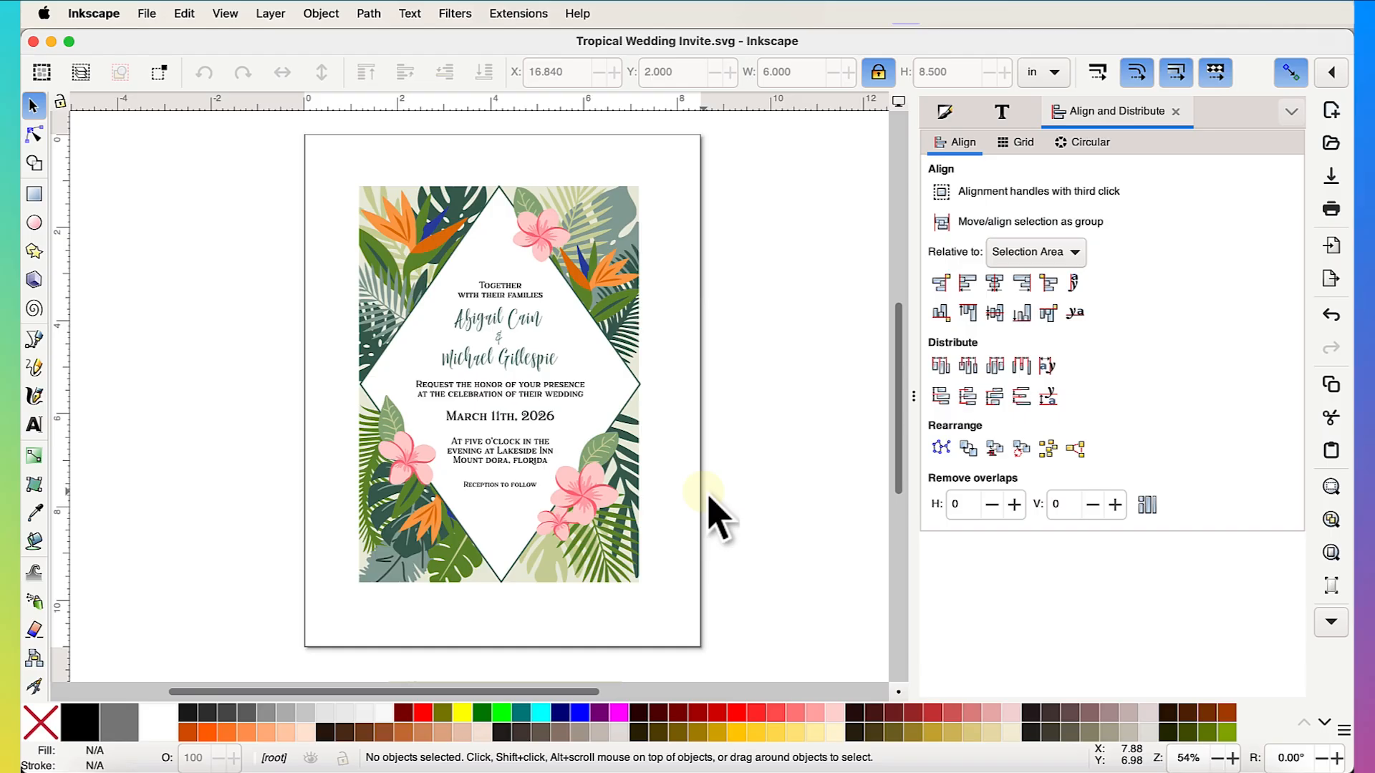
scroll(716, 513, "down", 1)
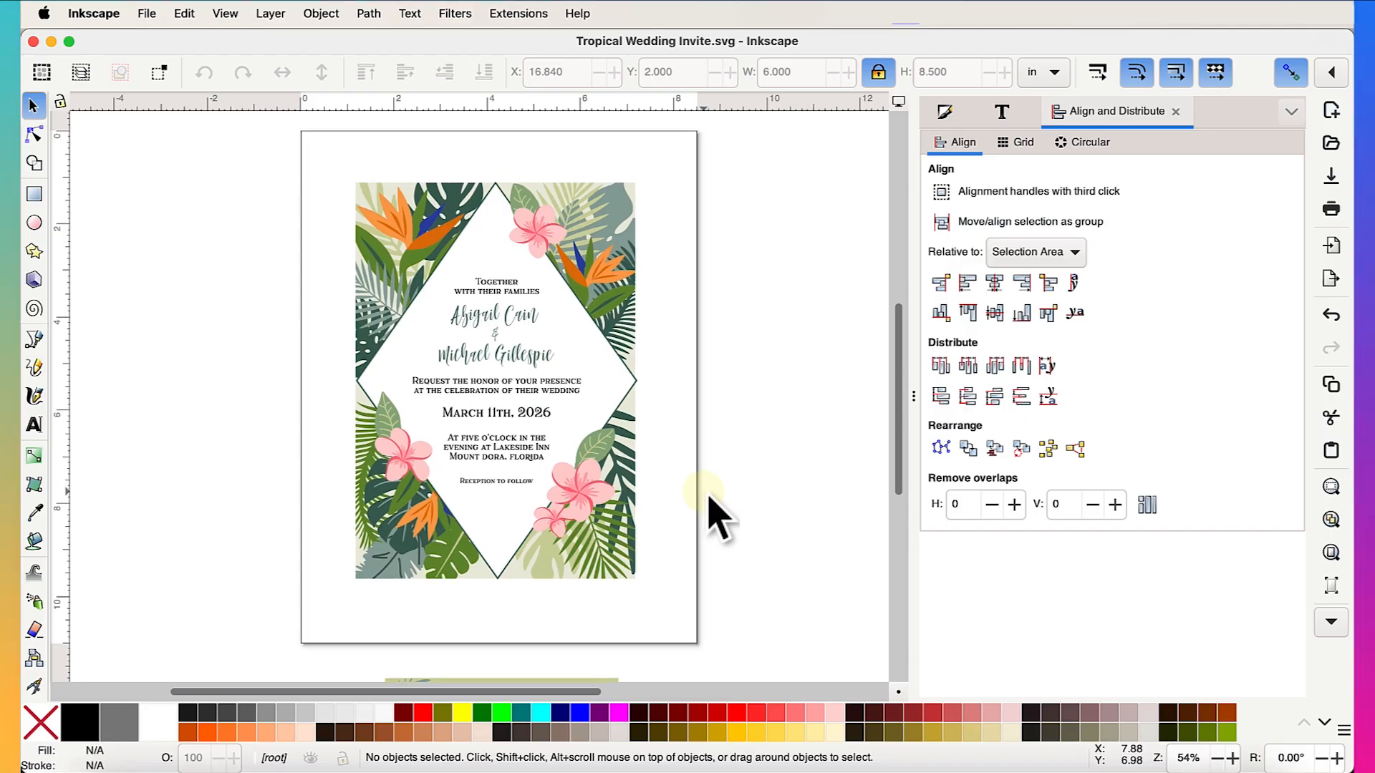
scroll(709, 497, "left", 3)
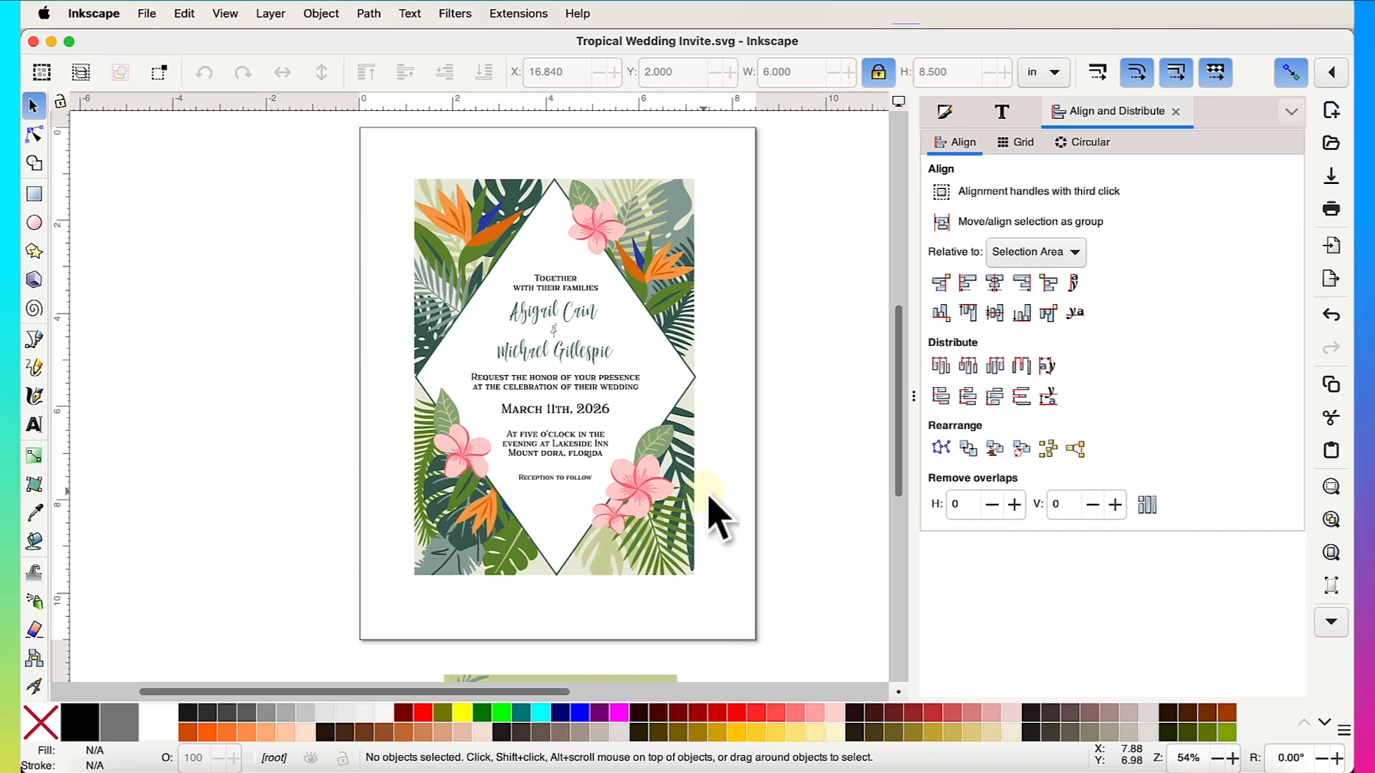
scroll(709, 501, "up", 2)
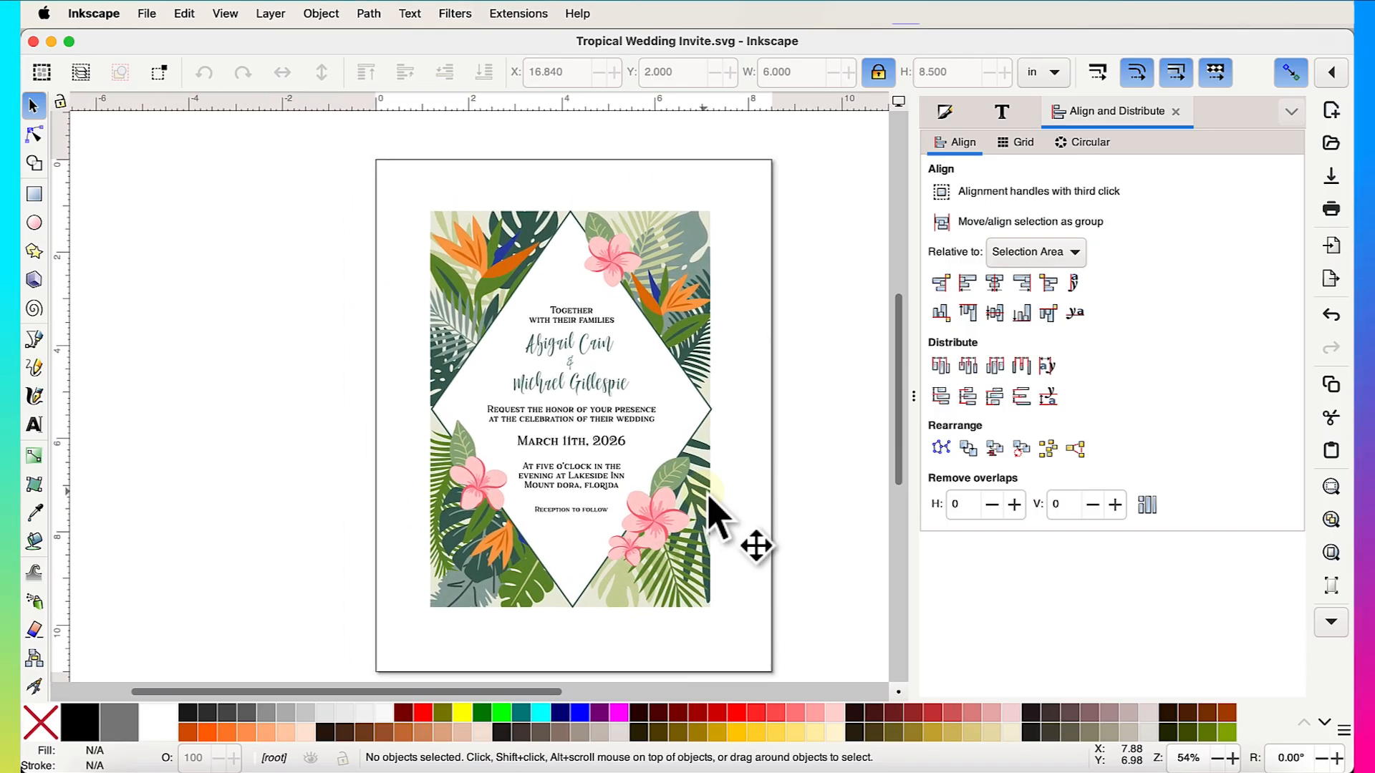
- Set the export area to Selection and rubber-band select all 12 invitation pieces
left_click(144, 11)
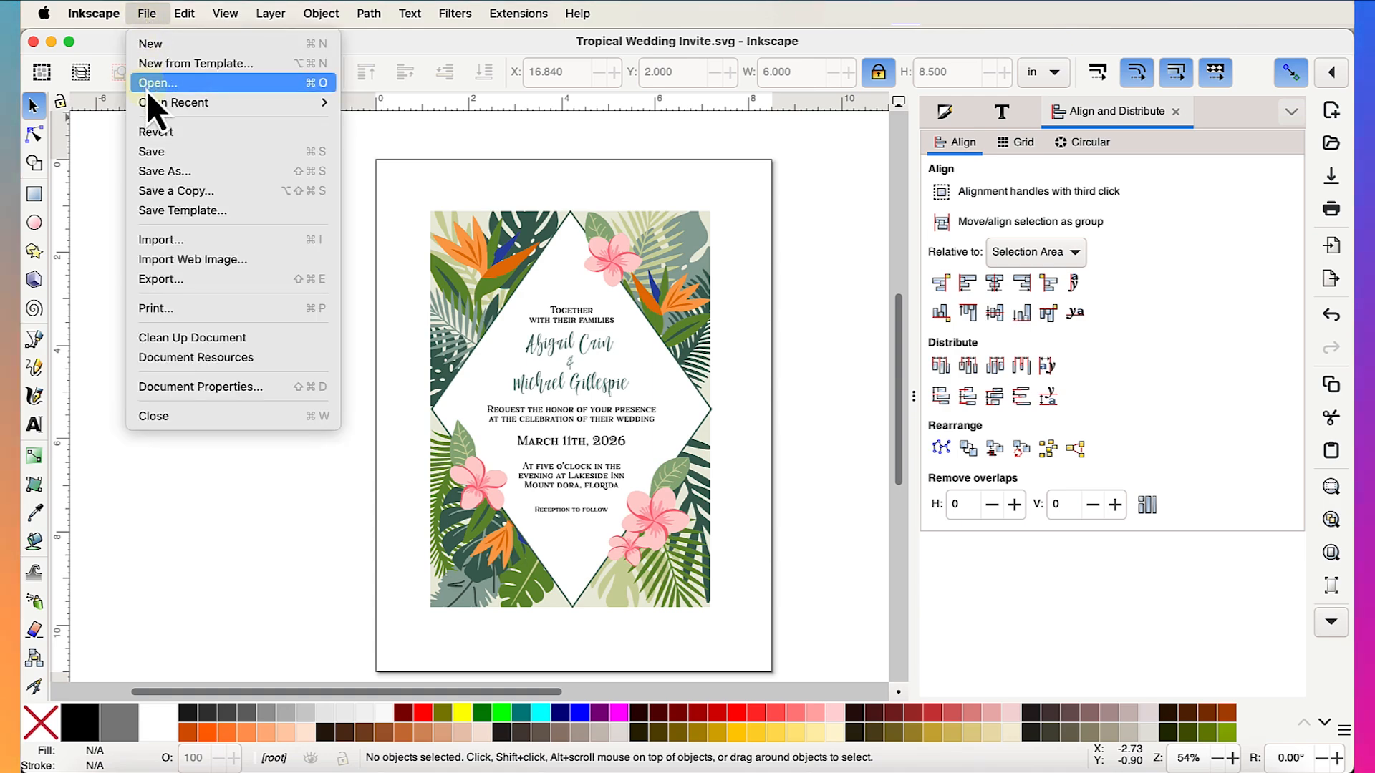
left_click(171, 279)
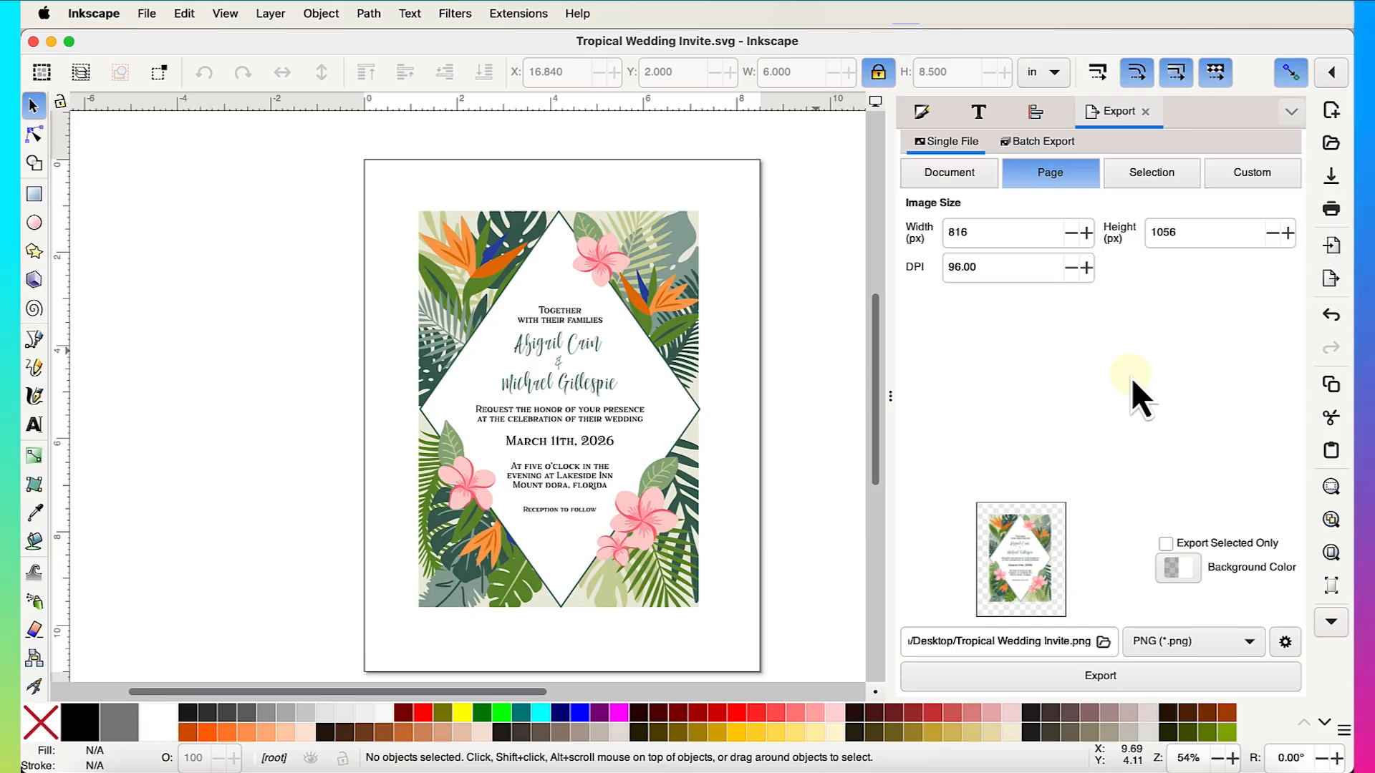
left_click(1161, 179)
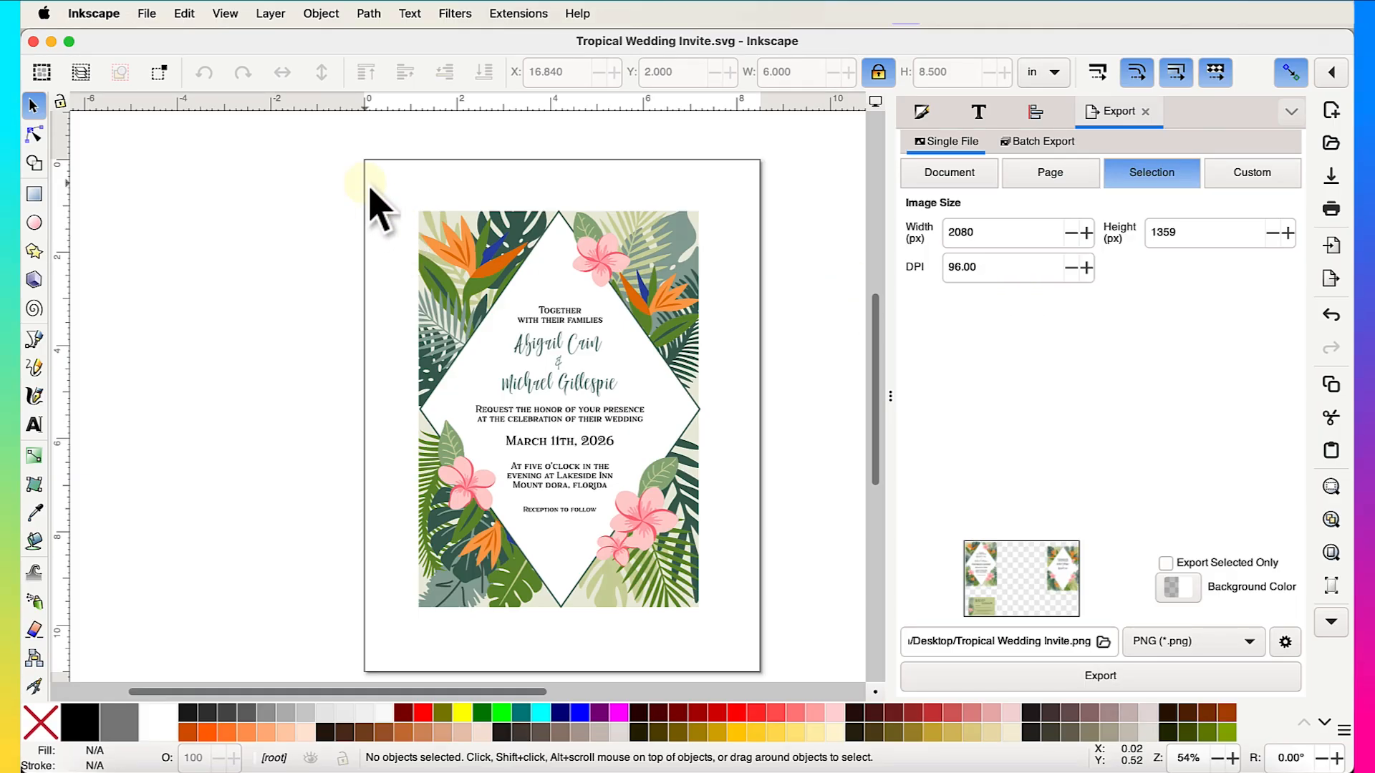
left_click_drag(364, 170, 738, 617)
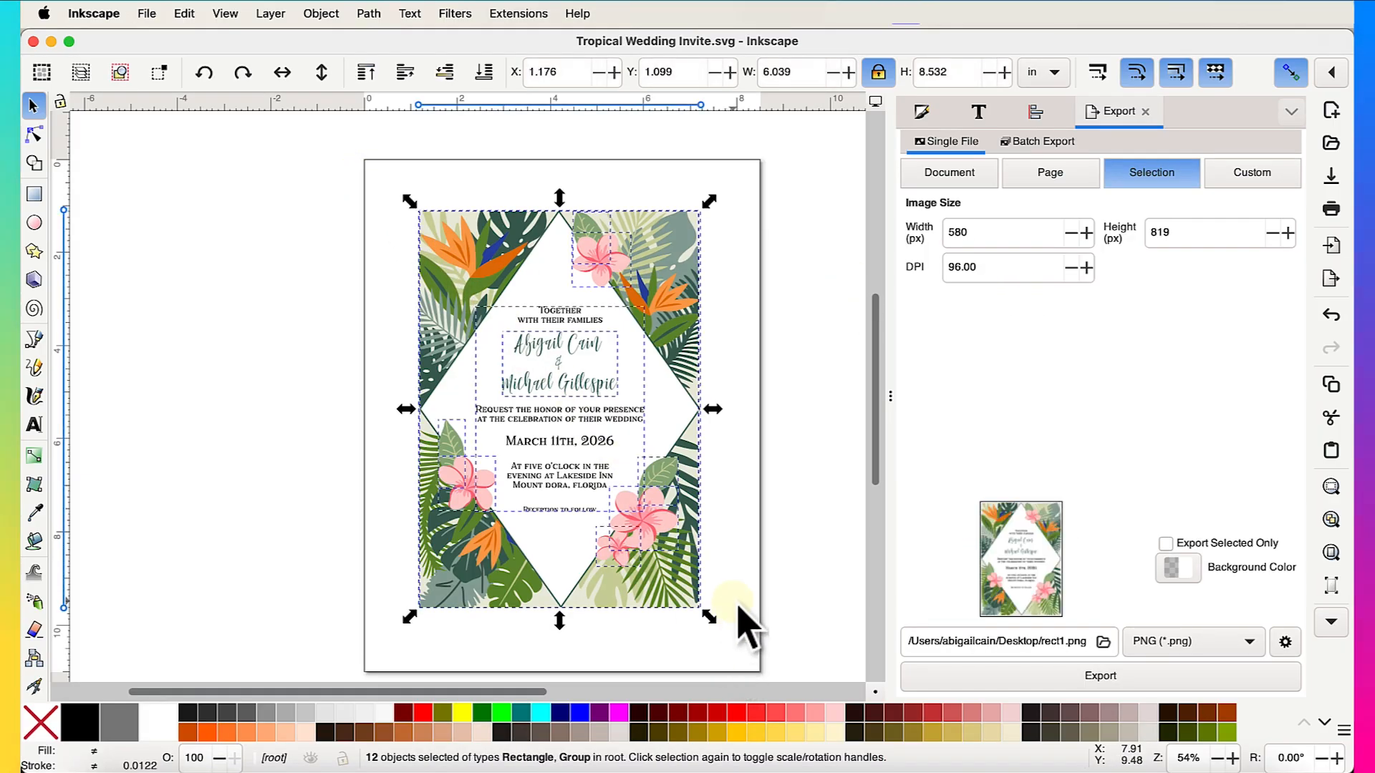
left_click_drag(364, 173, 768, 650)
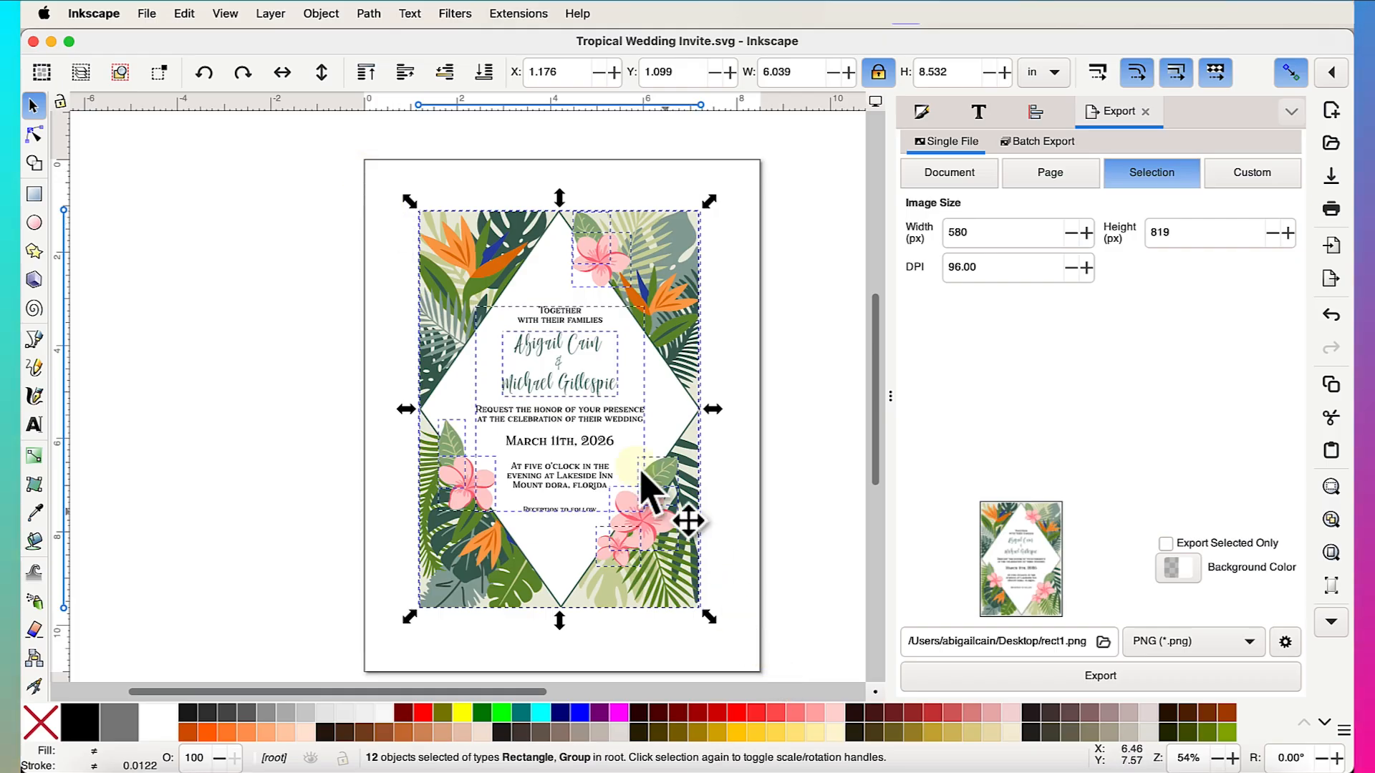
- Group the 12 invitation pieces and shift the group slightly on the page
right_click(576, 430)
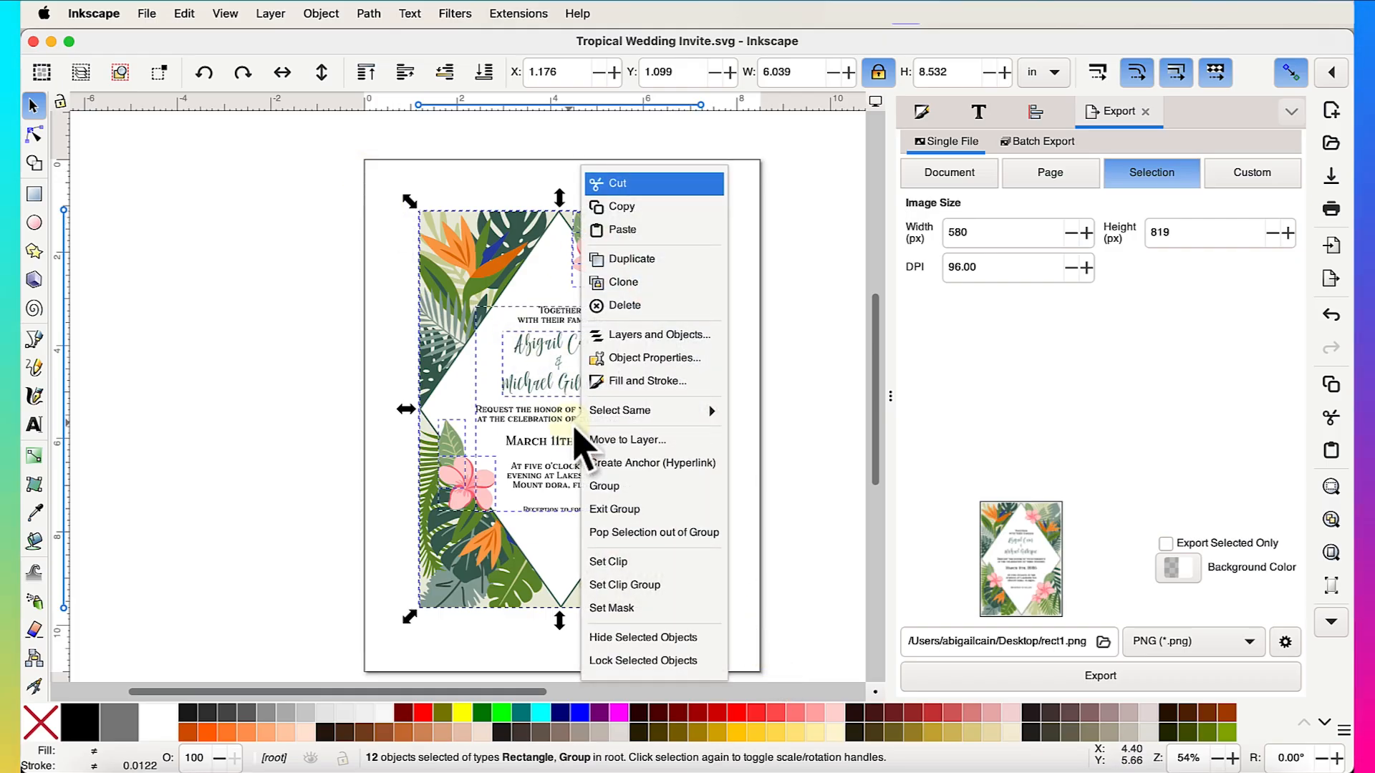
left_click(628, 487)
left_click_drag(629, 487, 611, 454)
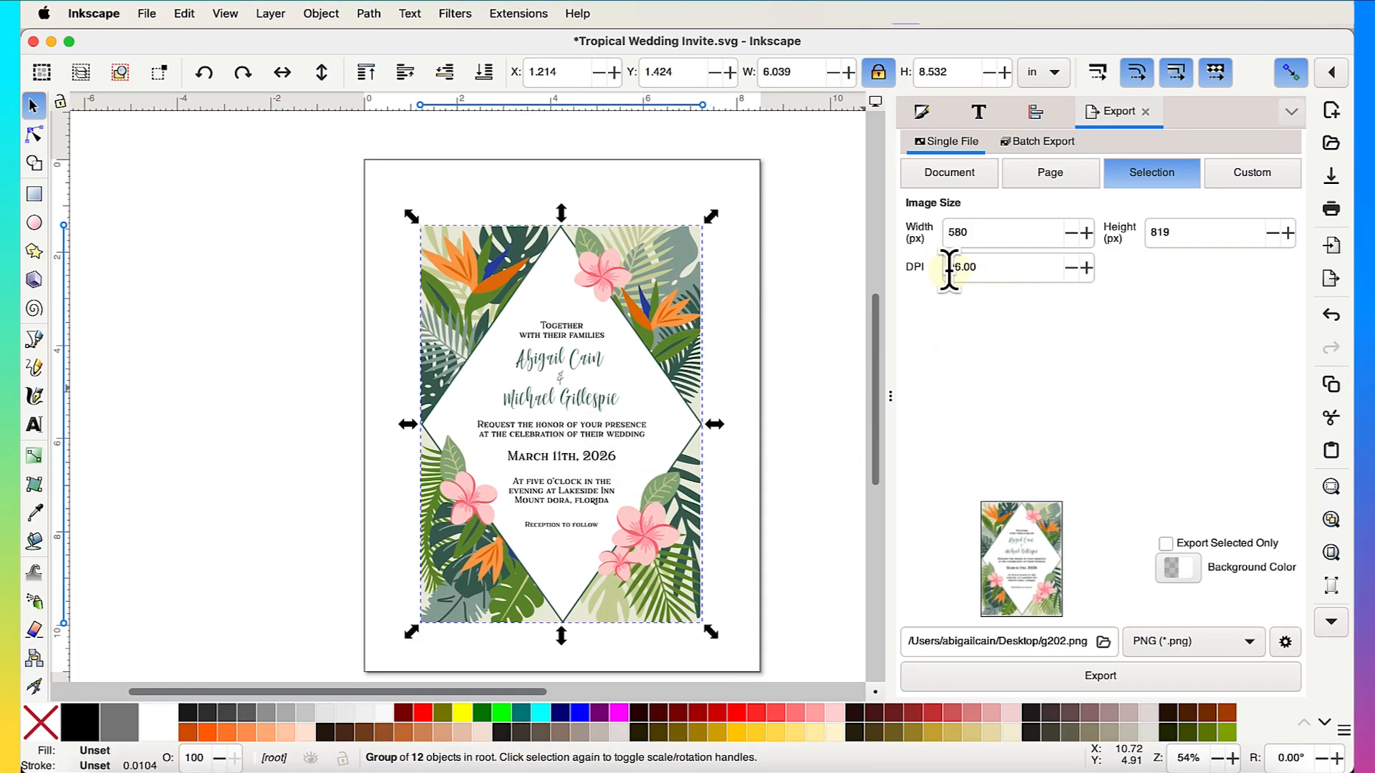
- Set the export DPI to 300 and open the export filename dialog
left_click_drag(949, 270, 999, 278)
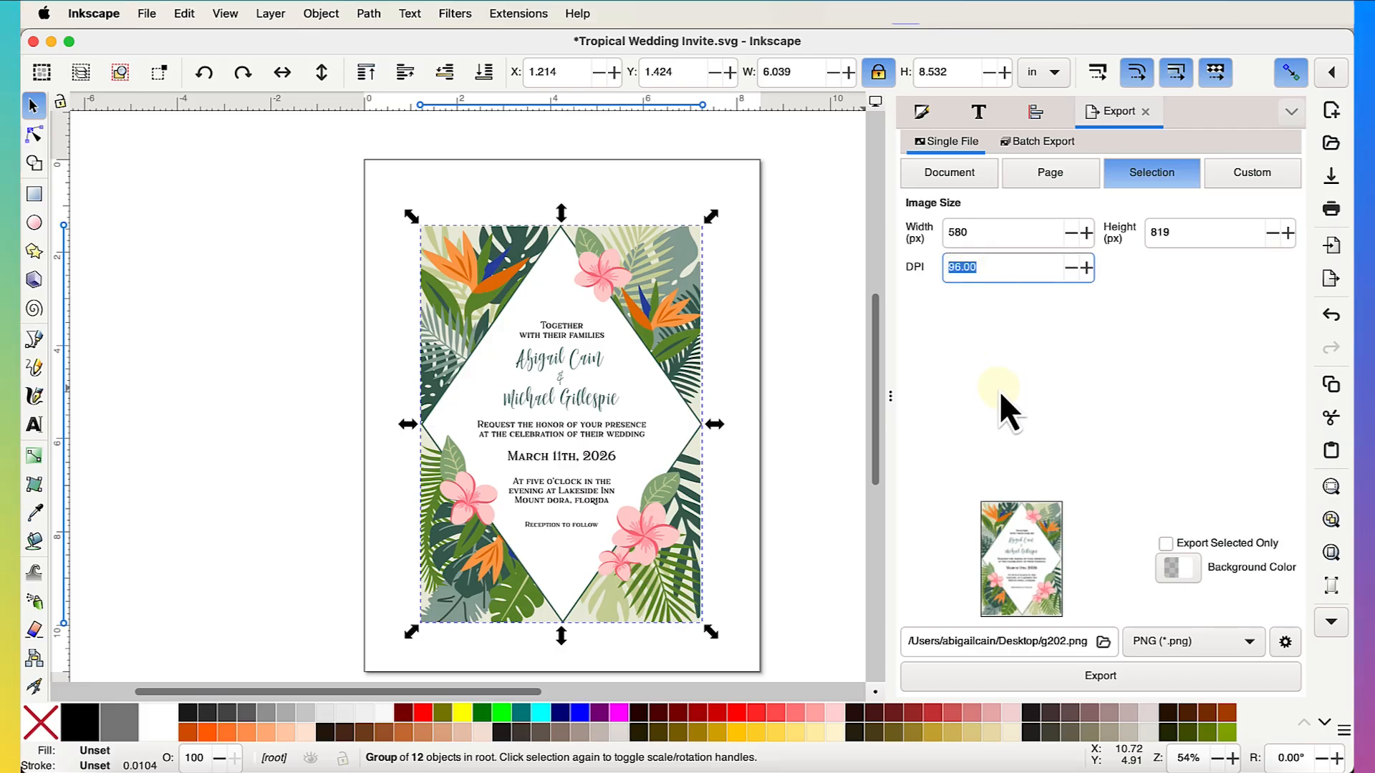
type("300")
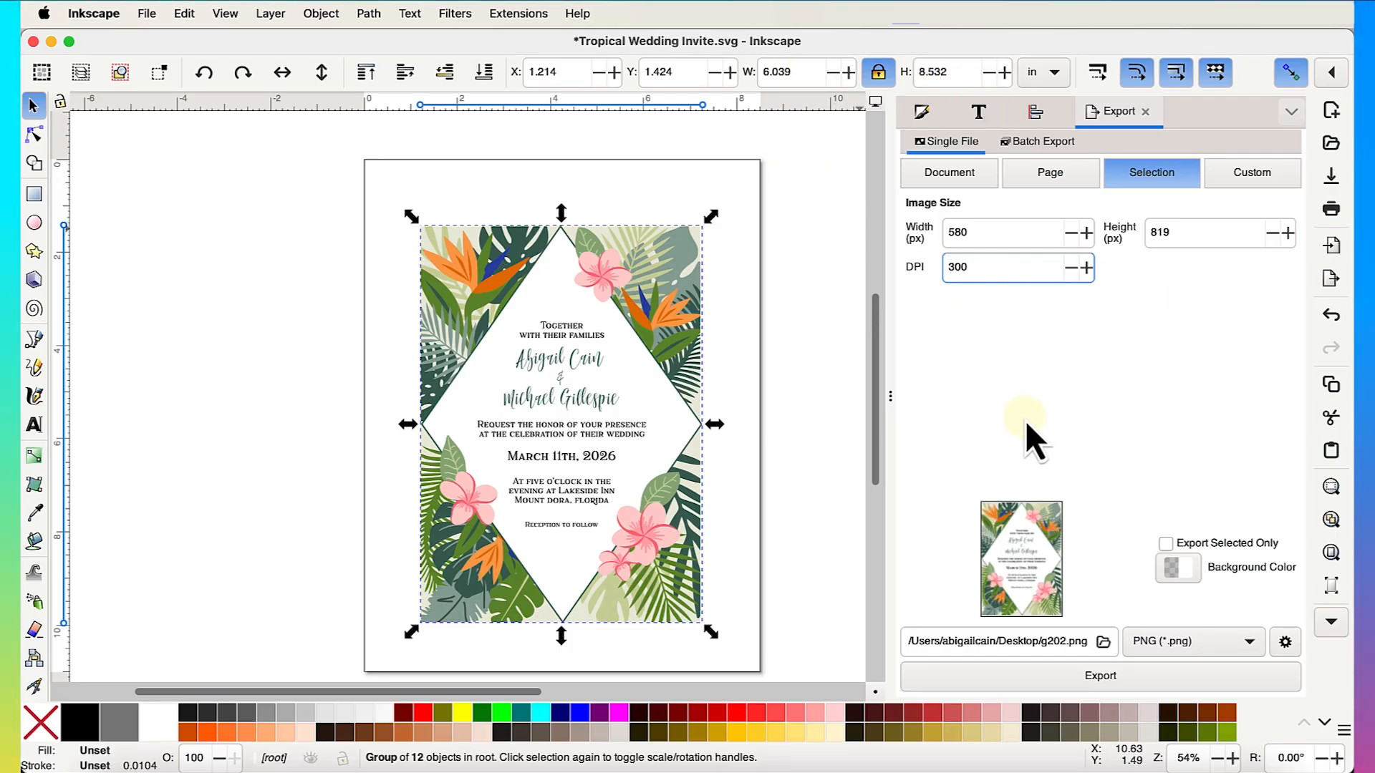
left_click(1103, 648)
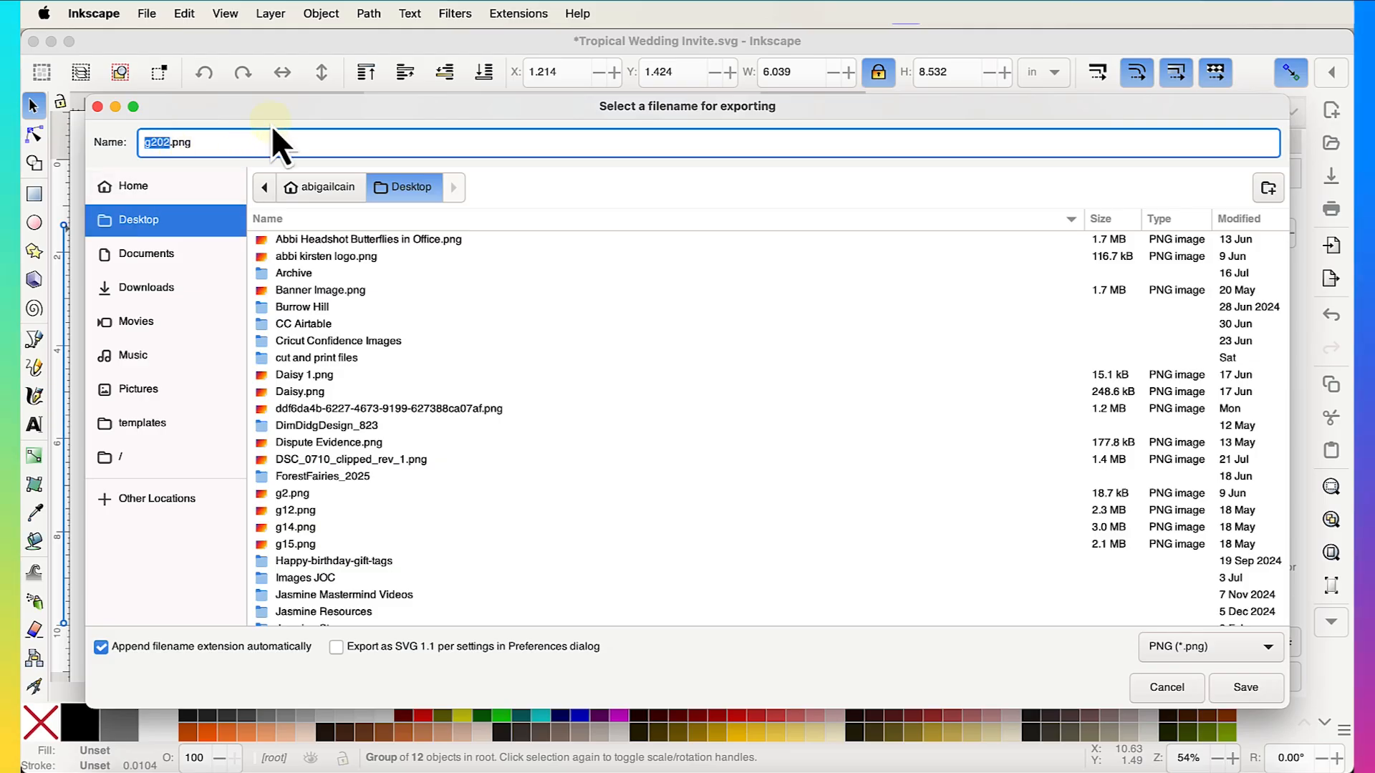
- Save the PNG export to the Desktop as Tropical Wedding Invite.png (1812 × 2560 px, 300 DPI), then switch to Finder
type("Tropical Wedding Invite")
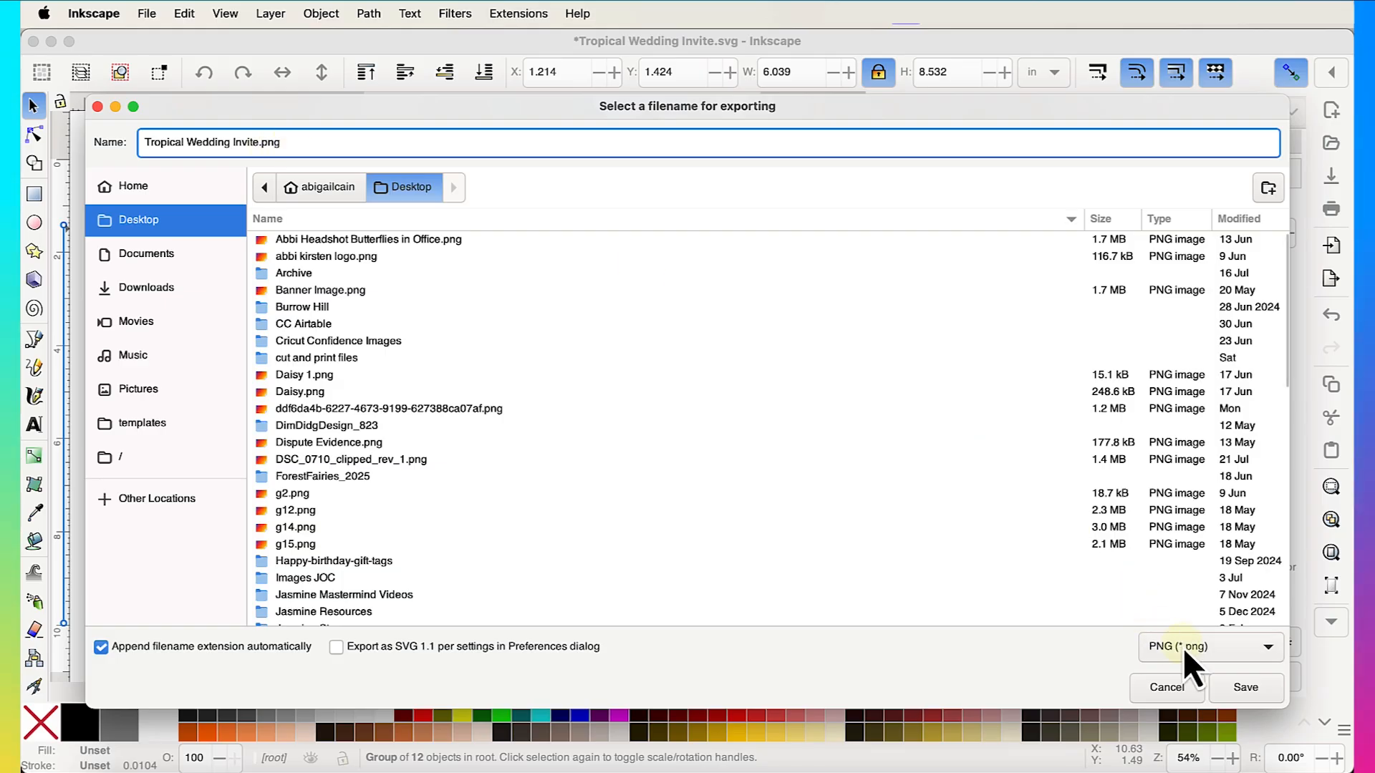
left_click(1246, 687)
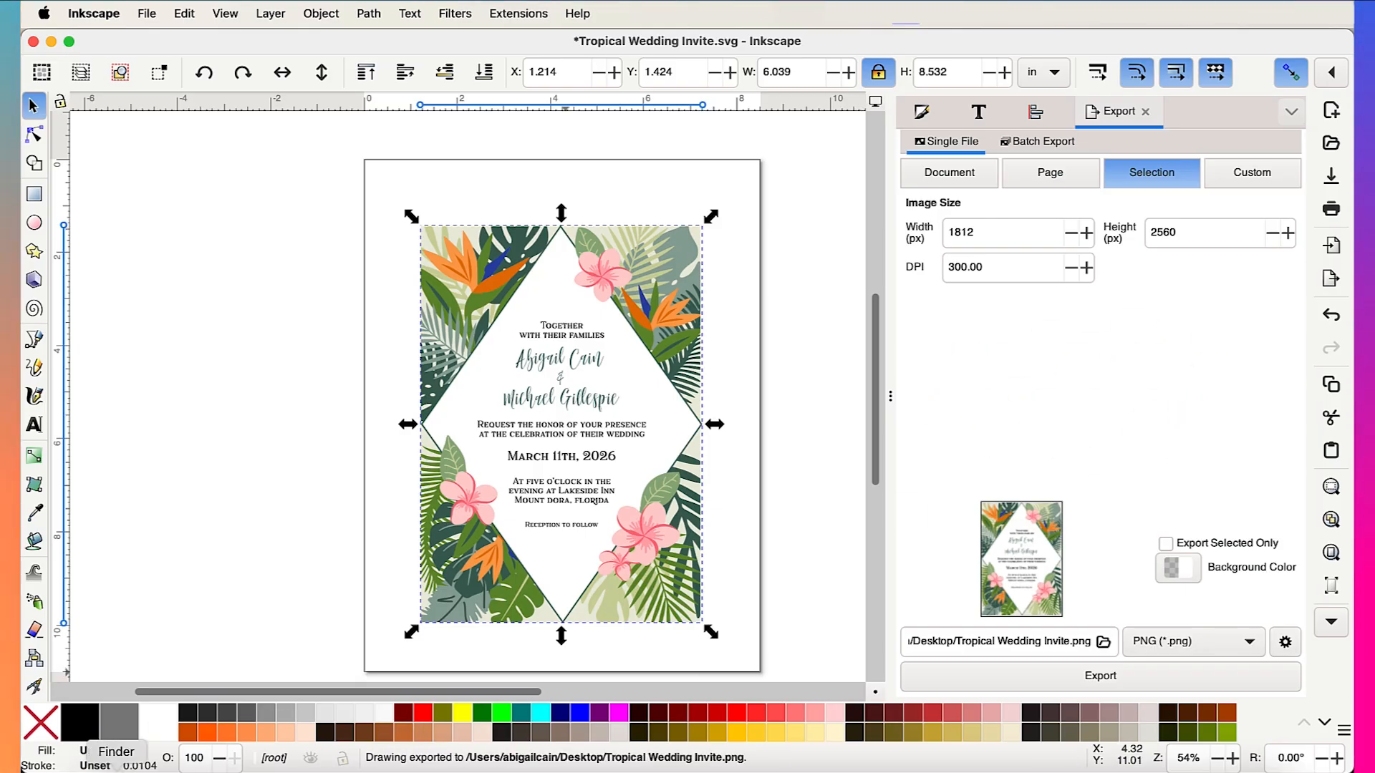
left_click(118, 771)
- View Tropical Wedding Invite.png from the Desktop in Preview, then return to the Inkscape document
double_click(432, 320)
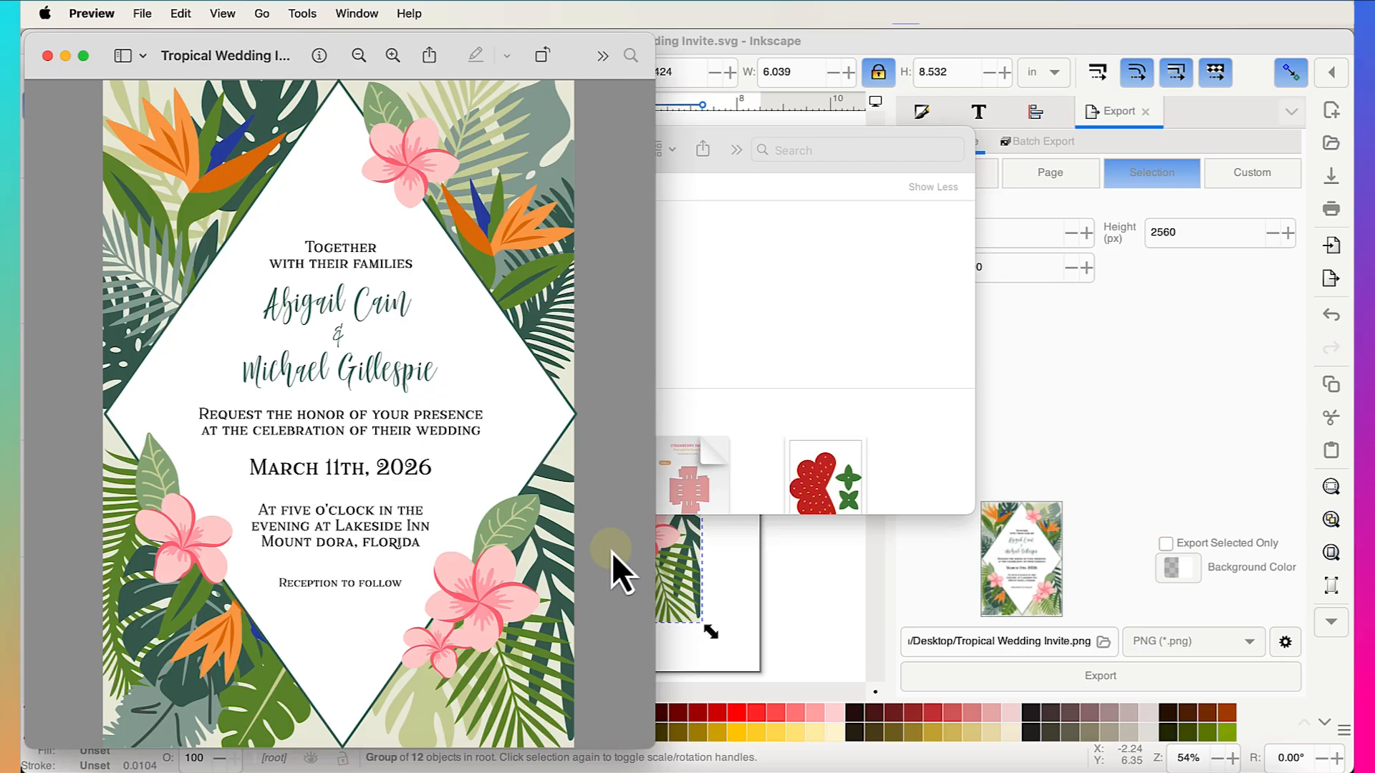
left_click(800, 581)
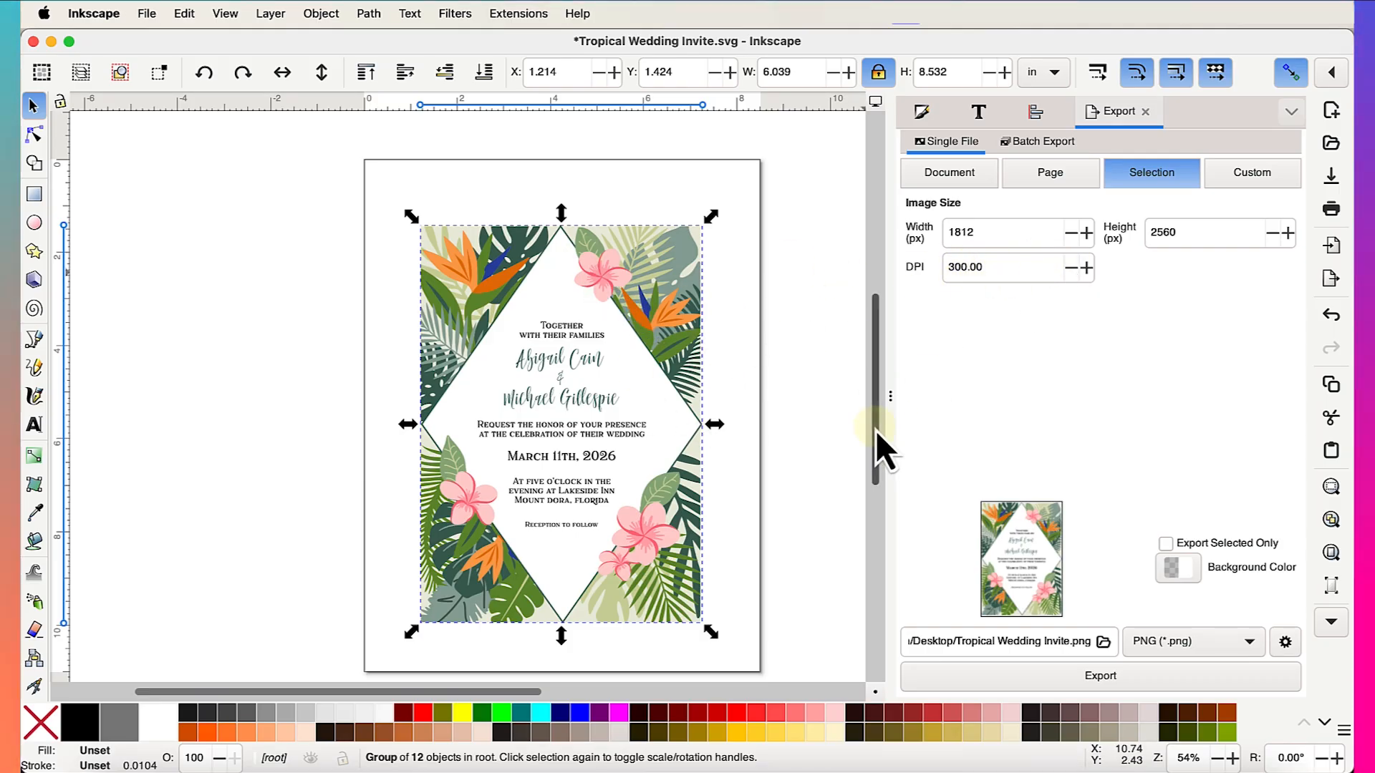
- Bring Tropical Wedding Invite.png back up in Preview, zoom into the couple's names, then zoom out to the whole image
left_click(109, 762)
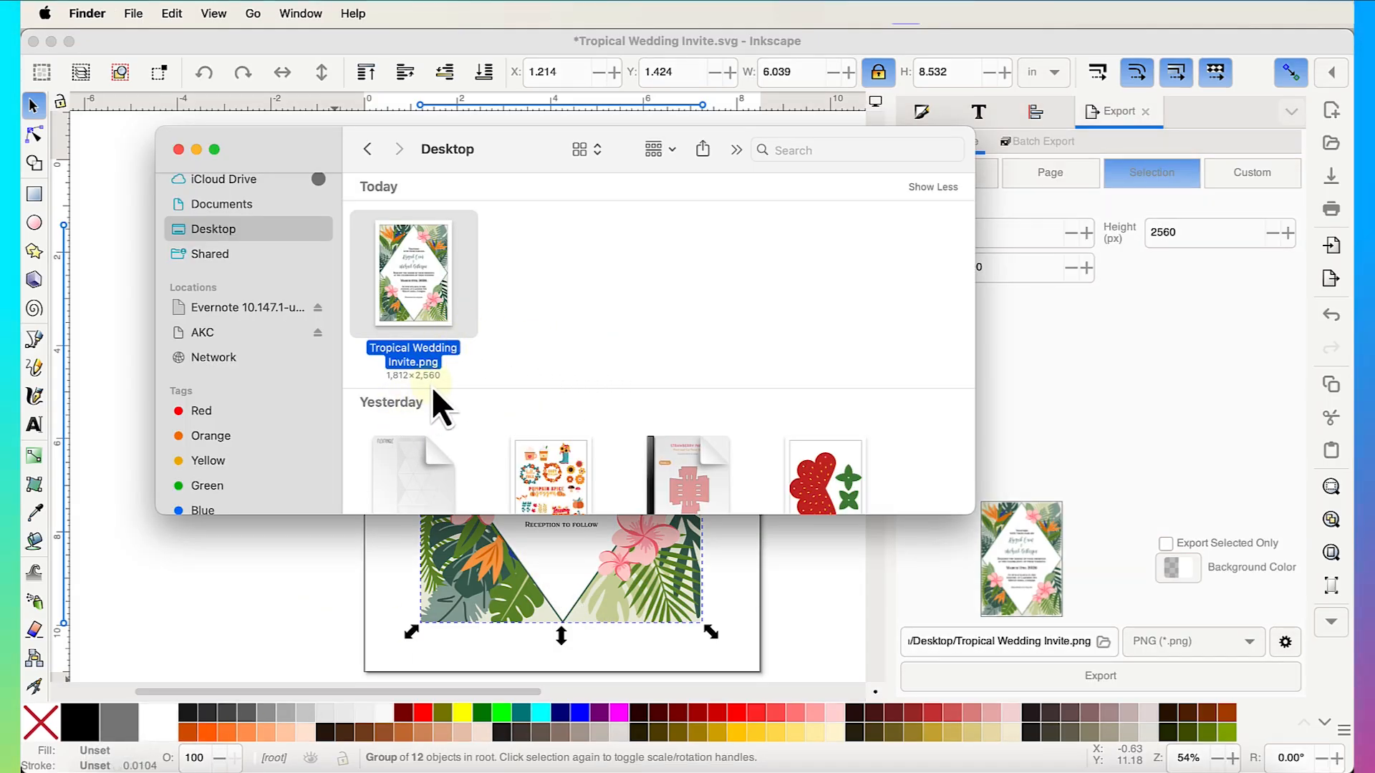
left_click(1092, 768)
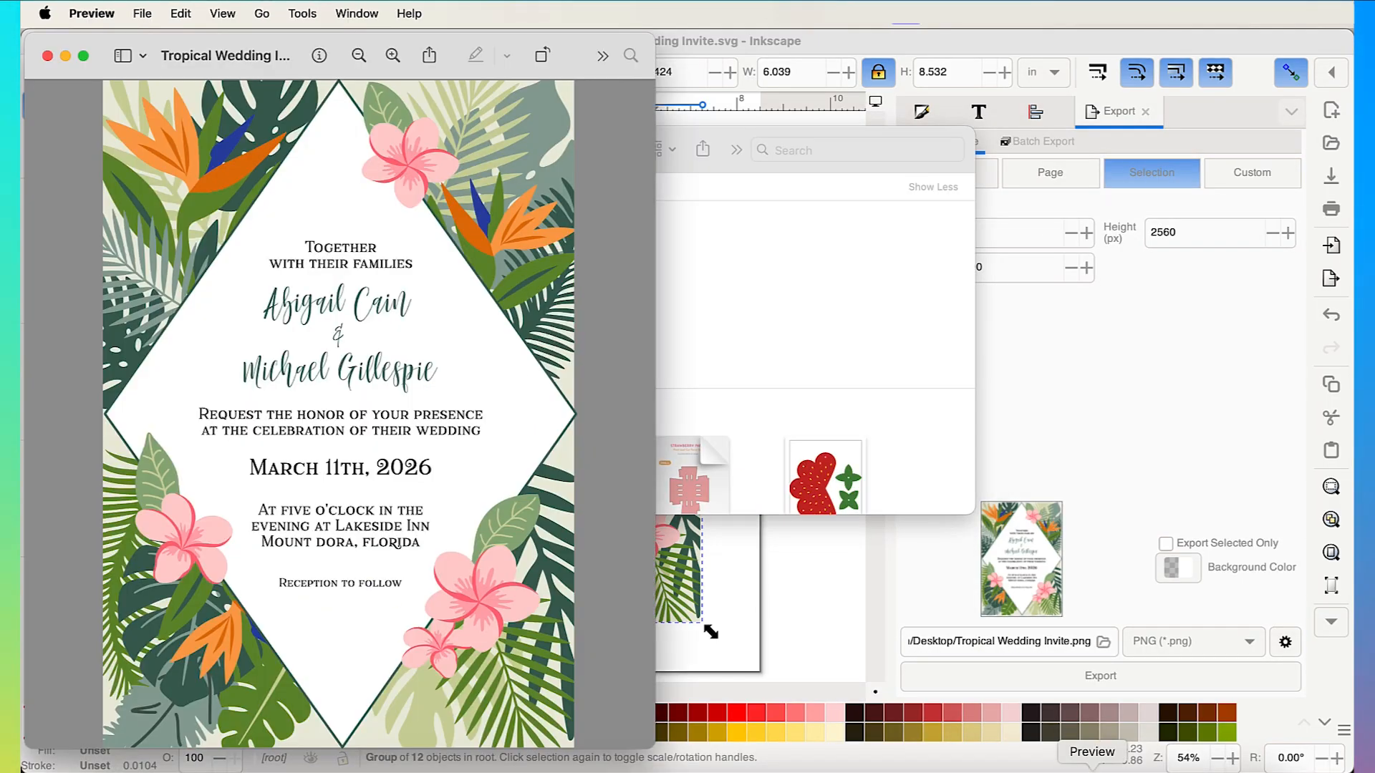
scroll(319, 372, "up", 3)
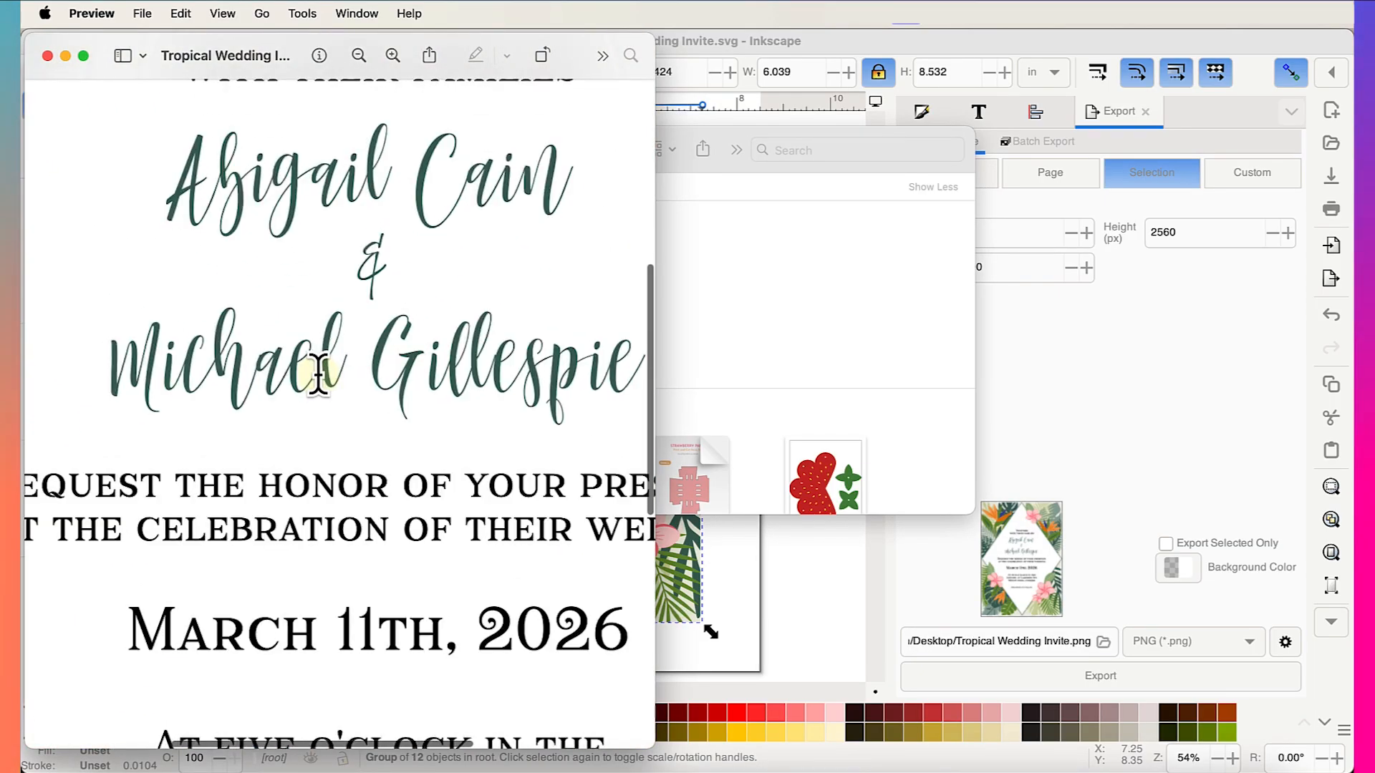
scroll(319, 373, "up", 2)
scroll(319, 372, "down", 5)
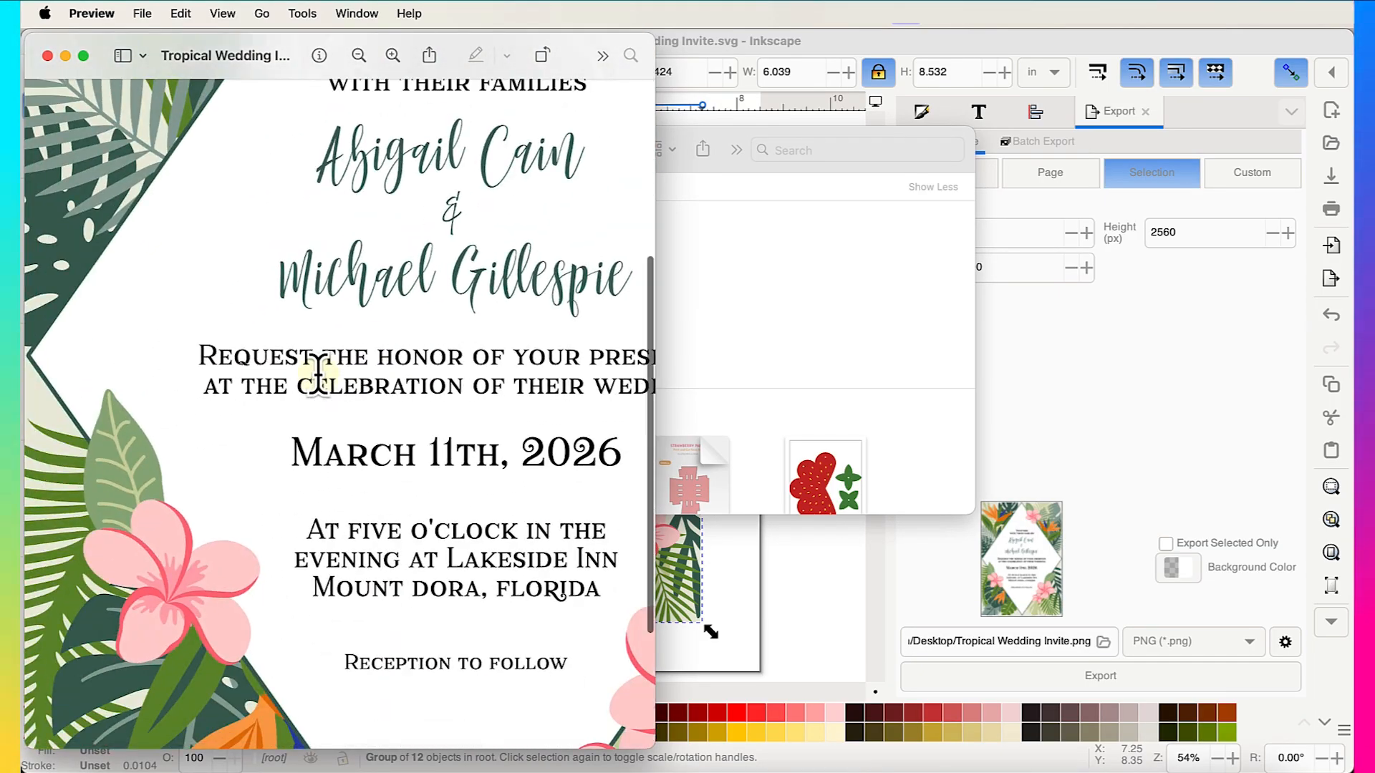
scroll(318, 373, "down", 4)
scroll(319, 372, "down", 3)
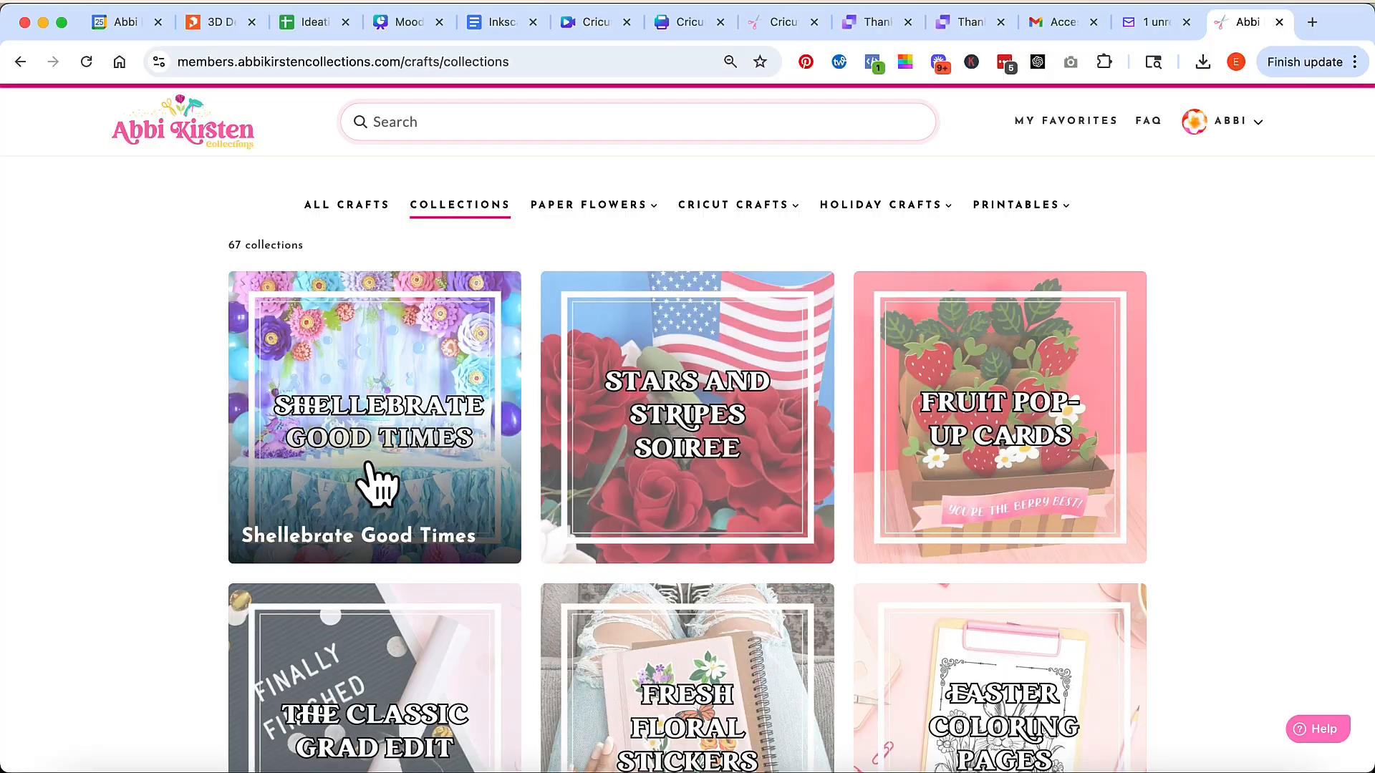
left_click(499, 476)
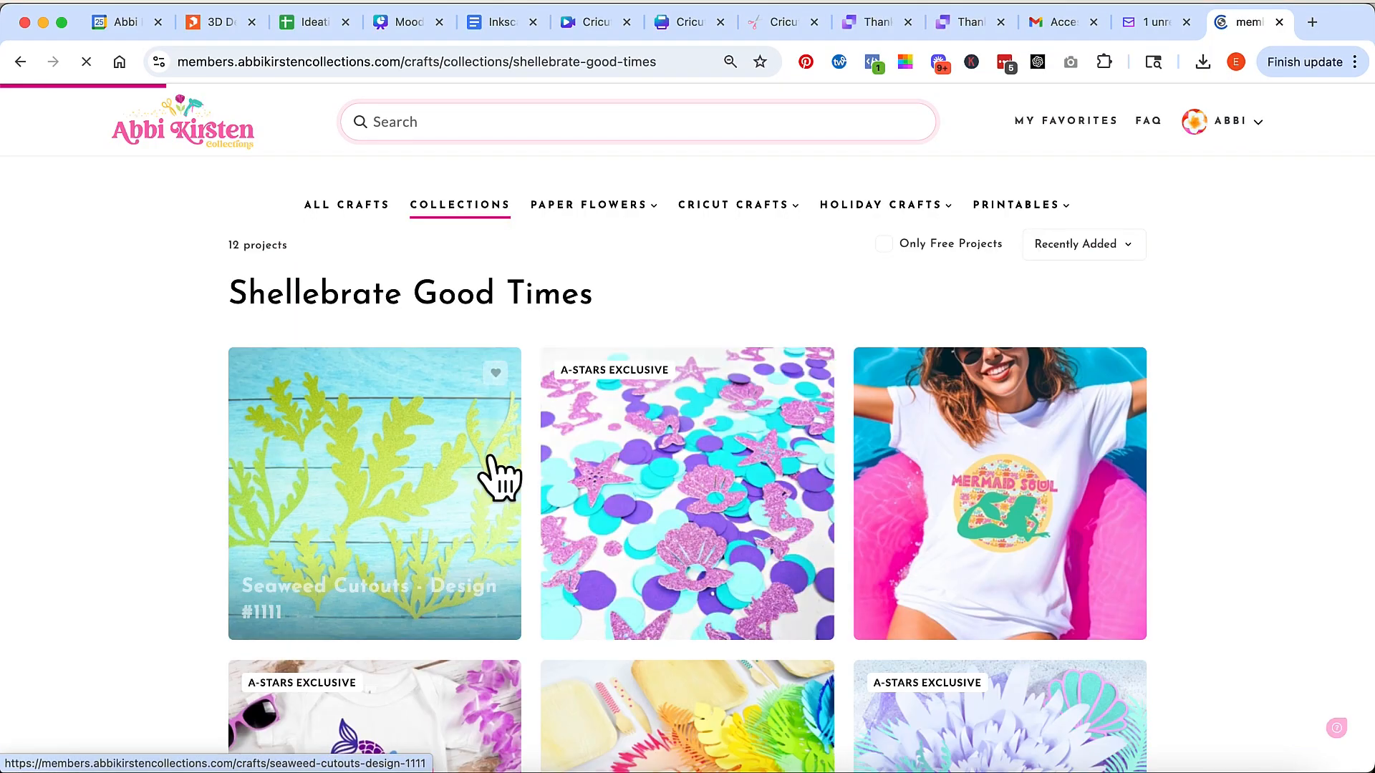
scroll(408, 546, "down", 10)
scroll(286, 358, "up", 15)
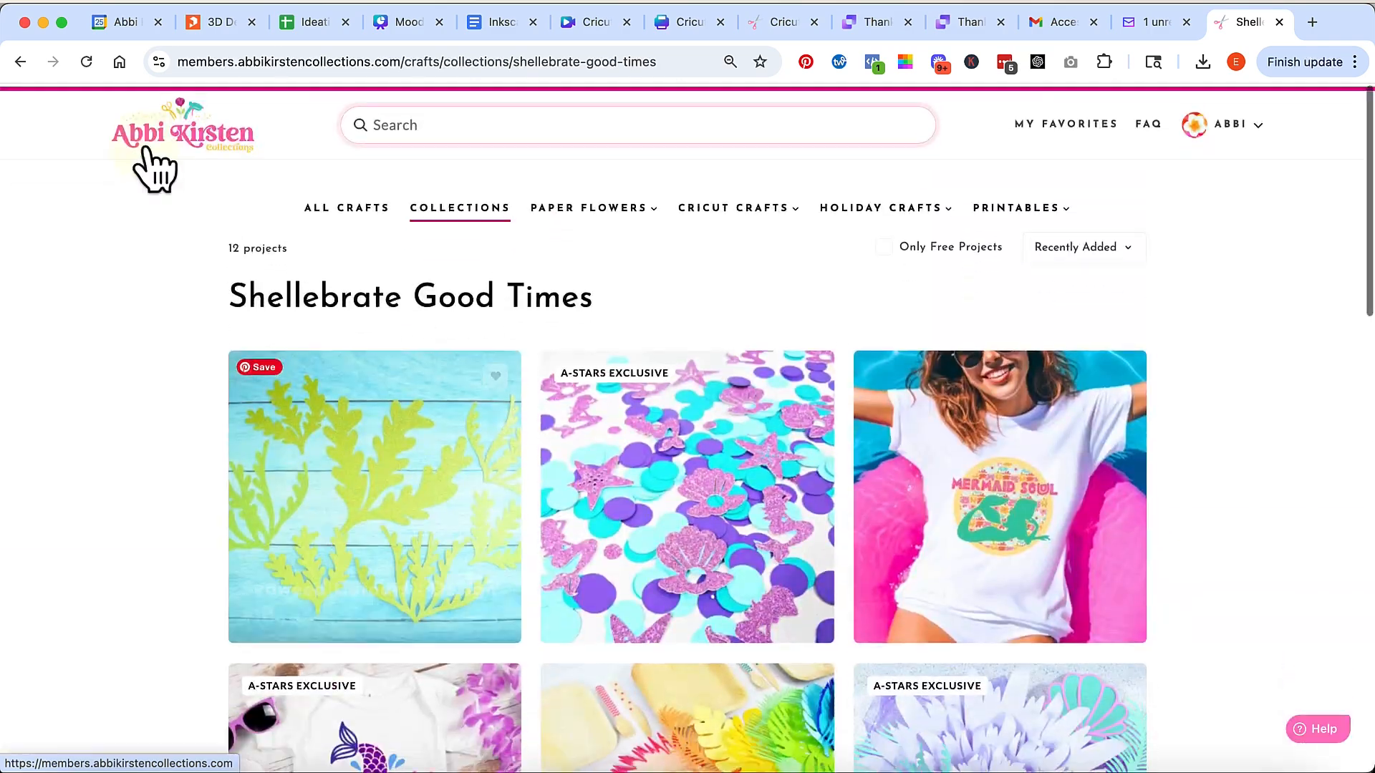
left_click(448, 207)
left_click(787, 484)
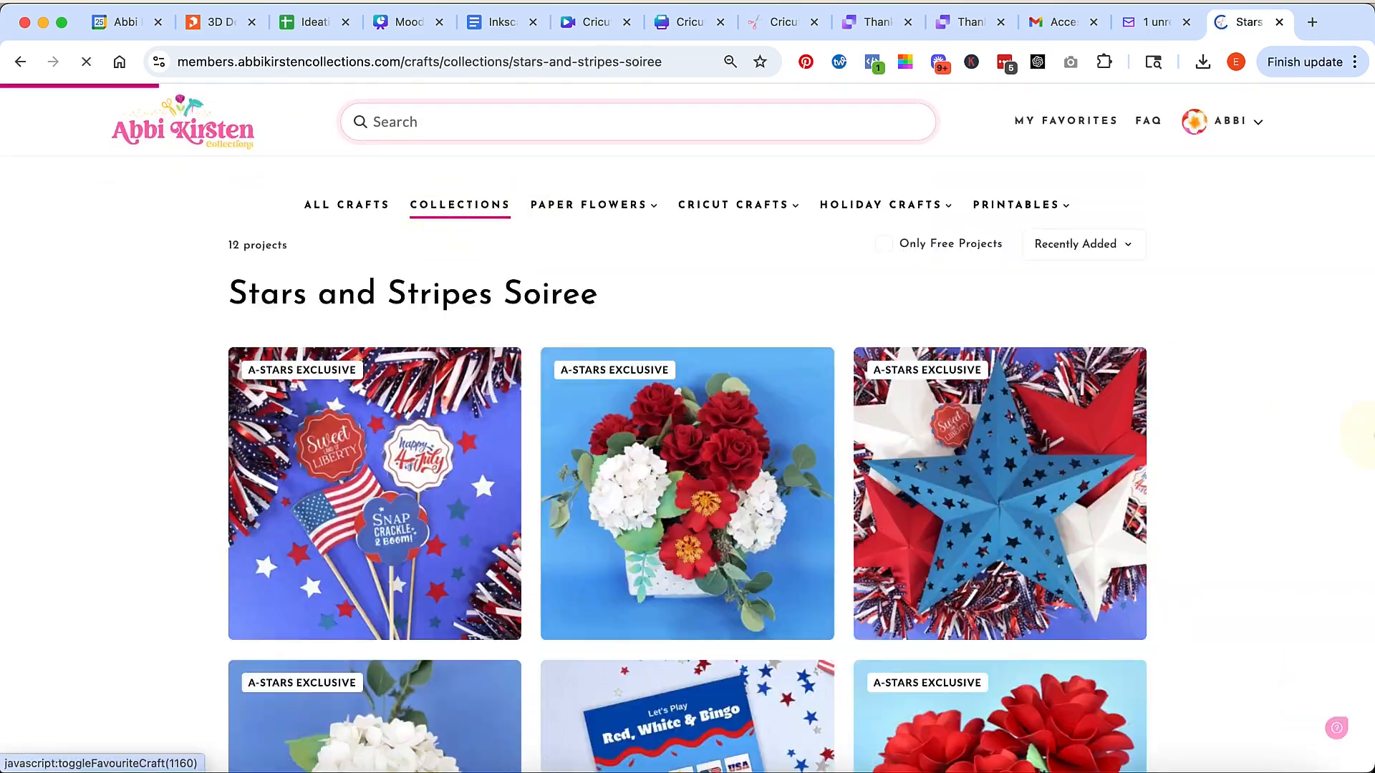
scroll(1203, 673, "down", 5)
scroll(1199, 669, "down", 8)
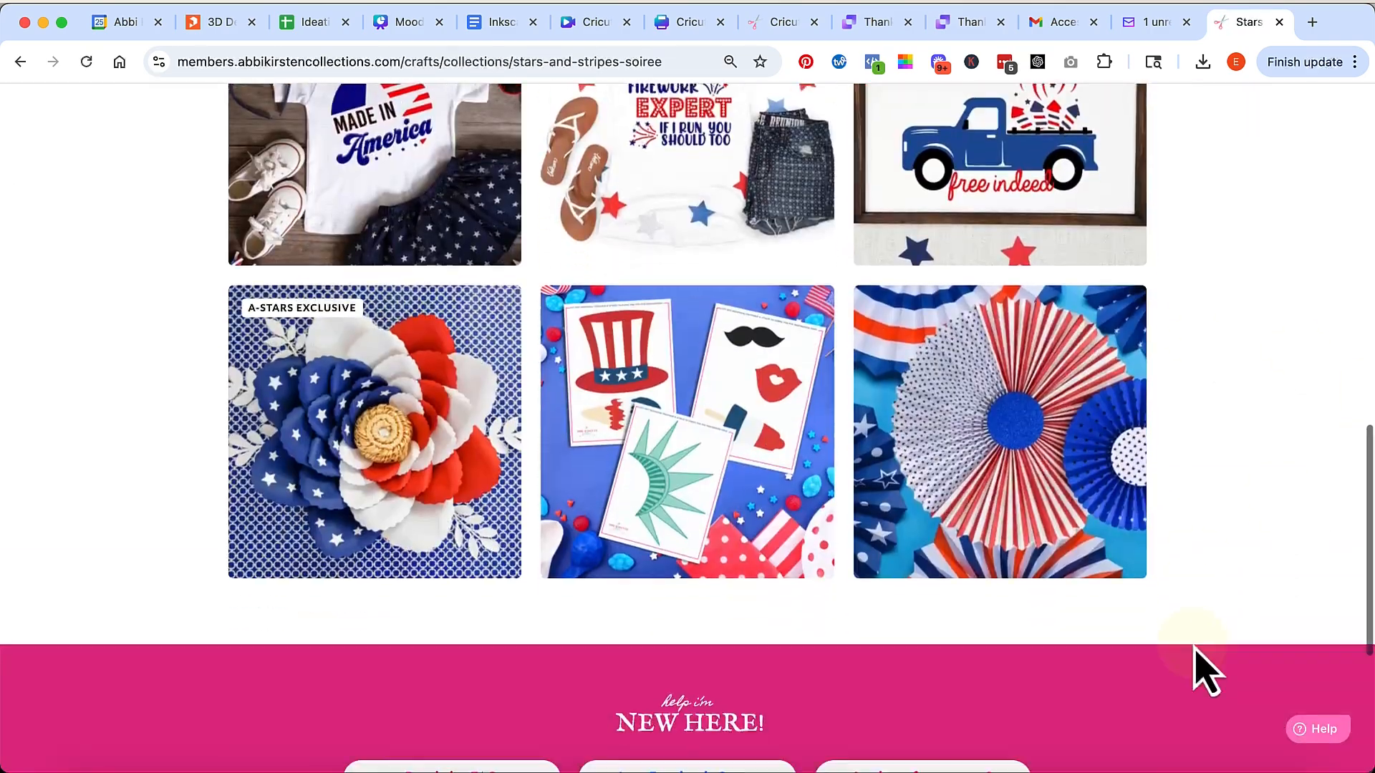
scroll(1199, 670, "up", 14)
left_click(455, 209)
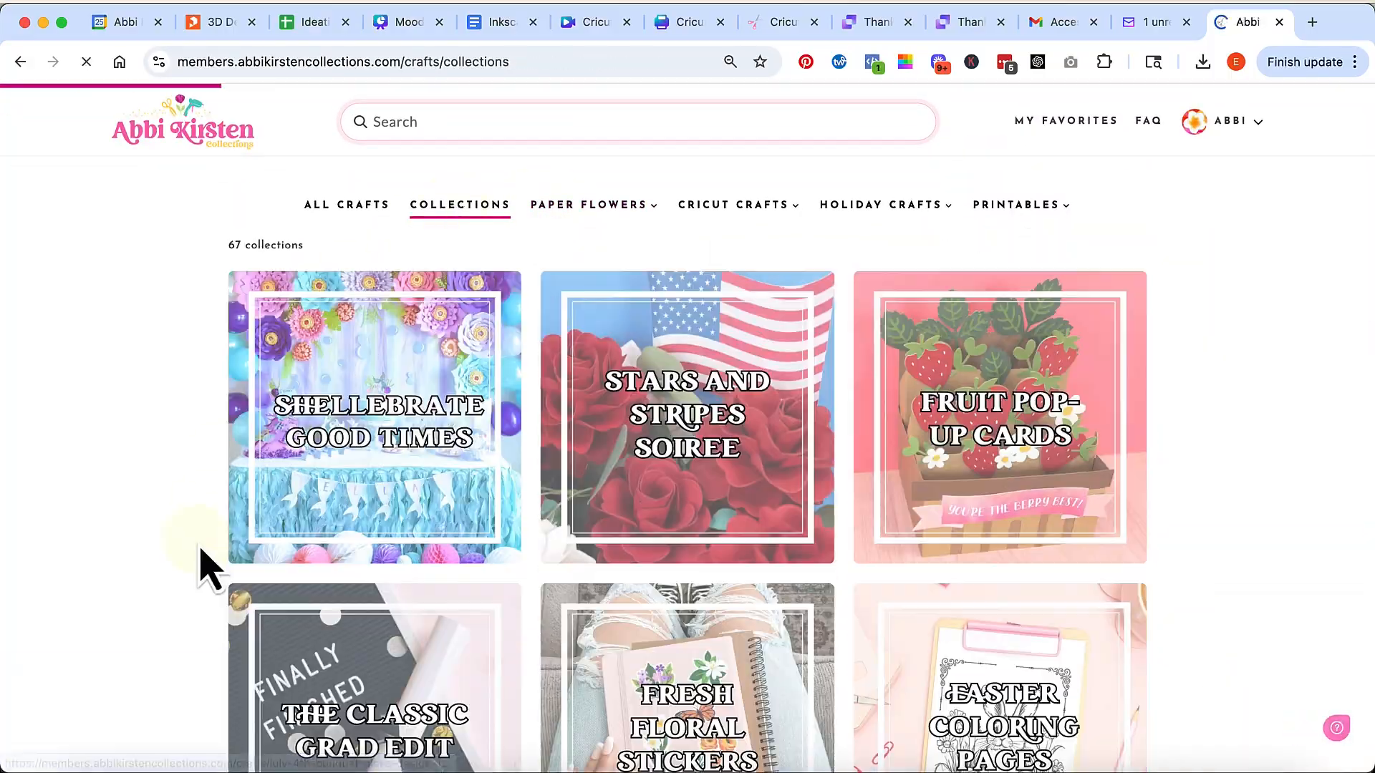
scroll(200, 568, "down", 10)
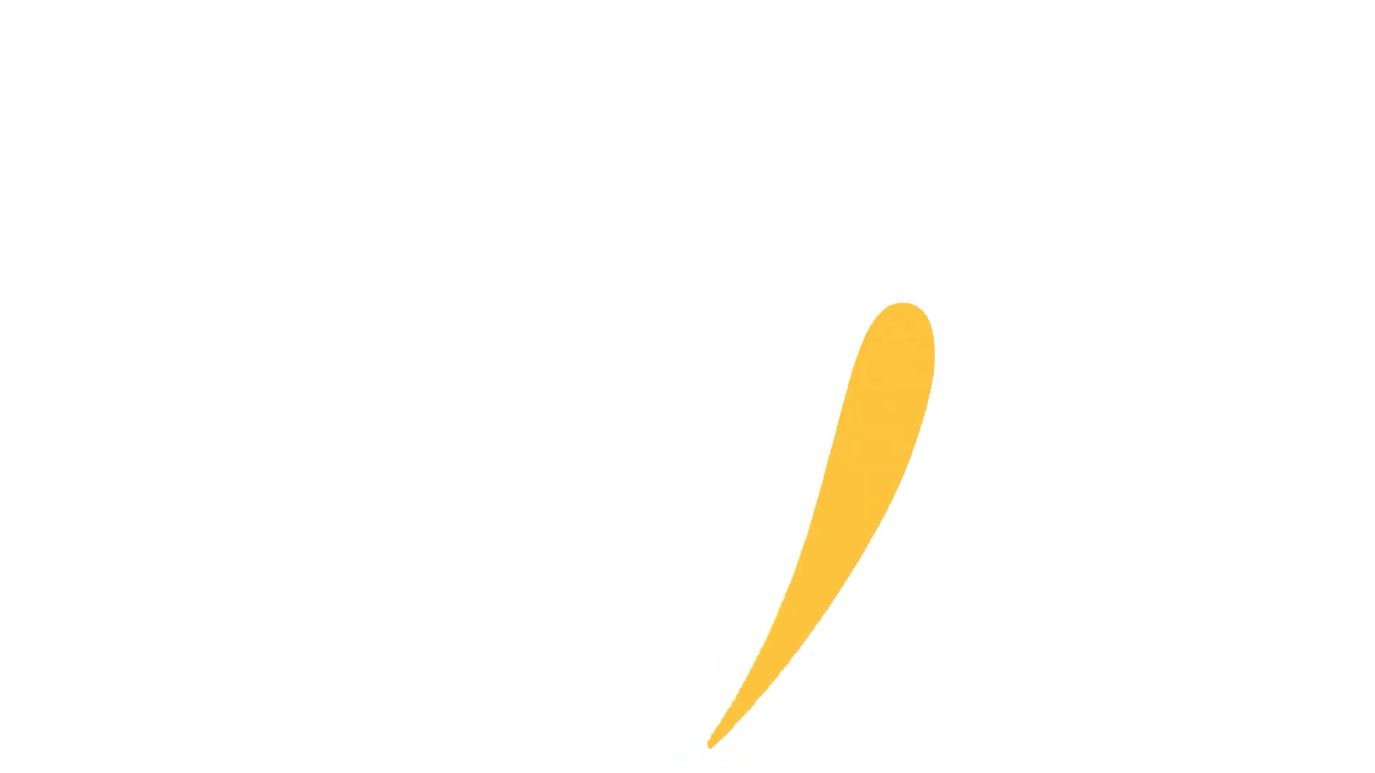